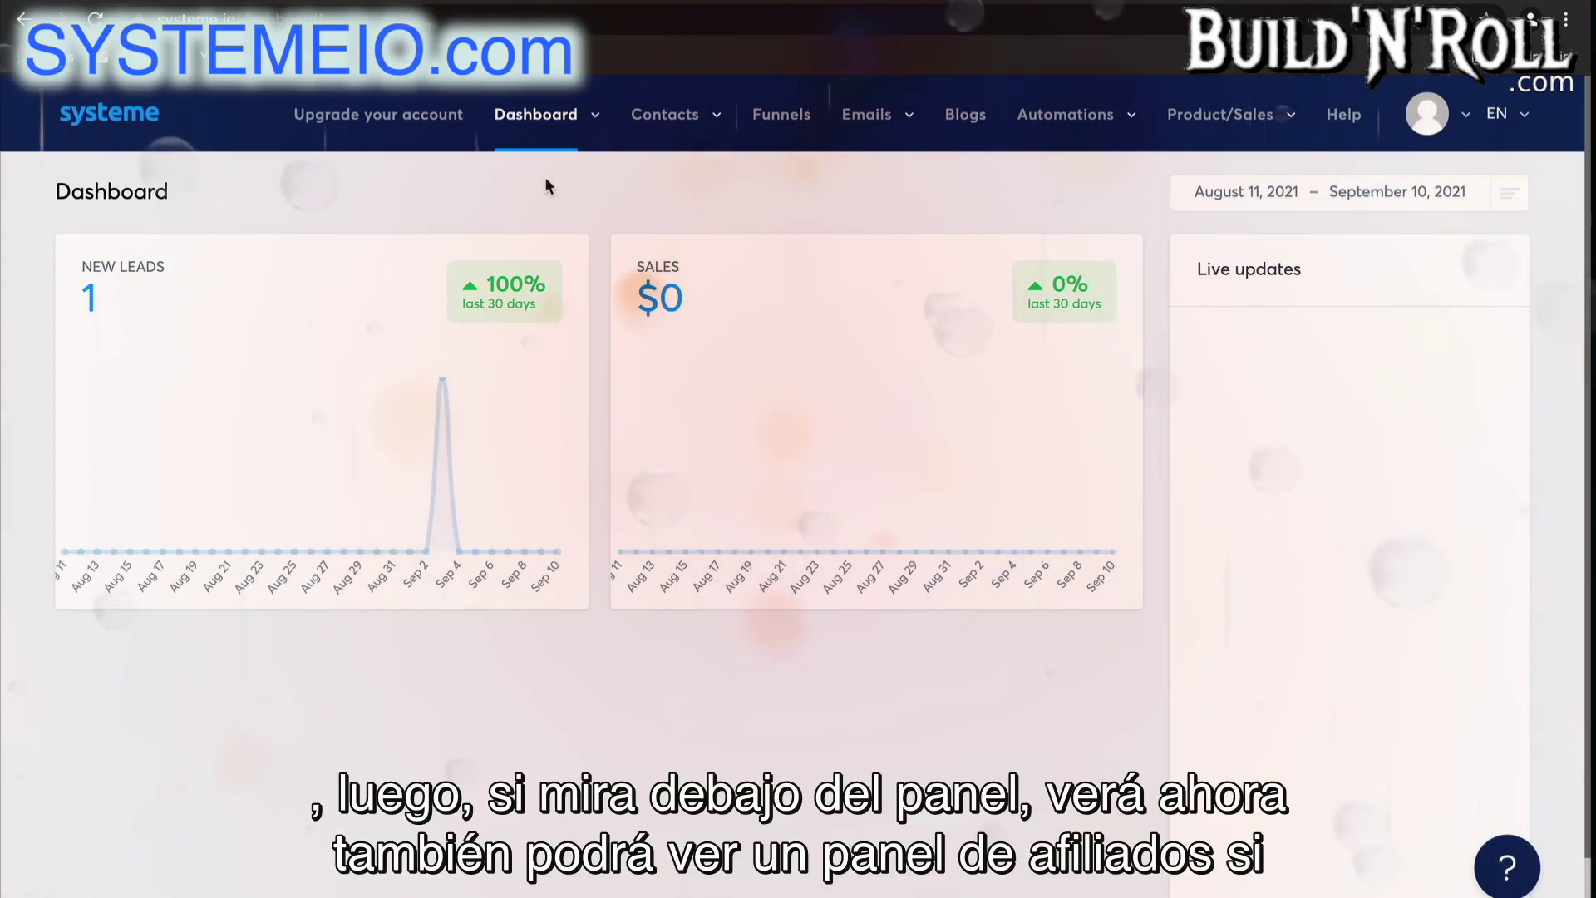
Move through the dashboard menus to reach the blank Create contact form, with Language defaulting to English
left_click(590, 116)
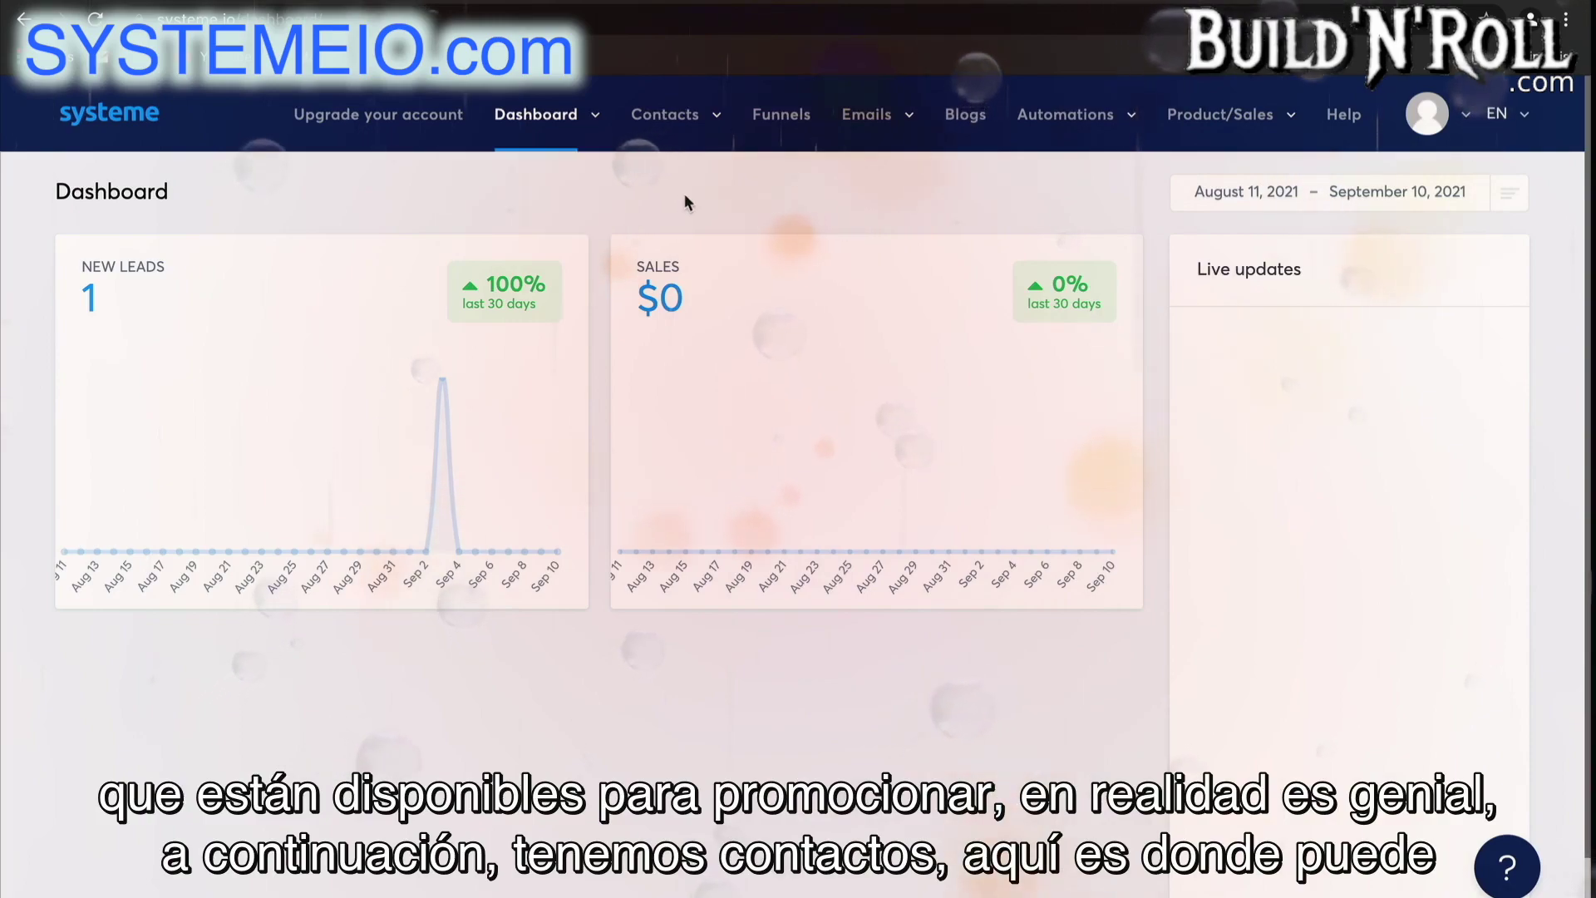
mouse_move(687, 129)
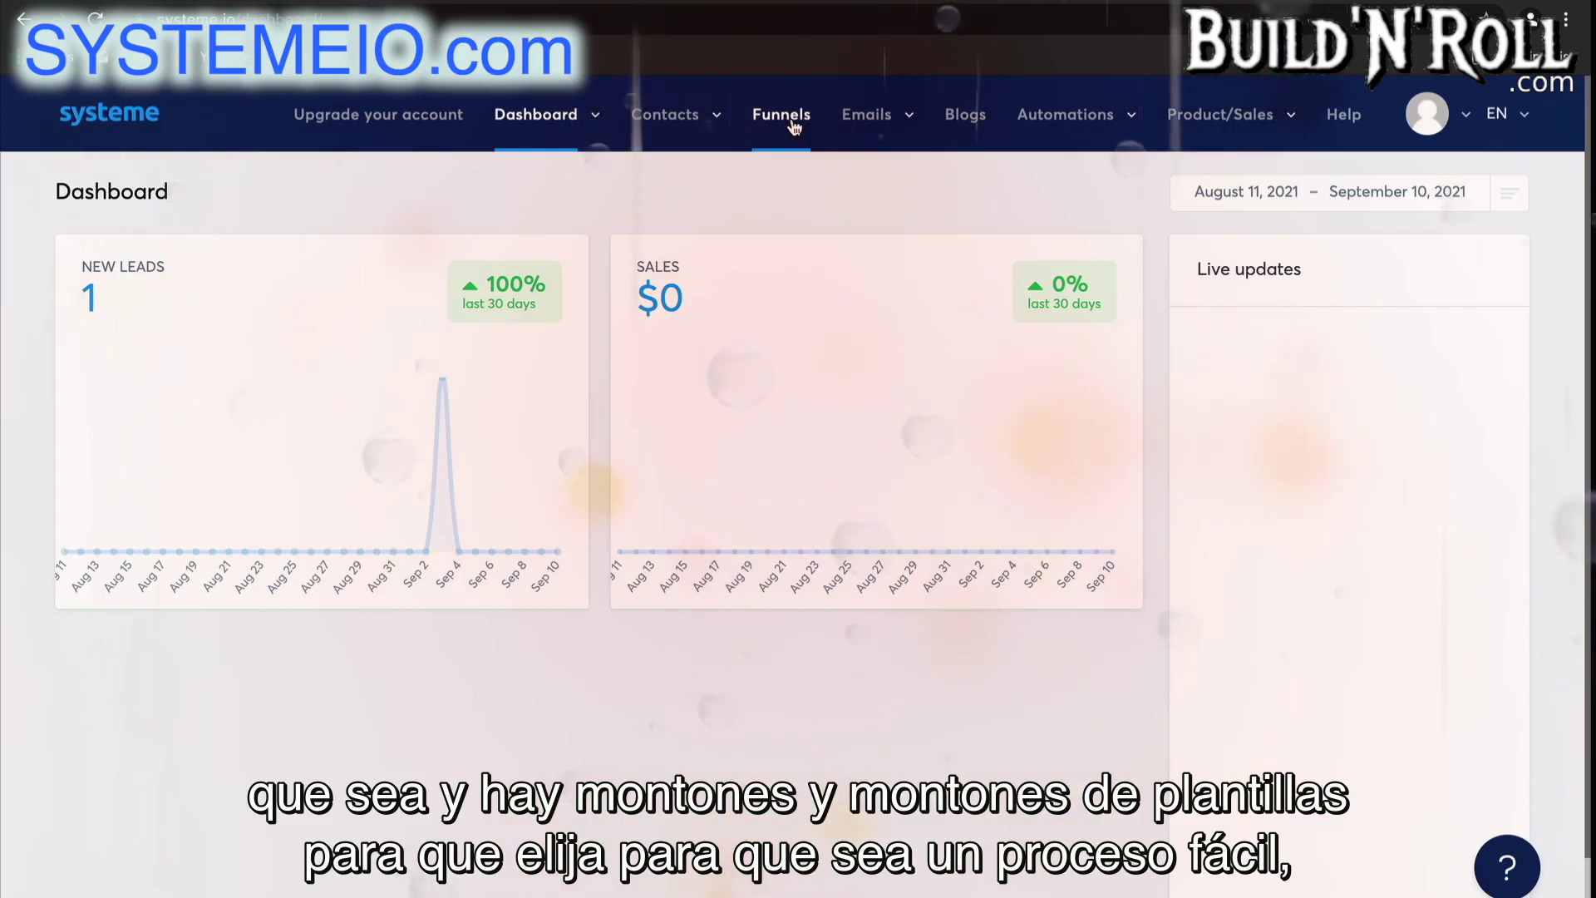
mouse_move(859, 138)
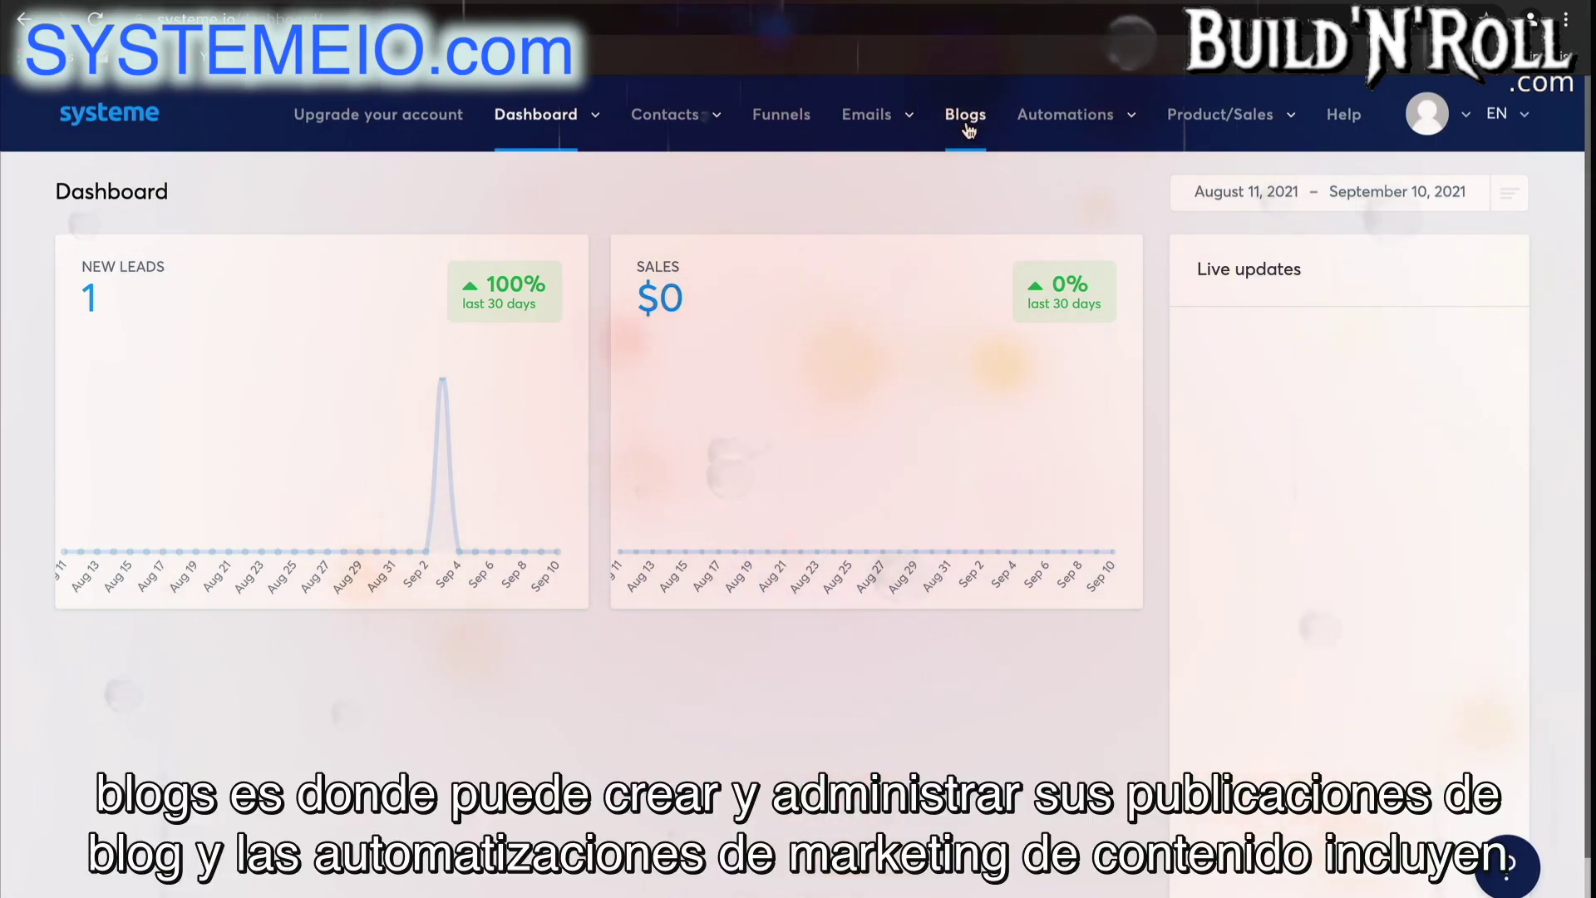
mouse_move(1006, 152)
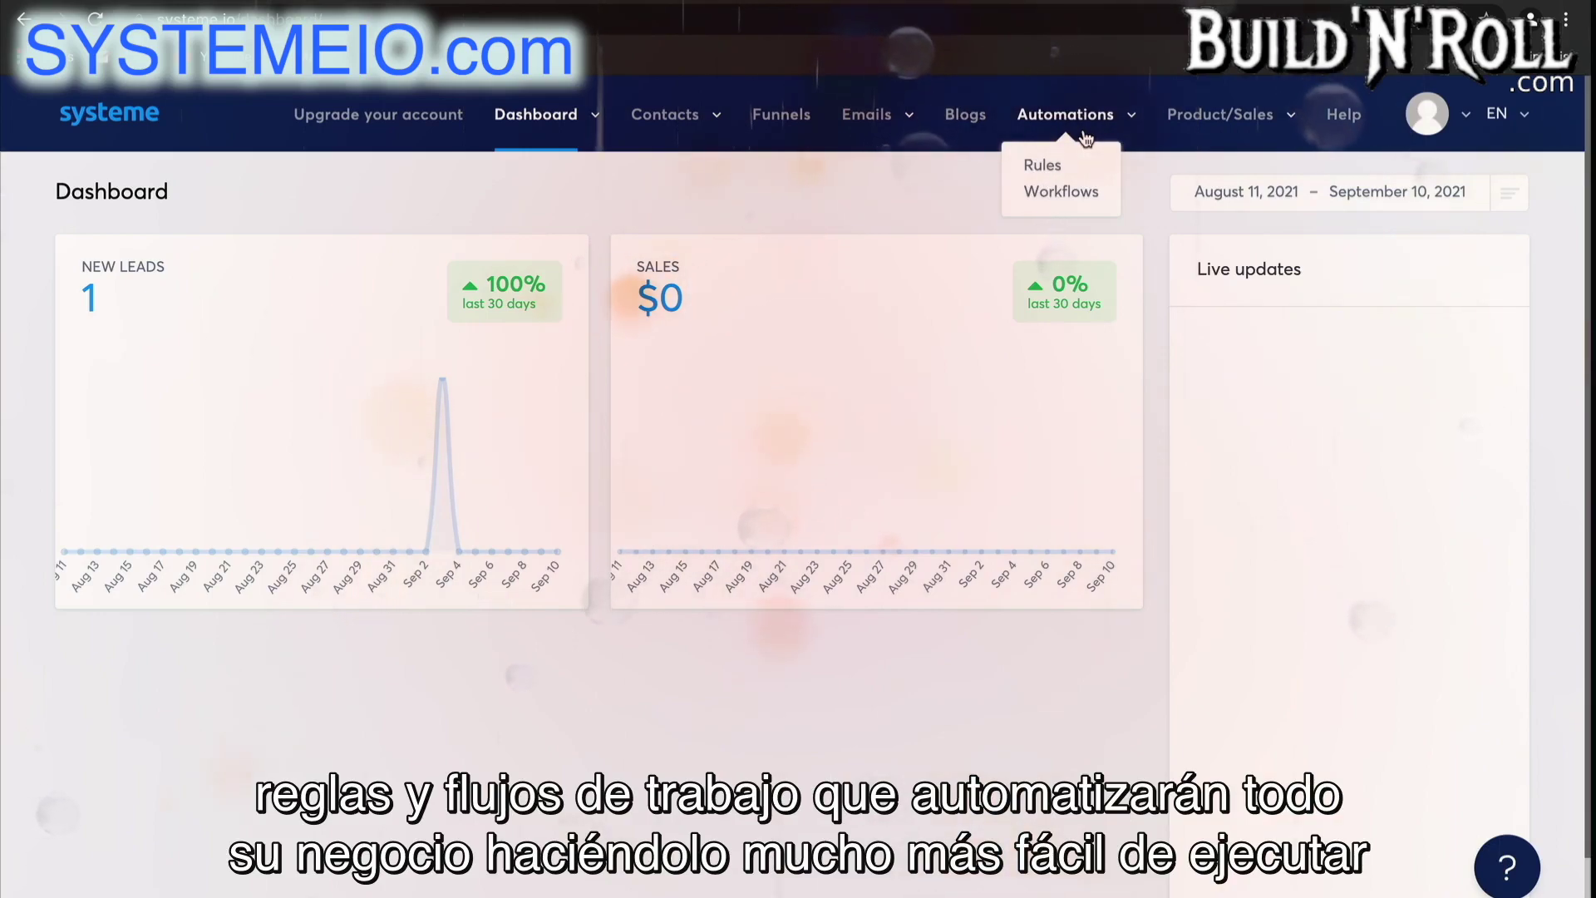
mouse_move(1192, 130)
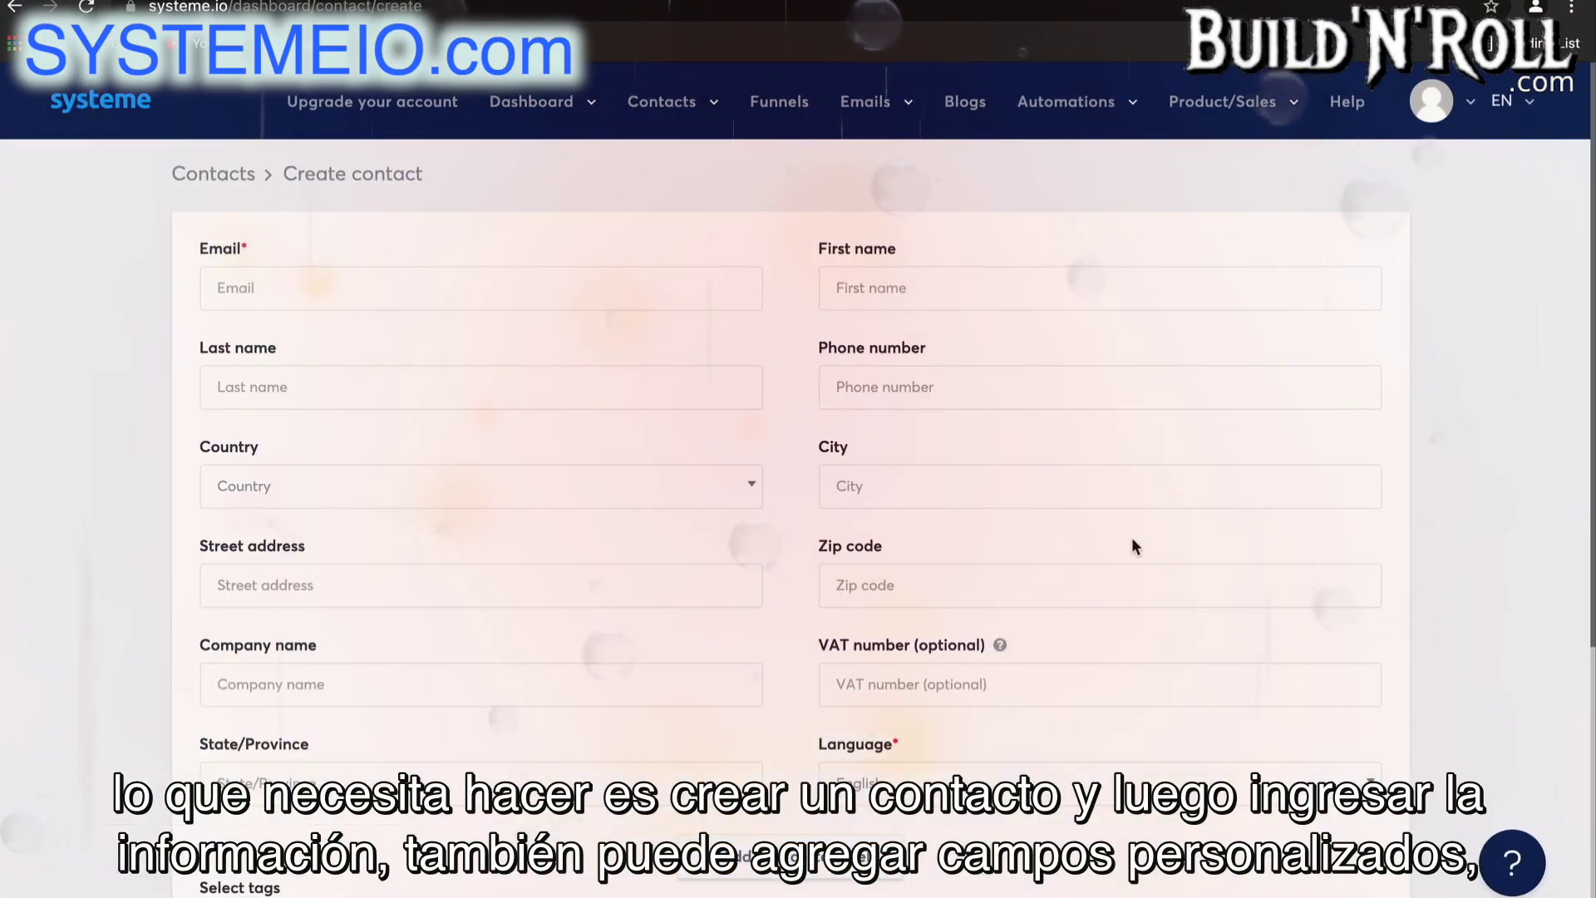
Look over the blank contact form, then open the Tags list from the Contacts menu
scroll(1130, 537, "down", 2)
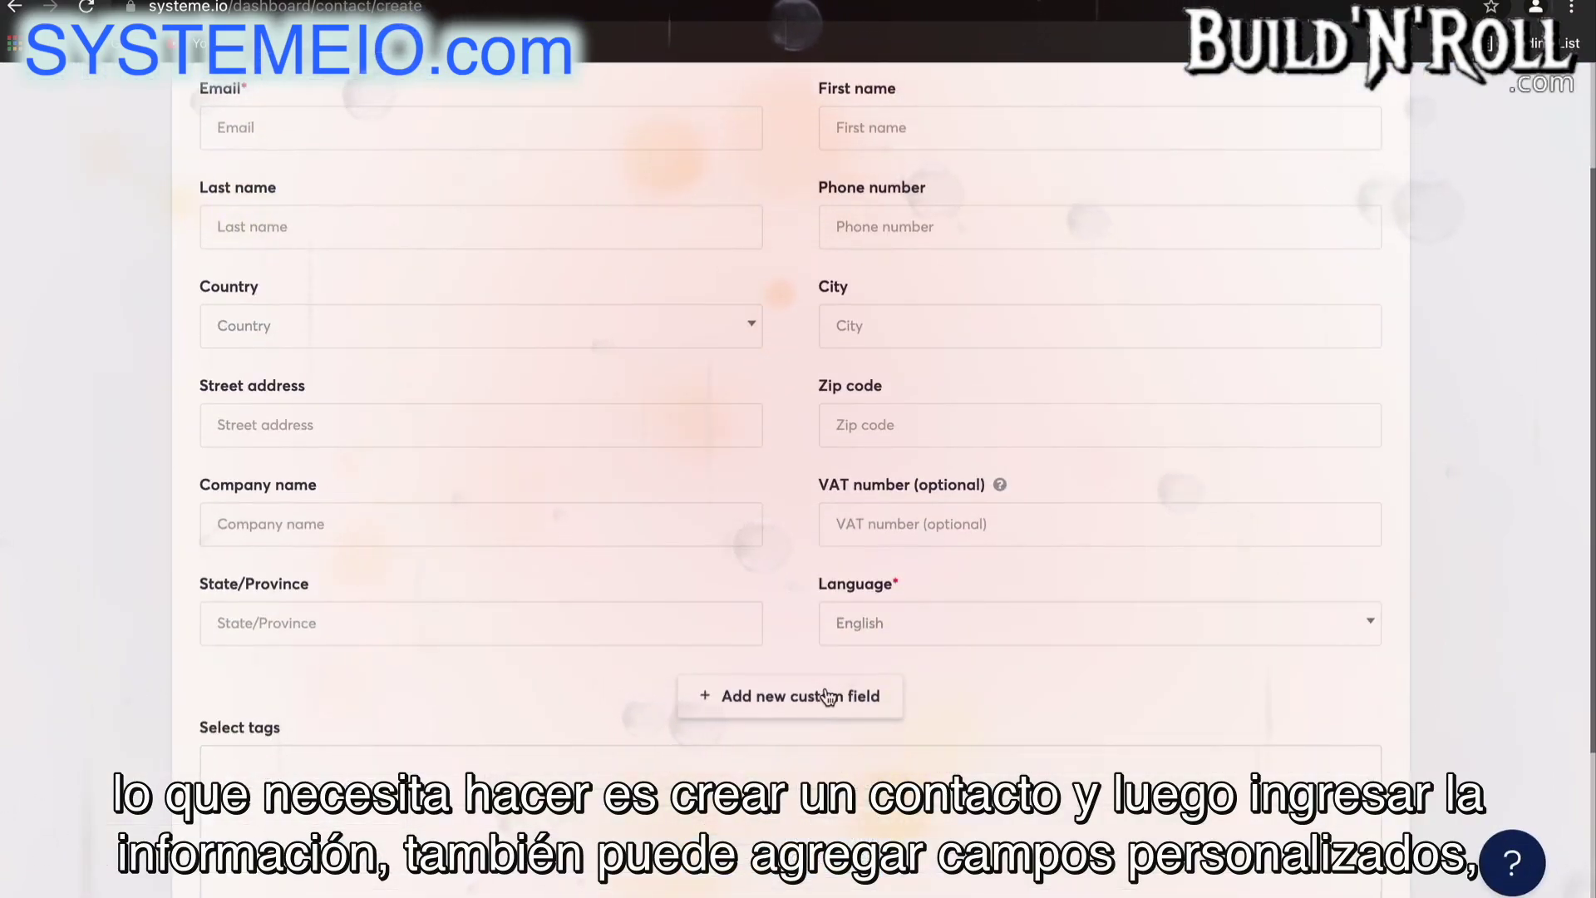
scroll(826, 695, "down", 3)
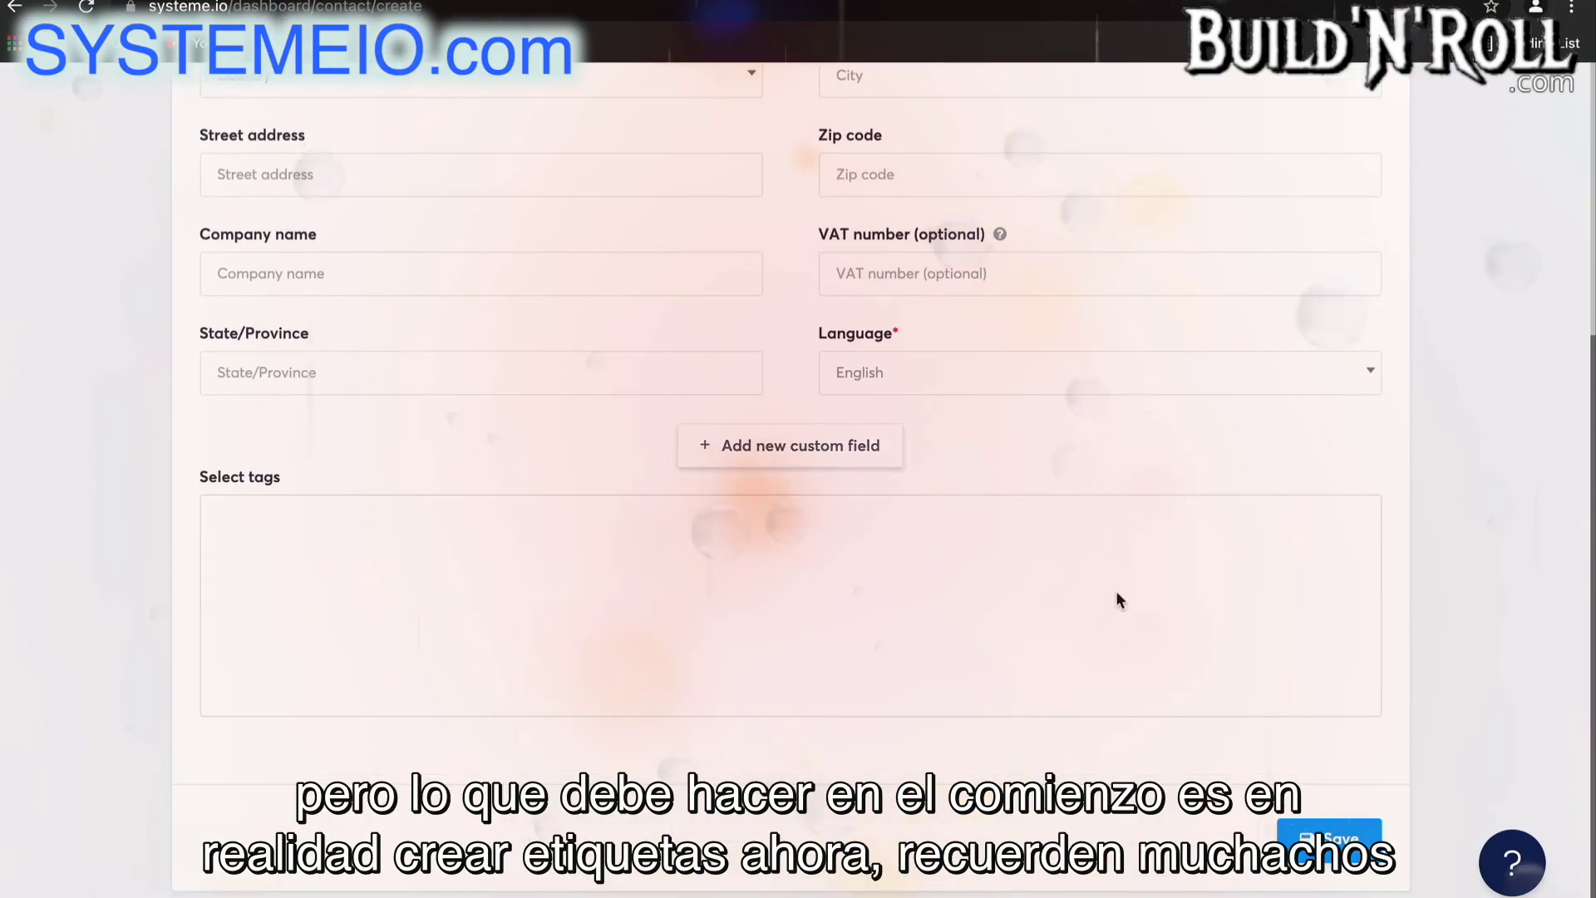
scroll(1116, 591, "up", 5)
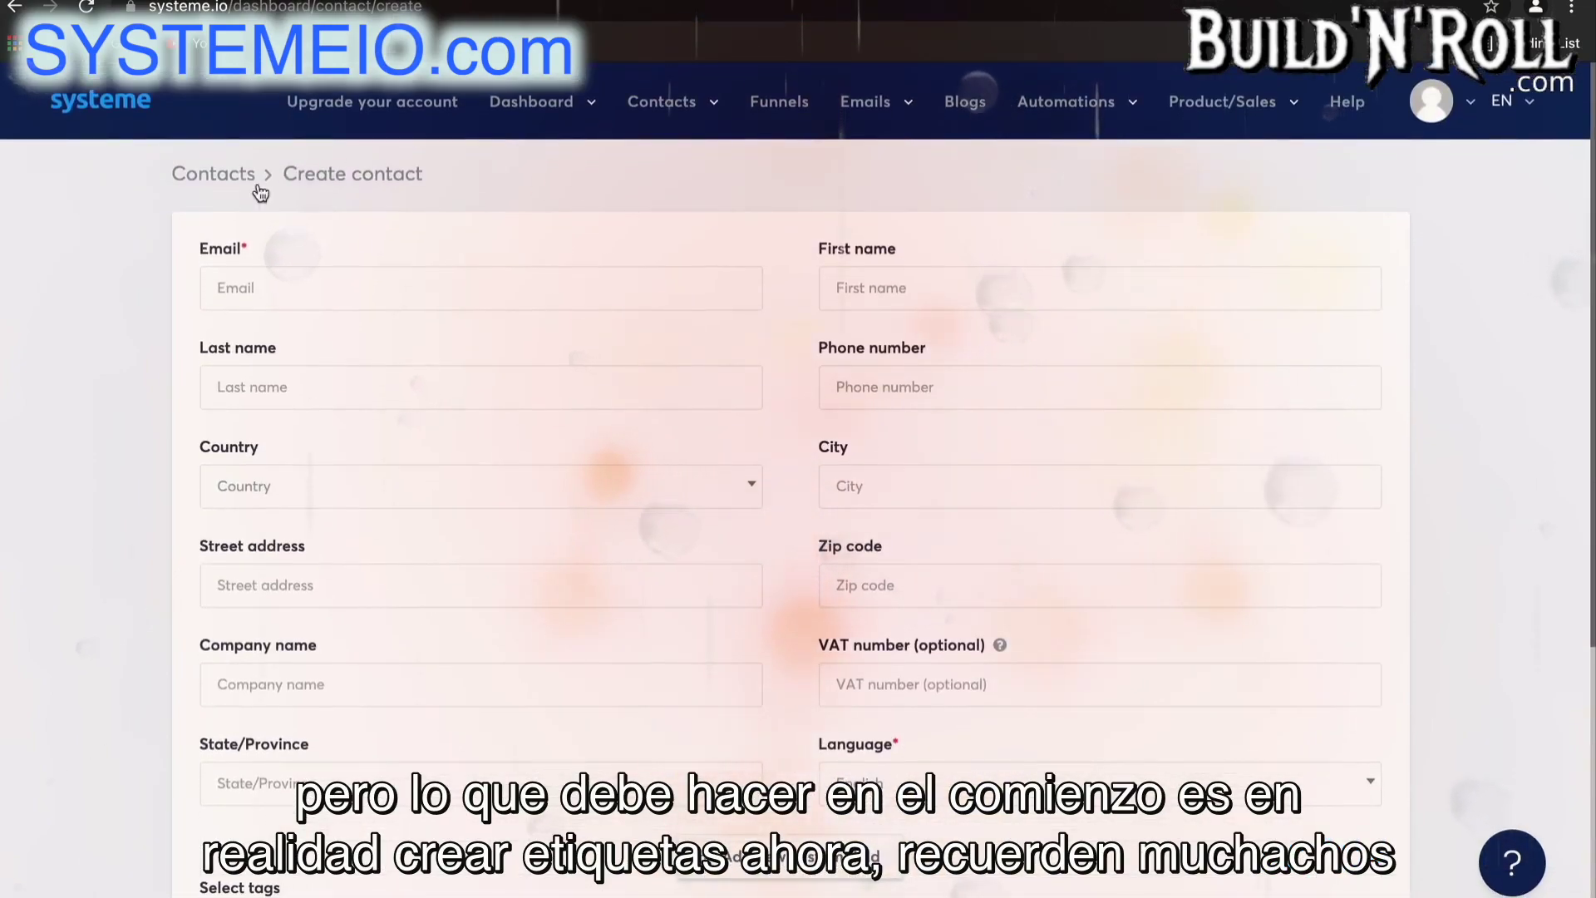
mouse_move(649, 125)
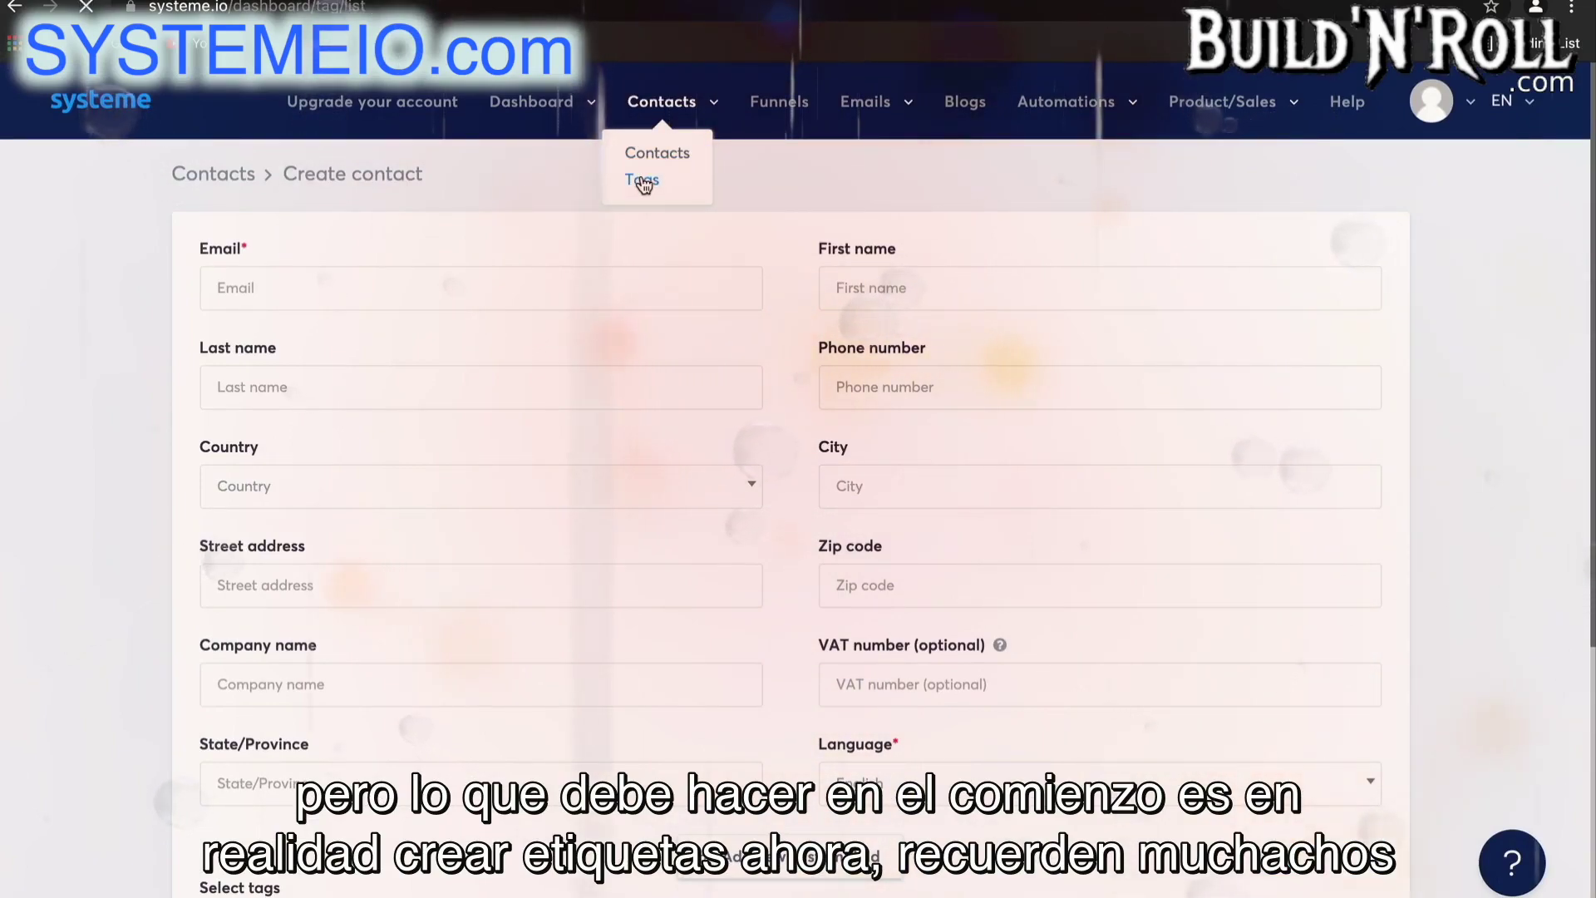
left_click(642, 181)
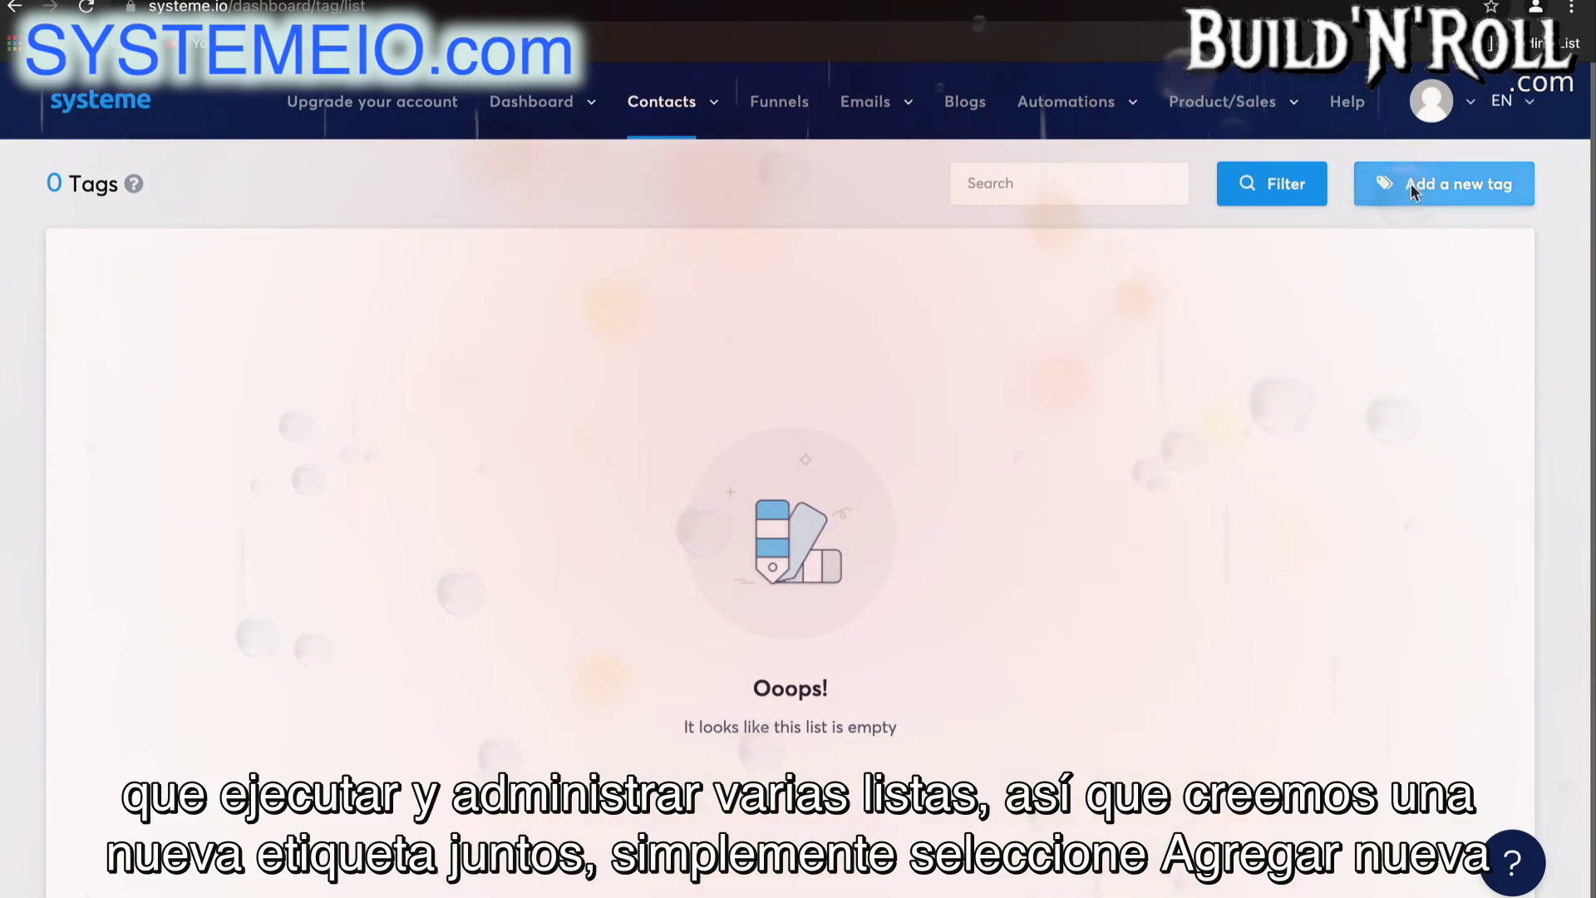
Add and save the tag 'Blog - leads', then go back to Contacts > Contacts
left_click(1444, 184)
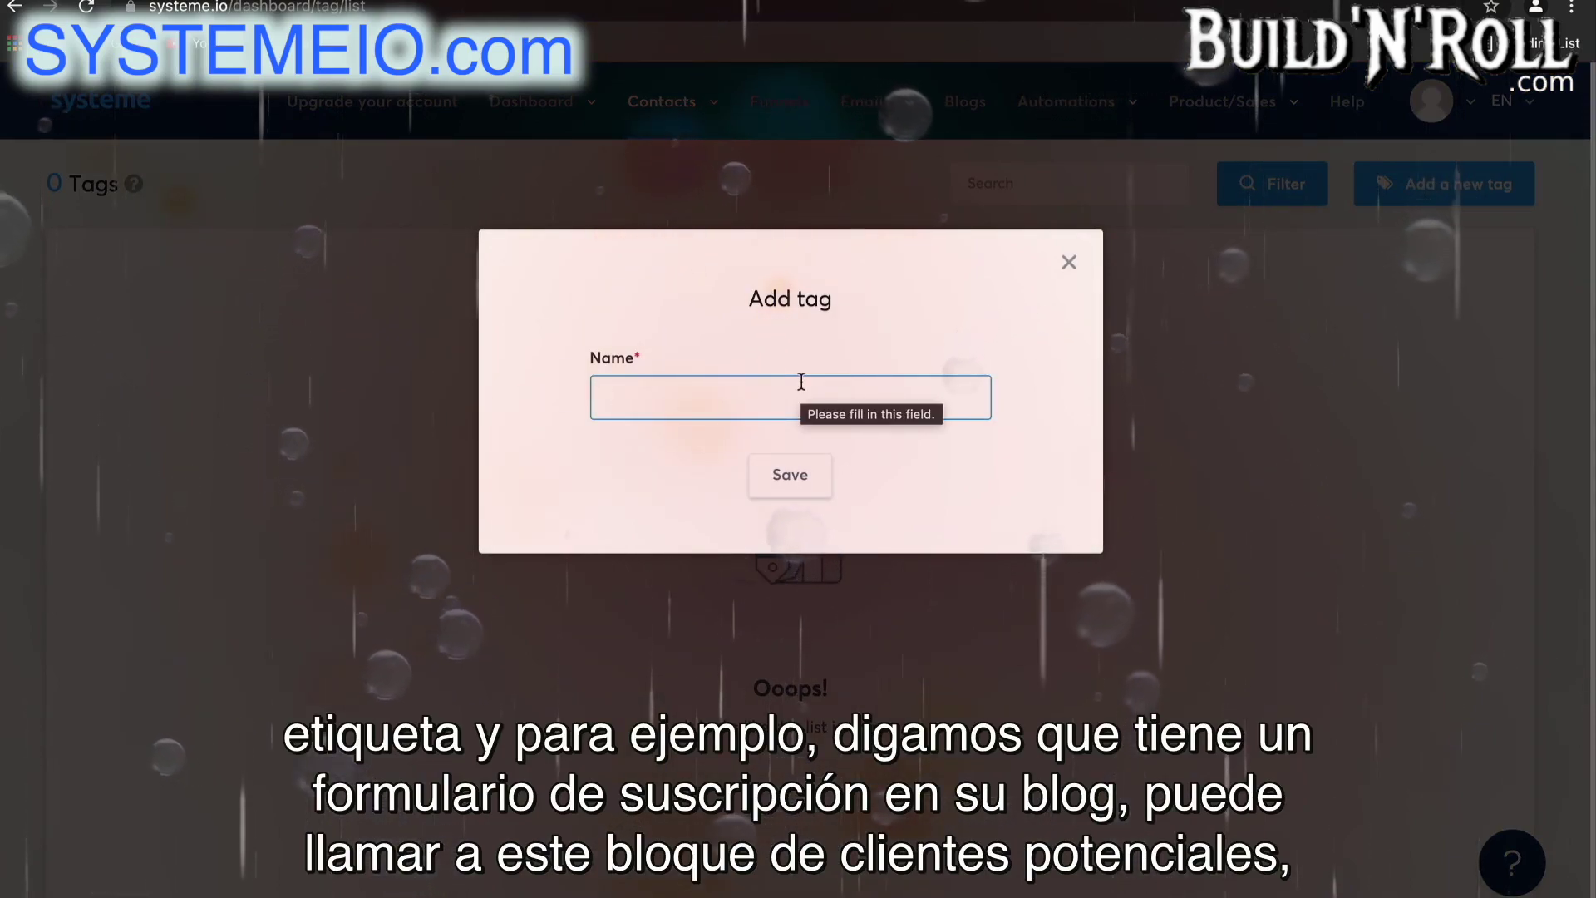
type("Blo")
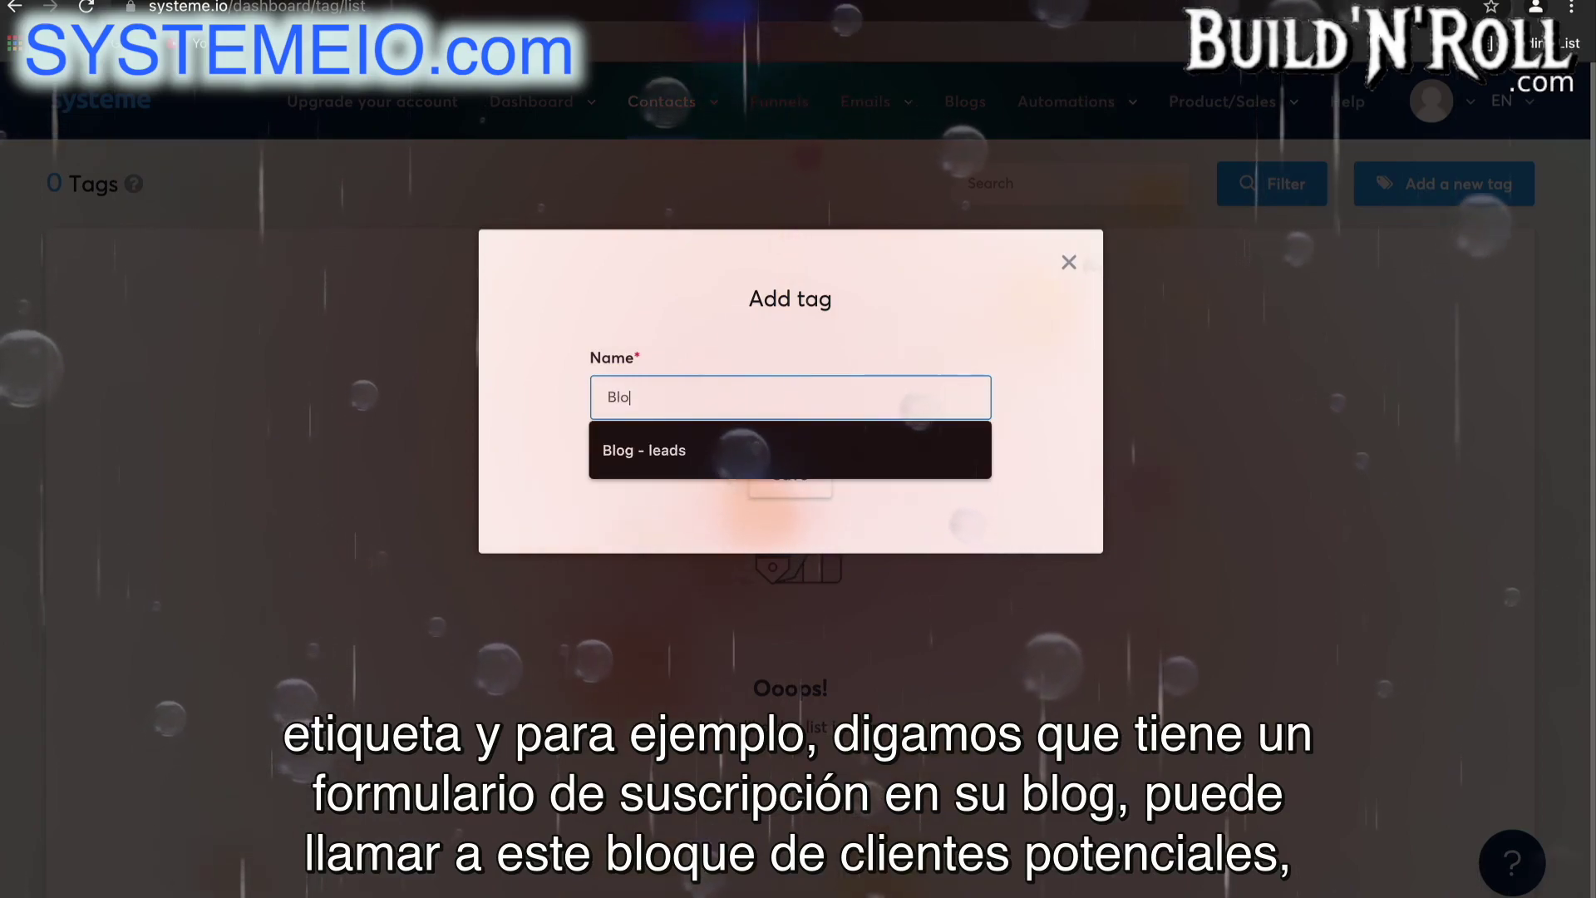
type("g - leads")
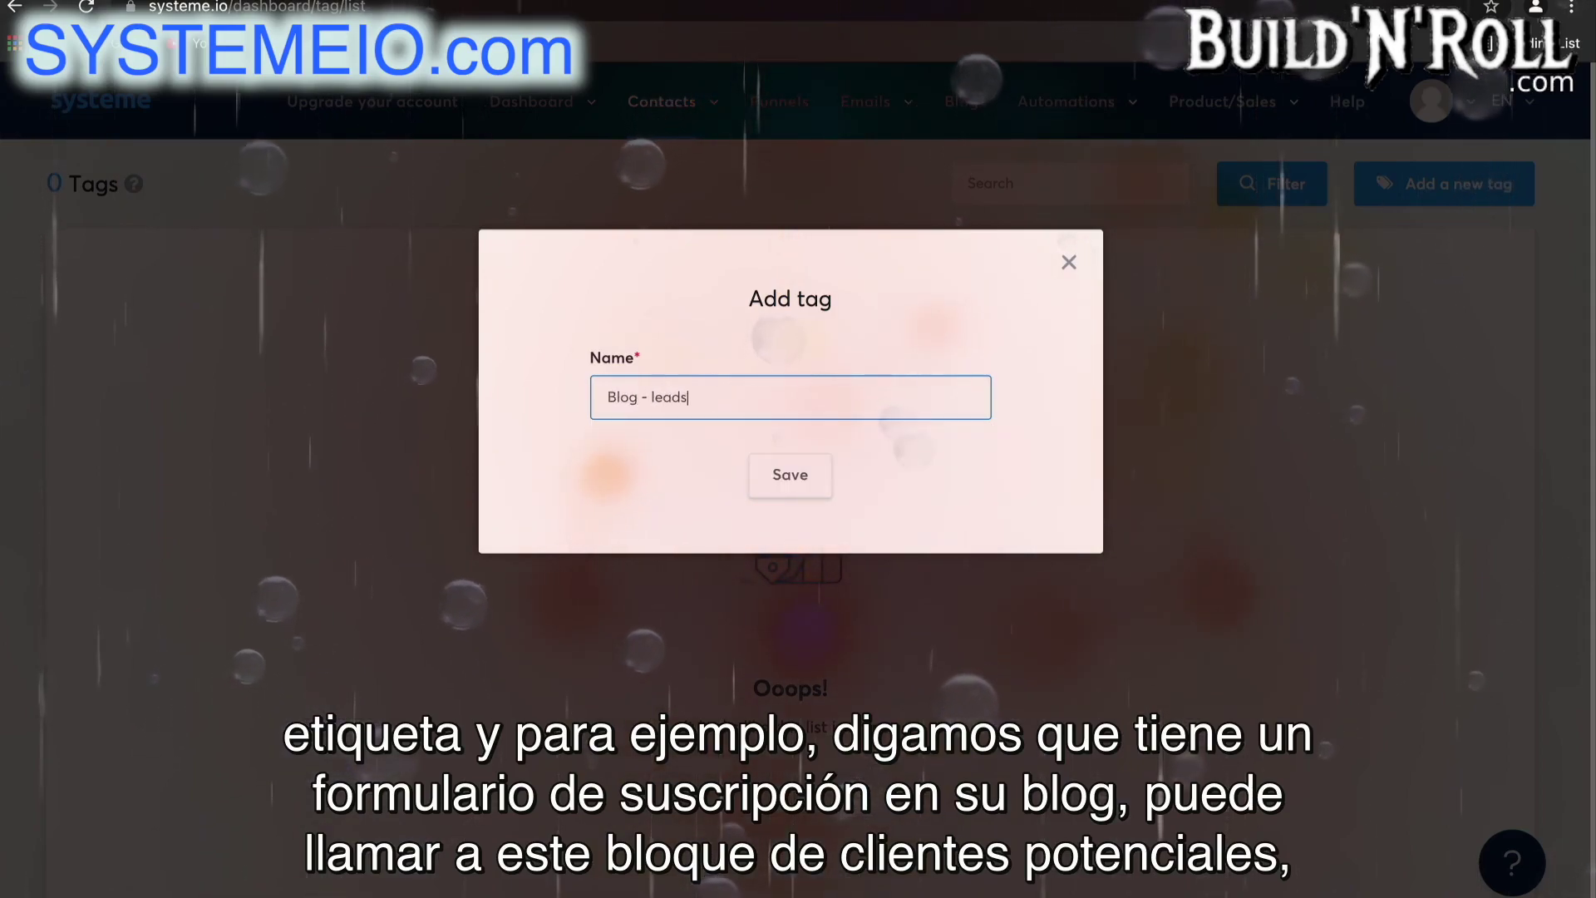
left_click(790, 482)
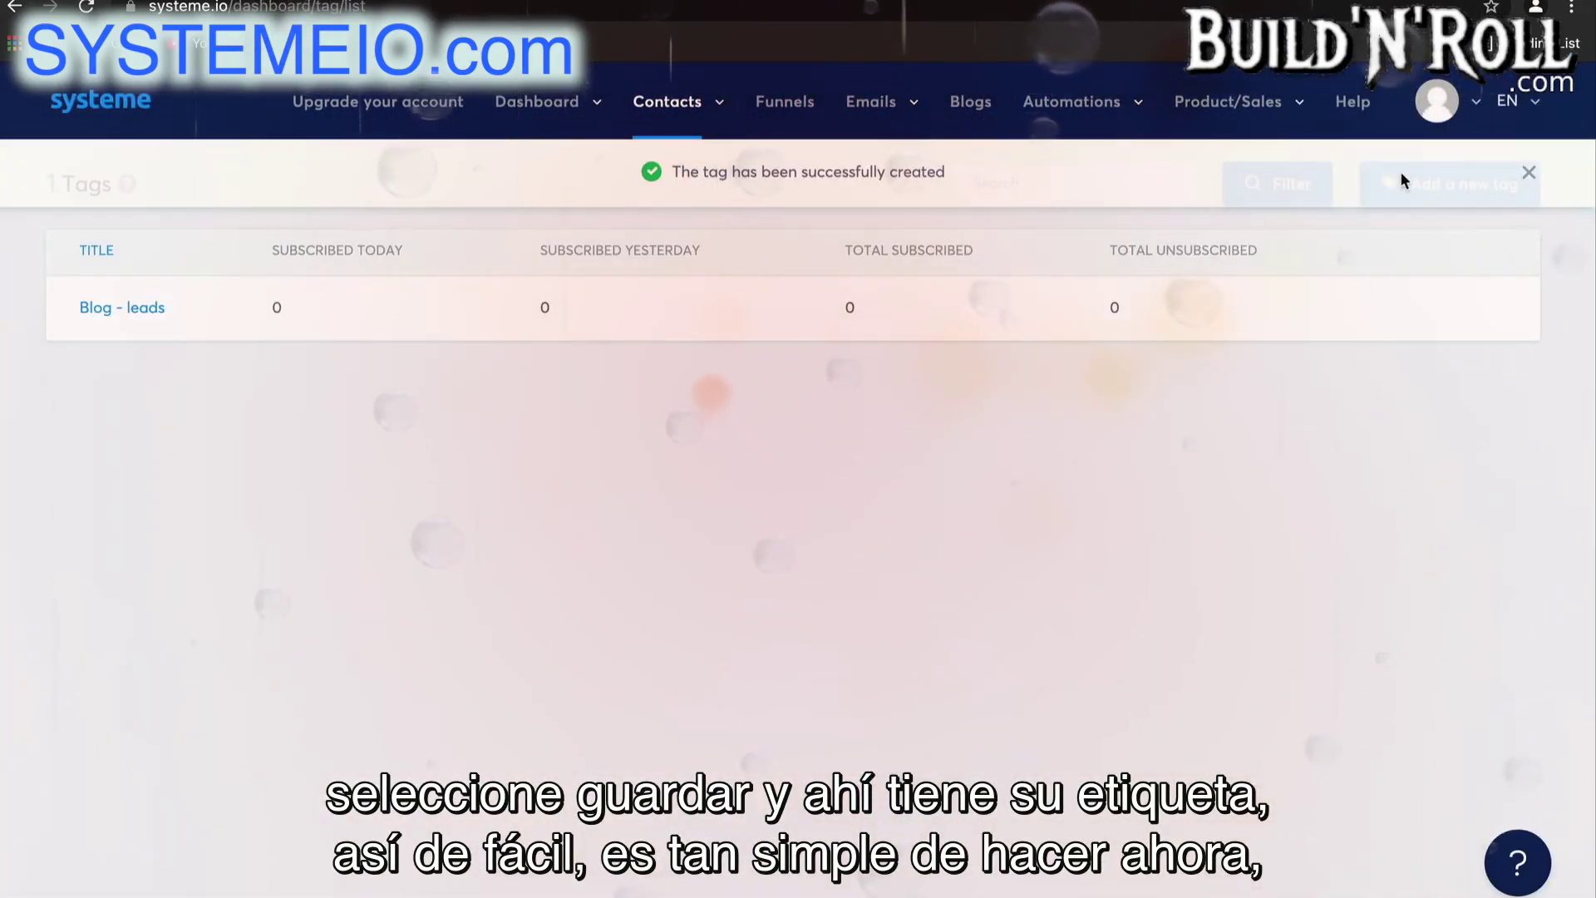
left_click(1530, 171)
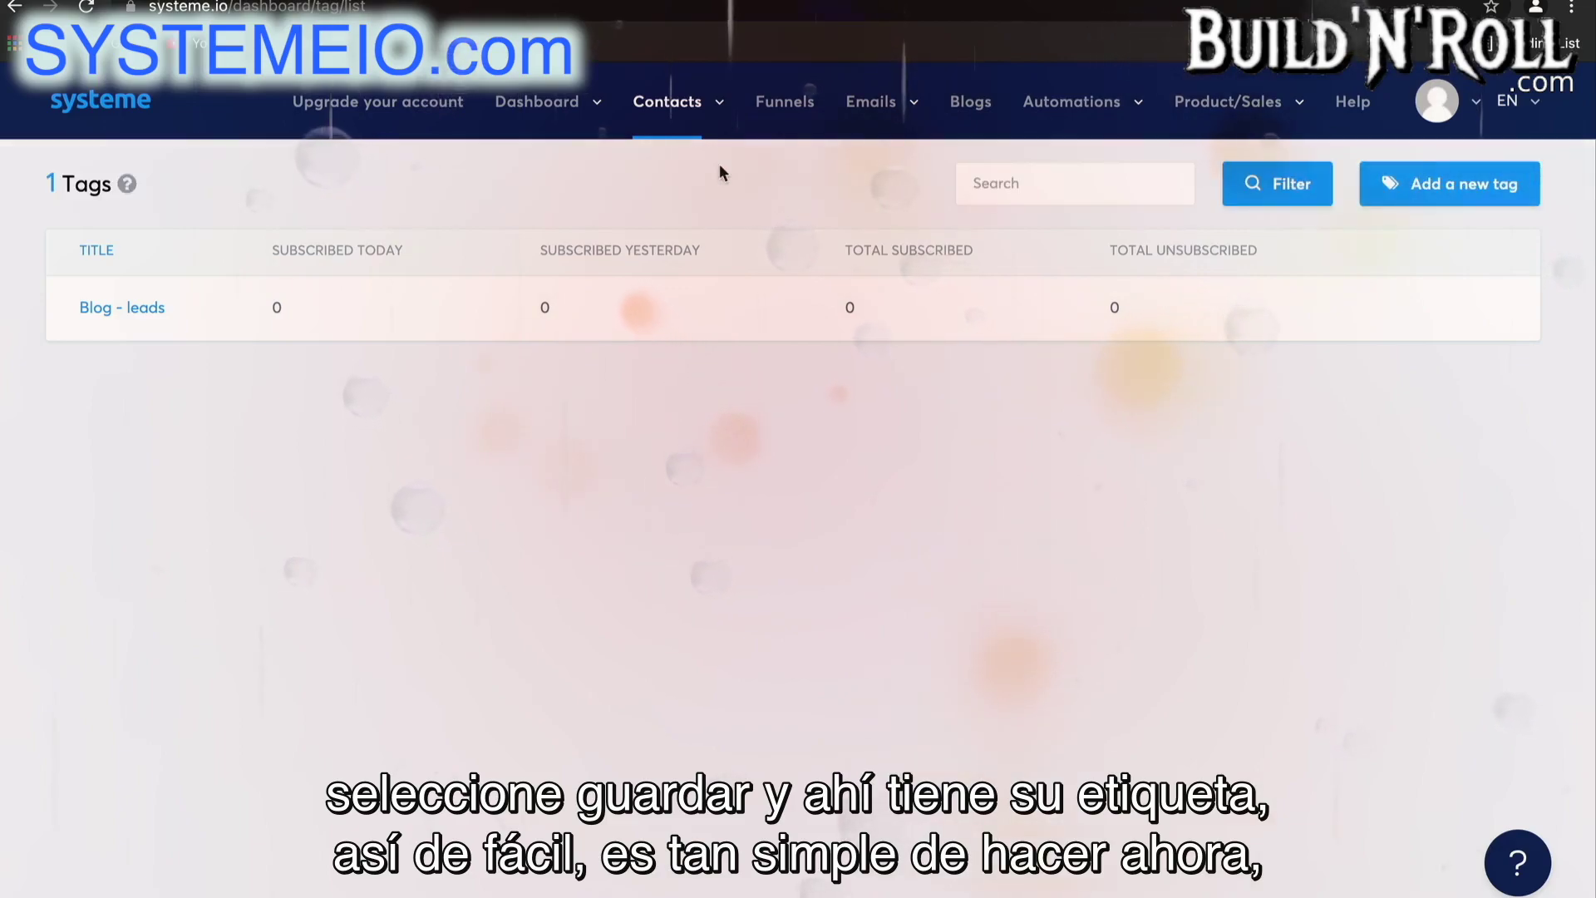
mouse_move(701, 107)
left_click(679, 155)
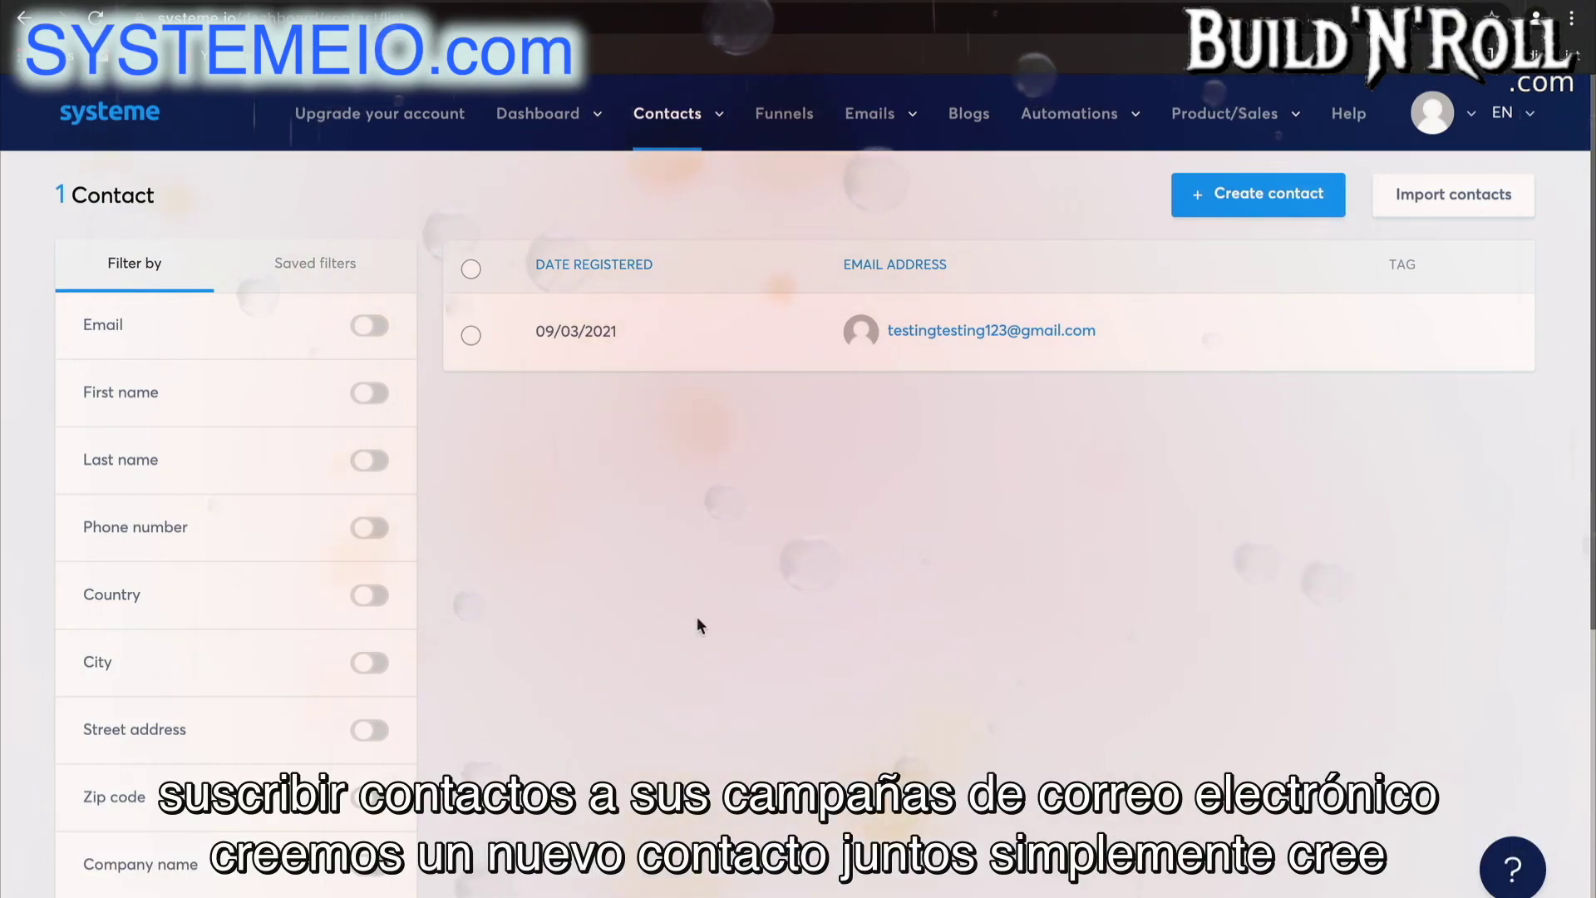
Create a contact using the suggested test e-mail with a 4 appended, tagged Blog - leads
left_click(1242, 198)
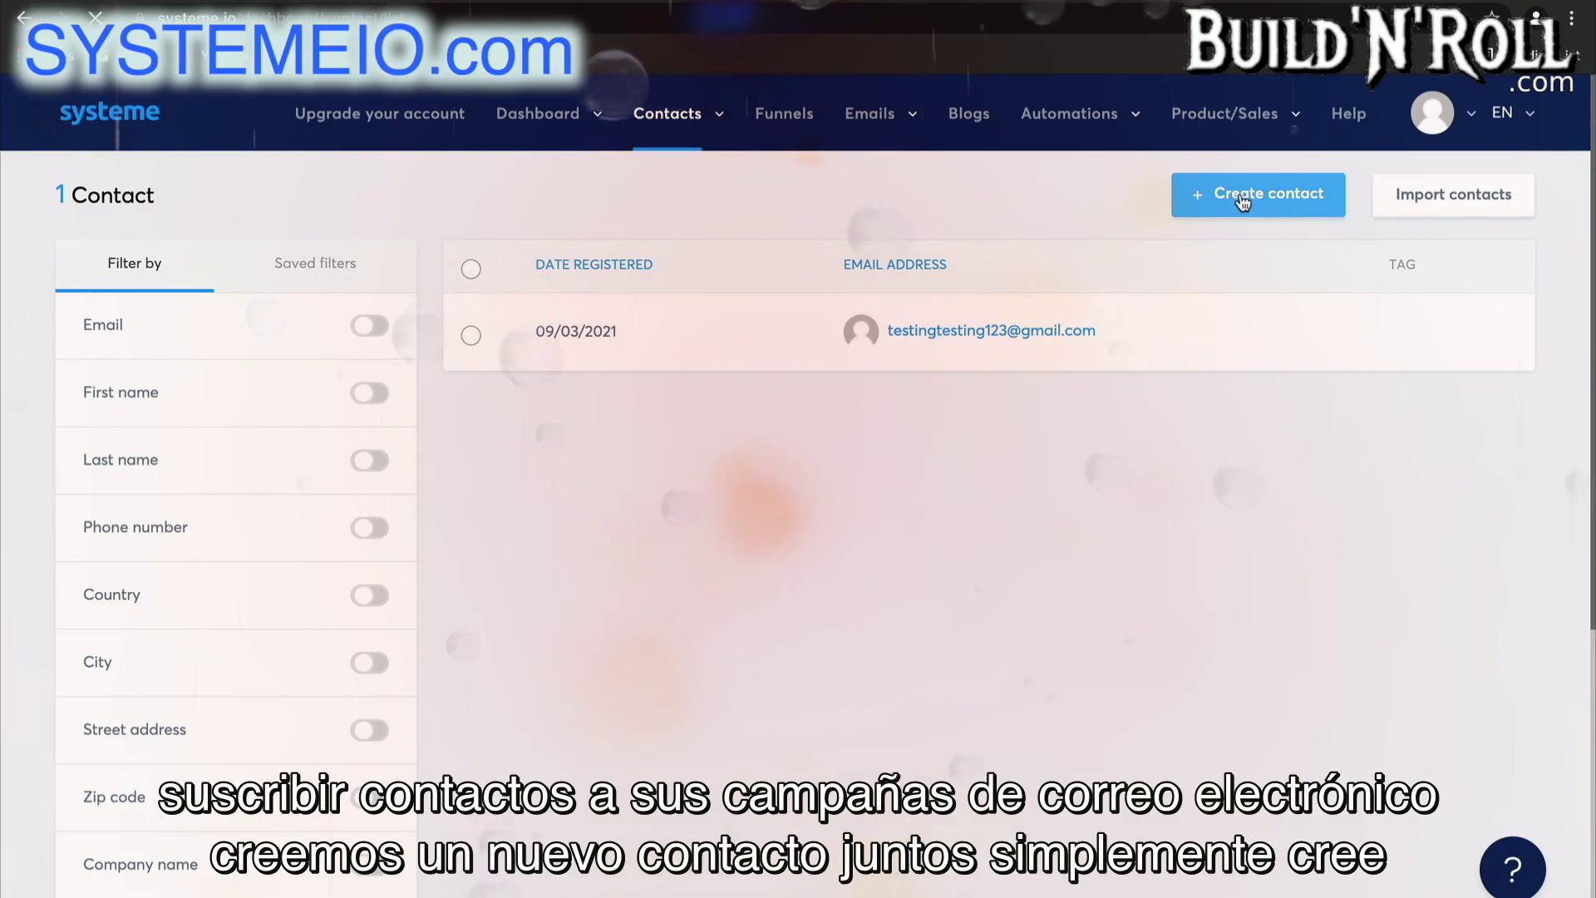
left_click(536, 312)
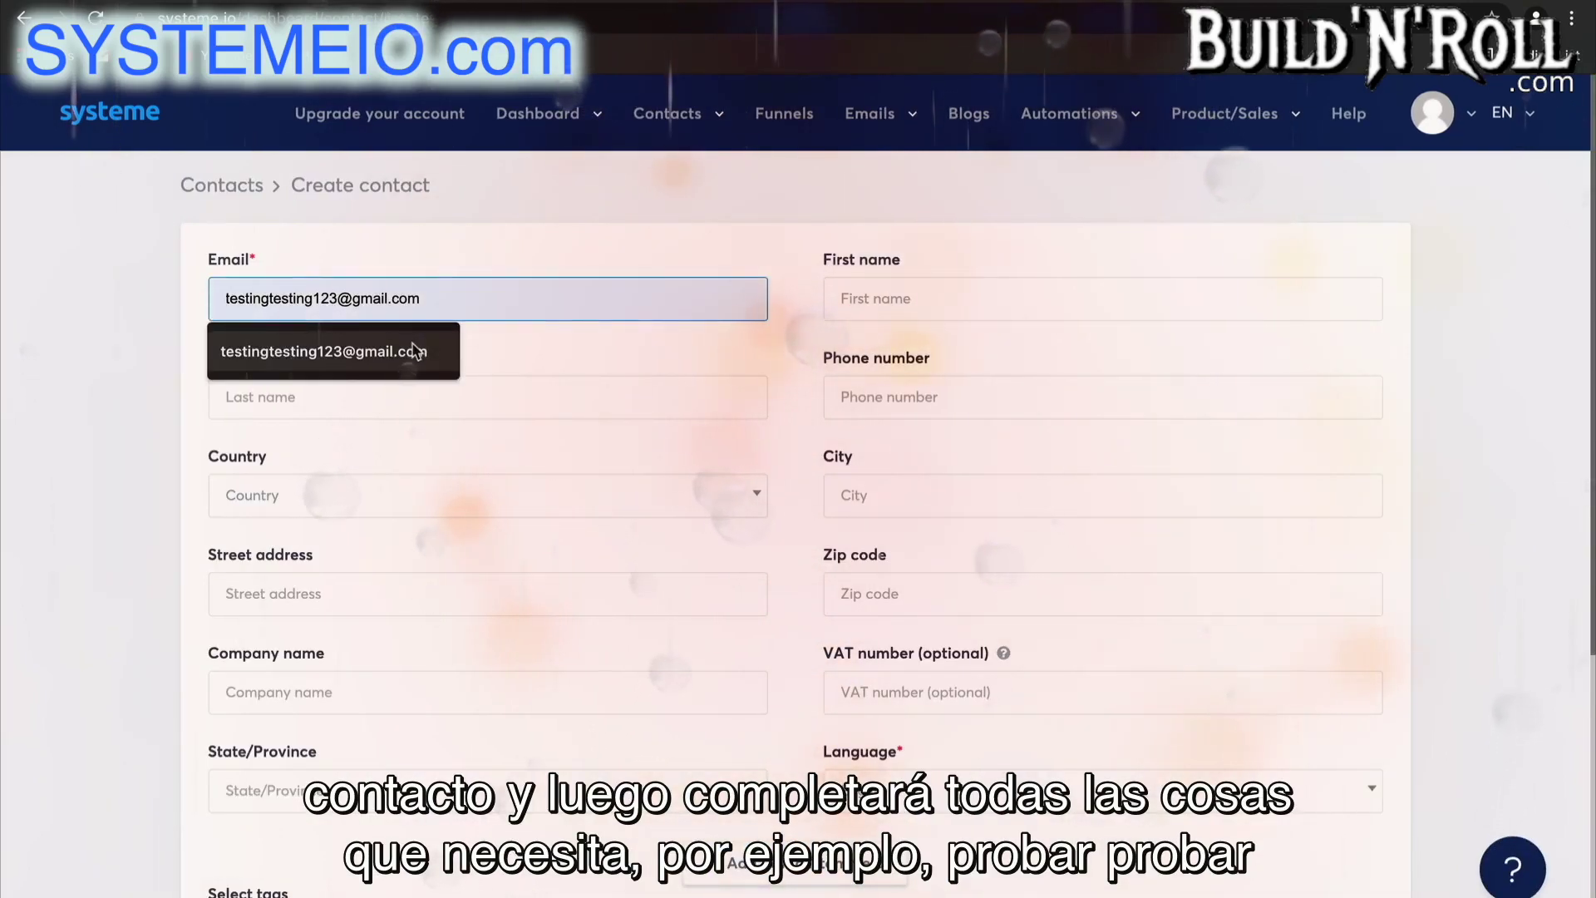
left_click(413, 347)
left_click(336, 298)
type("4@gmail.com")
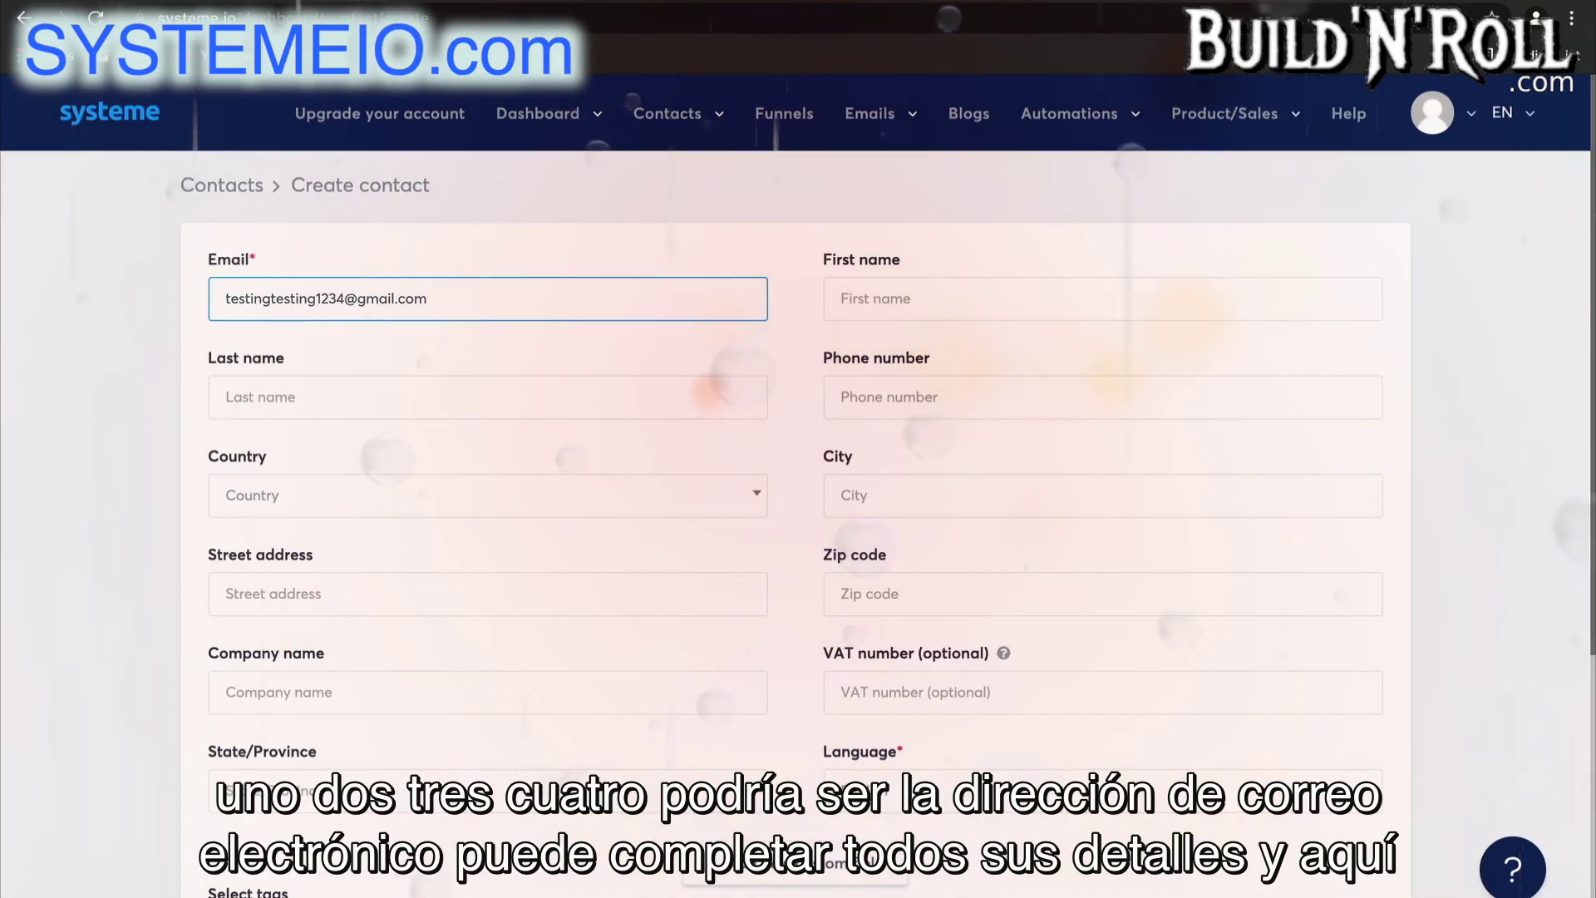
scroll(691, 600, "down", 3)
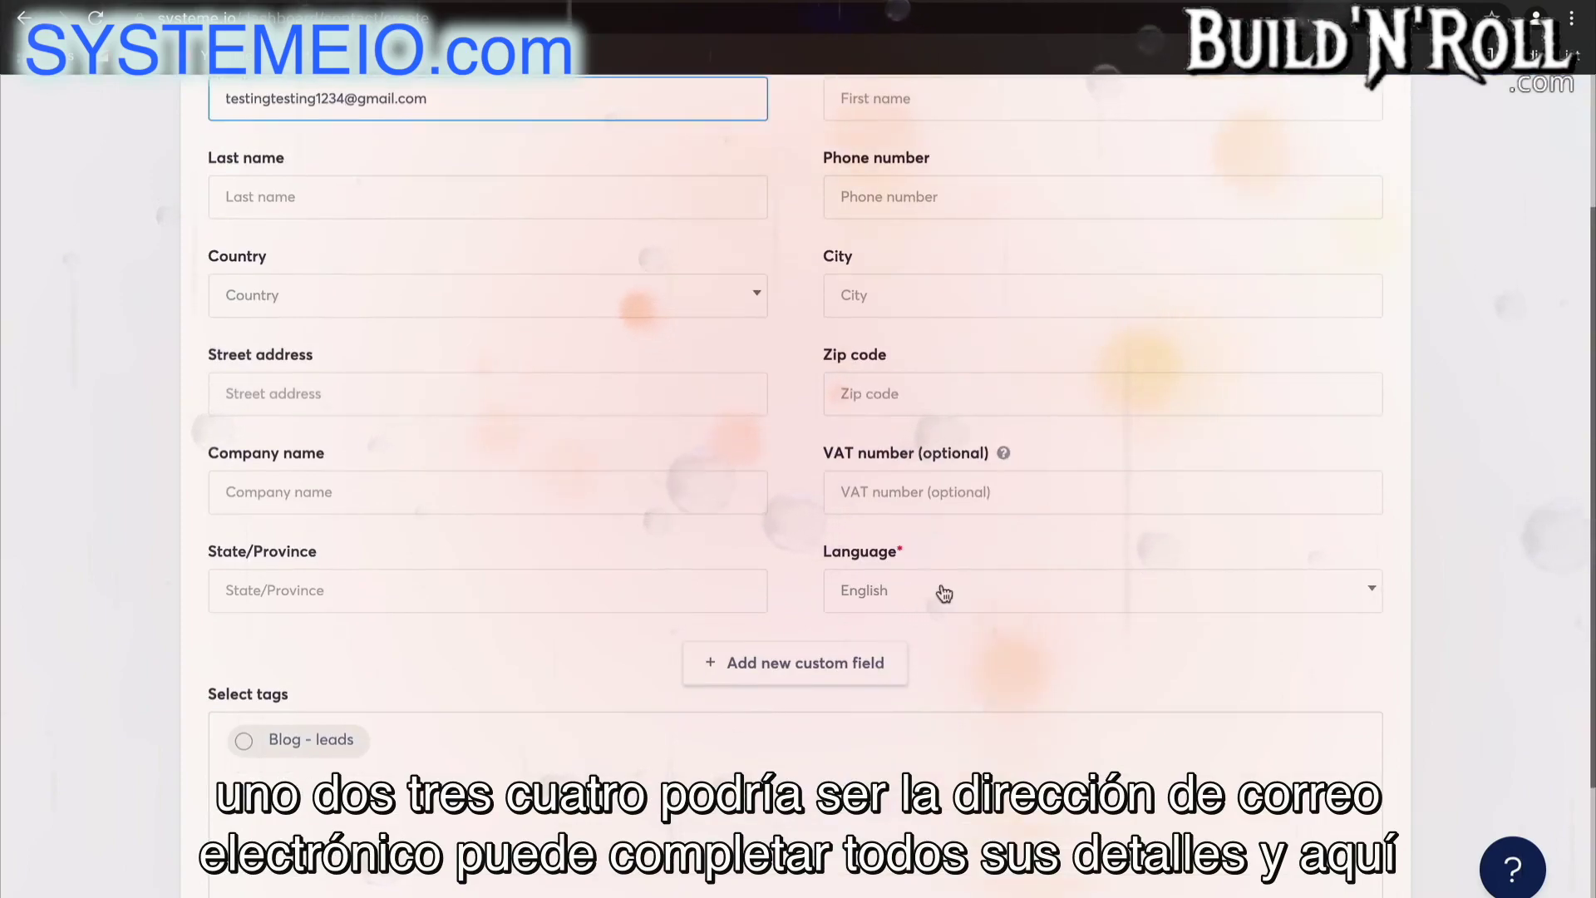
scroll(446, 746, "down", 2)
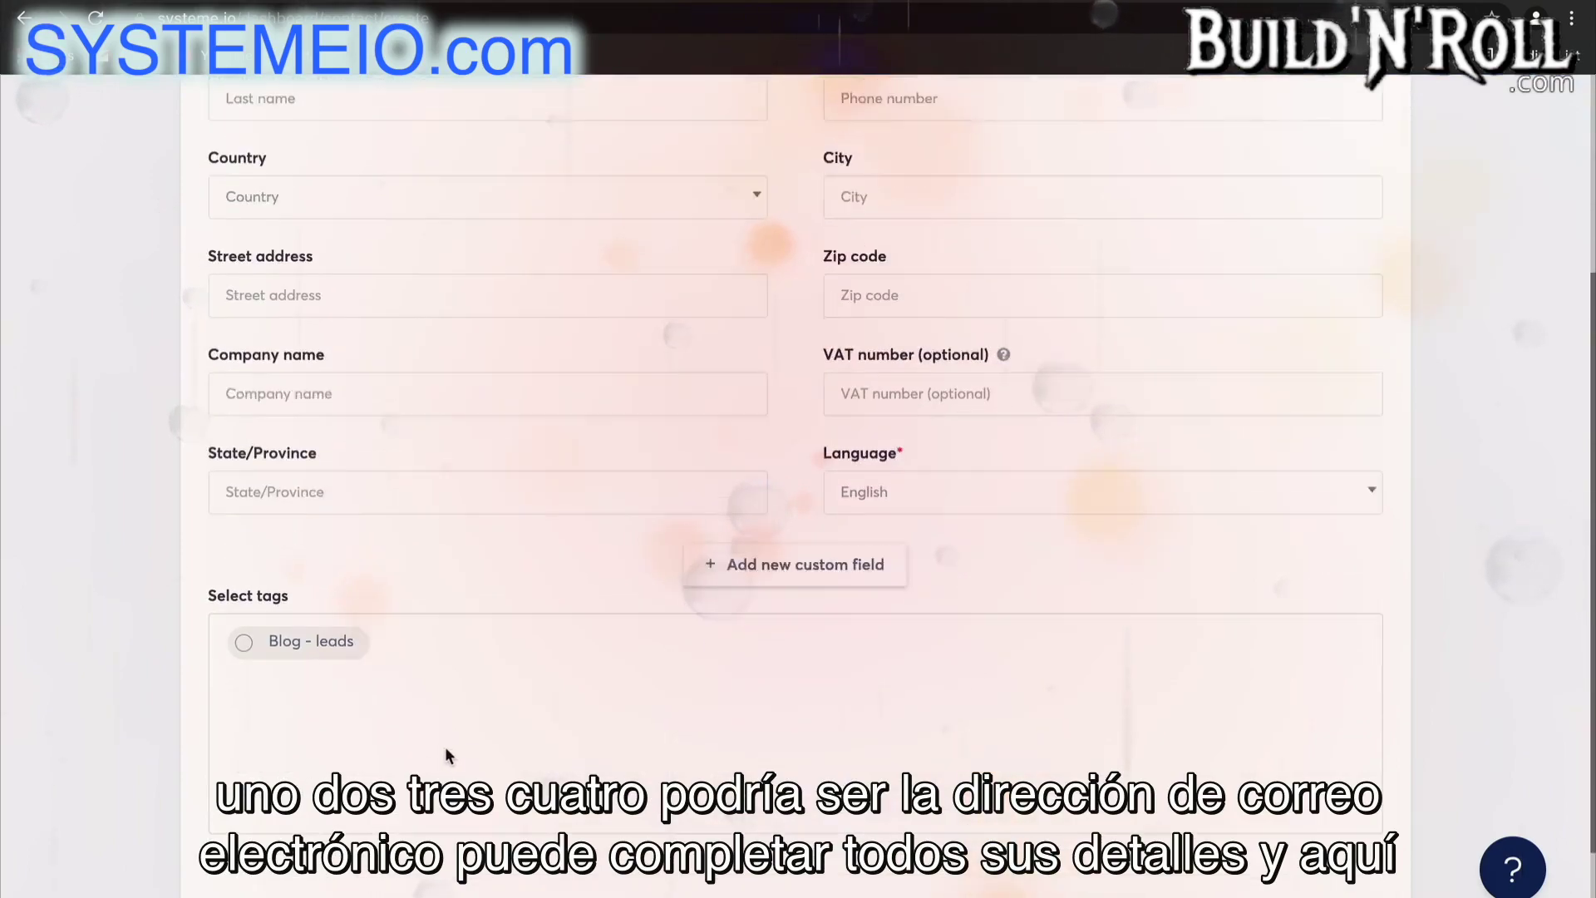
left_click(340, 614)
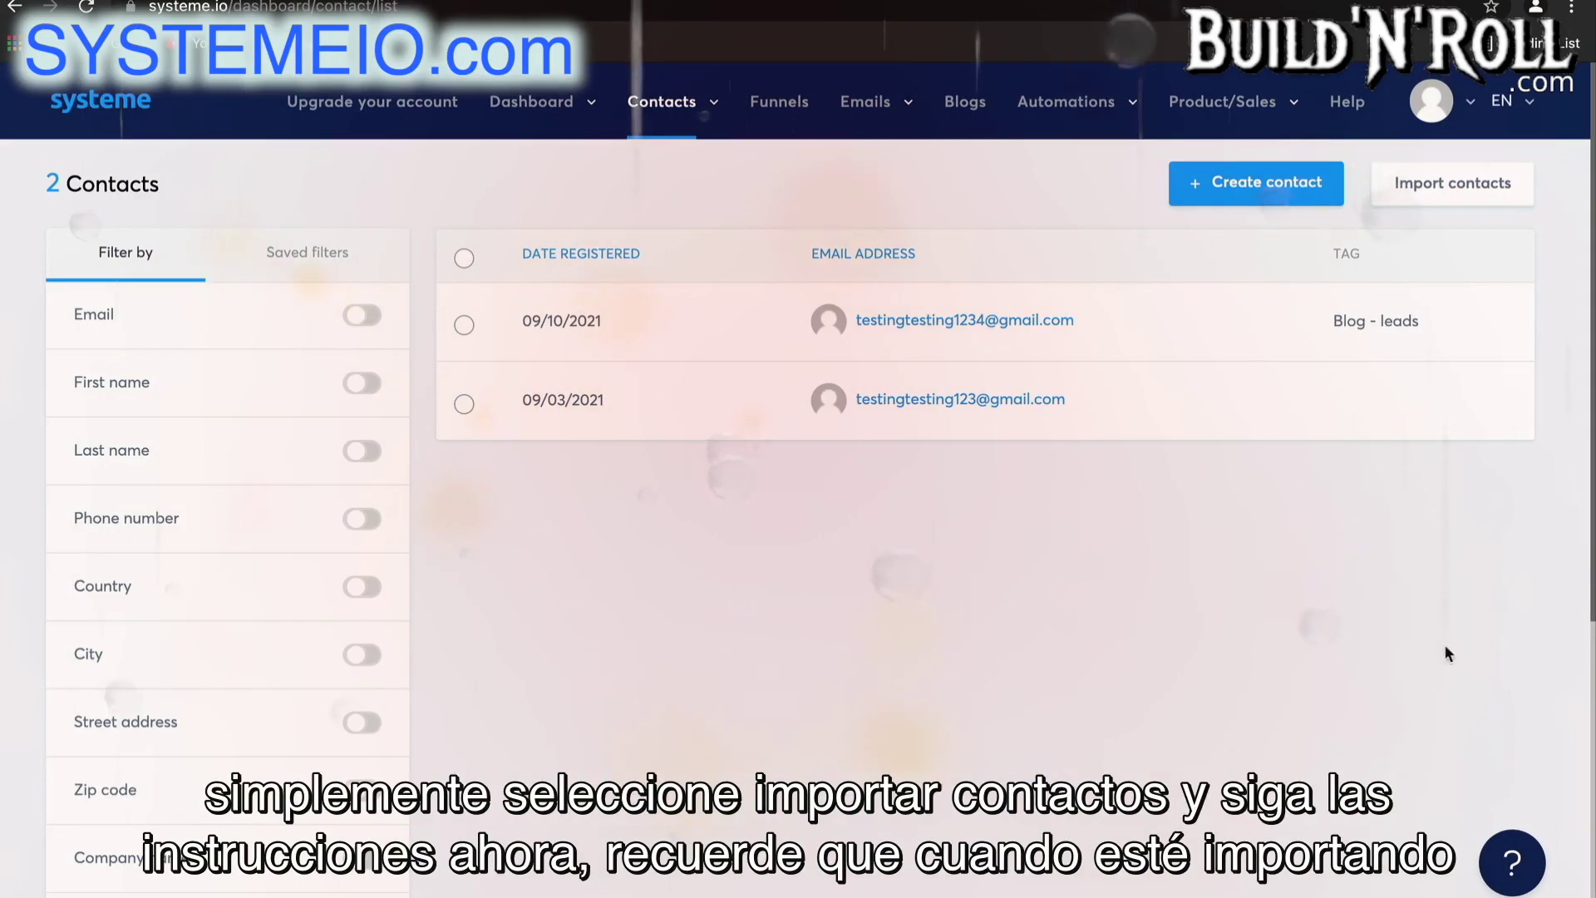
Open Import contacts and review the CSV instructions and campaign list without choosing a campaign
left_click(1454, 184)
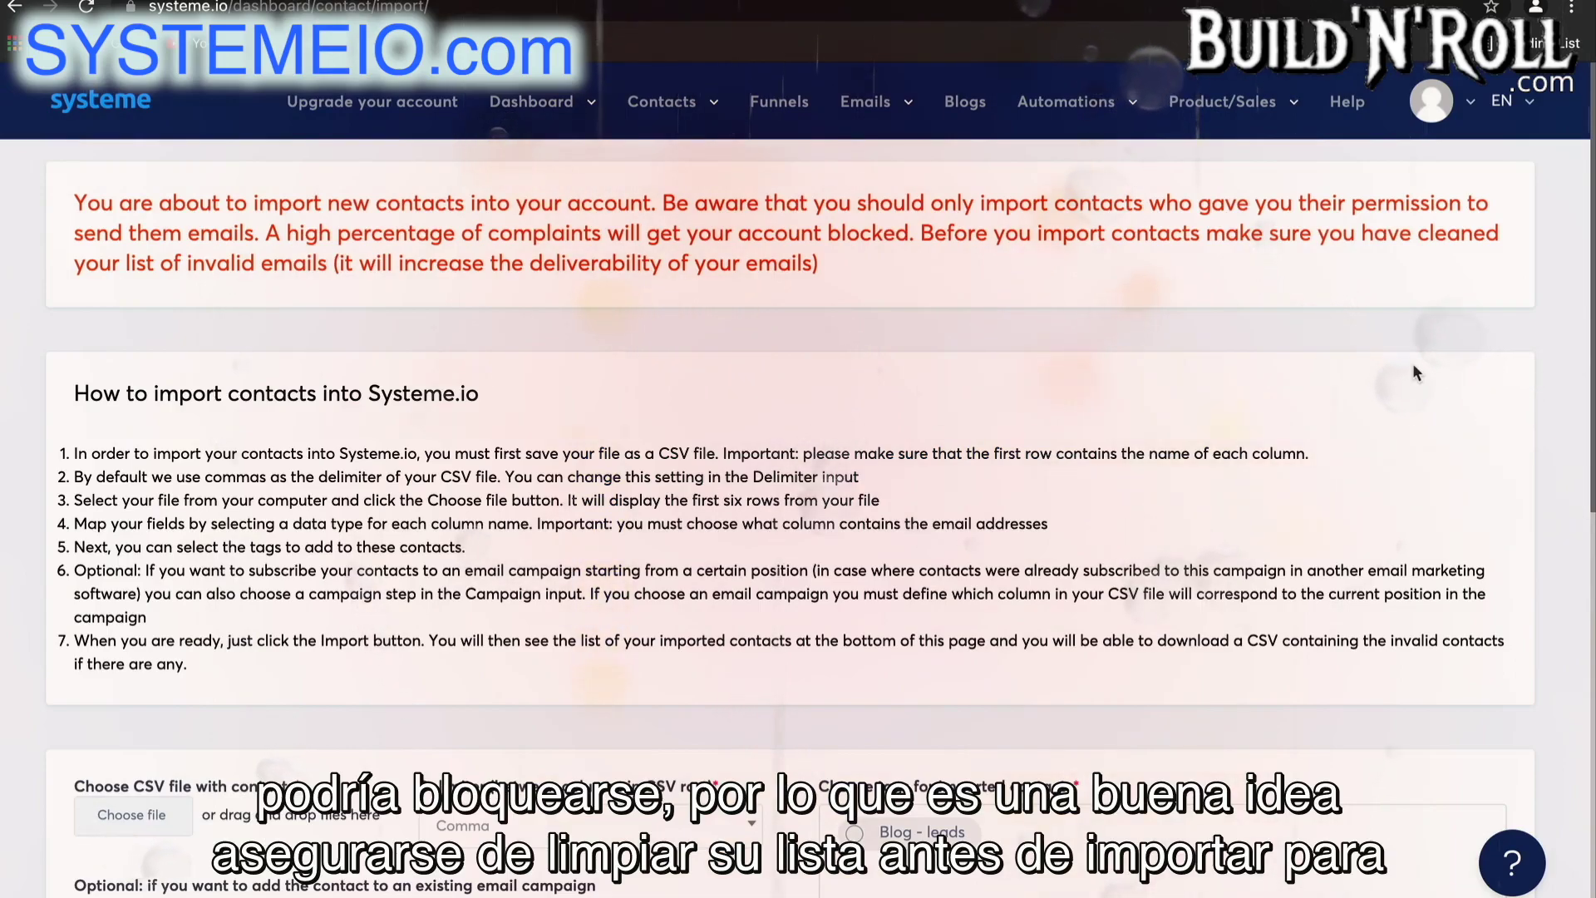
scroll(1413, 366, "down", 3)
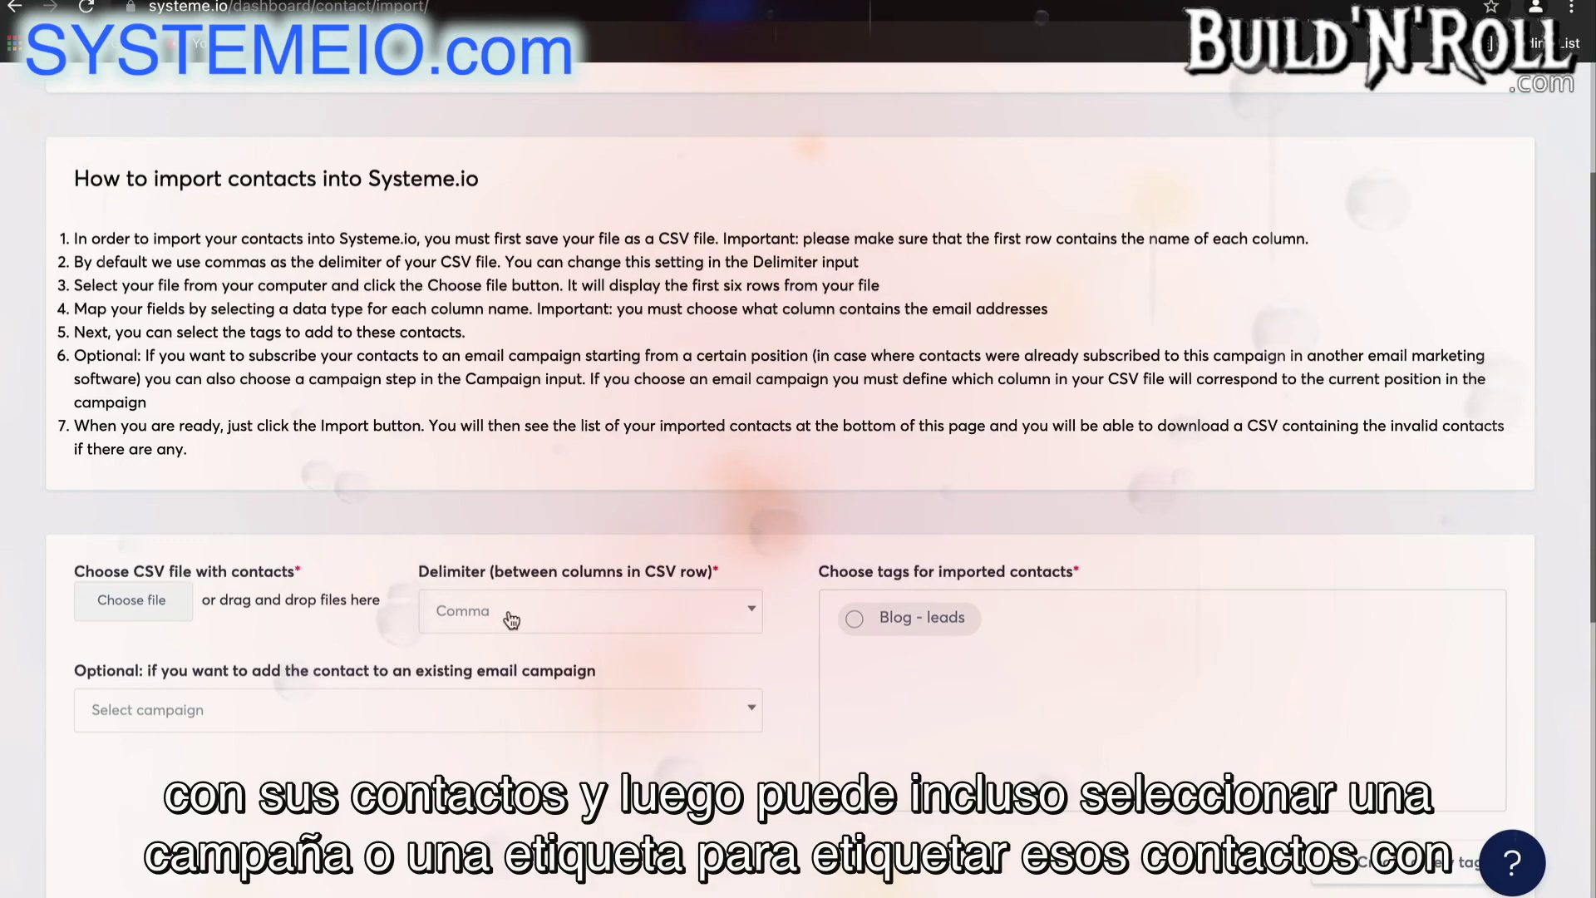
left_click(498, 714)
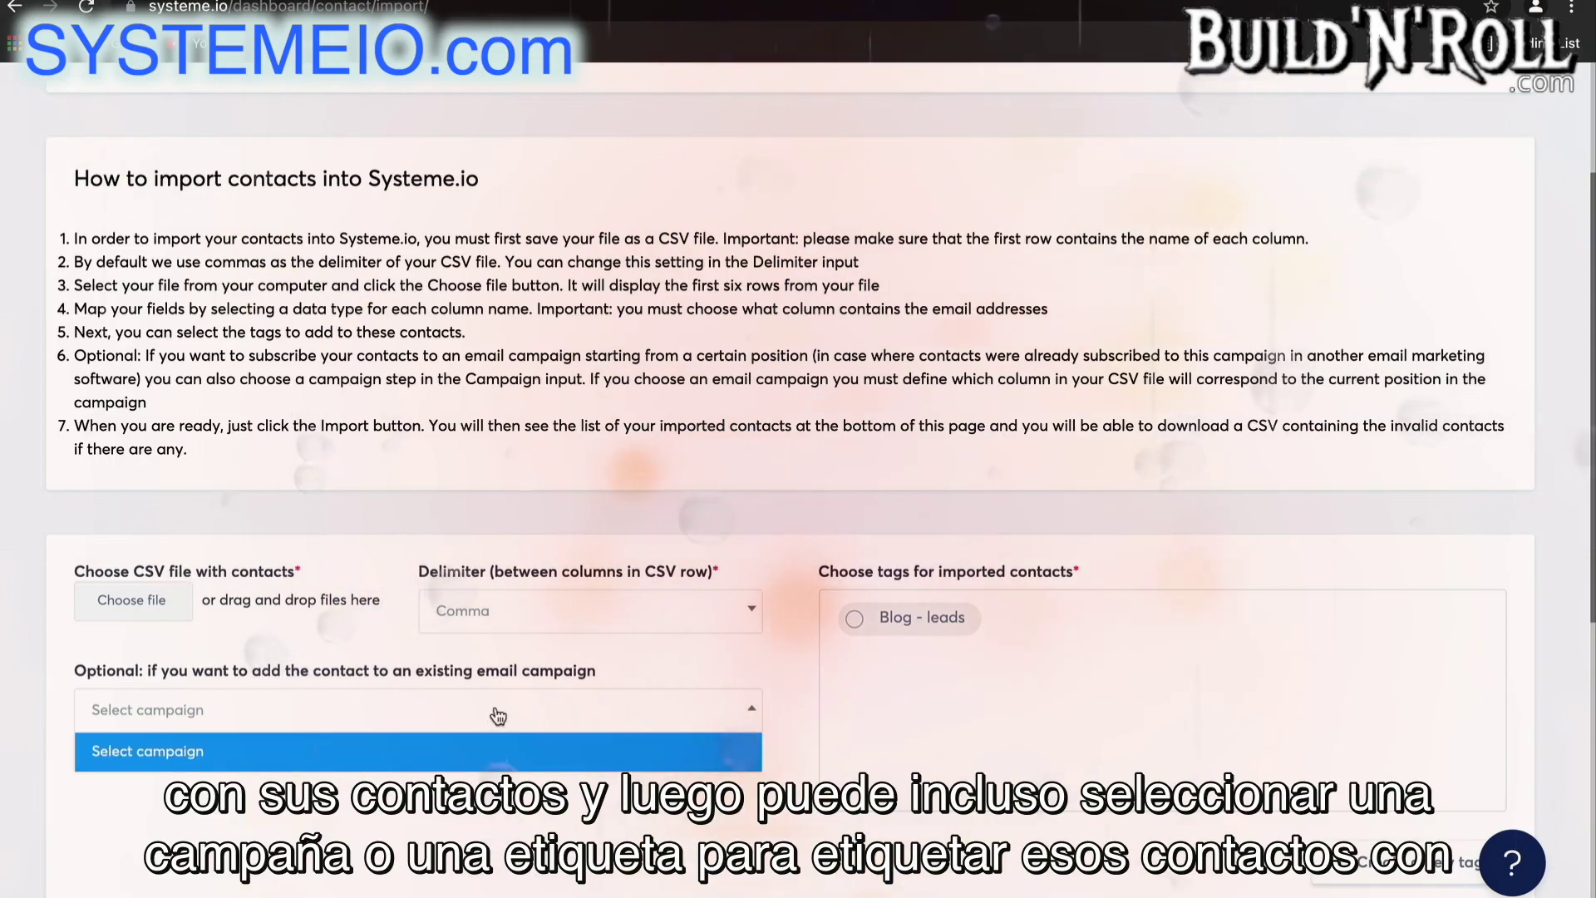
left_click(493, 763)
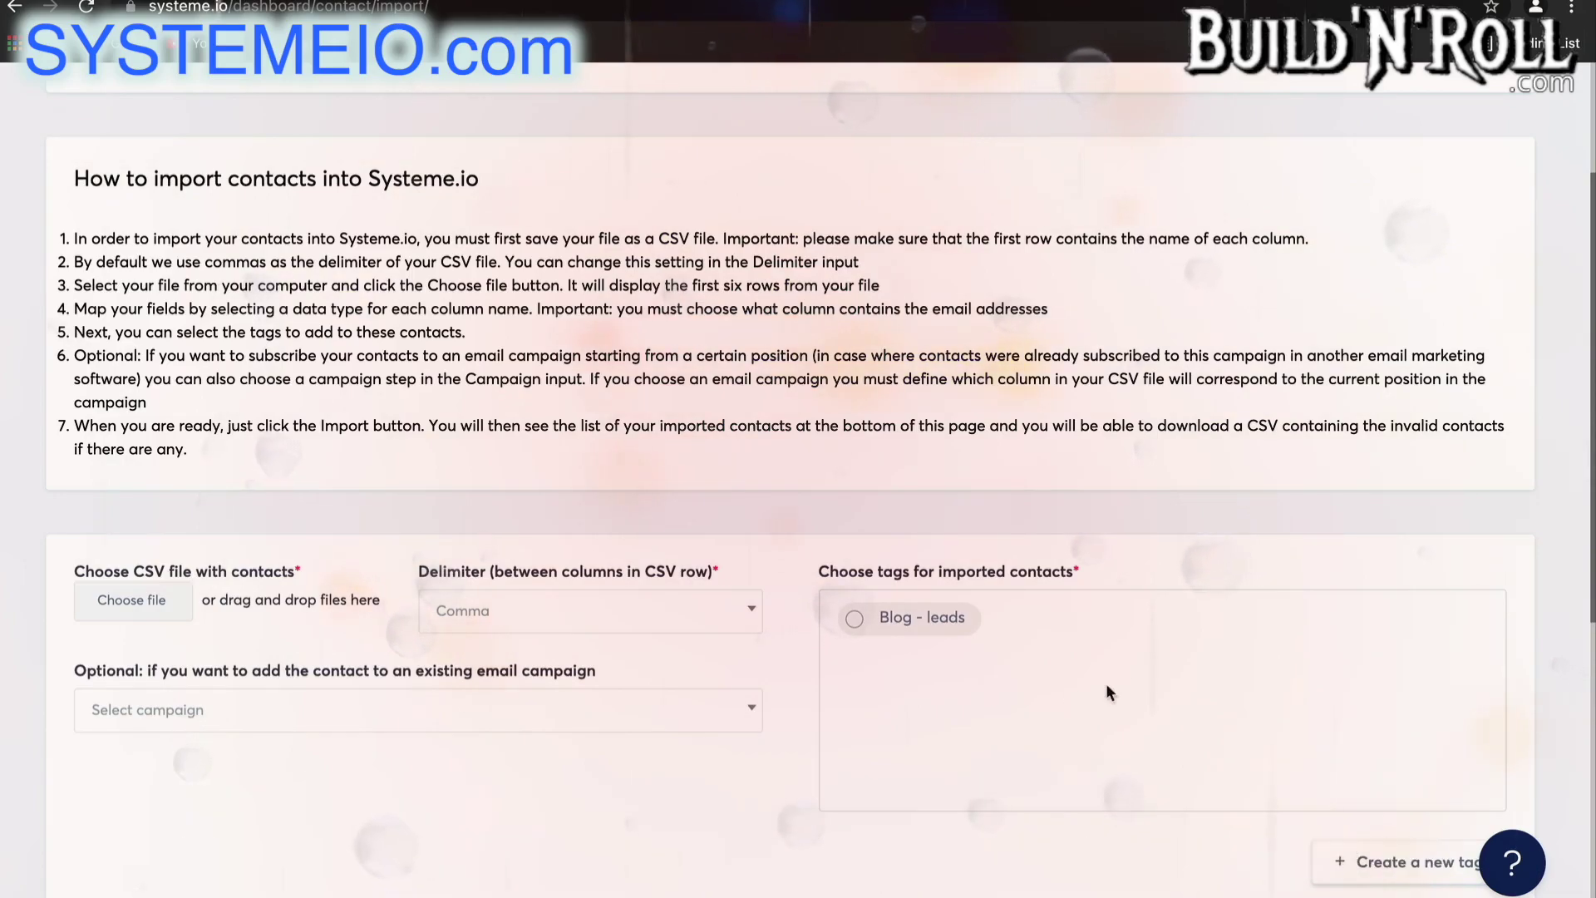
scroll(1080, 678, "up", 3)
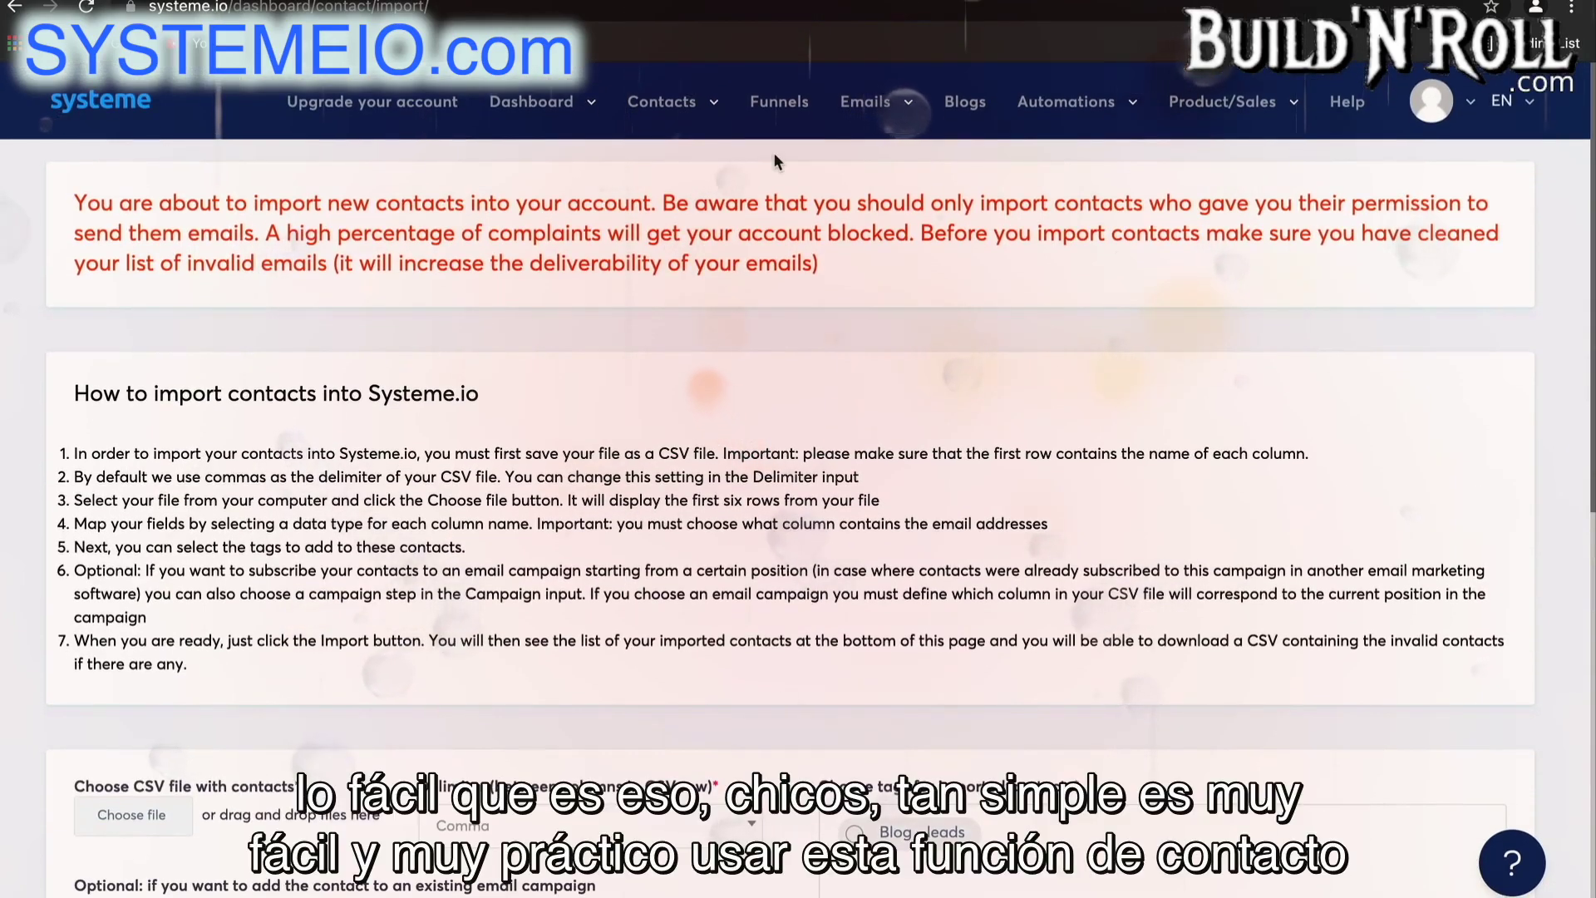
Return to the Contacts list, then go to the Funnels section
mouse_move(661, 101)
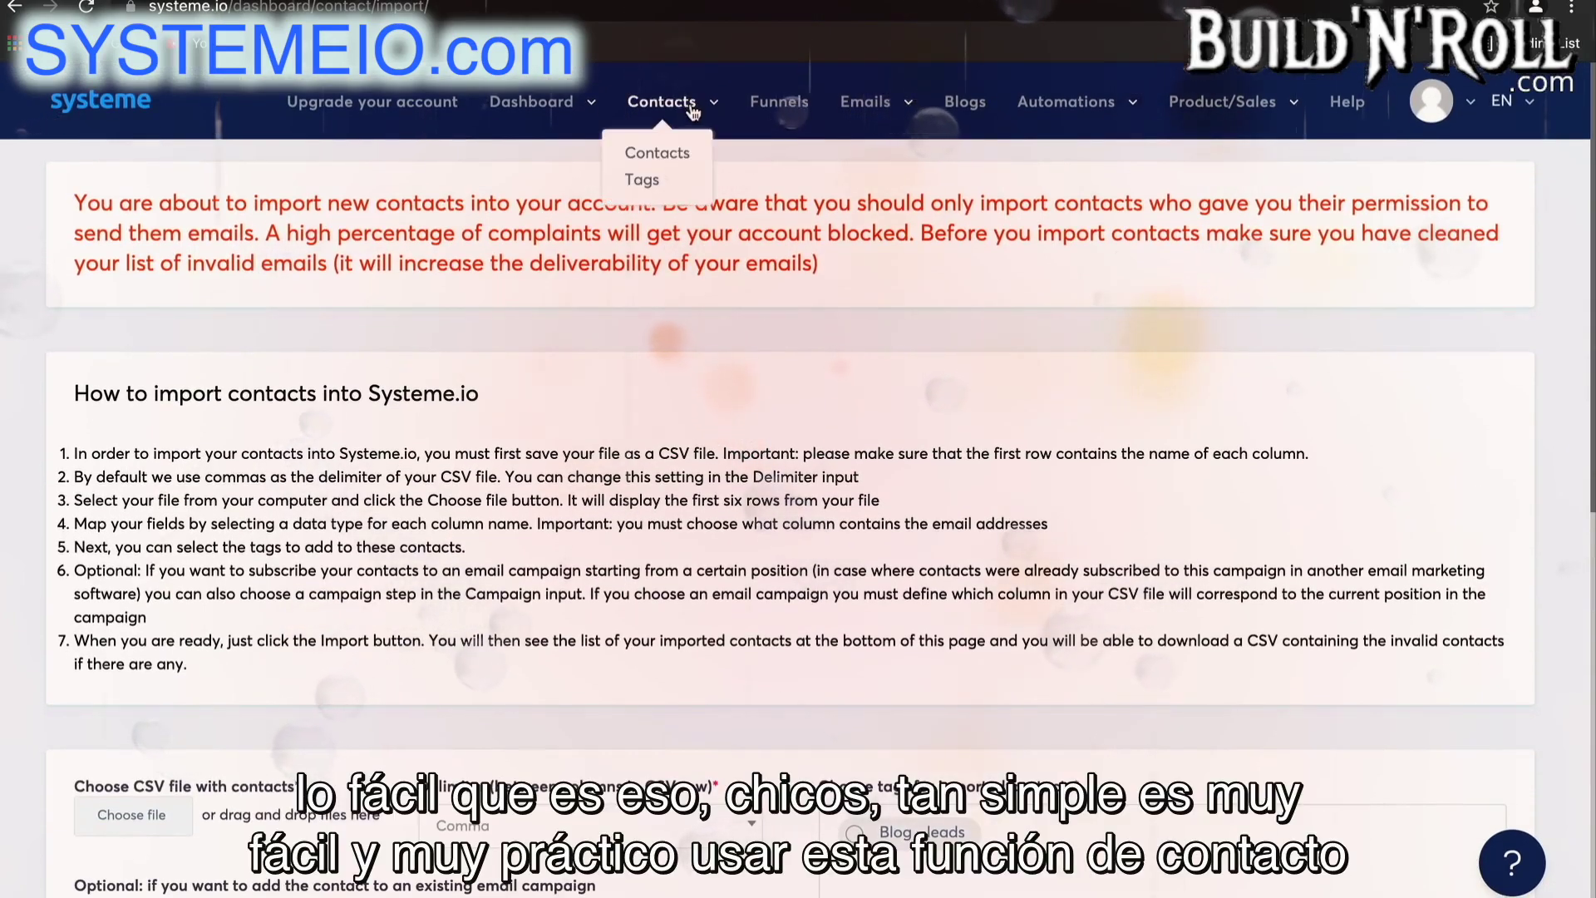
left_click(670, 155)
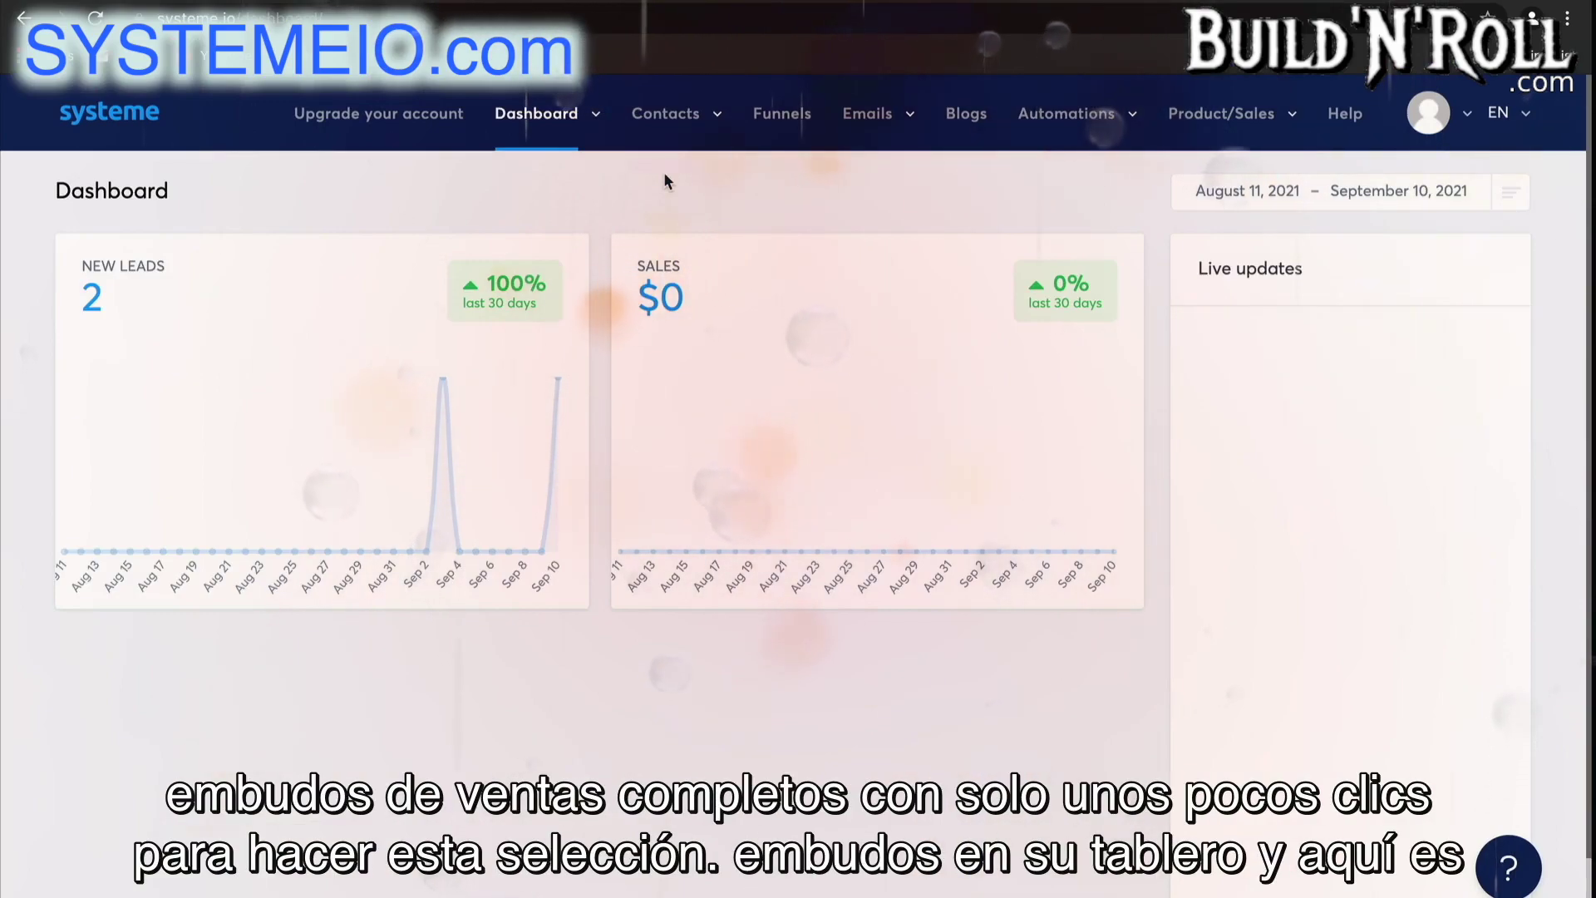
left_click(810, 121)
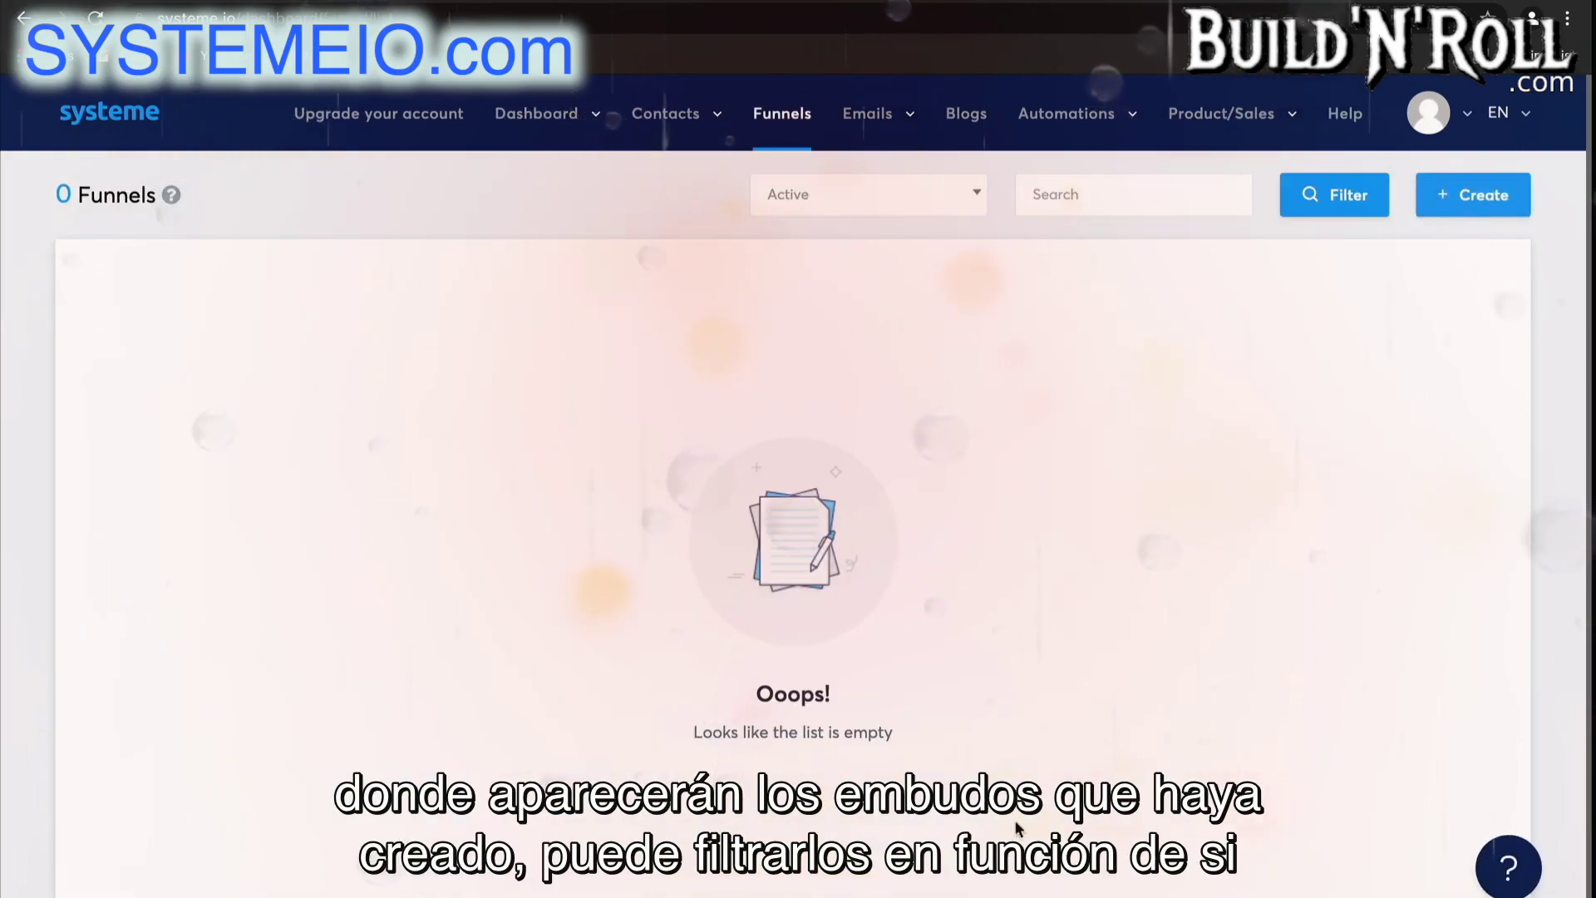
left_click(974, 204)
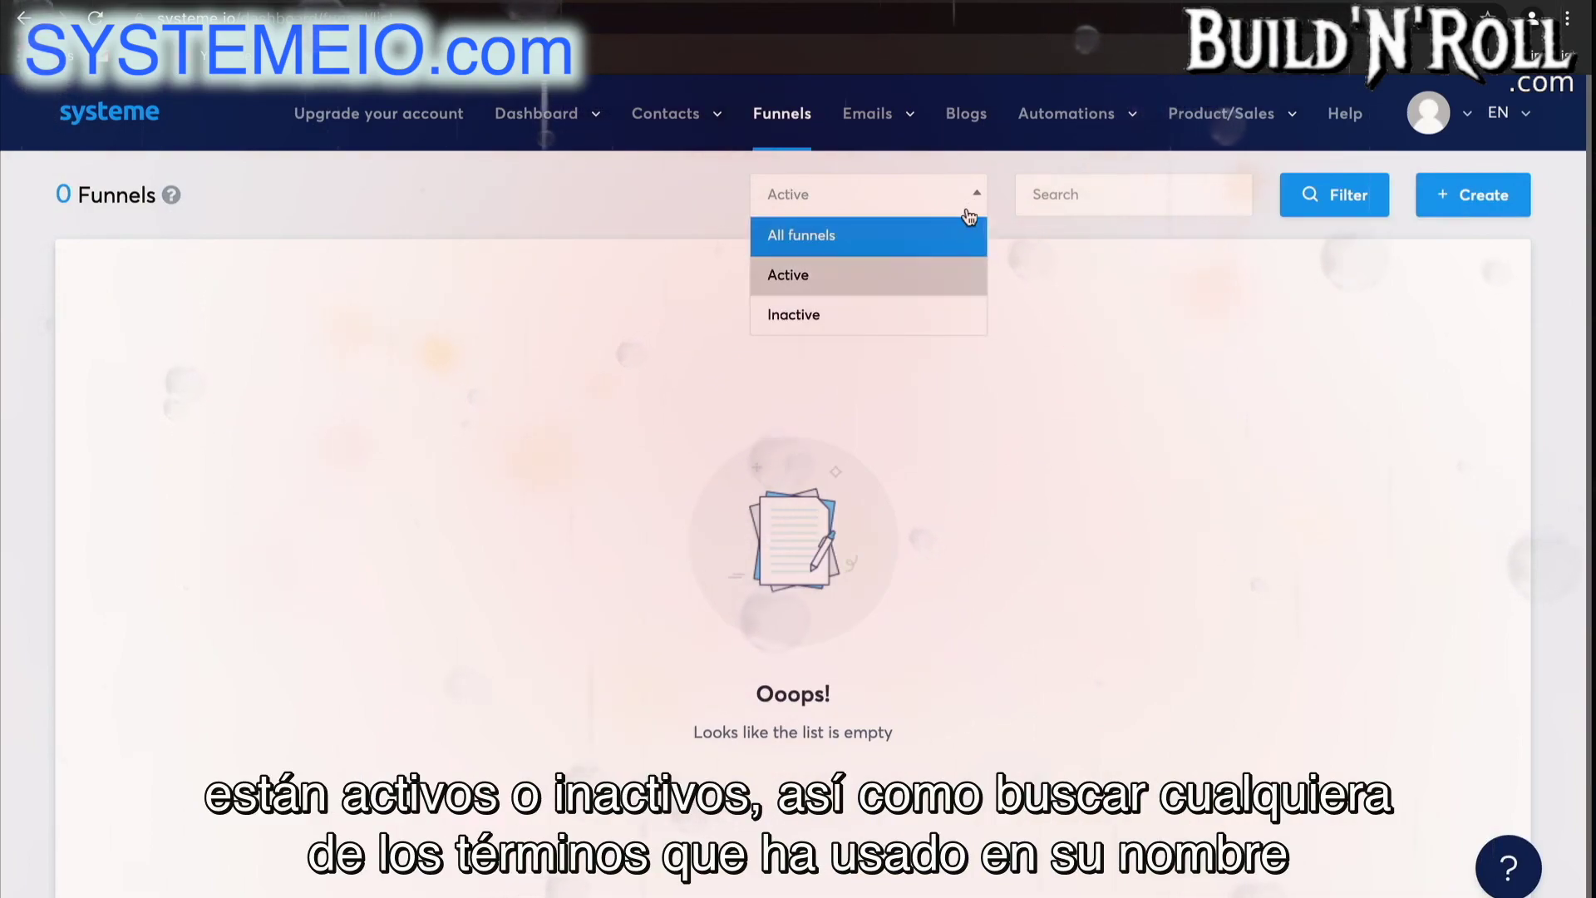
left_click(979, 207)
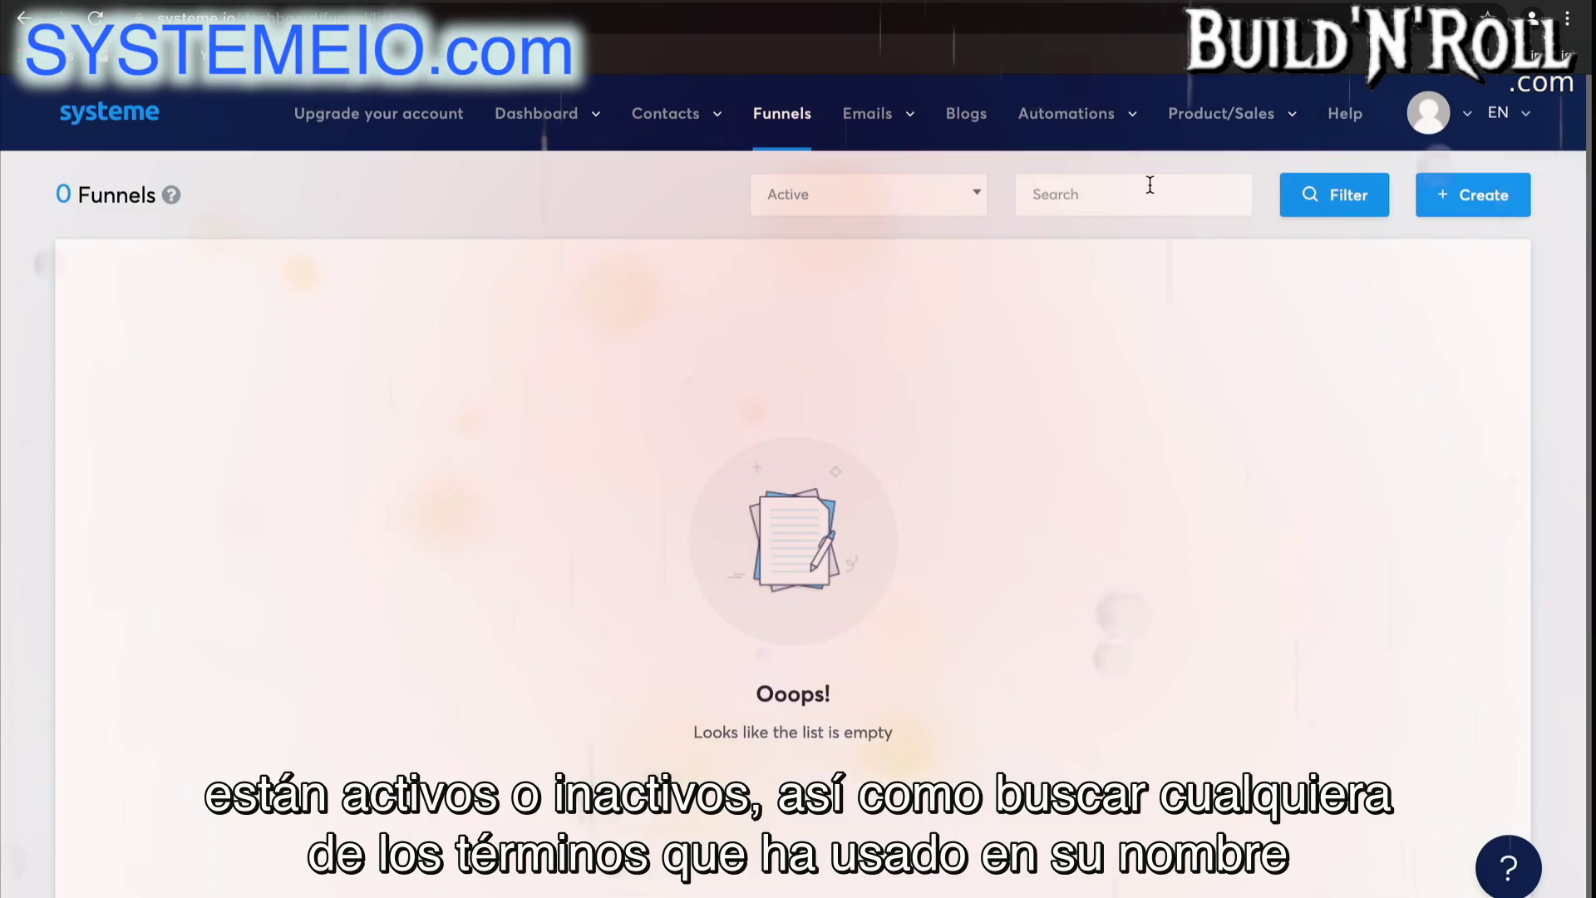
Create a Custom funnel named 'Test Funnel', keeping U.S. Dollar as its currency
left_click(1487, 201)
left_click(881, 363)
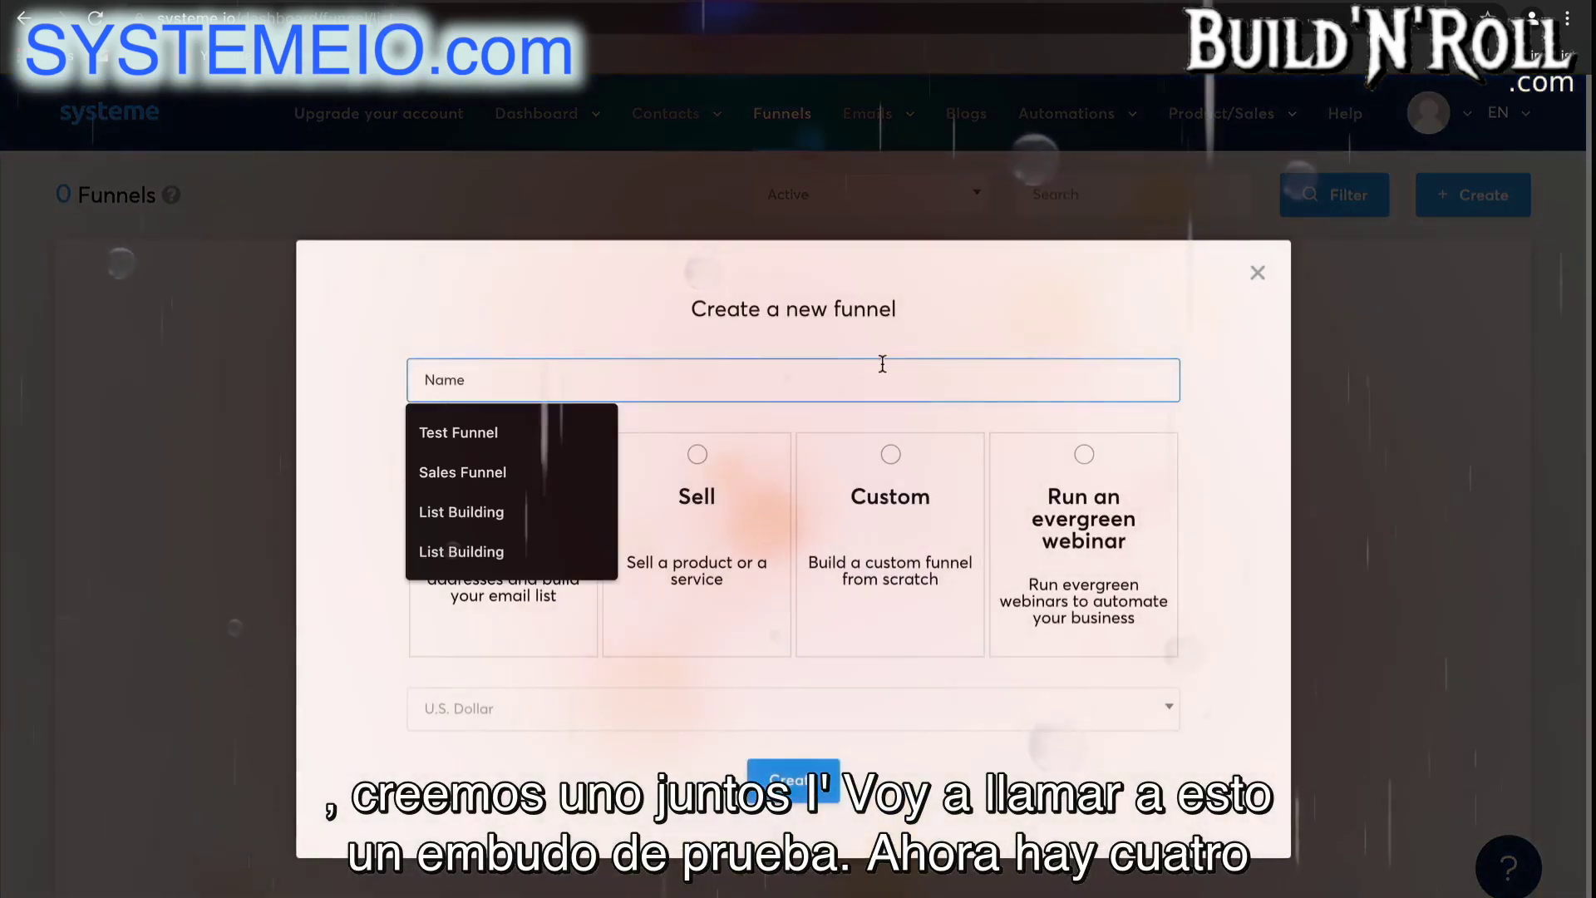
type("Test Funnel")
left_click(466, 436)
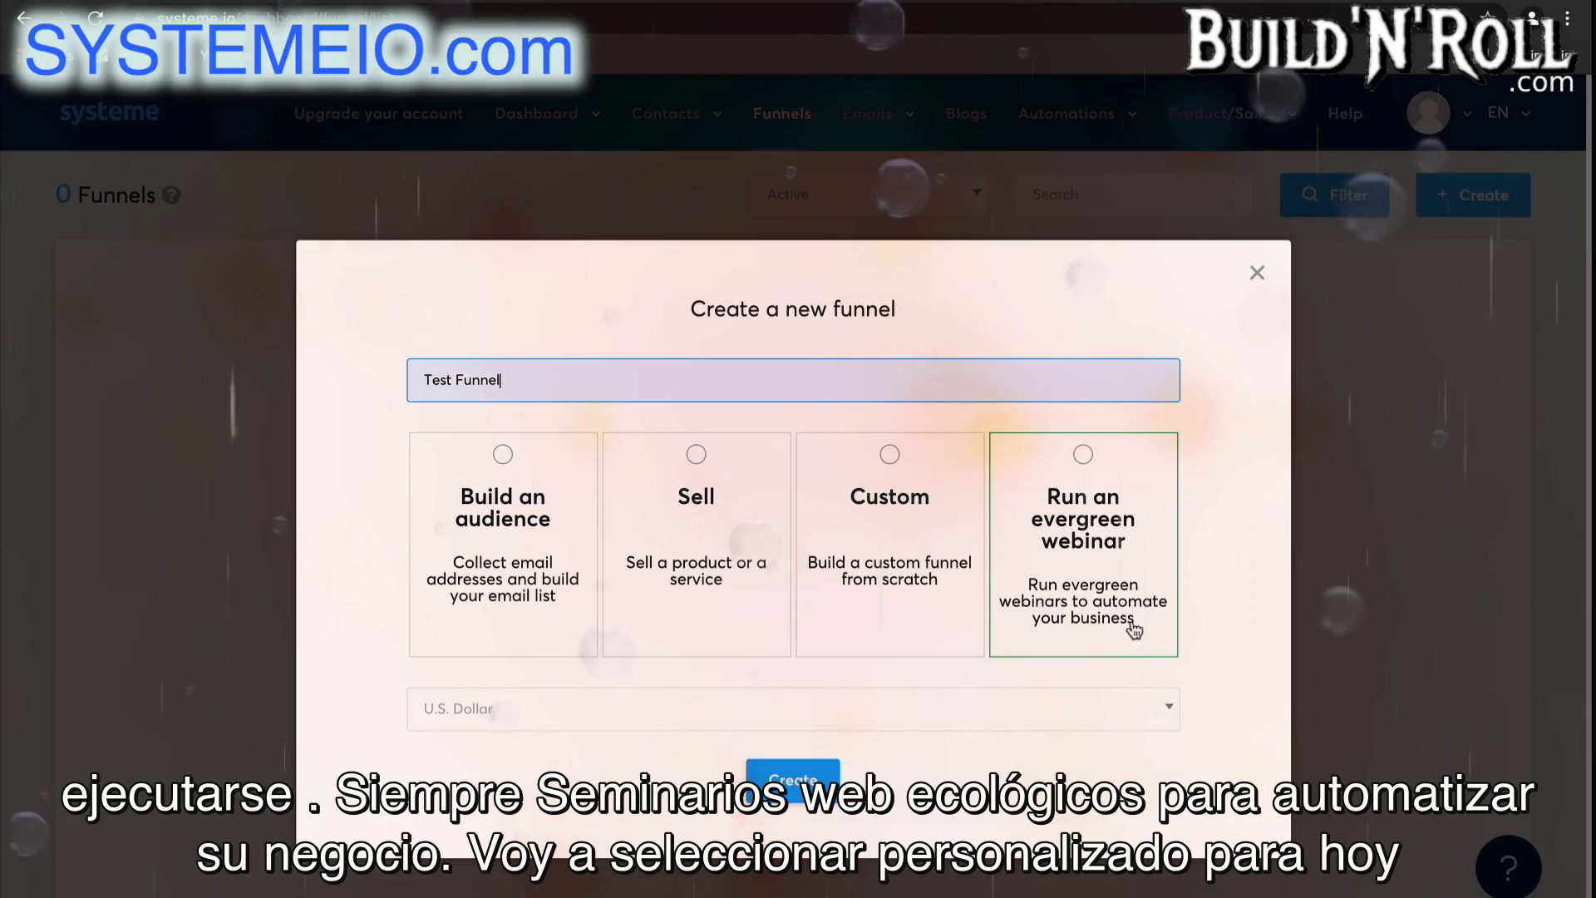
left_click(894, 588)
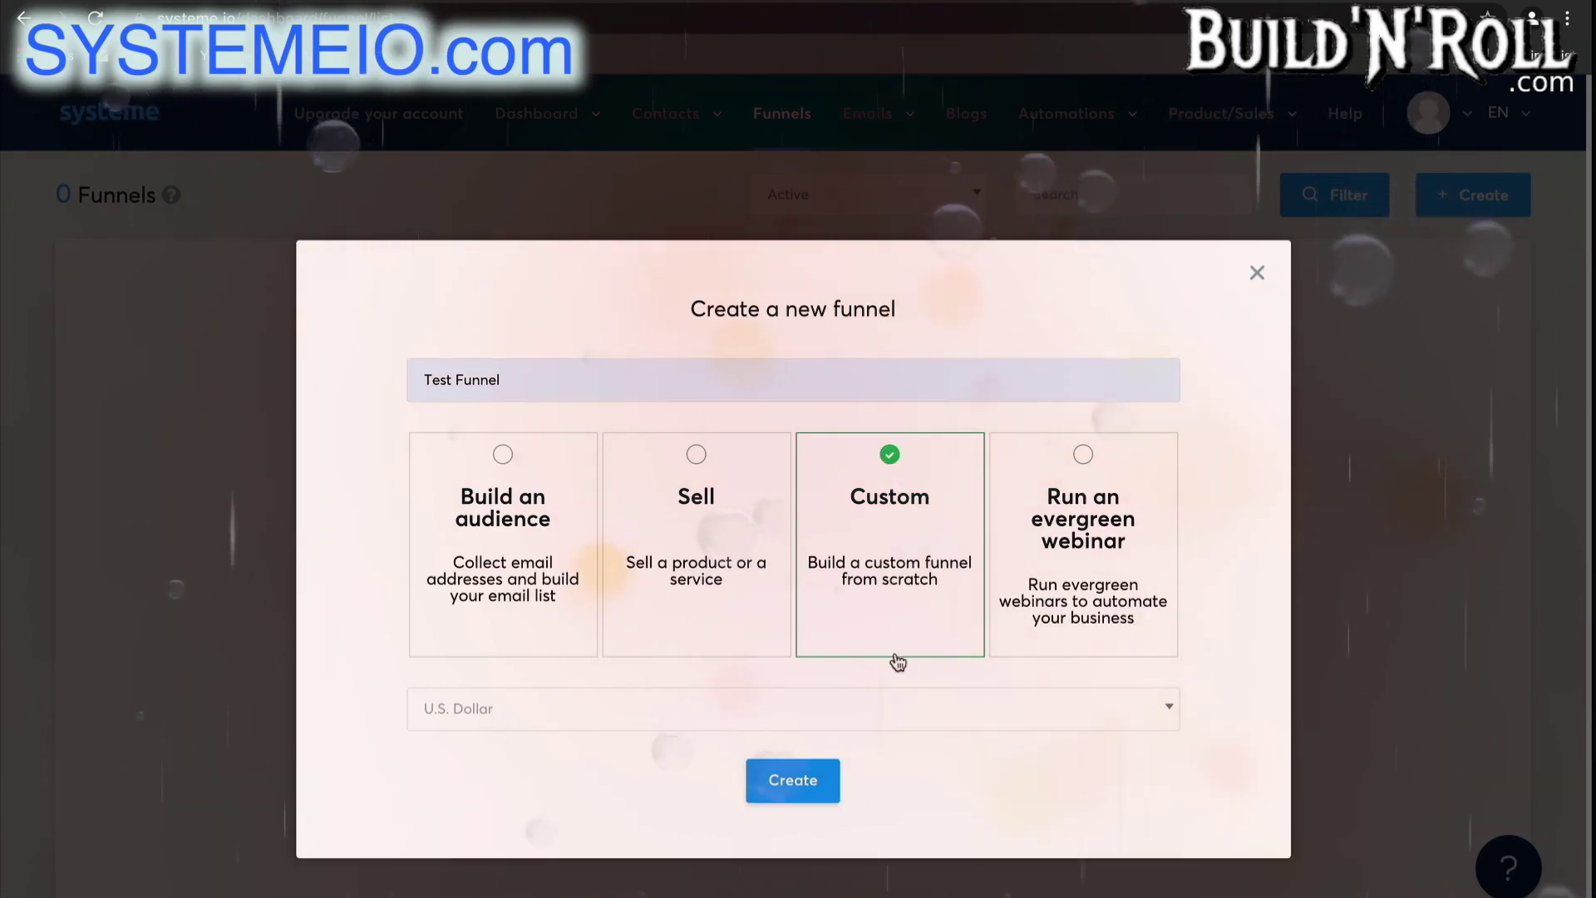
left_click(925, 716)
scroll(856, 609, "down", 3)
scroll(855, 609, "down", 6)
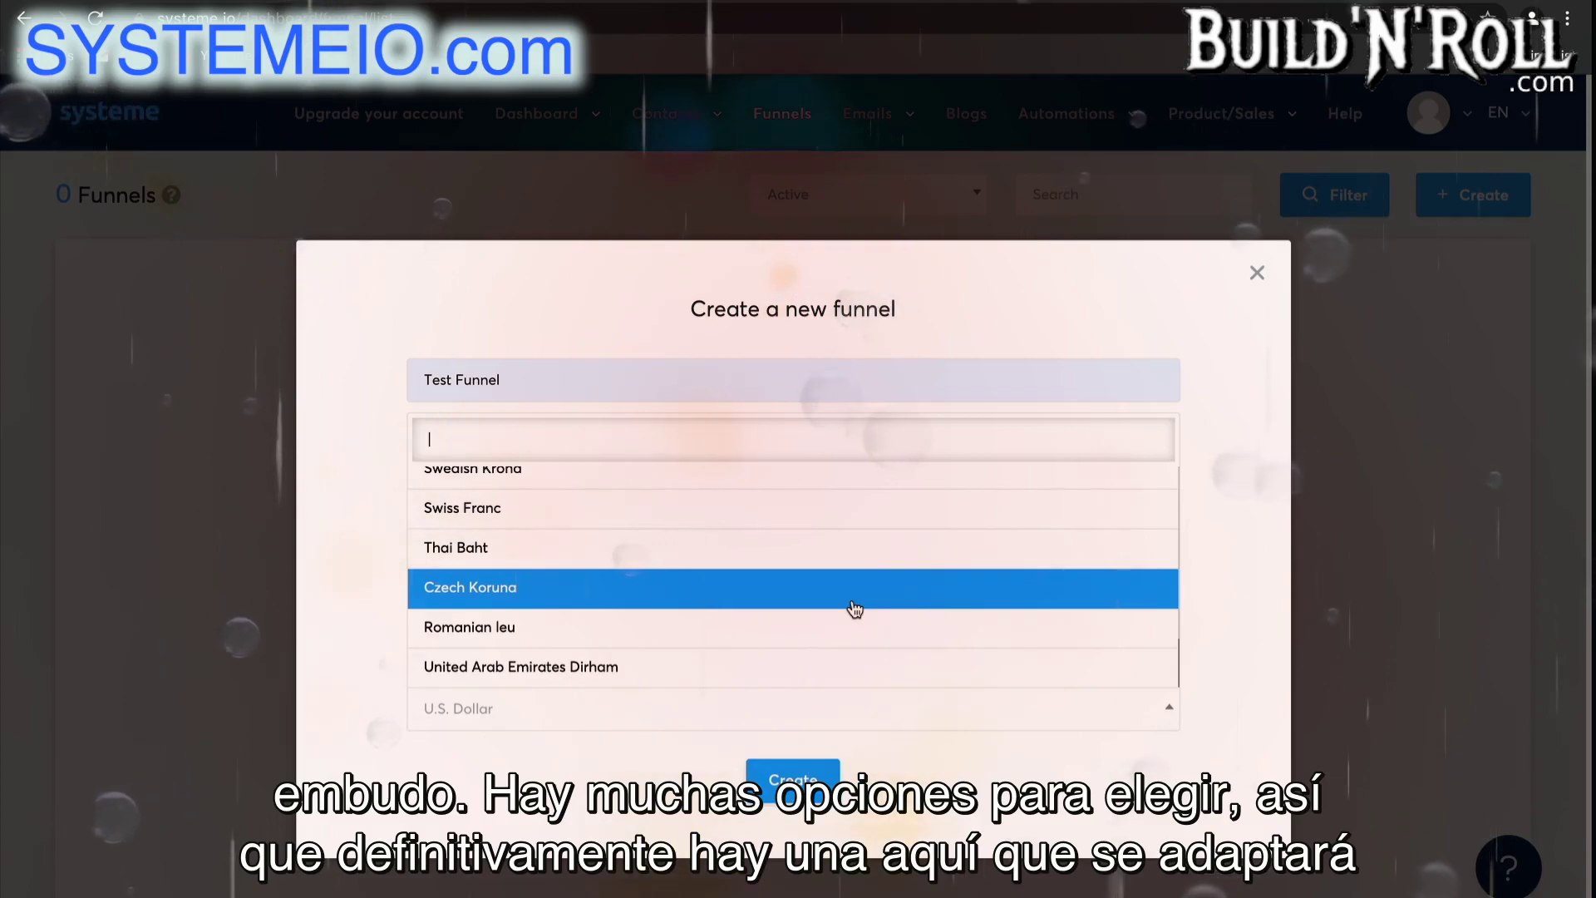
scroll(856, 610, "up", 10)
left_click(790, 482)
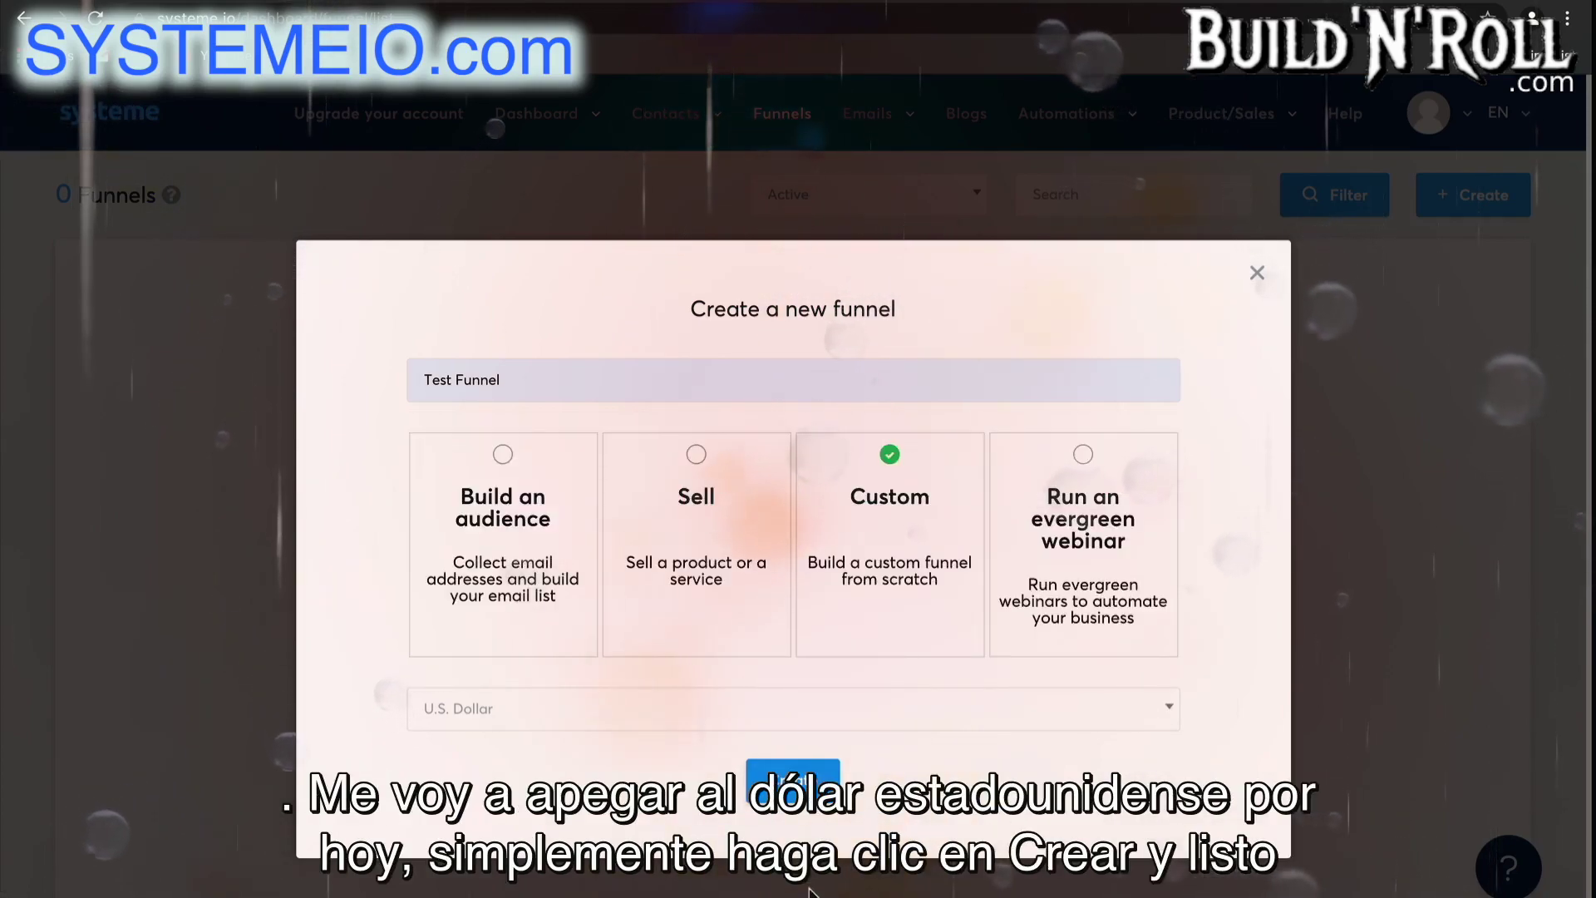
left_click(813, 790)
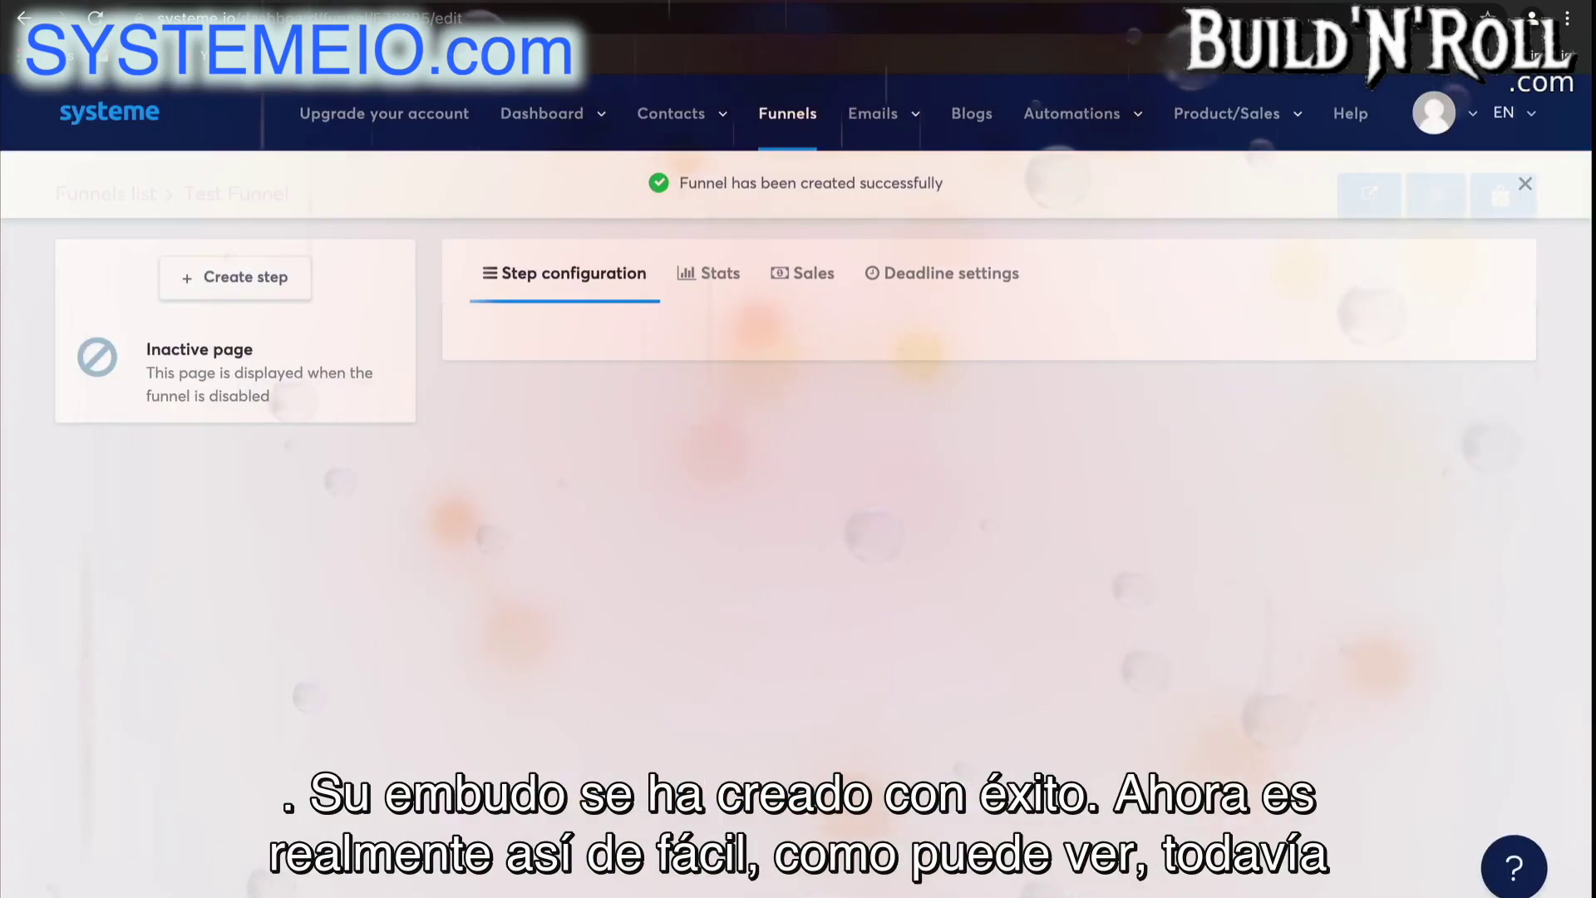
Close the 'Funnel has been created successfully' banner
left_click(1525, 186)
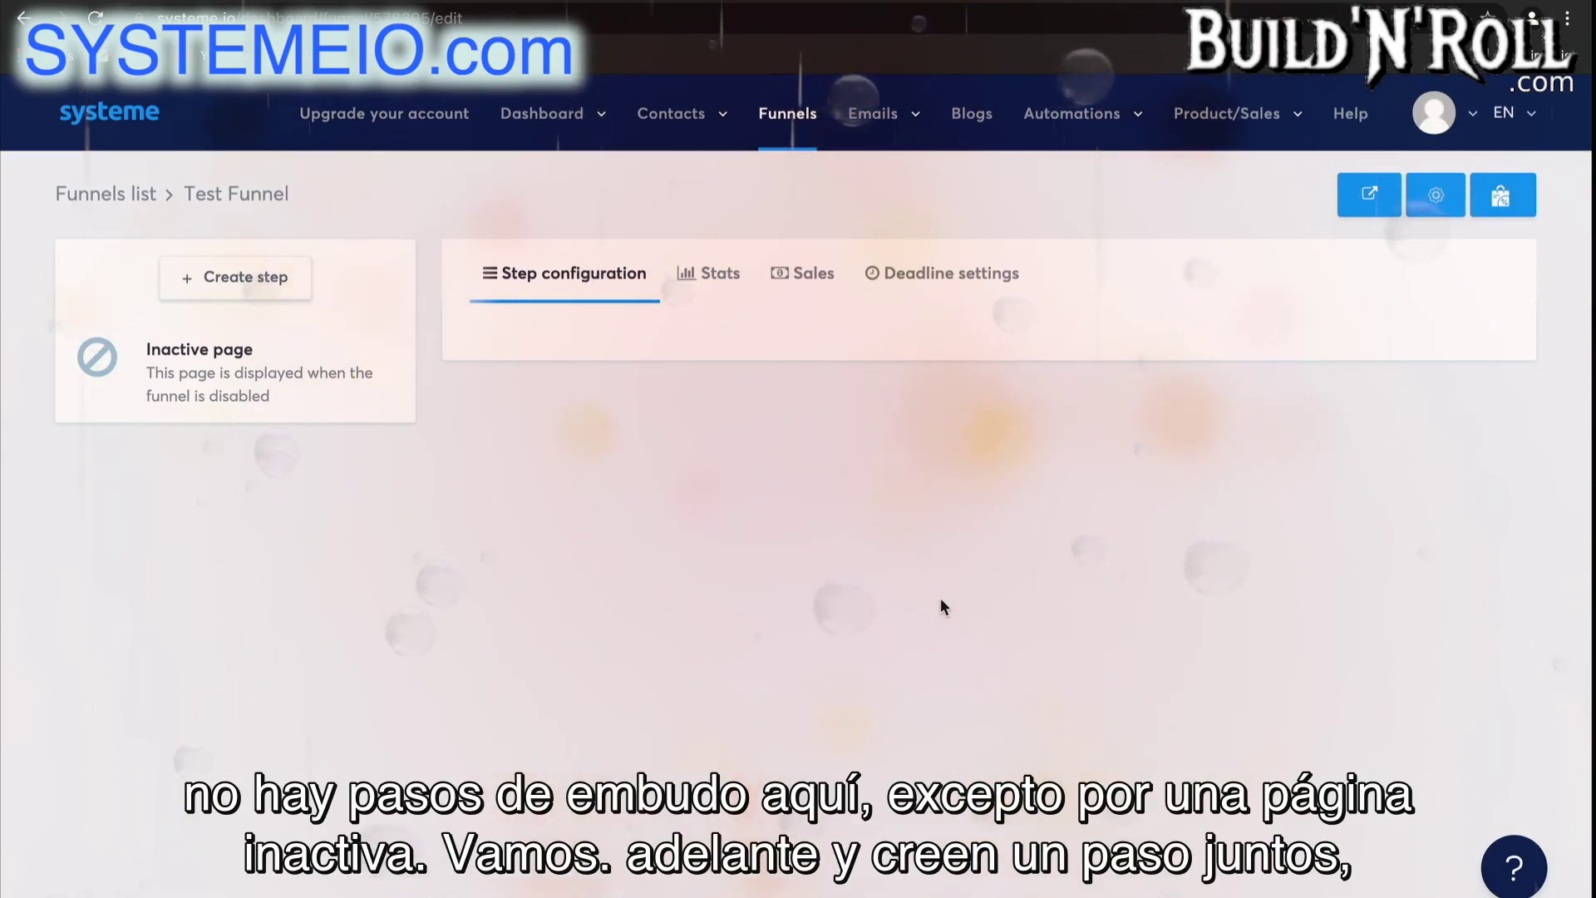
Add a funnel step named 'Squeeze page' with type Squeeze page and save it
left_click(279, 282)
type("Squeeze page")
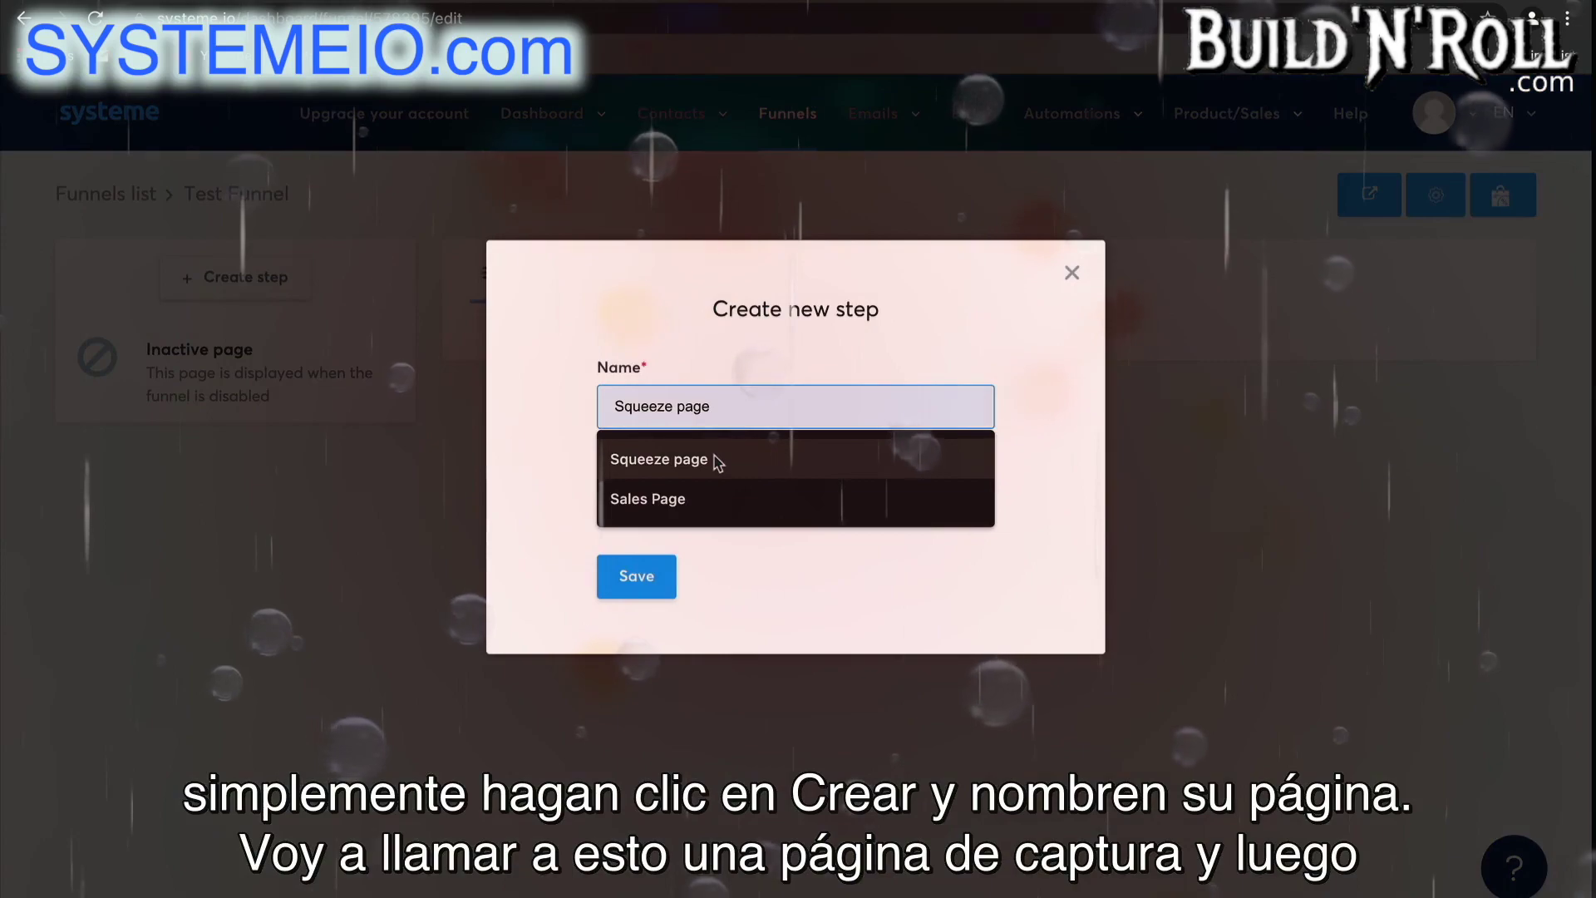
left_click(720, 461)
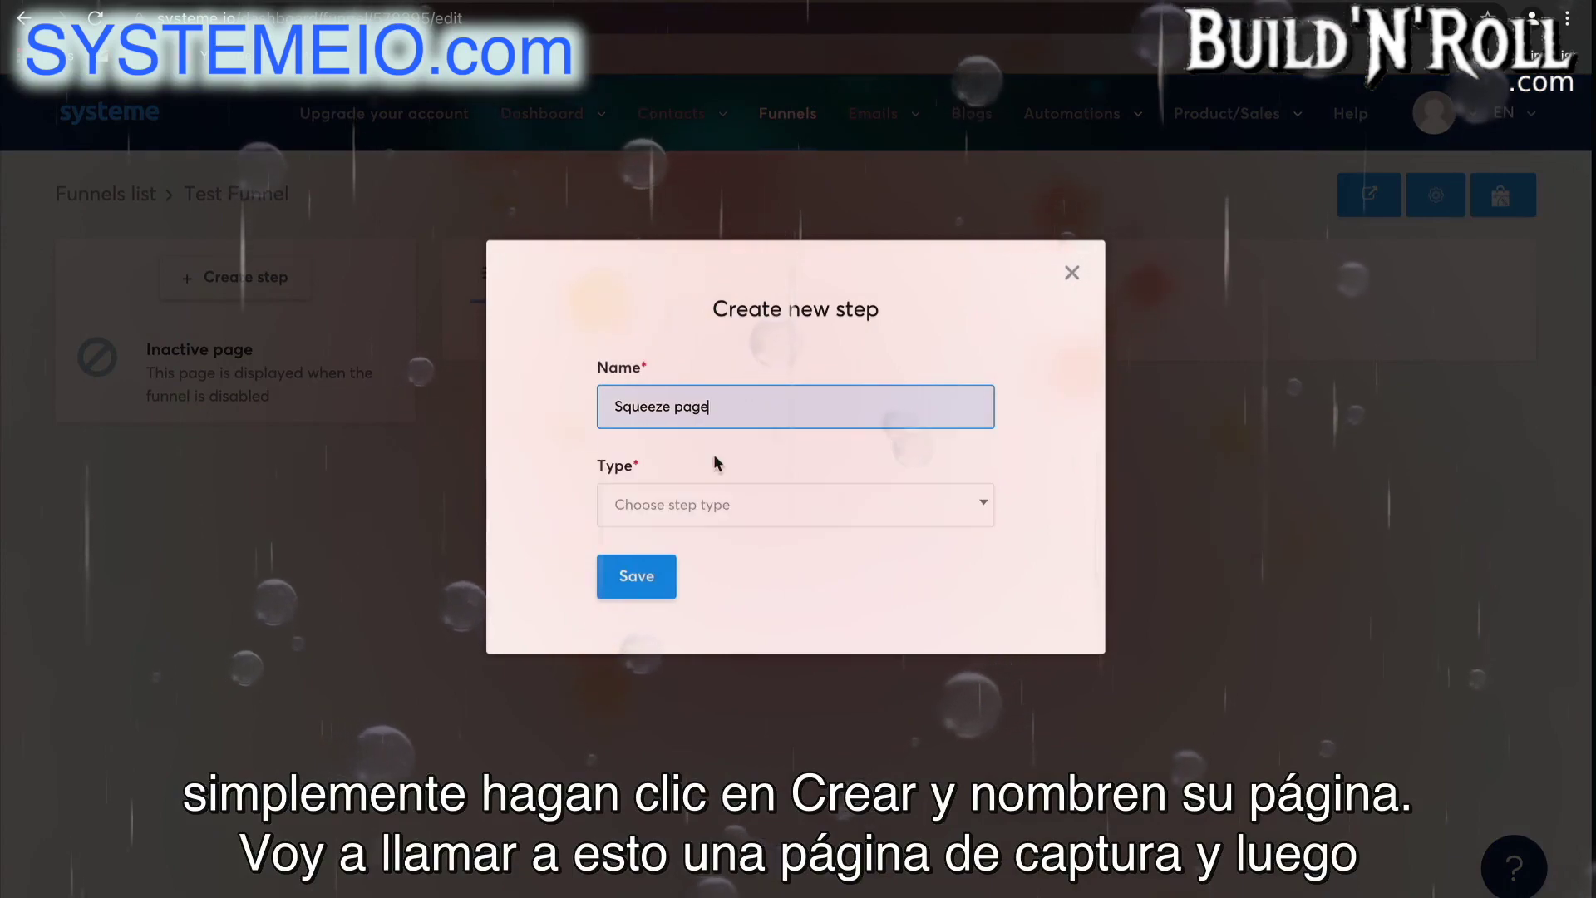
left_click(737, 511)
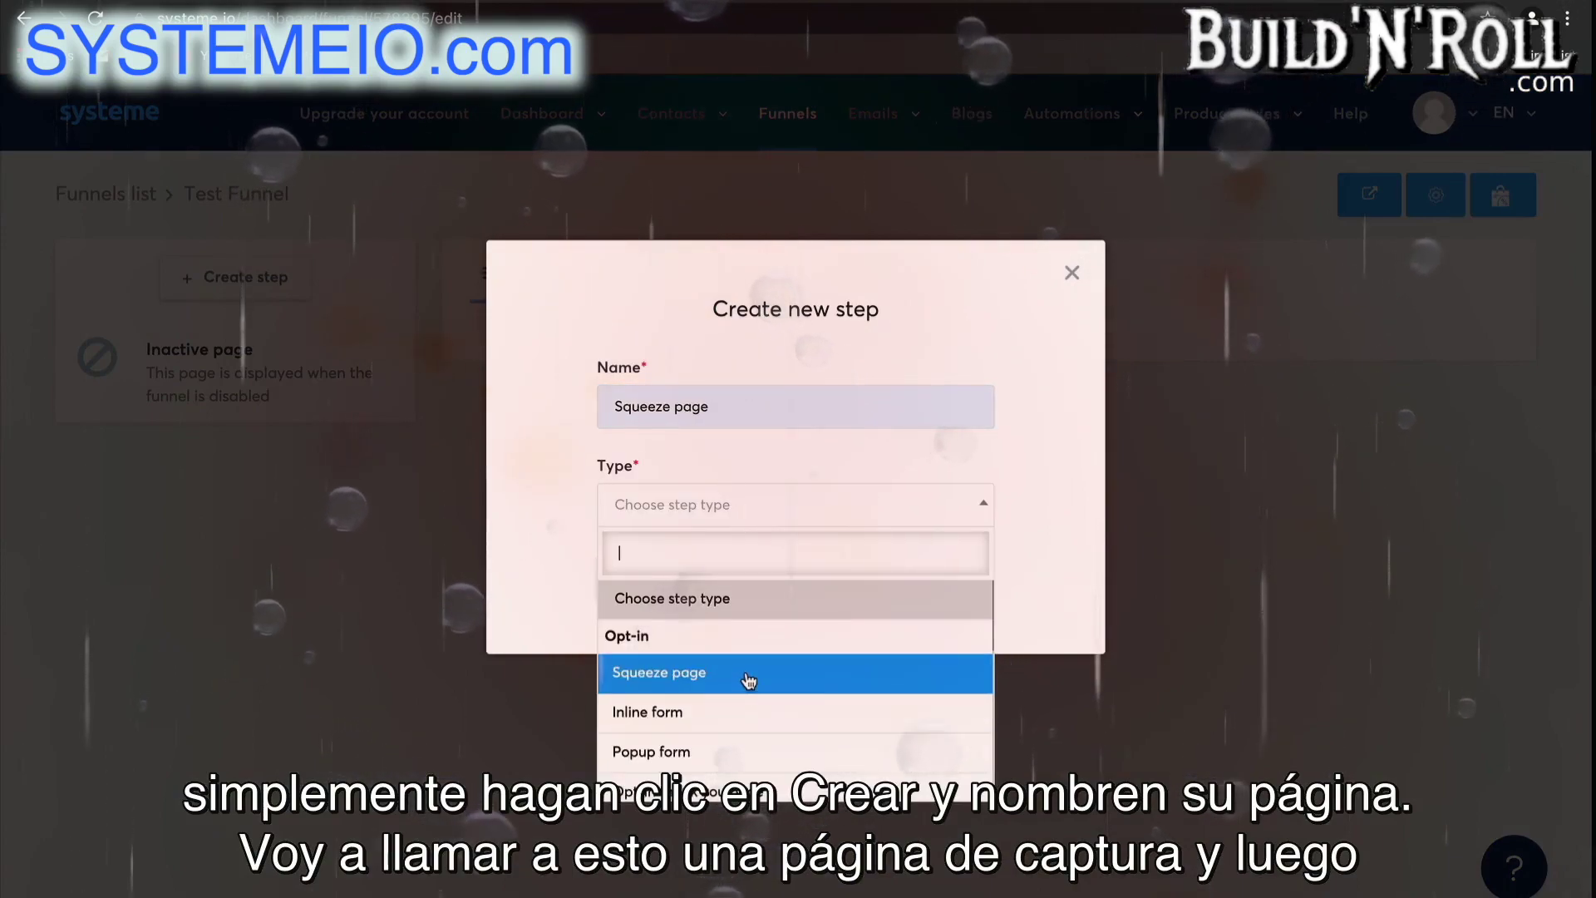
left_click(747, 674)
left_click(641, 587)
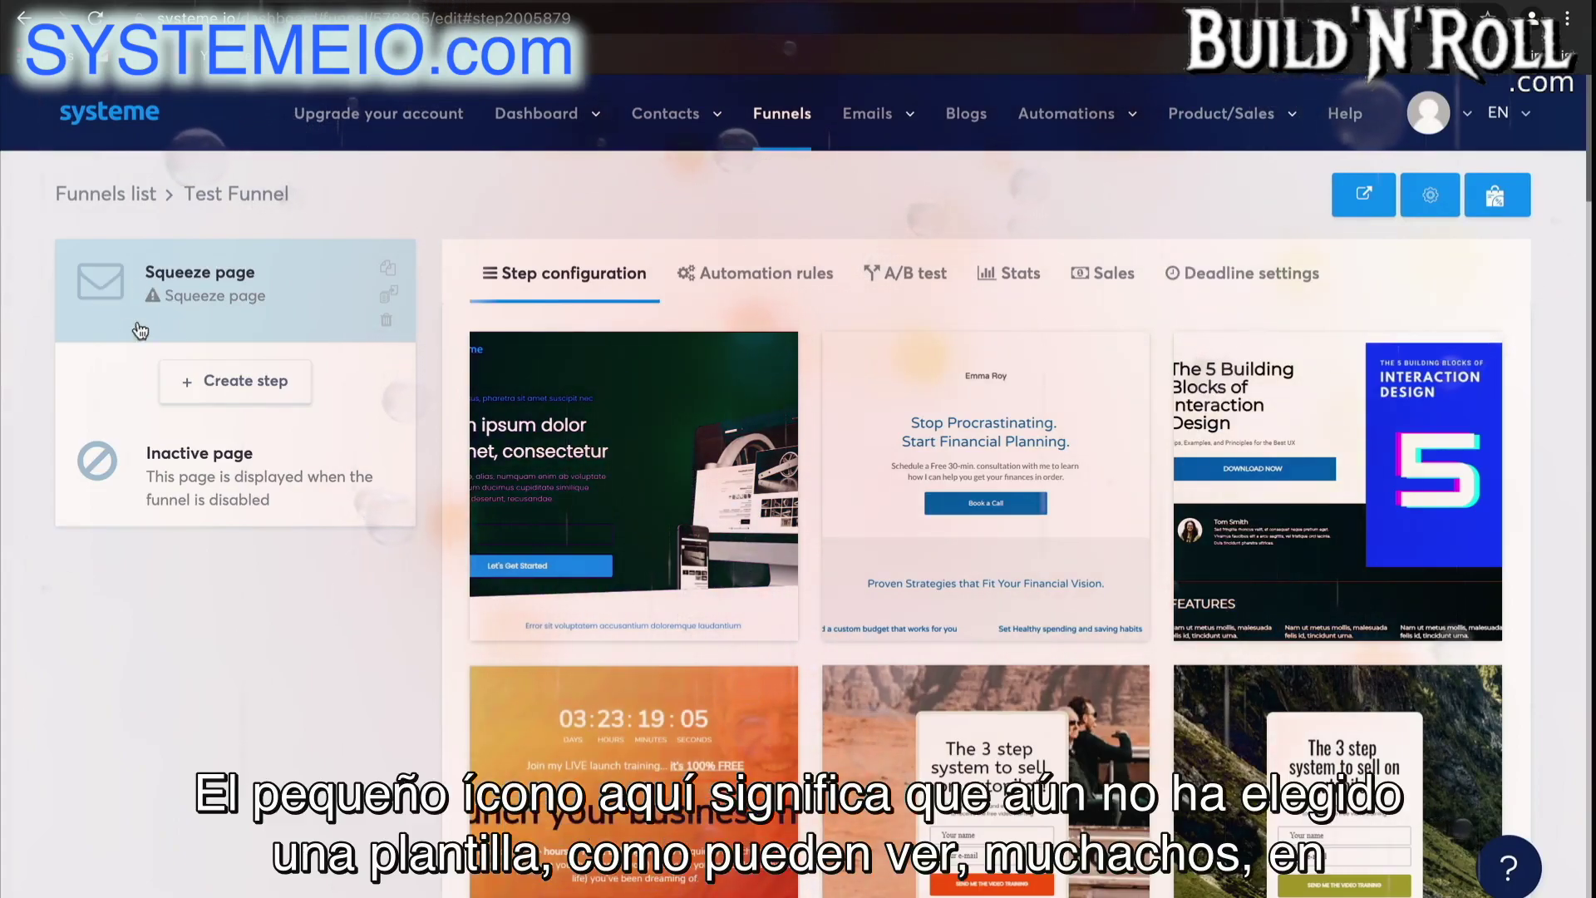
Apply the woman's-portrait online-program template from the gallery to the Squeeze page step
scroll(1216, 687, "down", 12)
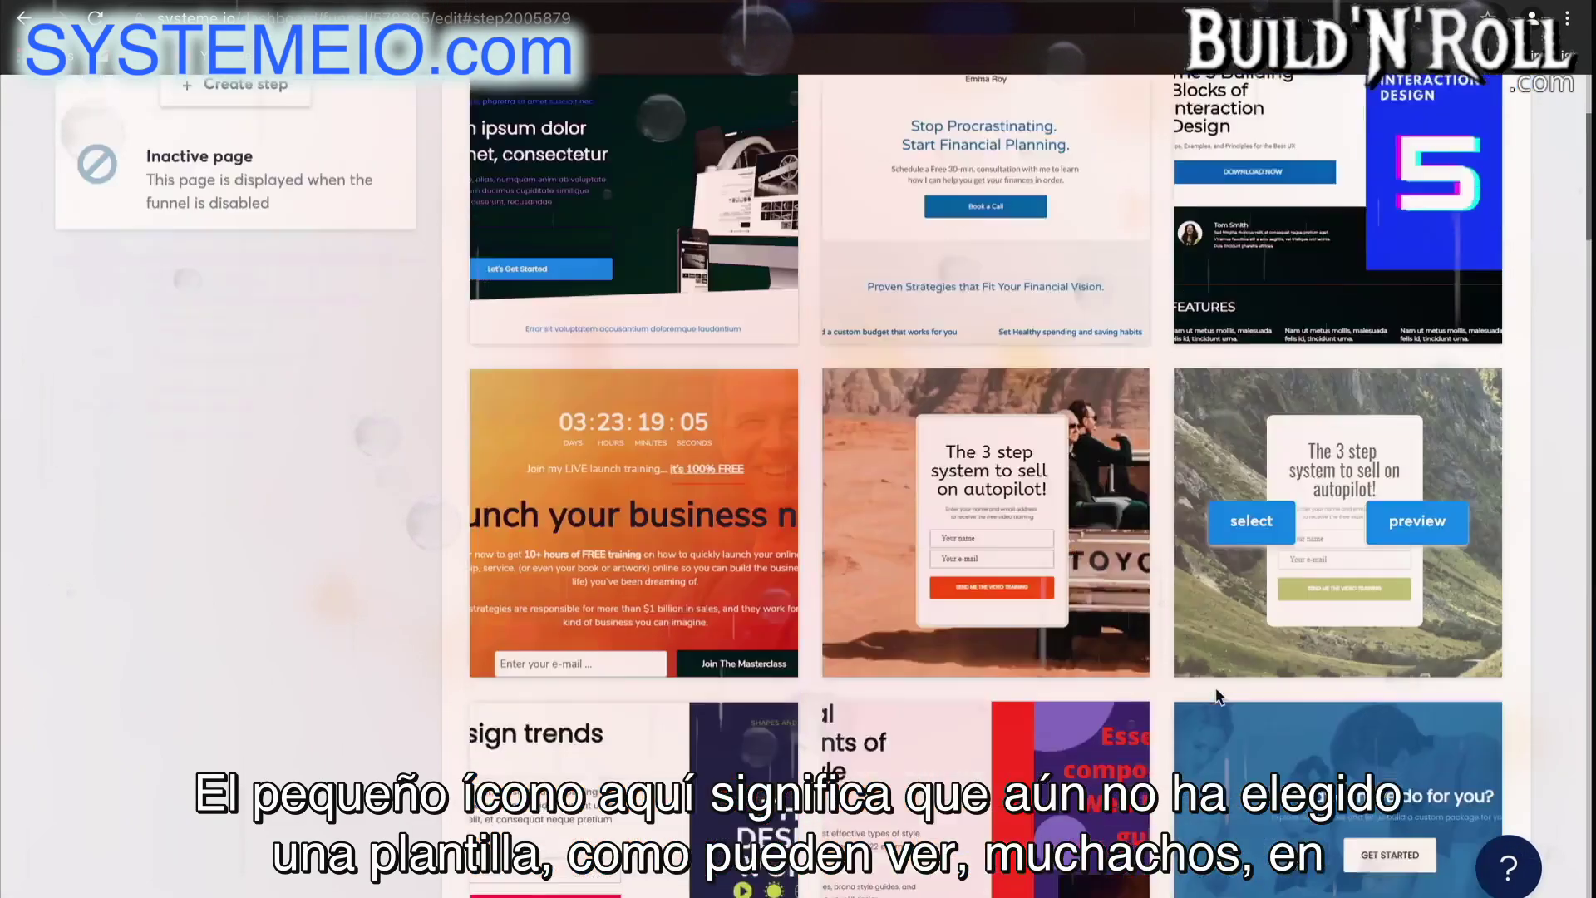
scroll(1218, 697, "down", 15)
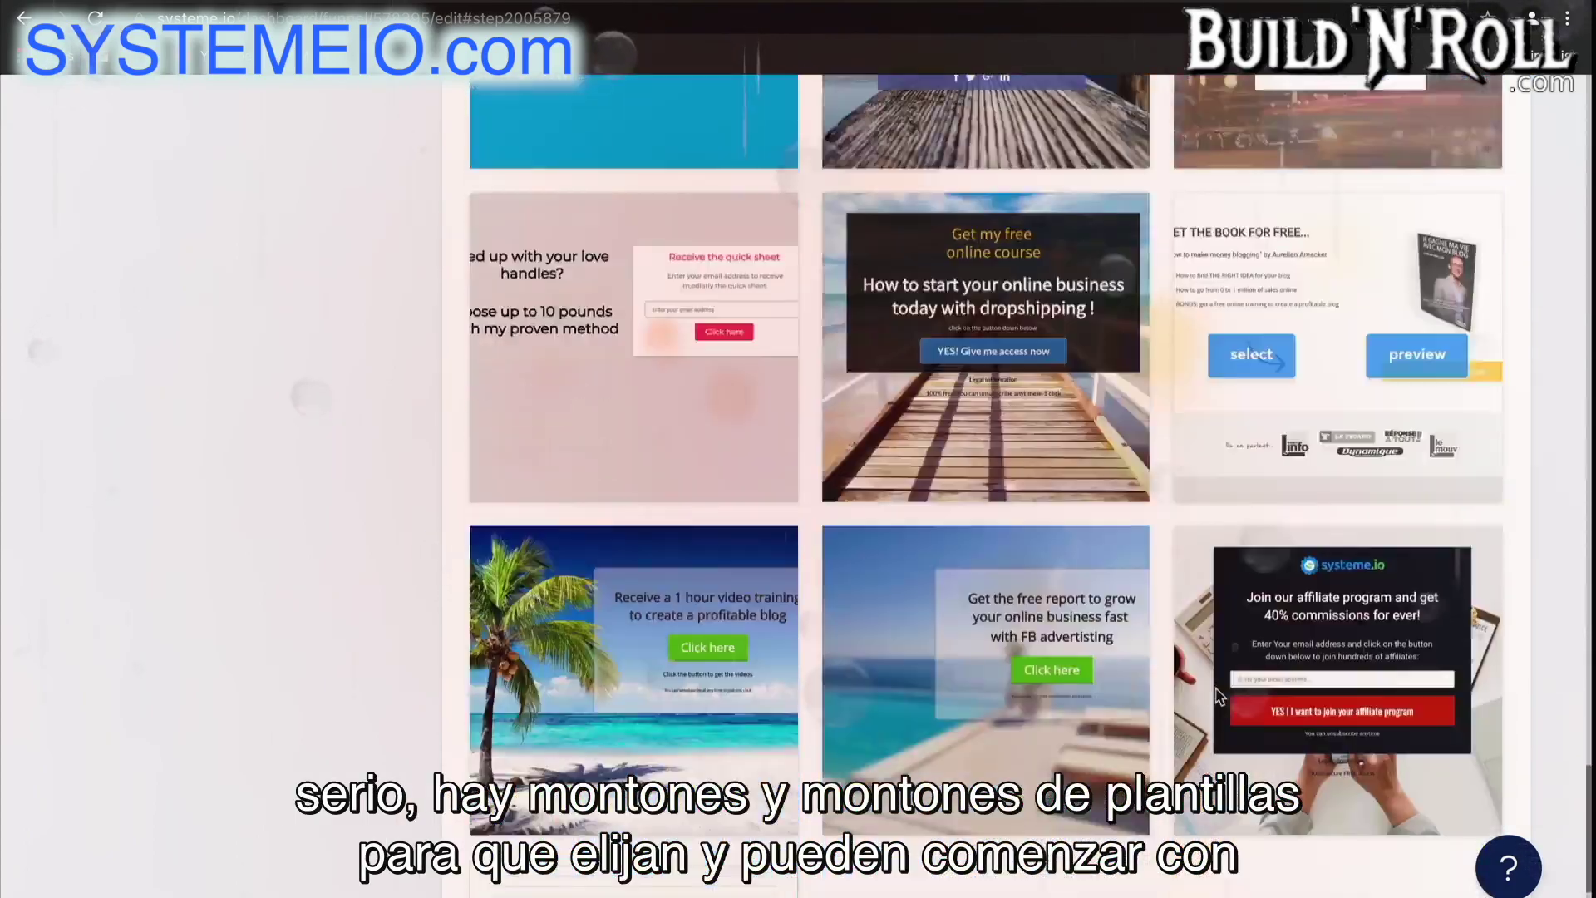
scroll(1218, 696, "down", 3)
mouse_move(612, 700)
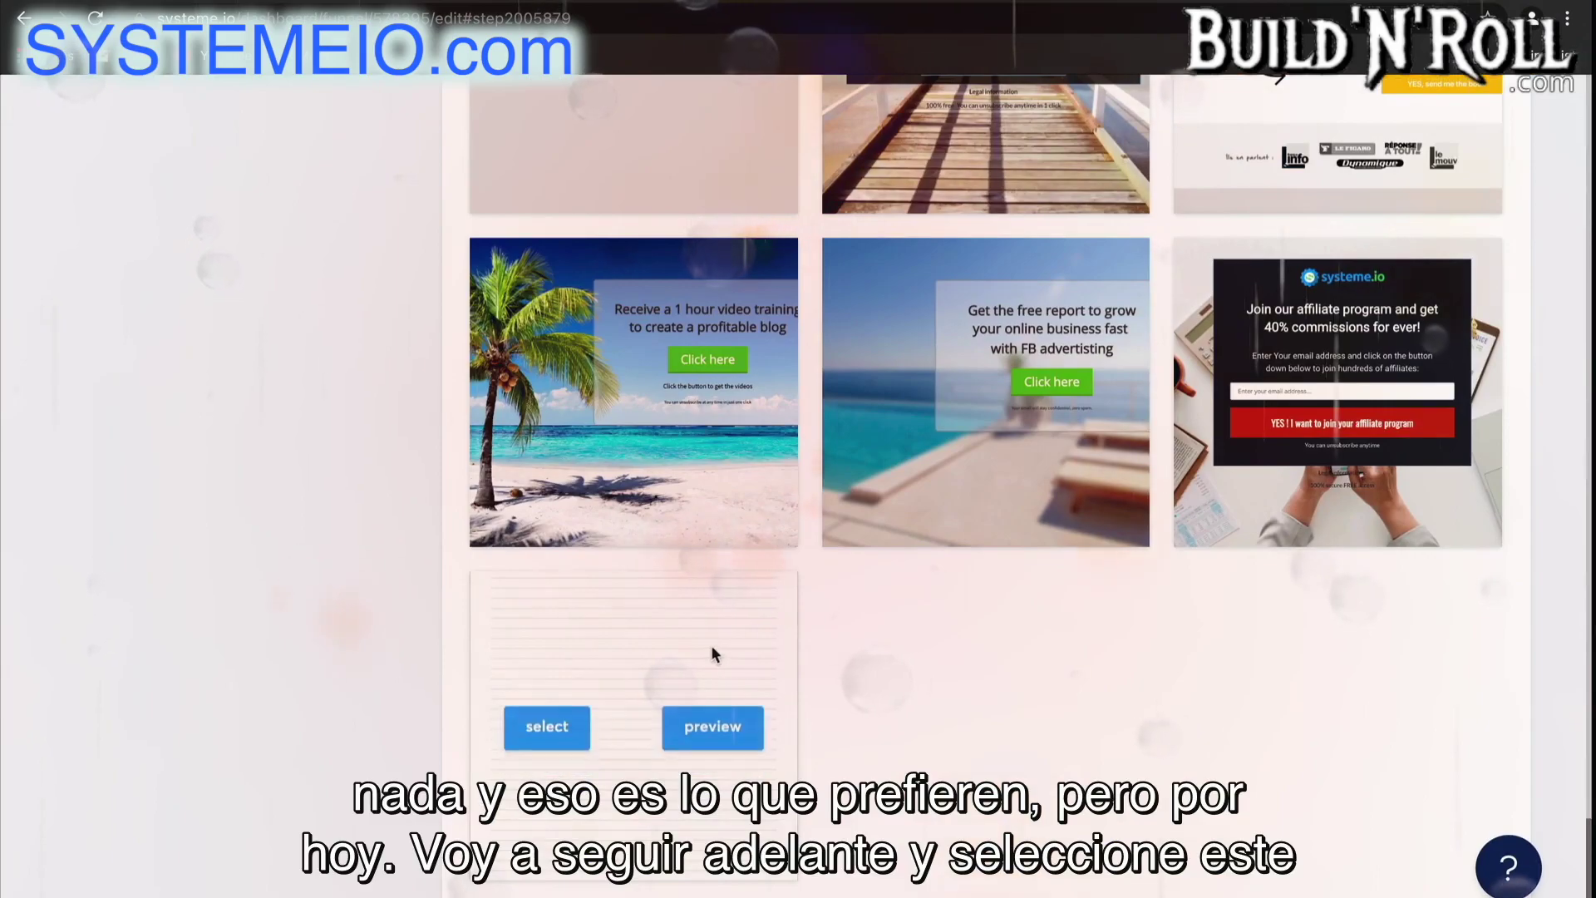
scroll(1126, 738, "up", 5)
scroll(1124, 738, "up", 8)
mouse_move(1265, 406)
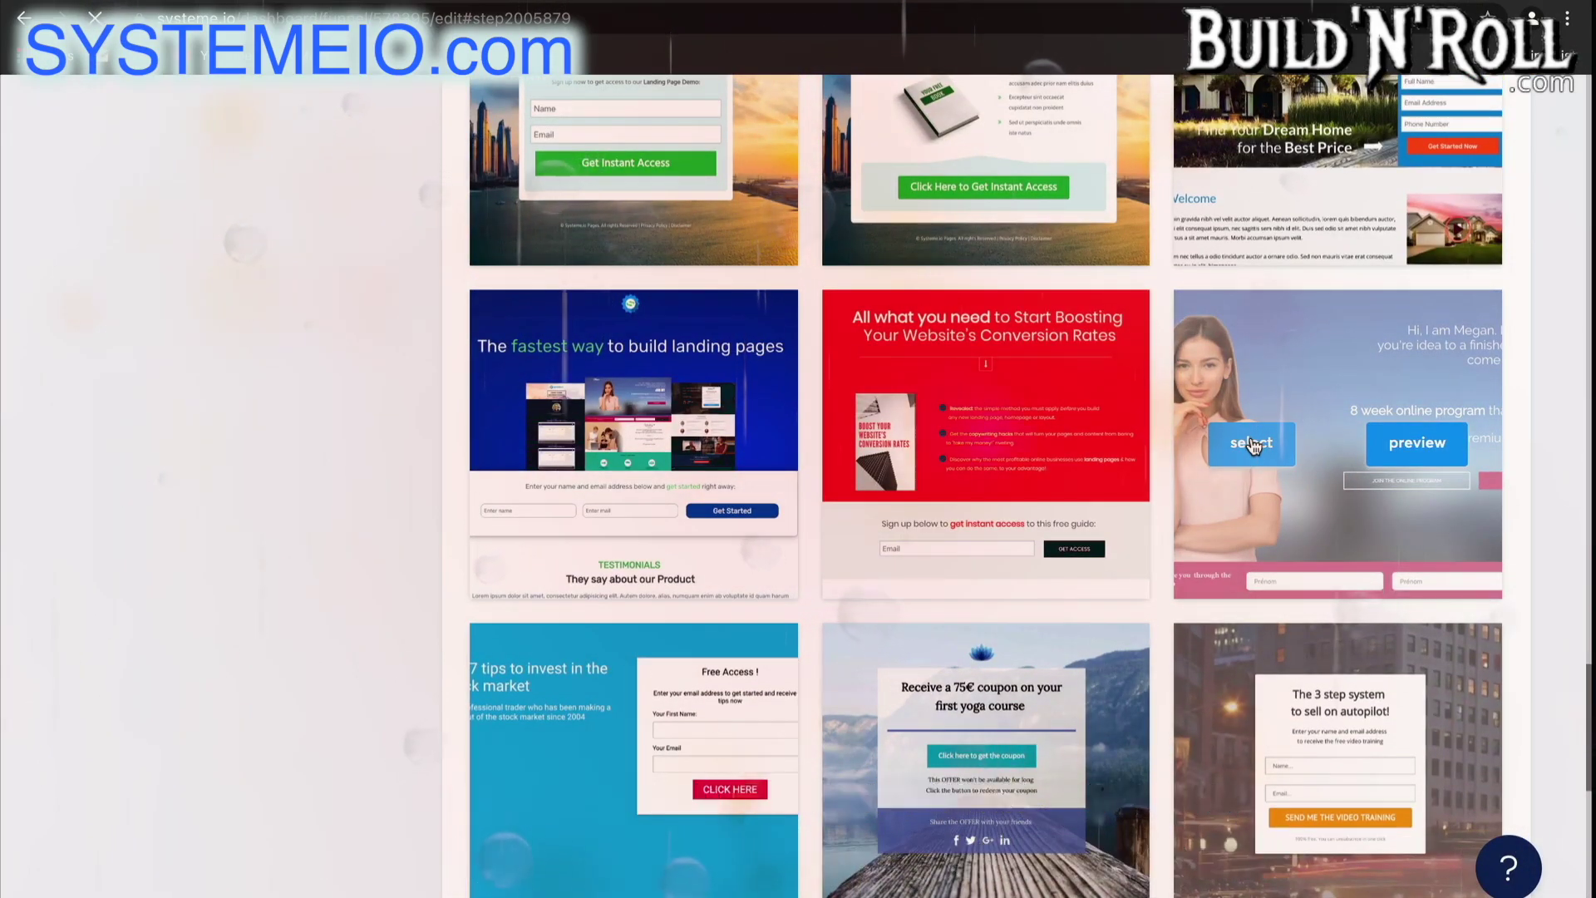
left_click(1252, 443)
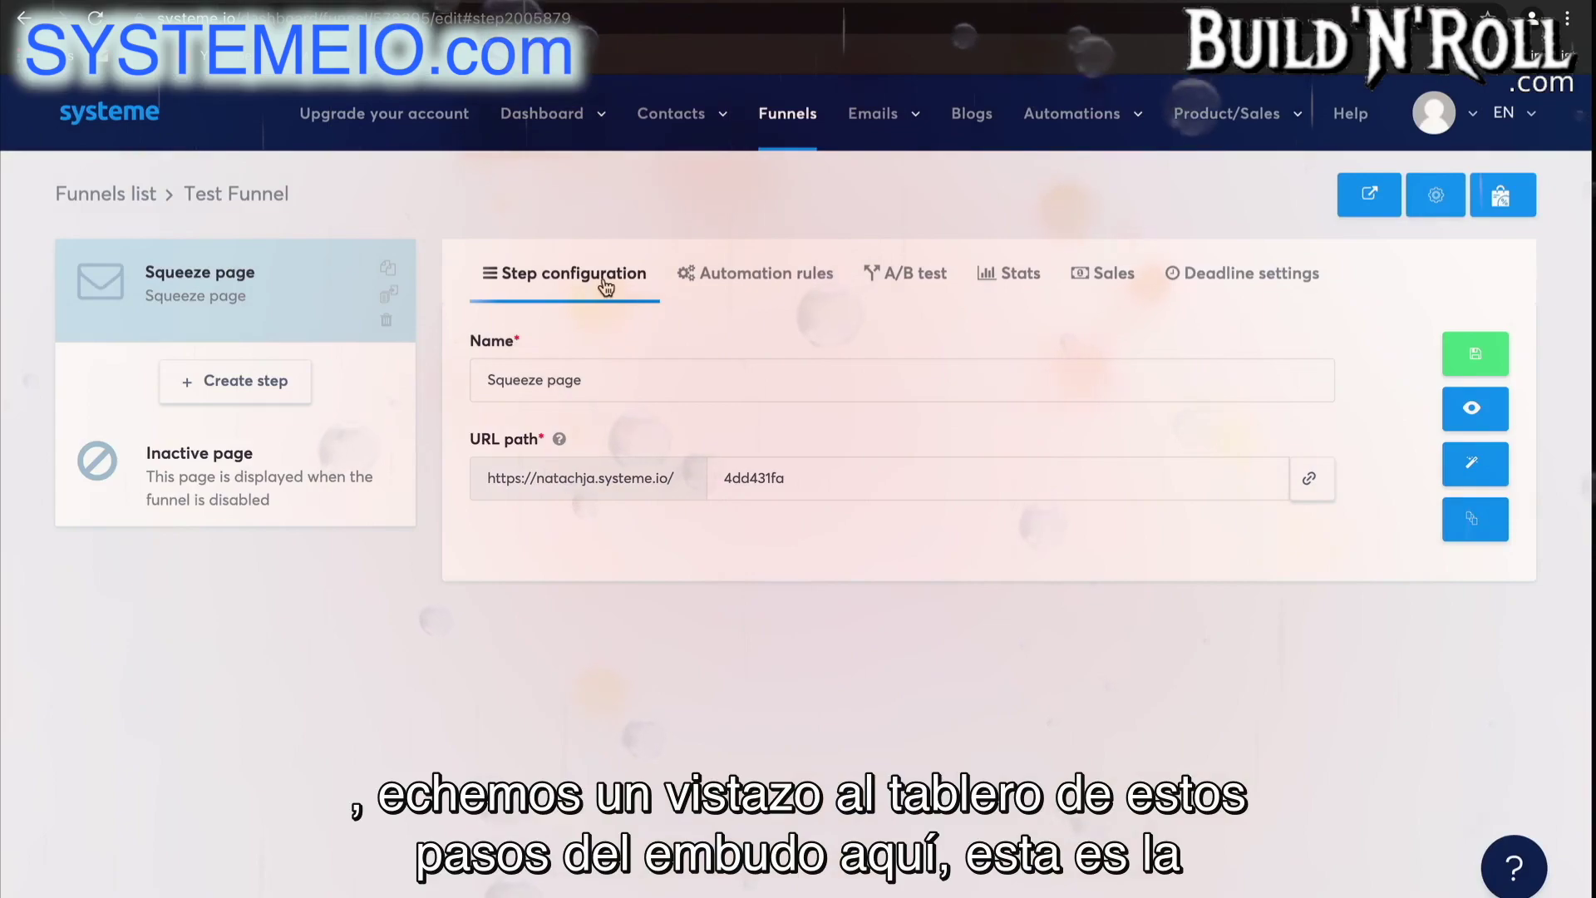
Copy the Squeeze page URL, then check its Automation rules, Sales and Deadline settings tabs
left_click(713, 382)
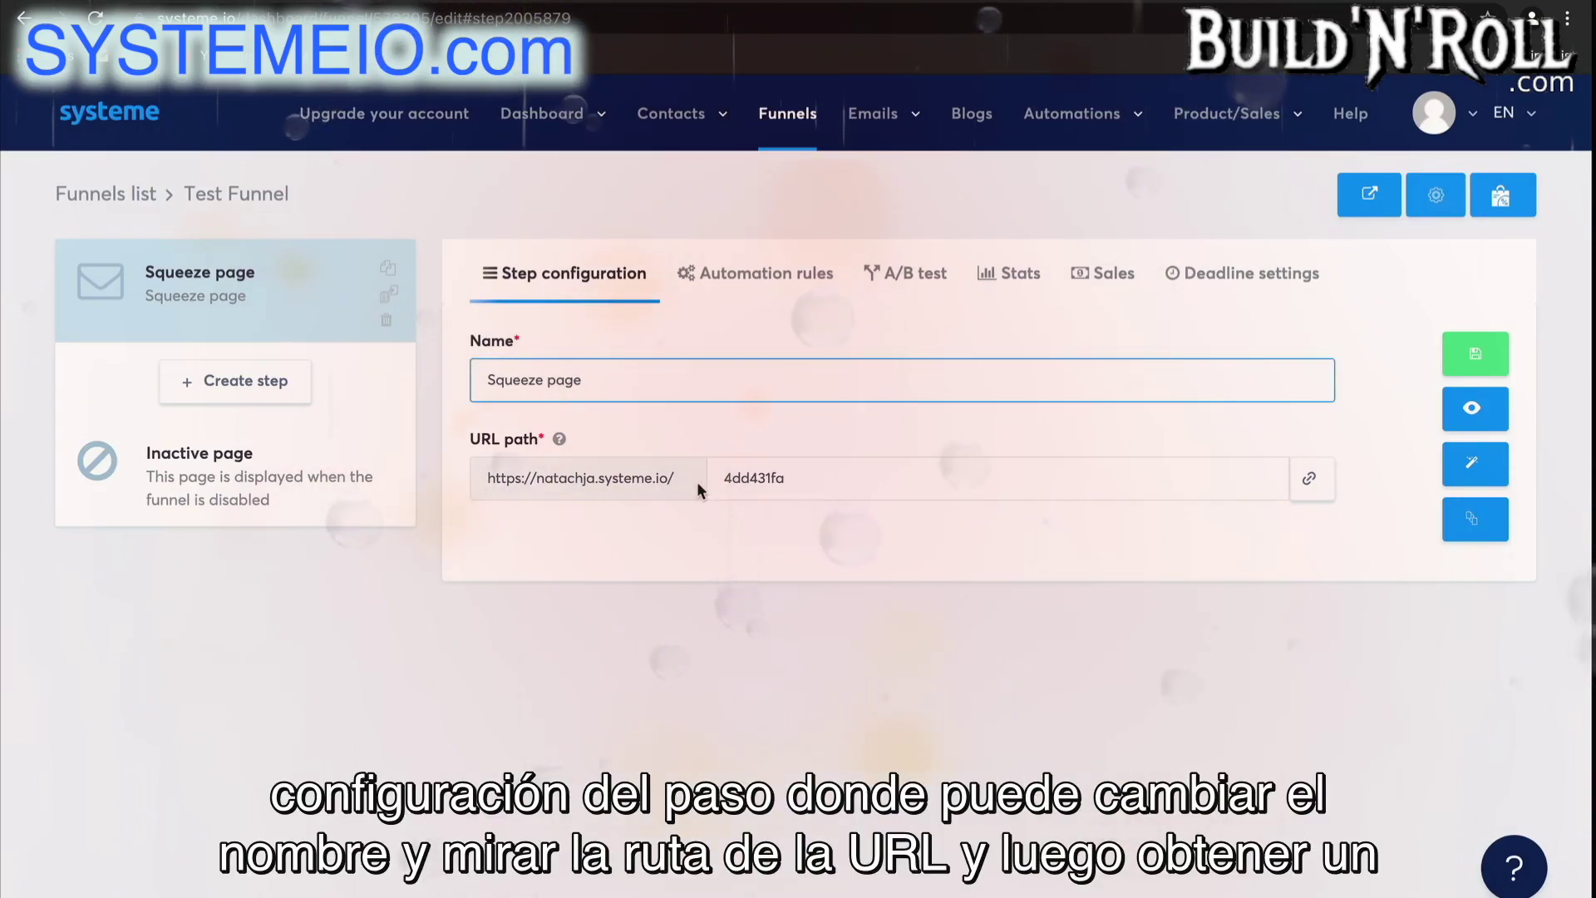
left_click(1311, 481)
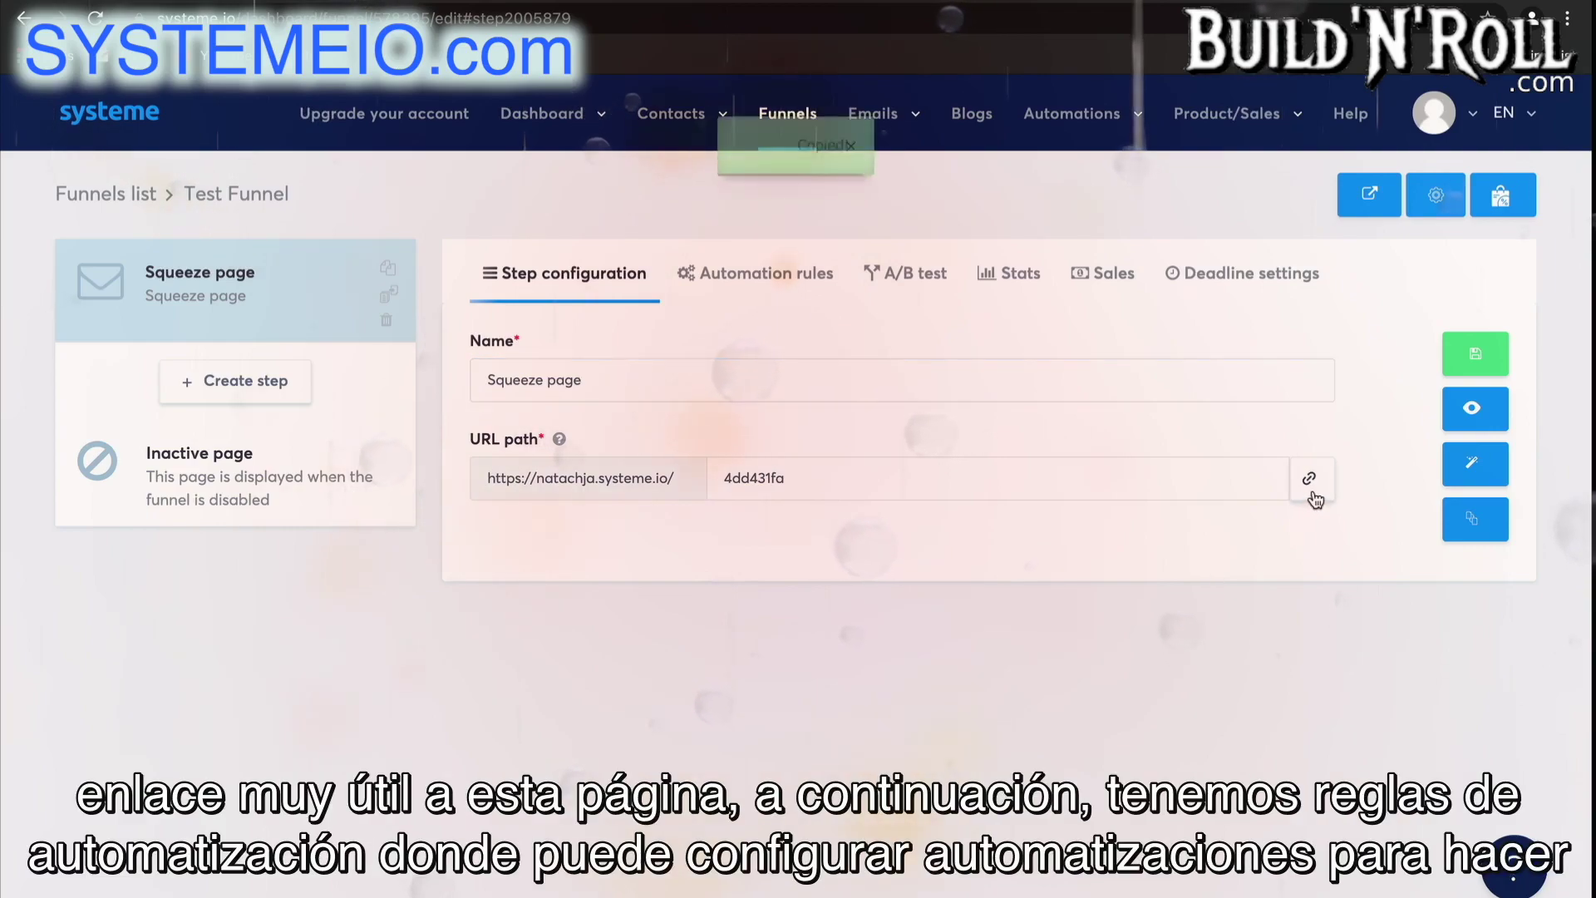
left_click(795, 296)
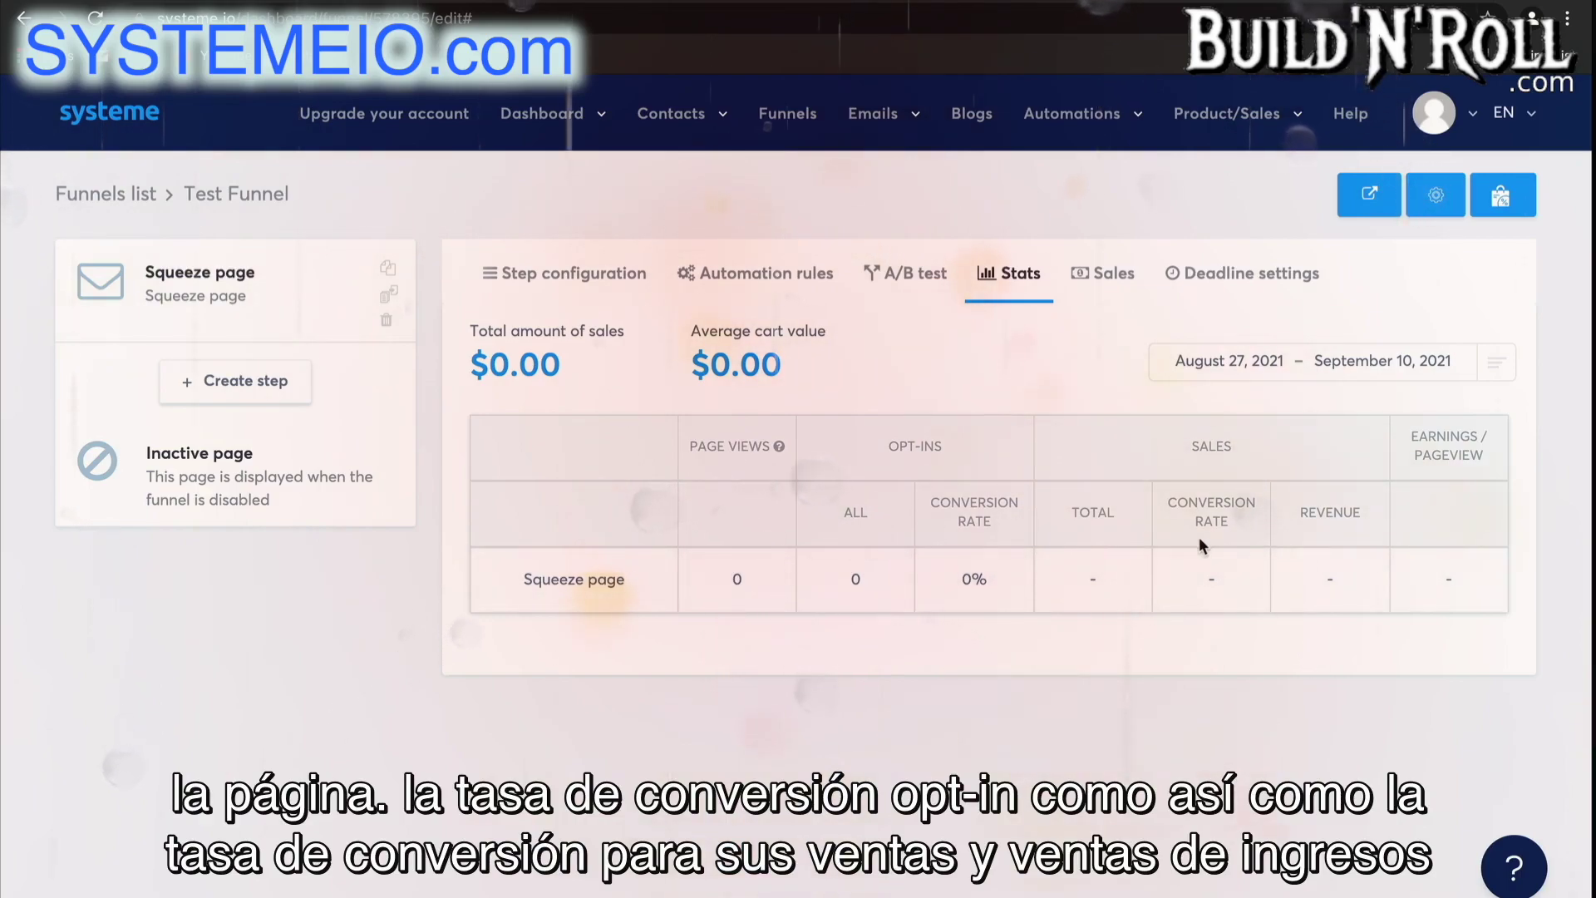
left_click(1113, 275)
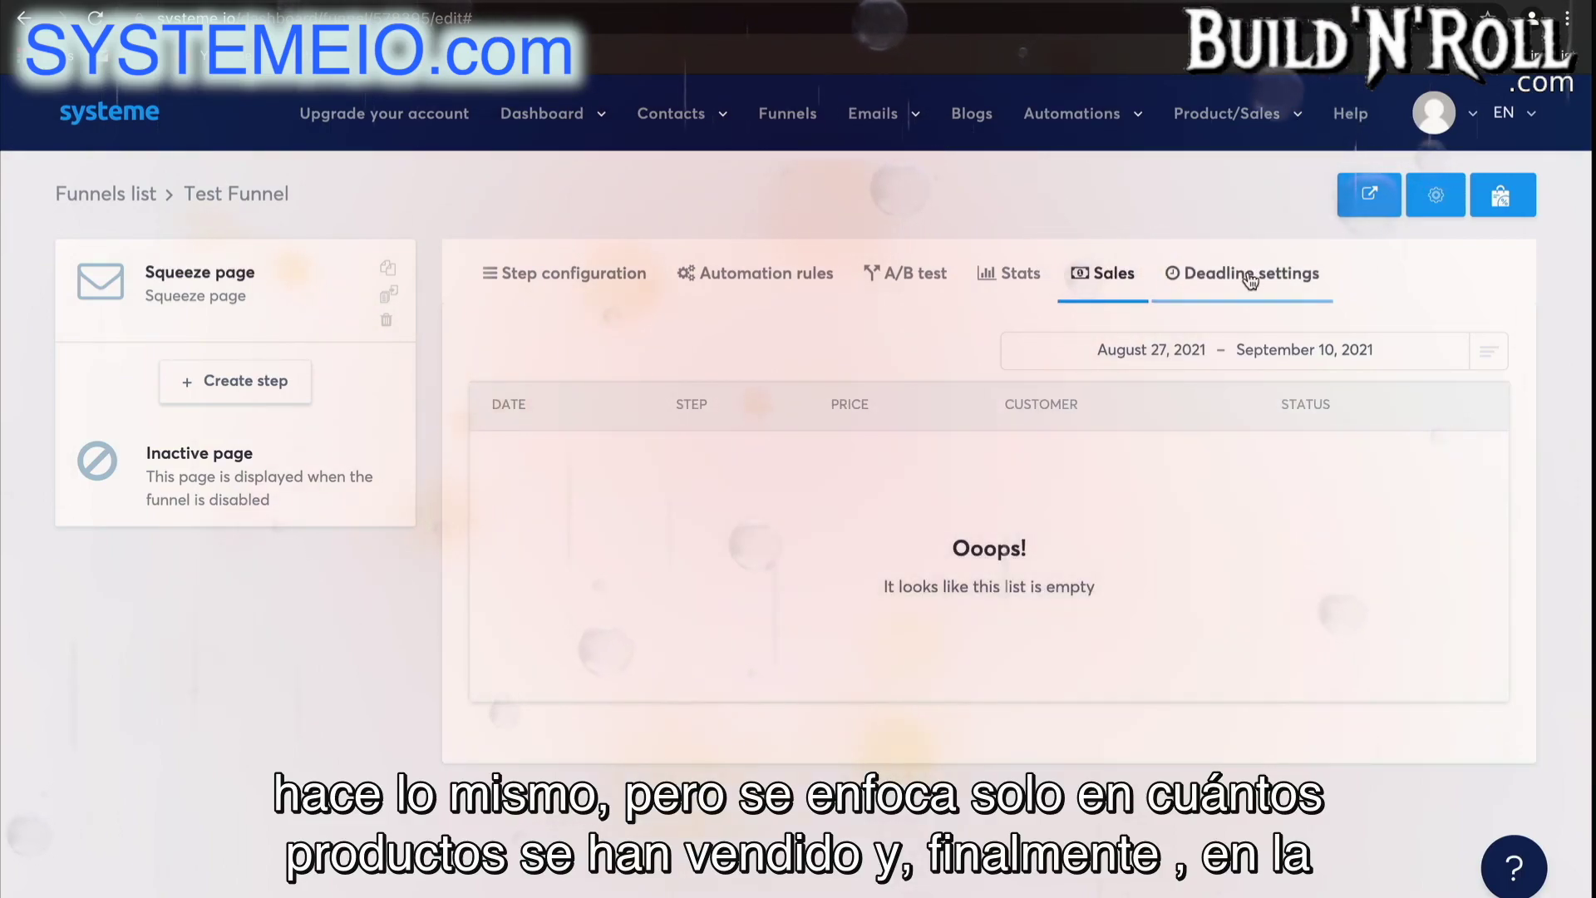
left_click(1247, 278)
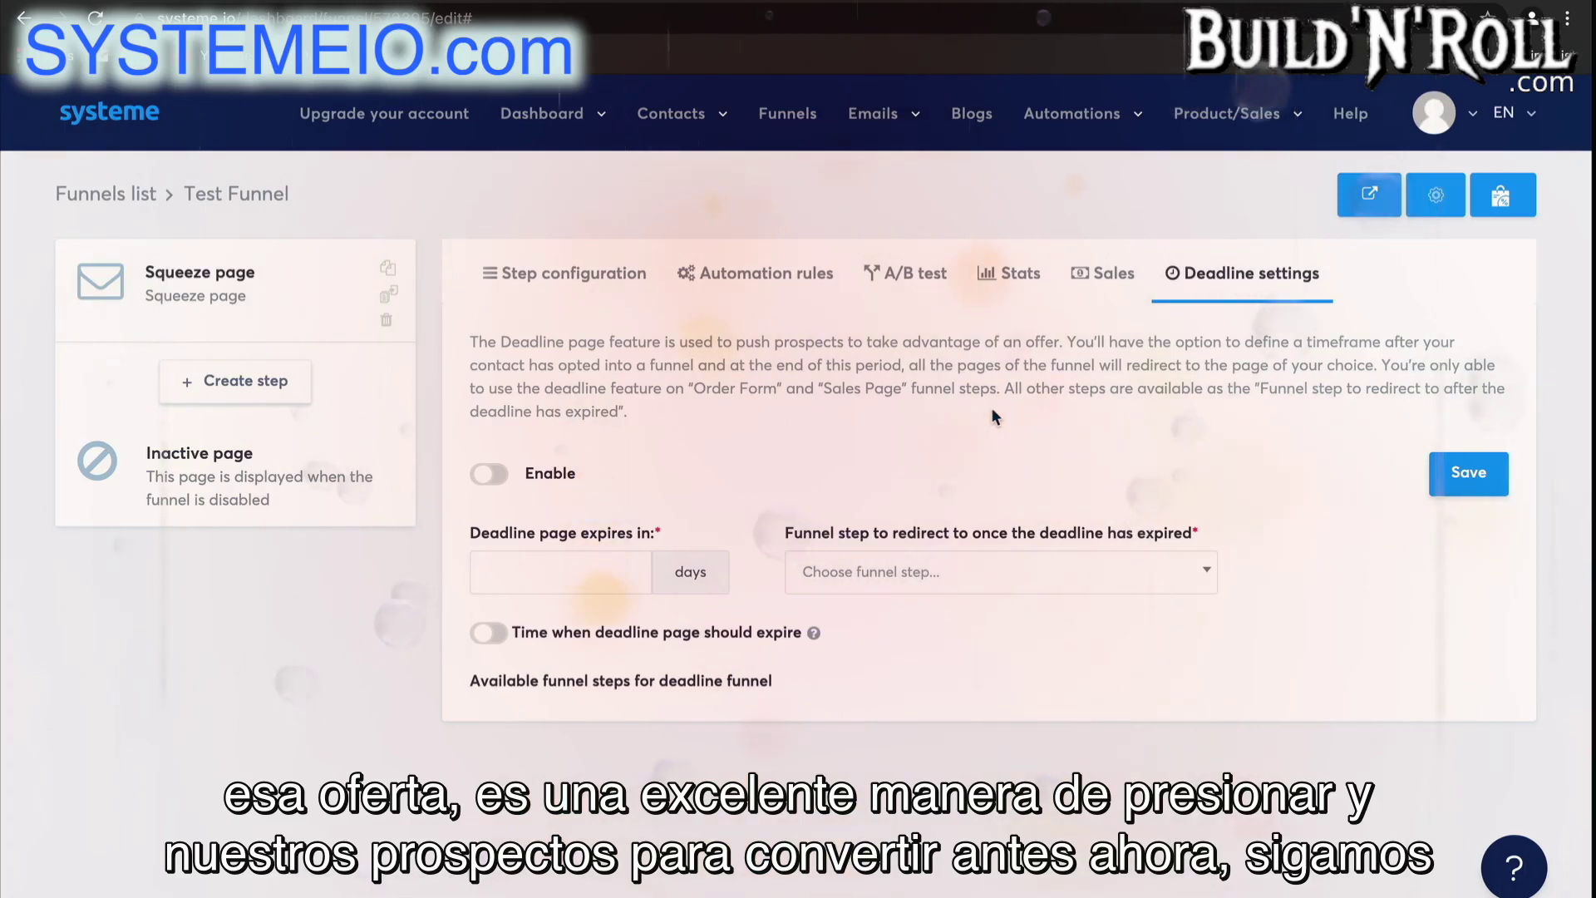
Create and save a step named 'Thank you page' with the Opt-in thank you page type
left_click(283, 386)
left_click(698, 396)
type("t")
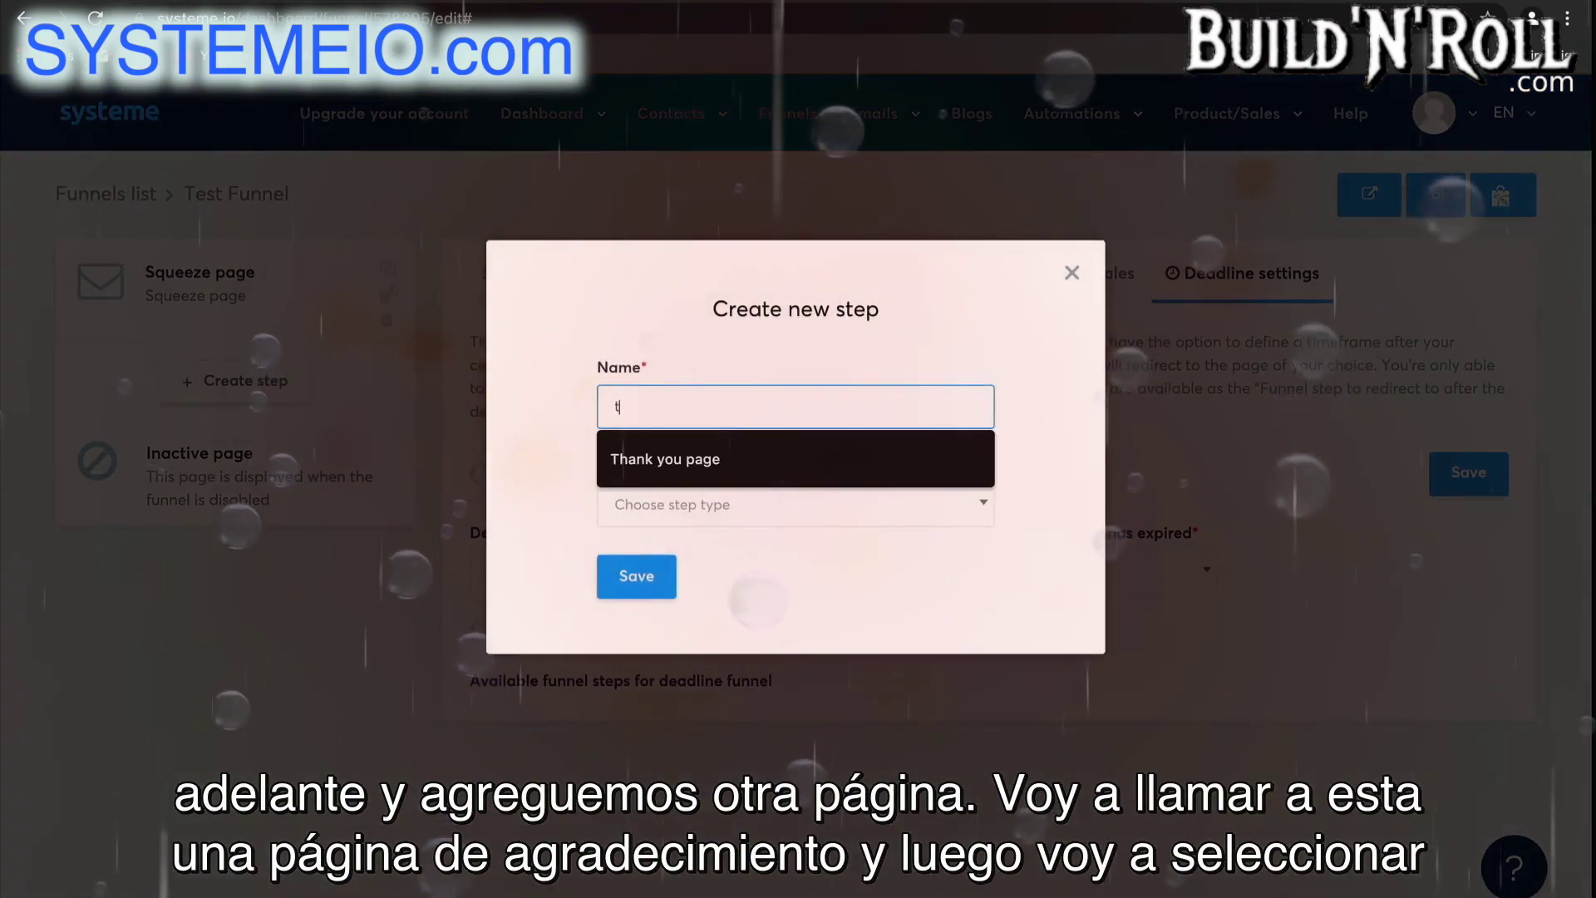
left_click(731, 459)
left_click(756, 507)
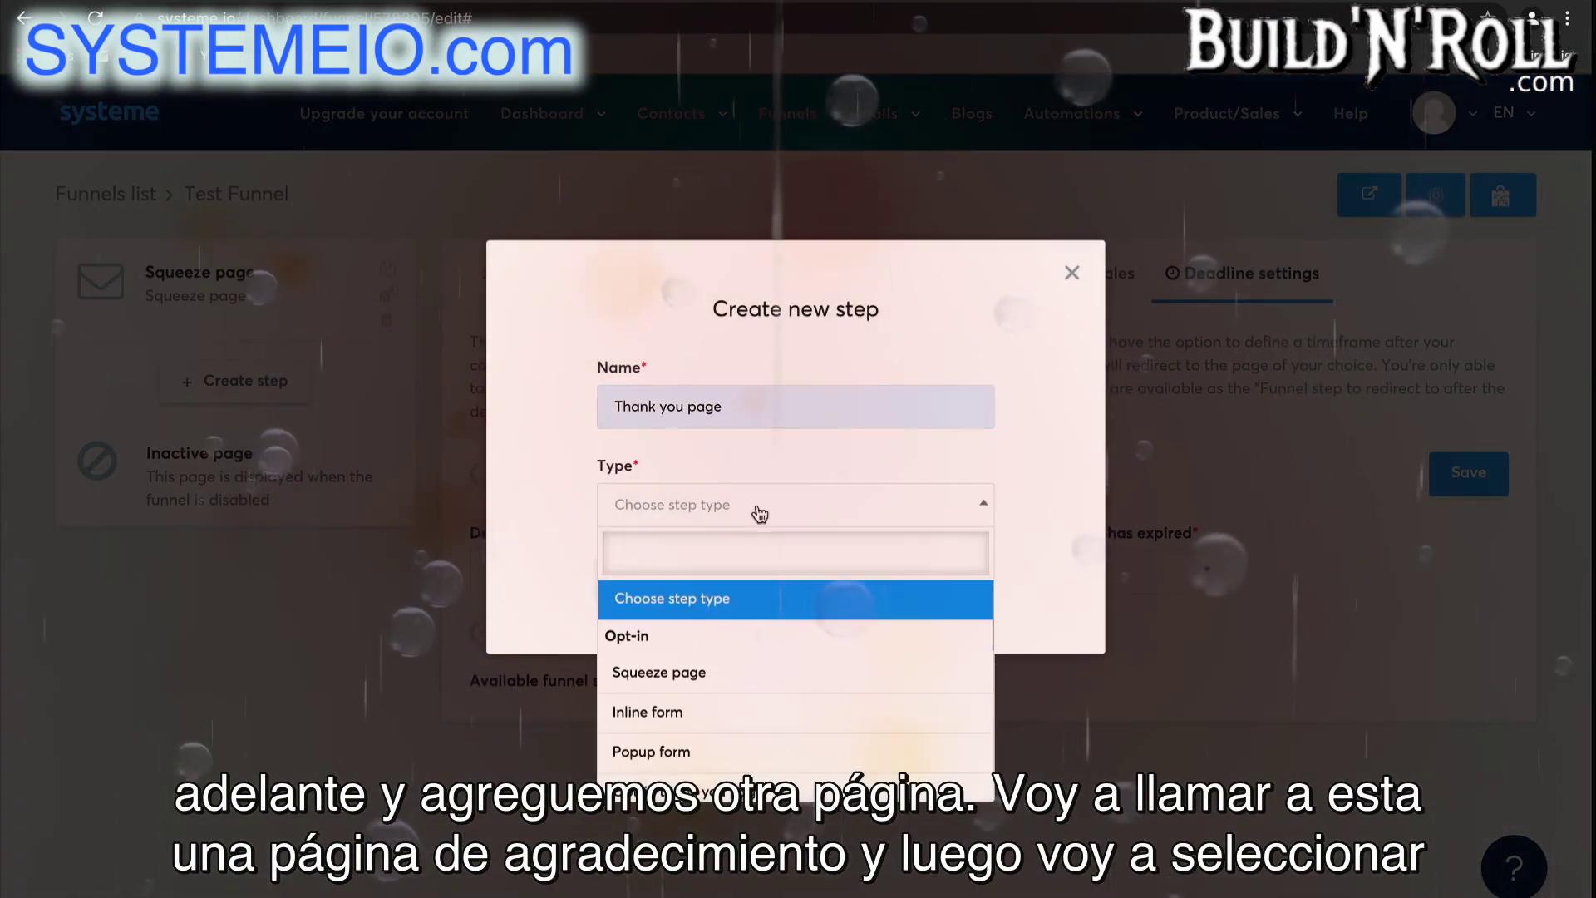
scroll(724, 752, "down", 1)
left_click(732, 735)
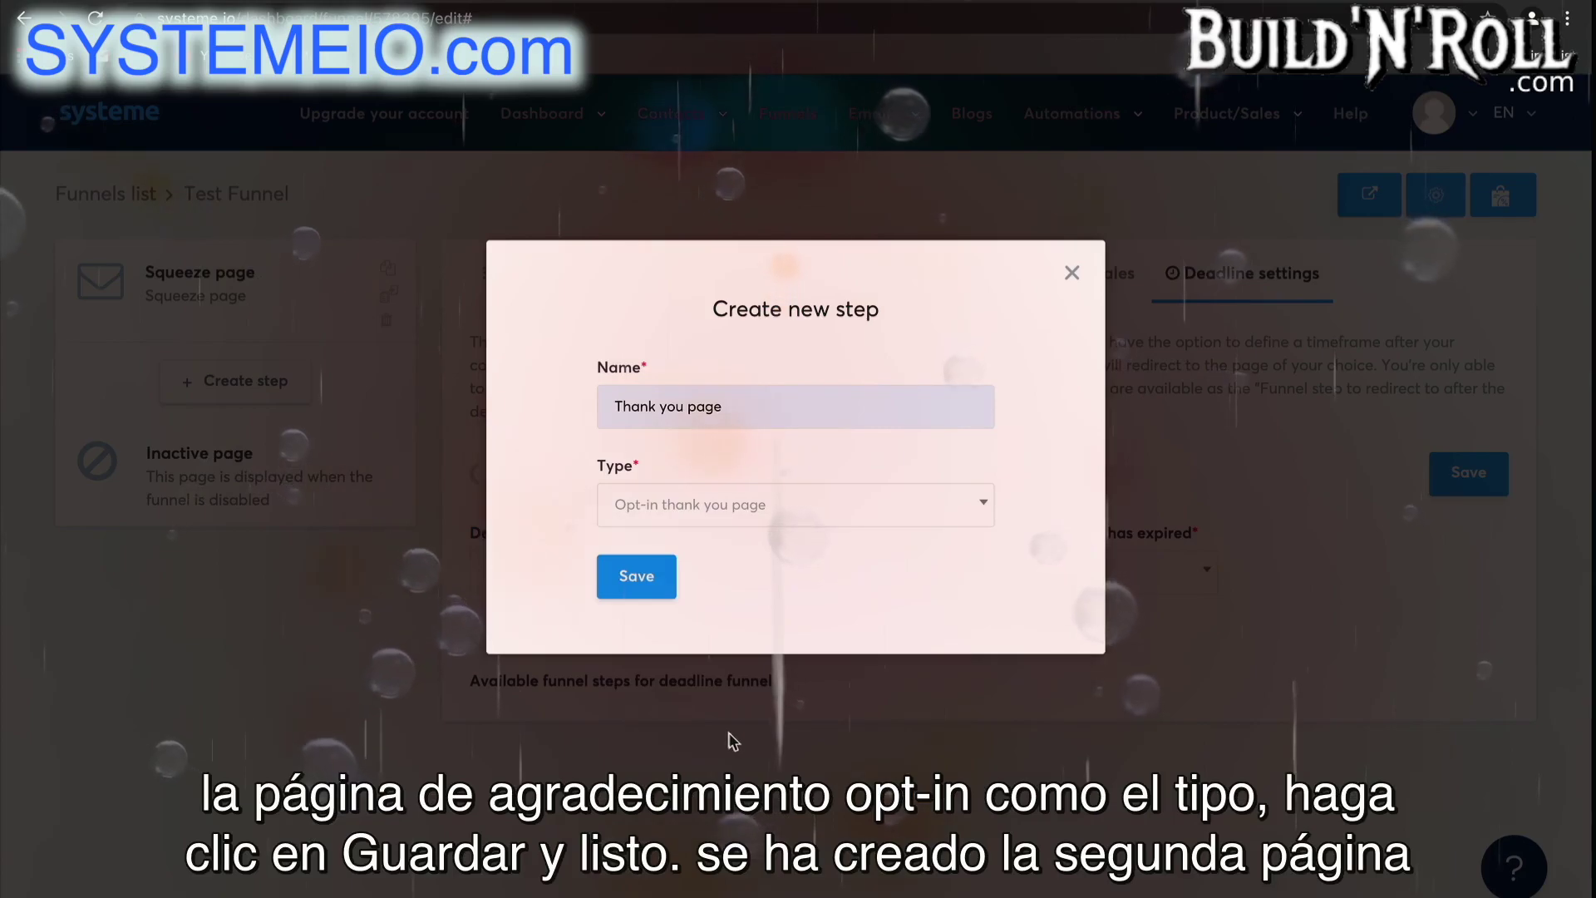
left_click(649, 580)
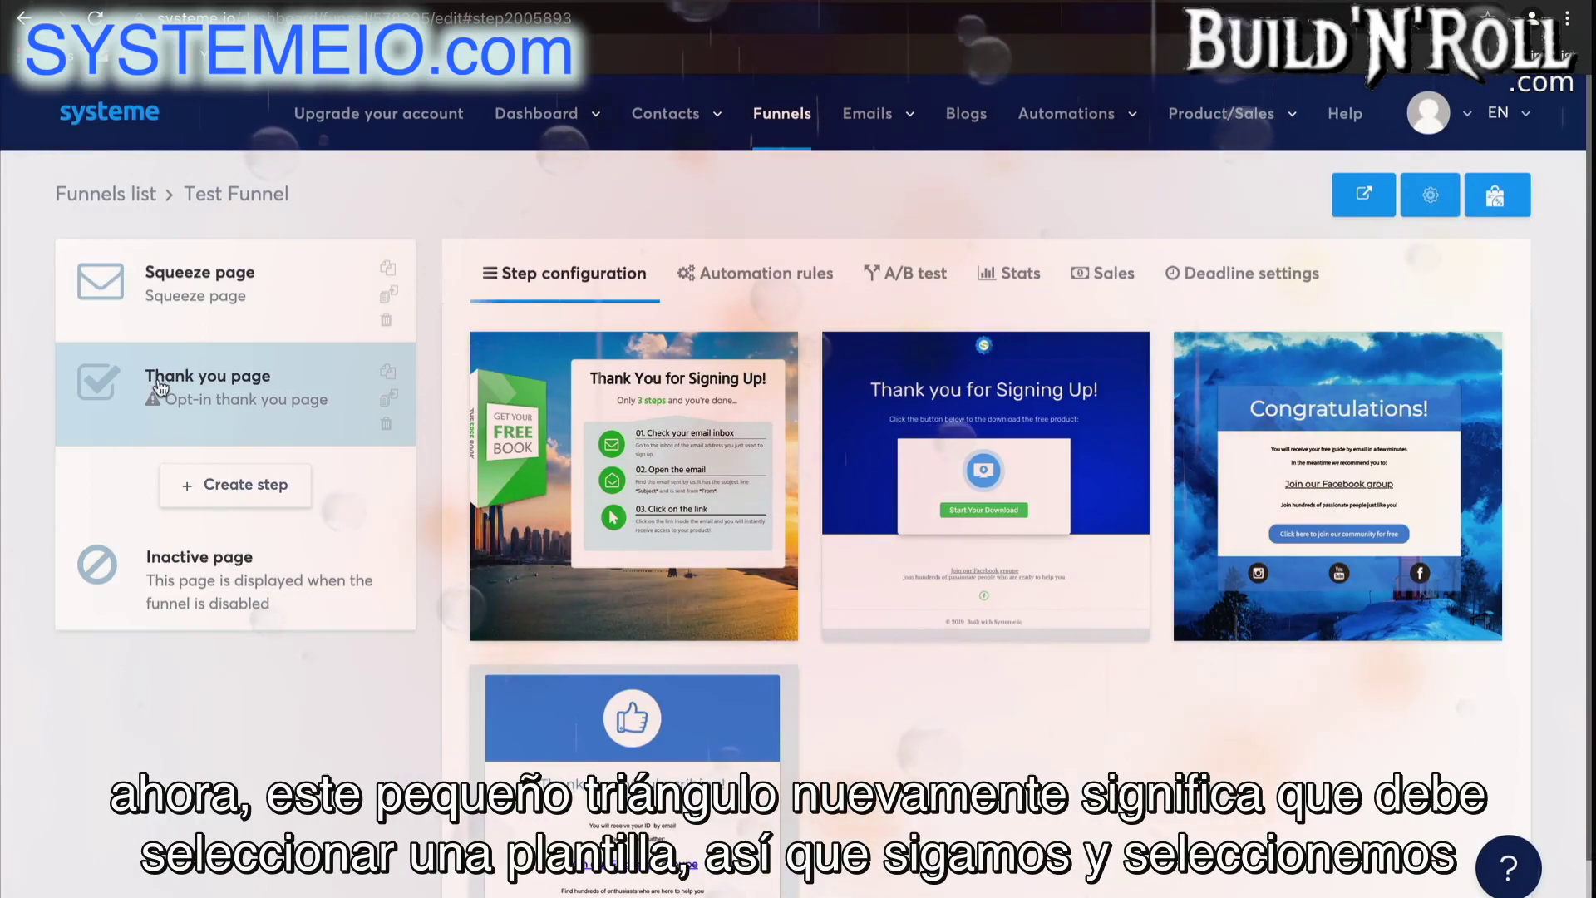
Apply the thumbs-up 'Thank you for subscribing!' template and drag the step card to show reordering
mouse_move(570, 766)
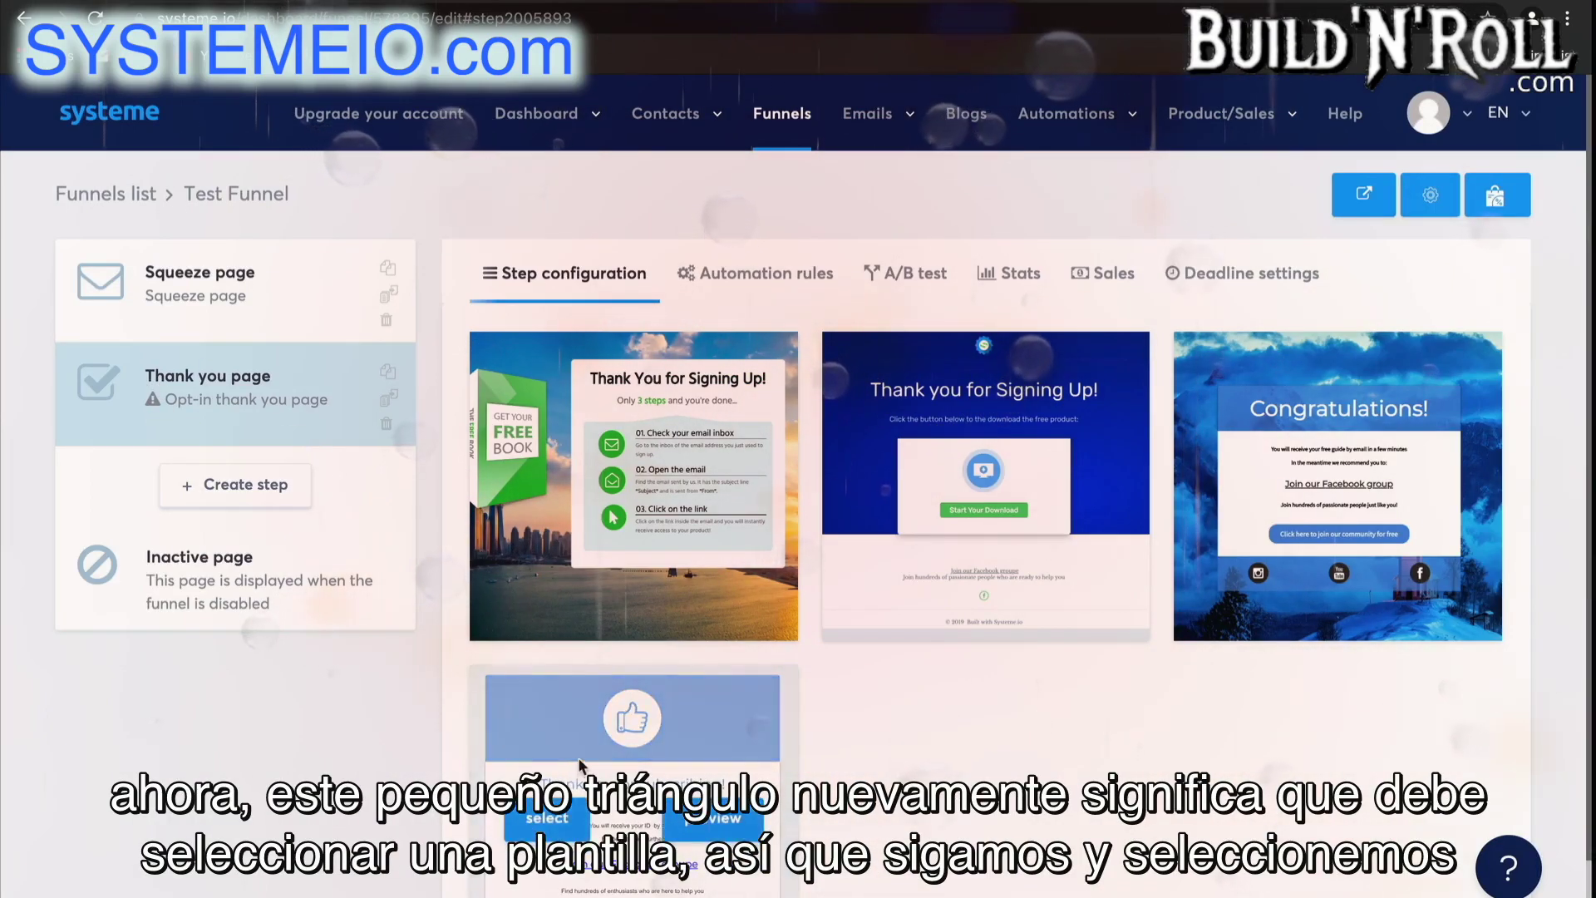
scroll(566, 760, "down", 1)
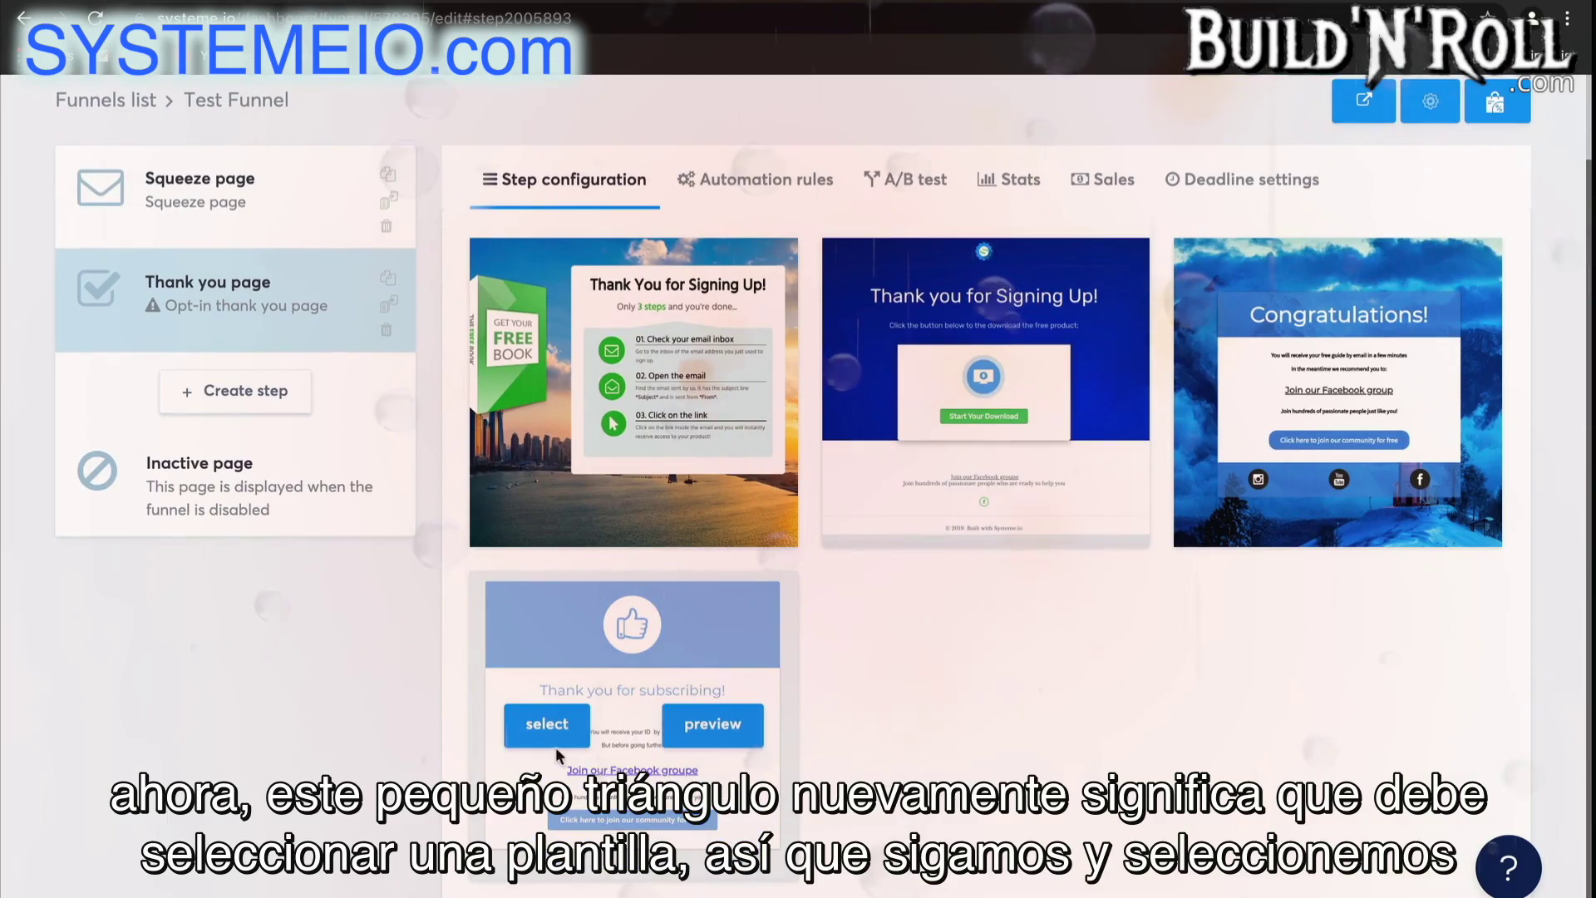
left_click(553, 738)
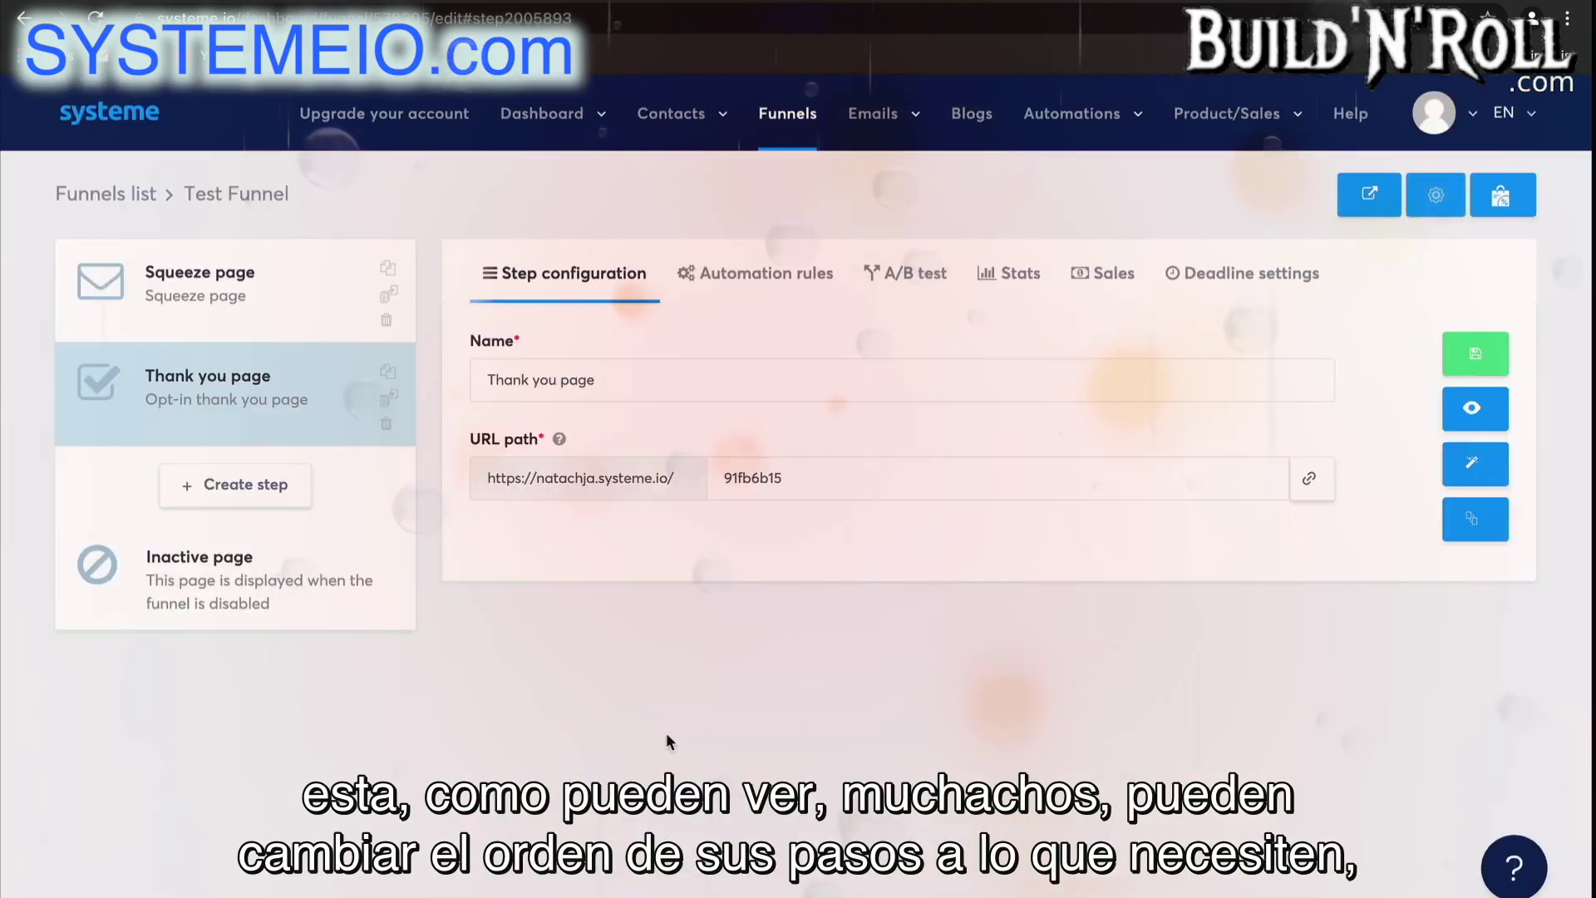
left_click_drag(321, 374, 314, 409)
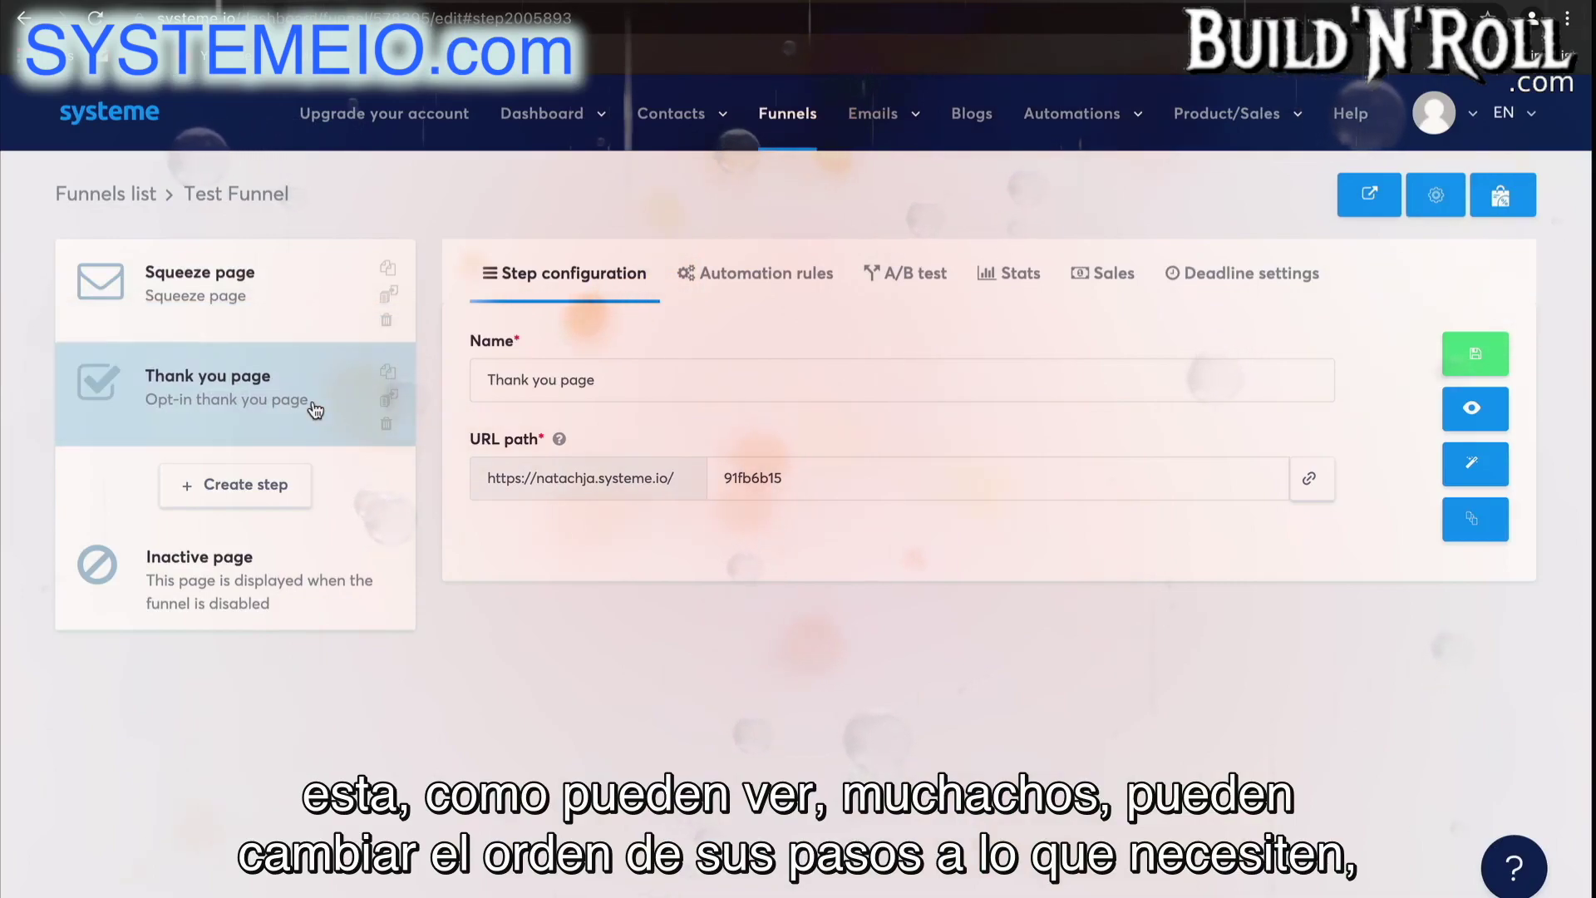
Open the funnel's Inactive page, save it, and exit the editor back to the Squeeze page step
left_click(359, 616)
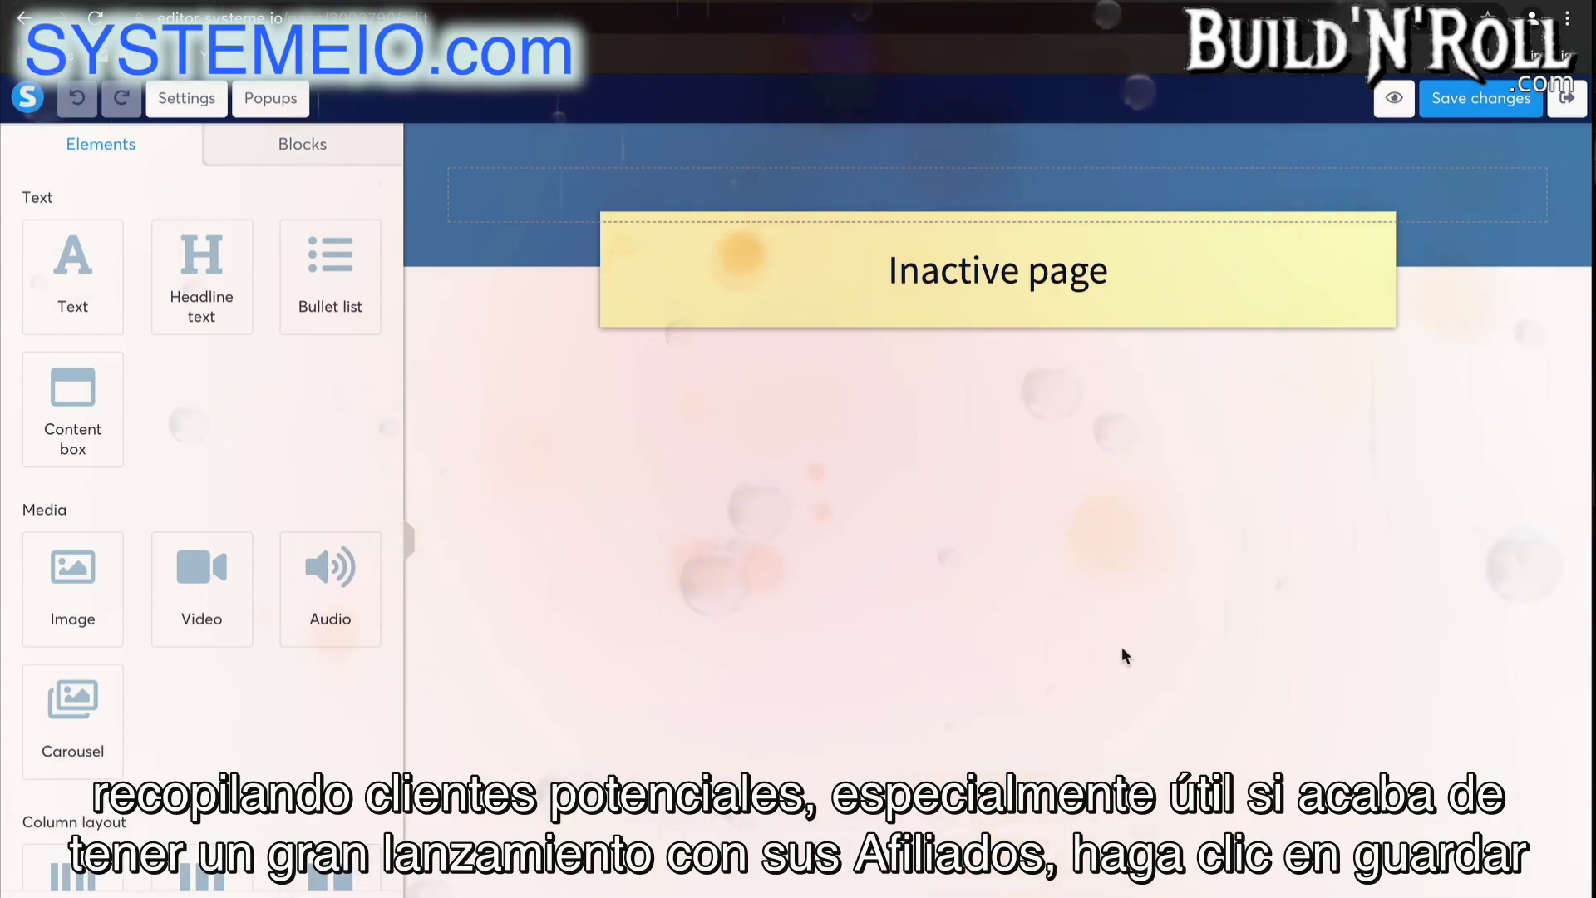
left_click(1522, 108)
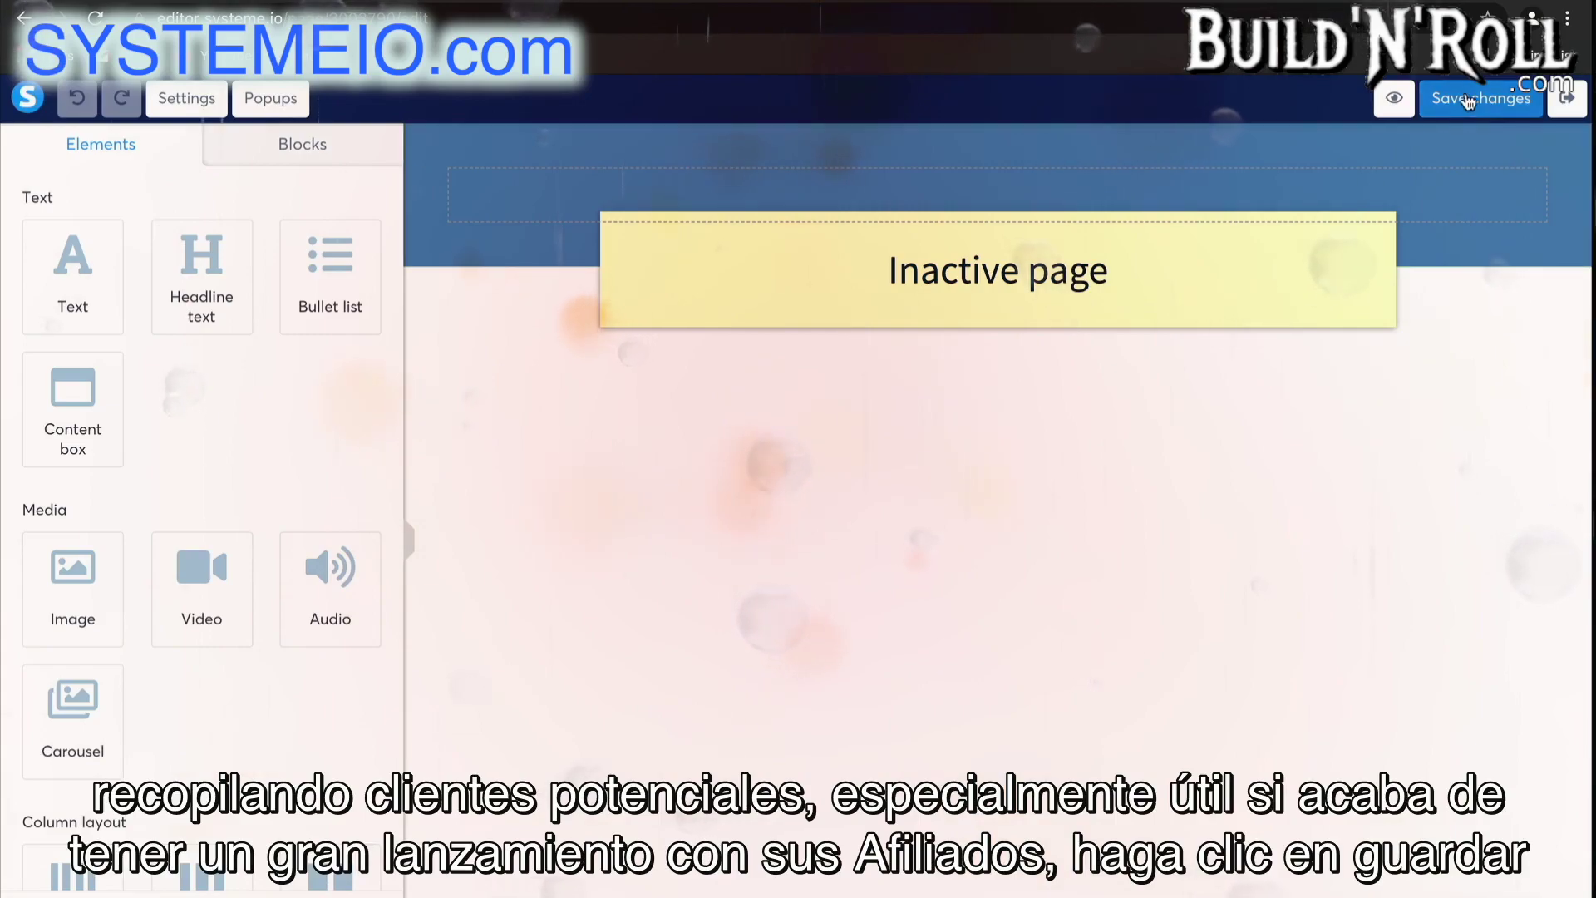
left_click(1568, 98)
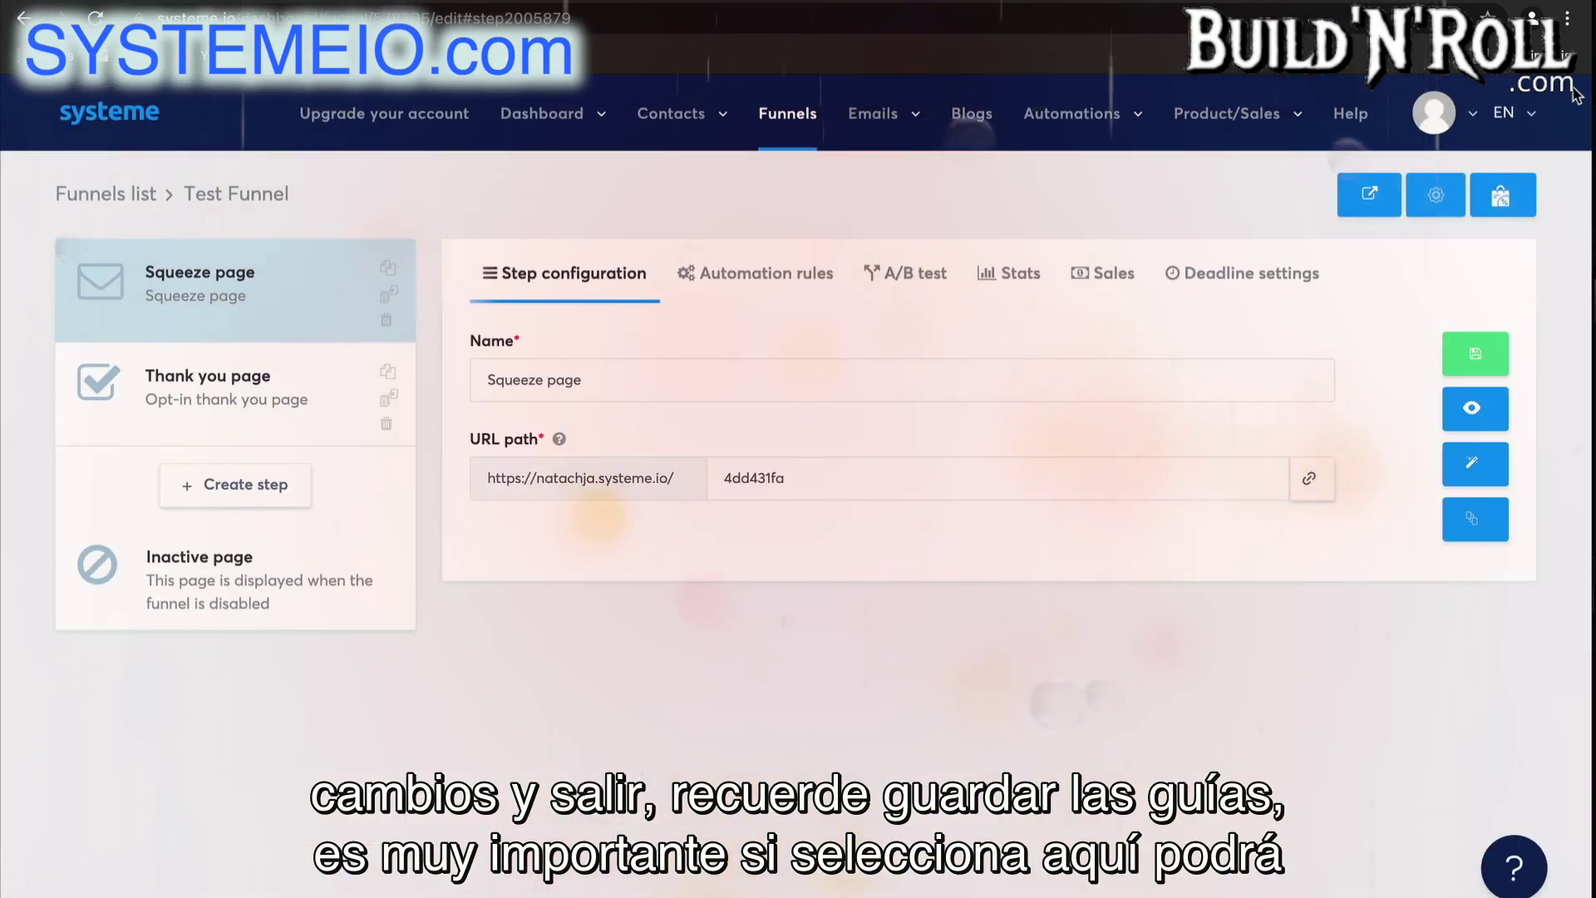
Check the Test Funnel's domain options in Edit funnel, save, and head to the Dashboard
left_click(1435, 196)
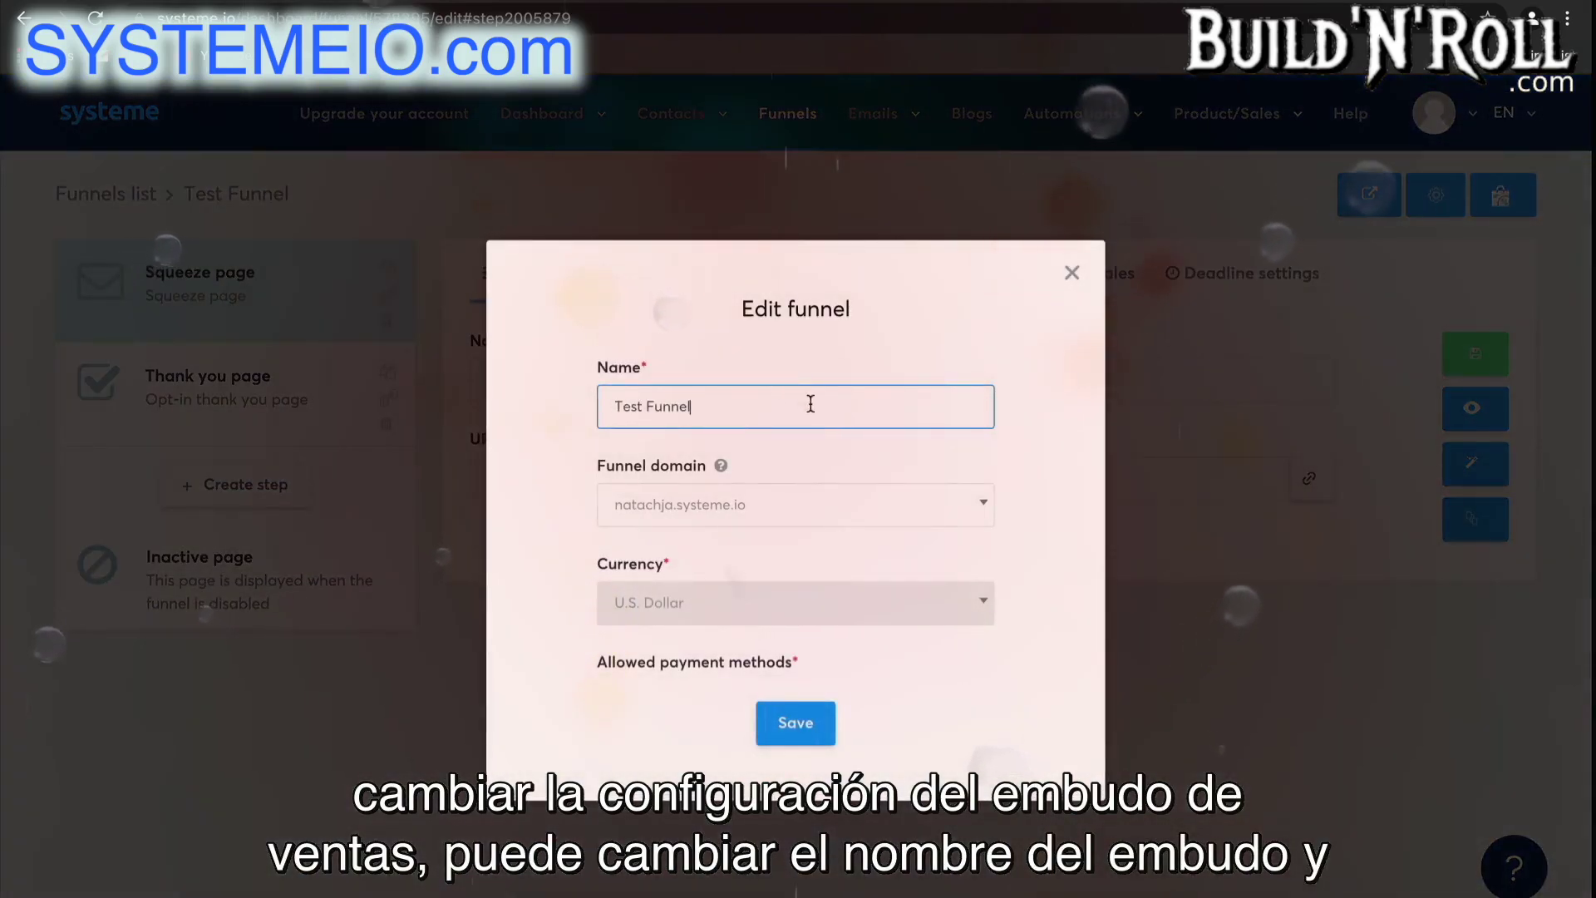
left_click(841, 504)
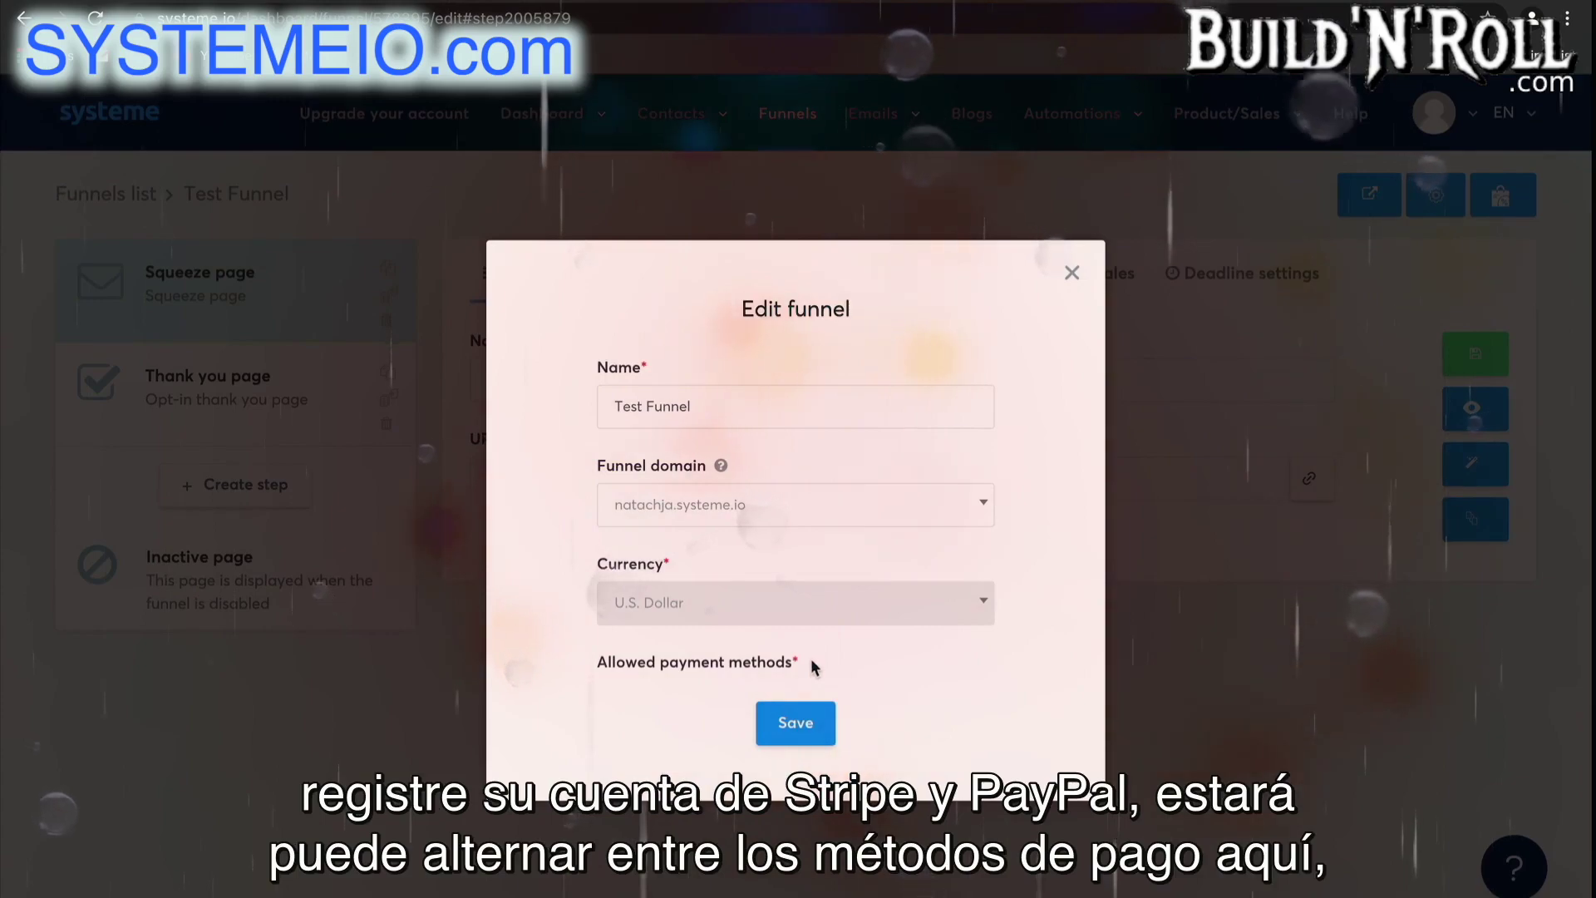
left_click(812, 725)
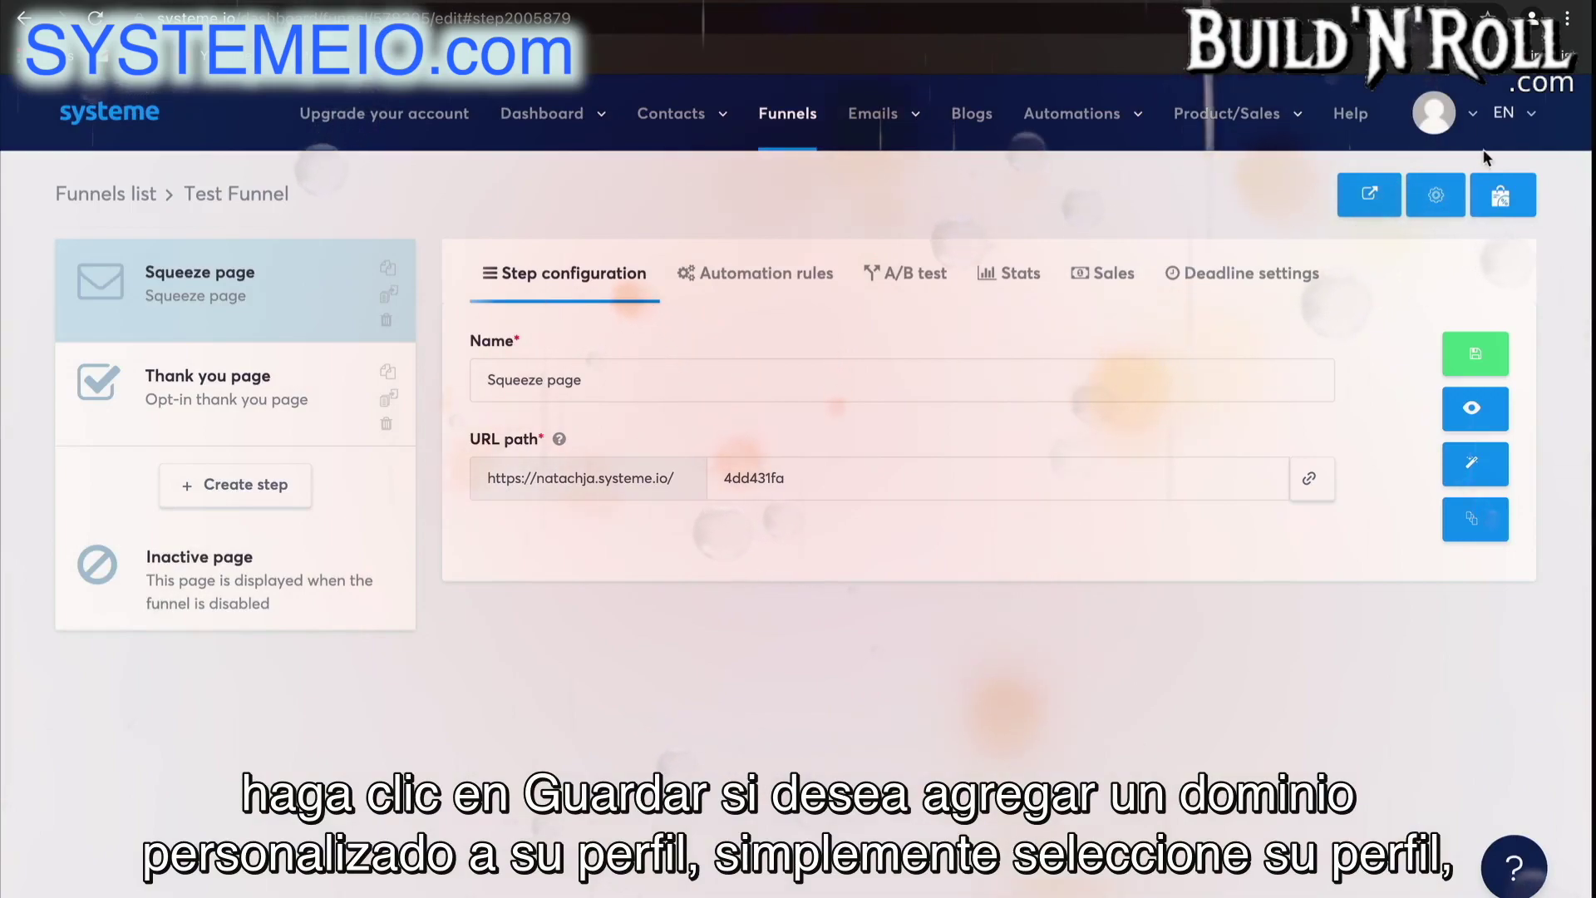
left_click(1434, 115)
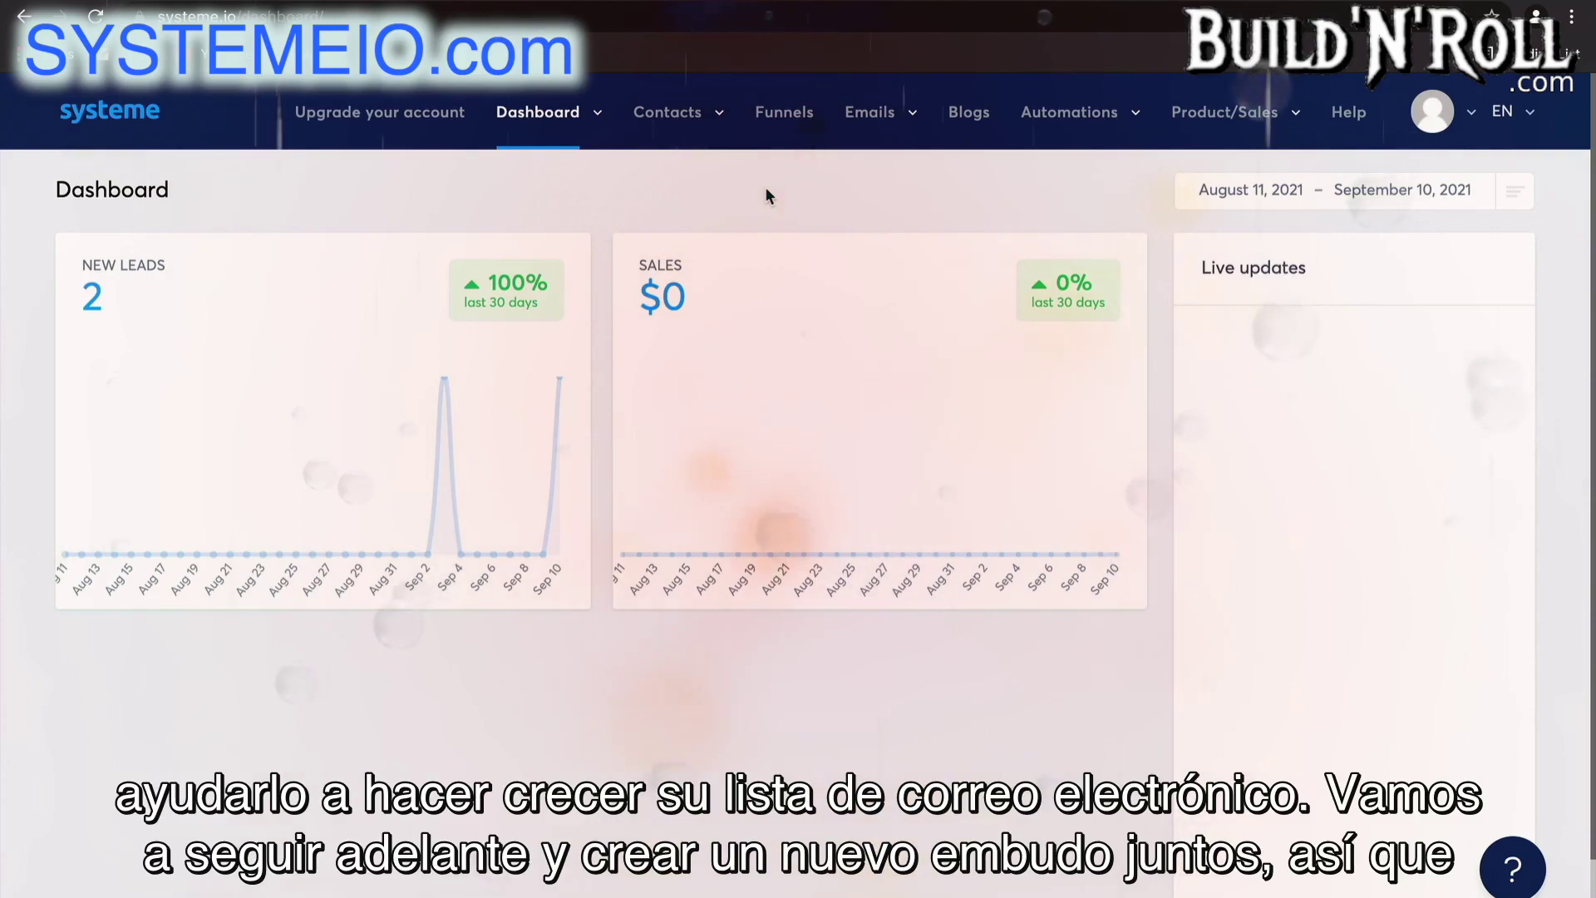
Create the 'List Building' funnel with the Build an audience goal and U.S. Dollar currency
left_click(785, 112)
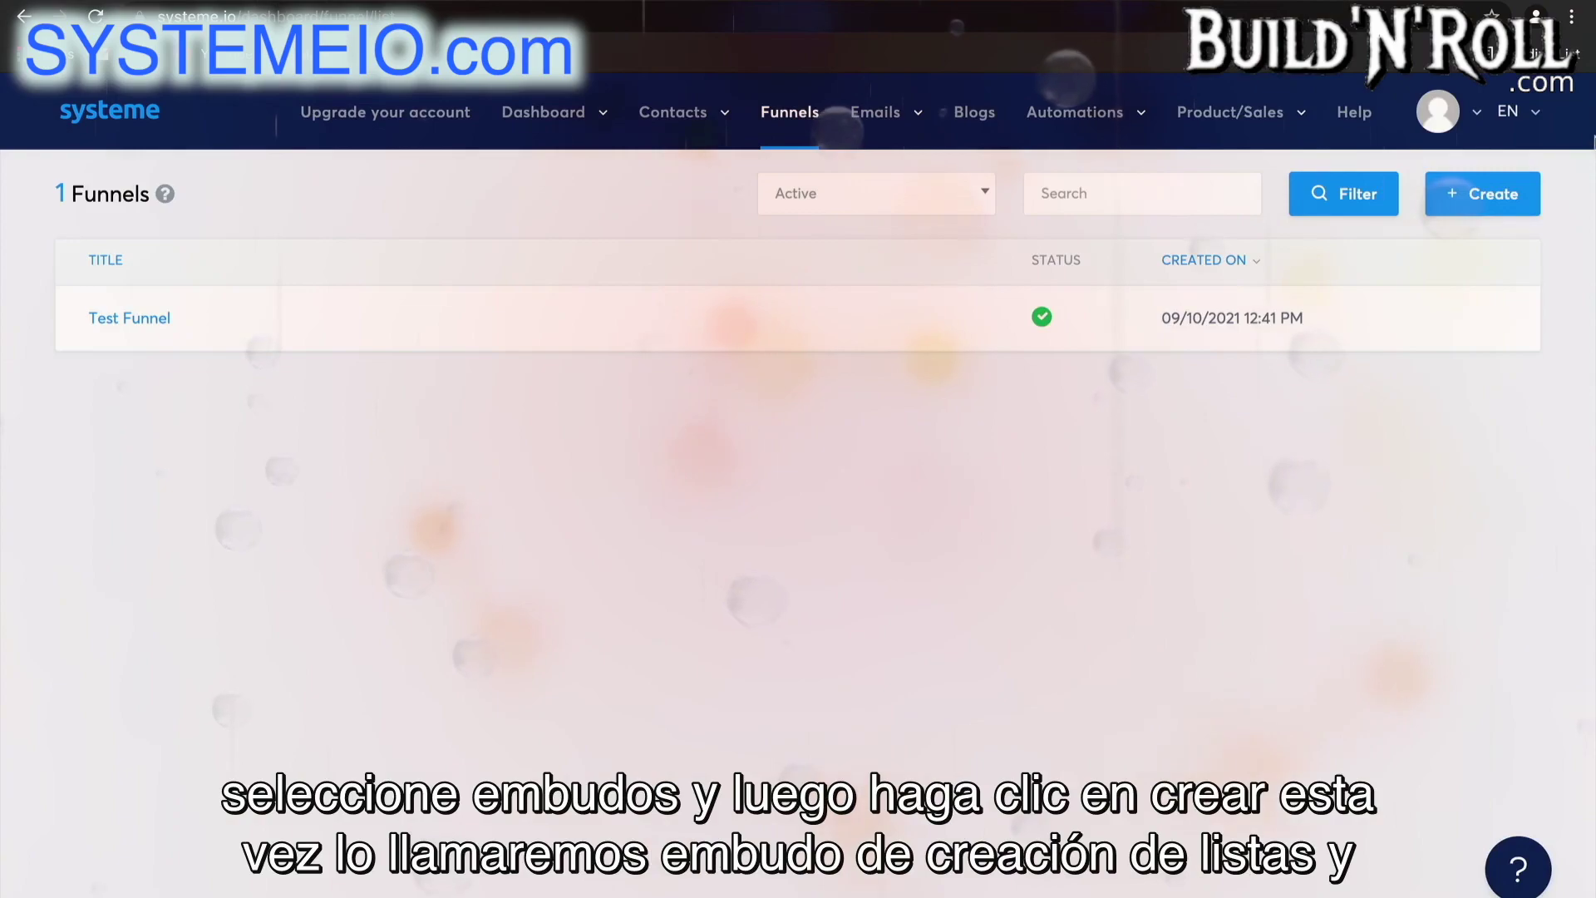
left_click(1484, 200)
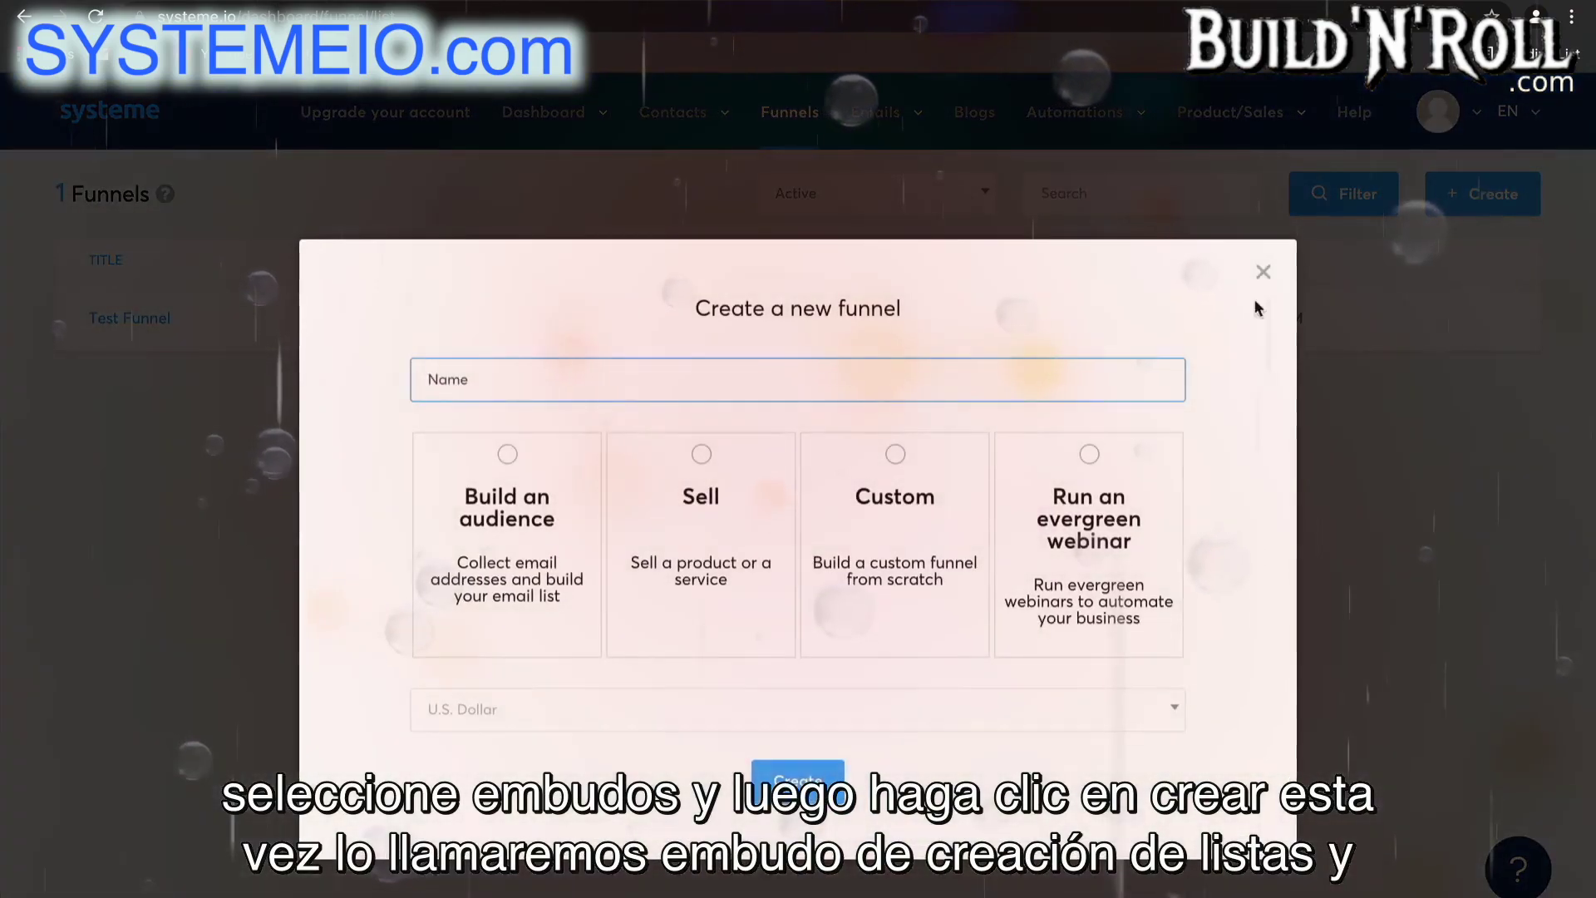
left_click(887, 390)
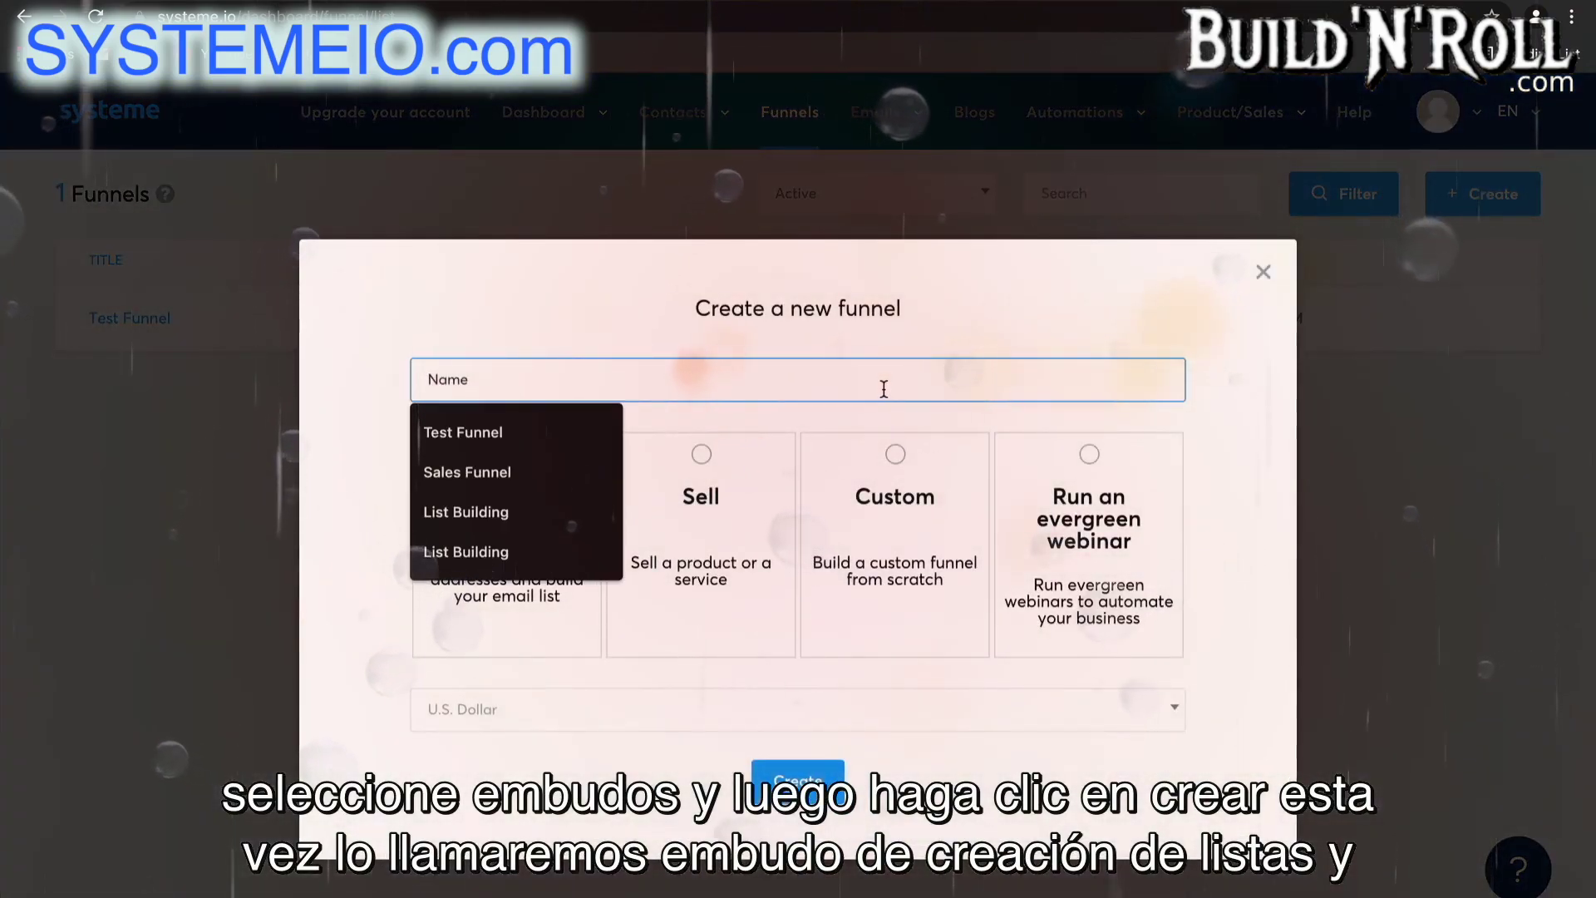
type("List Building")
left_click(538, 437)
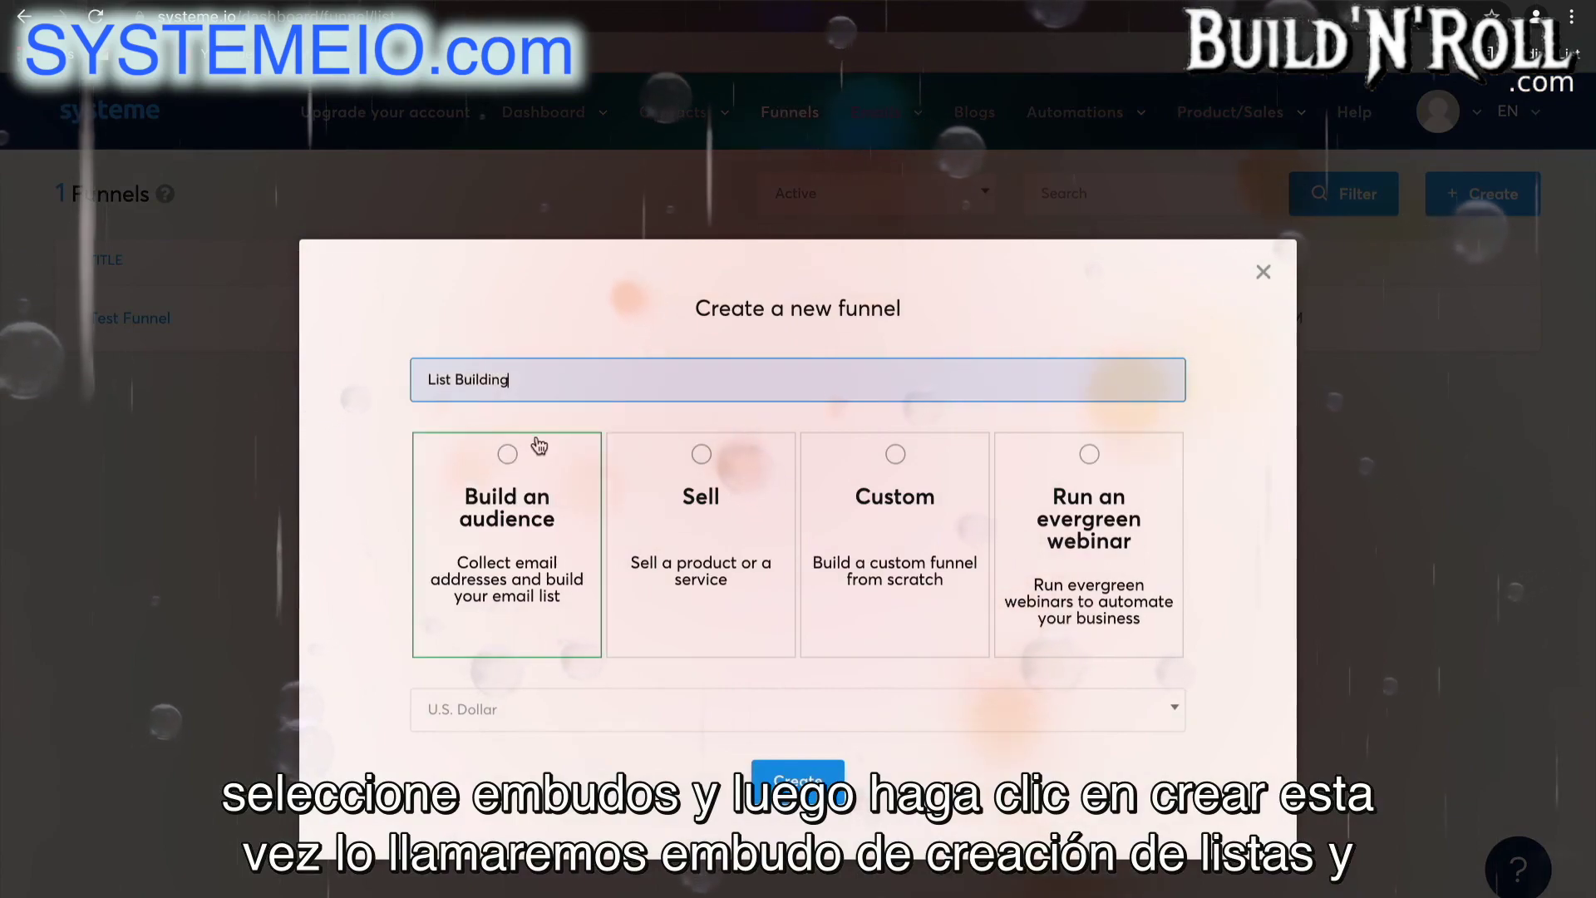
left_click(532, 541)
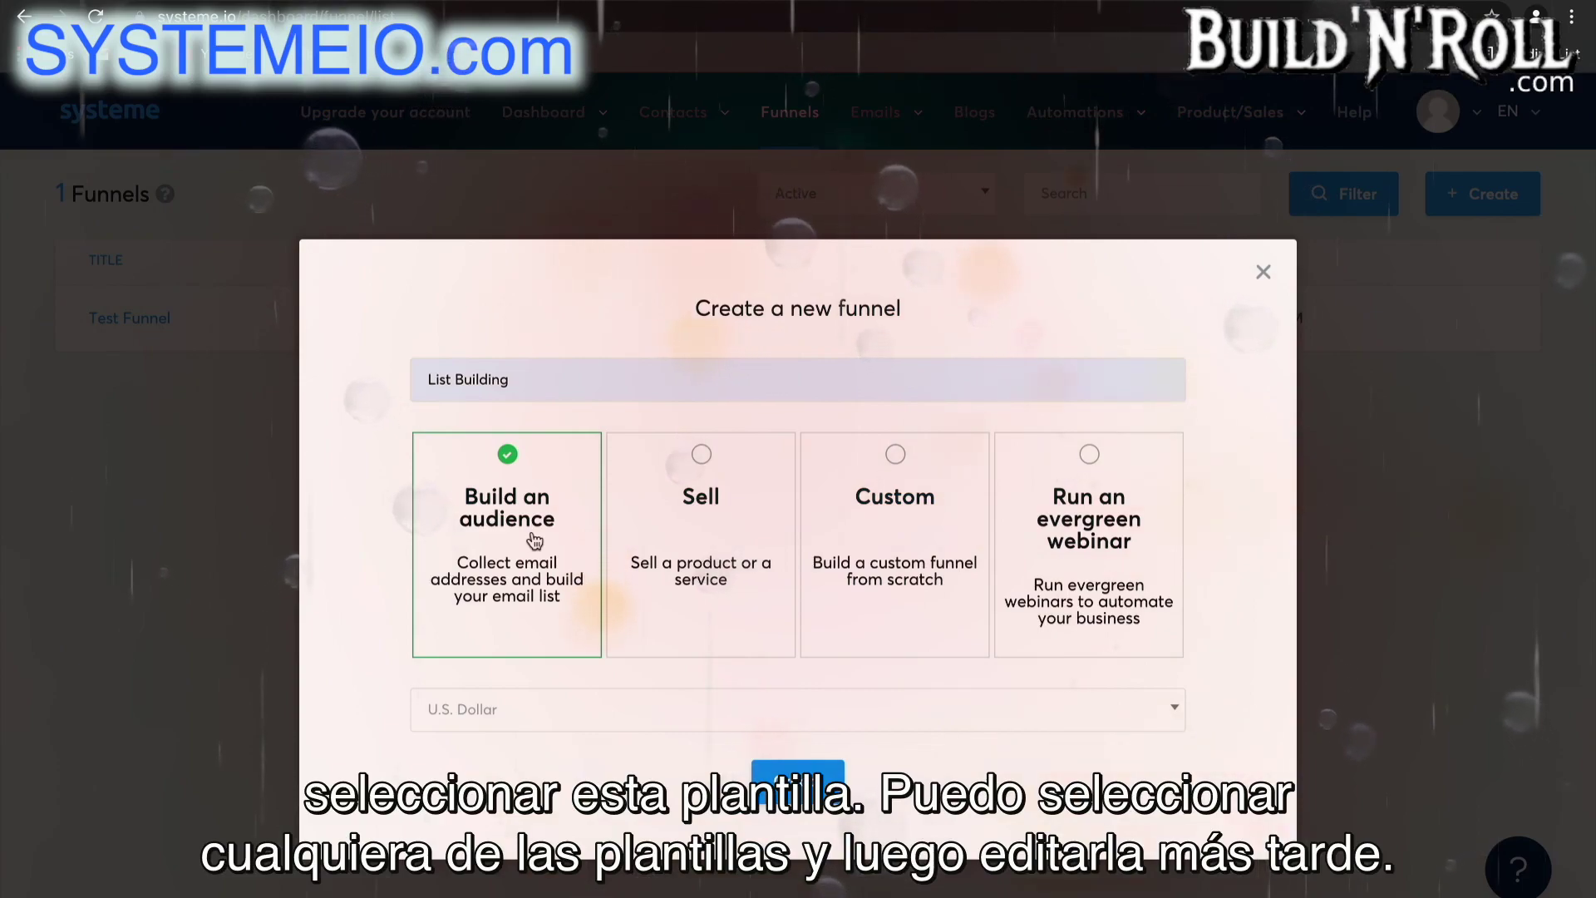
left_click(623, 698)
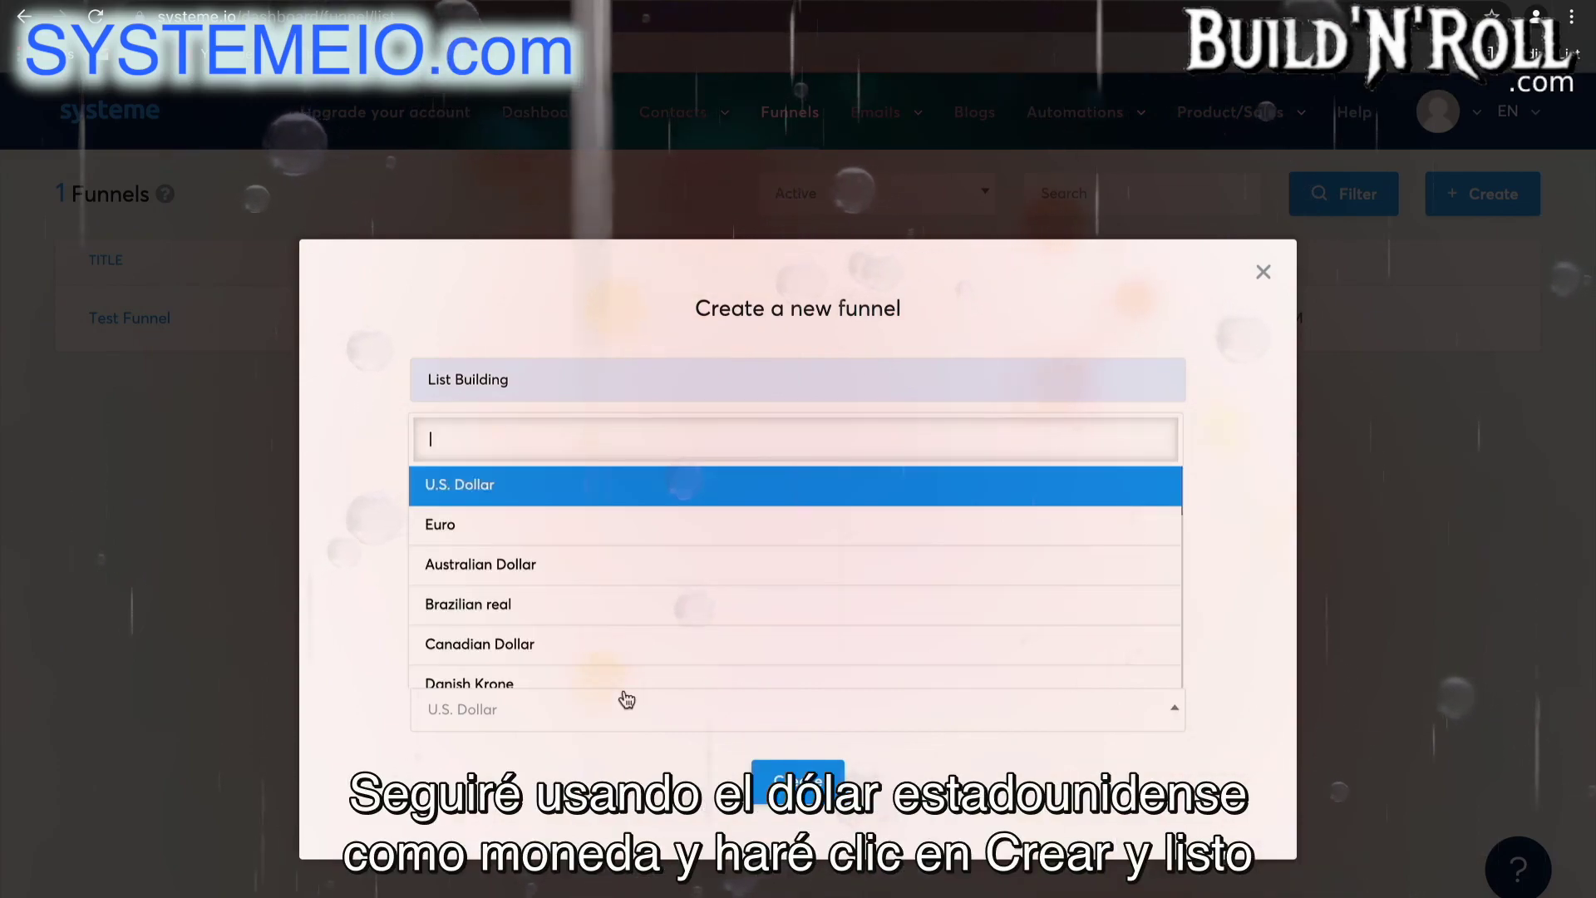
left_click(613, 497)
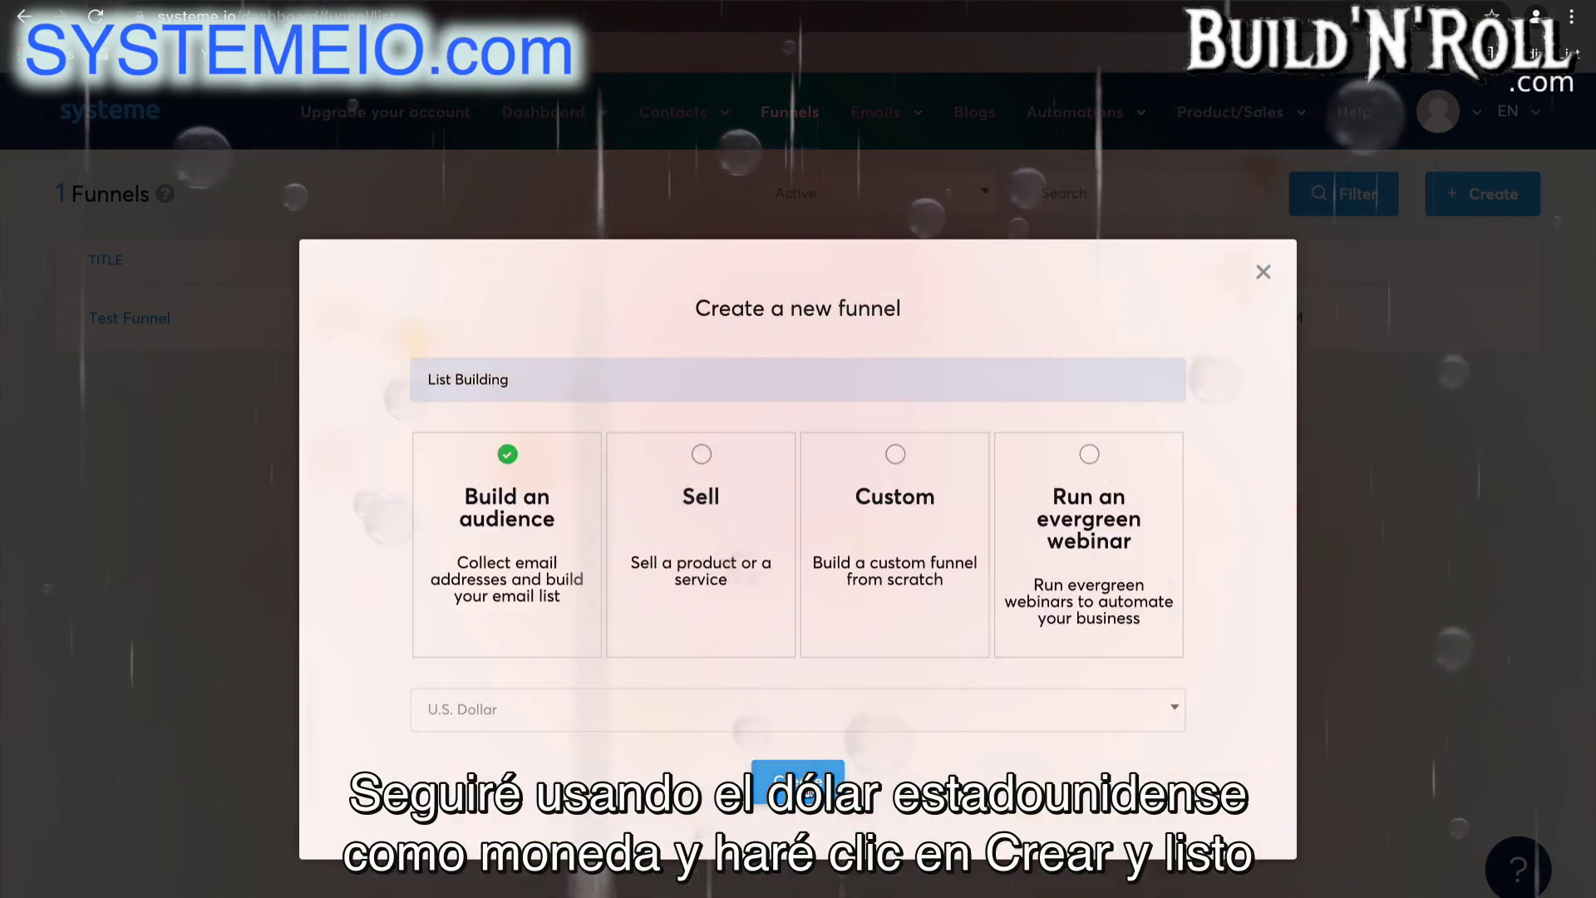
left_click(808, 794)
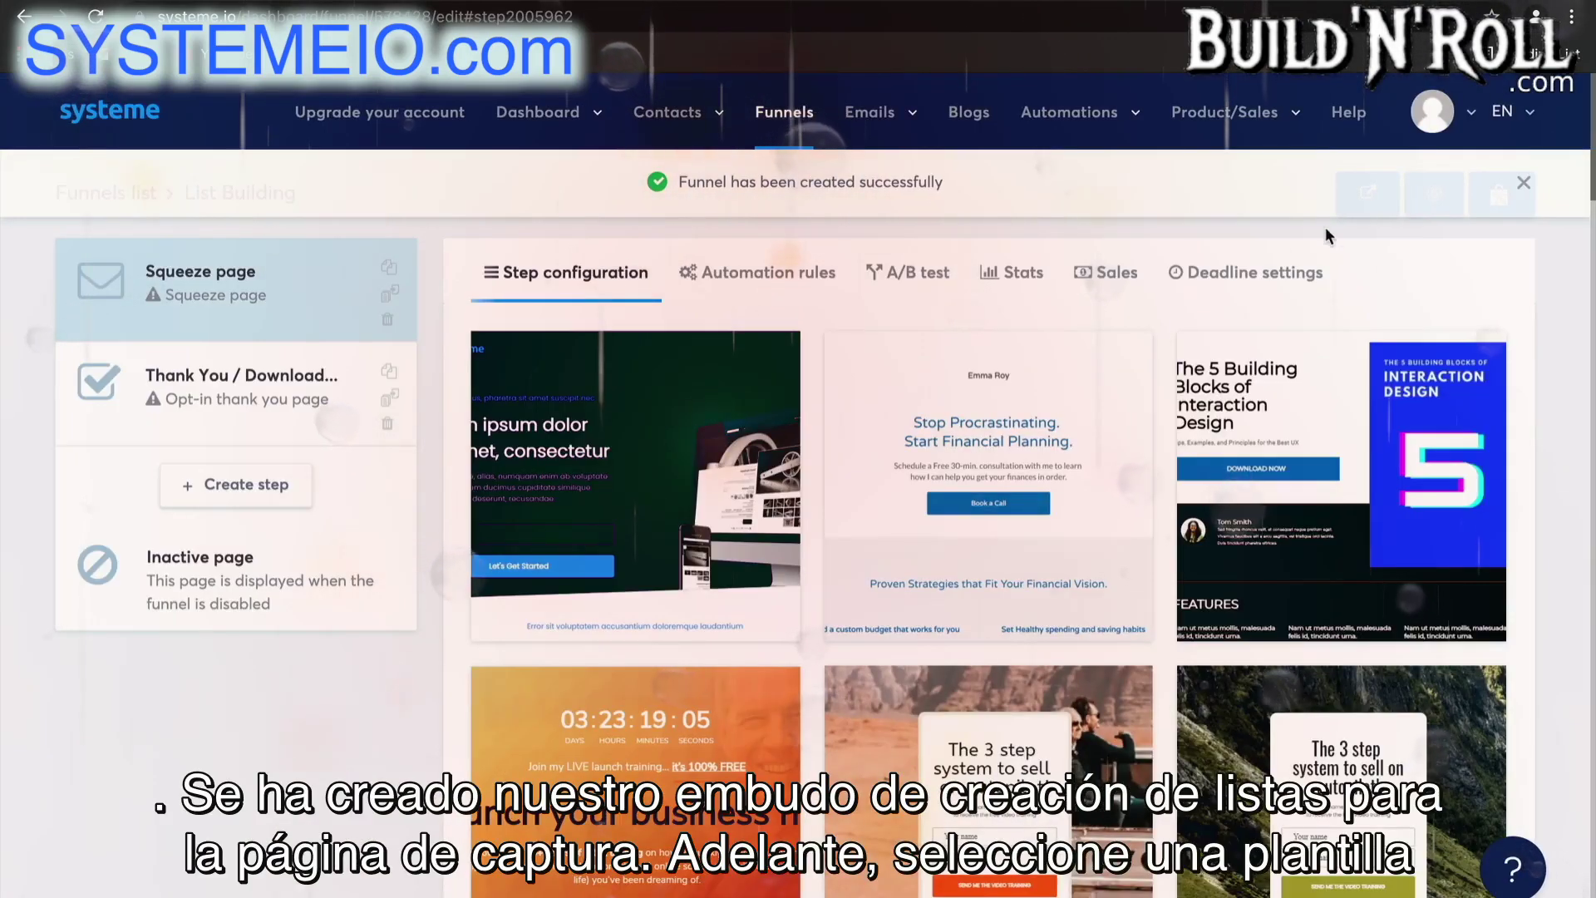
Choose a squeeze page template and the thumbs-up template for the Thank You step
left_click(1524, 183)
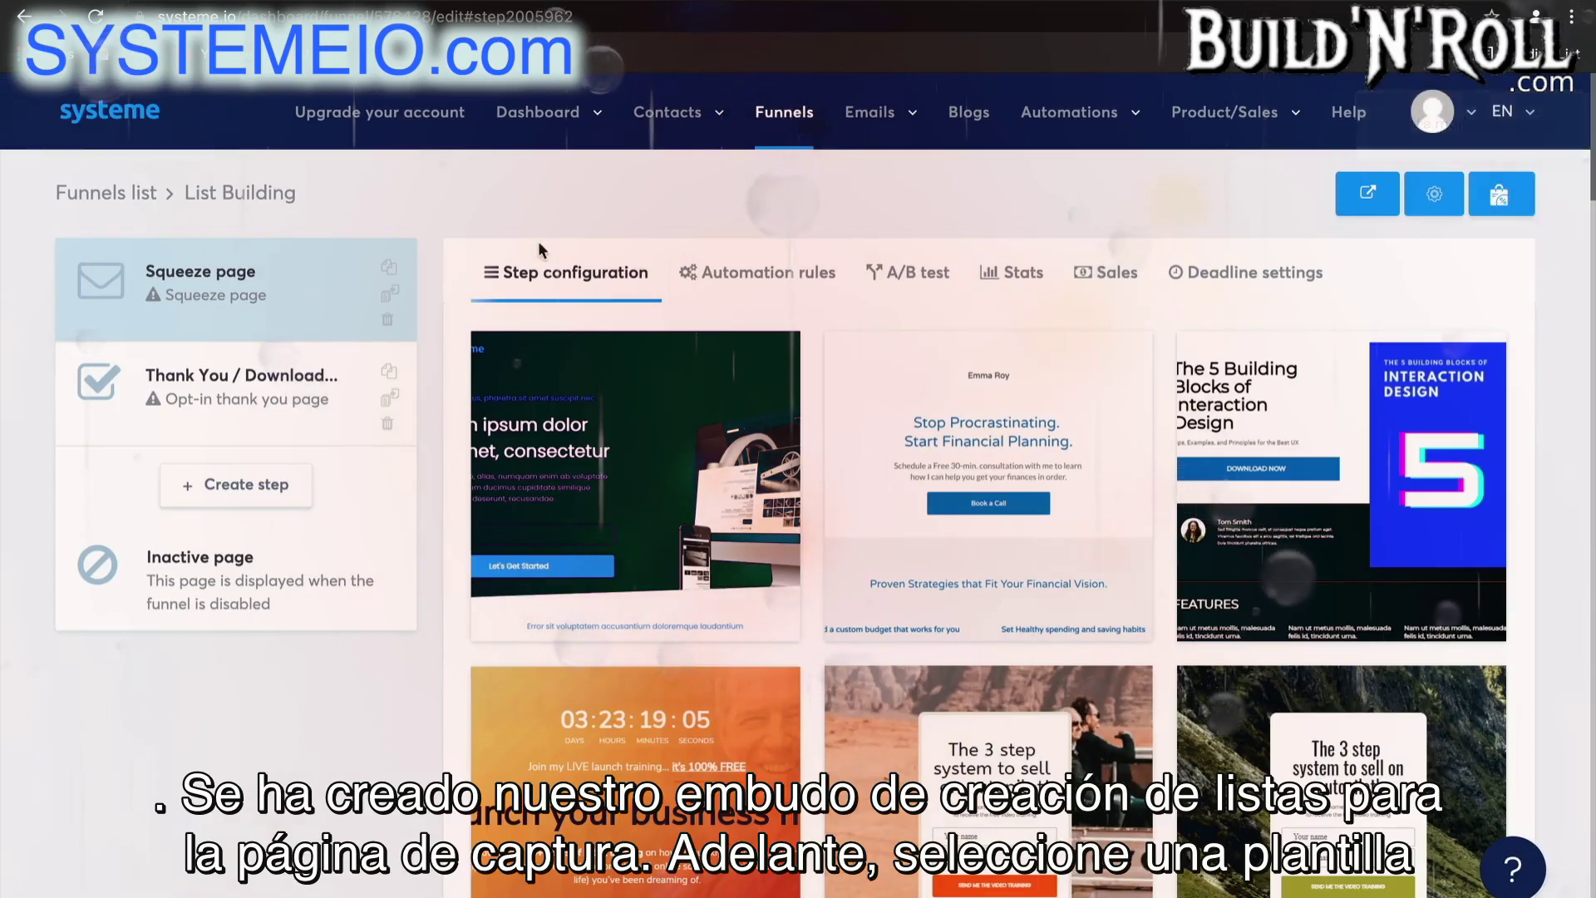
scroll(1236, 558, "down", 10)
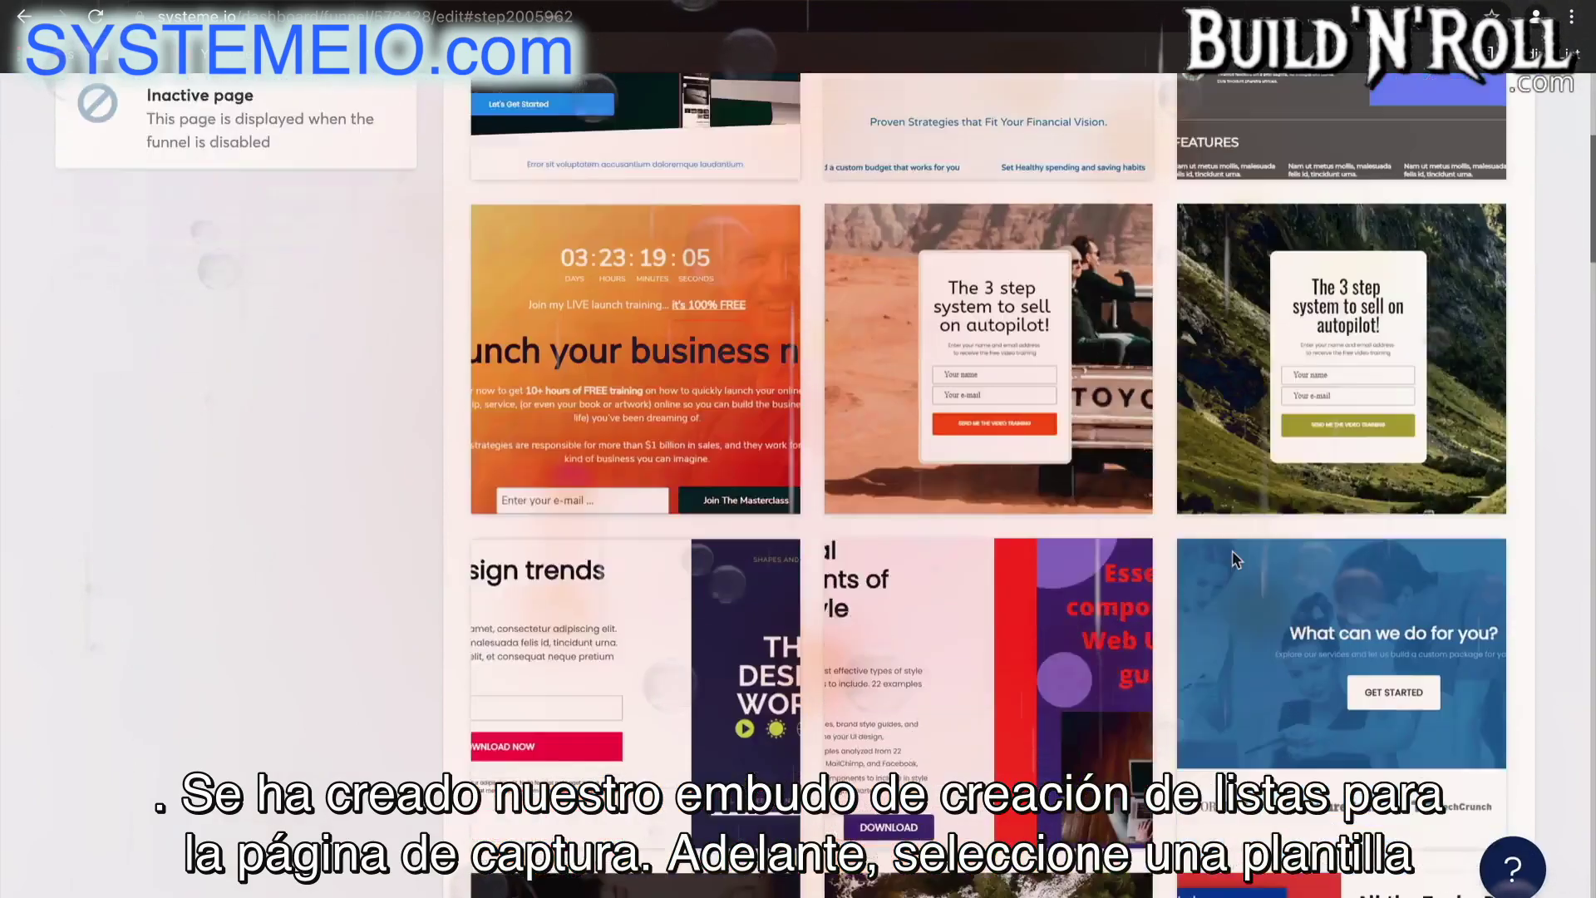
scroll(1236, 557, "down", 20)
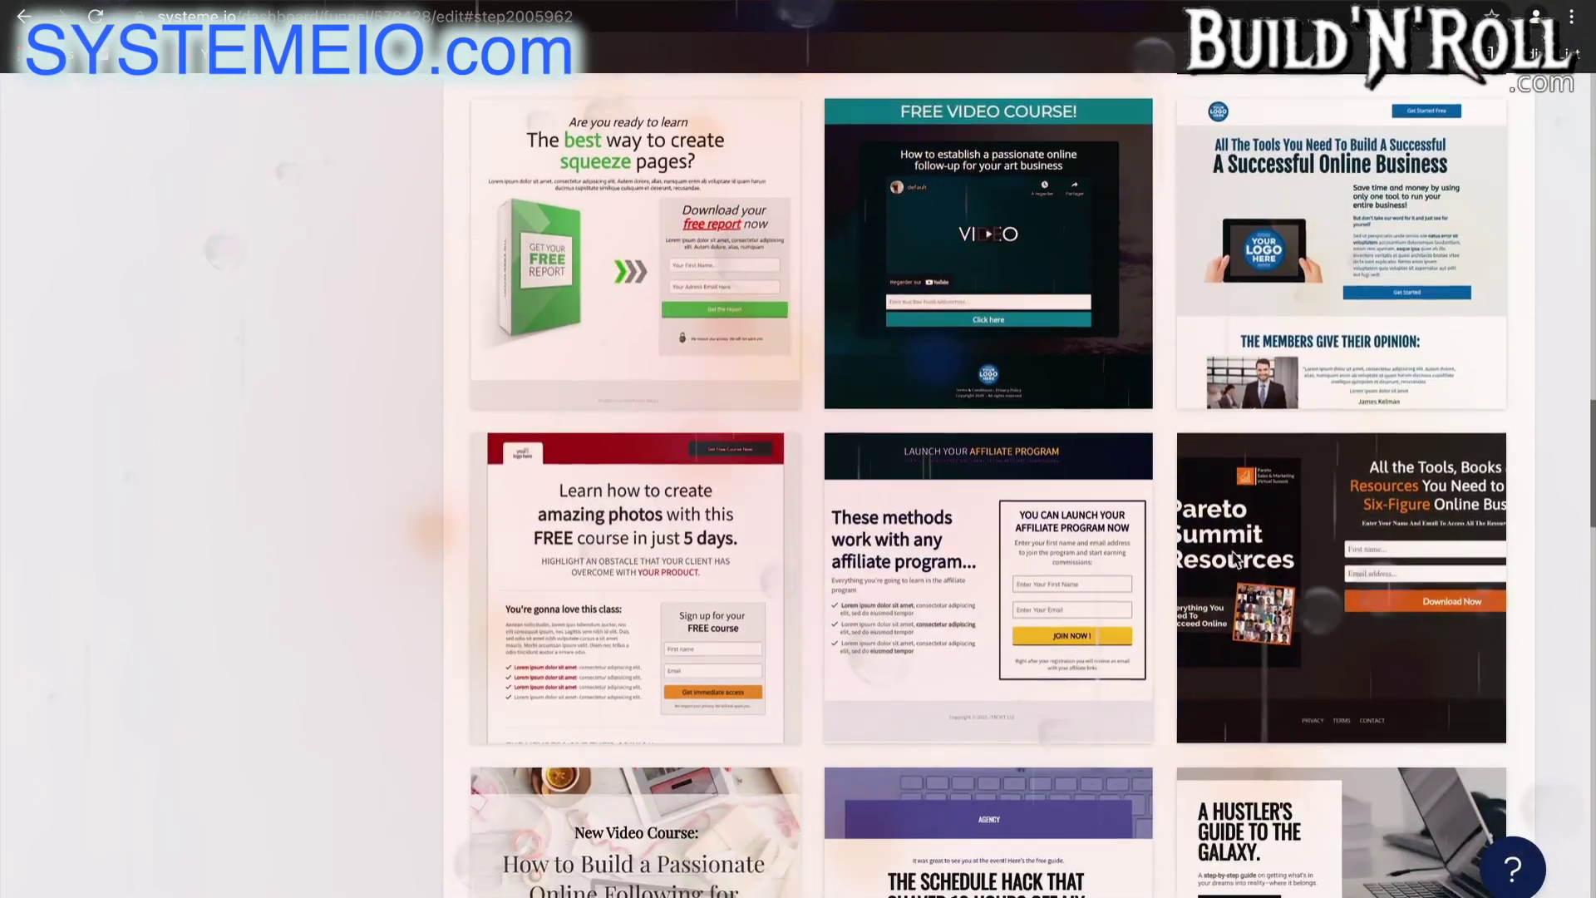
scroll(1232, 550, "down", 15)
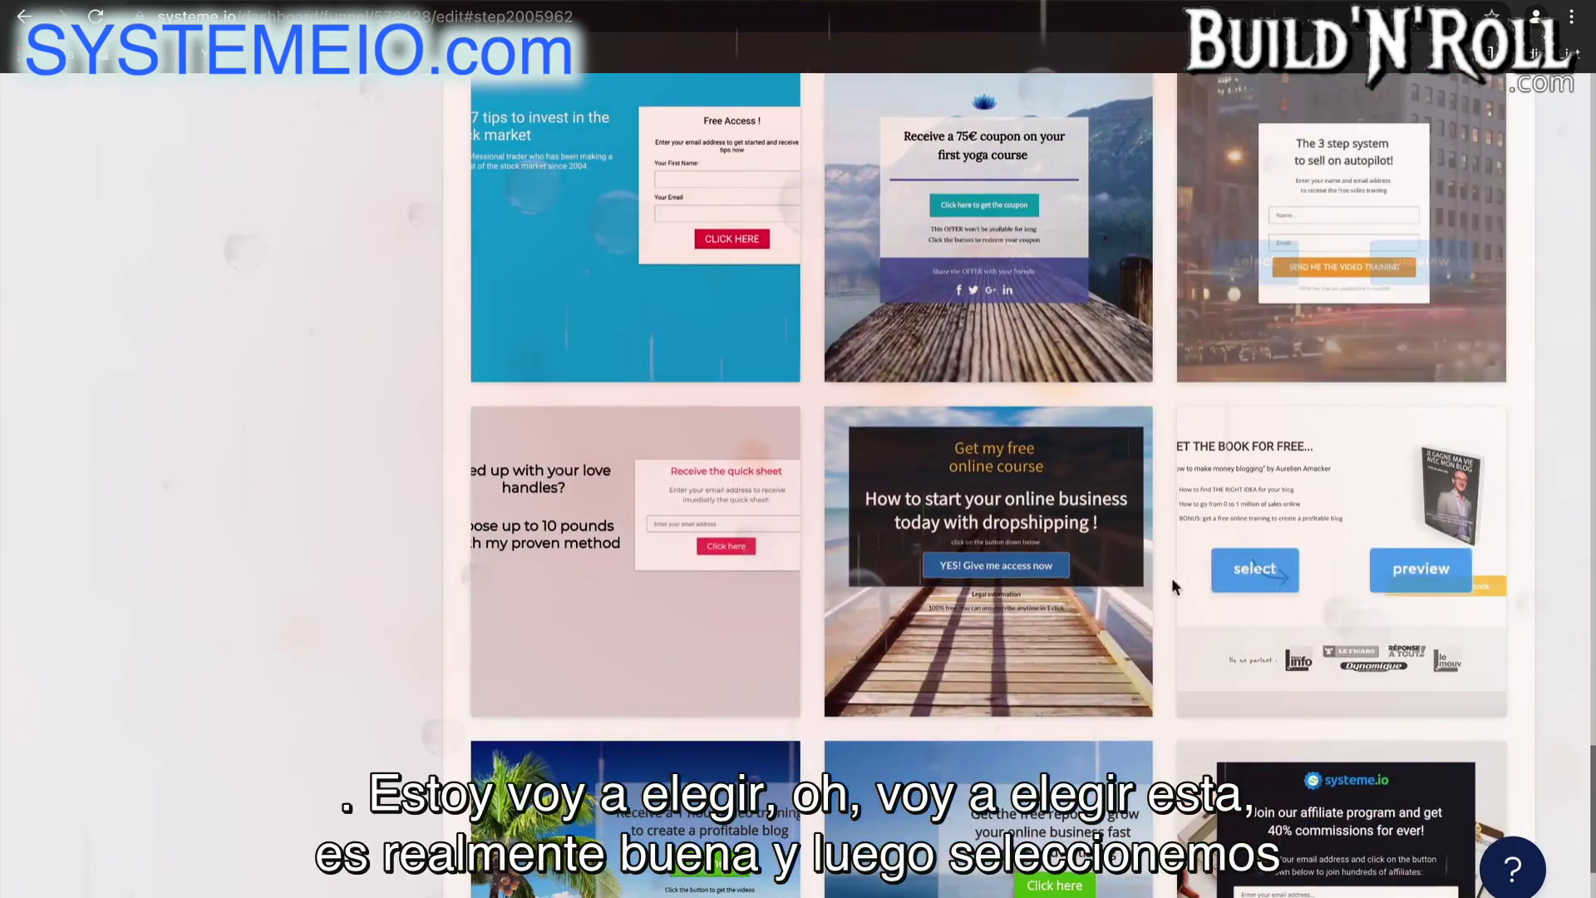
mouse_move(935, 597)
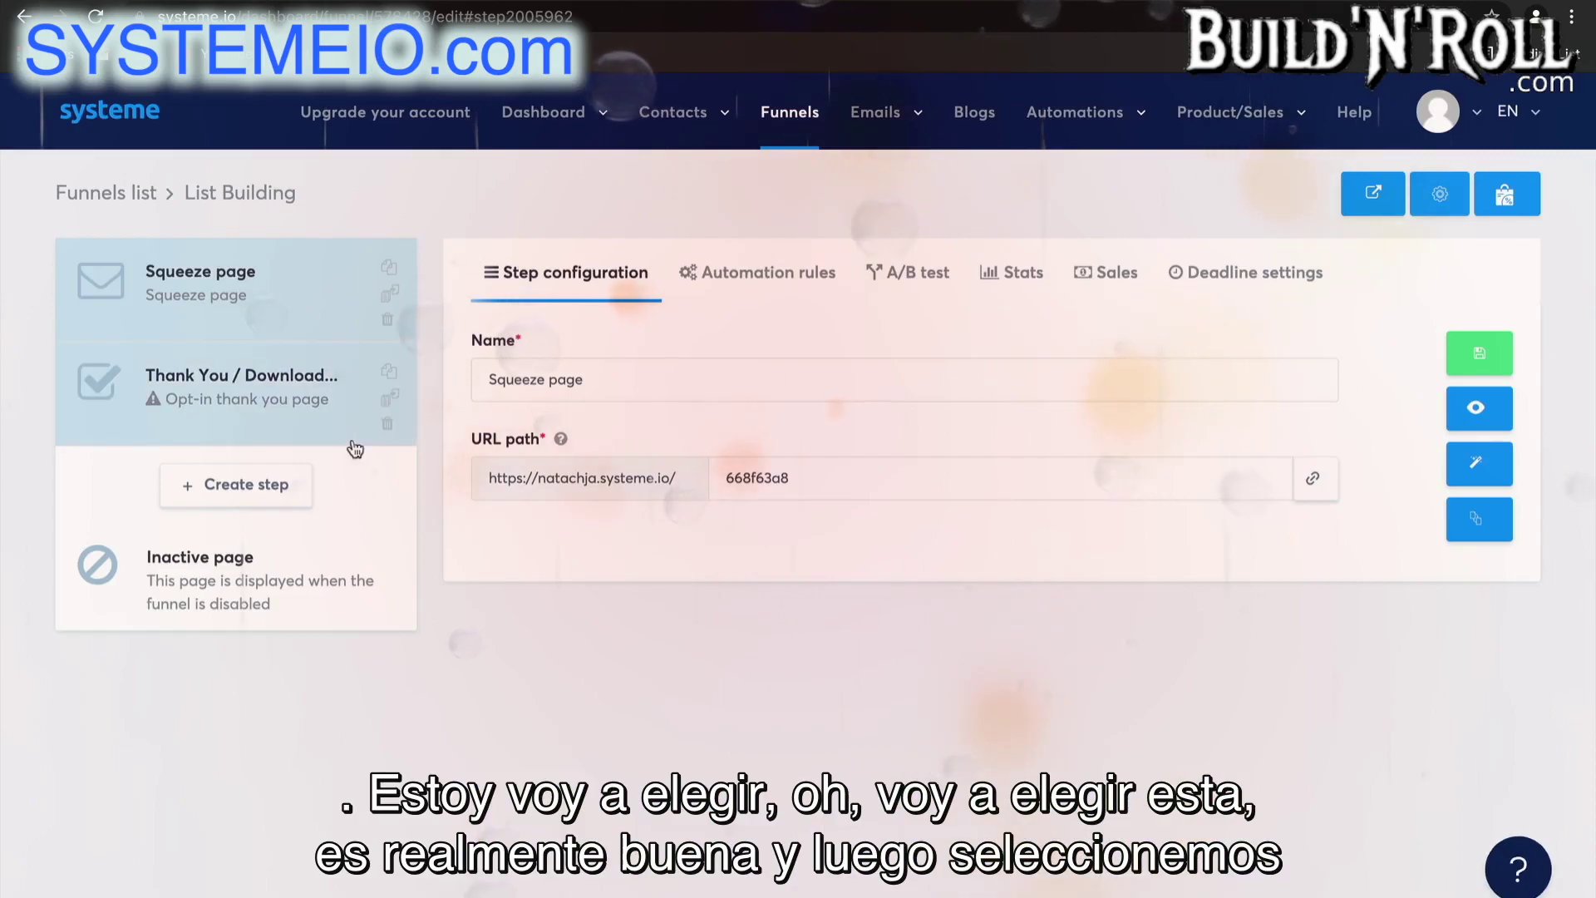
left_click(290, 413)
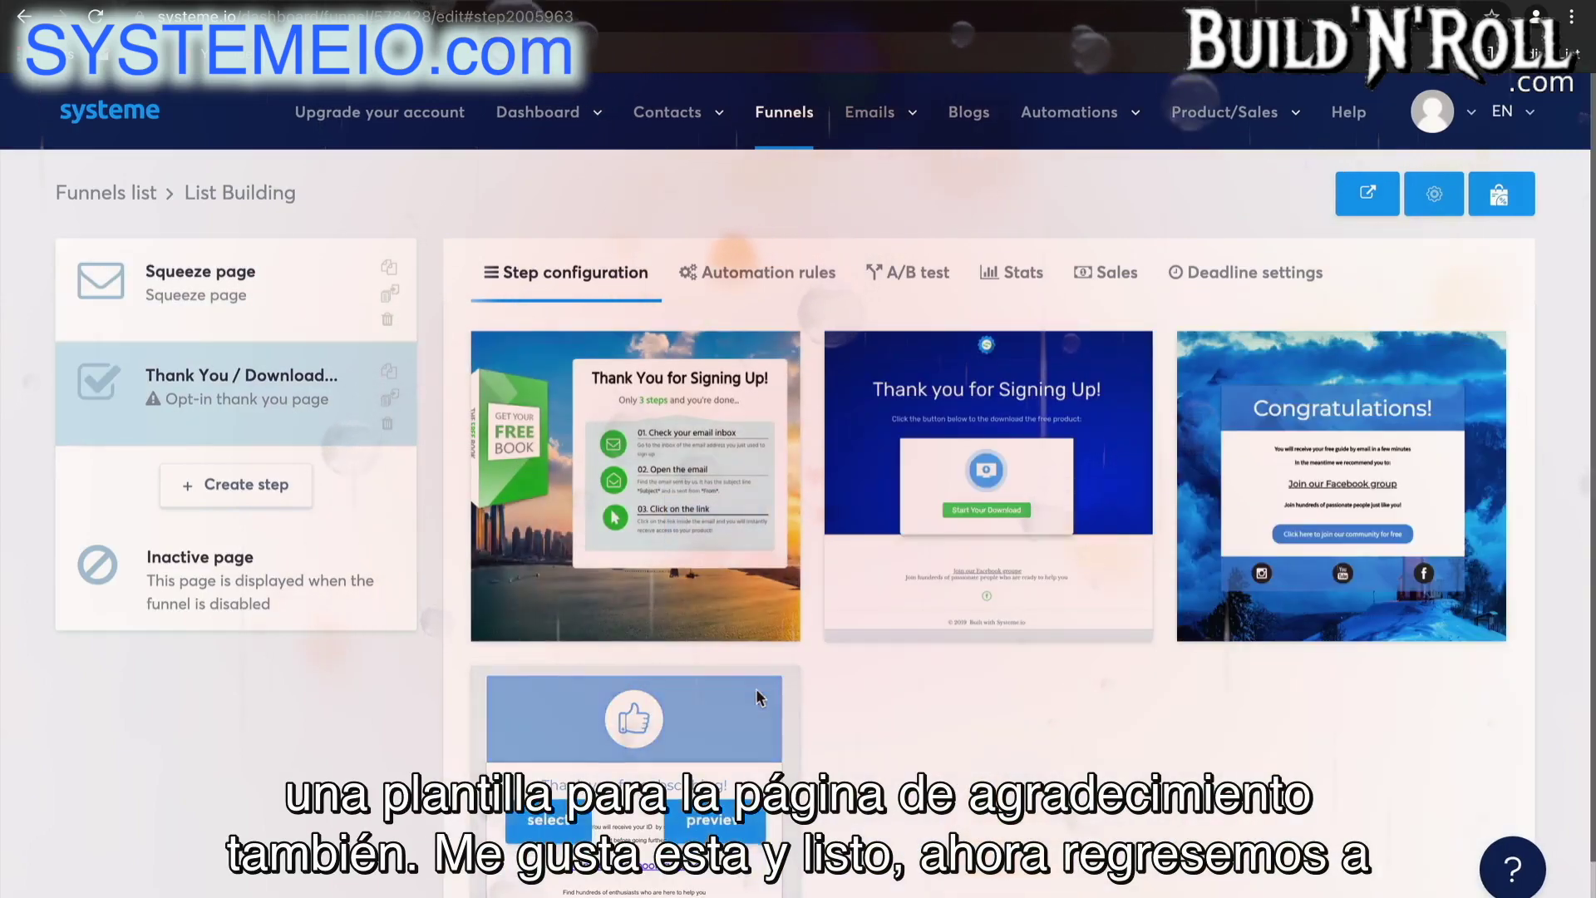
left_click(559, 830)
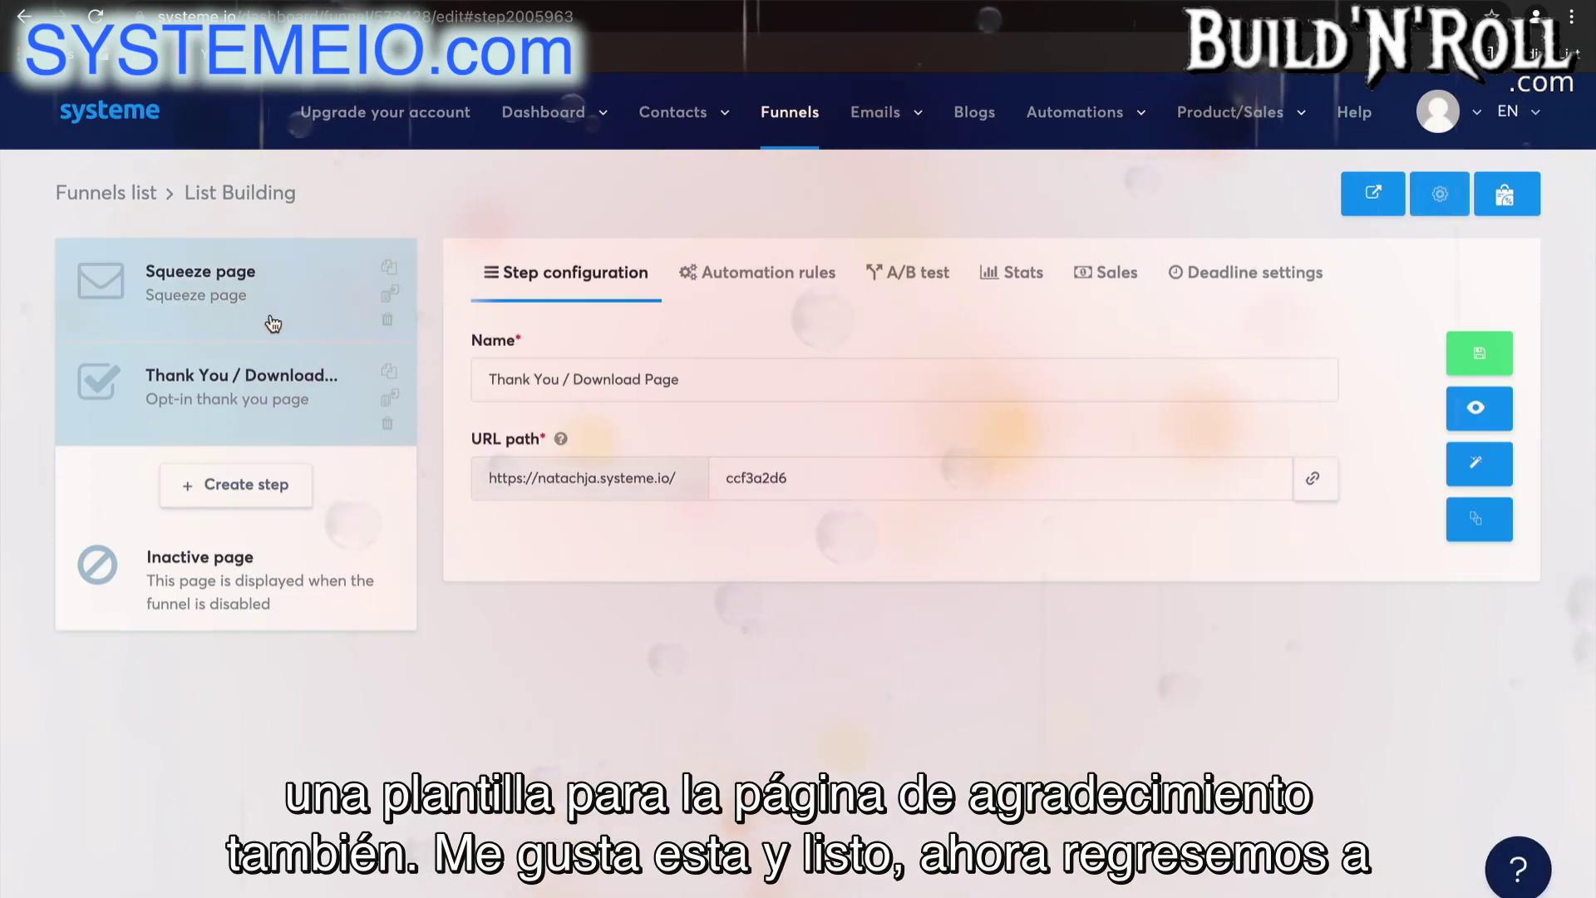
left_click(274, 324)
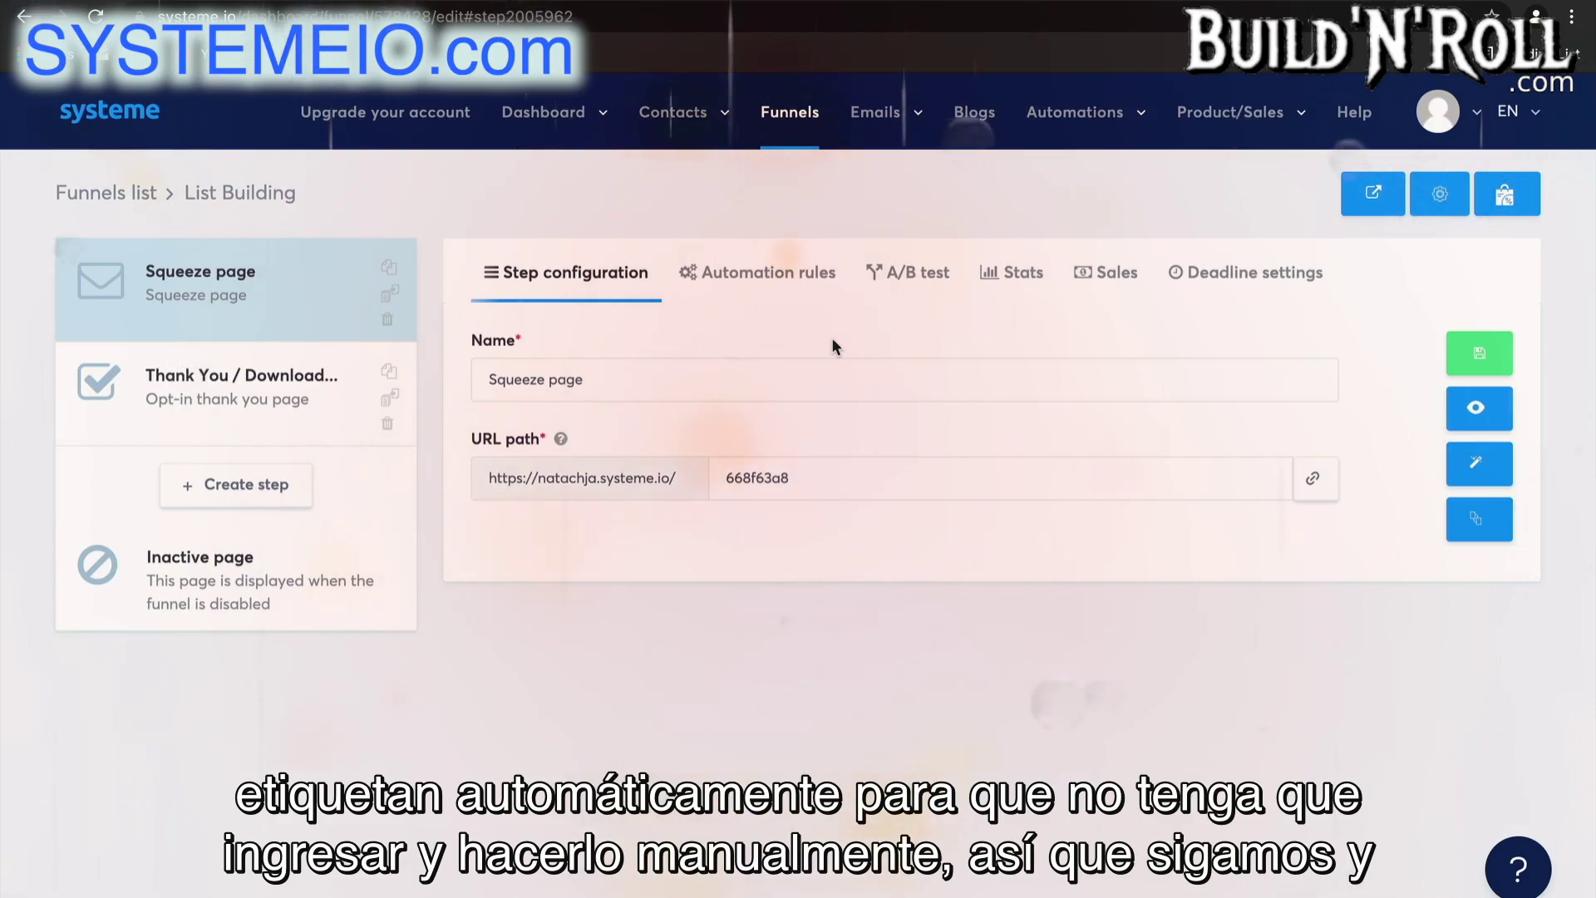
Add a Funnel step form subscribed rule on the squeeze page that adds the Blog - leads tag
left_click(805, 282)
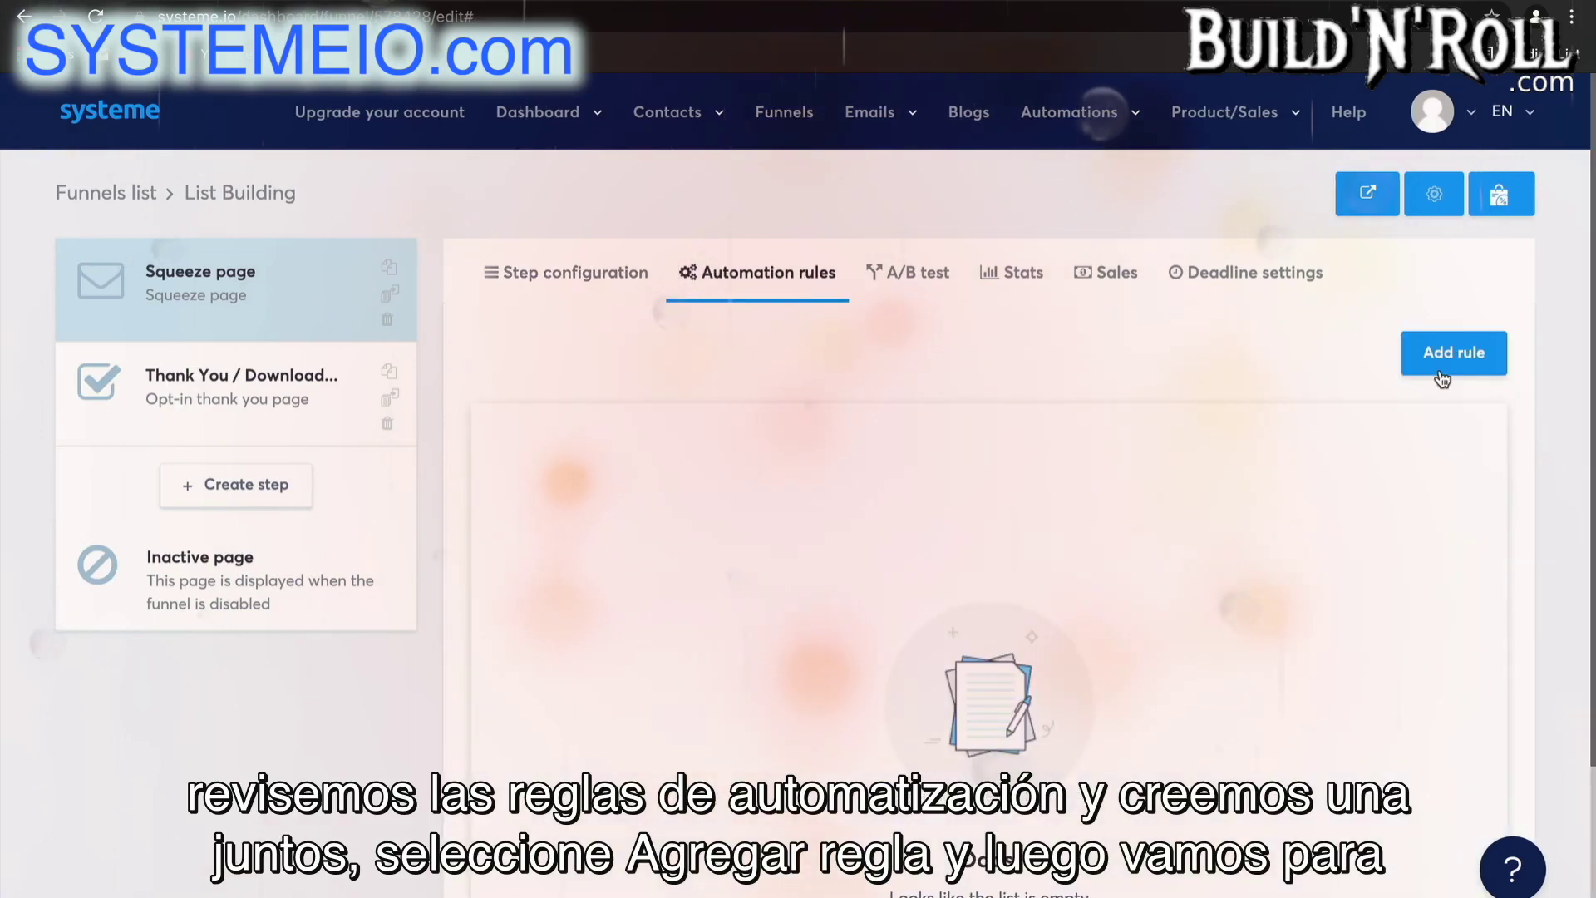
left_click(1450, 365)
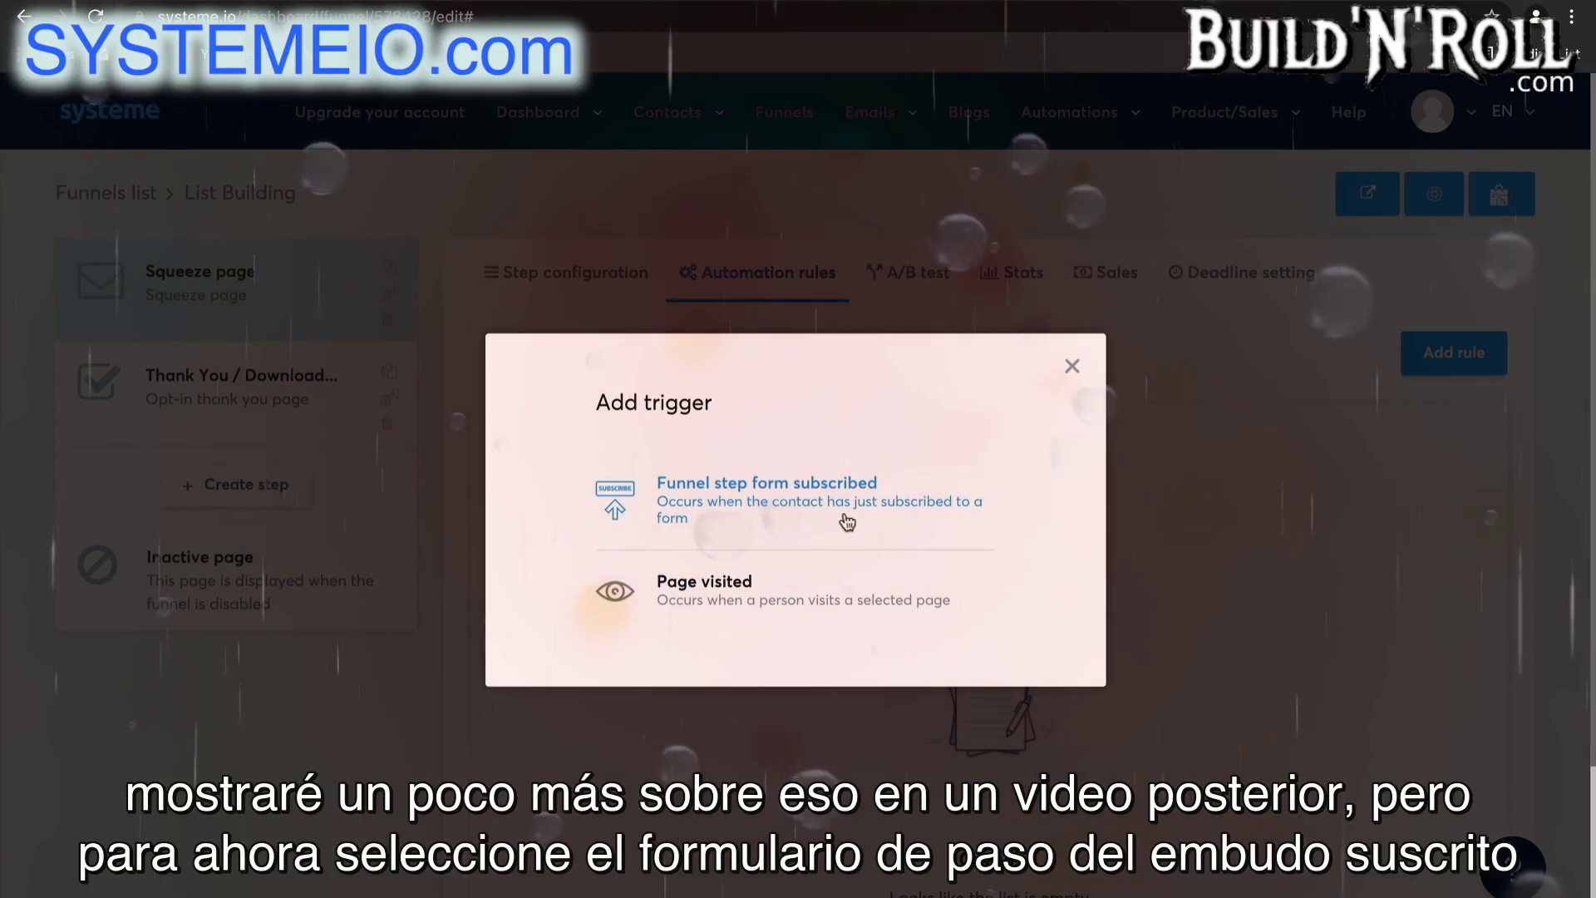
left_click(812, 505)
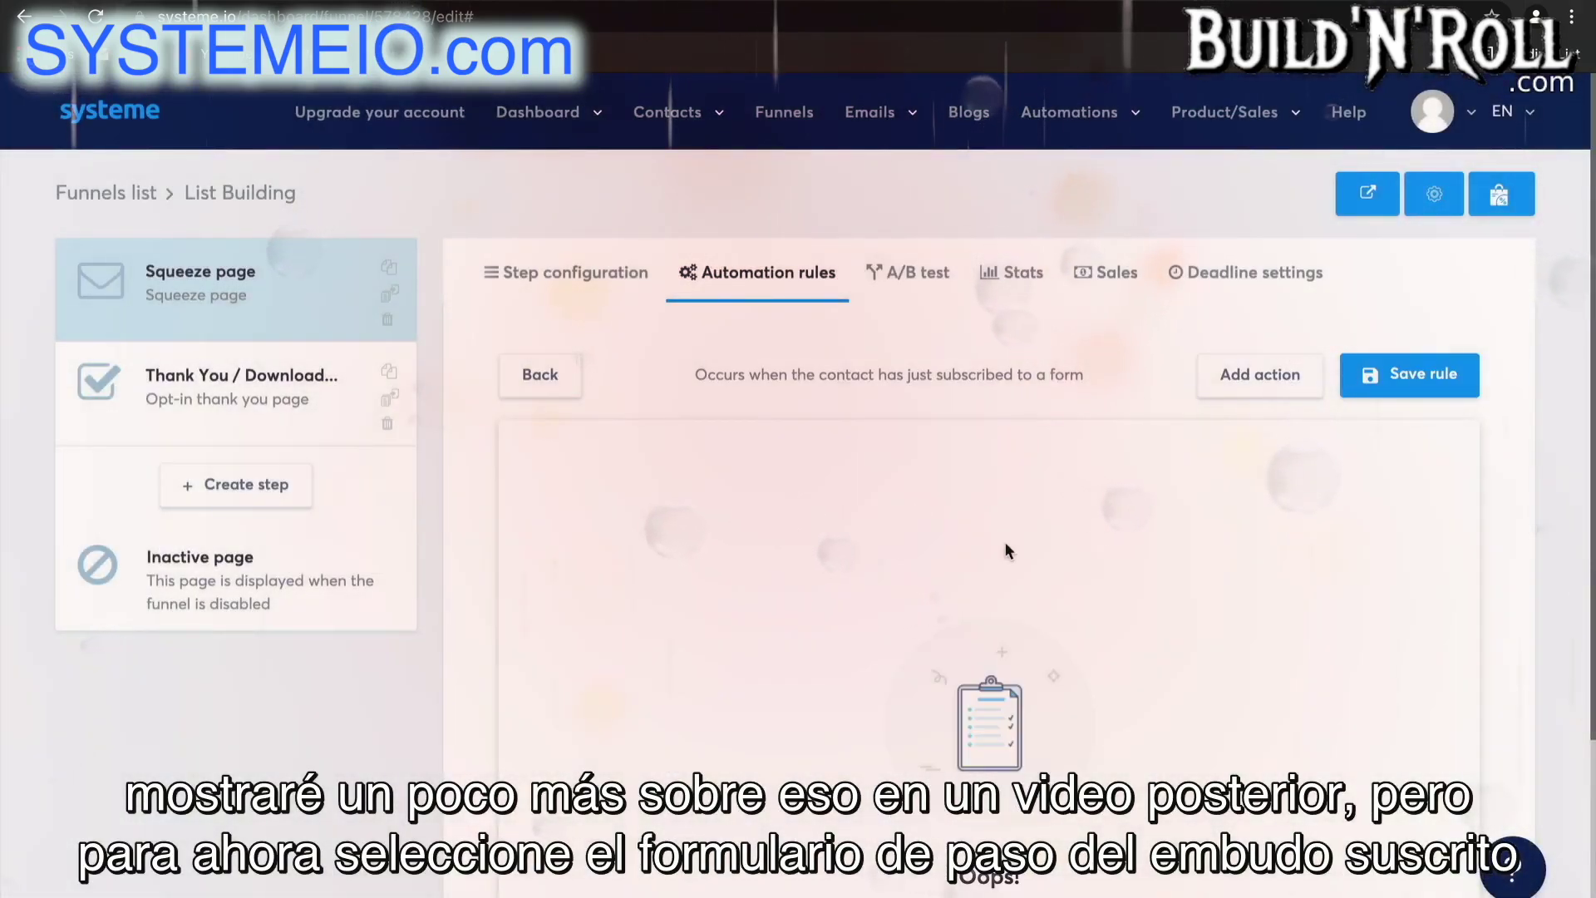
scroll(1006, 542, "down", 1)
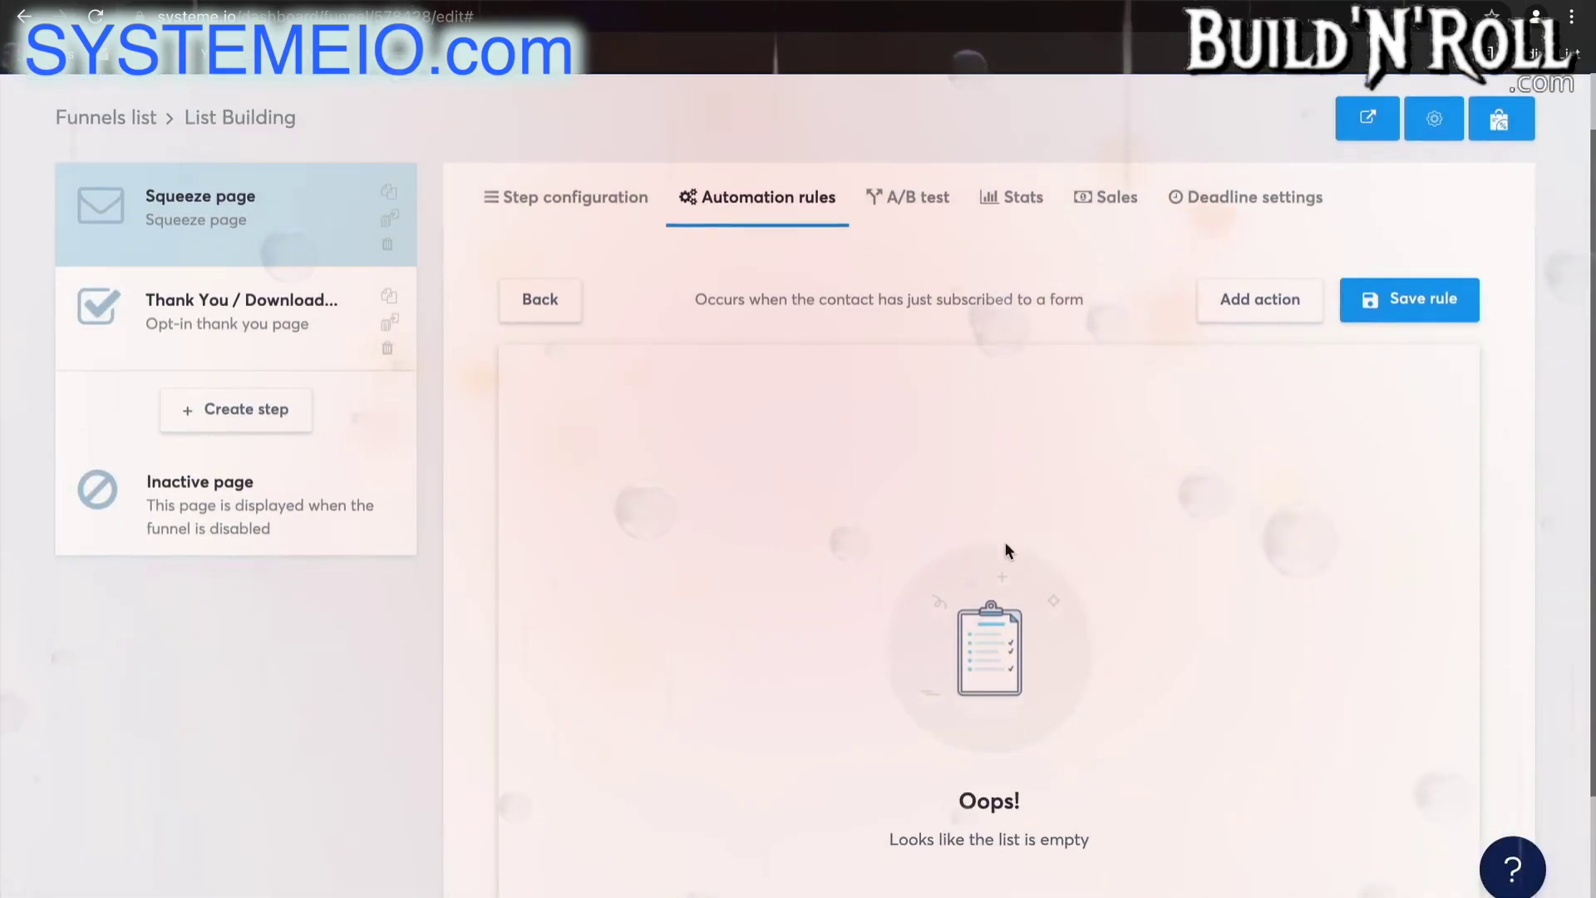
left_click(1260, 319)
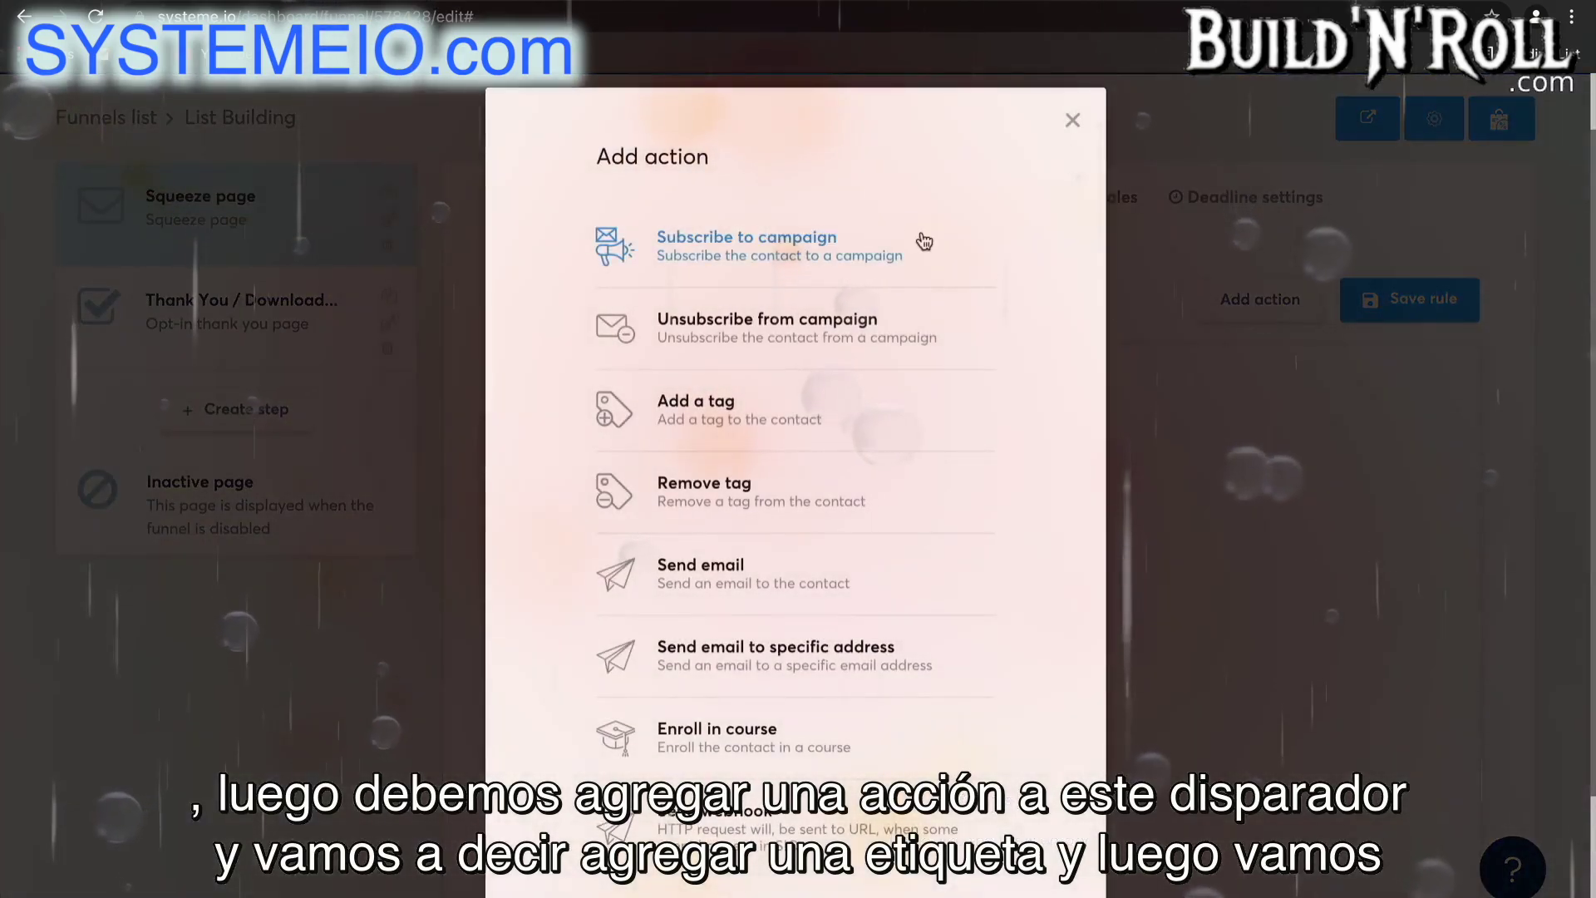
left_click(830, 421)
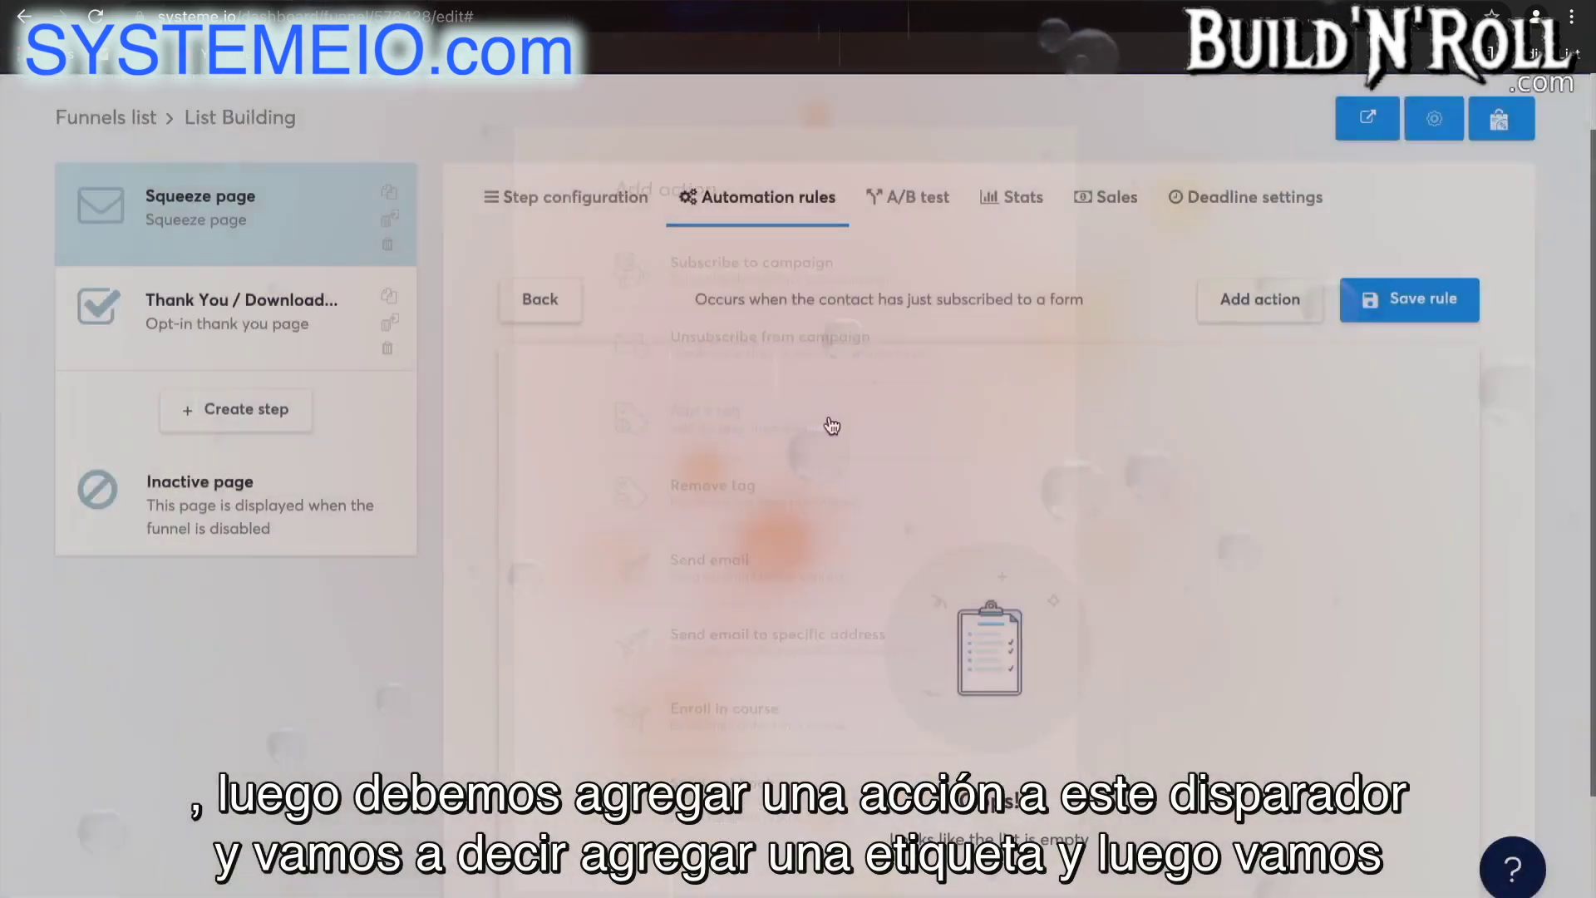
left_click(1036, 524)
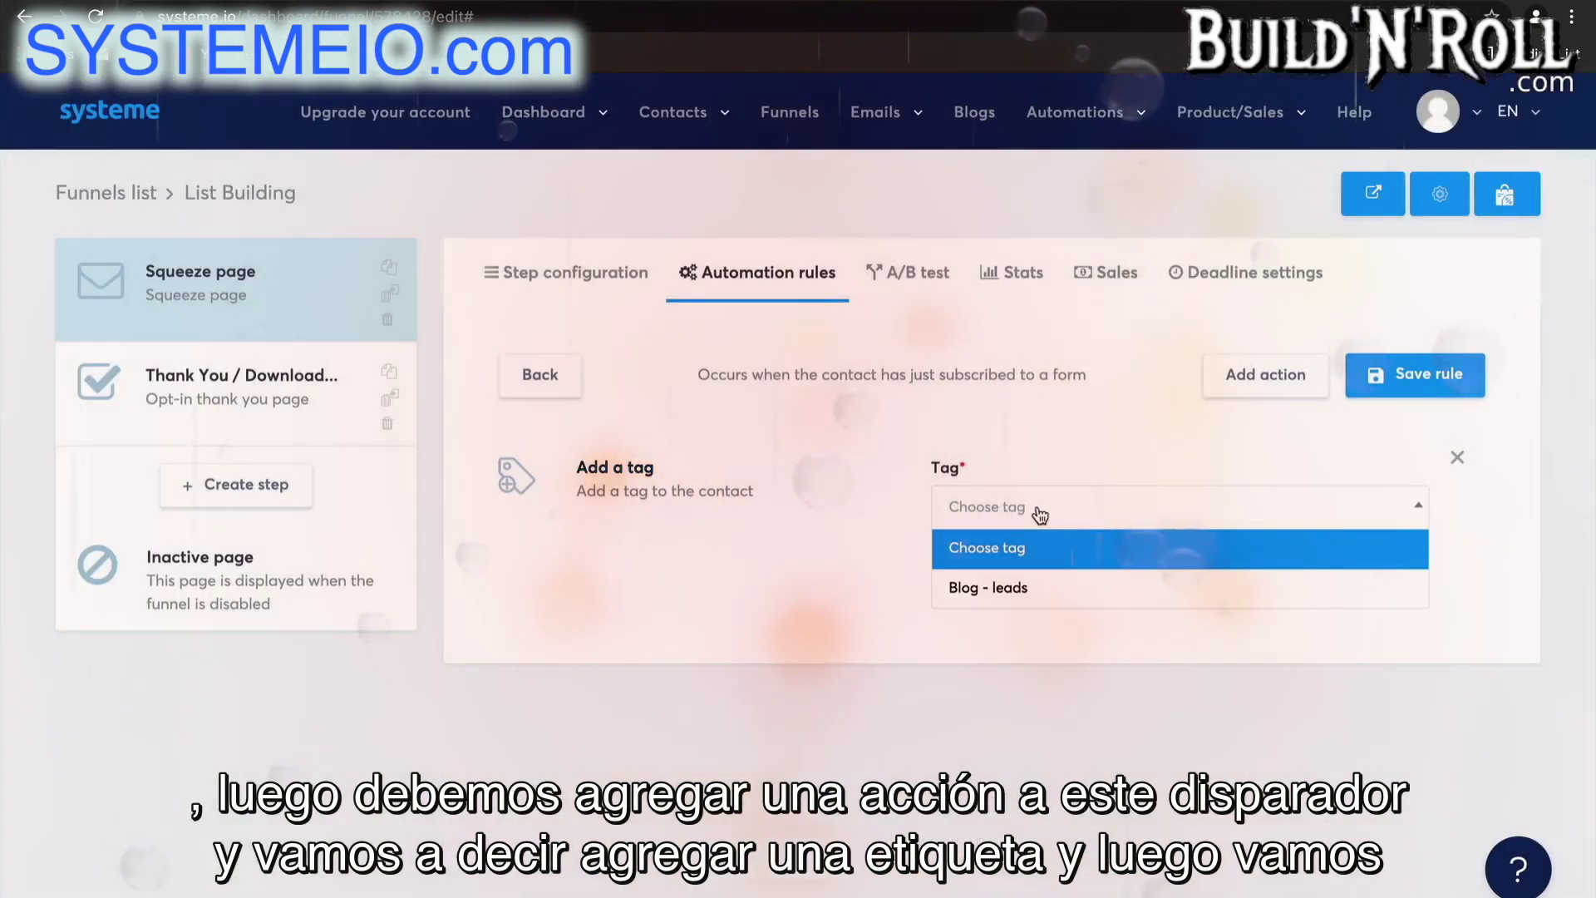
left_click(1045, 597)
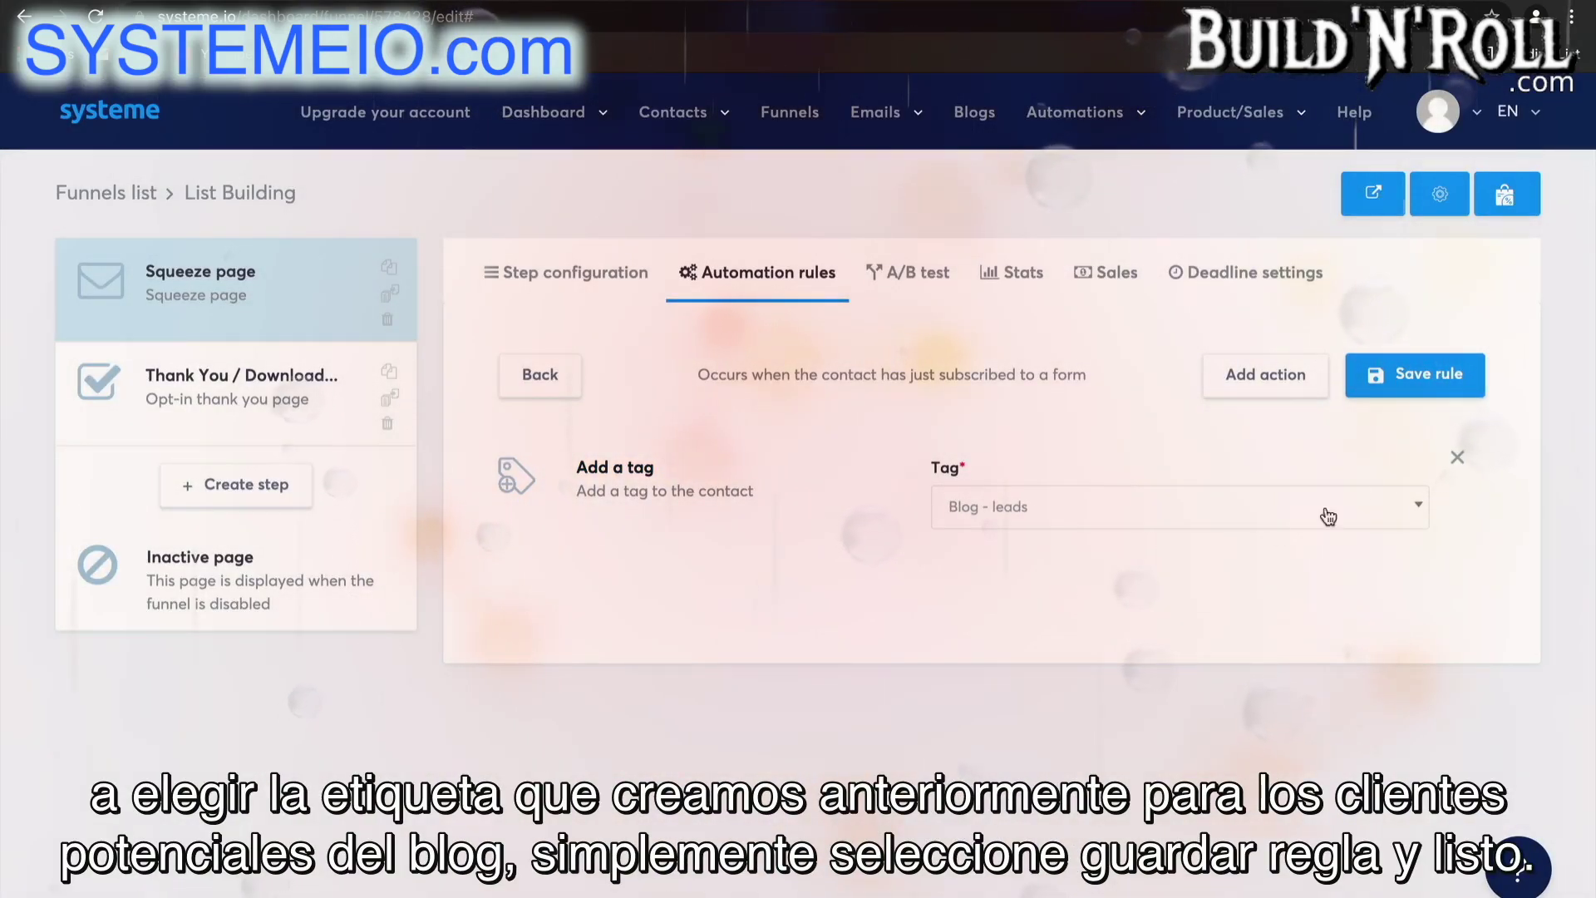
left_click(1389, 376)
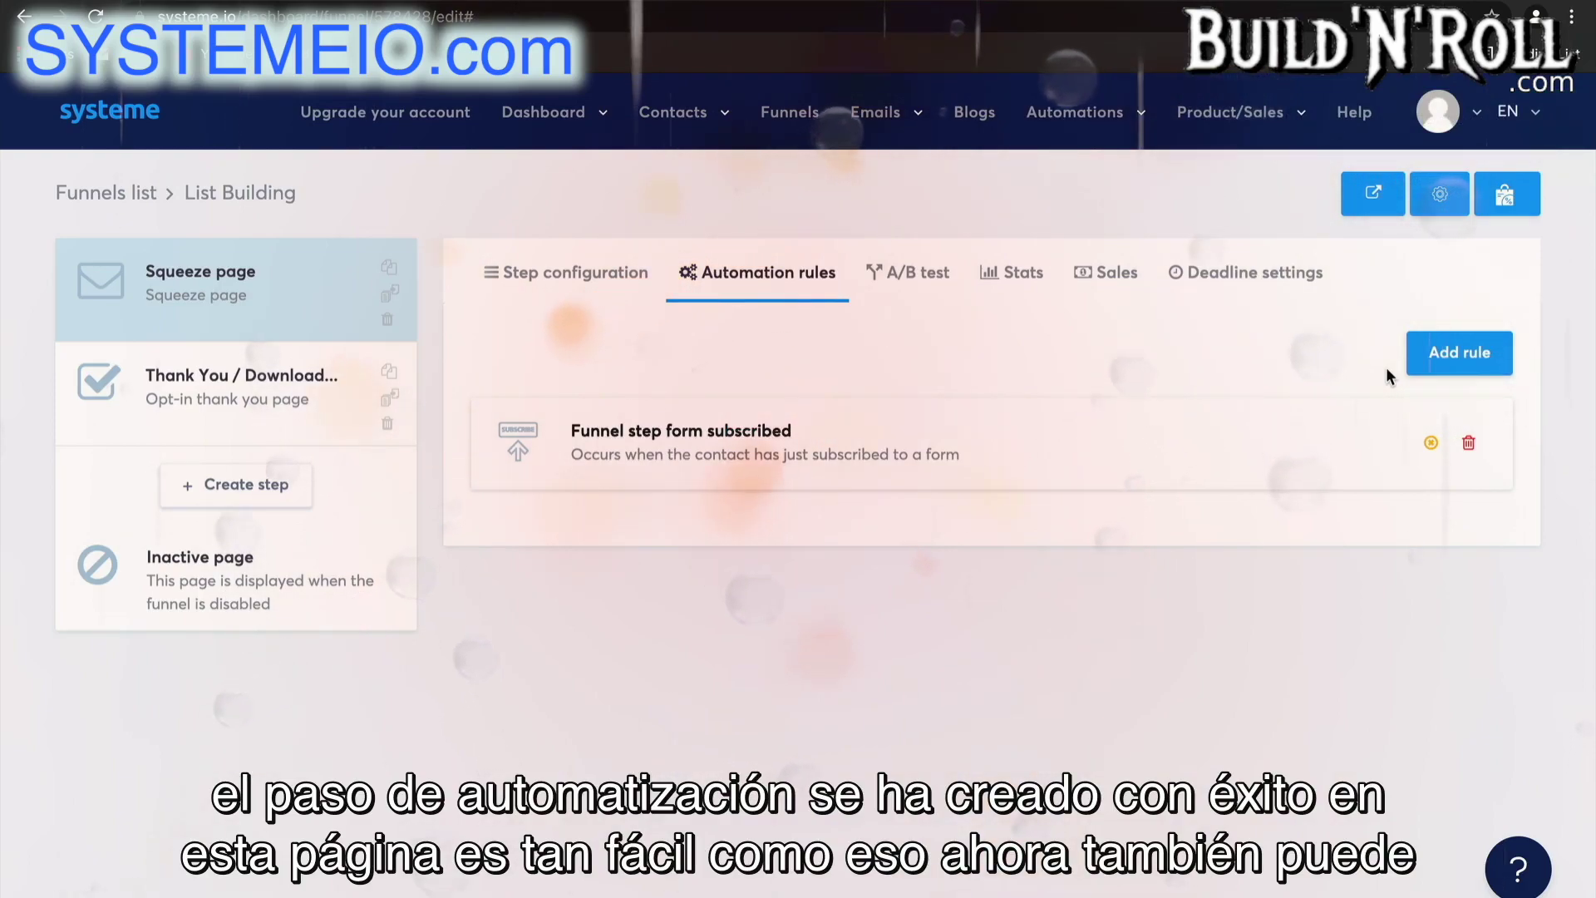
mouse_move(1123, 143)
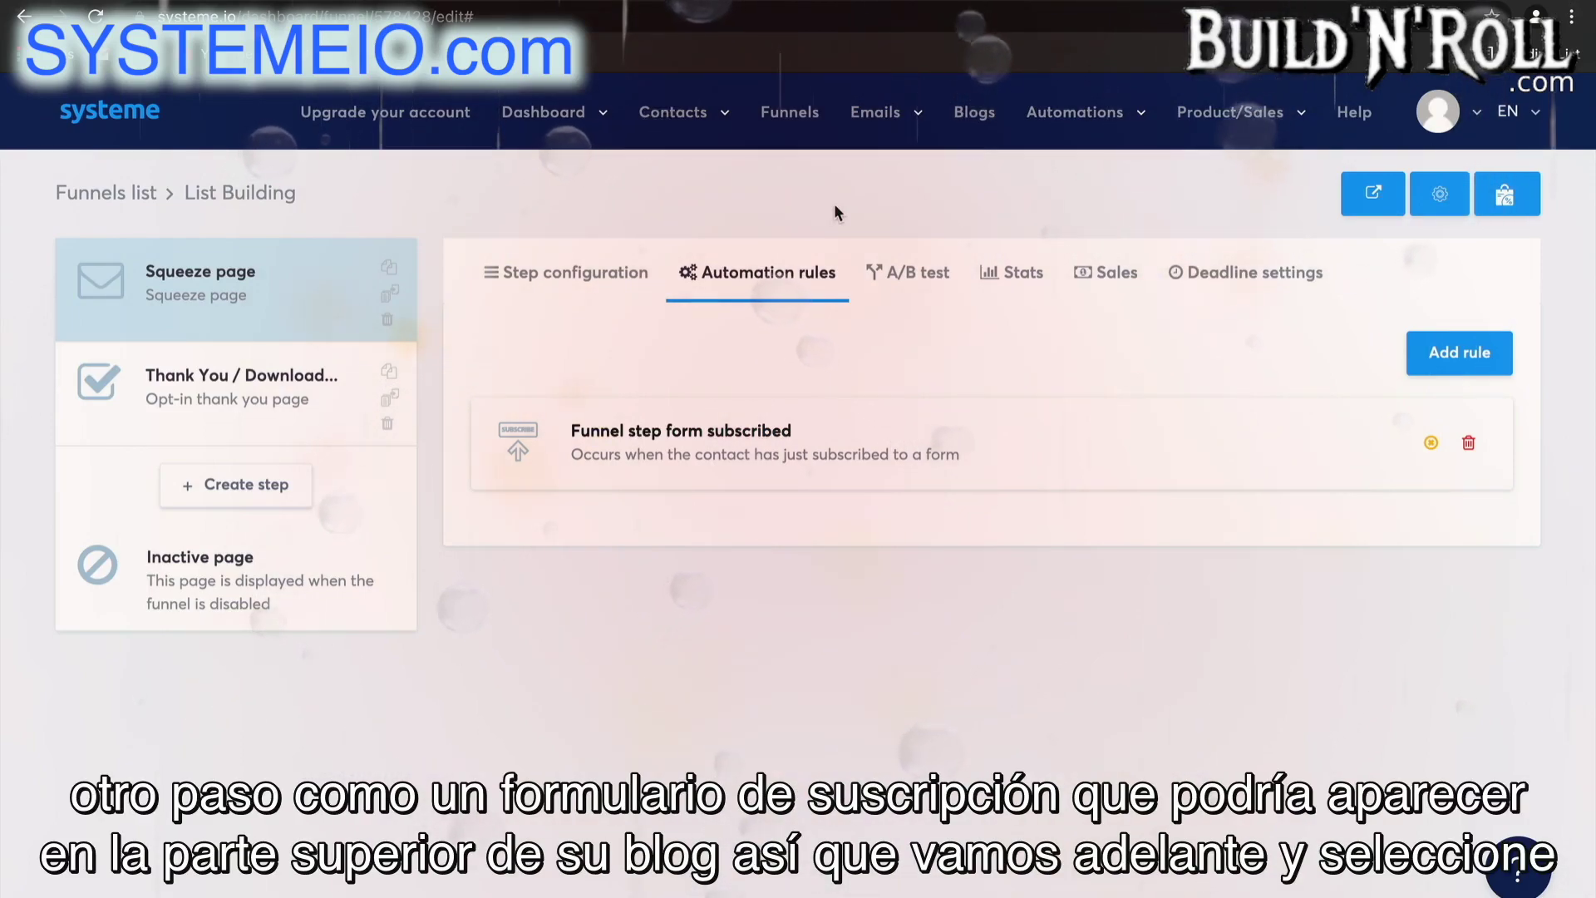
Create an Inline form step named 'Opt in form'
left_click(212, 489)
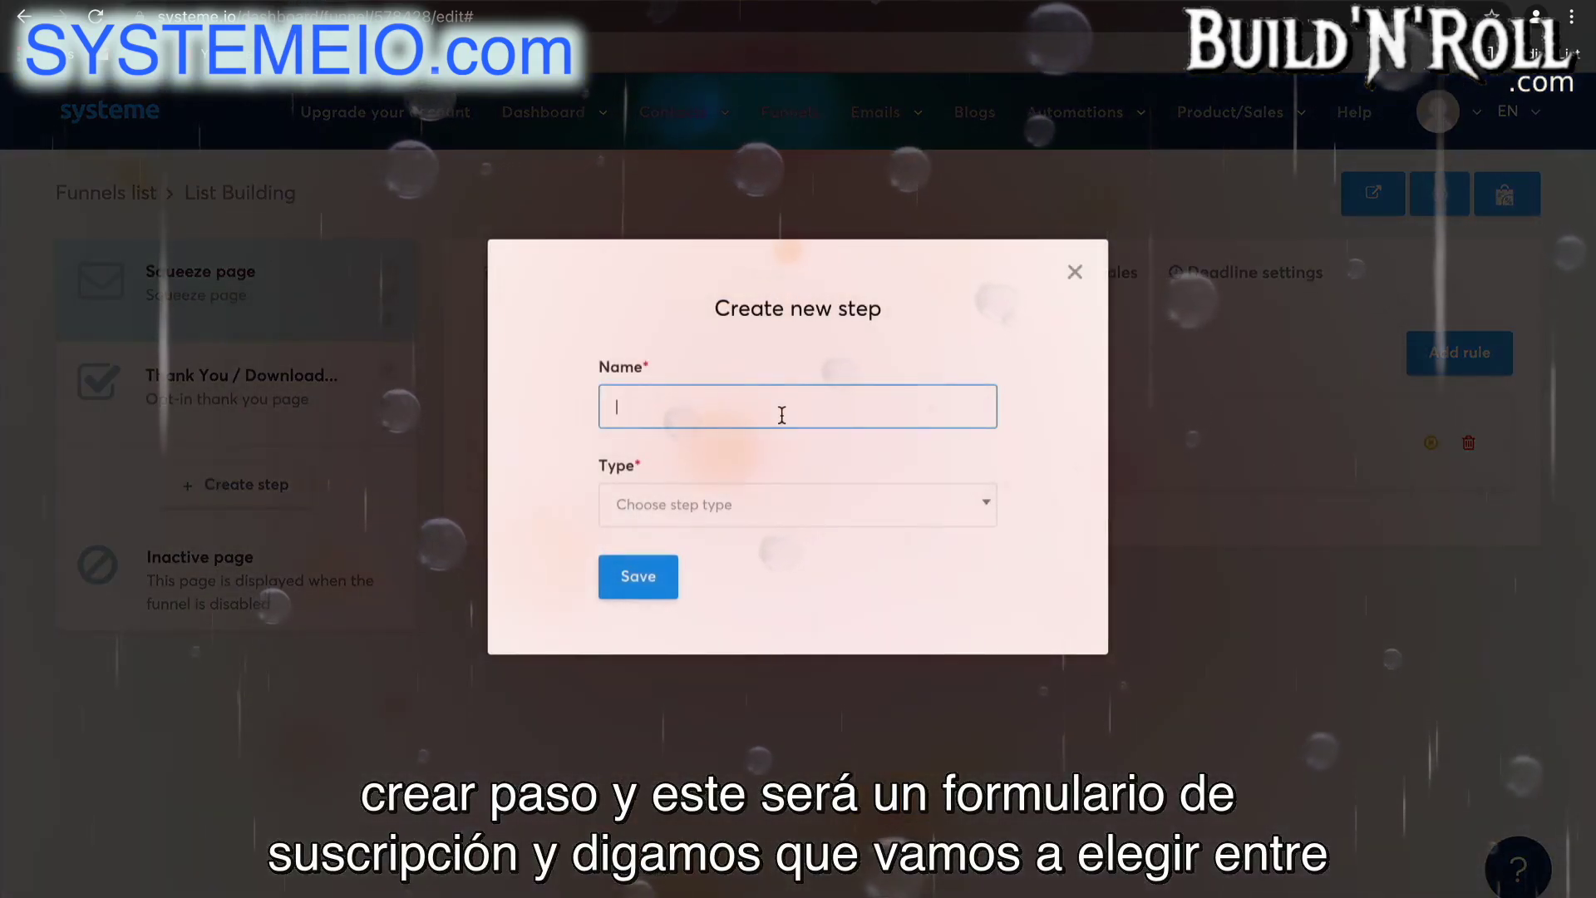
left_click(782, 414)
type("o")
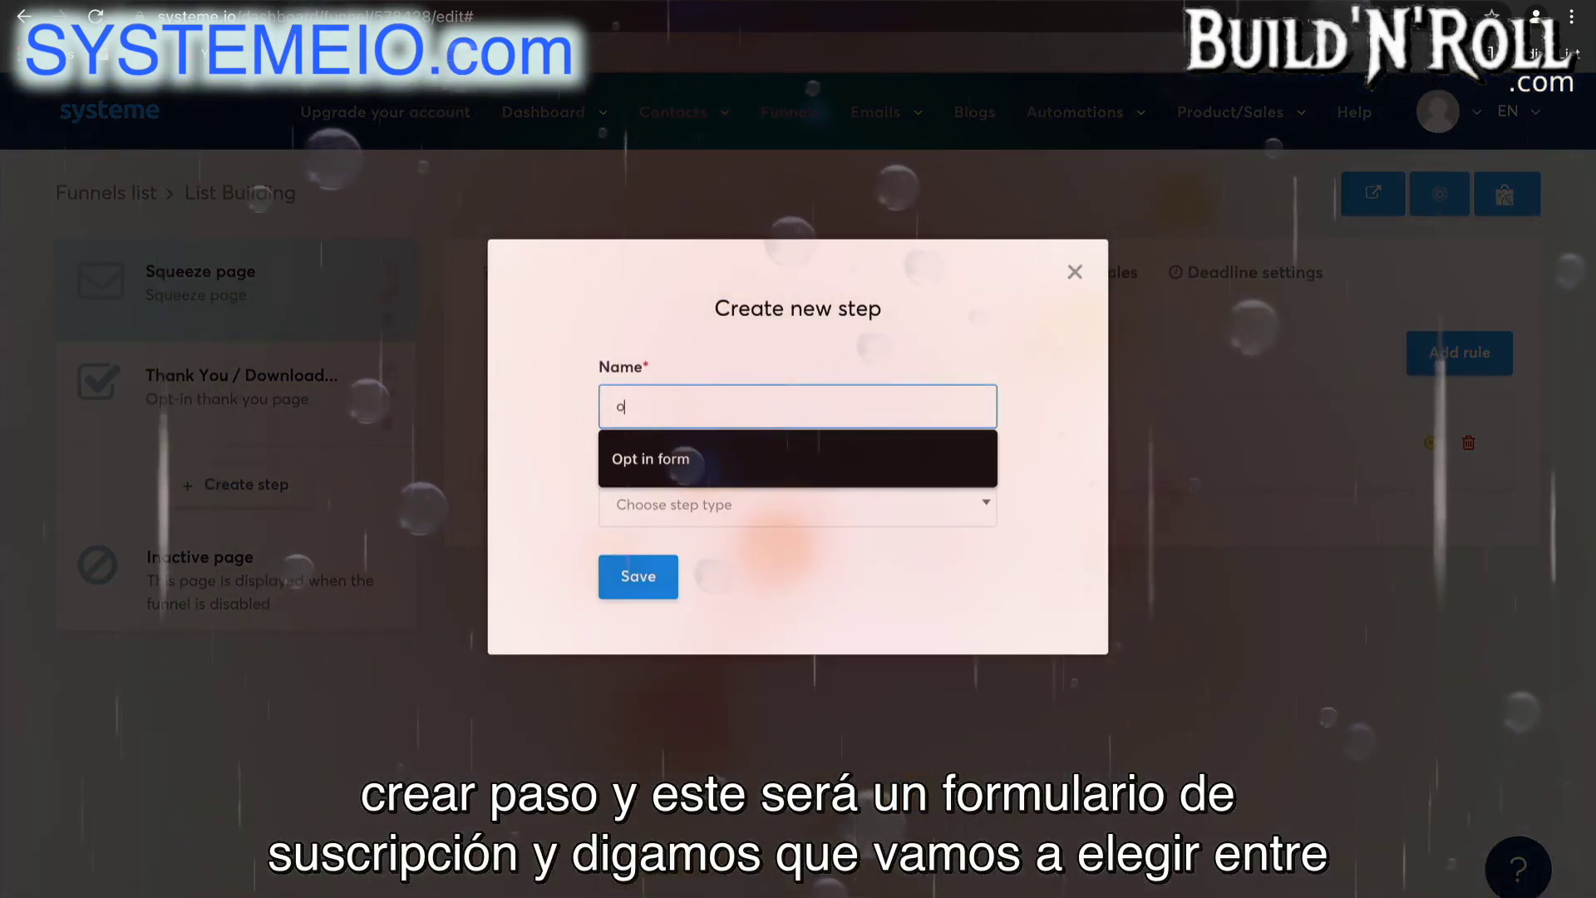
left_click(778, 450)
left_click(790, 517)
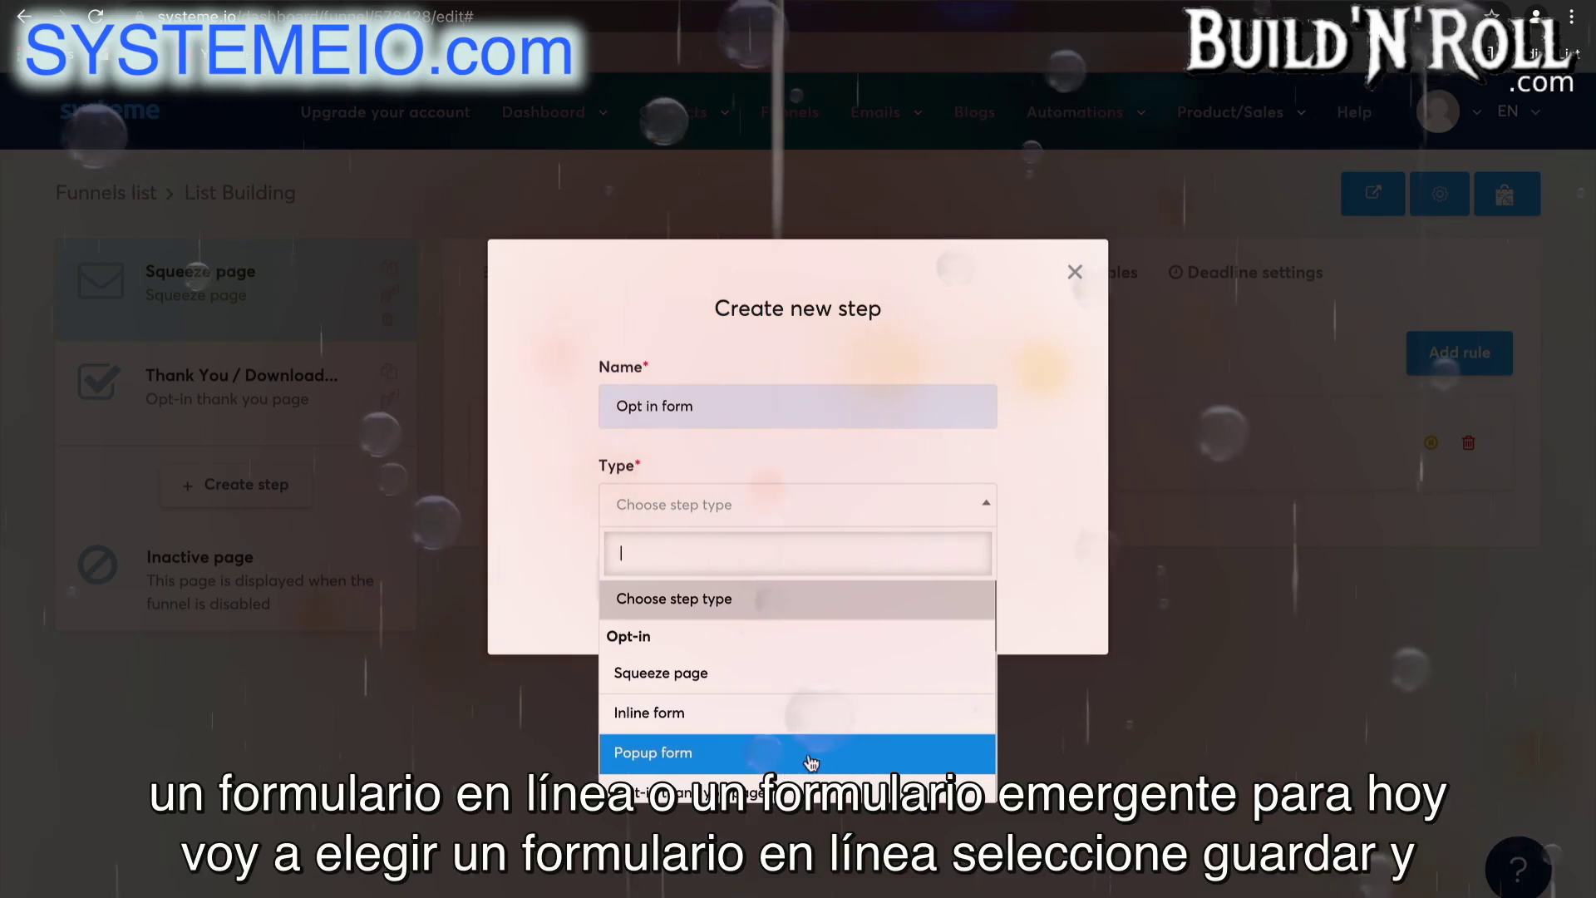
left_click(796, 717)
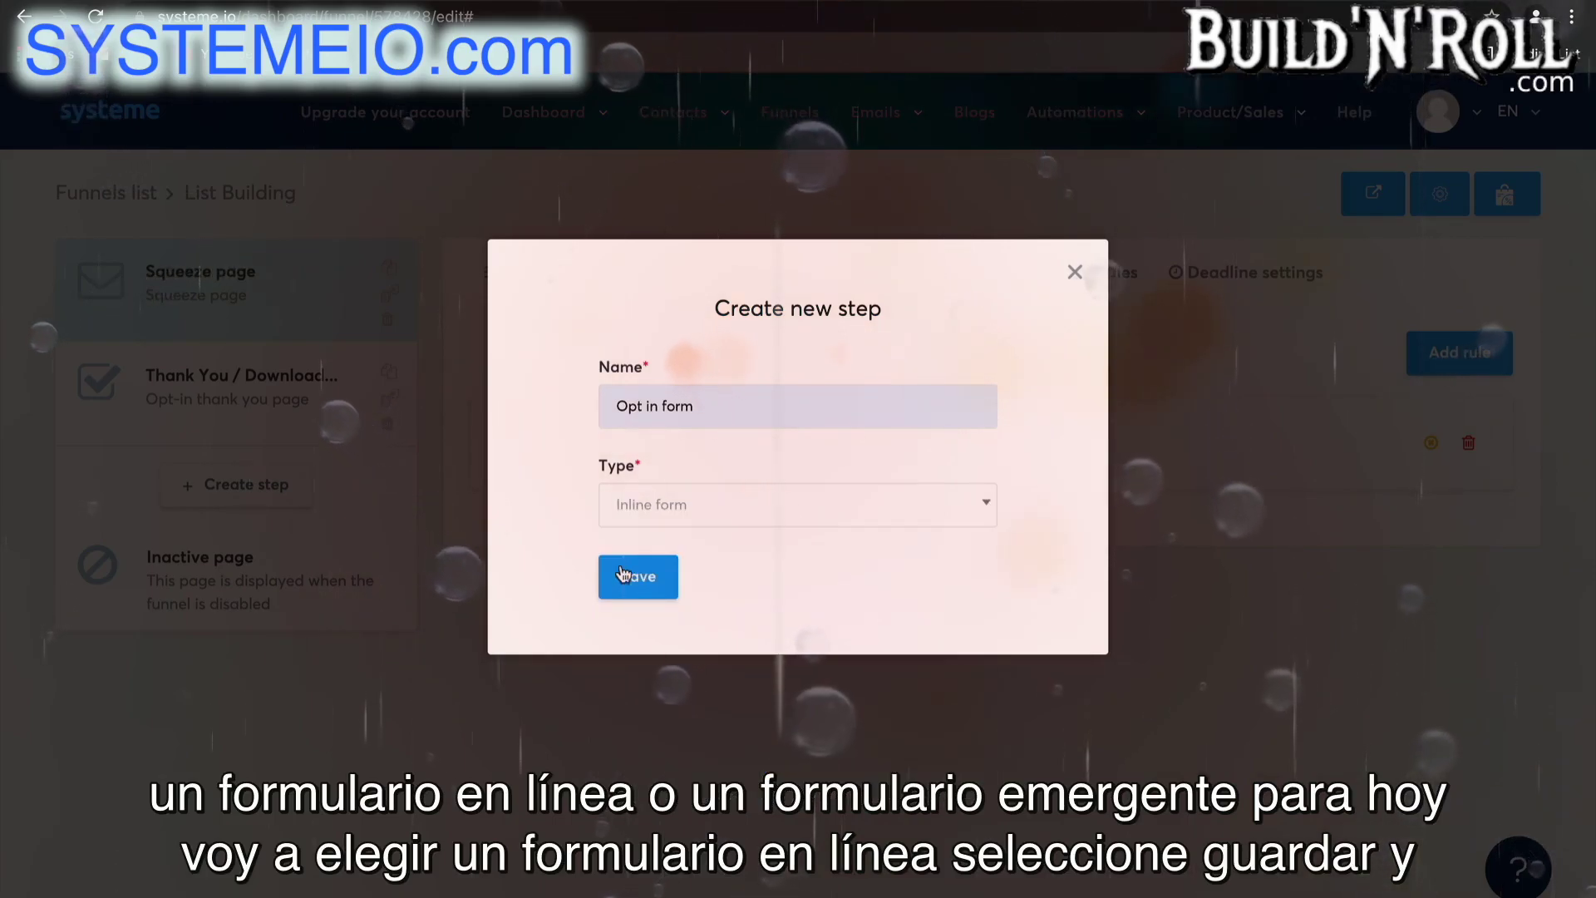
left_click(630, 576)
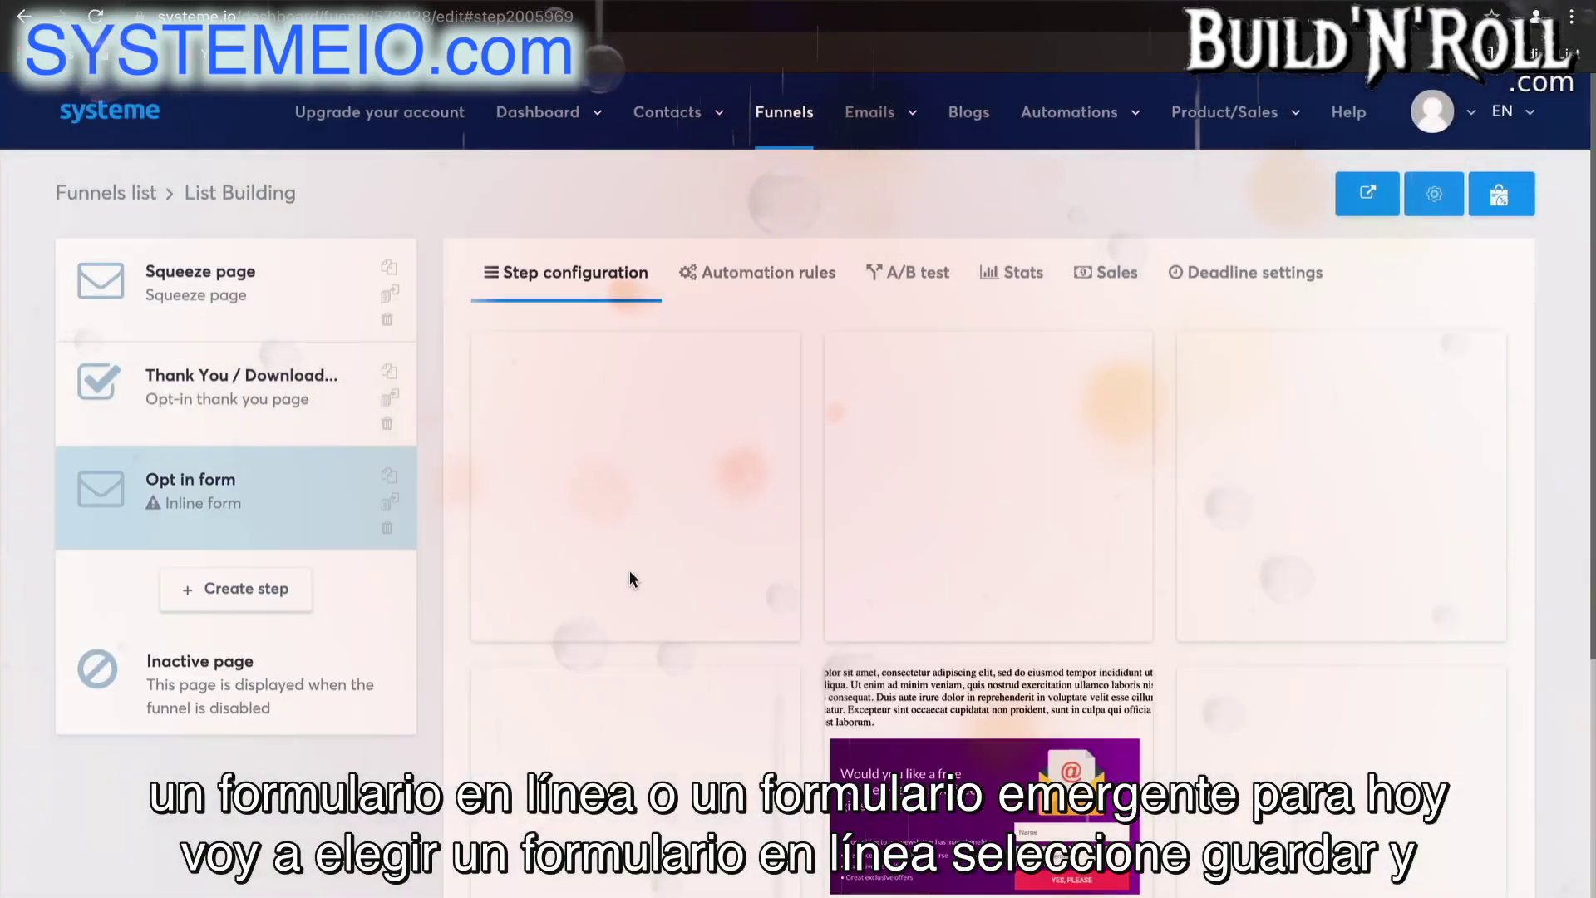
Apply the green 'Receive my tips by email' template and open the page in the editor
scroll(1319, 823, "down", 5)
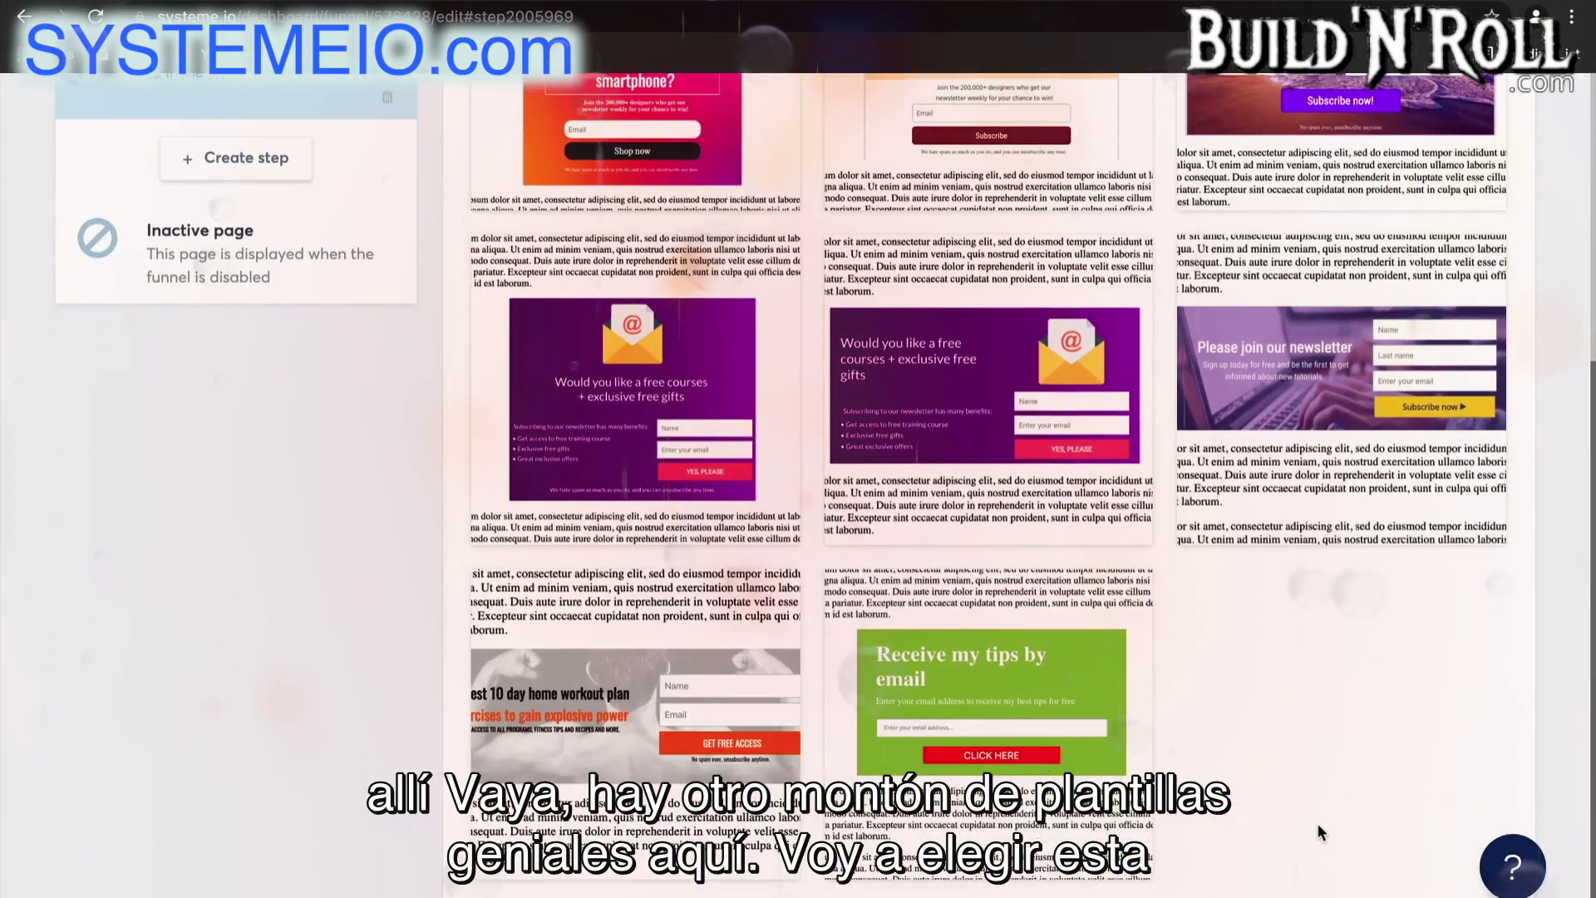
mouse_move(1006, 670)
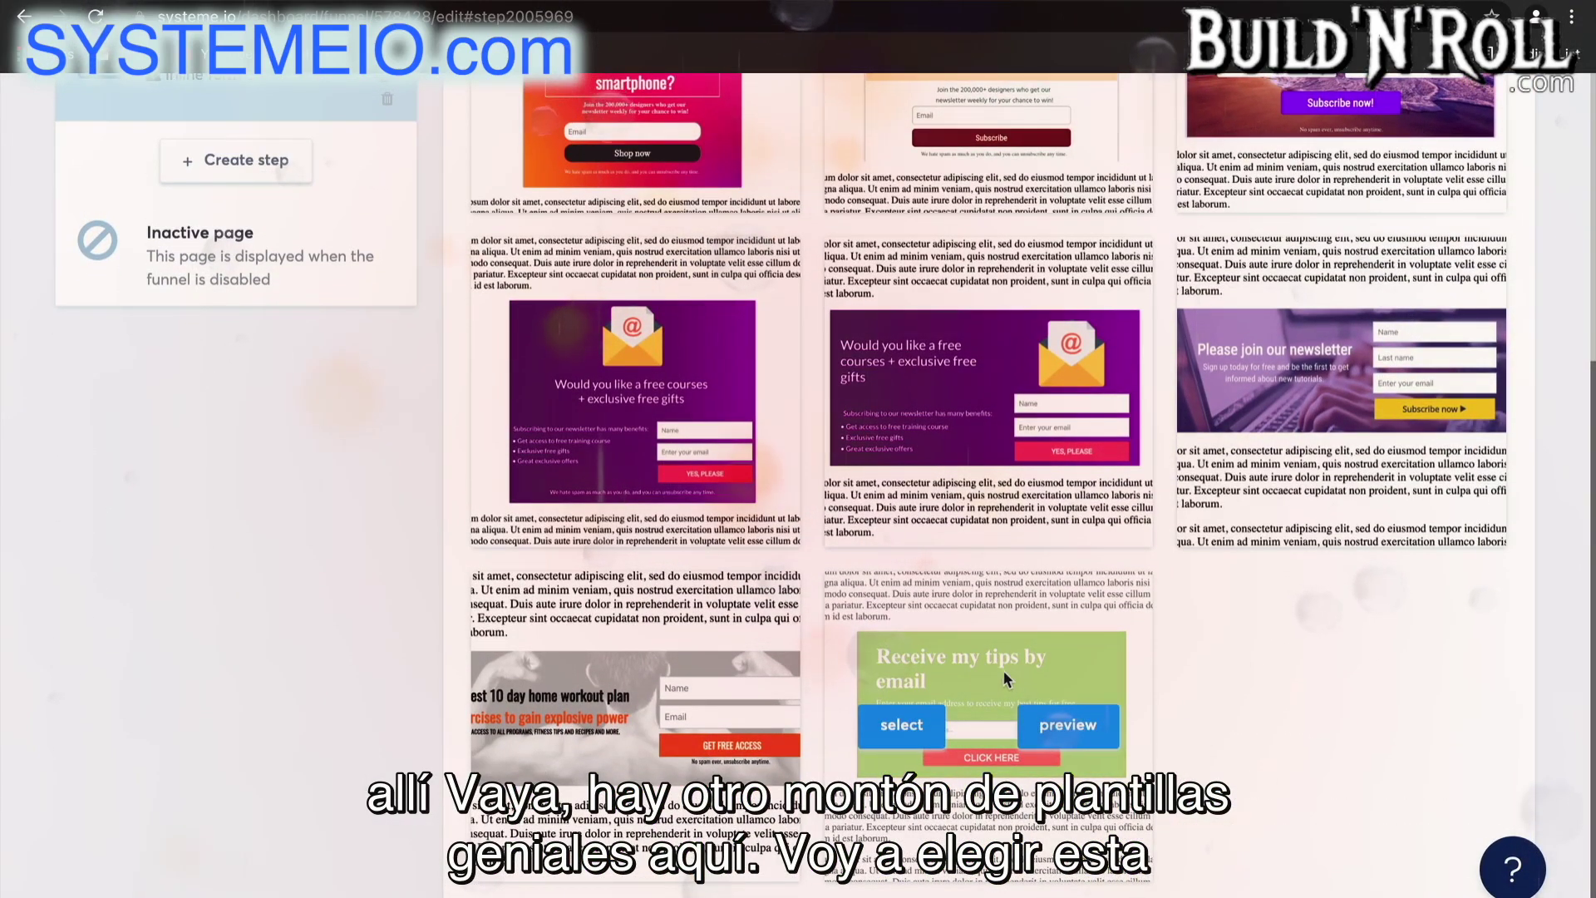
left_click(902, 725)
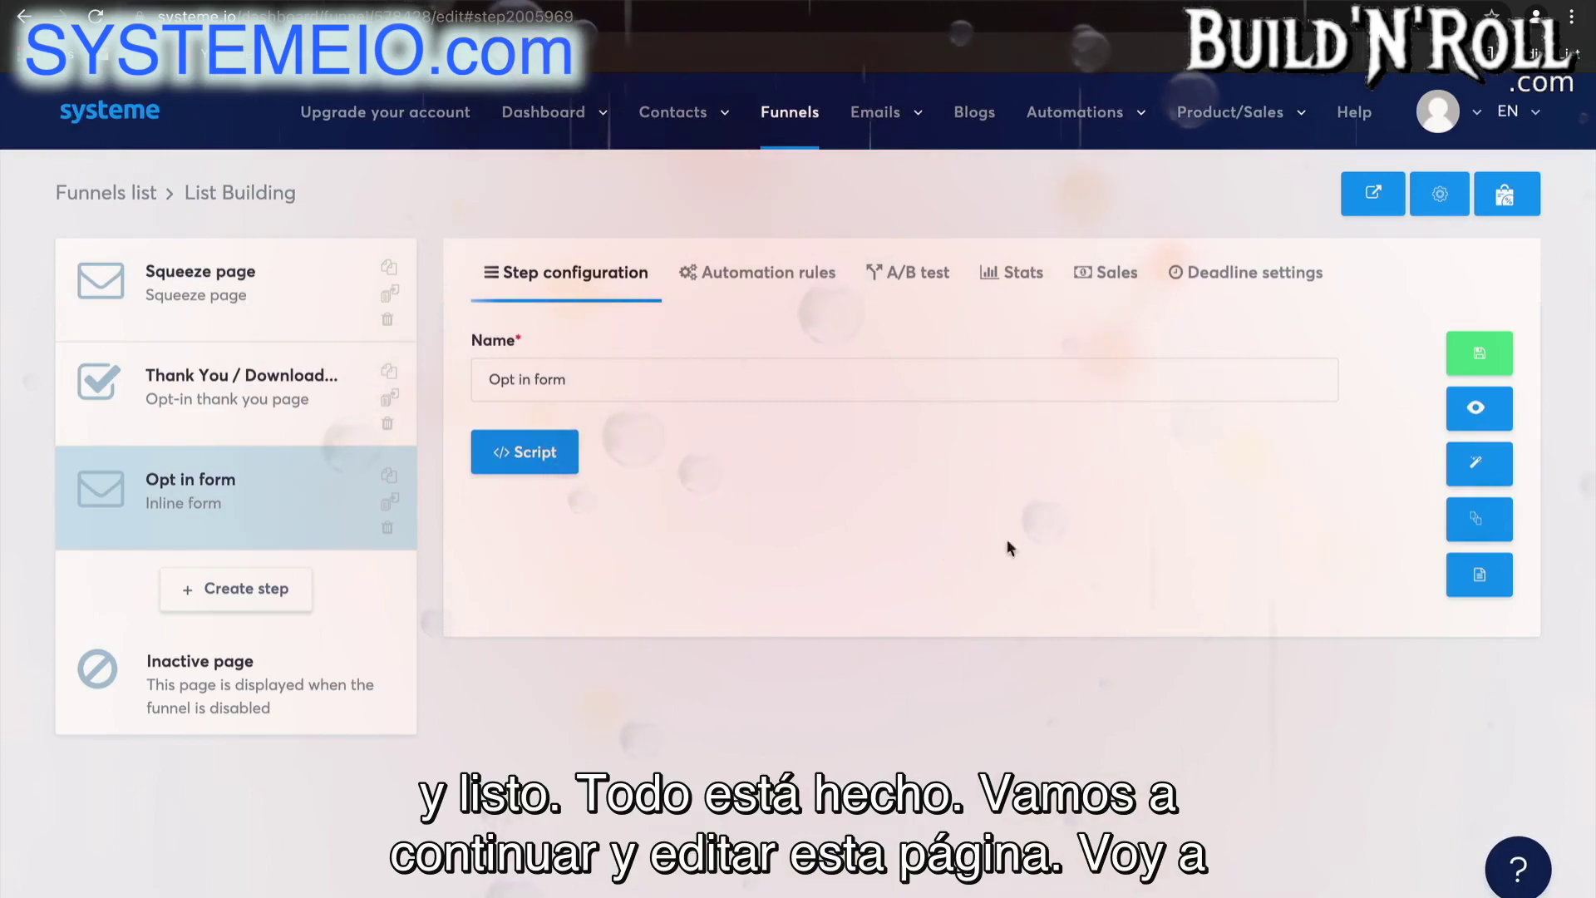
left_click(1473, 466)
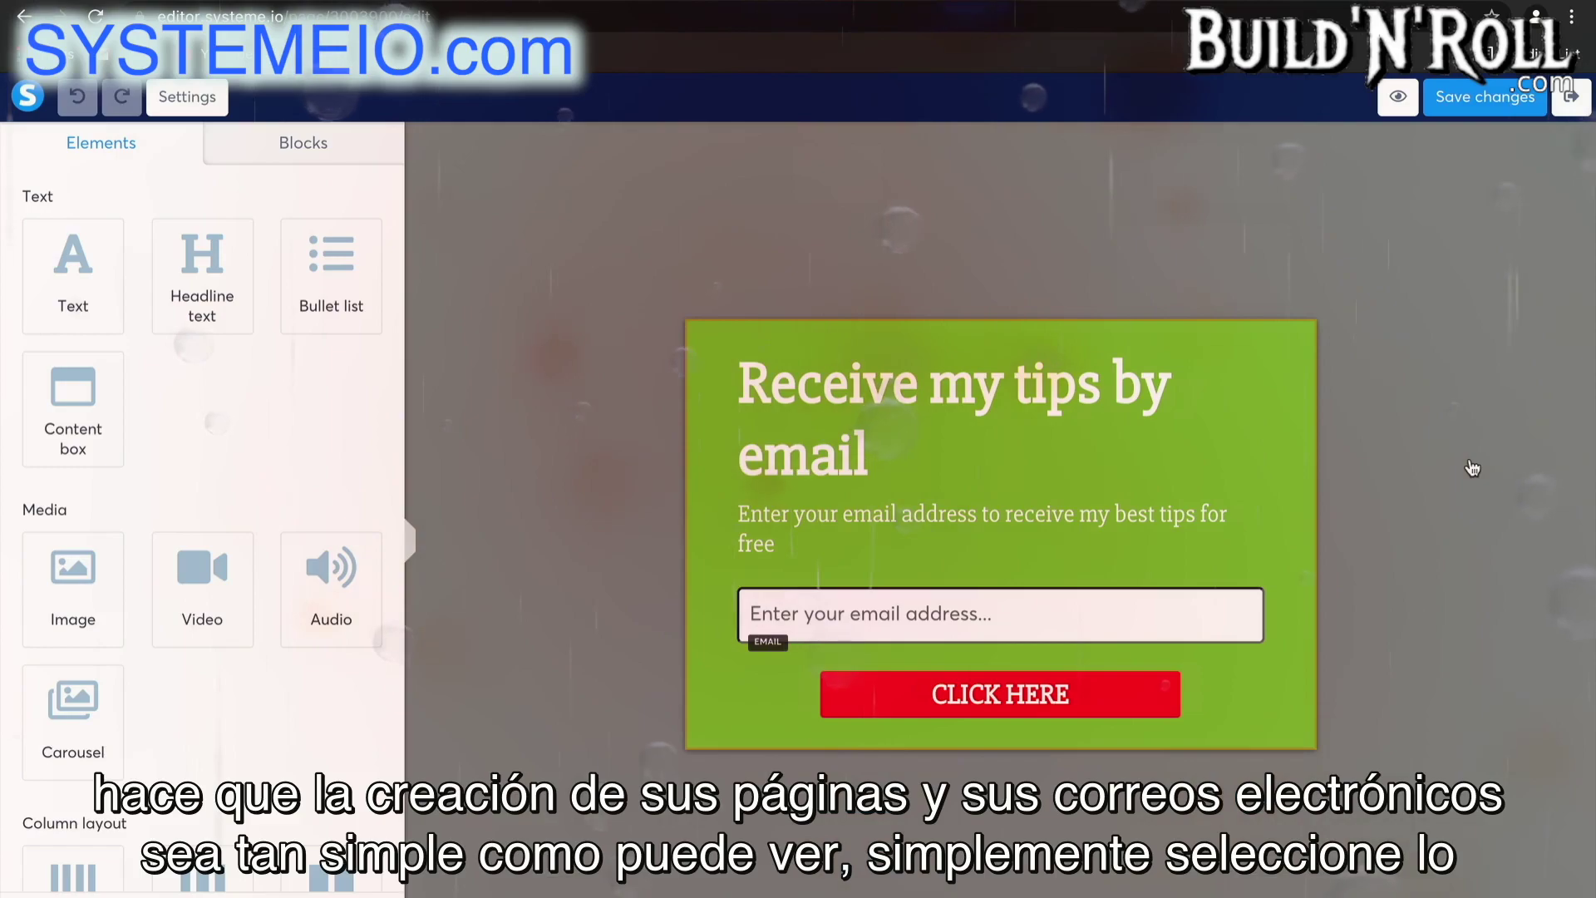
Center-align the opt-in form's headline and subtitle text
left_click(1090, 433)
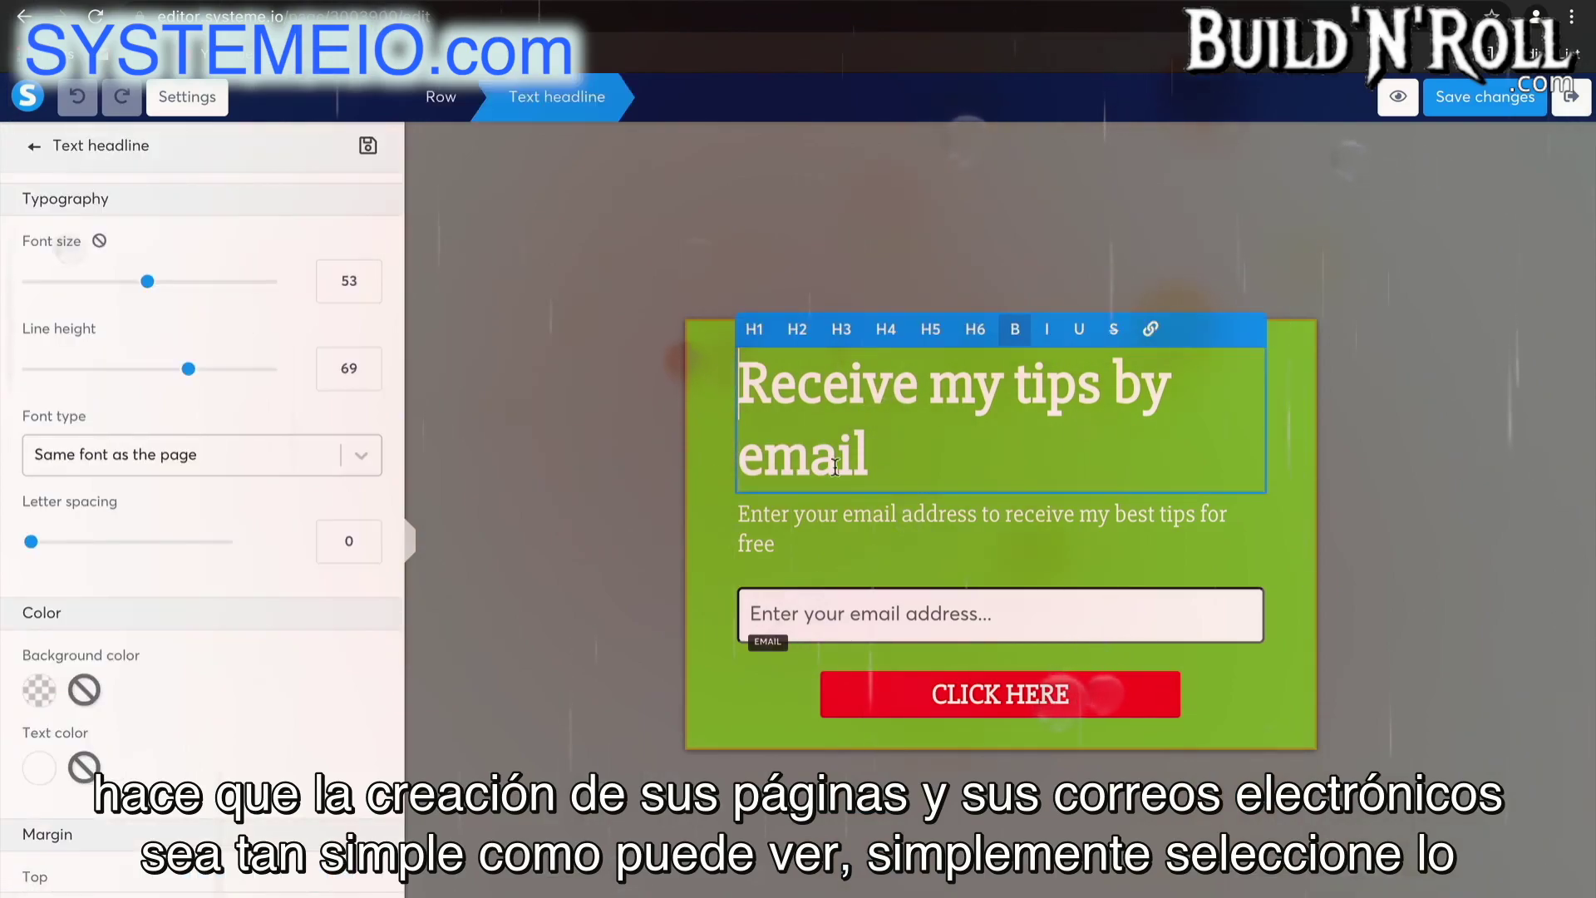
scroll(246, 565, "down", 8)
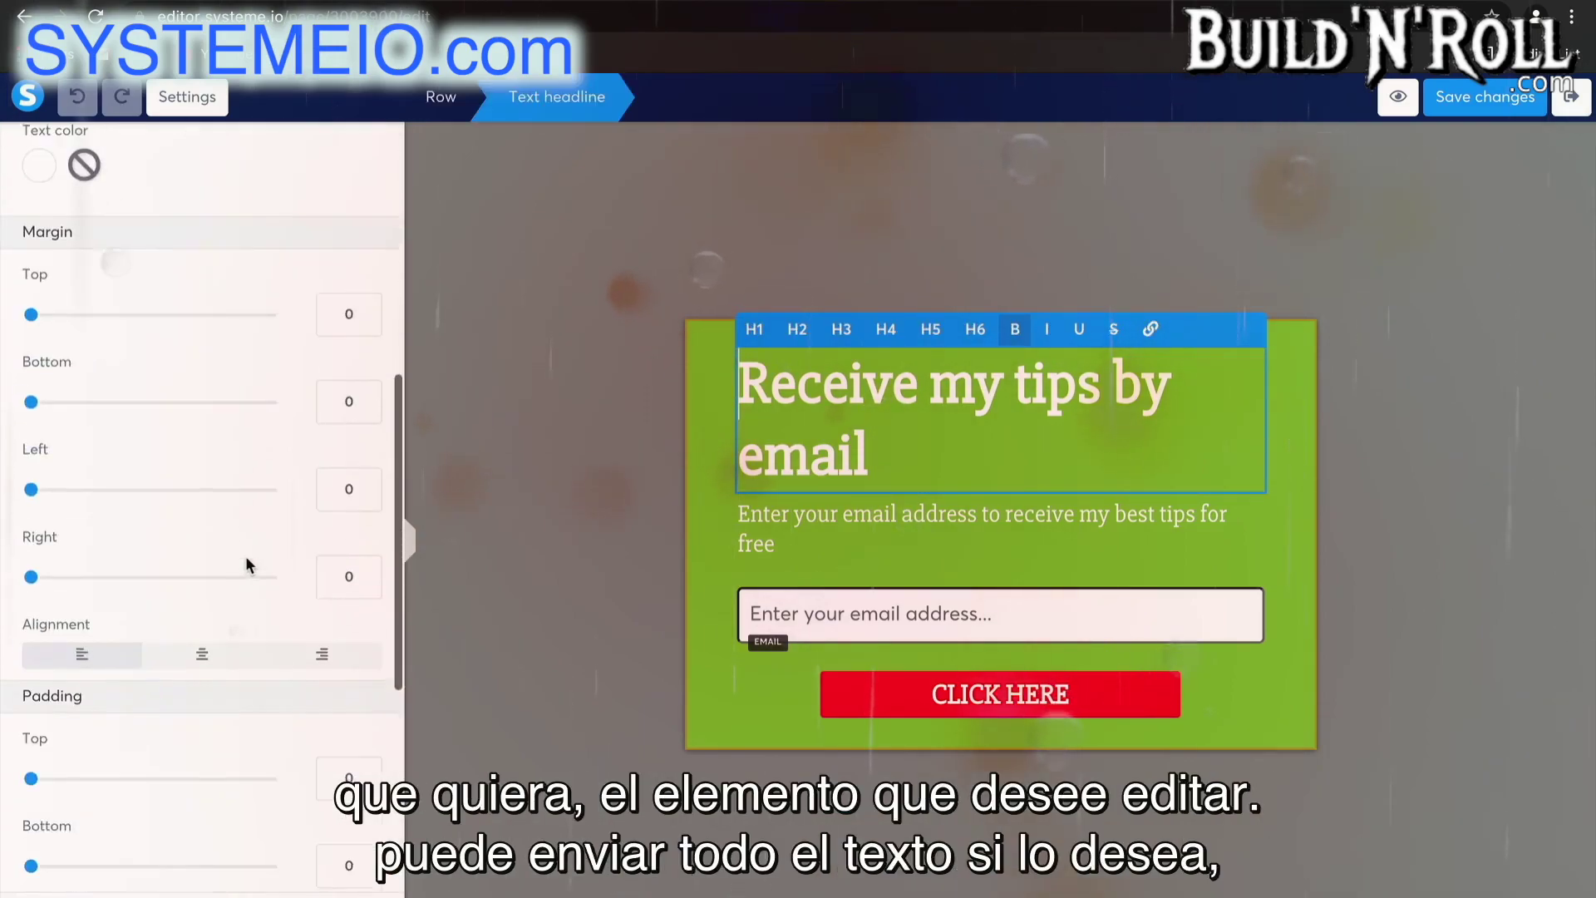
scroll(246, 565, "down", 1)
left_click(203, 558)
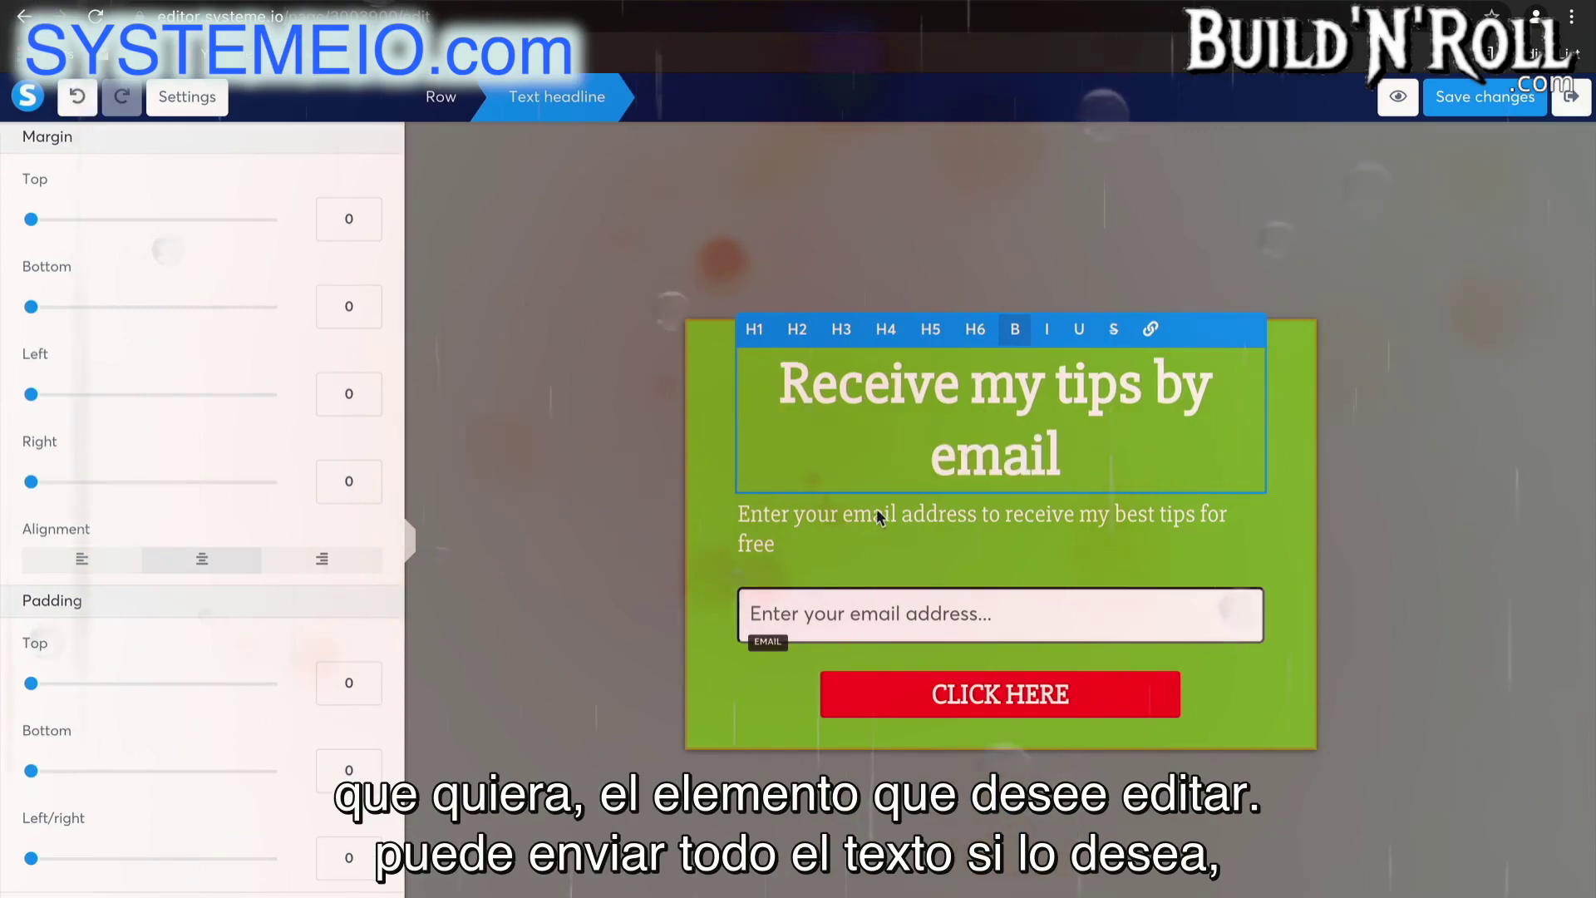
left_click(874, 513)
left_click(856, 521)
scroll(218, 662, "down", 8)
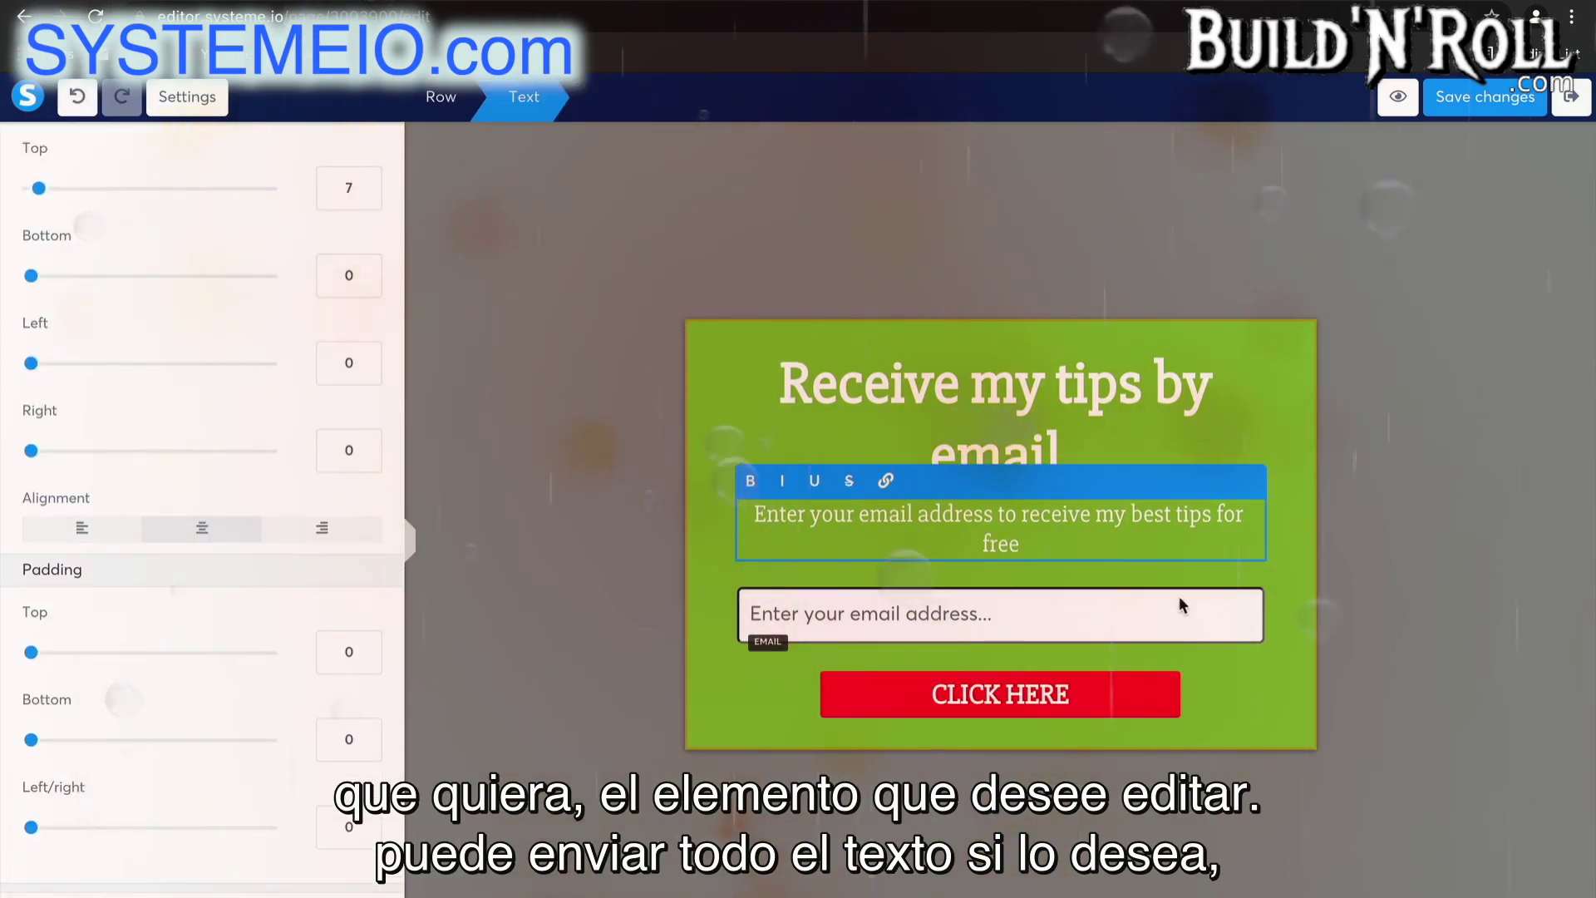
left_click(1086, 707)
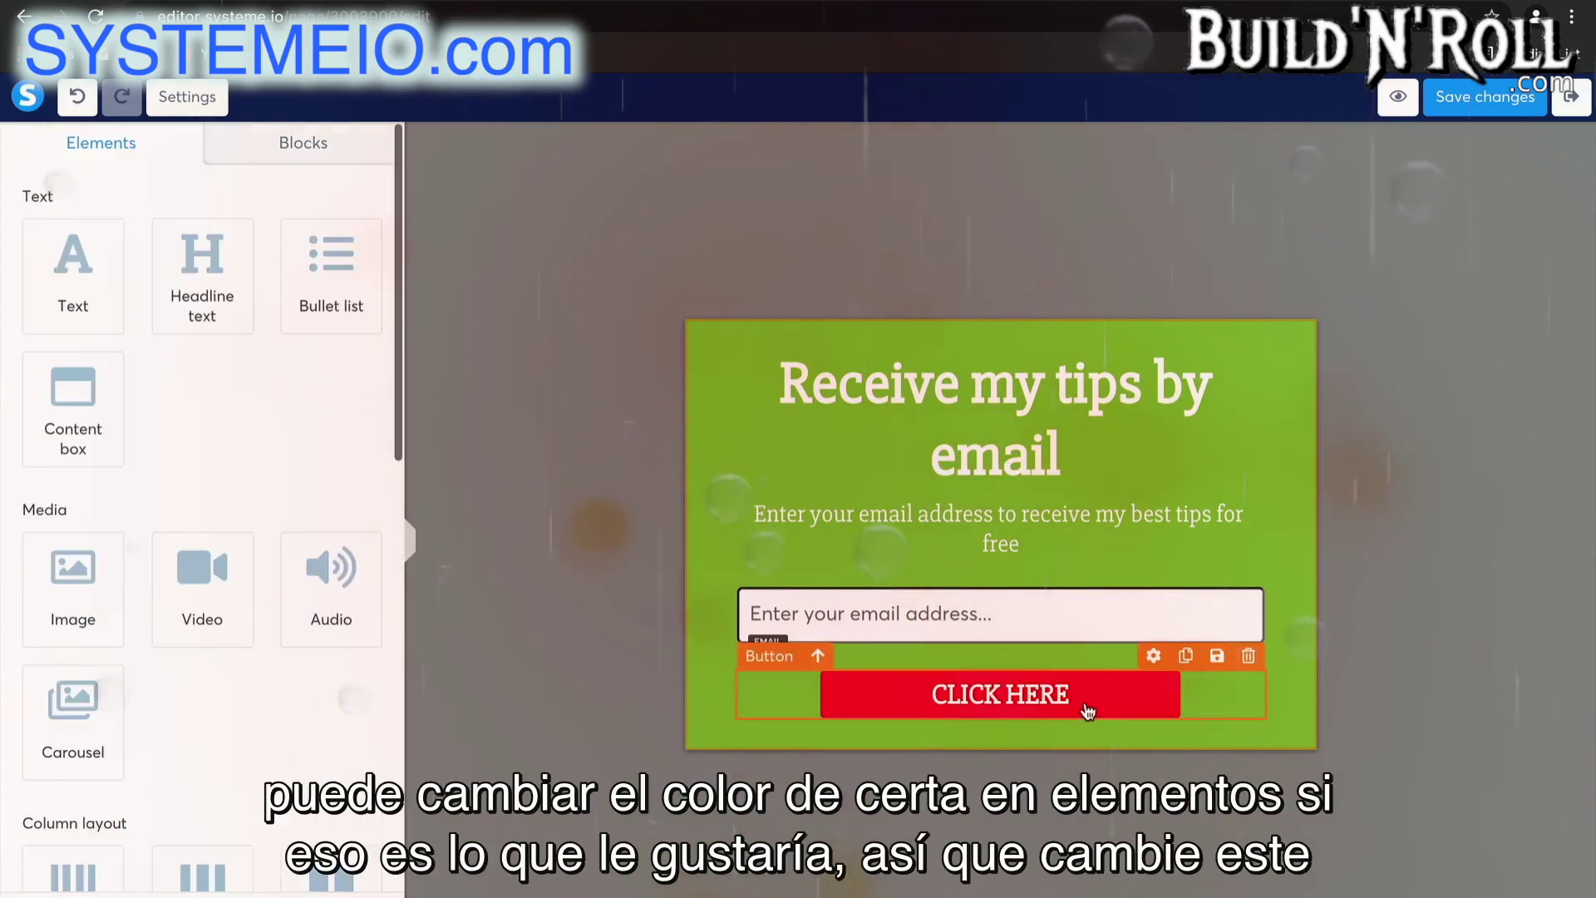
Change the CLICK HERE button's background colour from red to yellow
left_click(1089, 709)
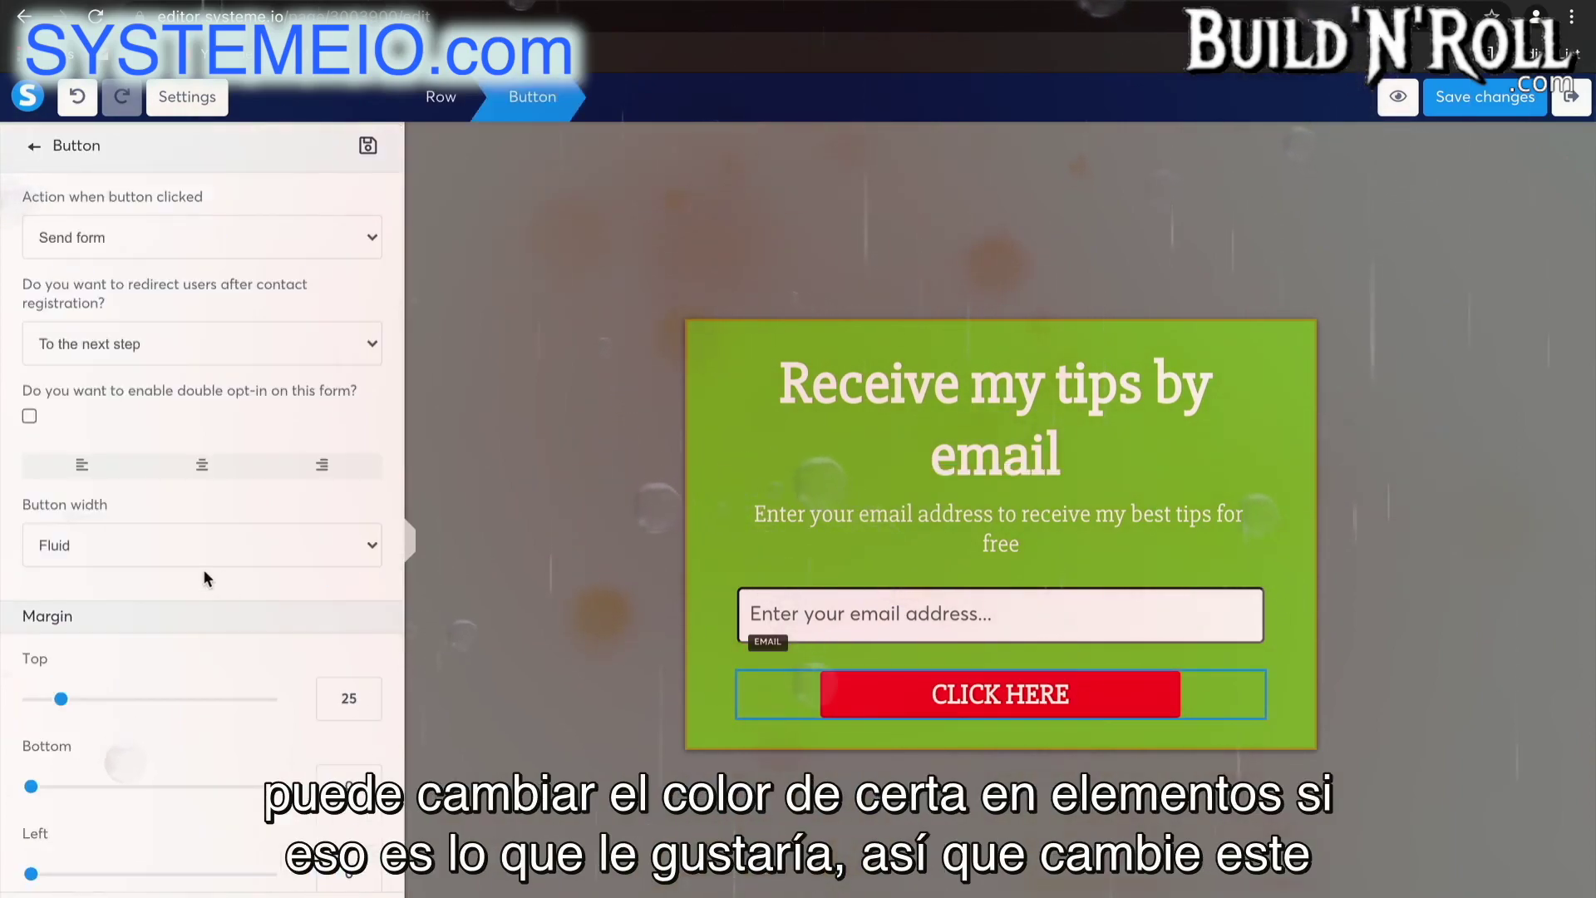
scroll(203, 568, "down", 12)
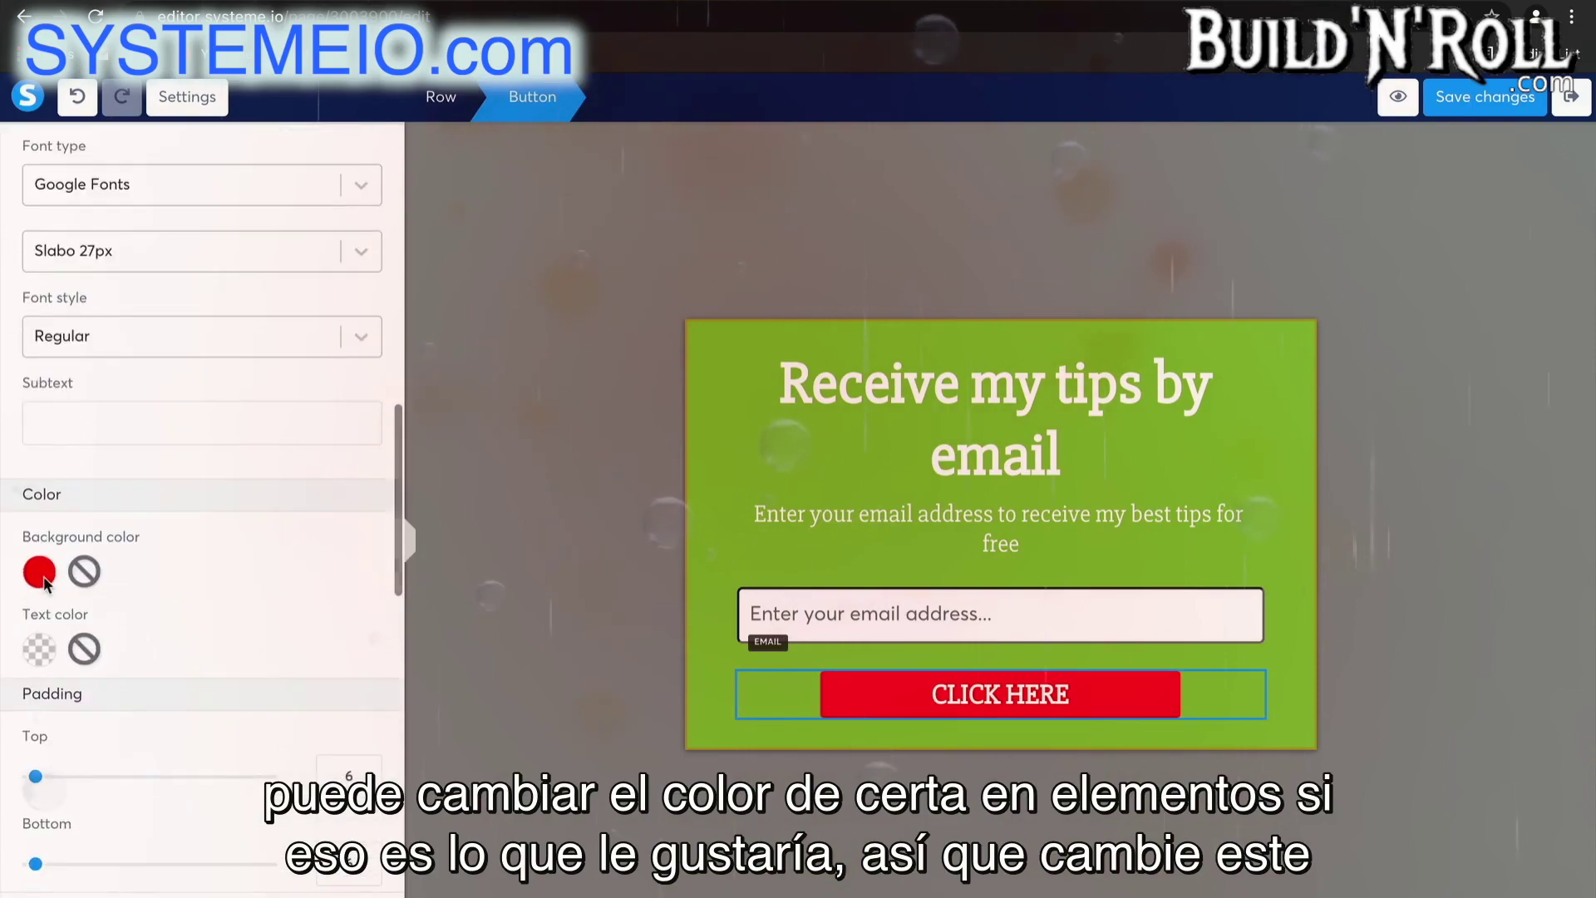
left_click(40, 574)
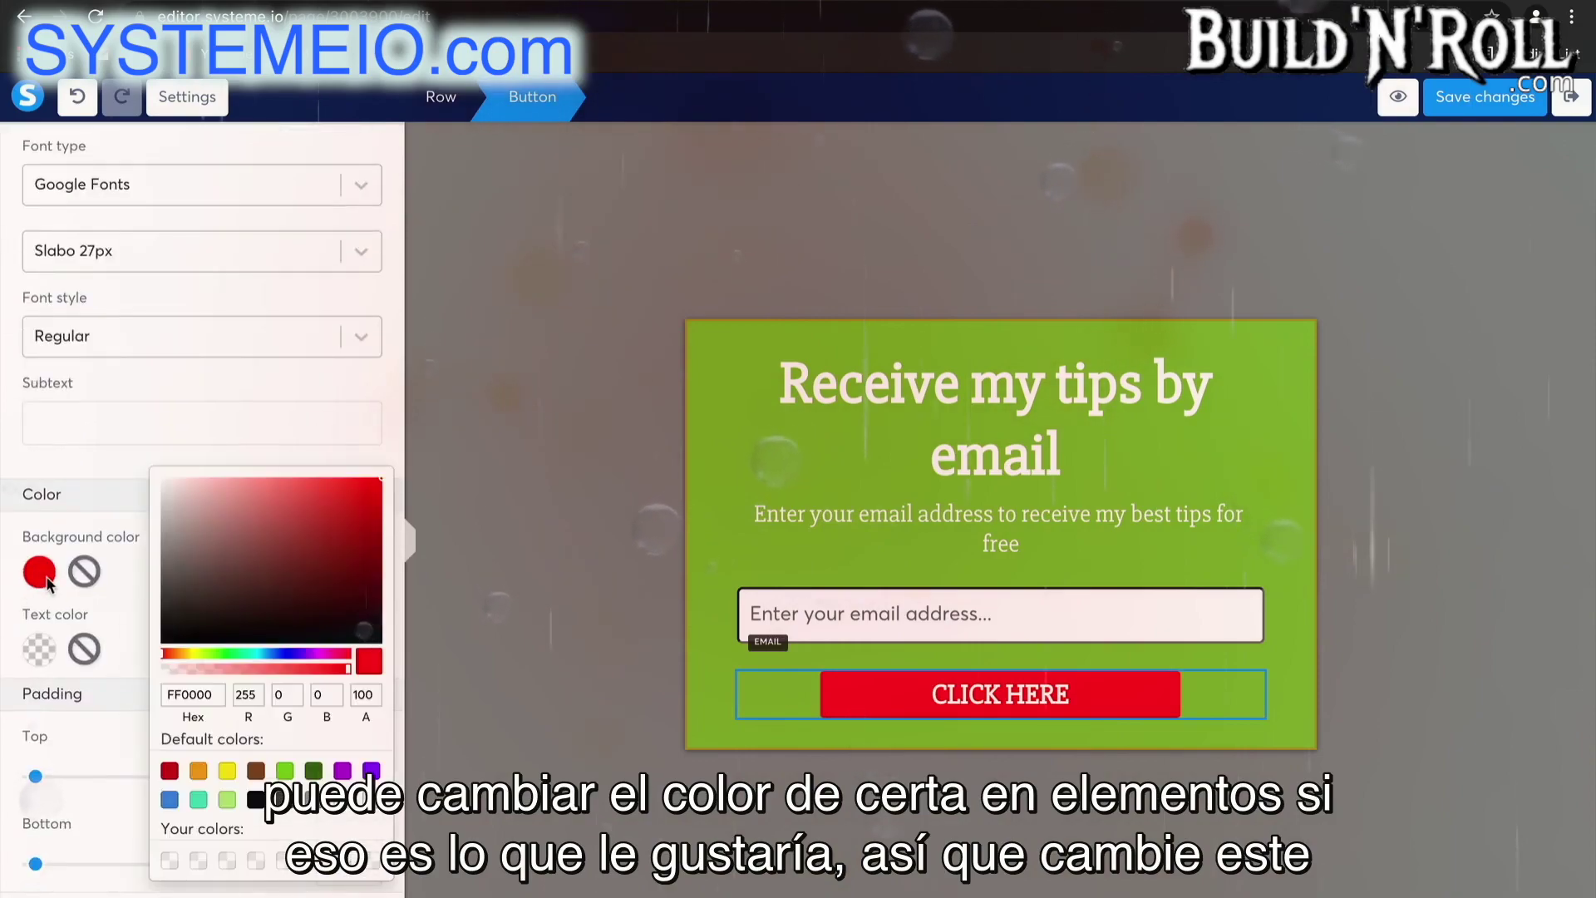
left_click(227, 773)
left_click(452, 732)
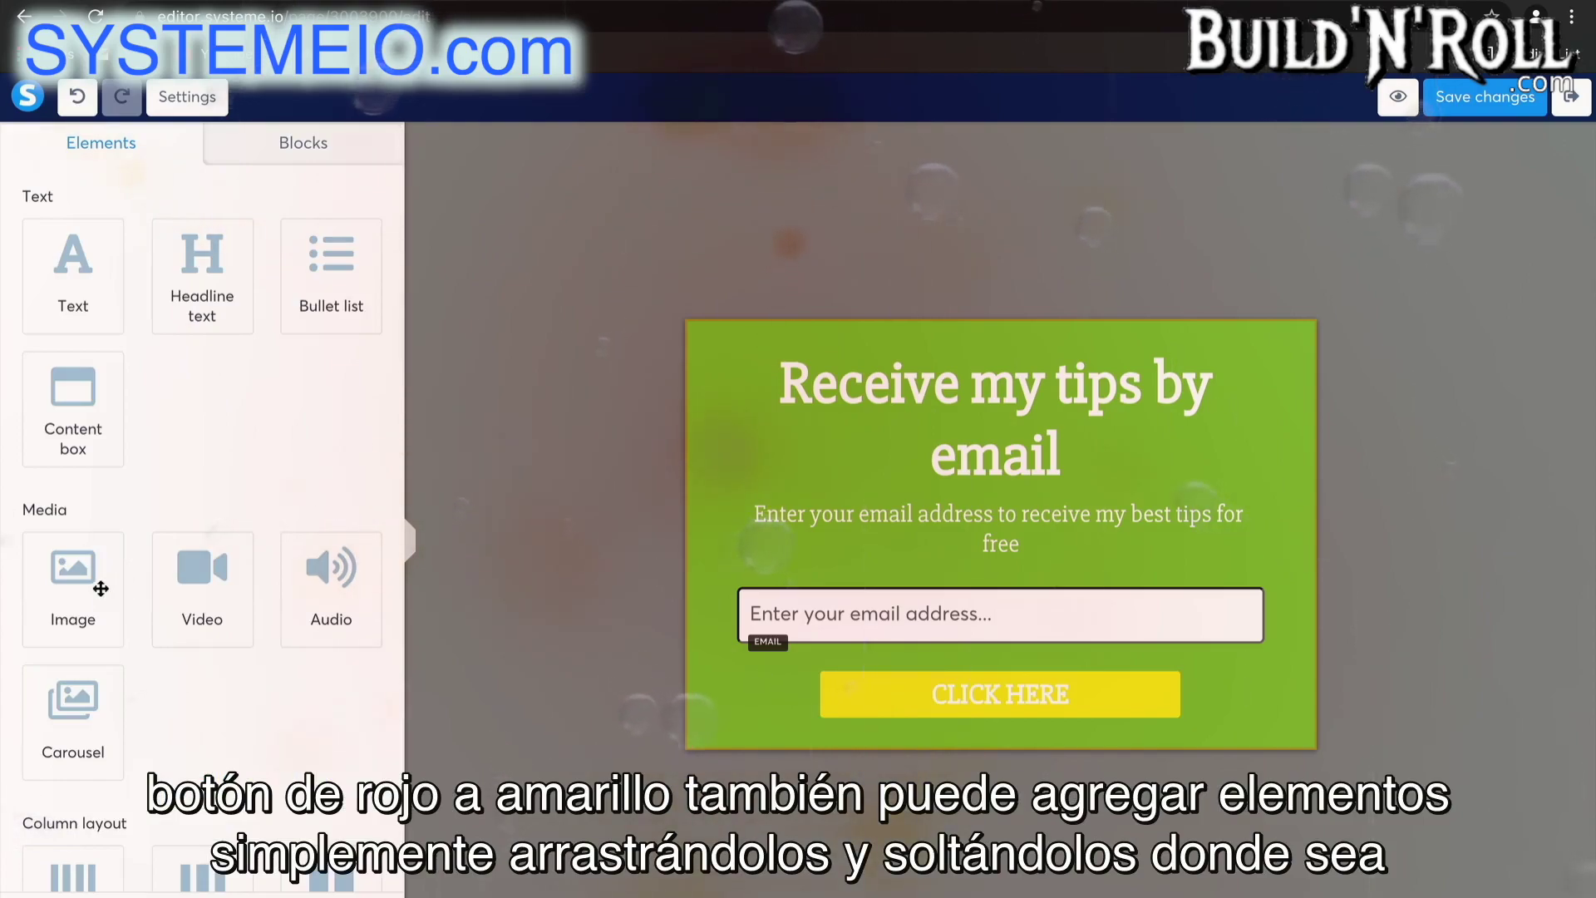
left_click_drag(100, 588, 1011, 539)
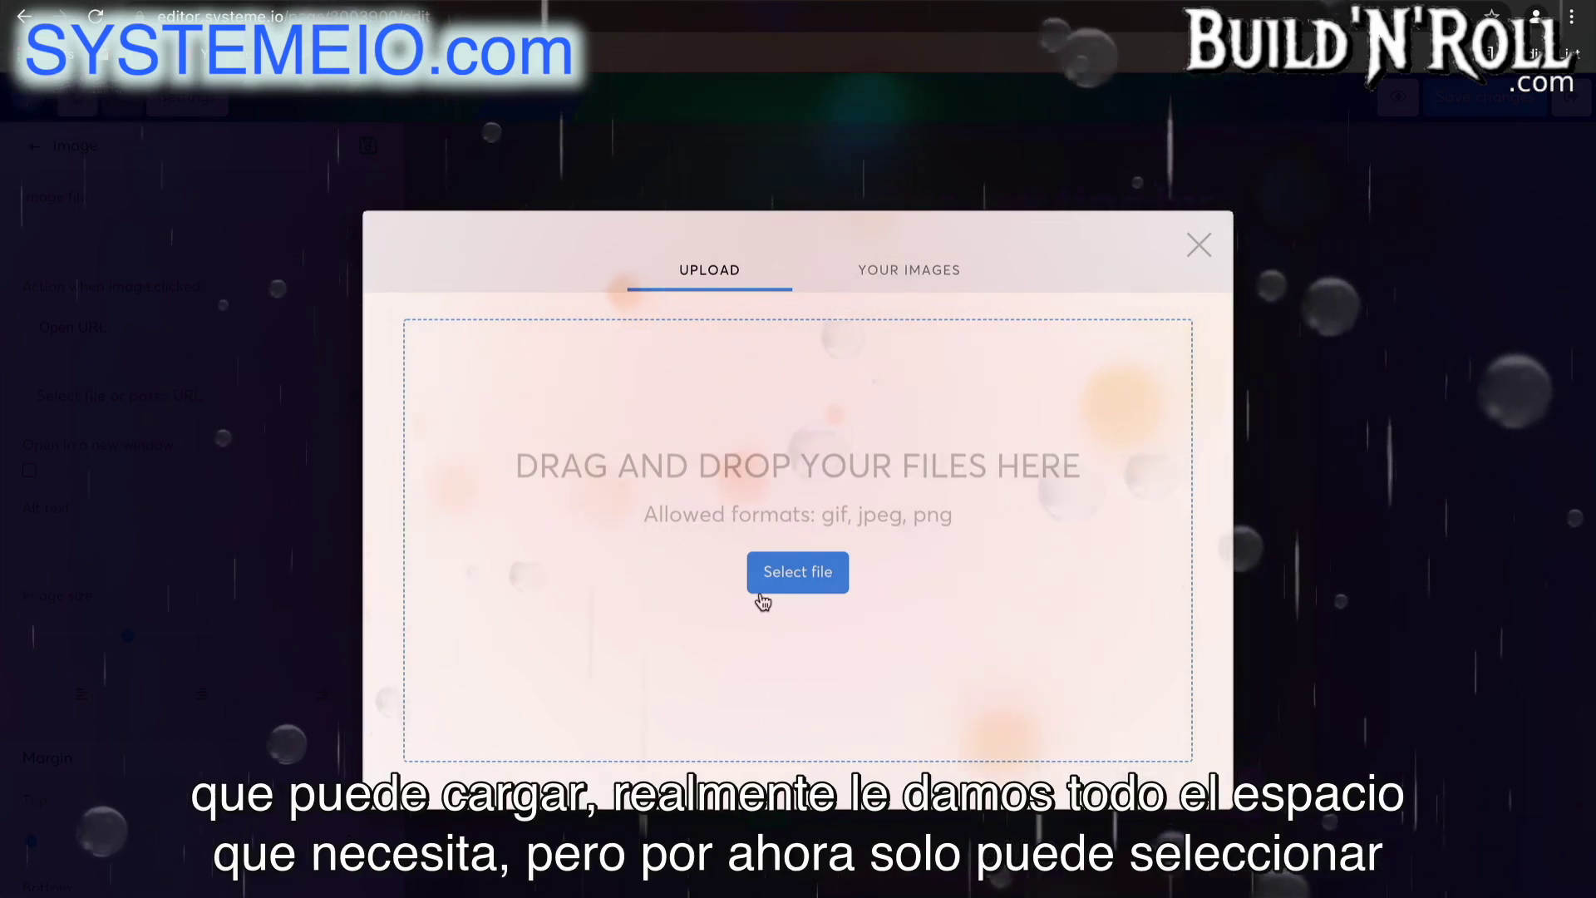
left_click(1197, 244)
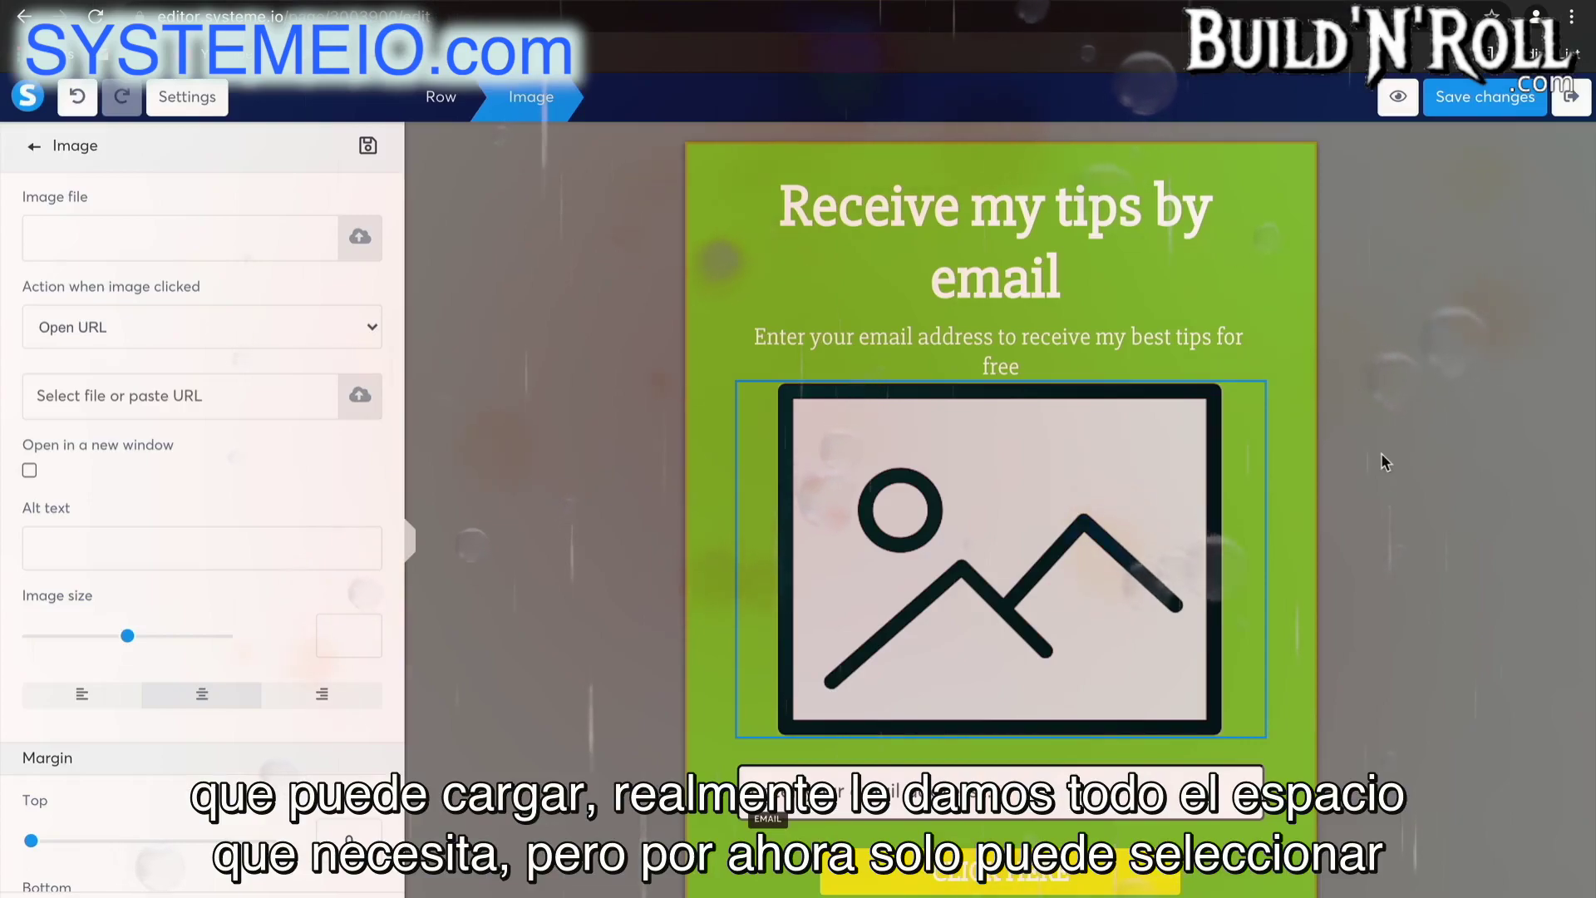
left_click(1099, 542)
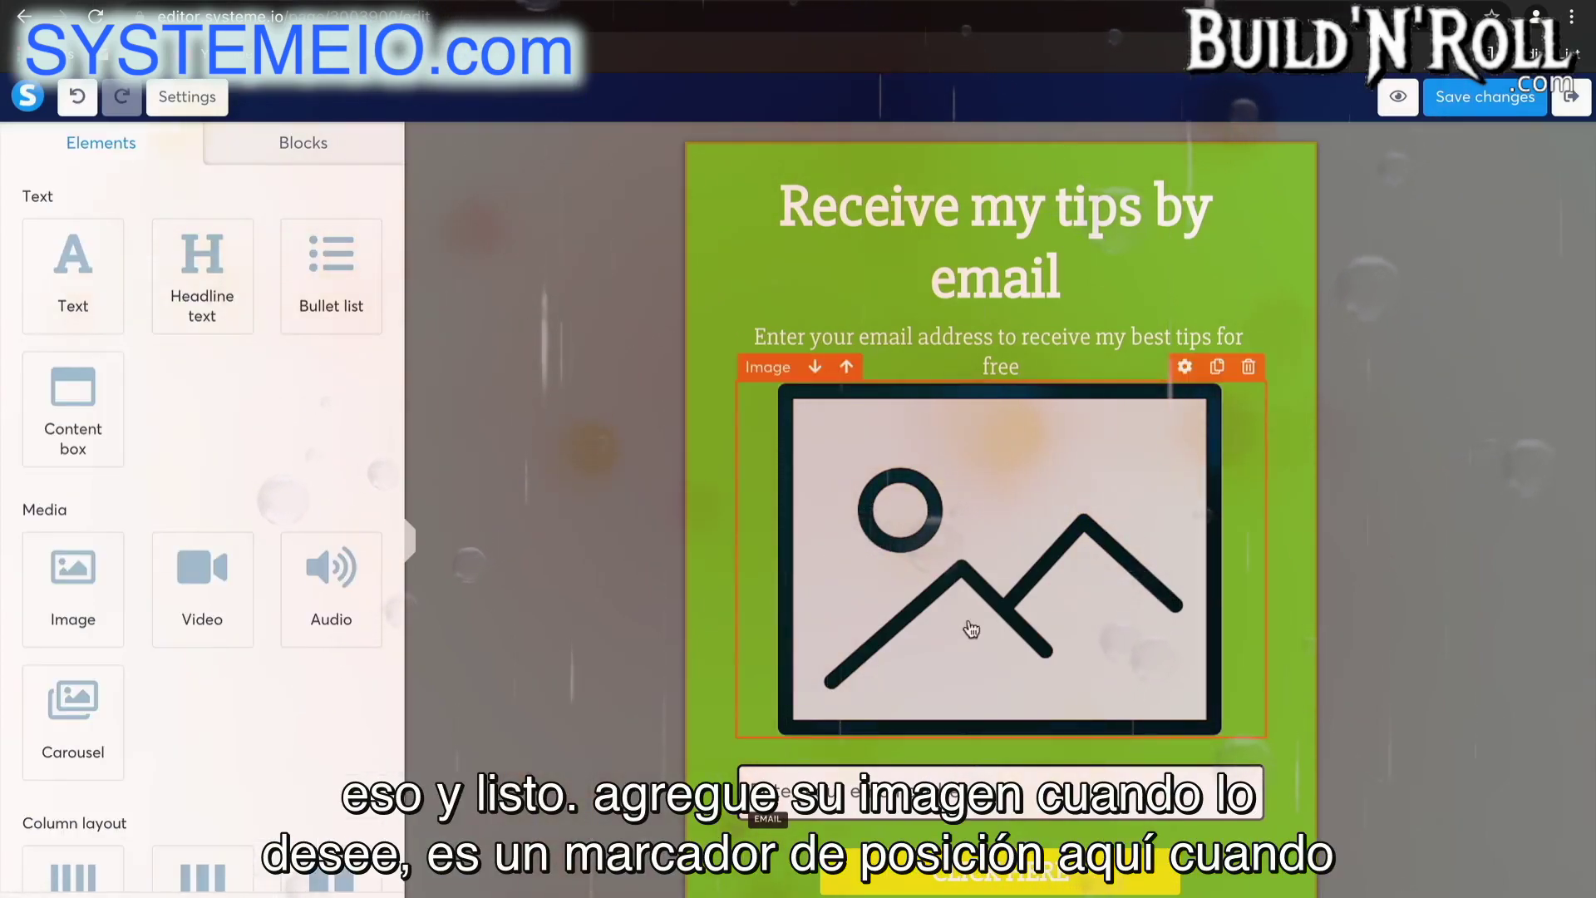
left_click(1247, 367)
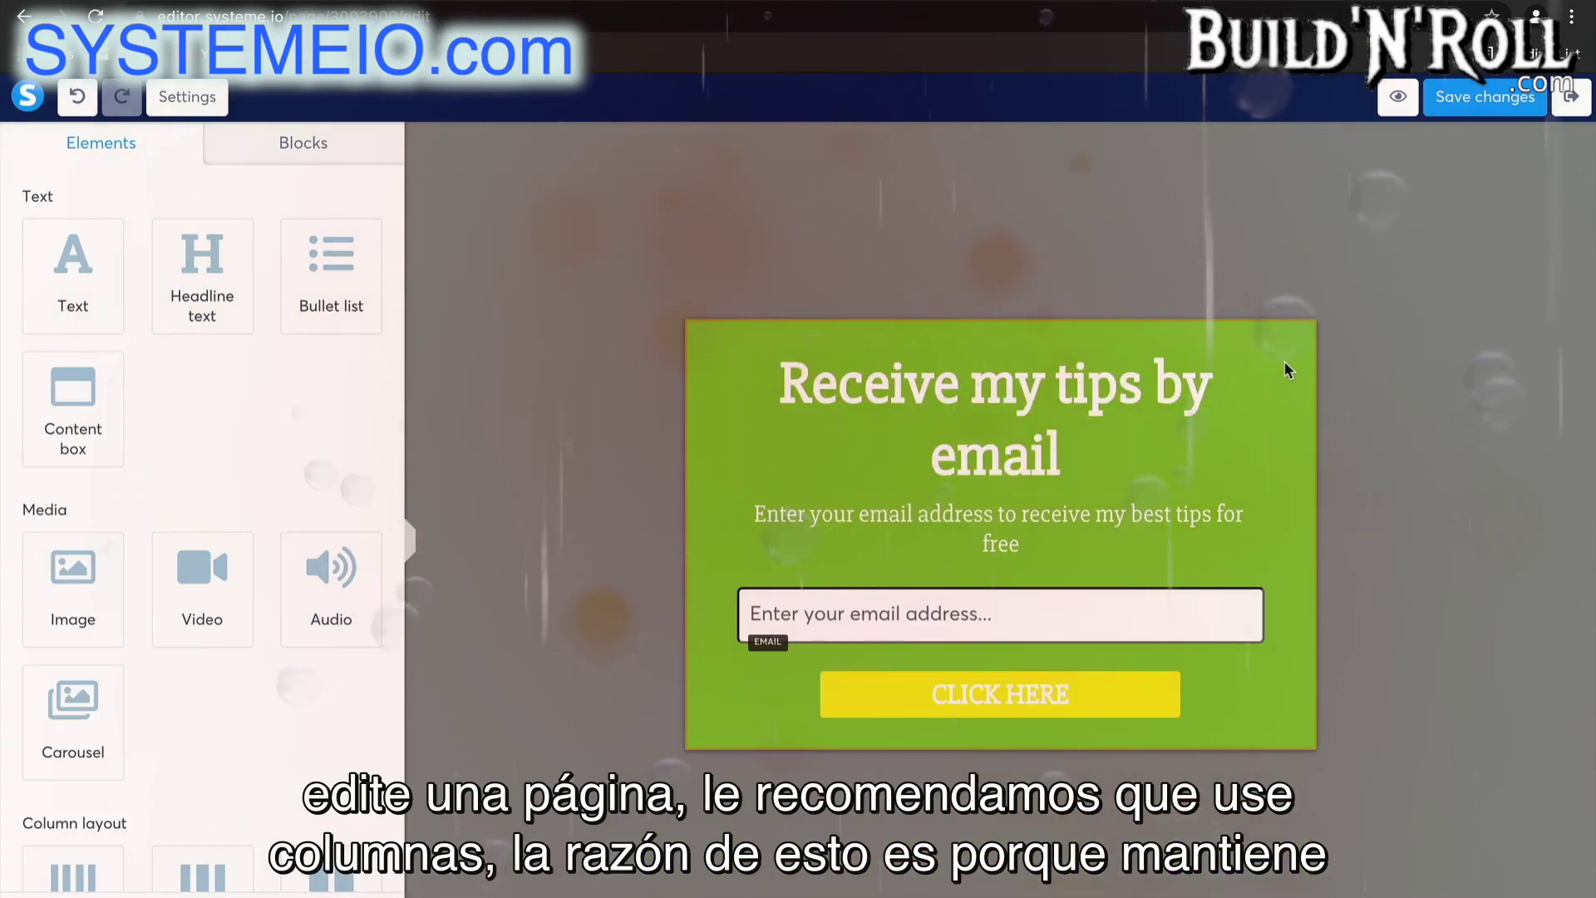
Add a 2-column row, with the headline in the left column and the subtitle in the right
scroll(189, 780, "down", 2)
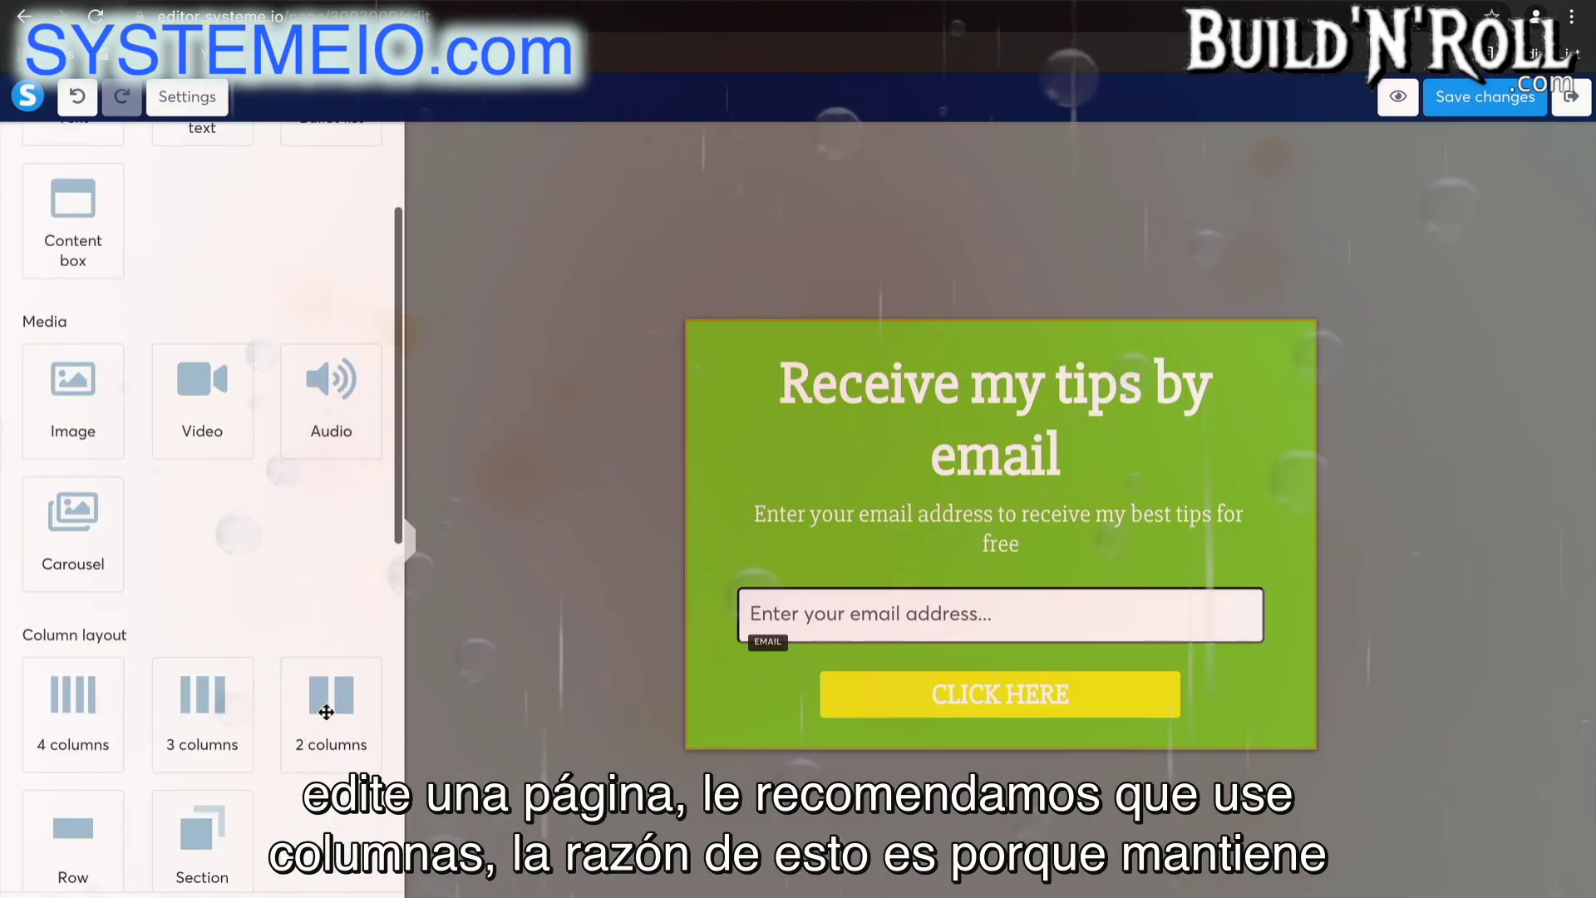
left_click_drag(328, 705, 903, 487)
left_click_drag(965, 345, 905, 497)
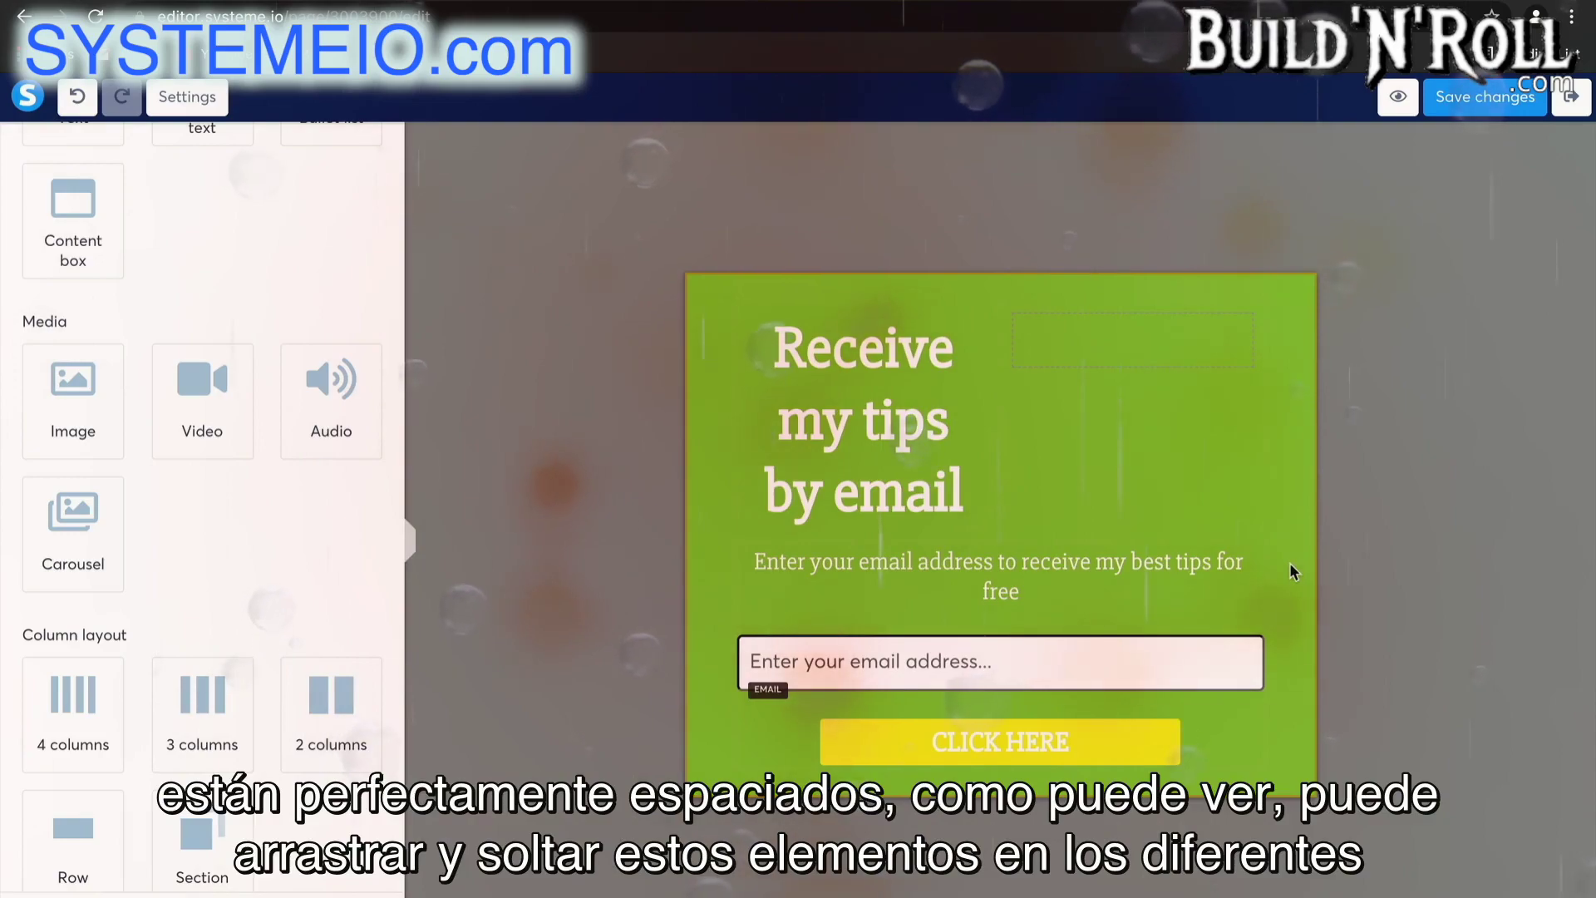
left_click_drag(1185, 570, 1173, 336)
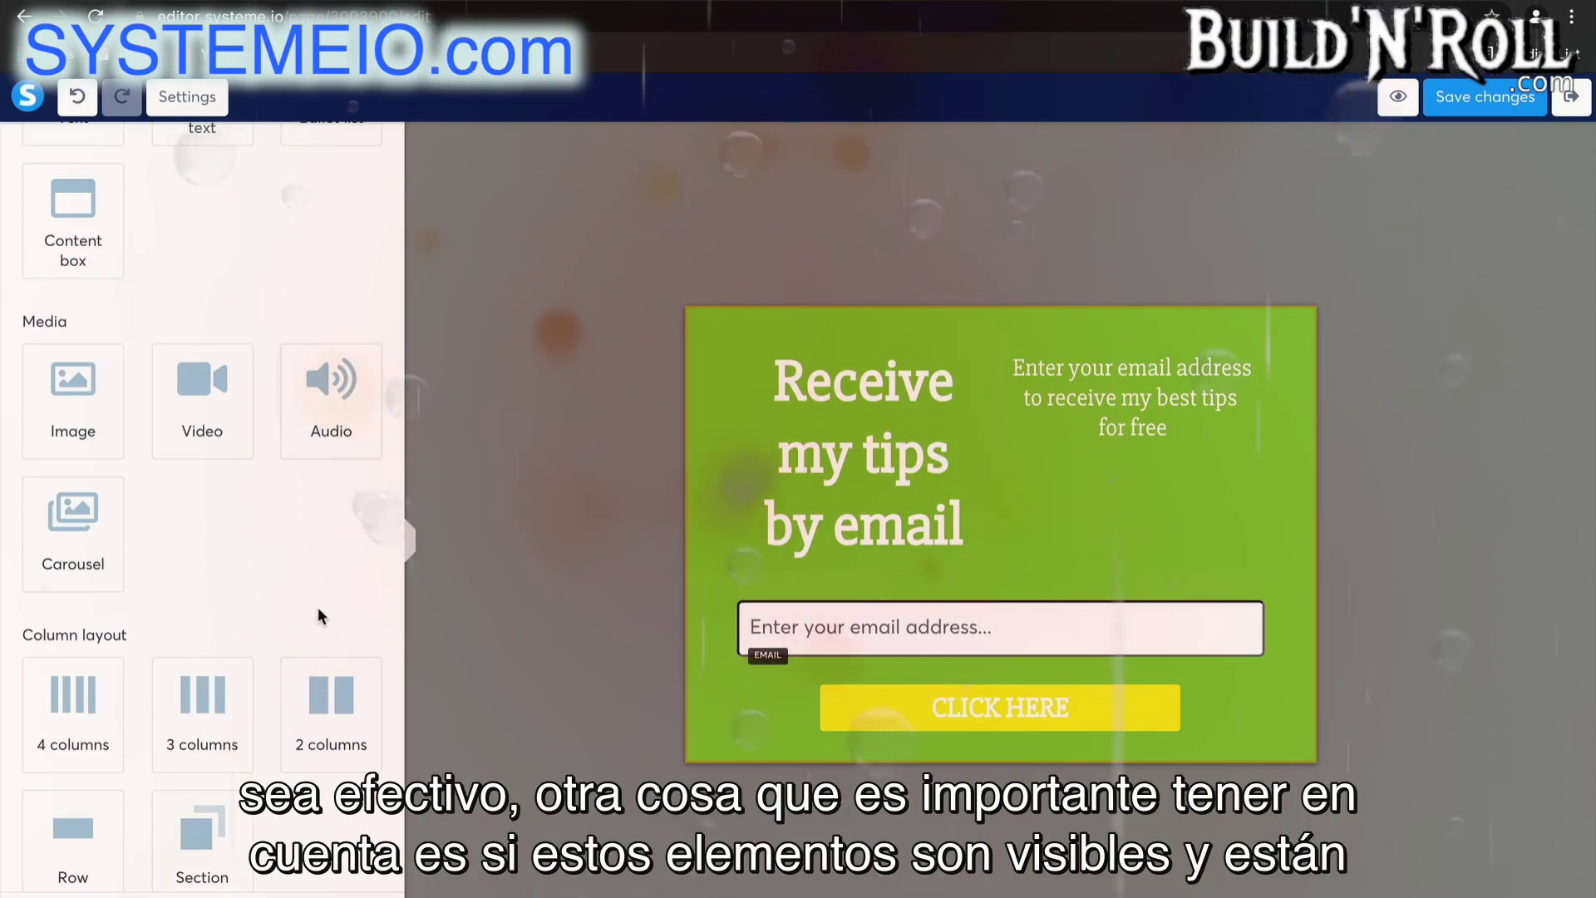
Check that the headline shows on desktop and mobile, then deselect it
scroll(318, 615, "down", 9)
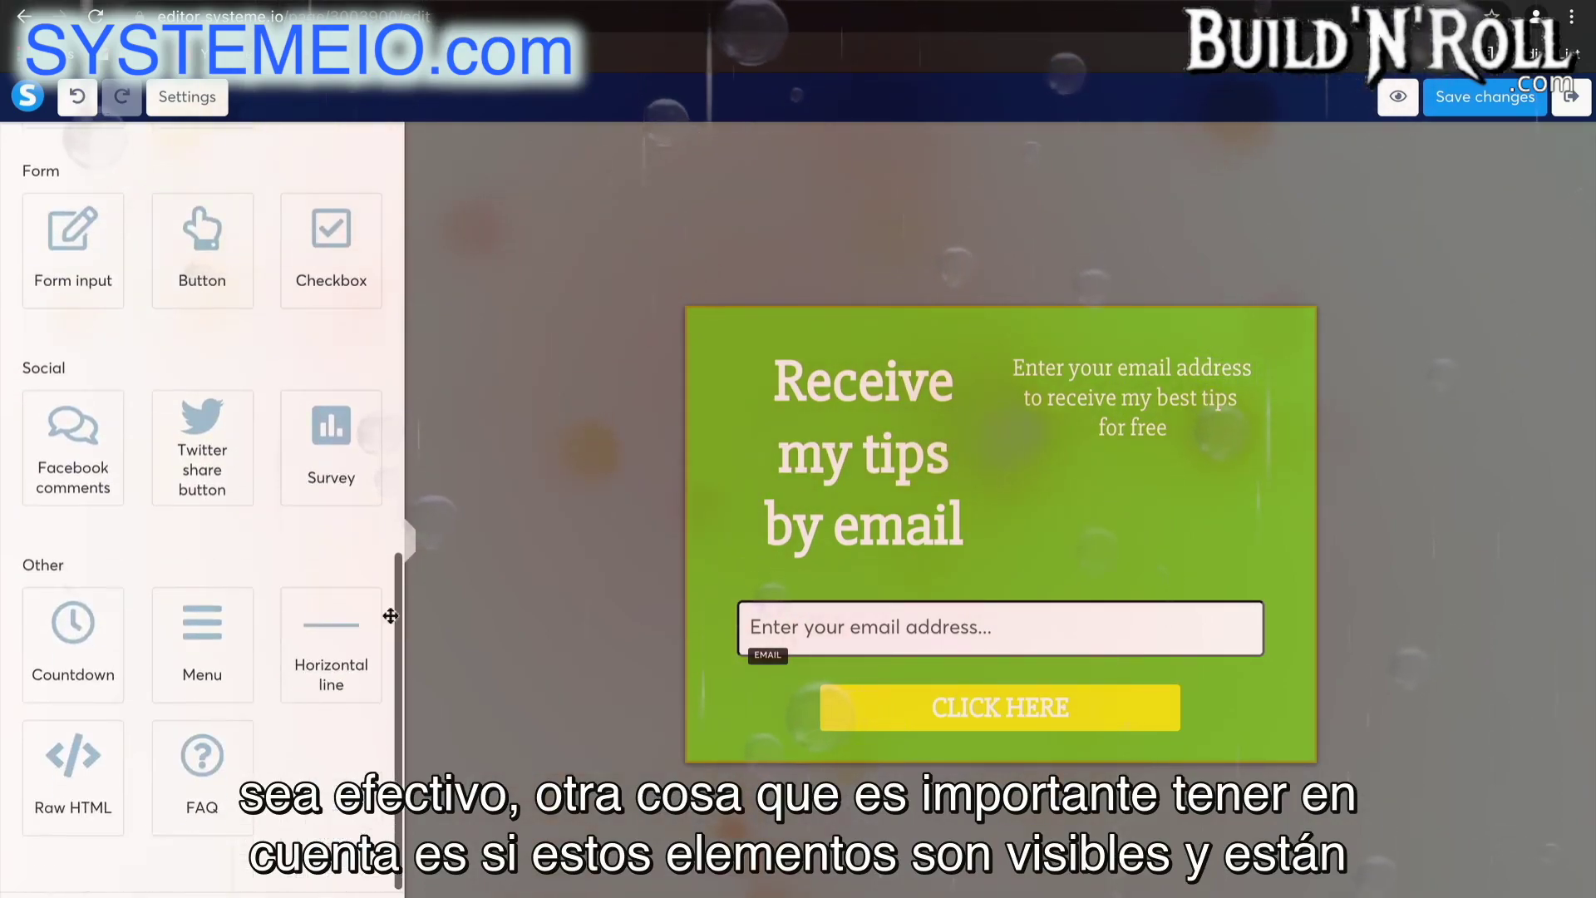
left_click(777, 384)
scroll(271, 656, "down", 4)
scroll(272, 657, "down", 8)
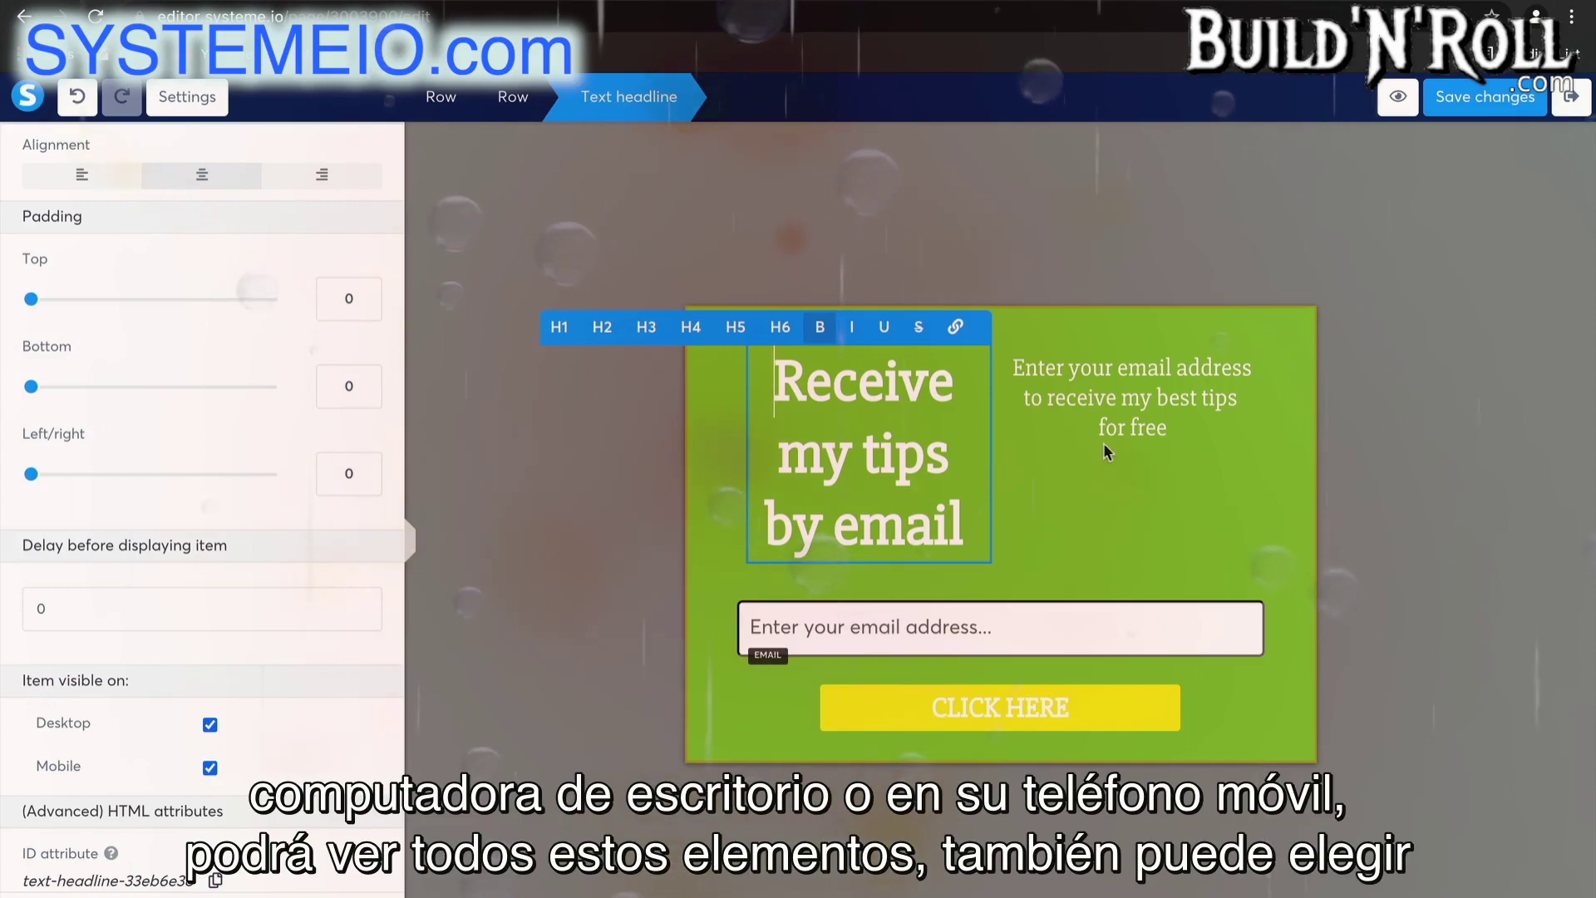
left_click(1115, 495)
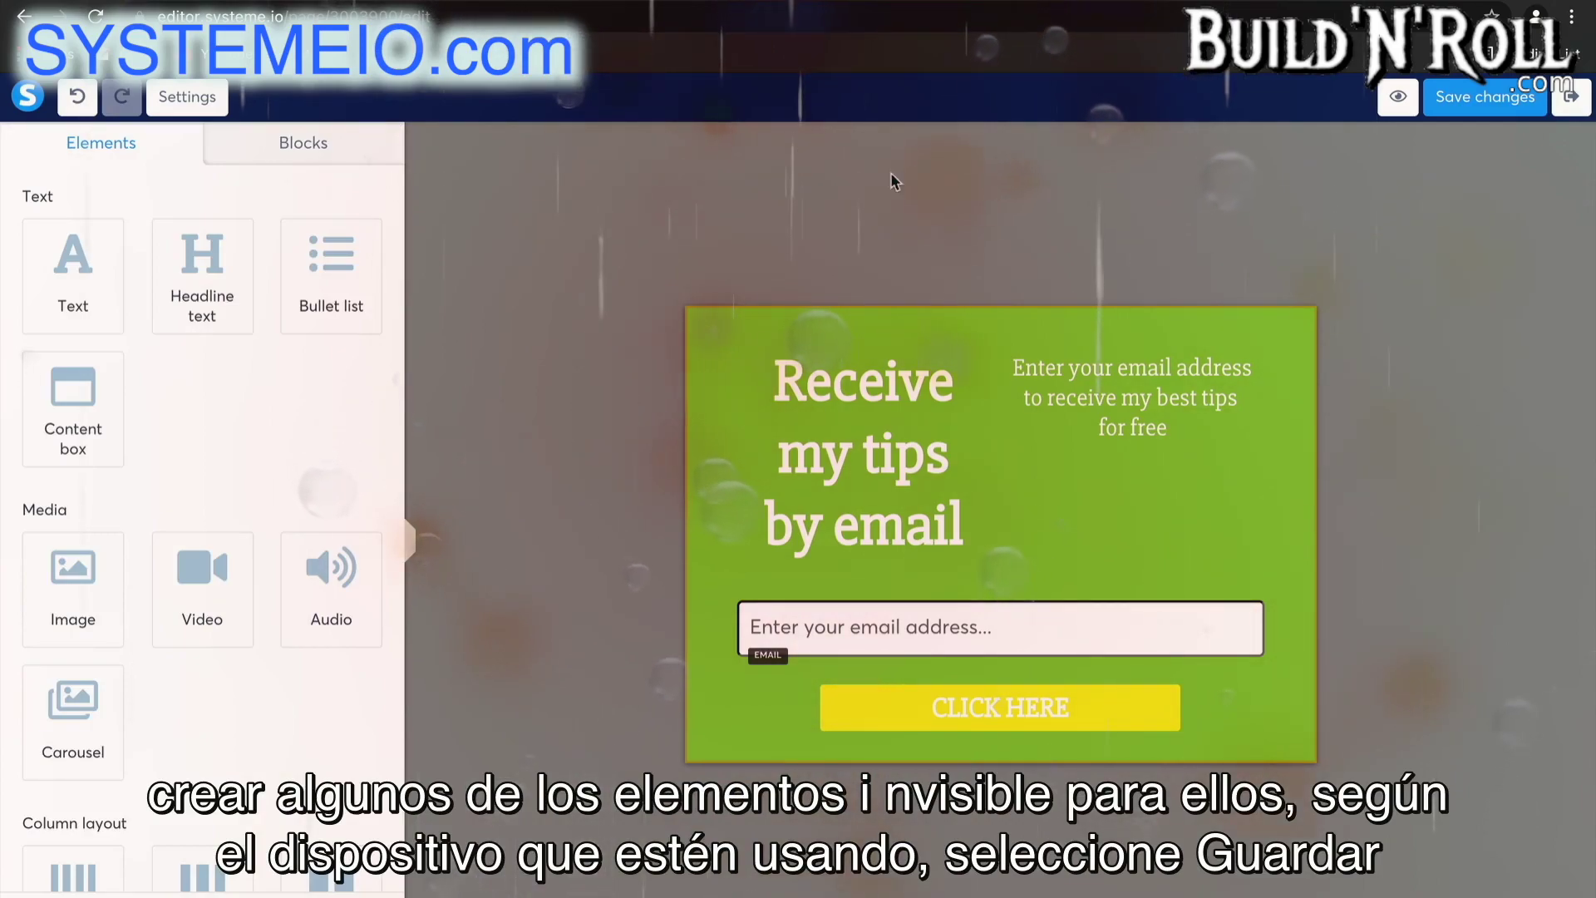
Save the opt-in page, exit the editor and go to the funnels list
left_click(1500, 97)
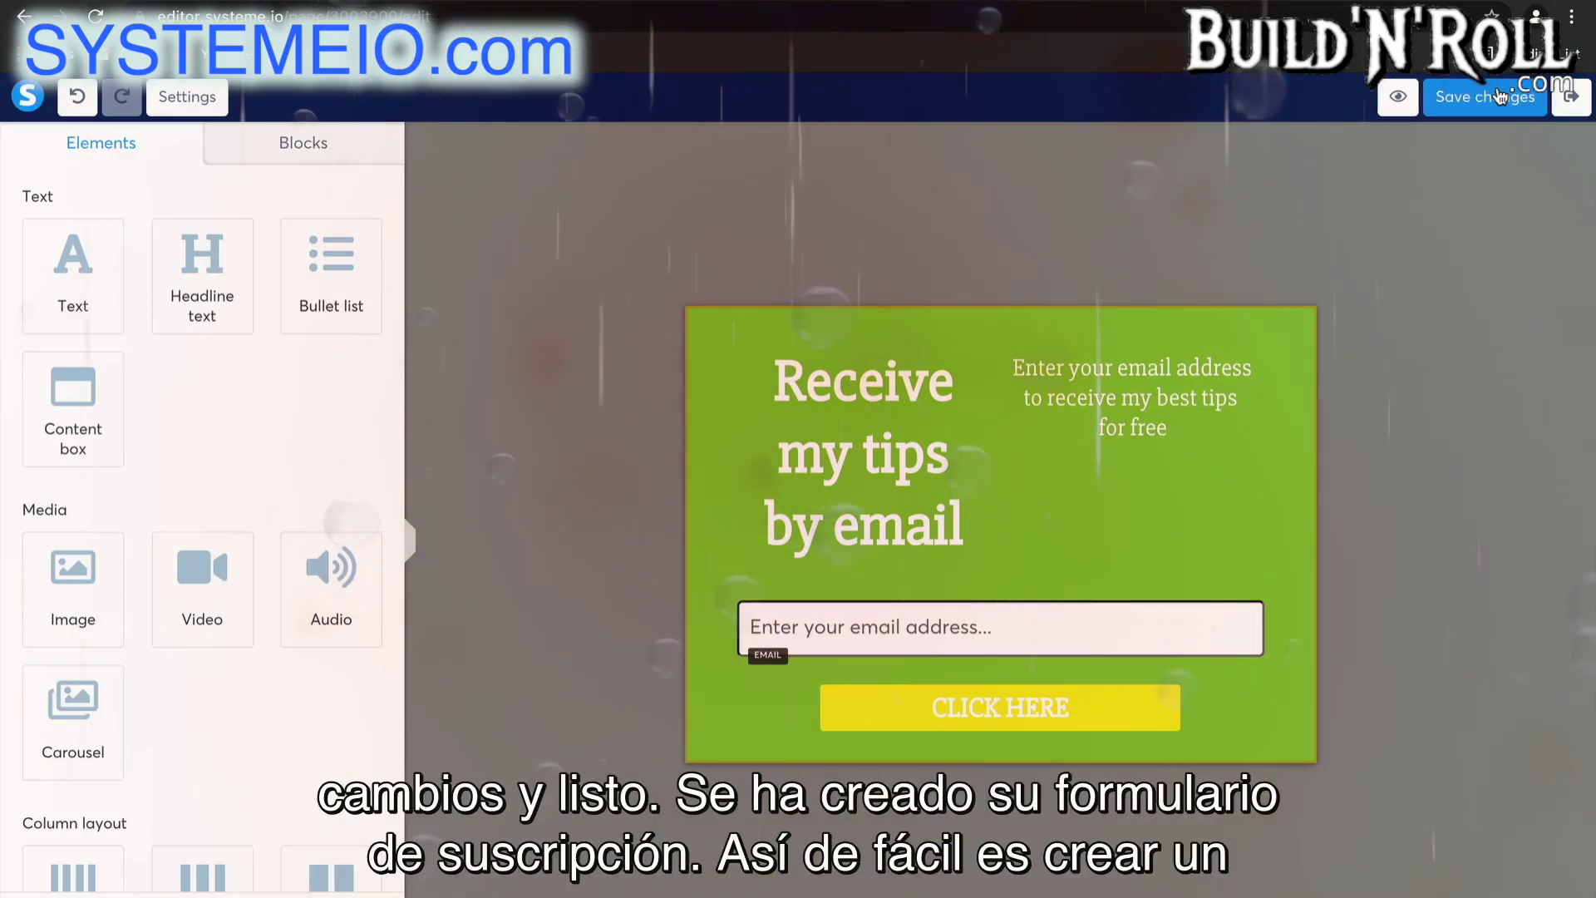
left_click(1572, 98)
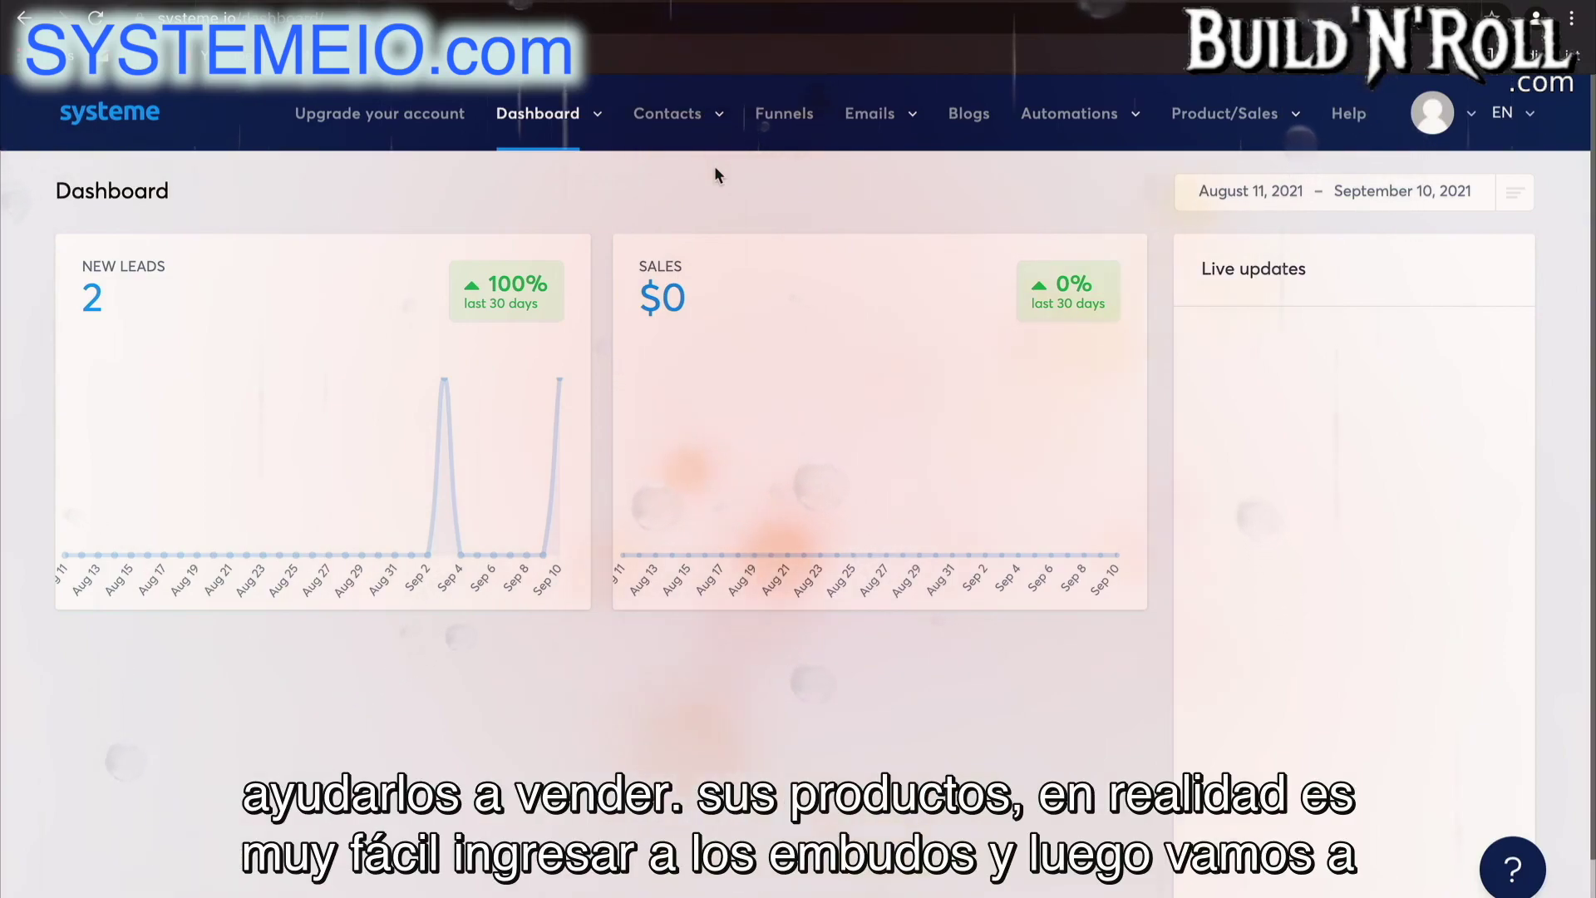
left_click(781, 110)
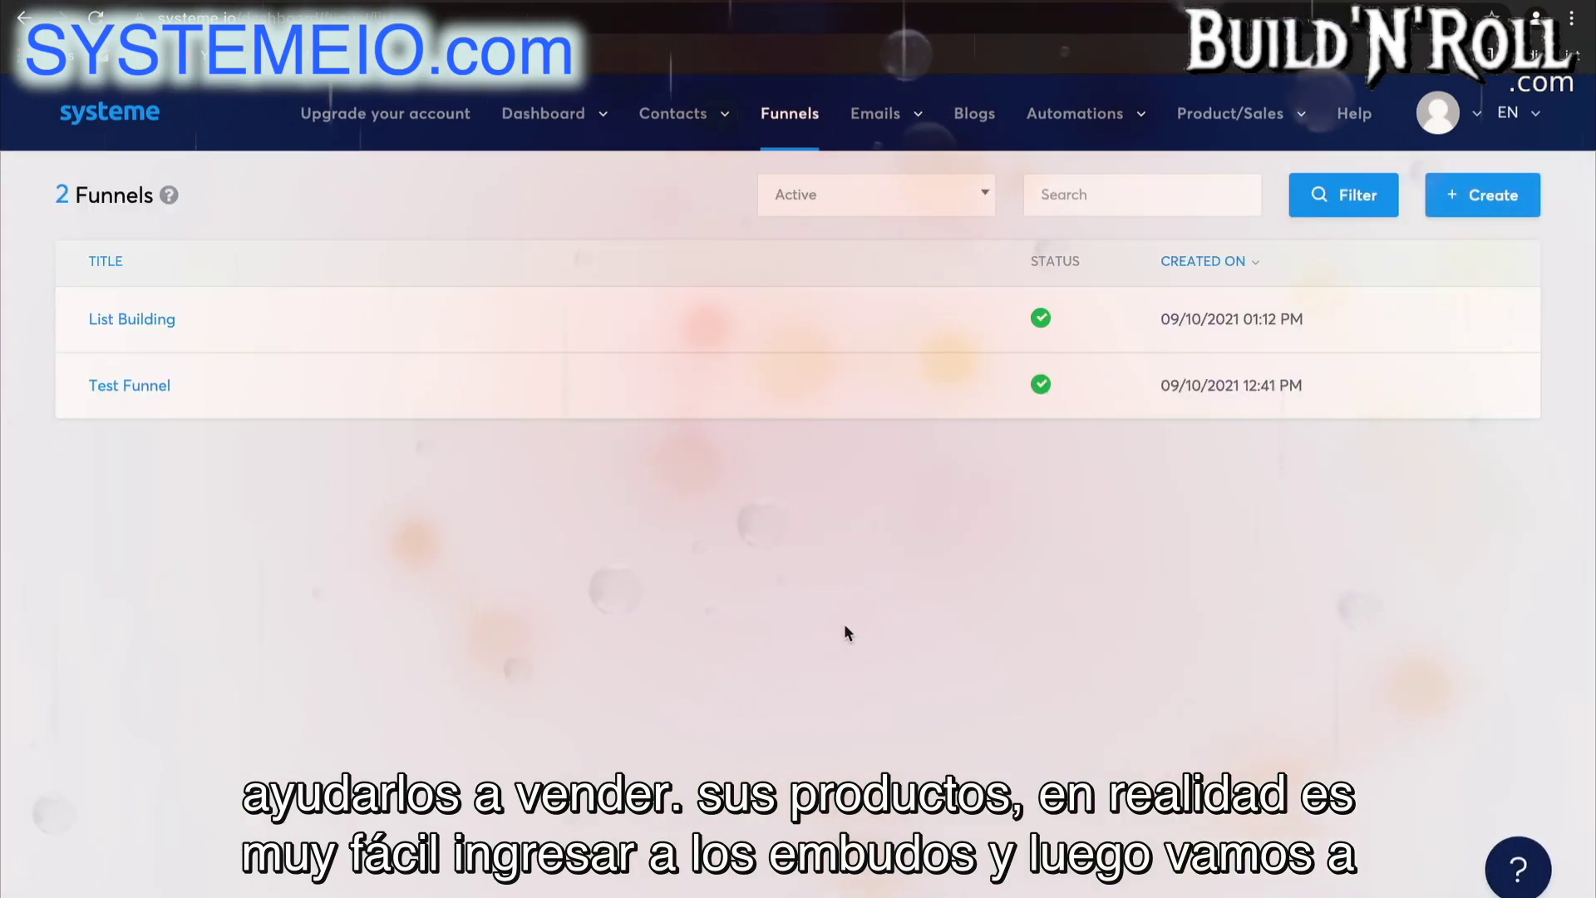
Create a Sell funnel named 'Sales Funnel' priced in U.S. Dollar
left_click(1494, 194)
left_click(988, 361)
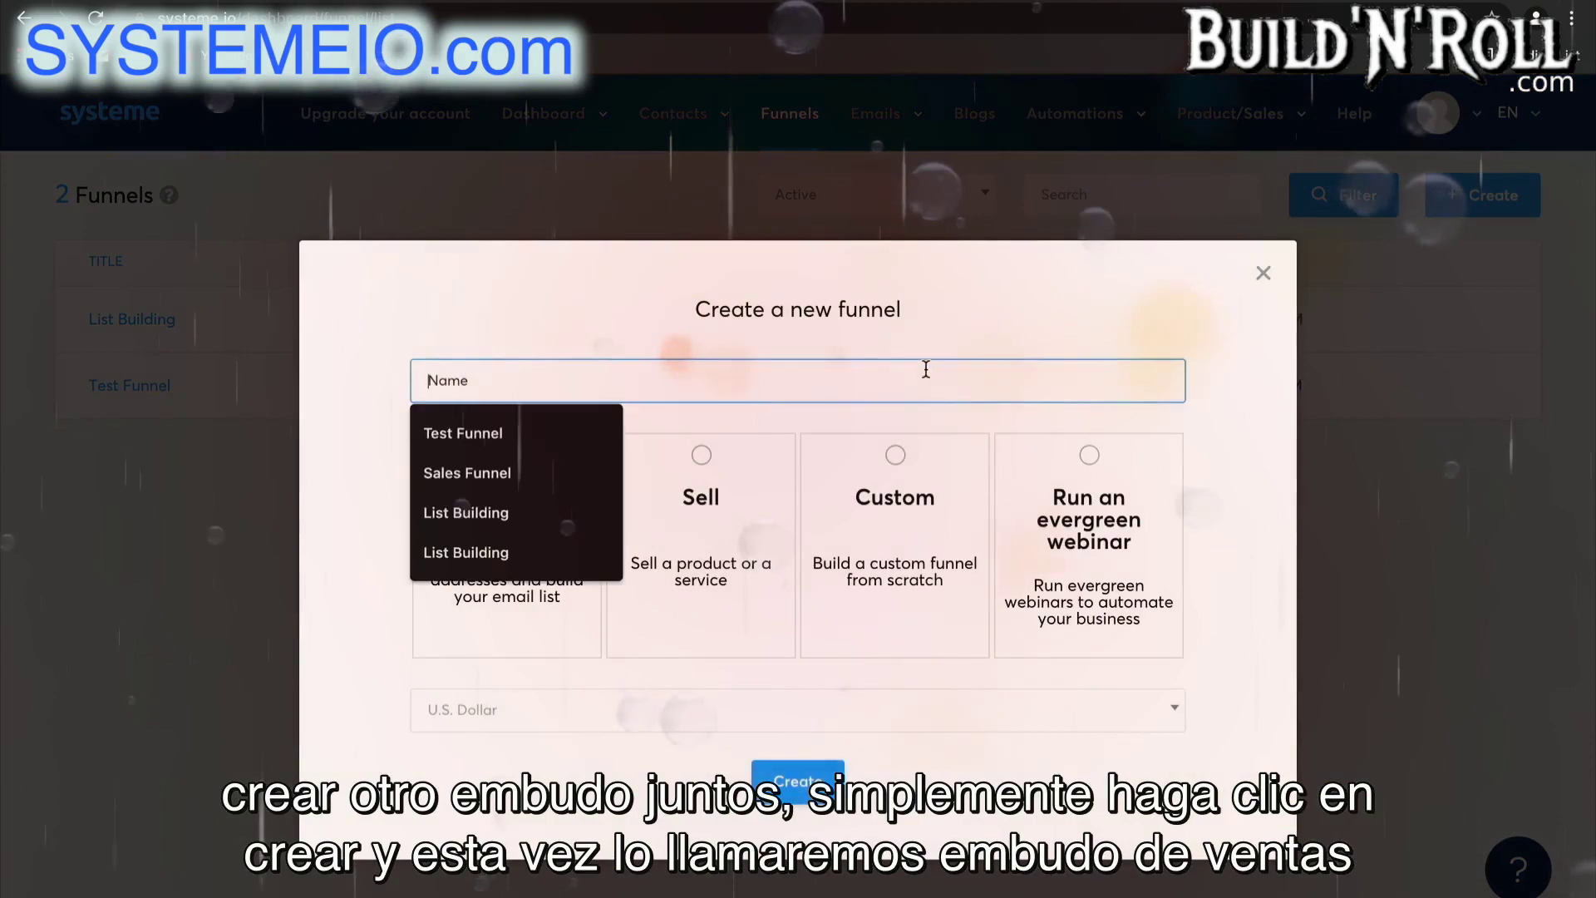
type("Sales Funnel")
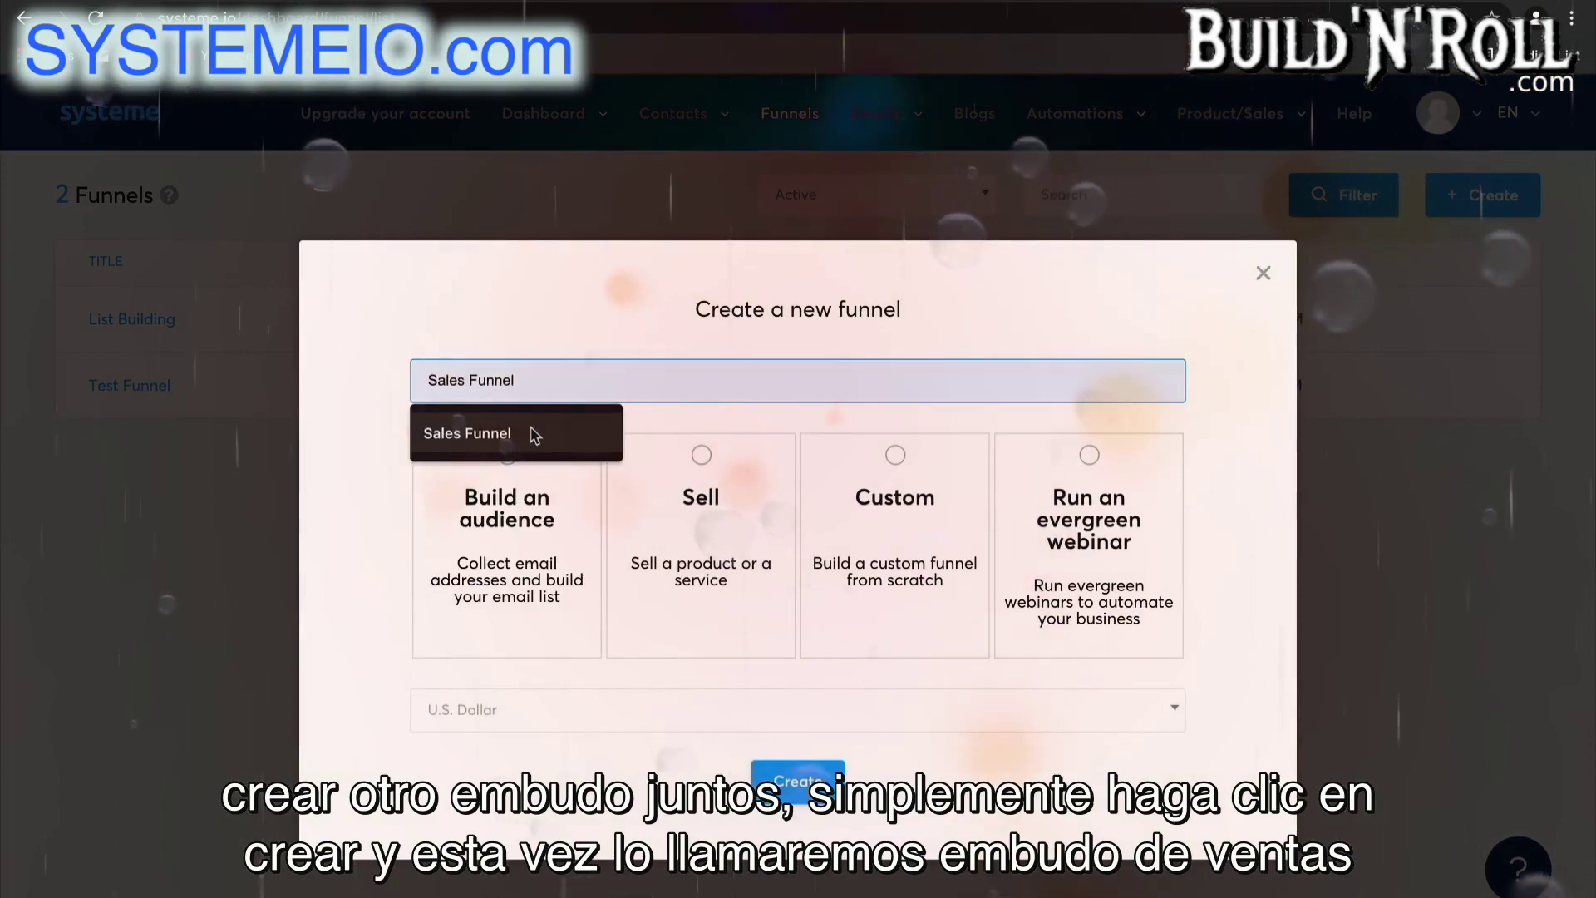
left_click(532, 433)
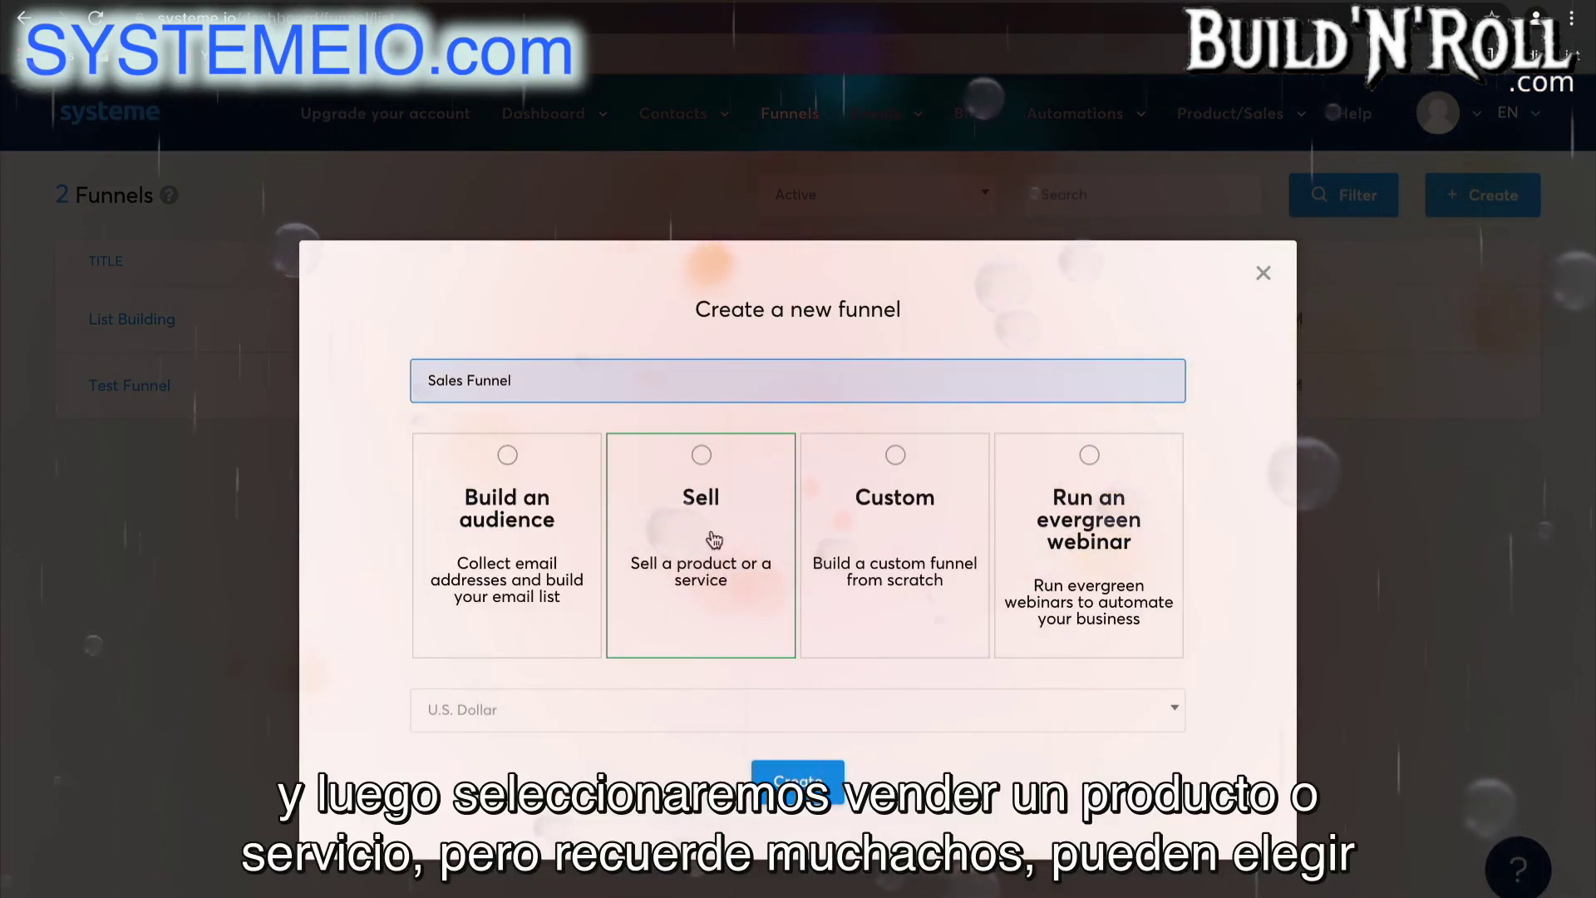
left_click(712, 540)
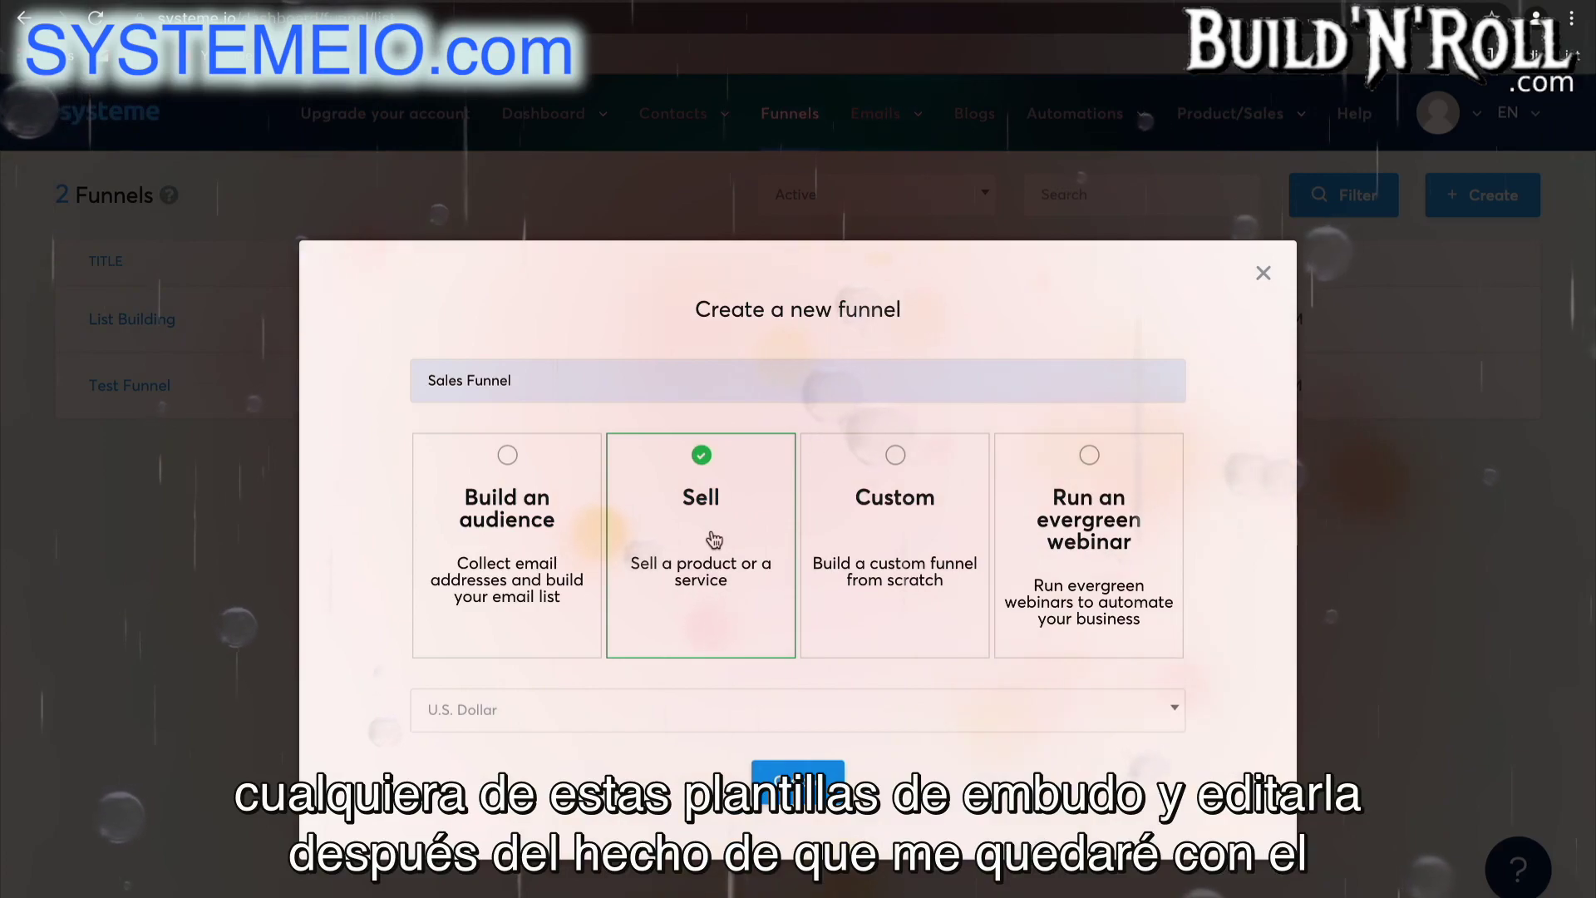
left_click(730, 711)
left_click(683, 485)
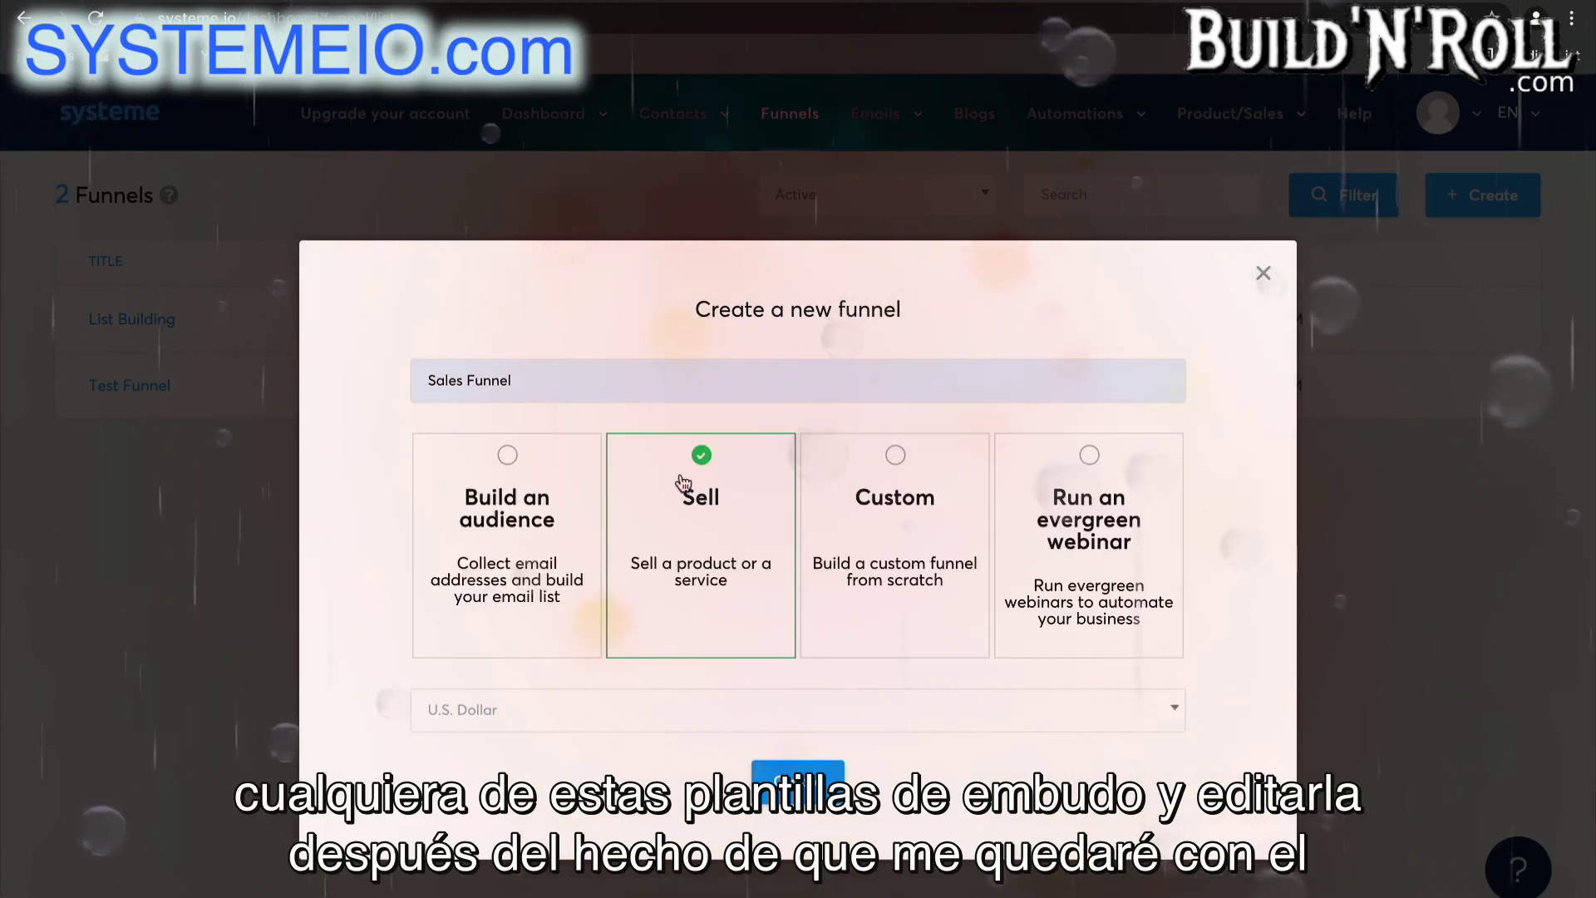
left_click(798, 782)
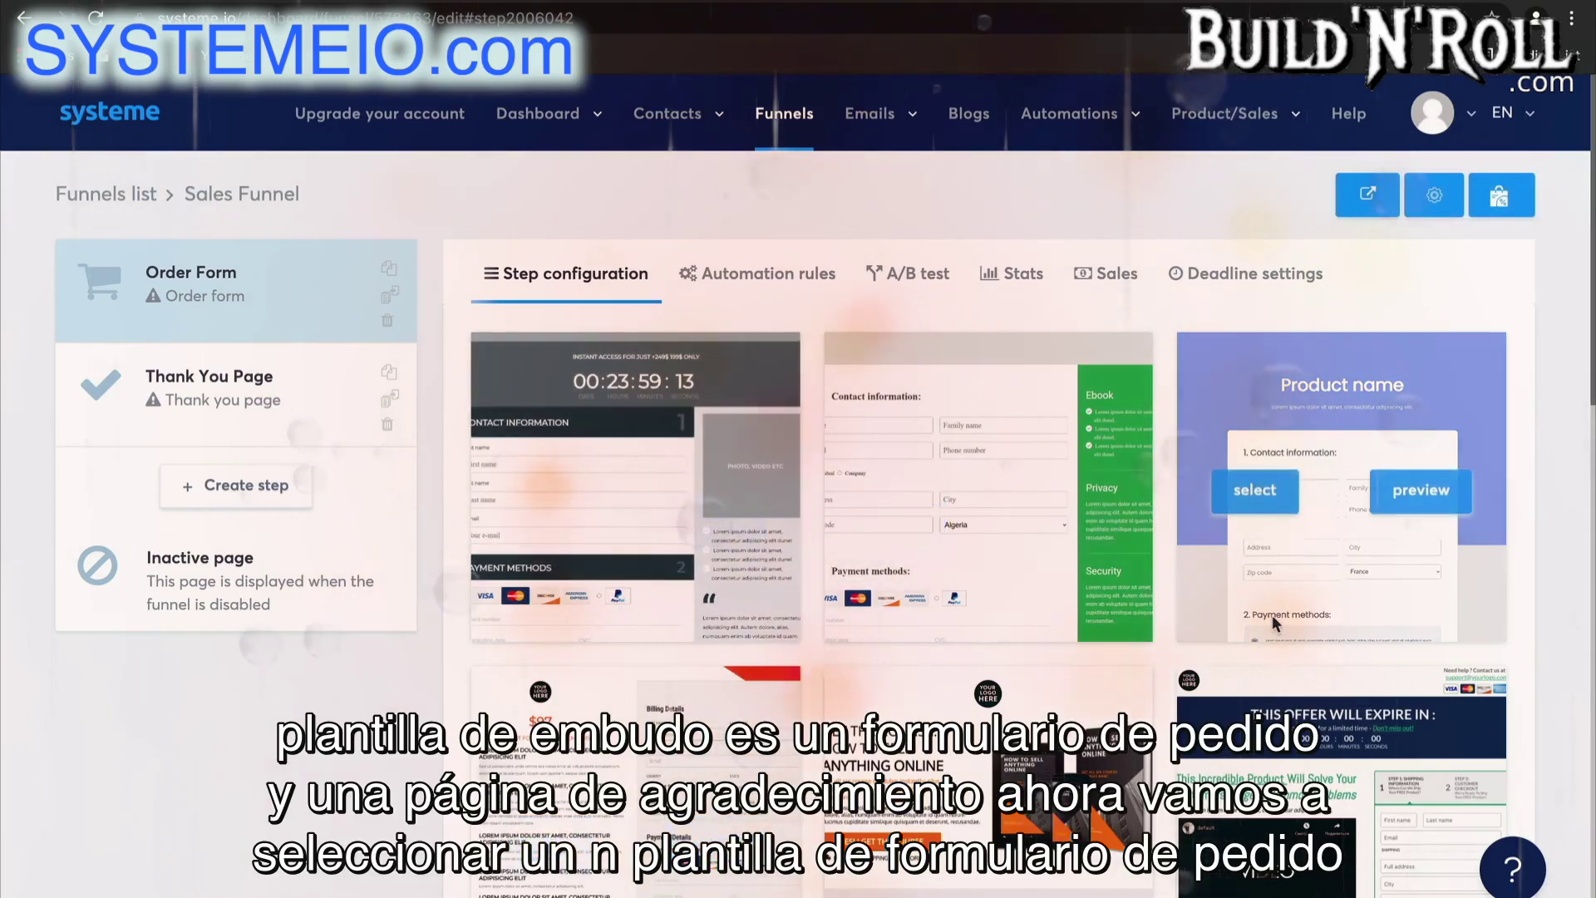
Apply a ready-made template to the Order Form step
scroll(1272, 615, "down", 1)
scroll(1272, 615, "down", 10)
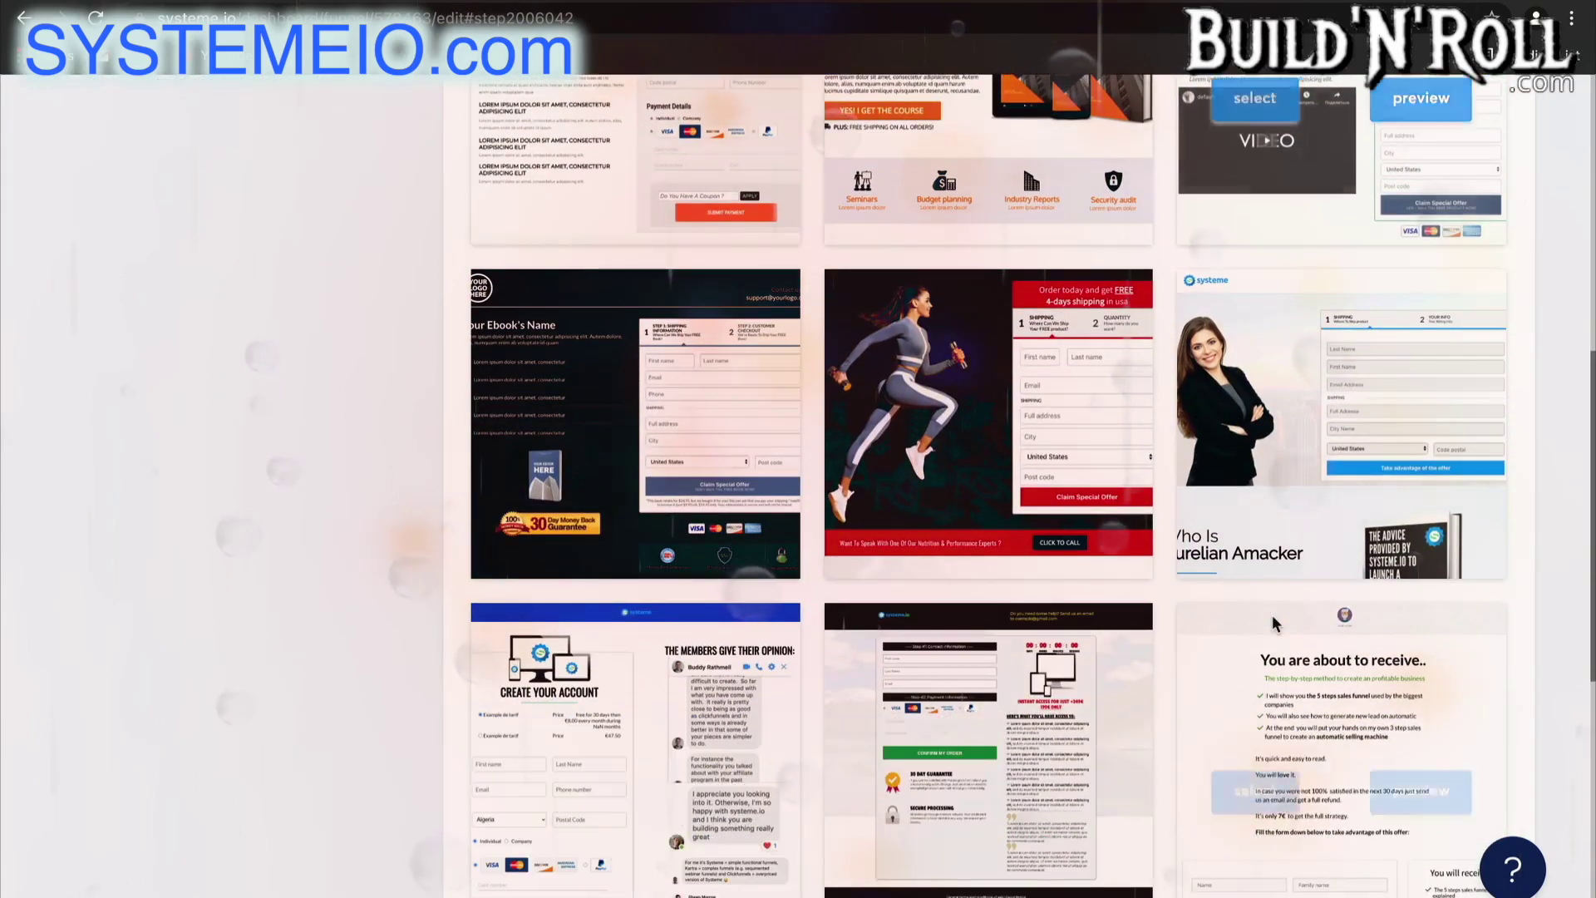
scroll(1273, 623, "down", 1)
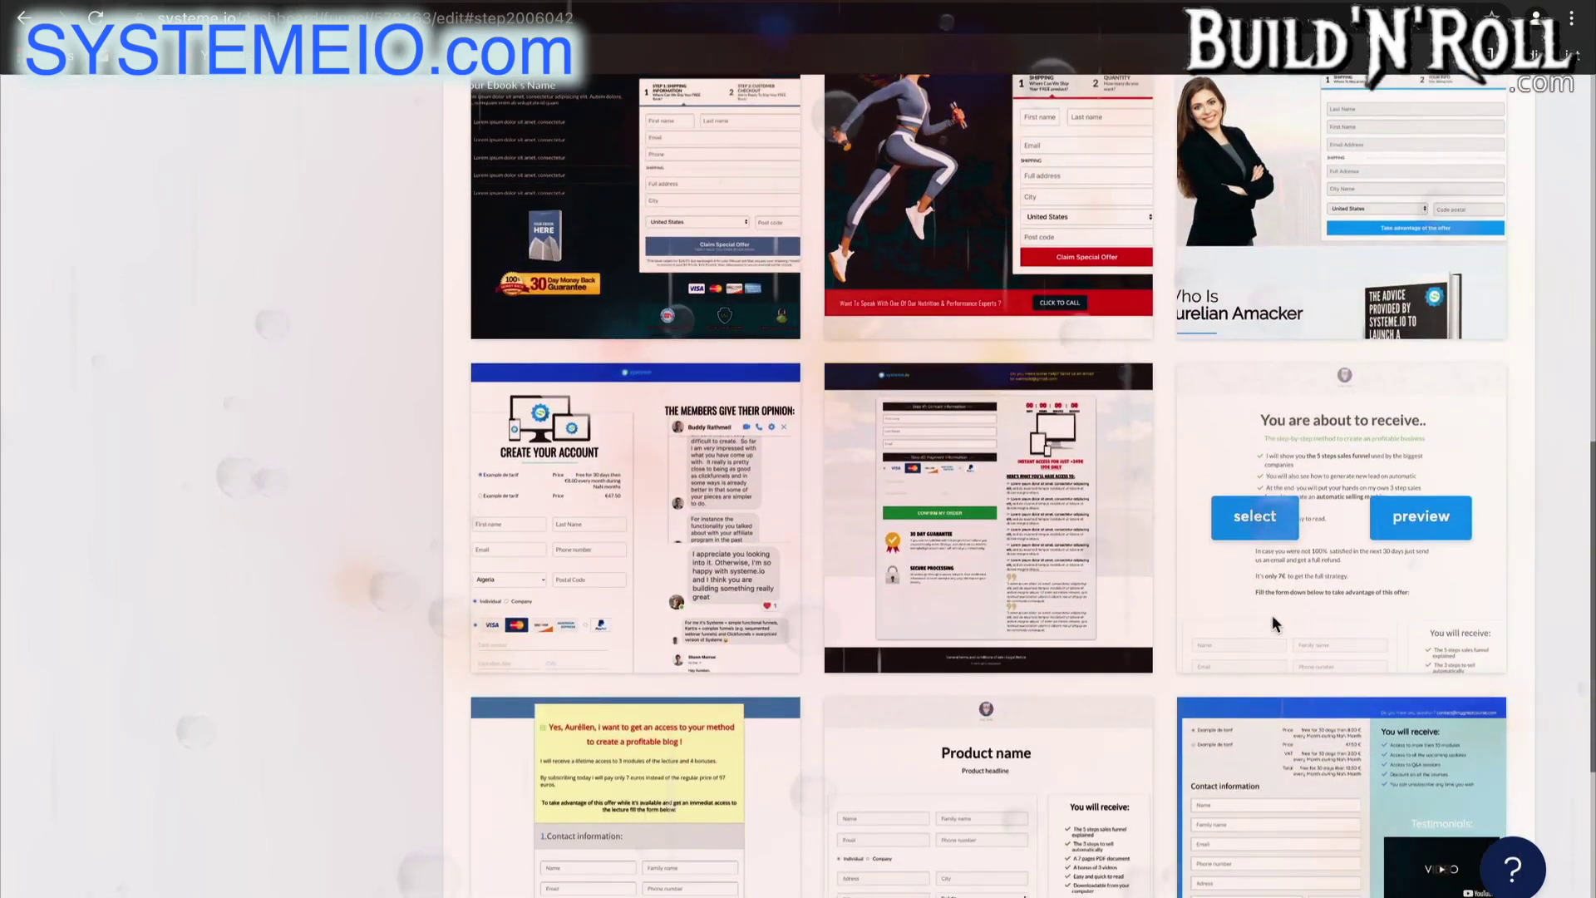
left_click(1251, 519)
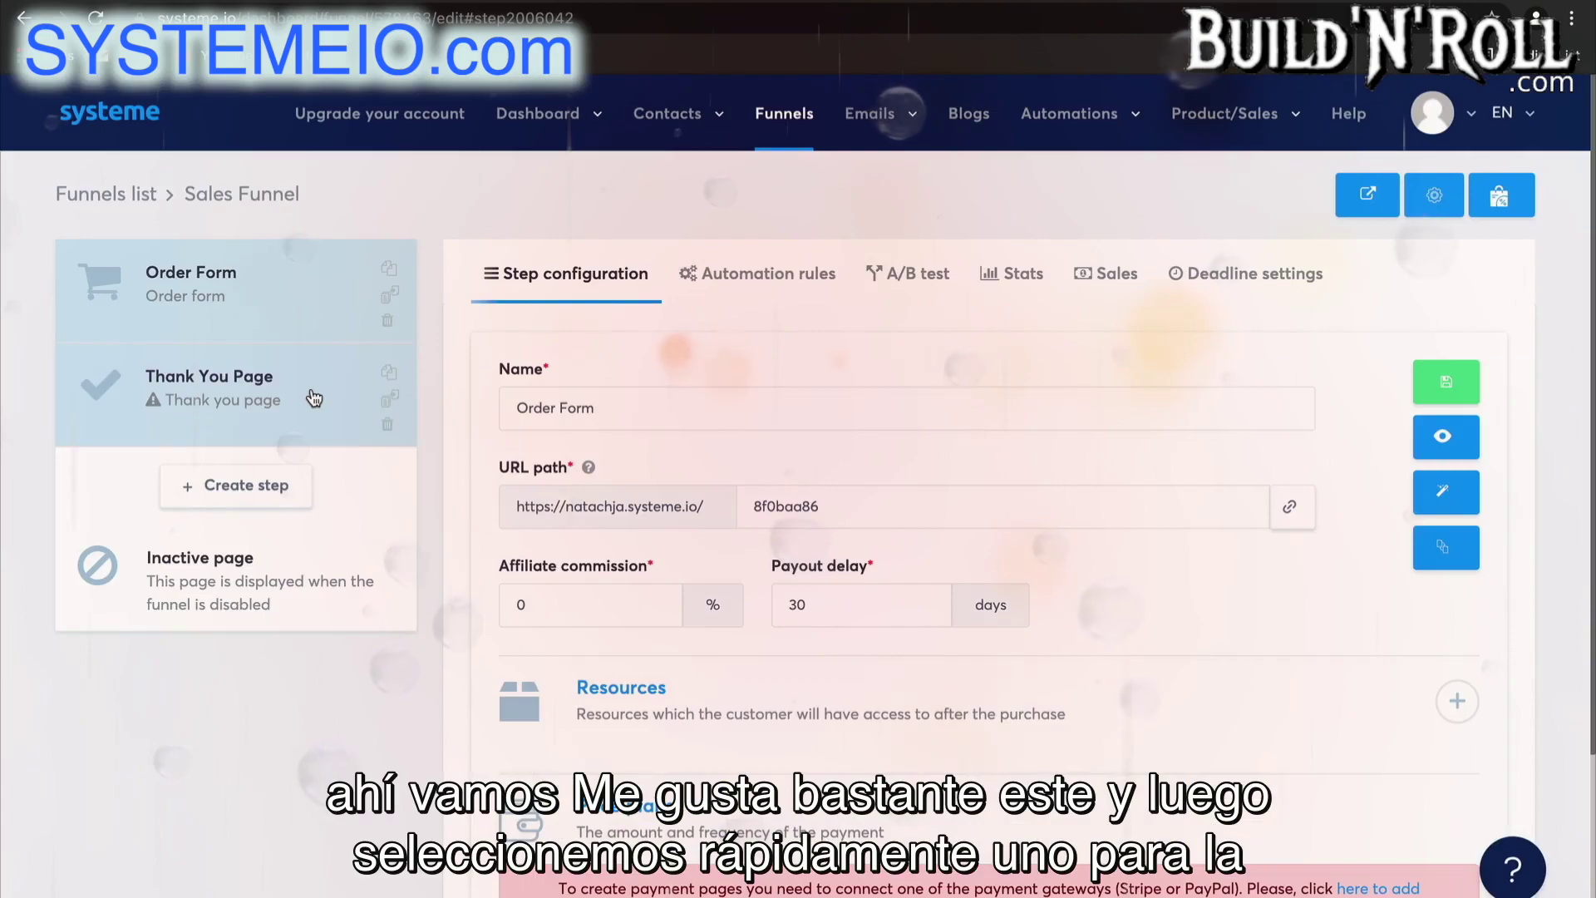
Apply a ready-made template to the Thank You Page step
left_click(379, 426)
scroll(596, 688, "down", 1)
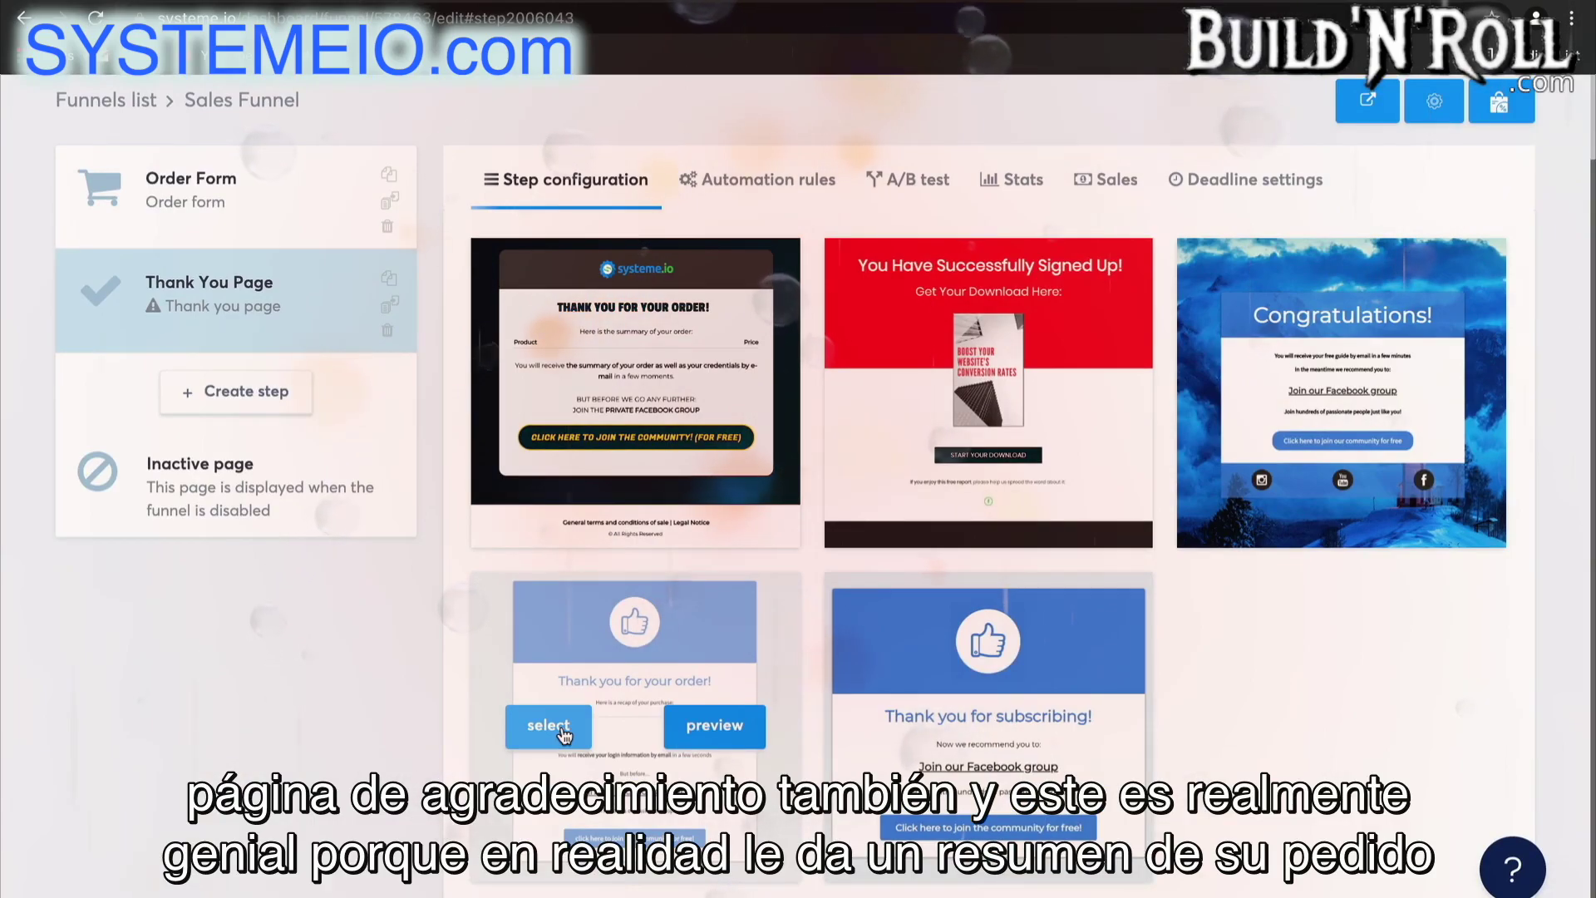
left_click(564, 735)
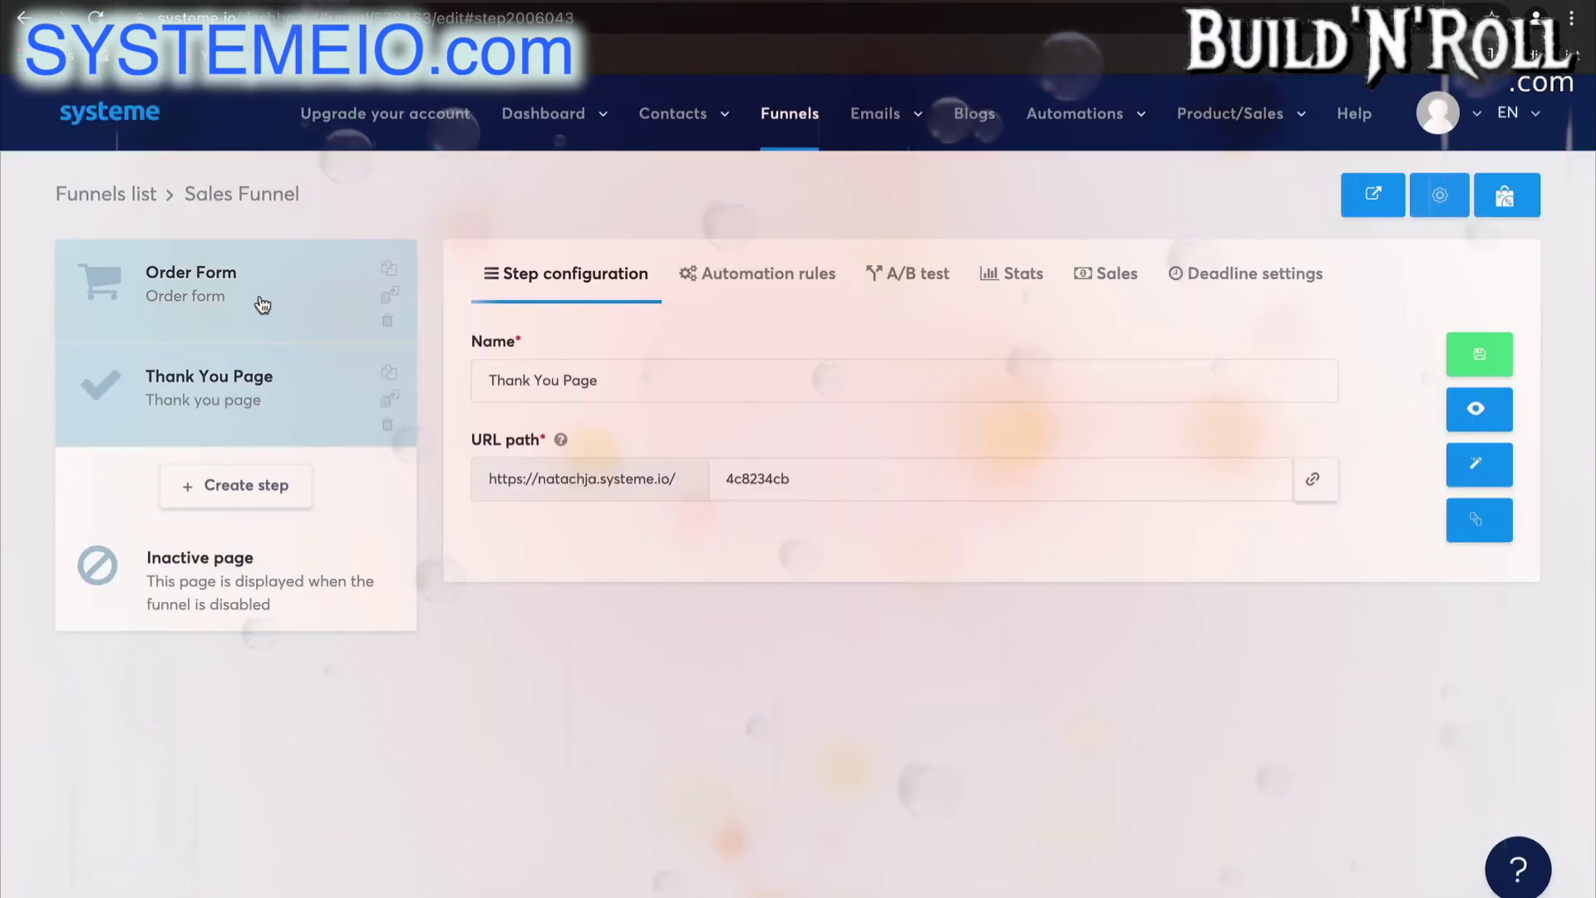
left_click(266, 312)
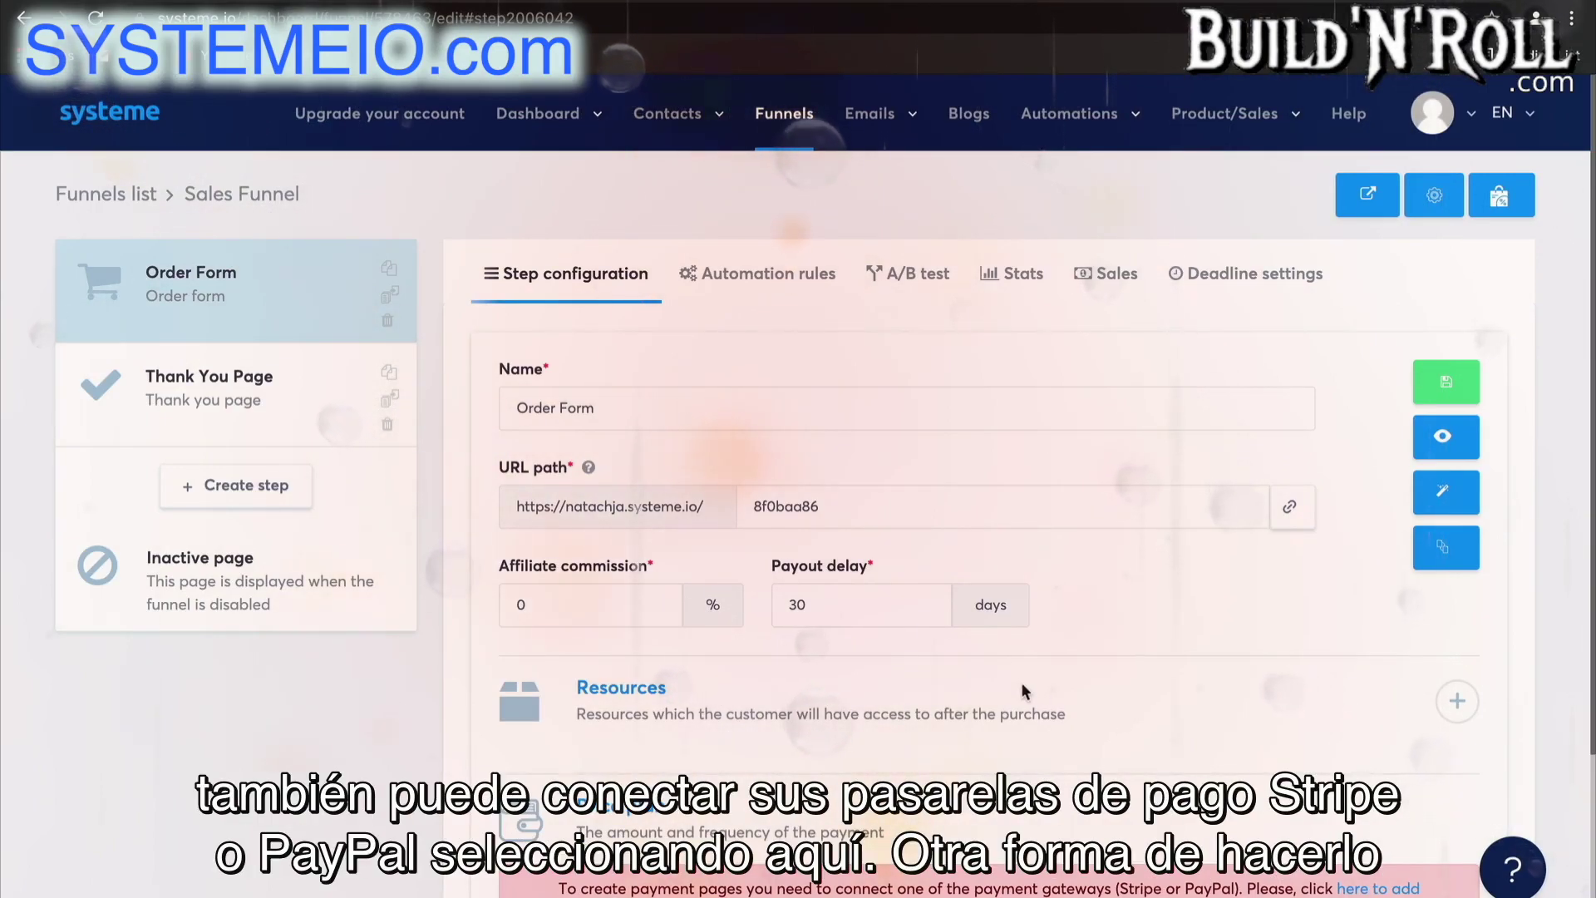
scroll(1085, 740, "down", 2)
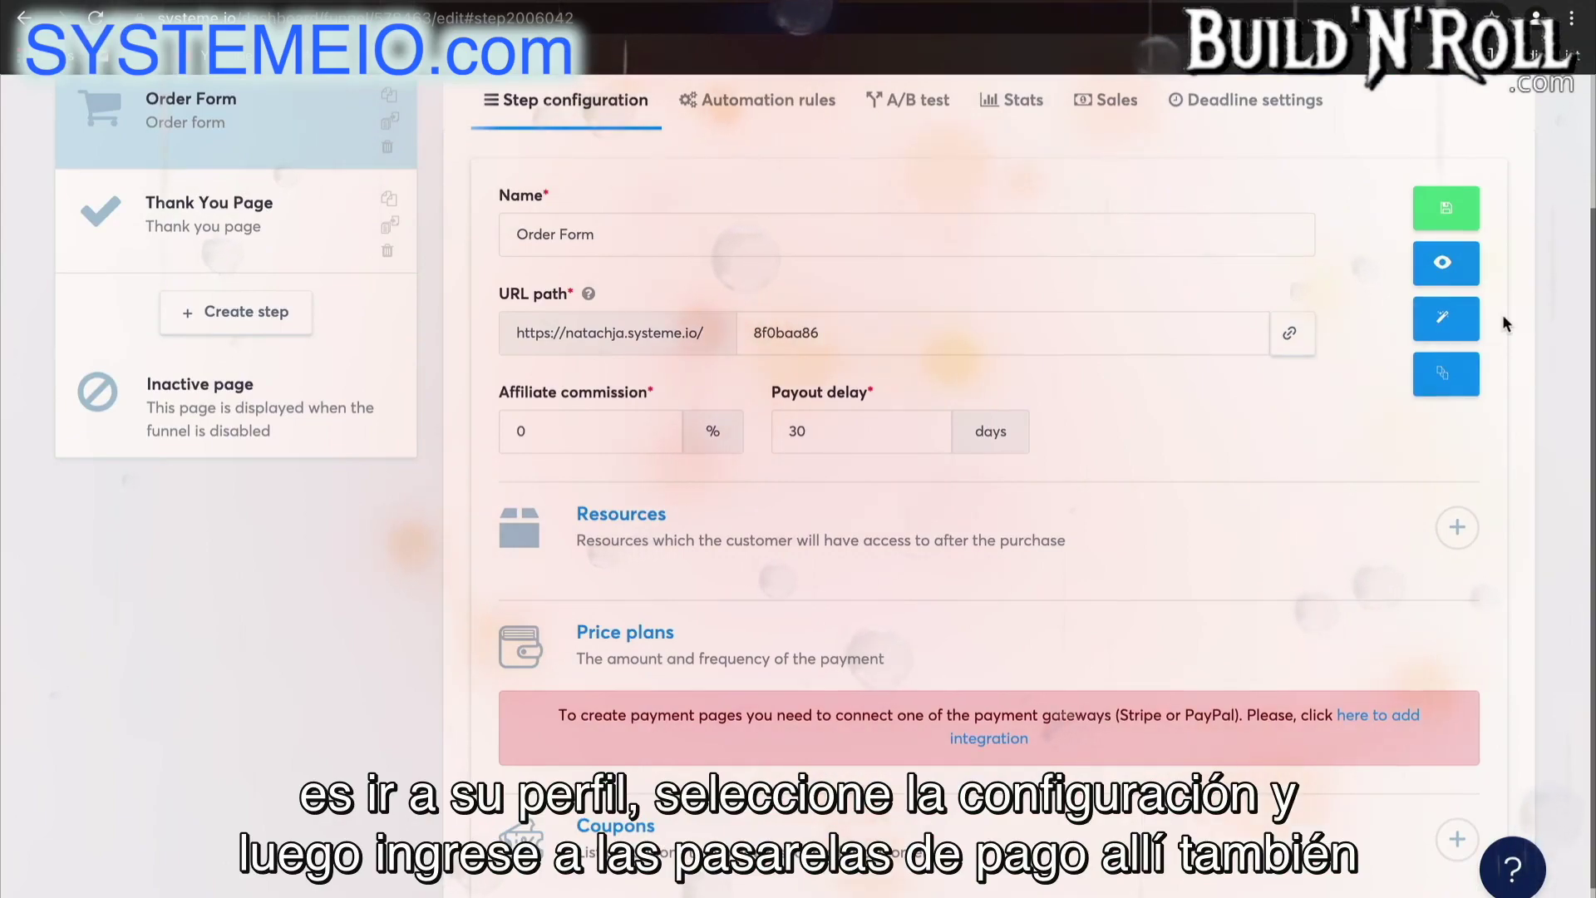
scroll(1503, 315, "up", 2)
left_click(1431, 117)
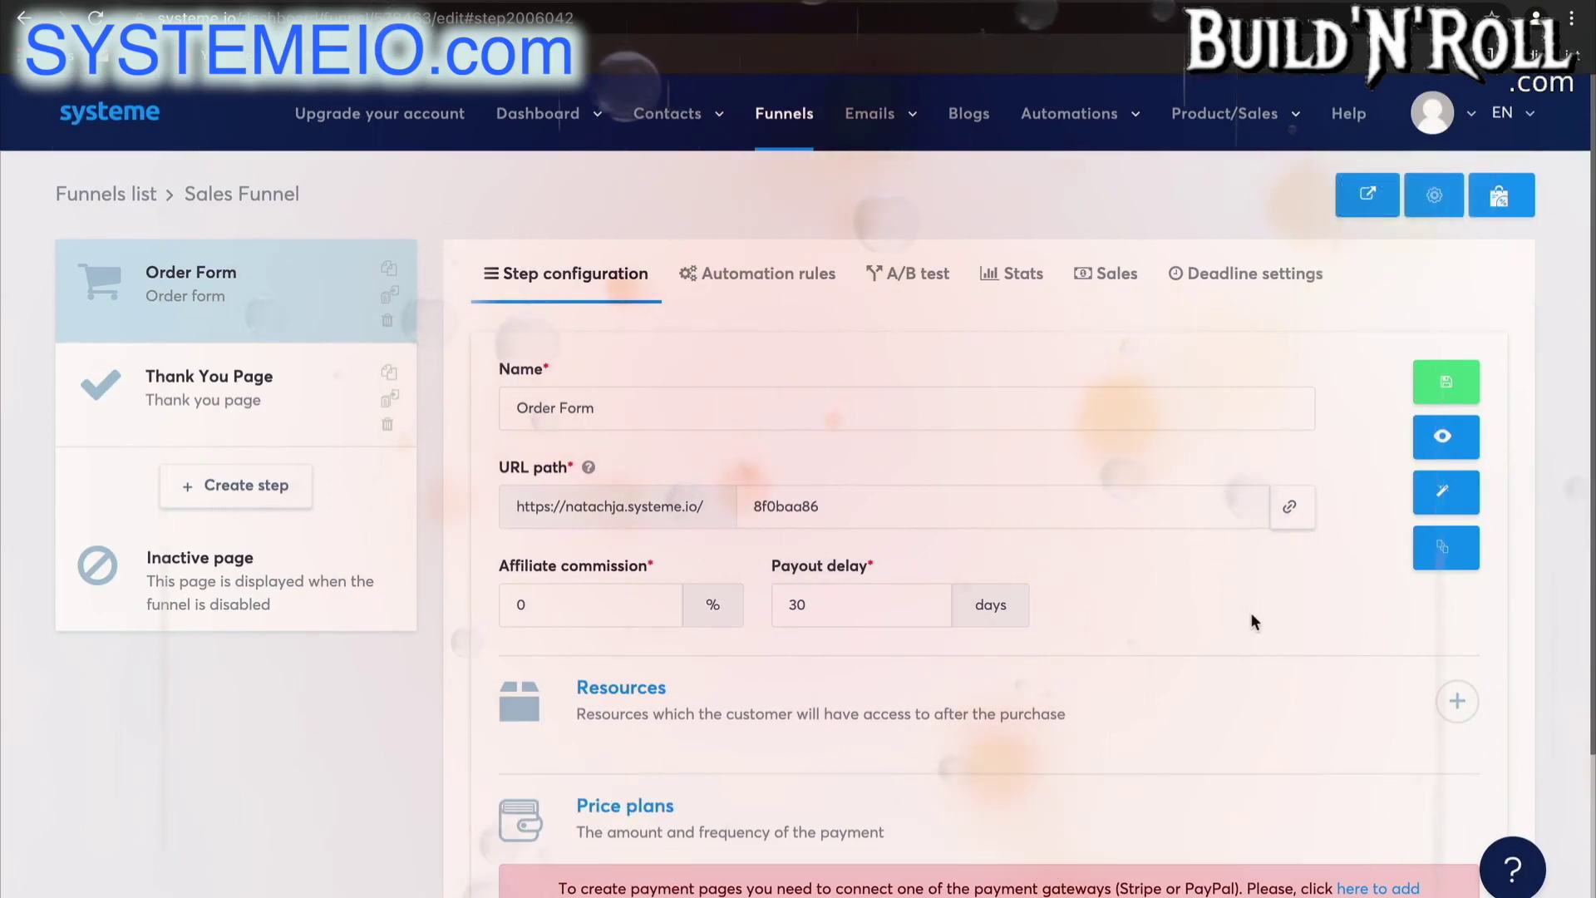
scroll(1252, 616, "down", 3)
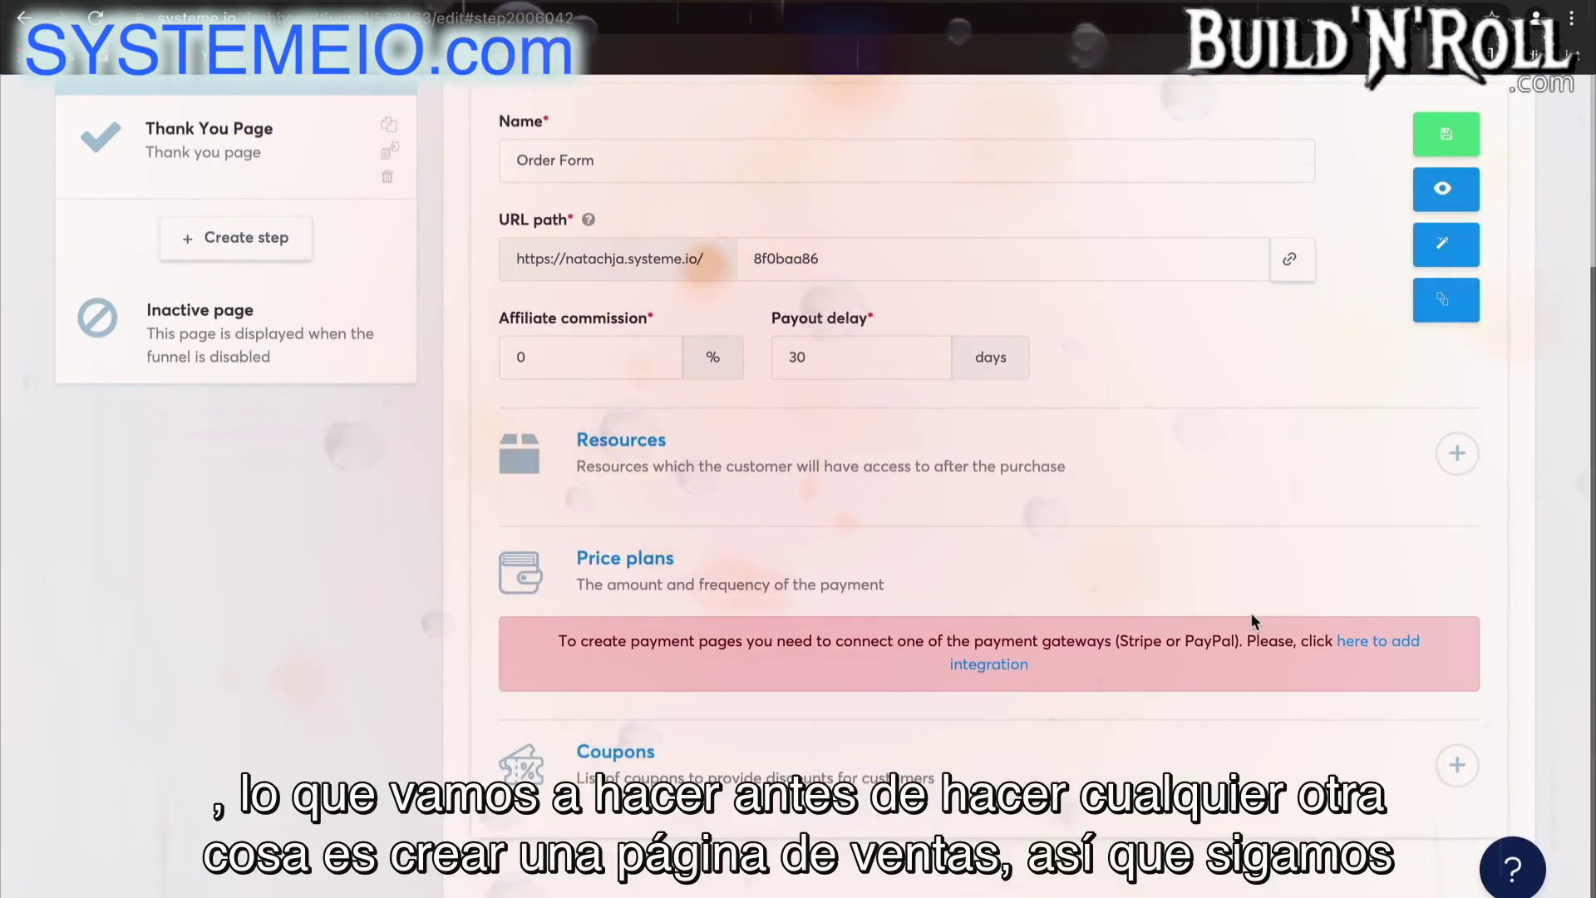
scroll(1252, 619, "up", 3)
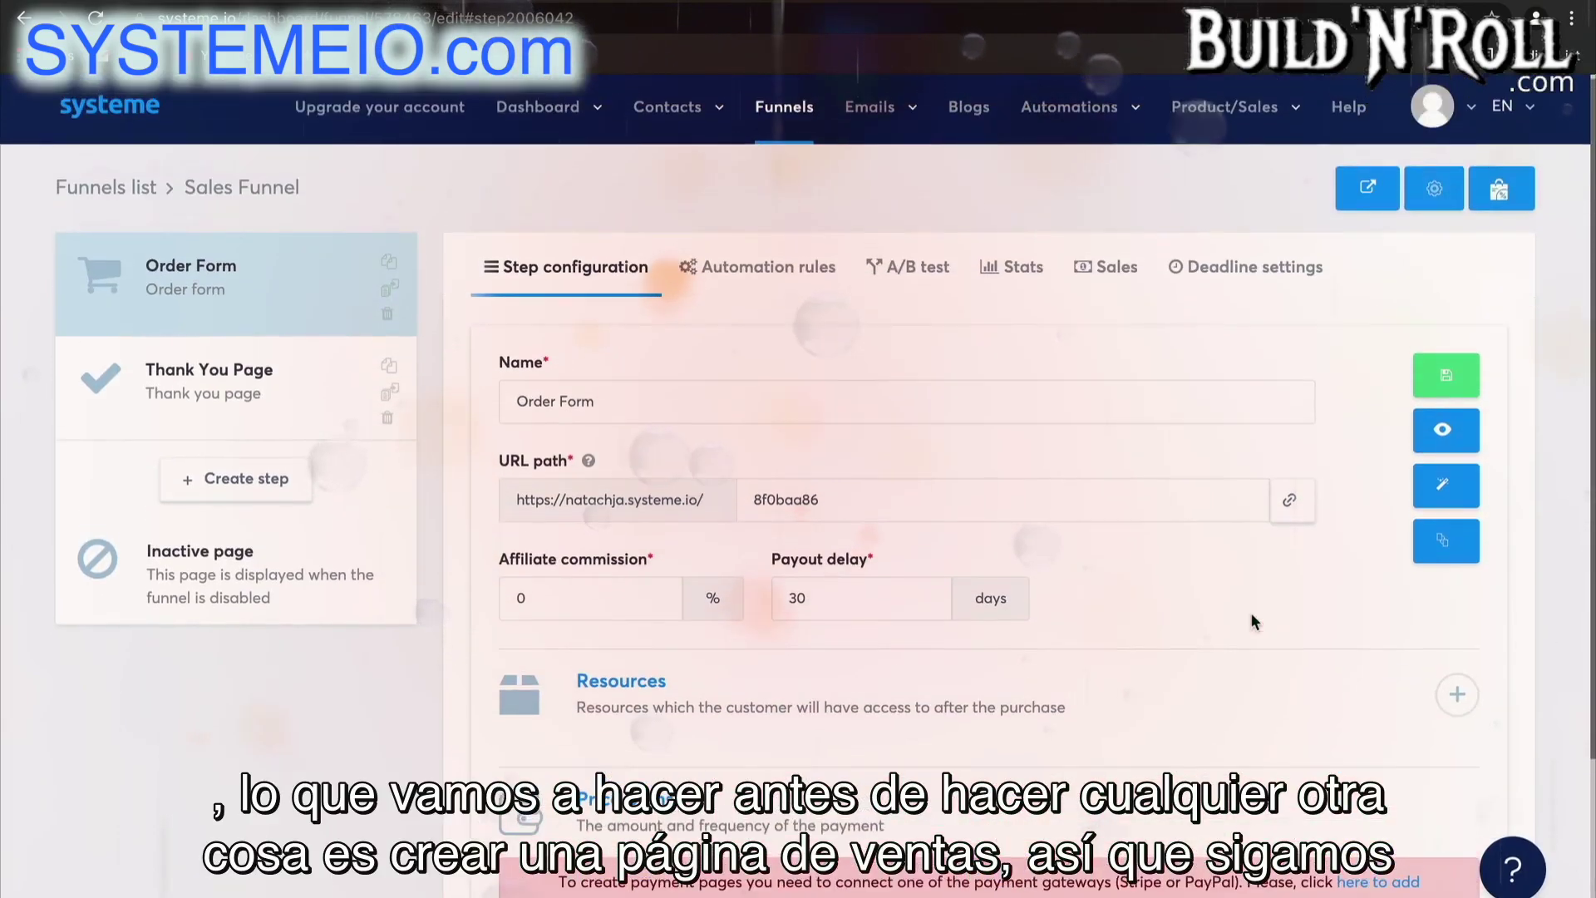
Create a new funnel step named 'Sales Page' of type Sales page
left_click(266, 484)
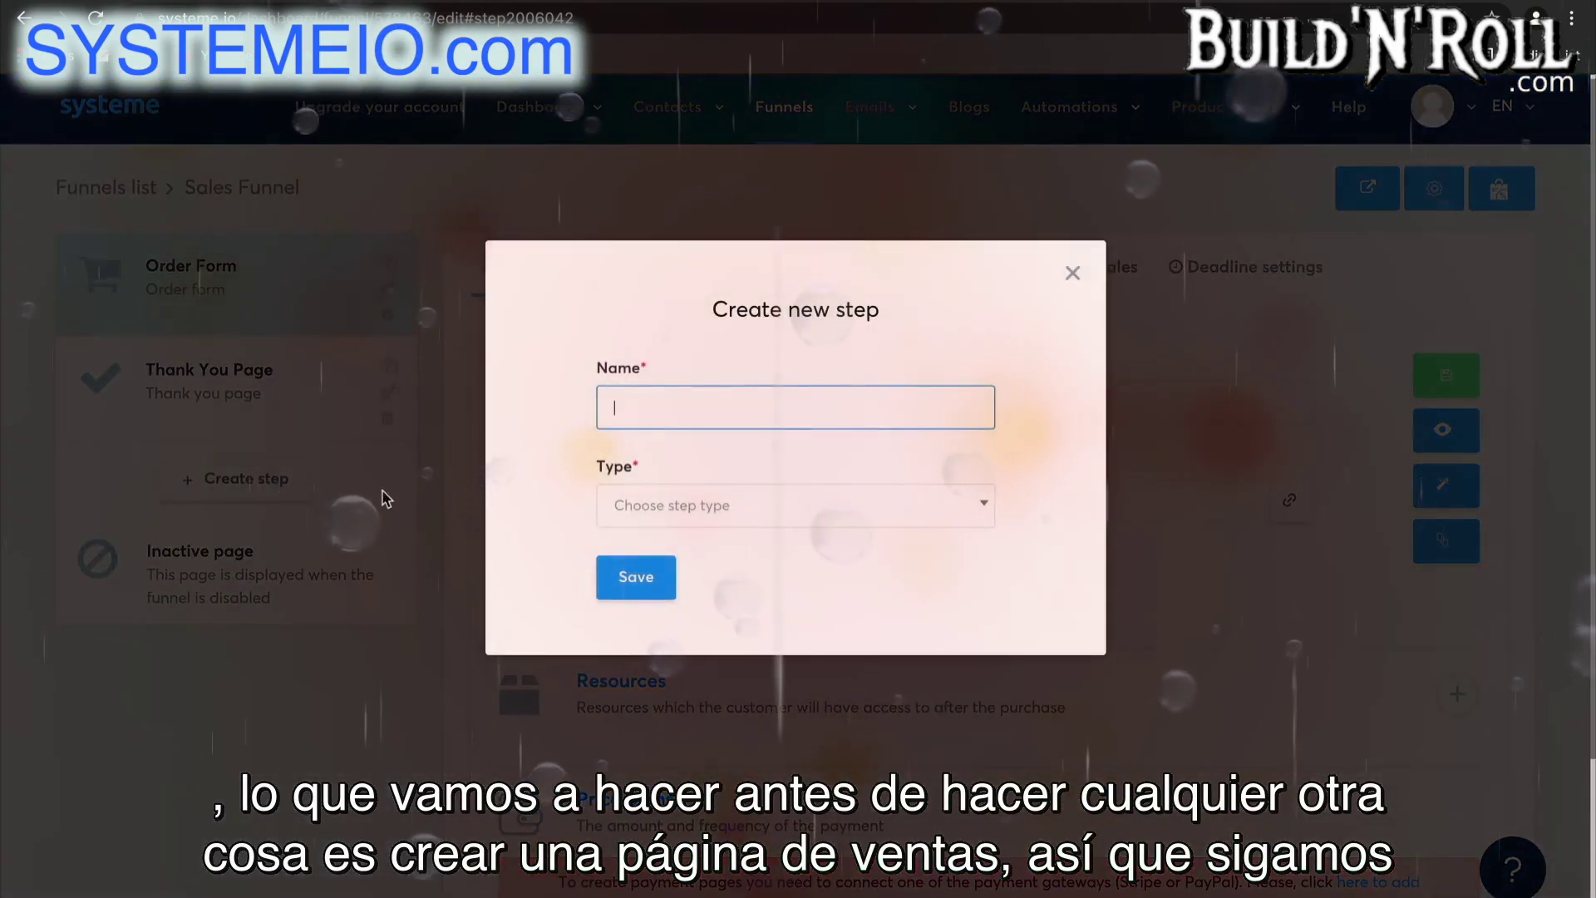
type("Sales Page")
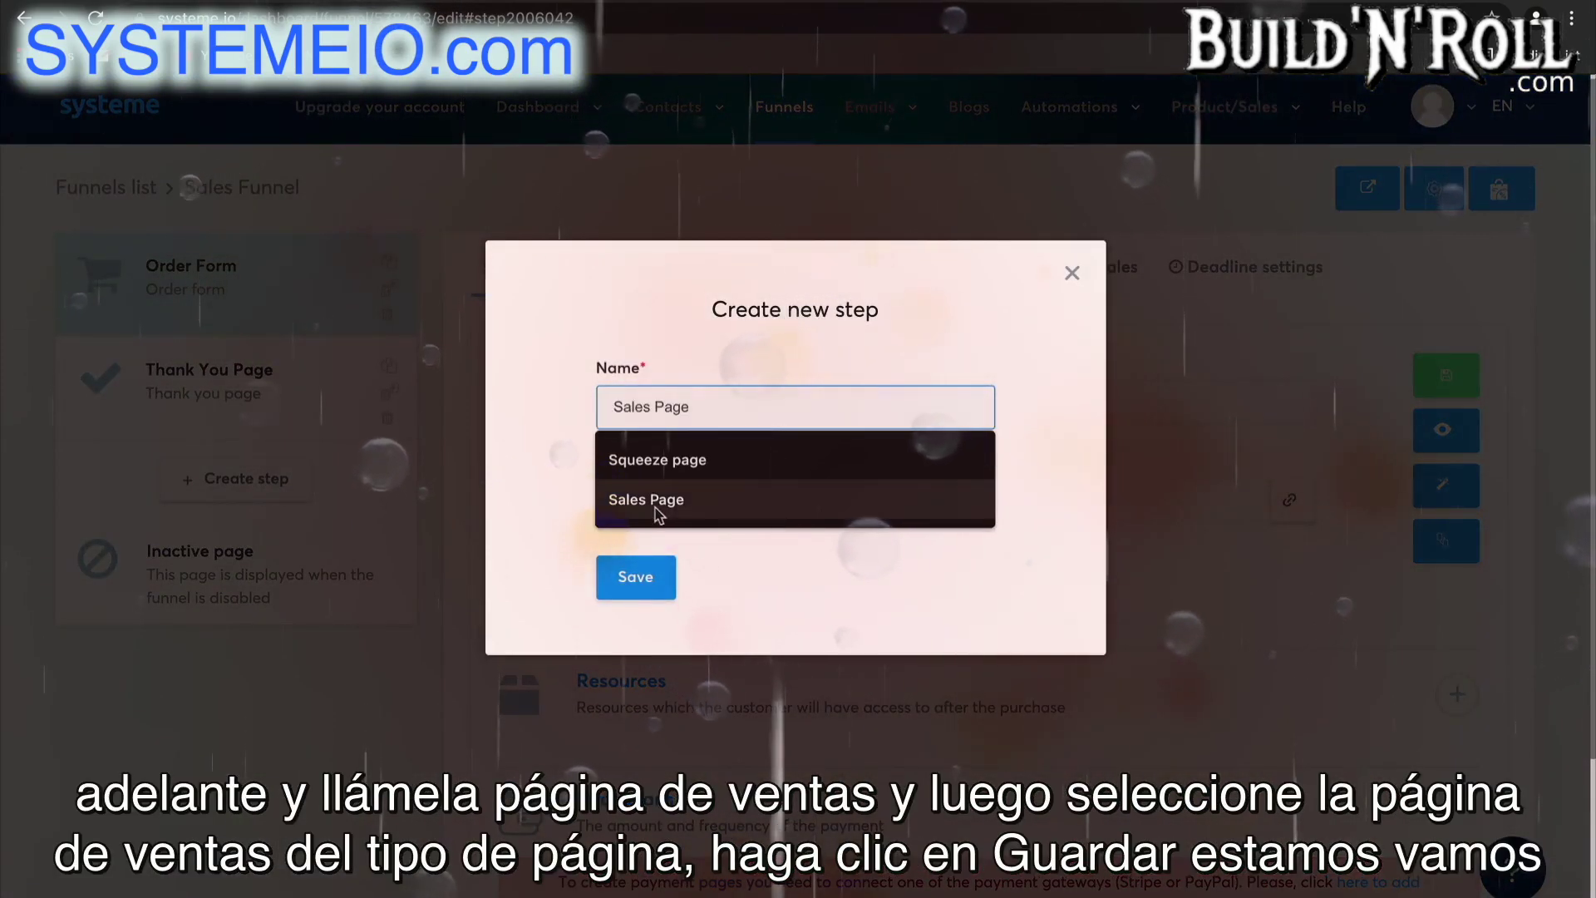
left_click(646, 498)
left_click(670, 505)
scroll(713, 706, "down", 3)
left_click(719, 635)
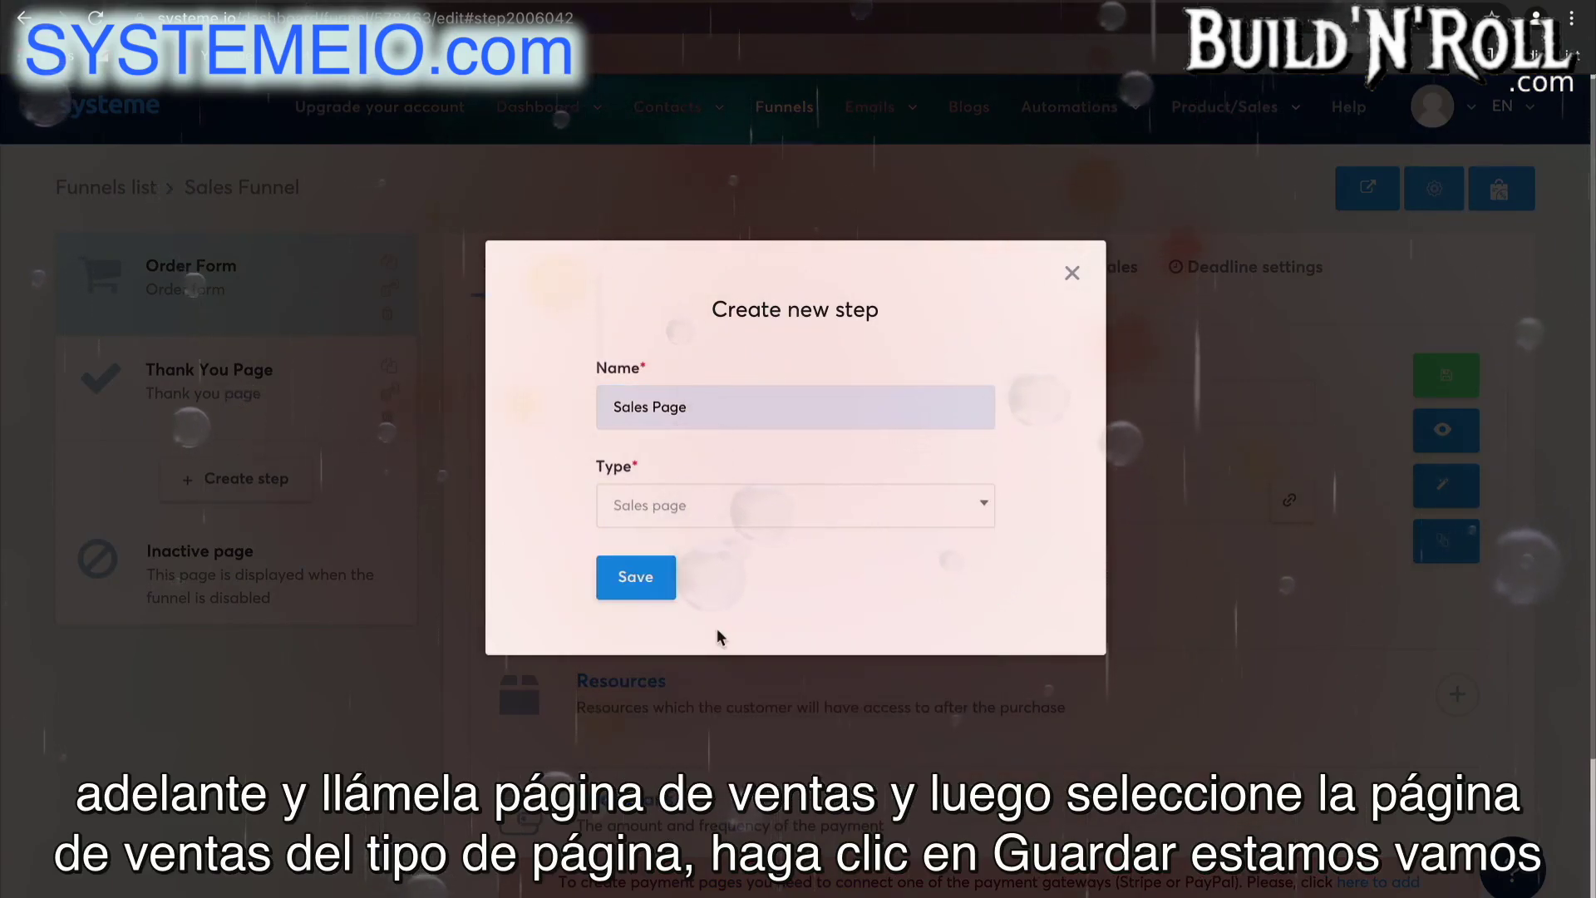
left_click(641, 577)
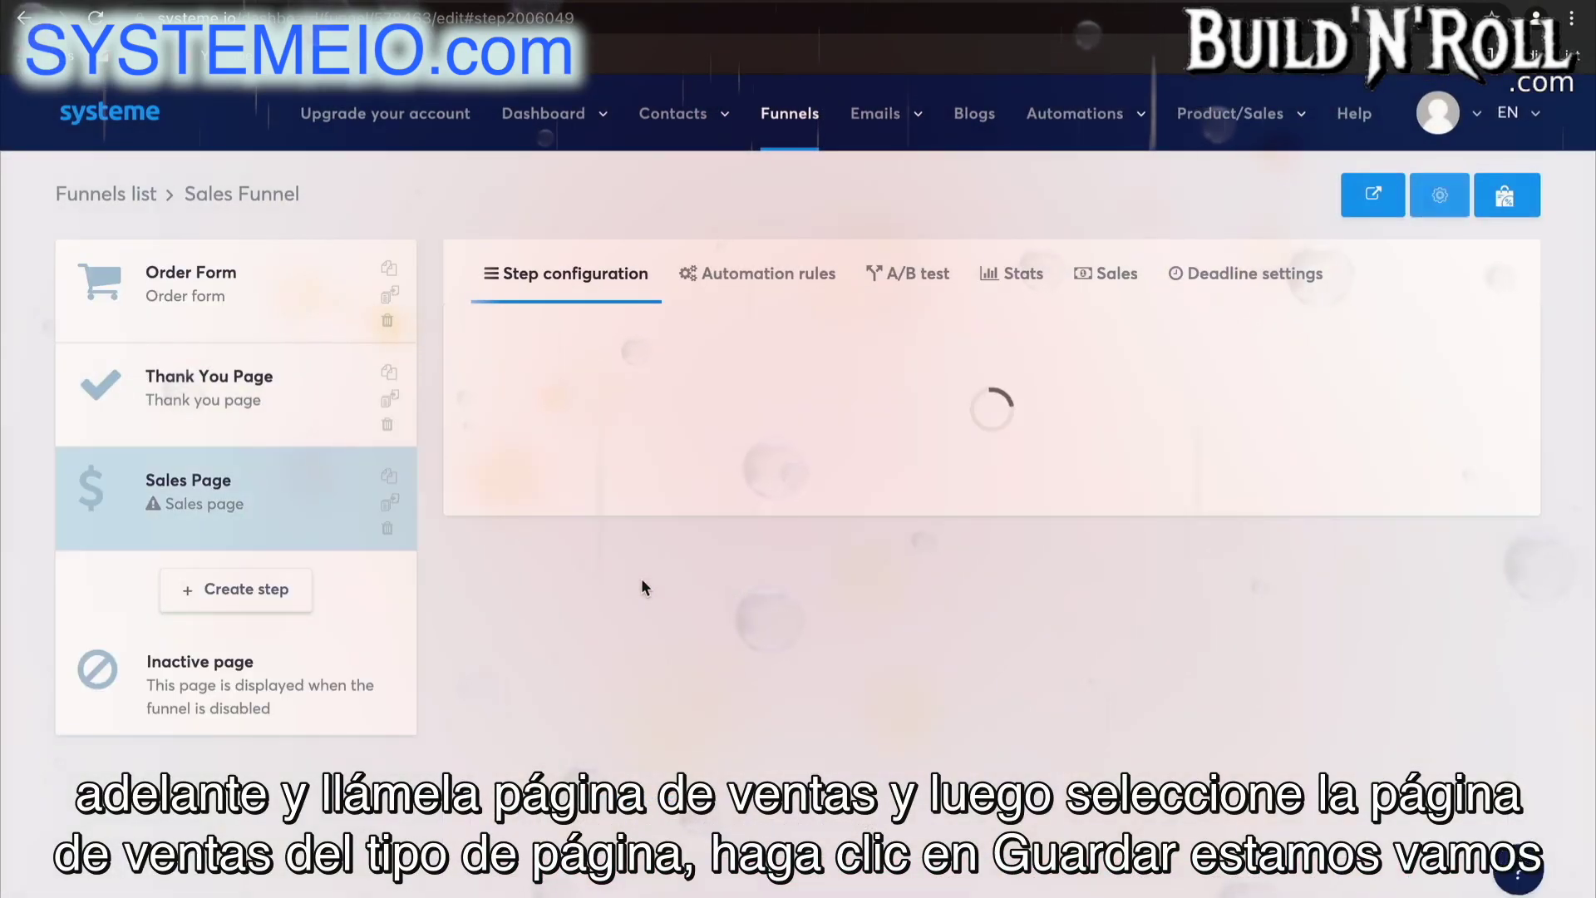
Move the Sales Page step ahead of the Order Form and open it in the page editor
left_click_drag(336, 551, 309, 320)
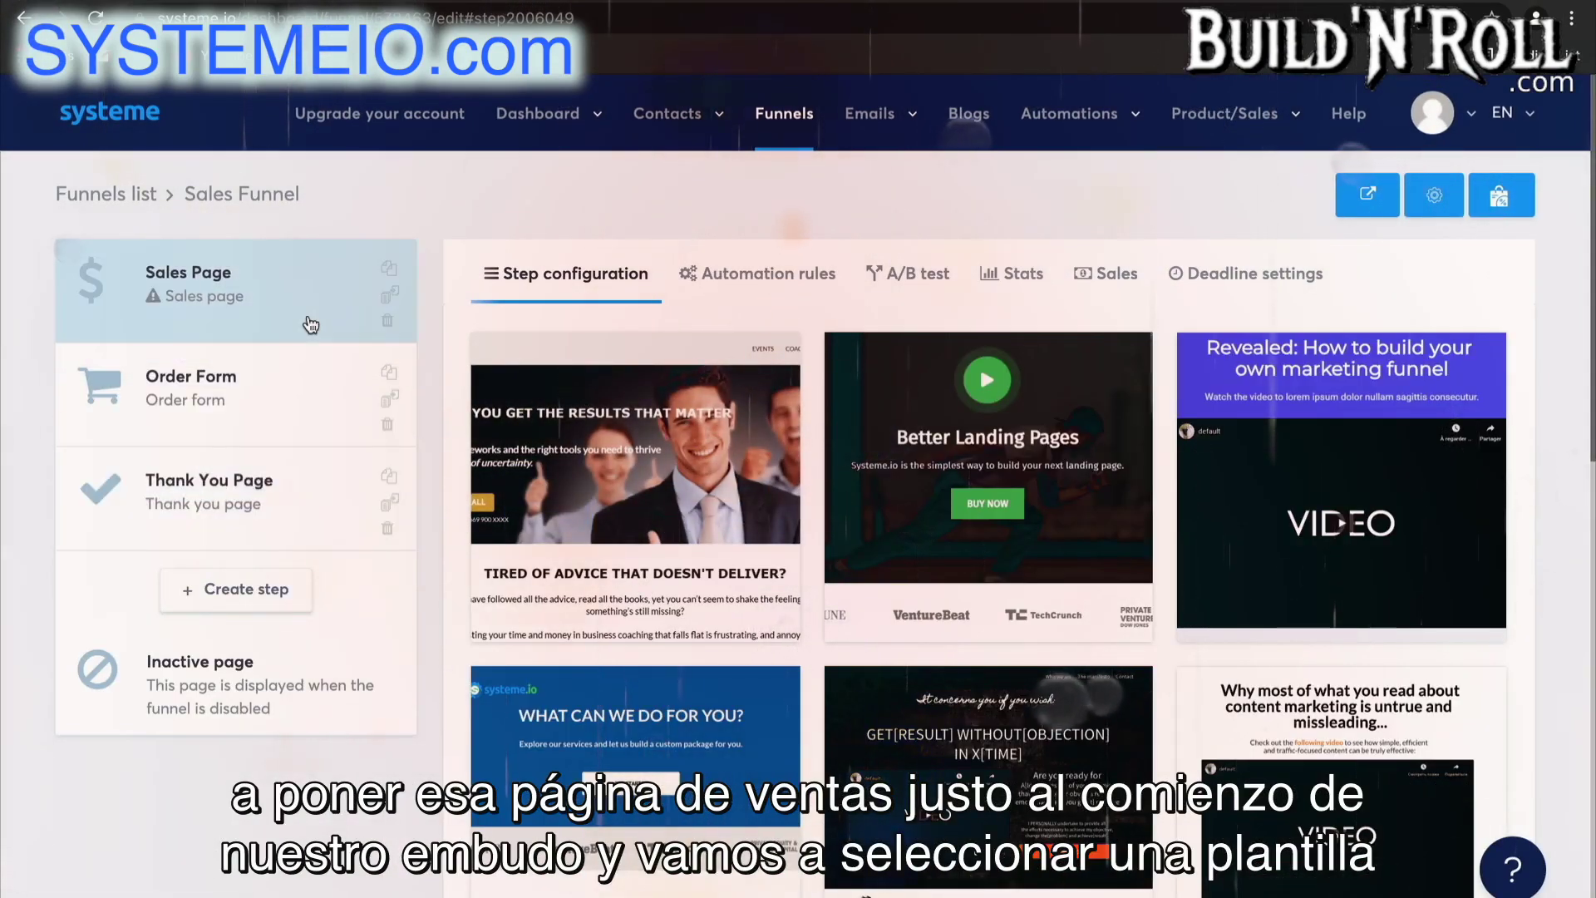
scroll(989, 466, "down", 6)
scroll(1074, 514, "down", 3)
scroll(1074, 514, "down", 3)
scroll(1074, 514, "up", 3)
scroll(1074, 514, "down", 3)
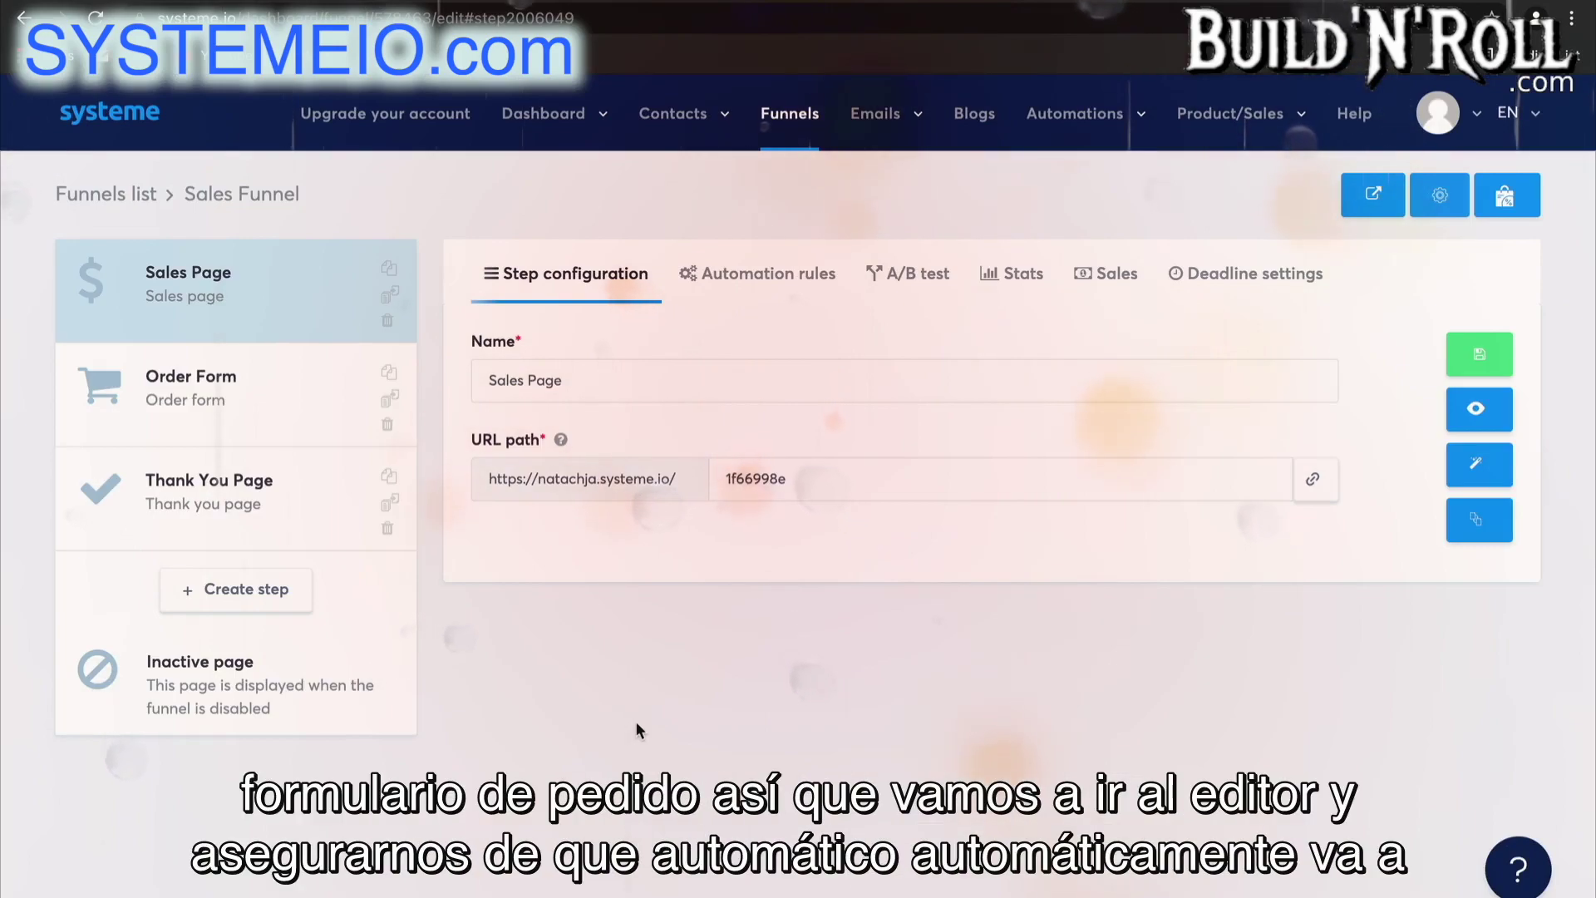
left_click(1480, 468)
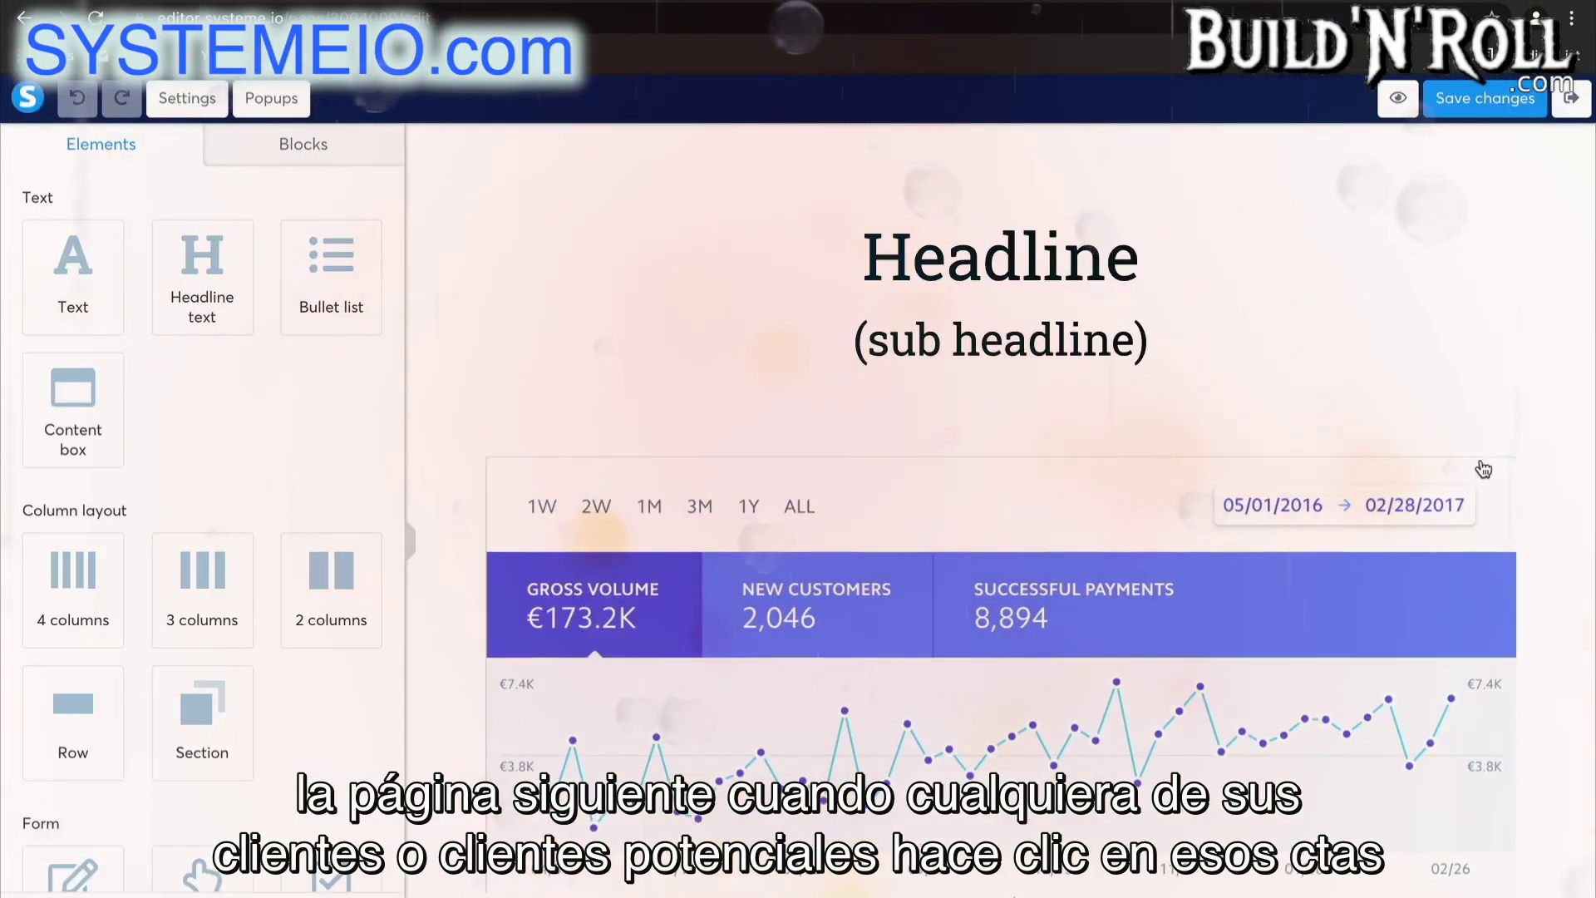
Set the 497 dollars and 19 dollars/month Click here buttons to Next step URL
scroll(1484, 470, "down", 15)
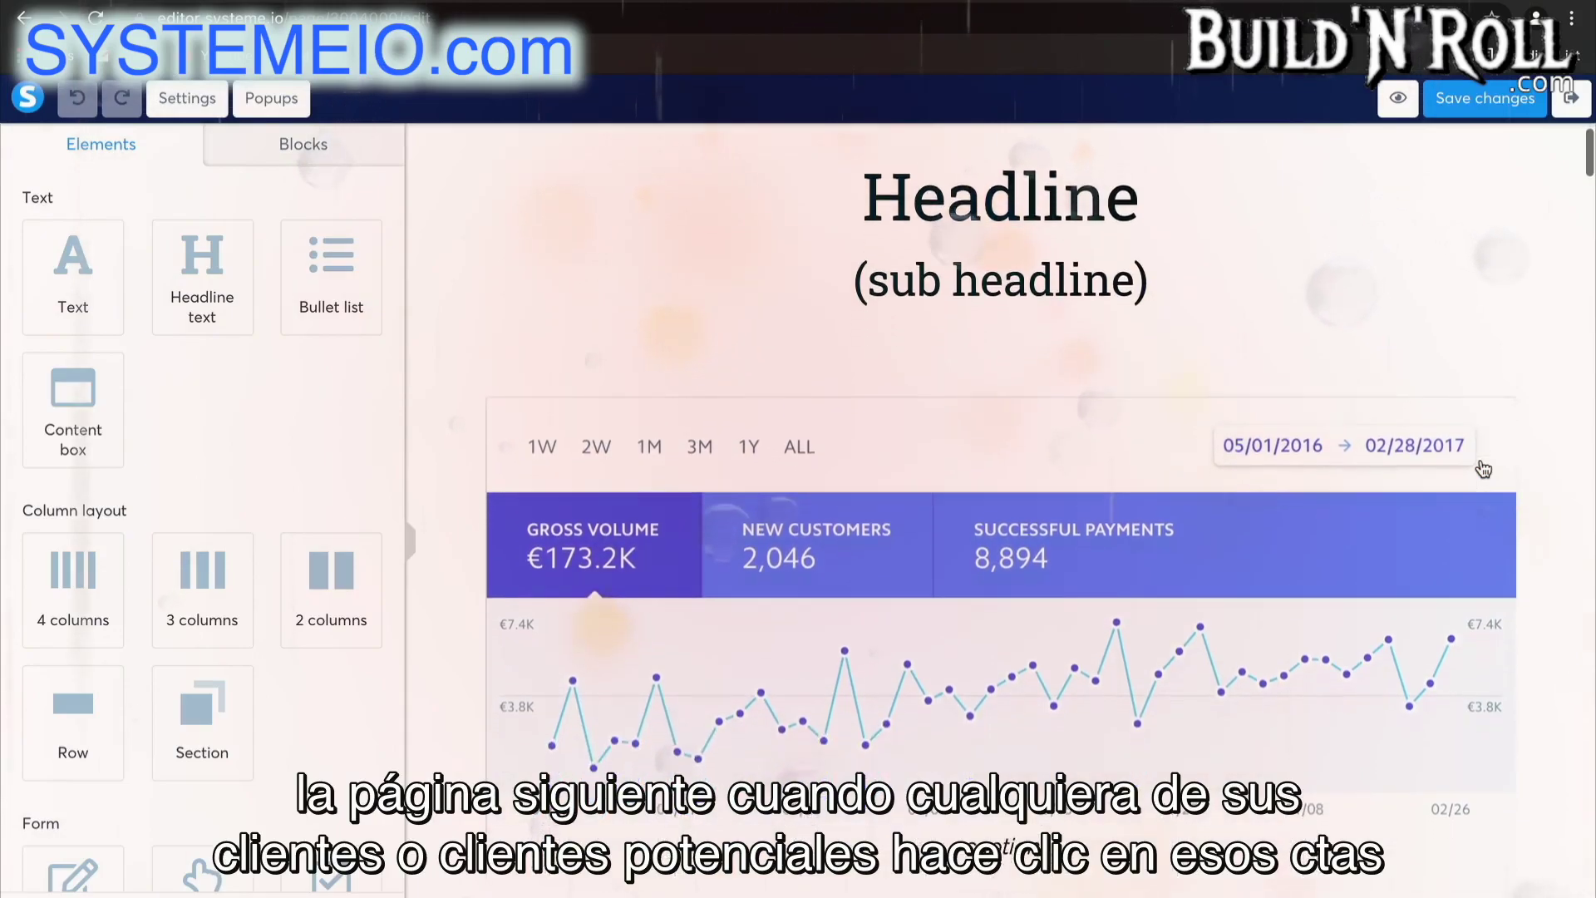
scroll(1484, 470, "down", 20)
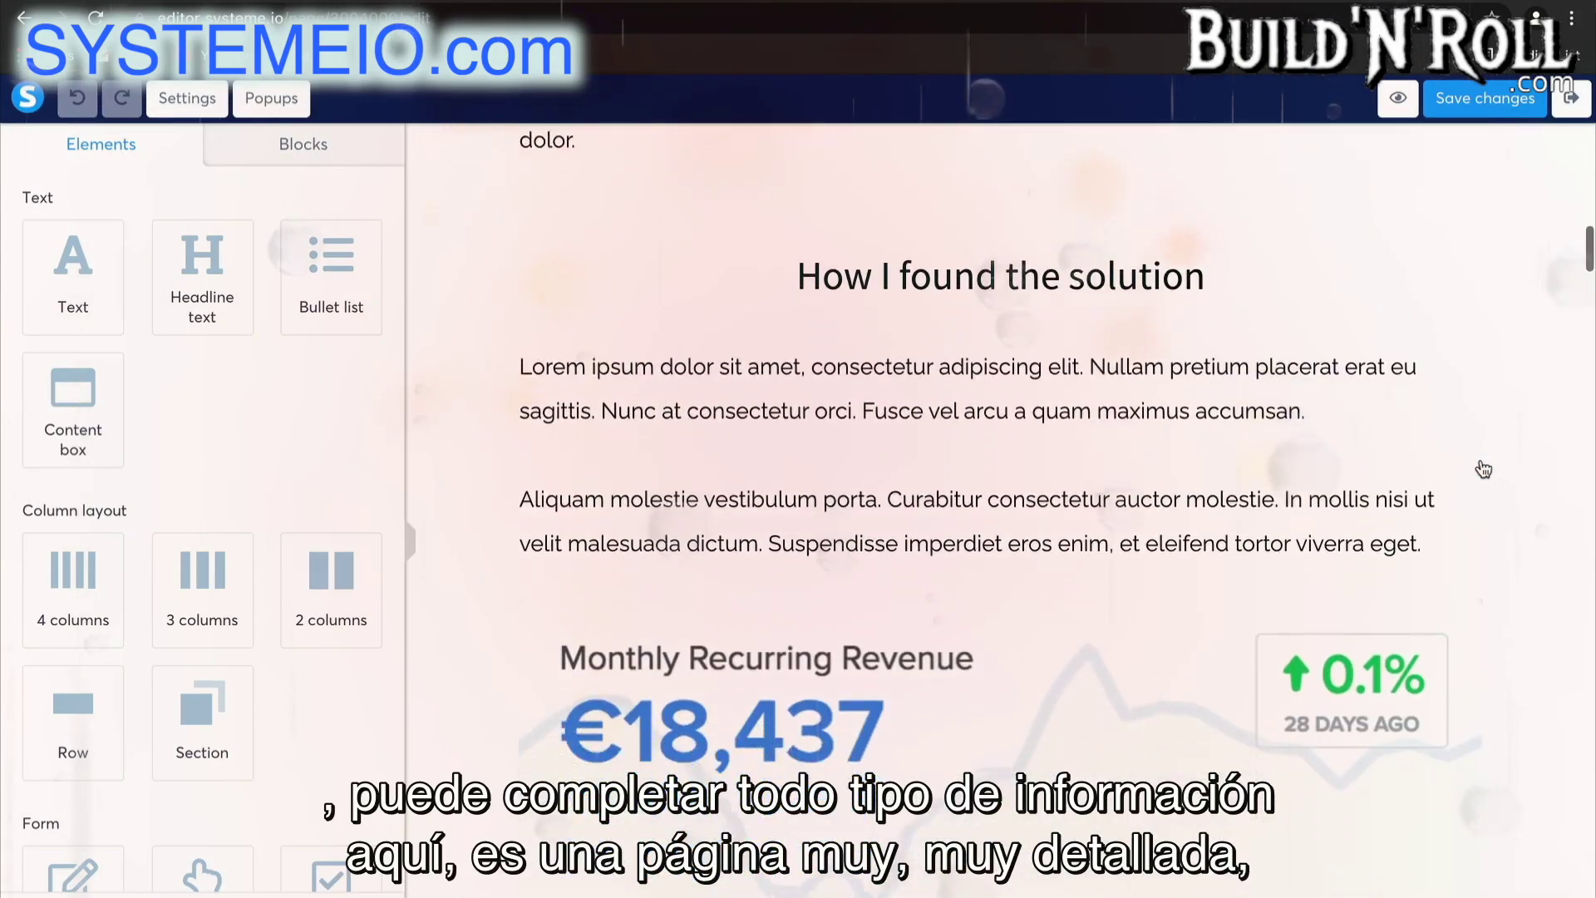
scroll(1484, 469, "down", 20)
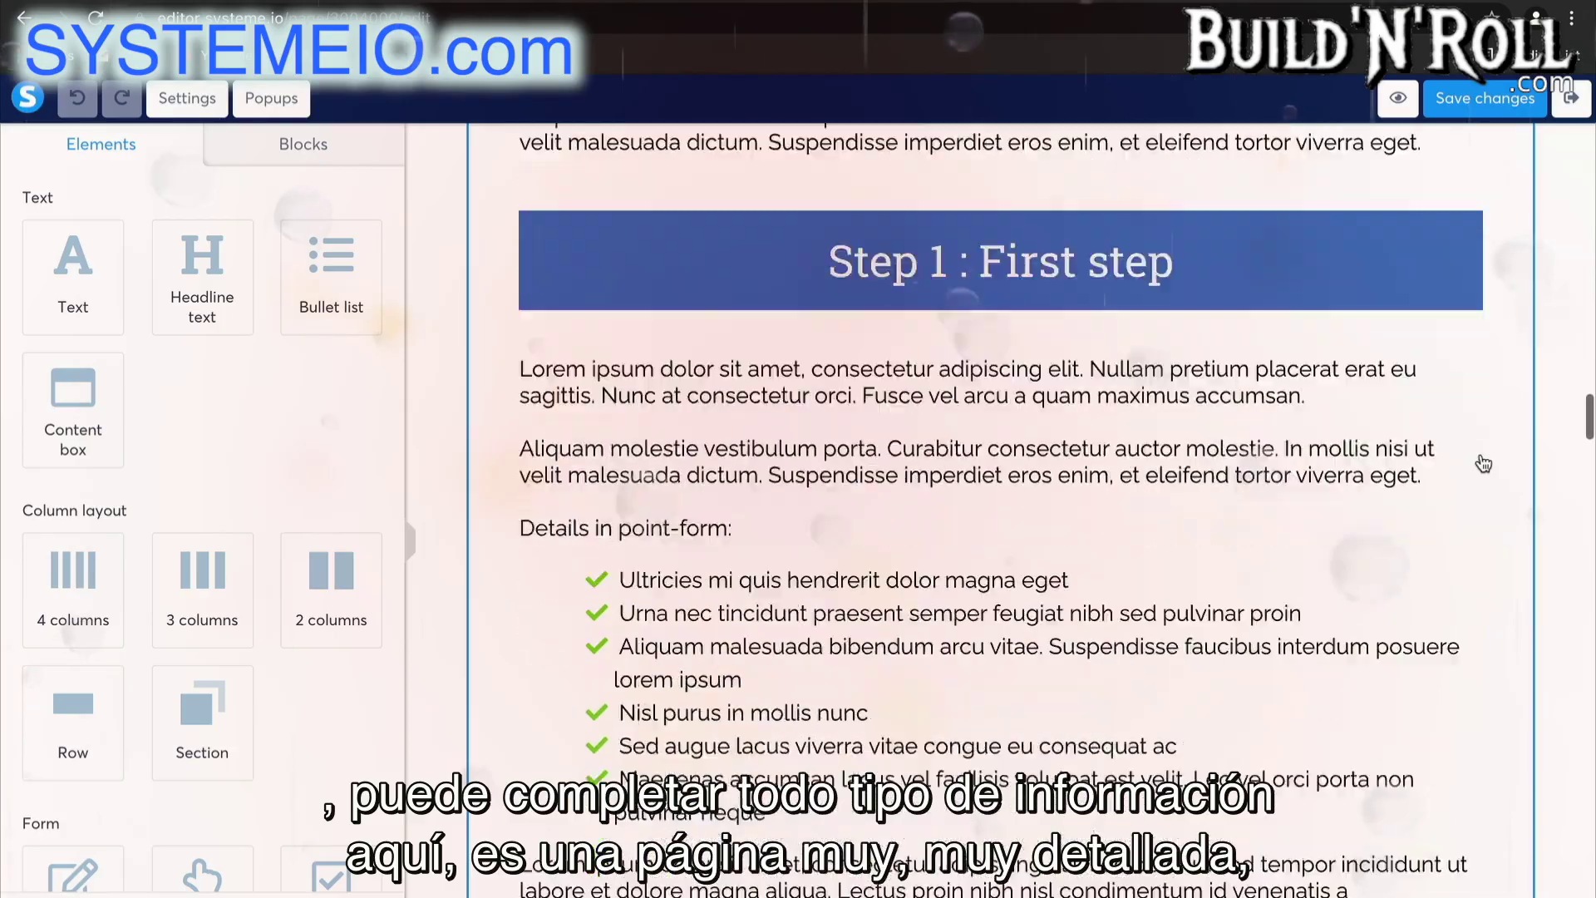
scroll(1483, 463, "down", 20)
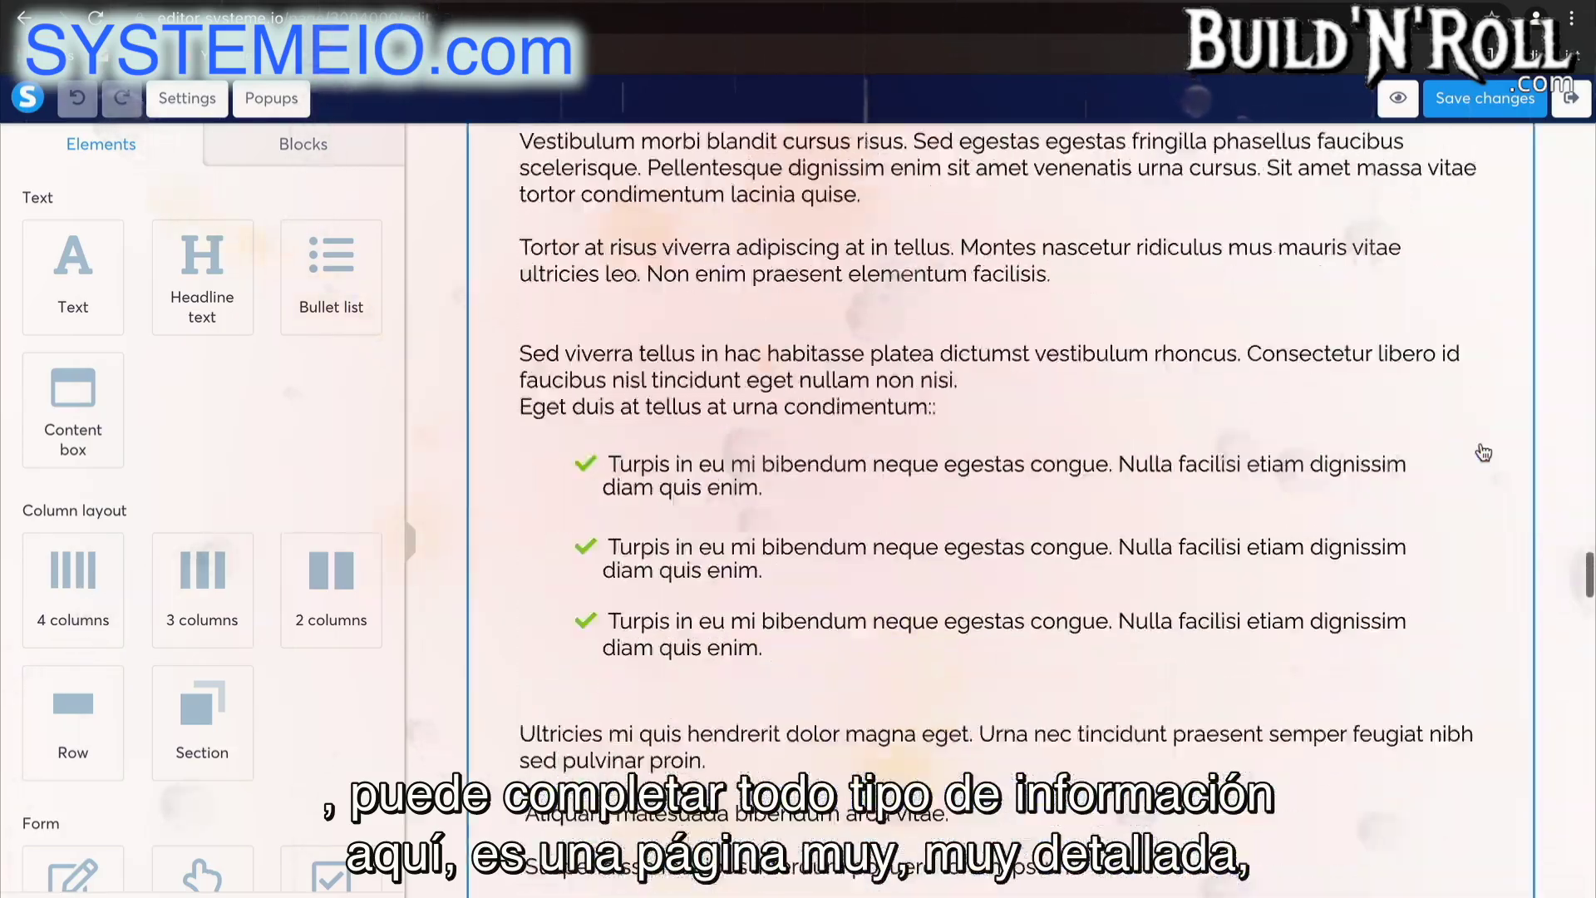
scroll(1484, 453, "down", 20)
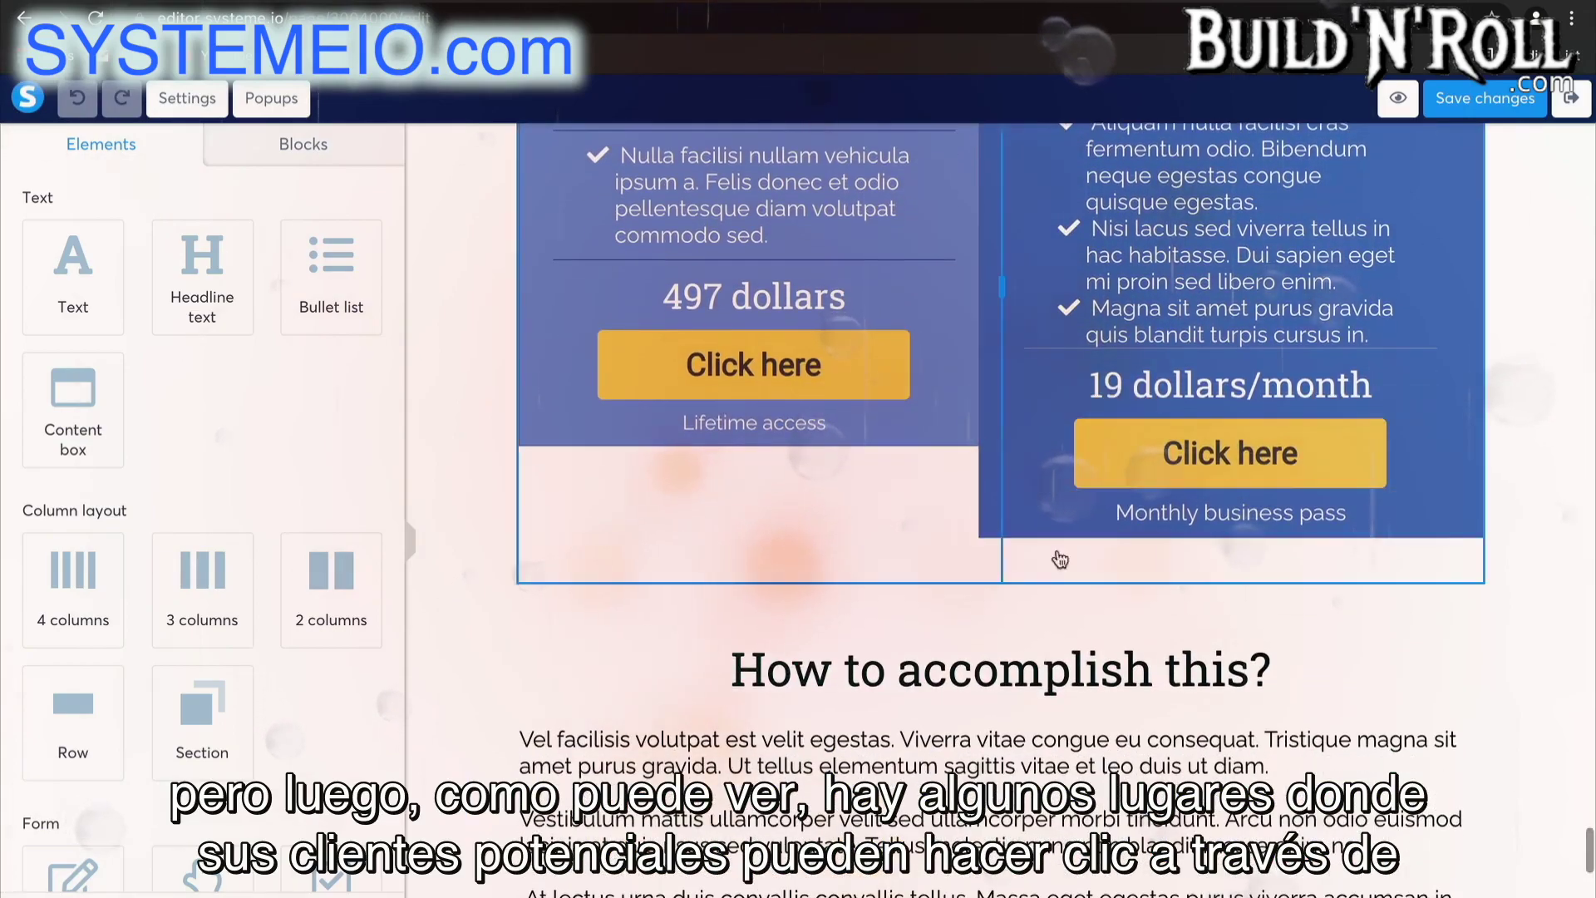
left_click(801, 376)
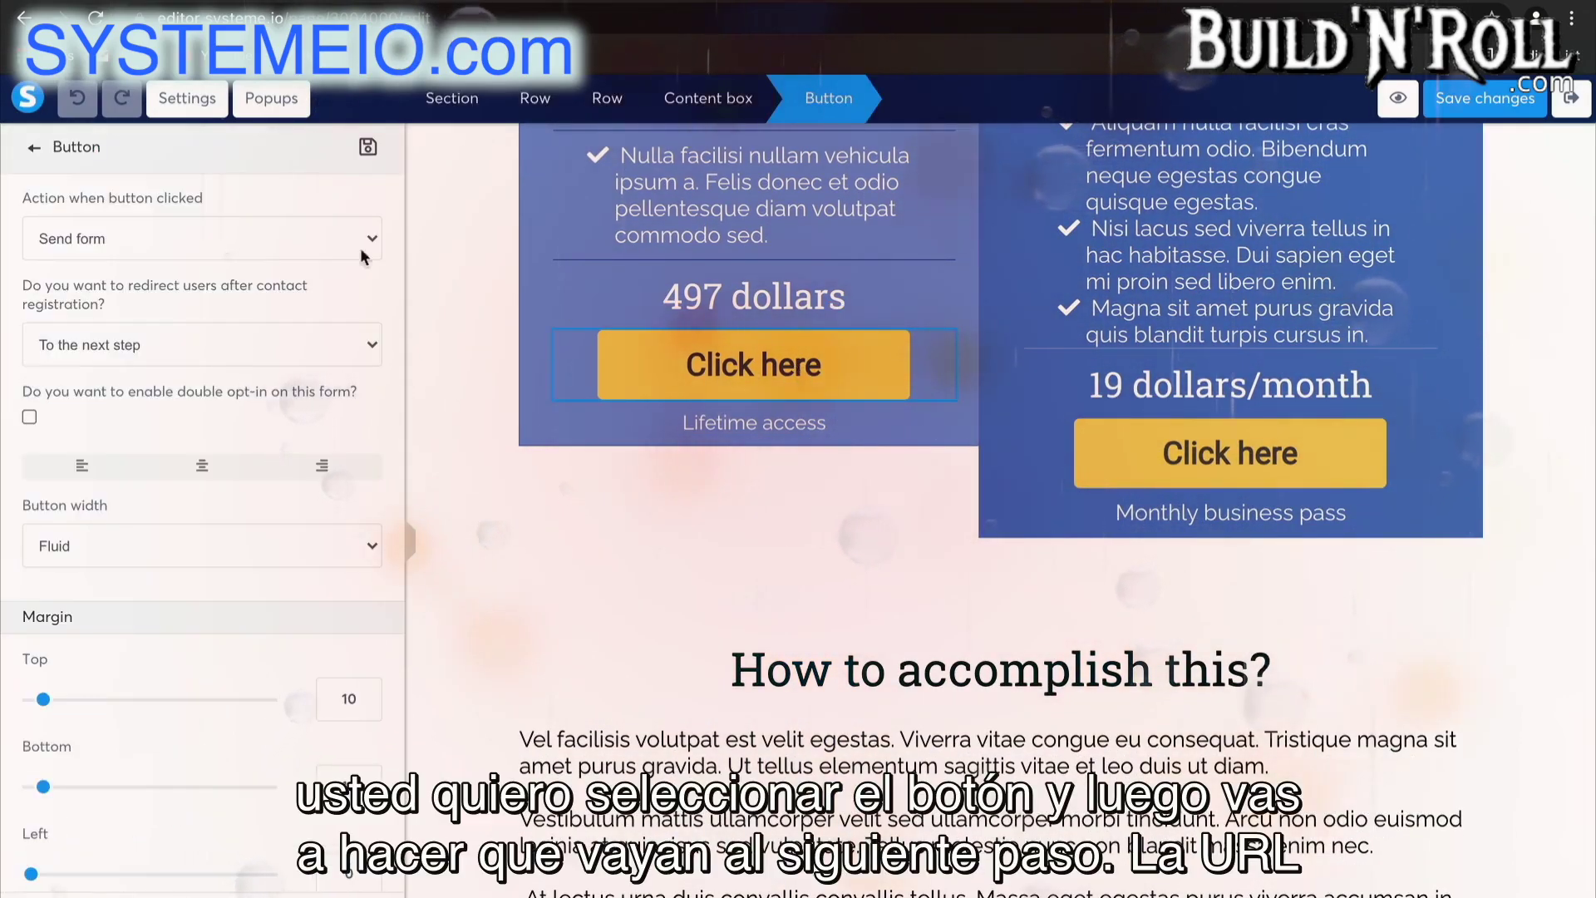
left_click(230, 240)
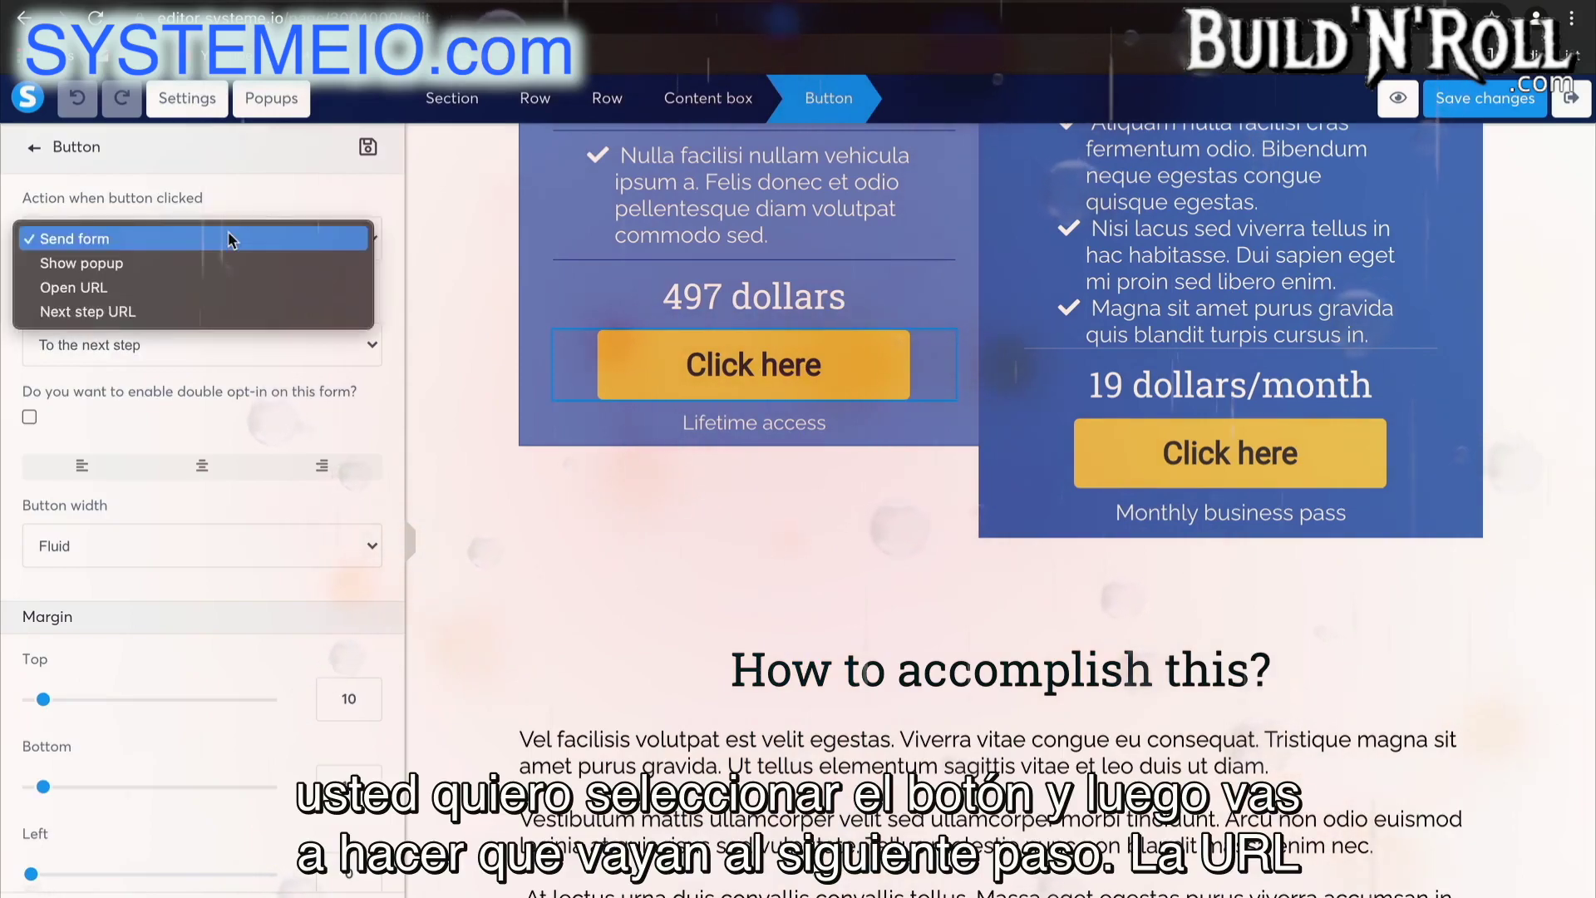
left_click(157, 313)
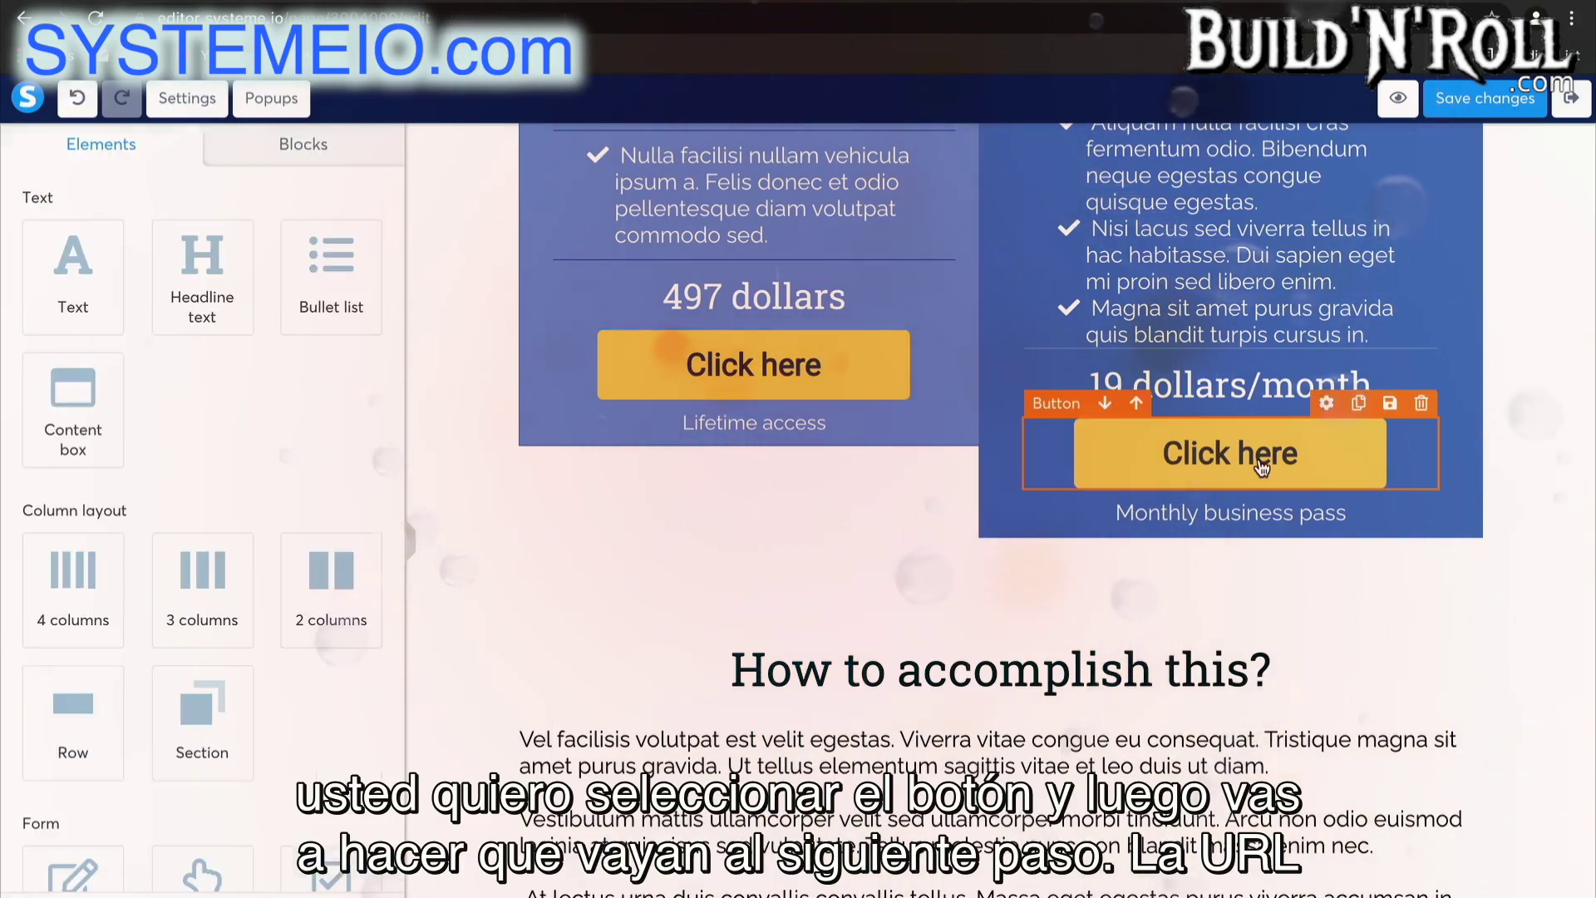
left_click(1102, 453)
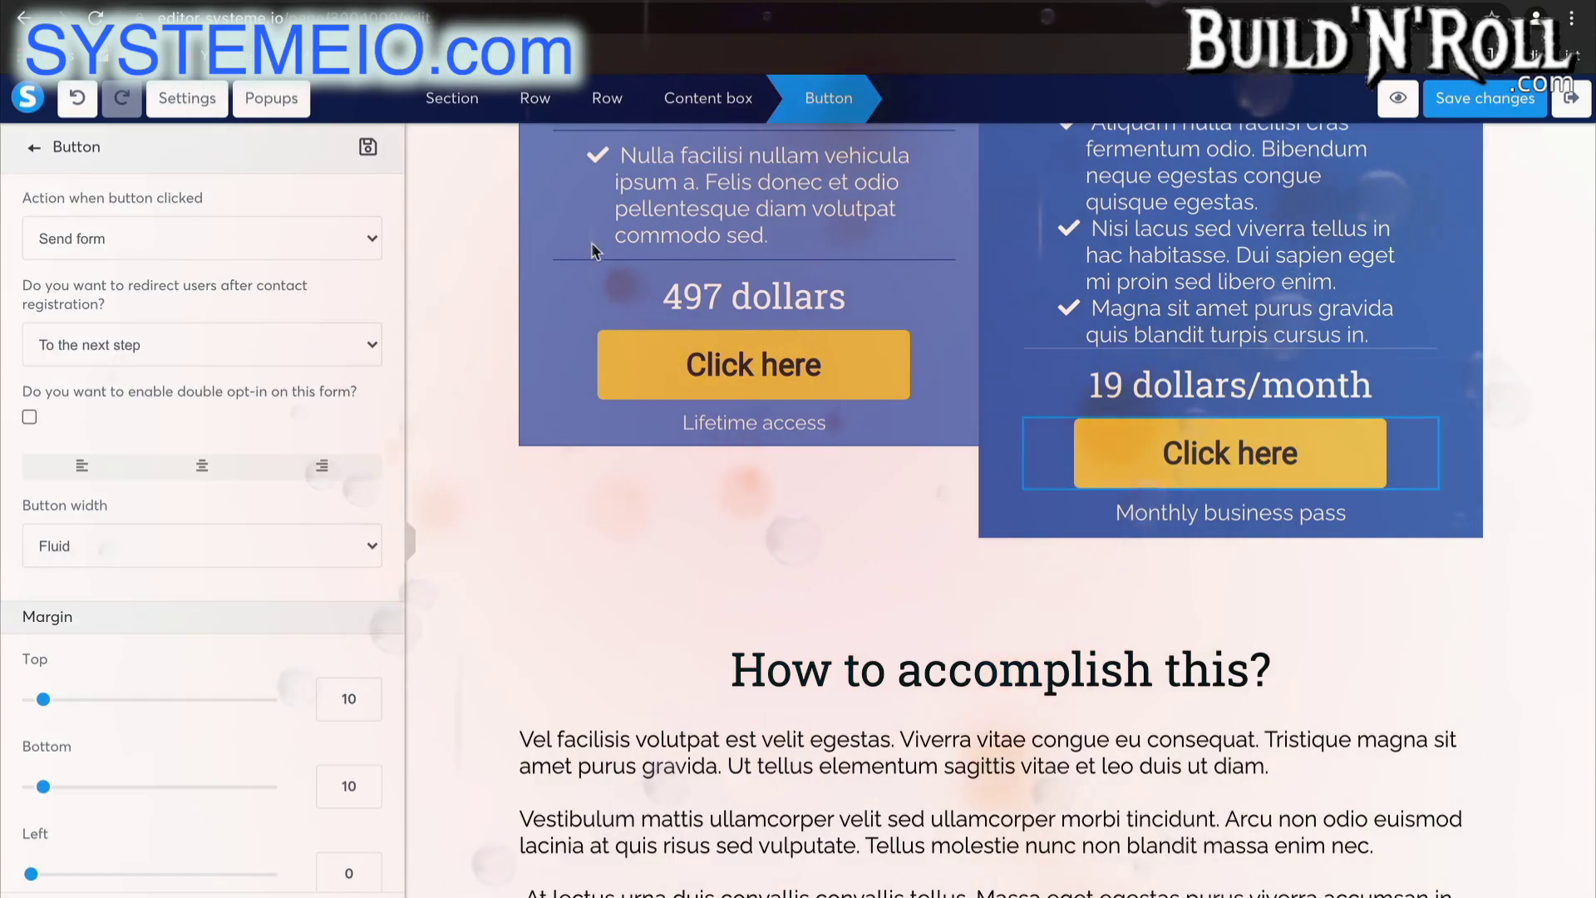
left_click(265, 240)
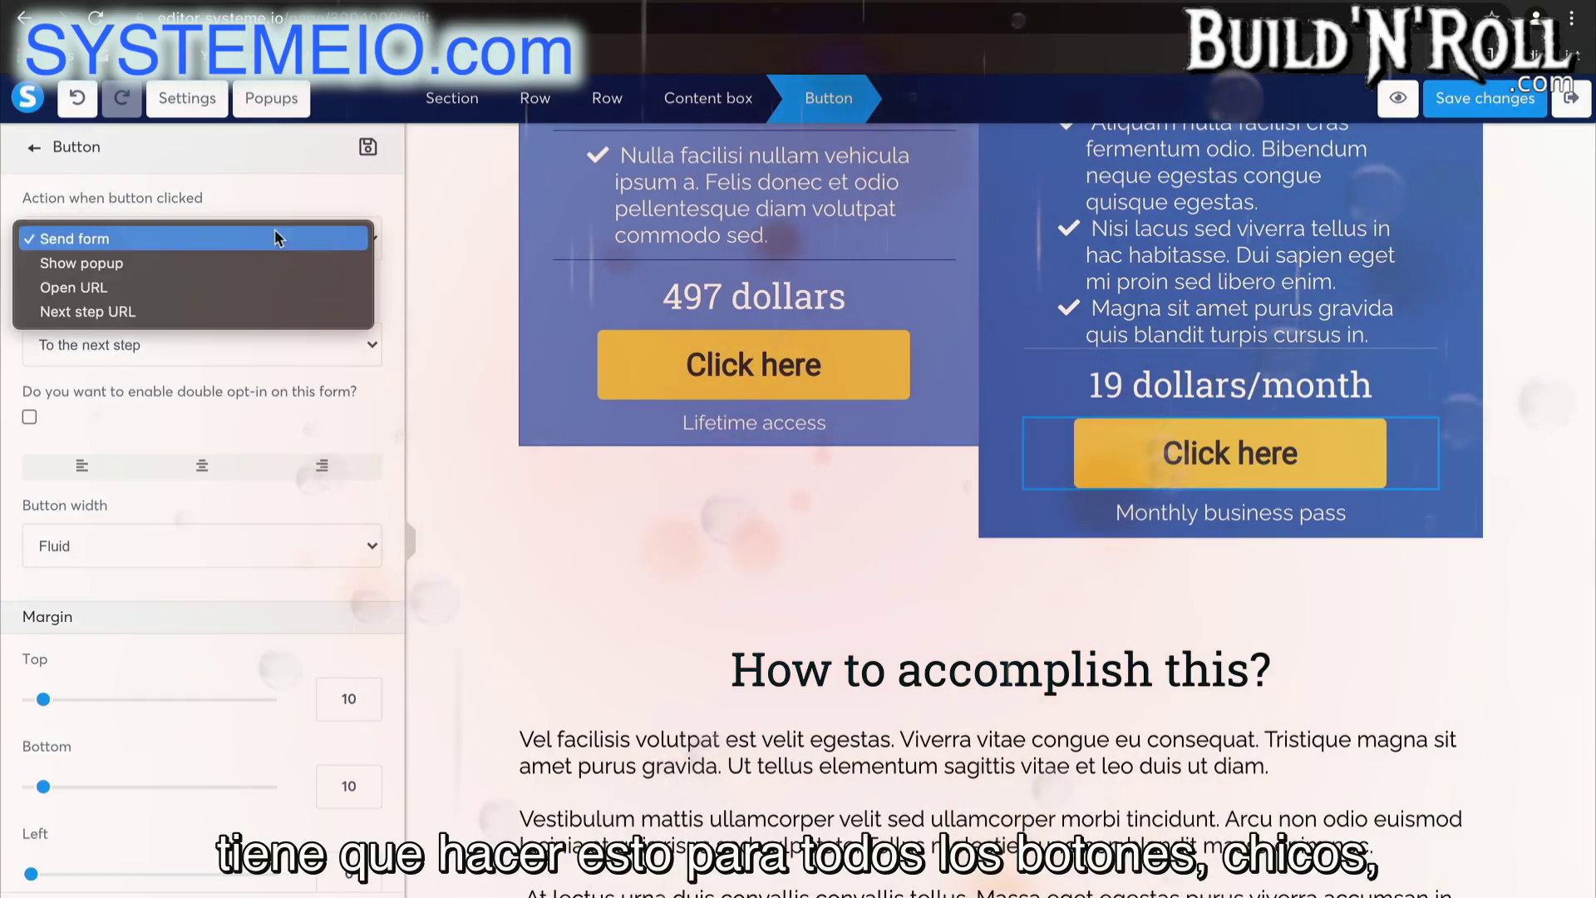
left_click(245, 315)
left_click(627, 635)
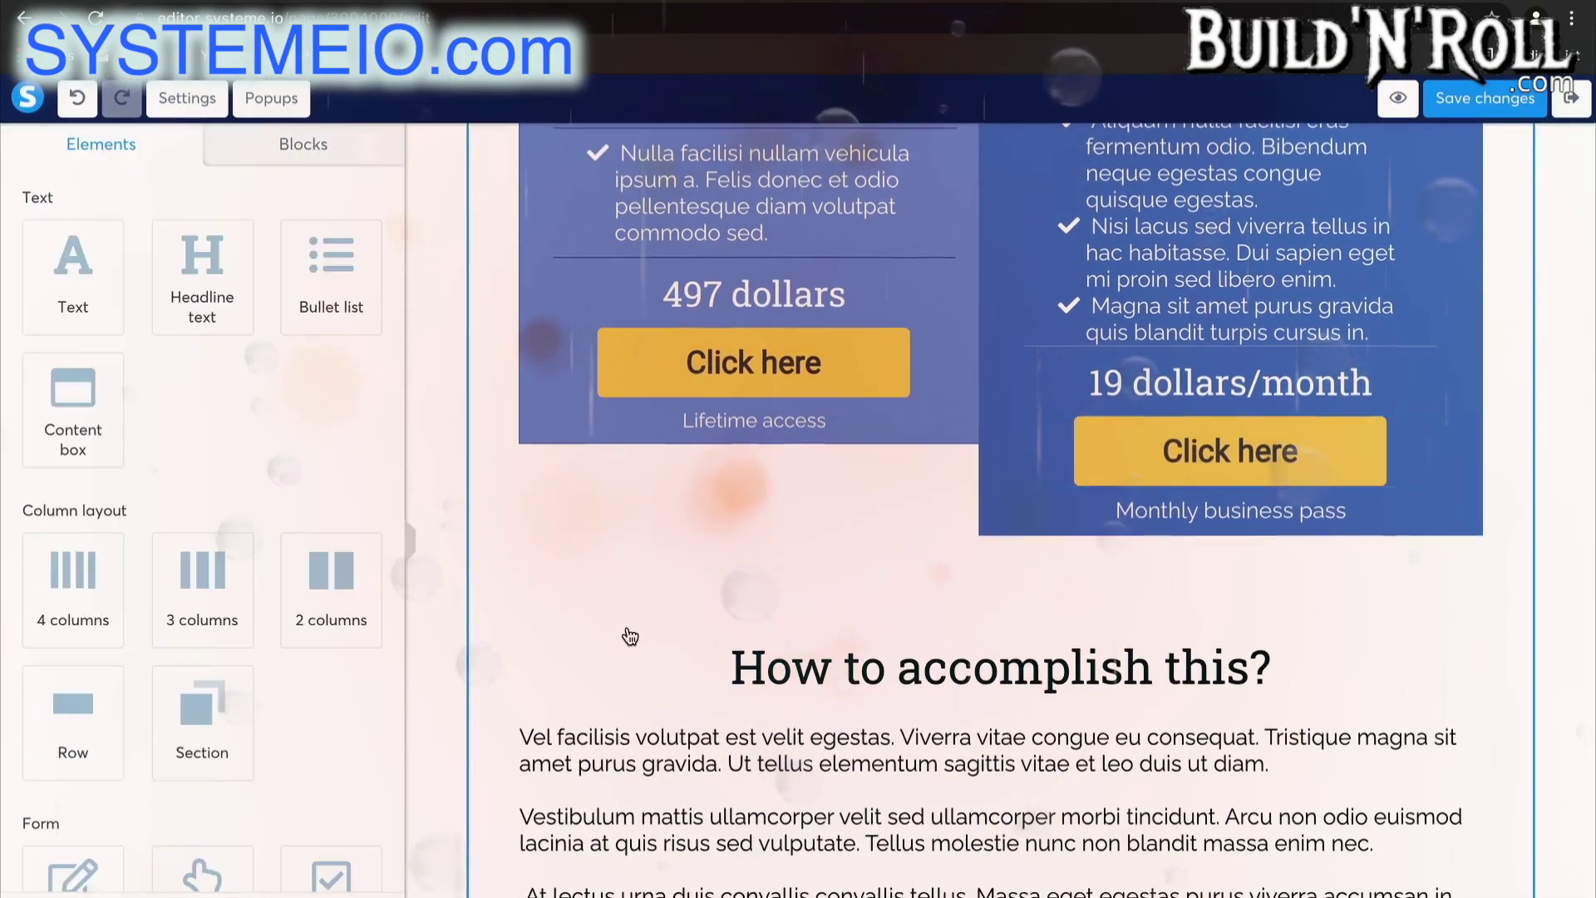
Reapply Next step URL to the 497 dollars and Business Pass buttons, then save the page
scroll(627, 634, "up", 4)
scroll(642, 628, "down", 3)
left_click(701, 498)
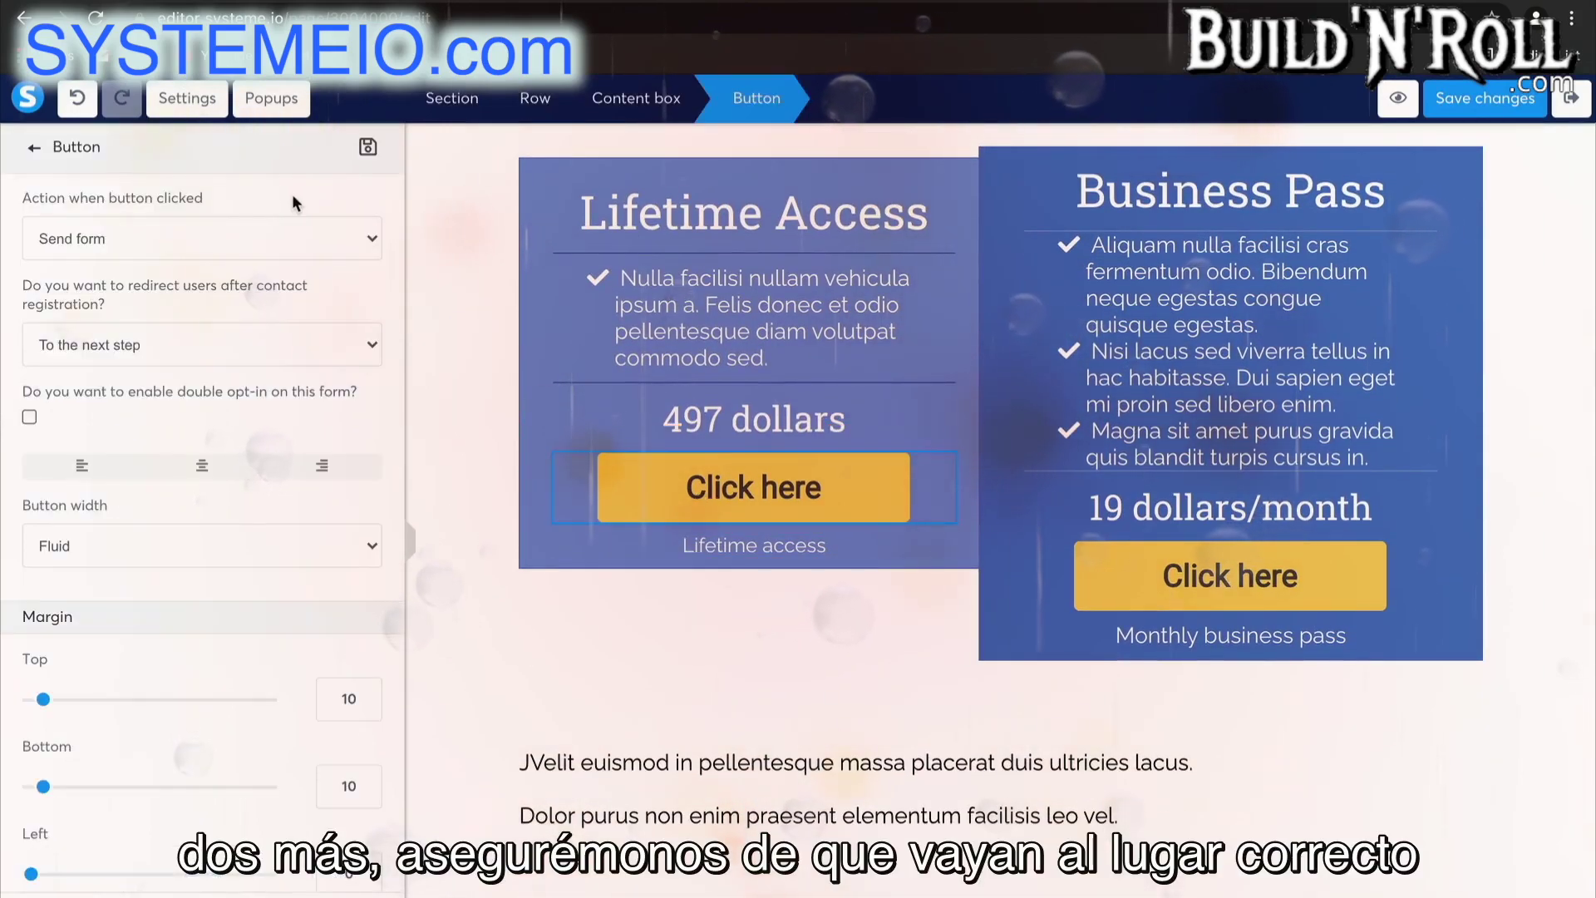
left_click(291, 239)
left_click(247, 316)
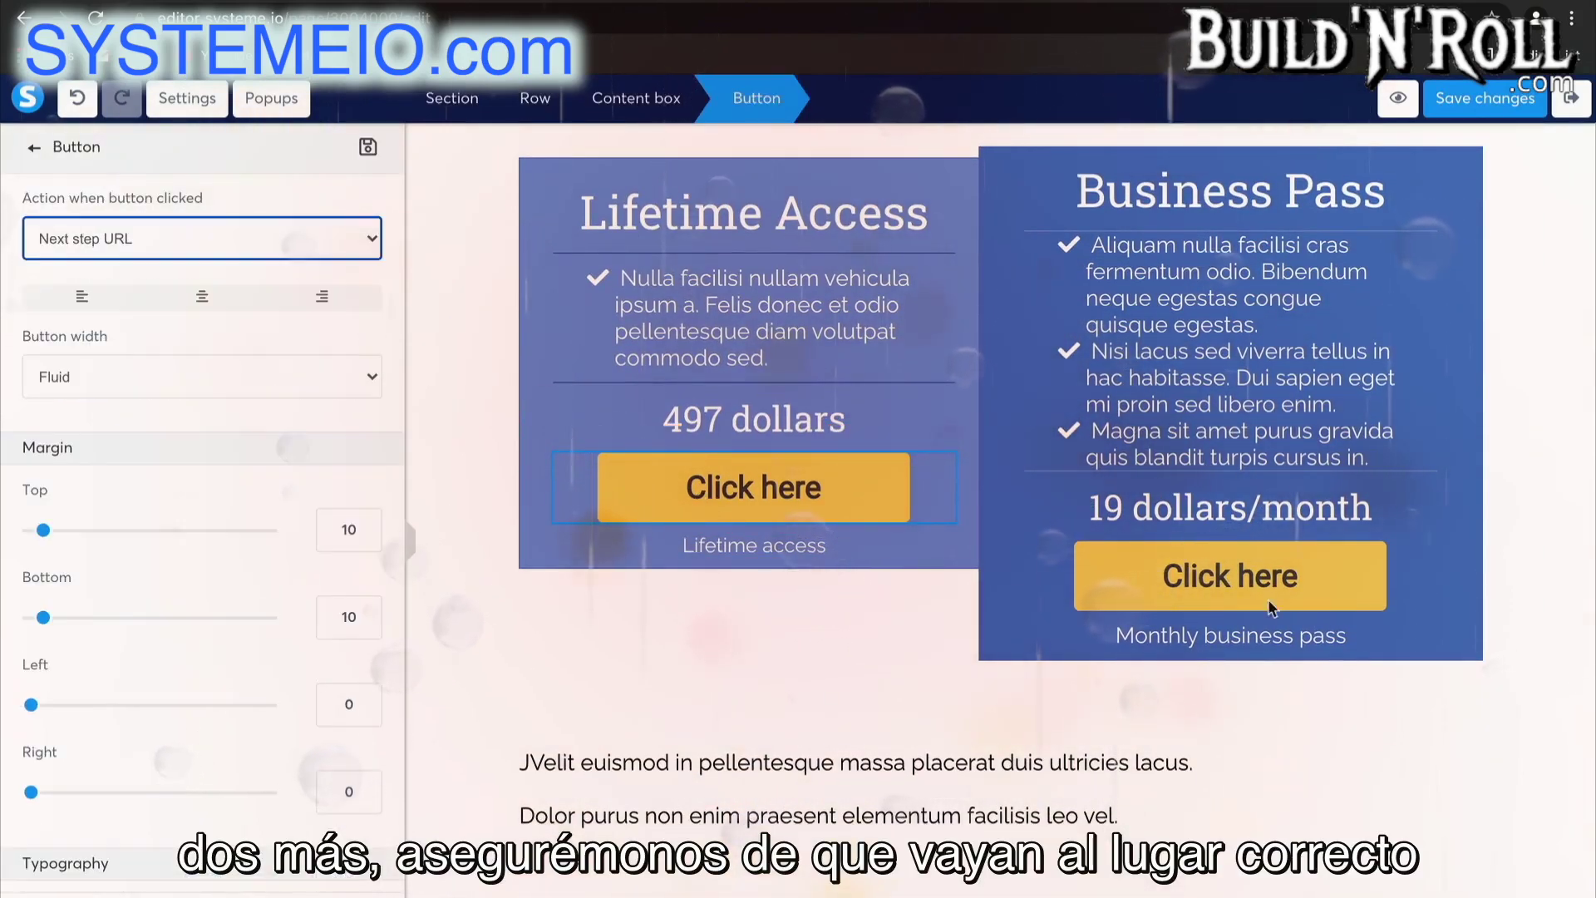
left_click(1230, 576)
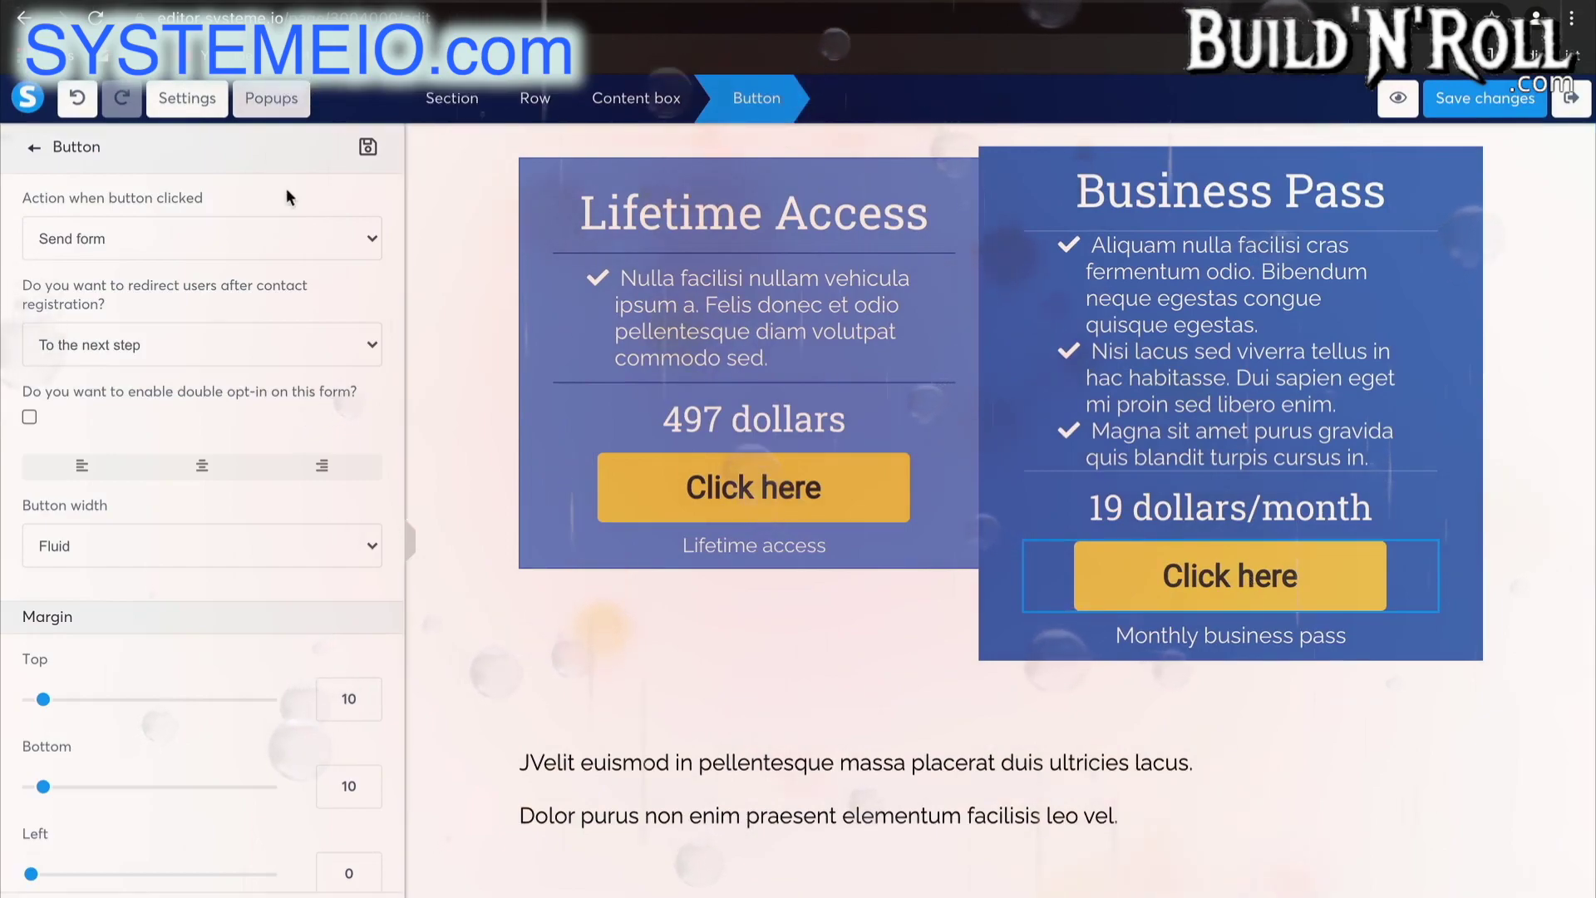
left_click(291, 239)
left_click(235, 312)
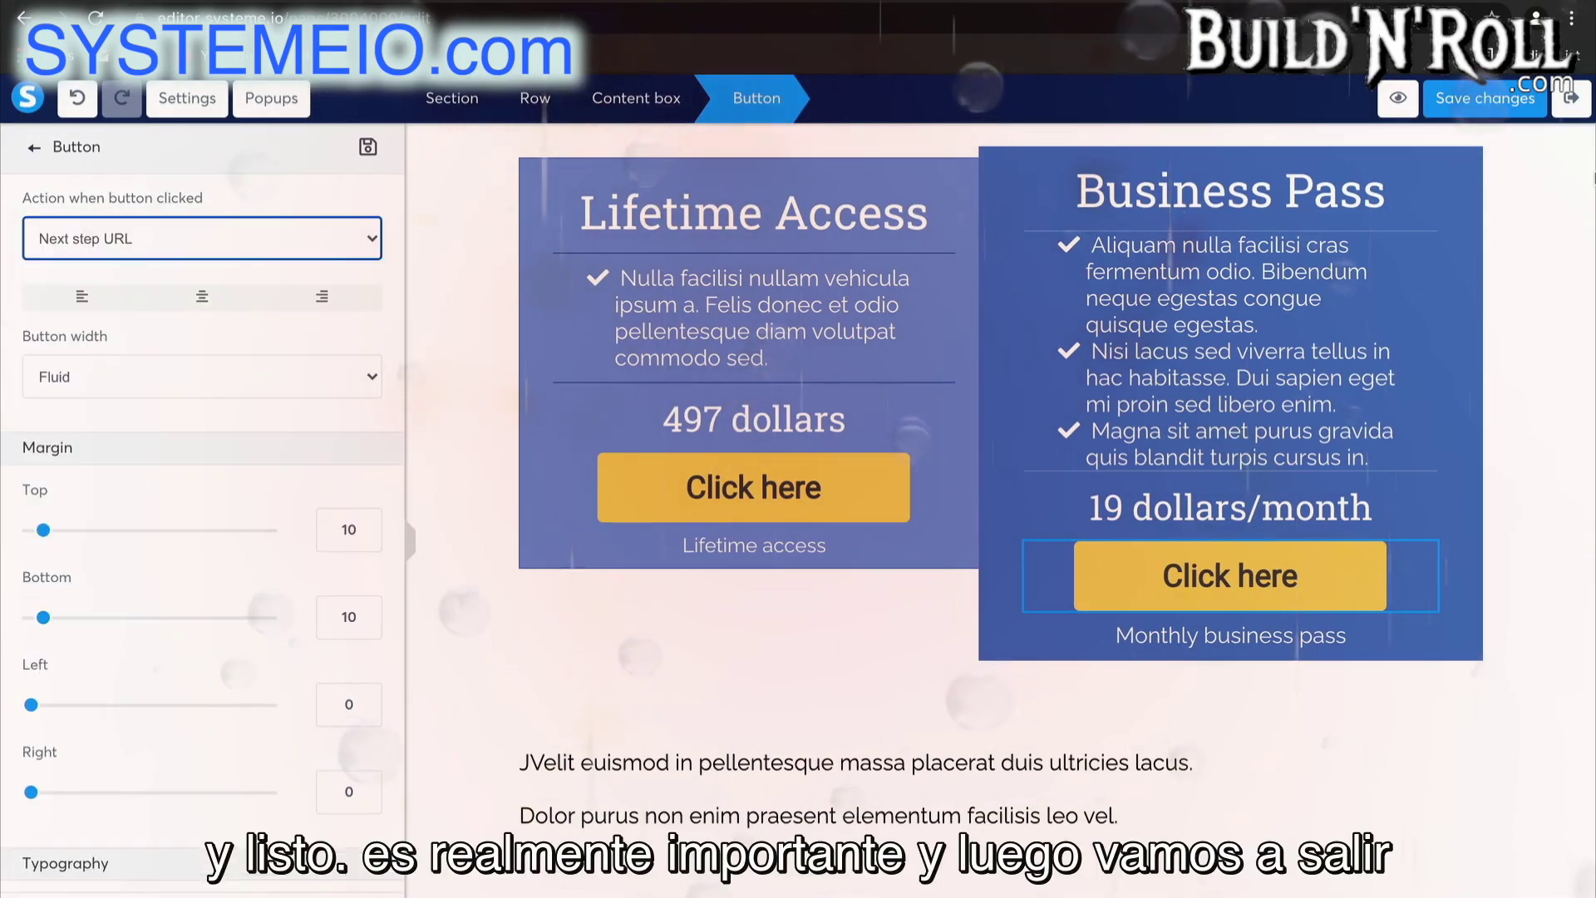
left_click(1486, 101)
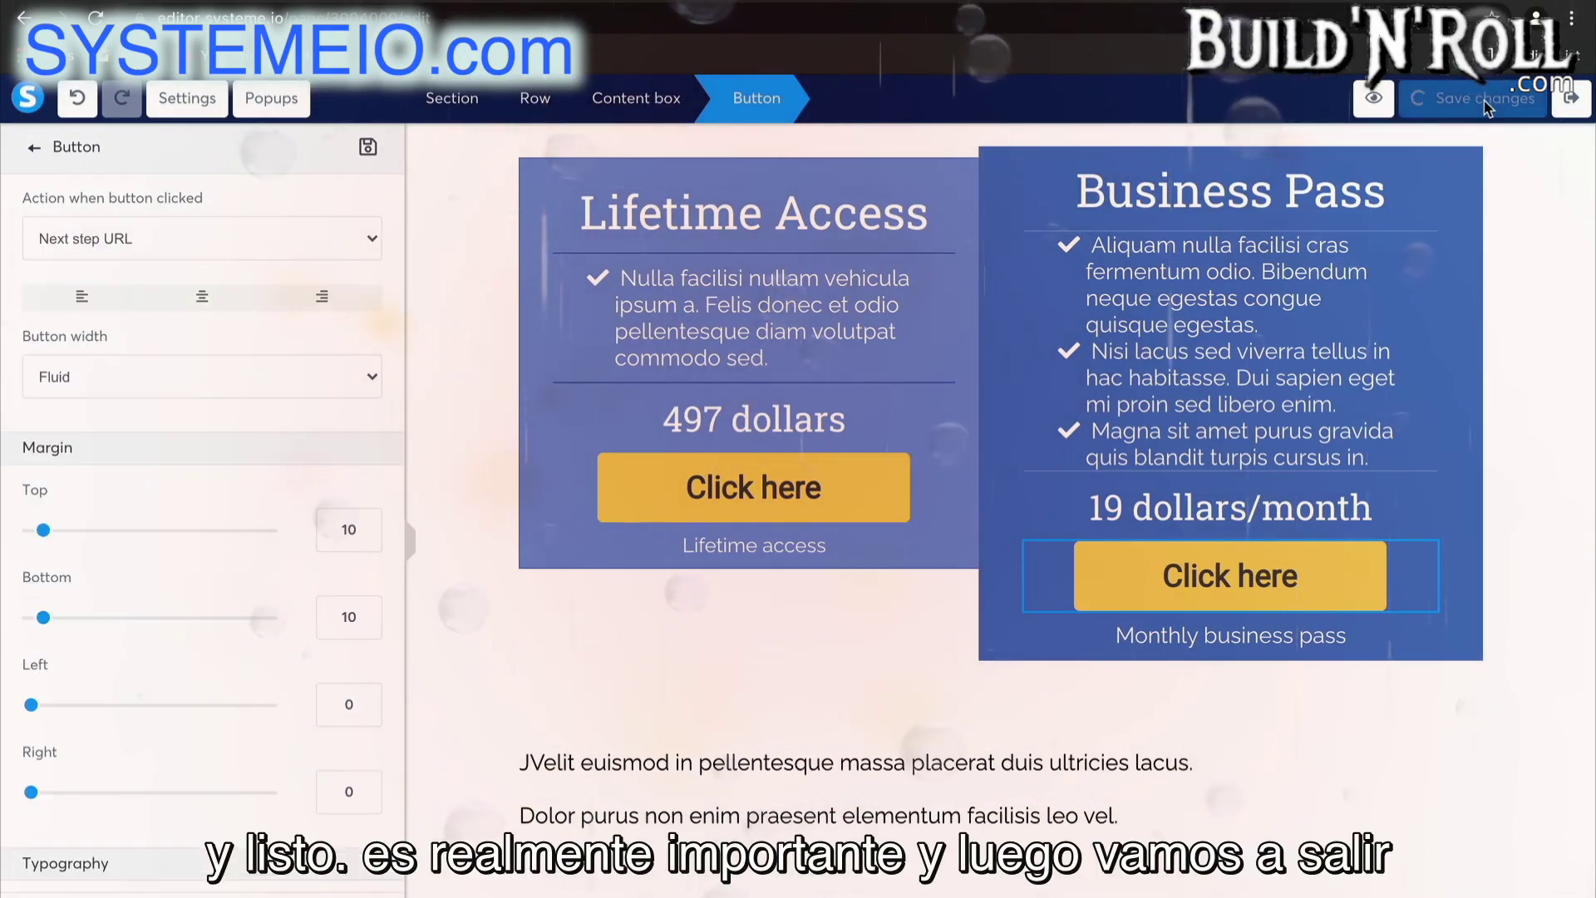
Preview the live Sales Page and test its 497 dollars Click here button
left_click(1580, 113)
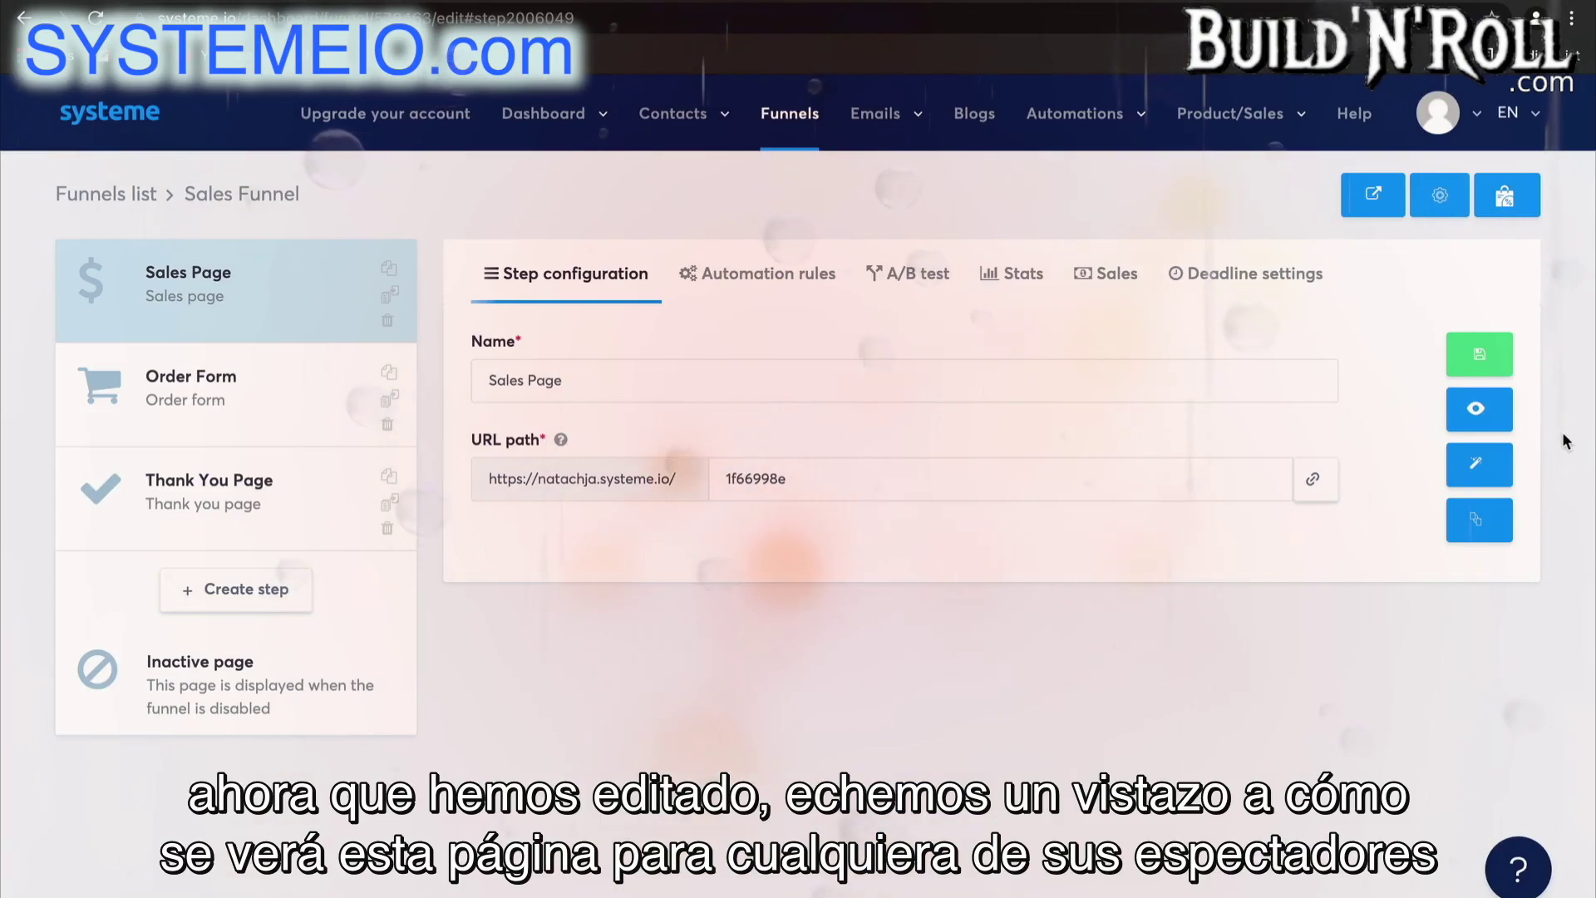
left_click(1480, 412)
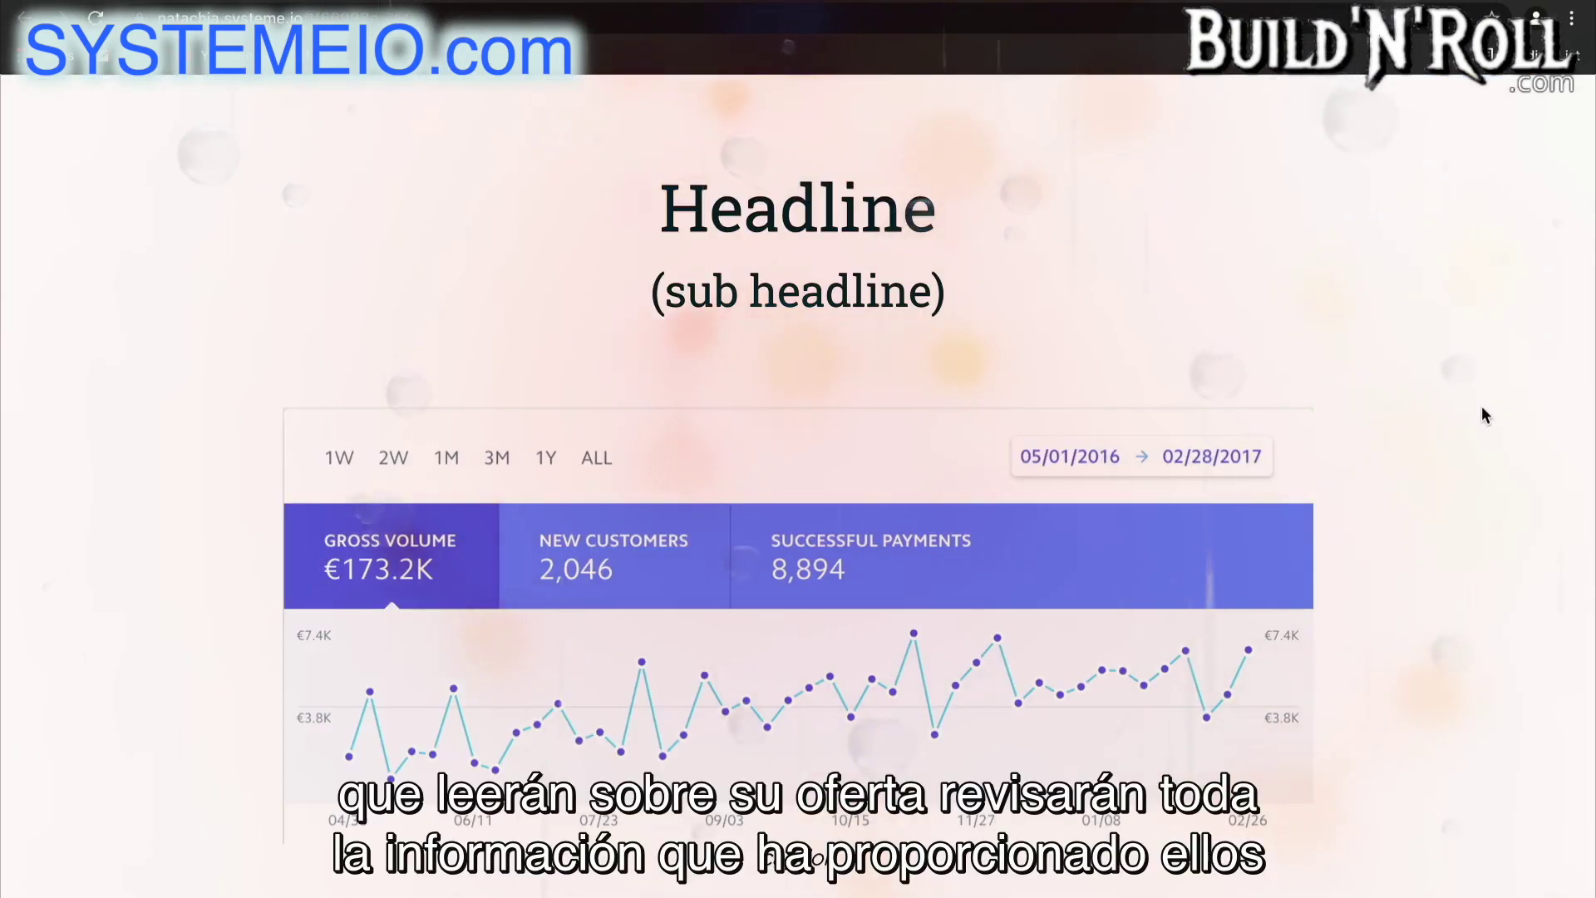
scroll(1485, 414, "down", 4)
scroll(1485, 415, "down", 20)
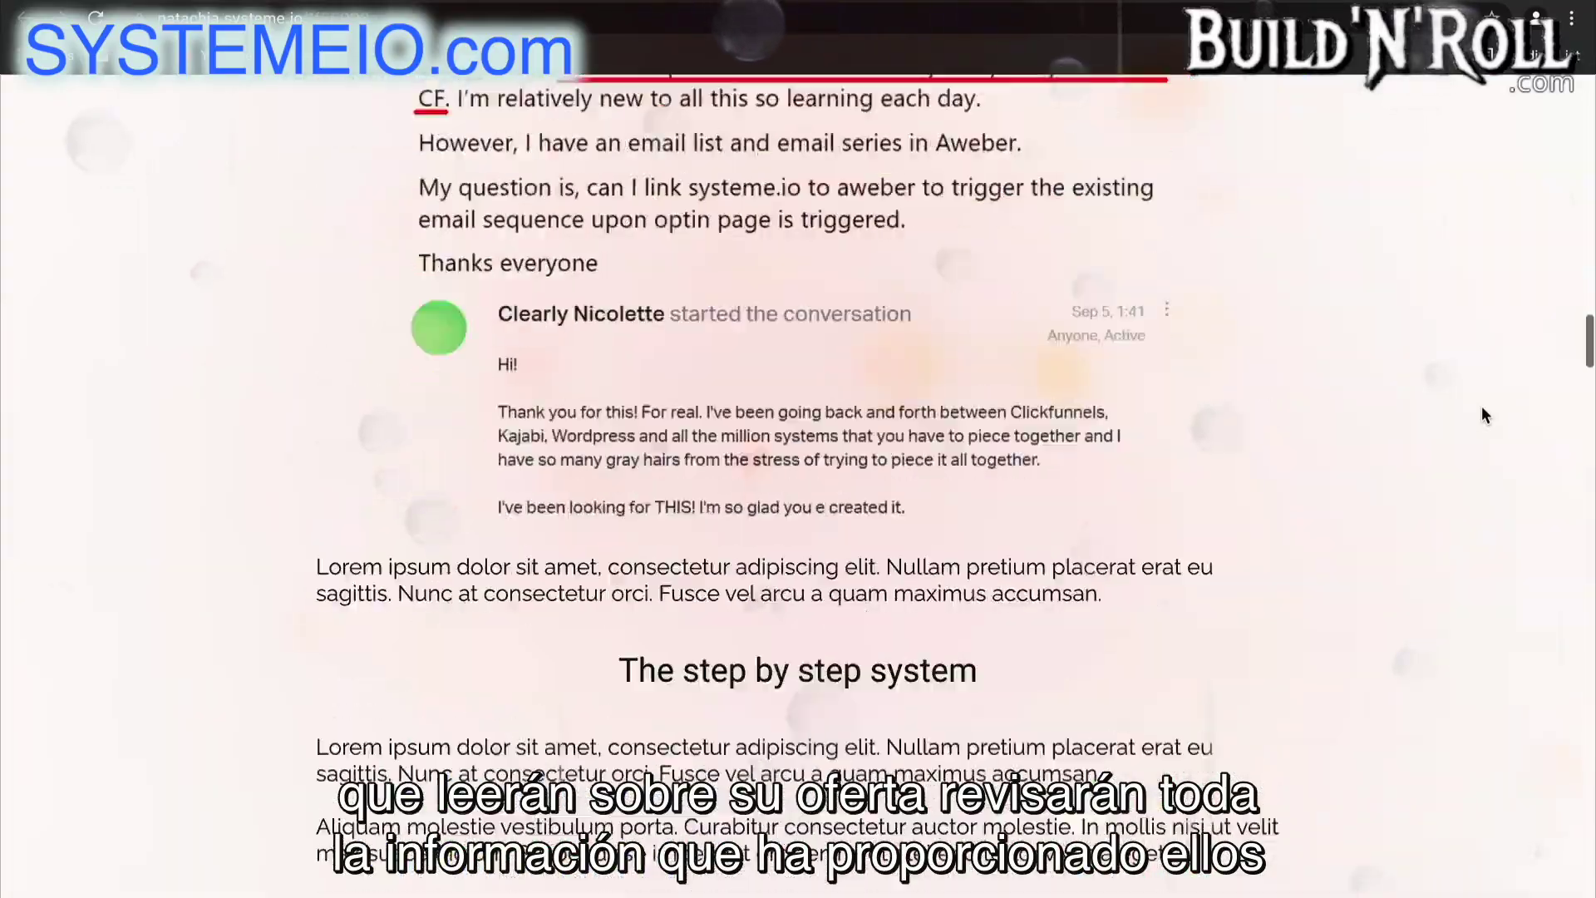
scroll(1484, 415, "down", 20)
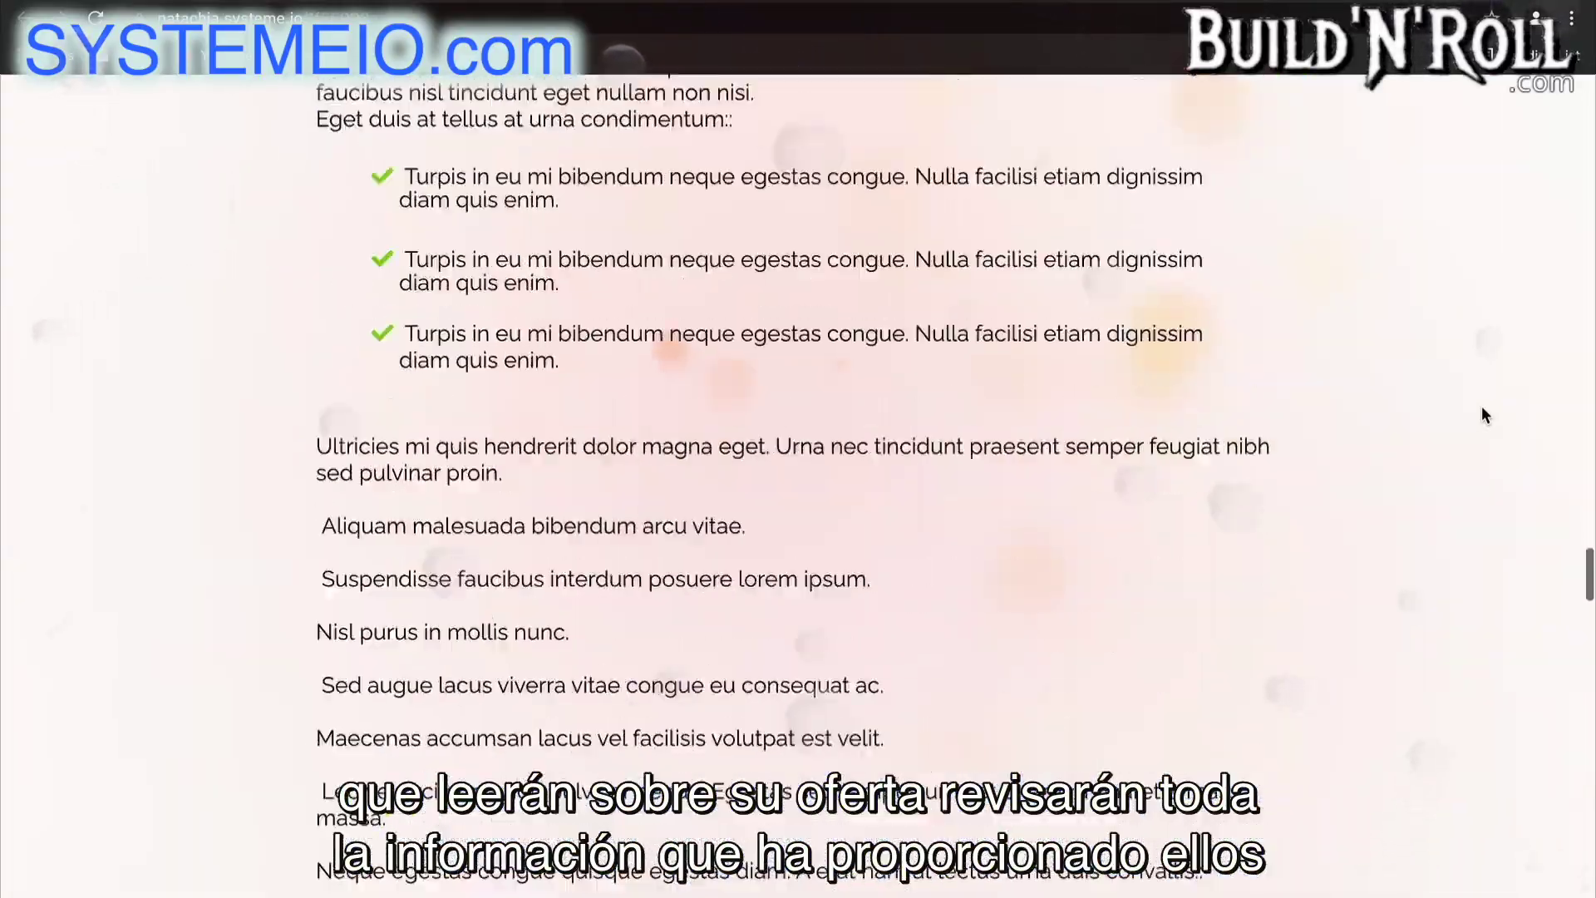
scroll(1485, 415, "down", 20)
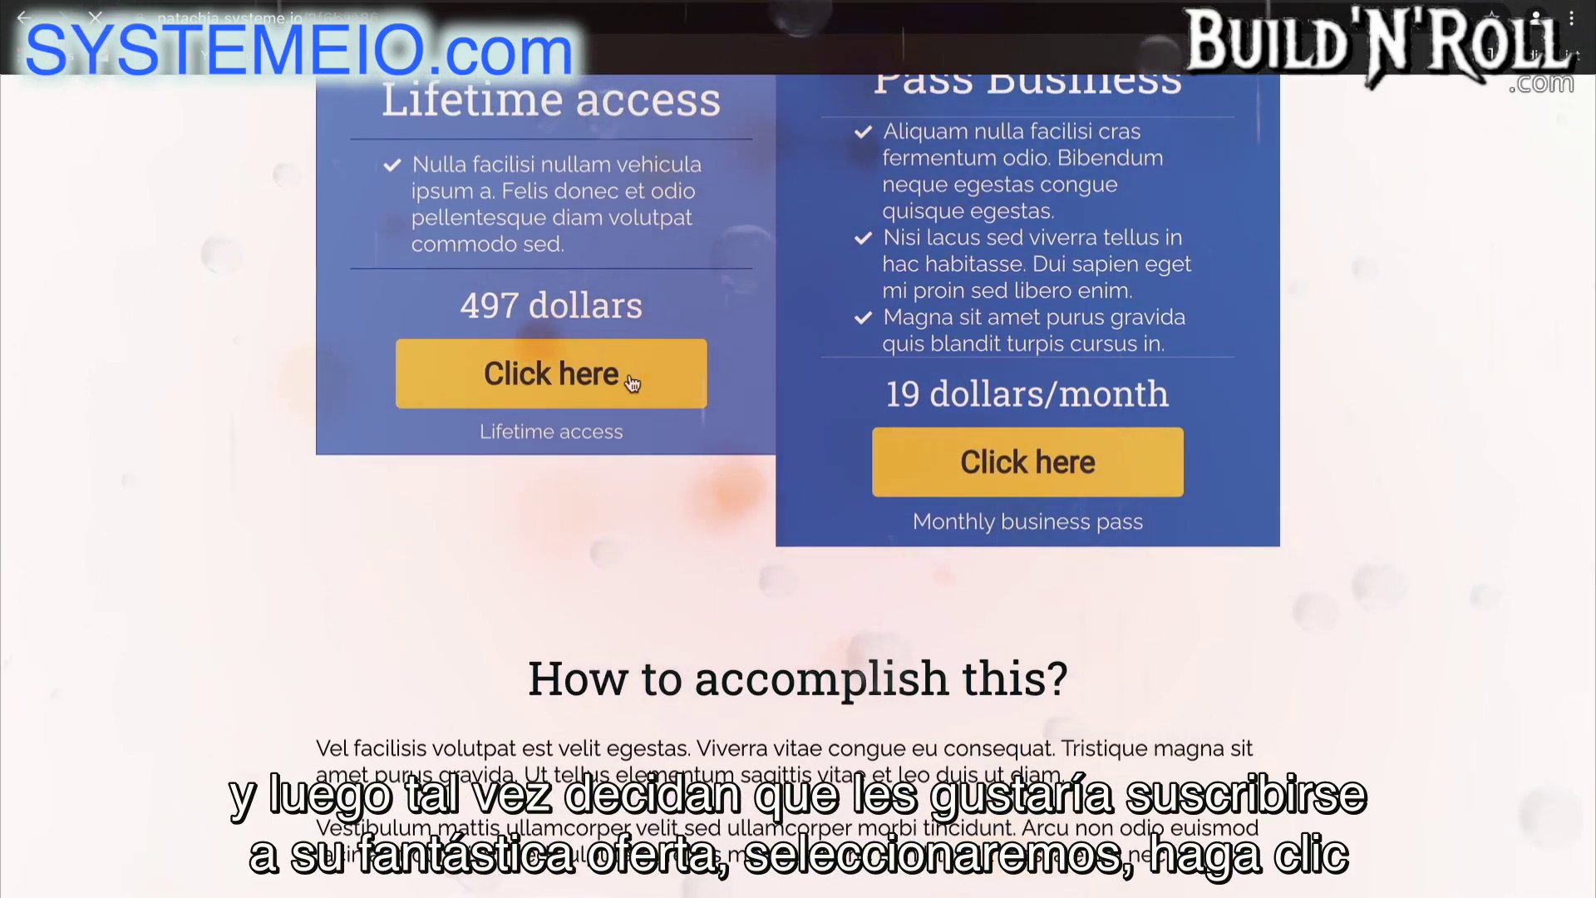
left_click(632, 383)
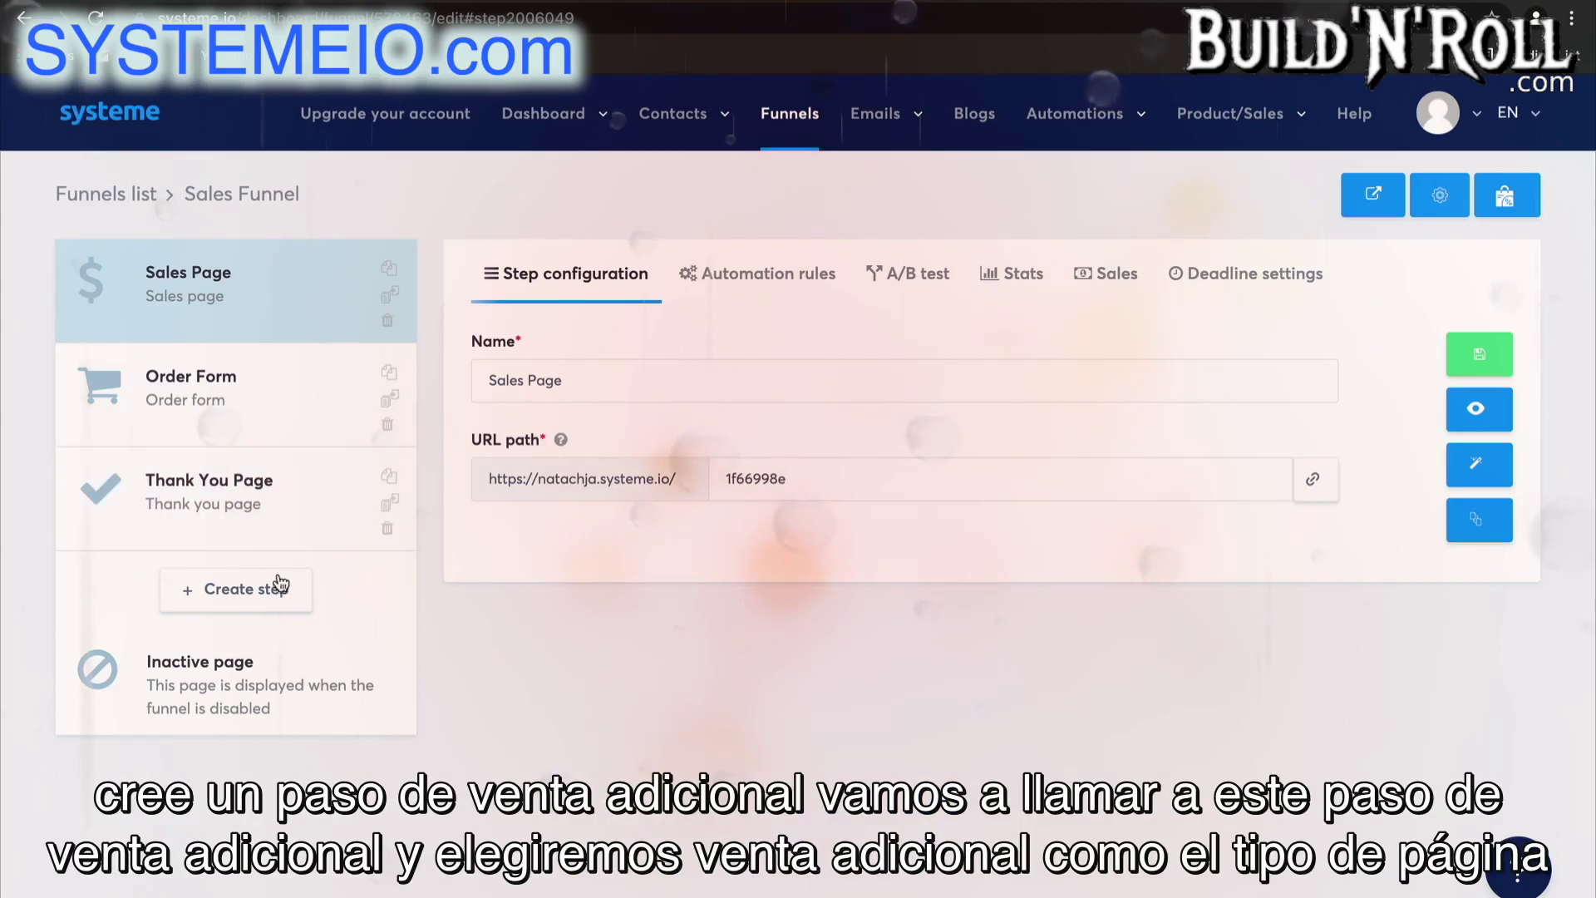
Create a new funnel step named 'Upsell 1' of type Upsell
left_click(278, 588)
left_click(637, 428)
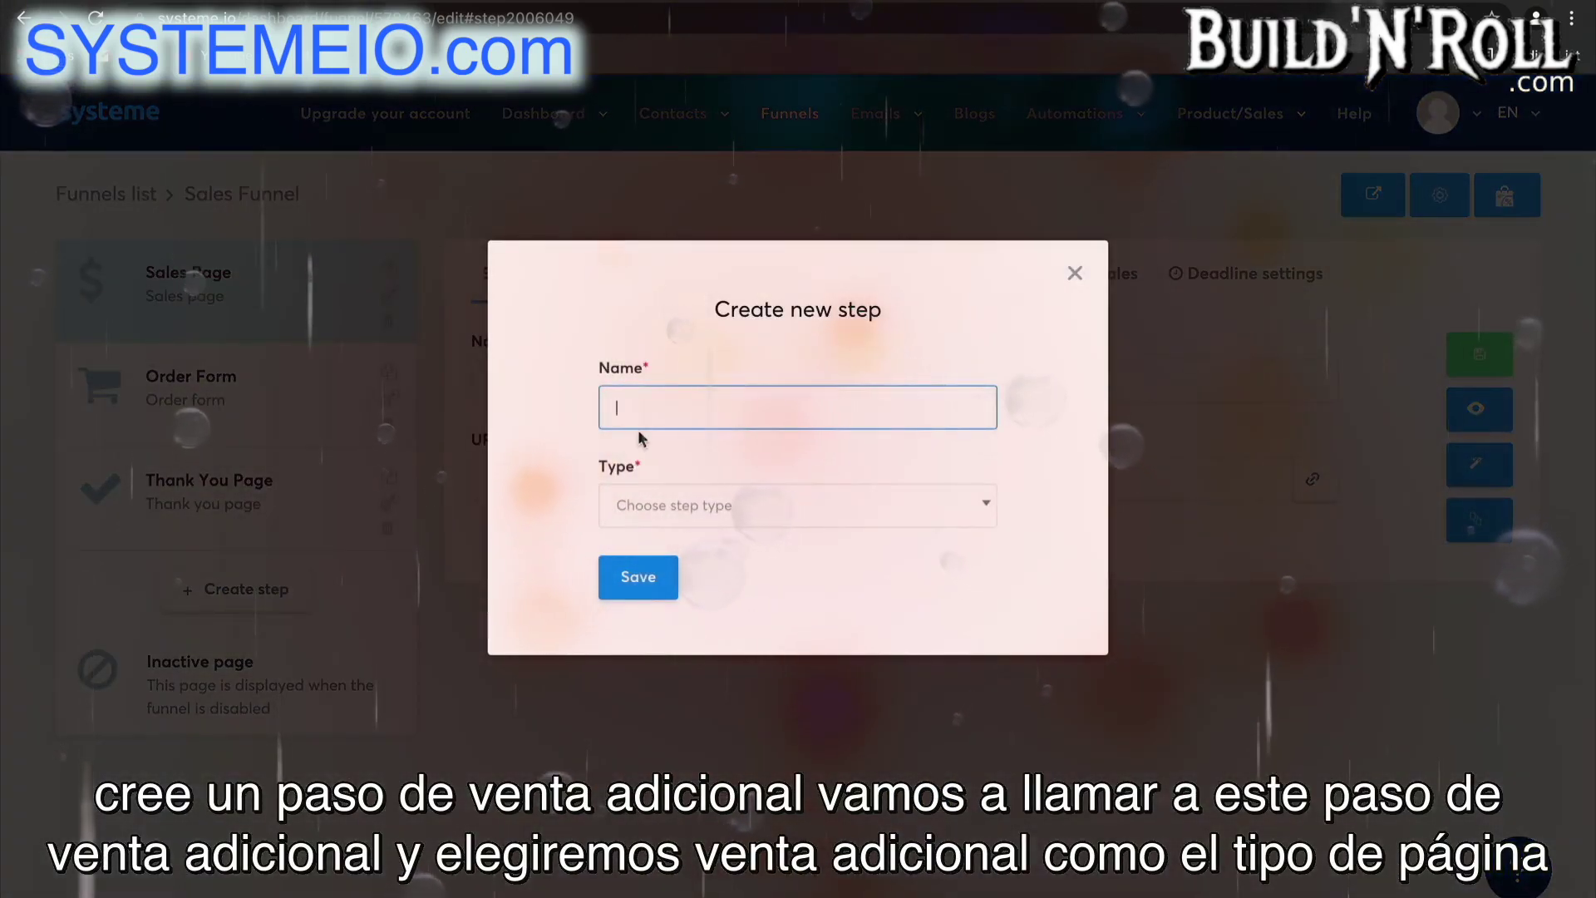
type("Up")
left_click(731, 456)
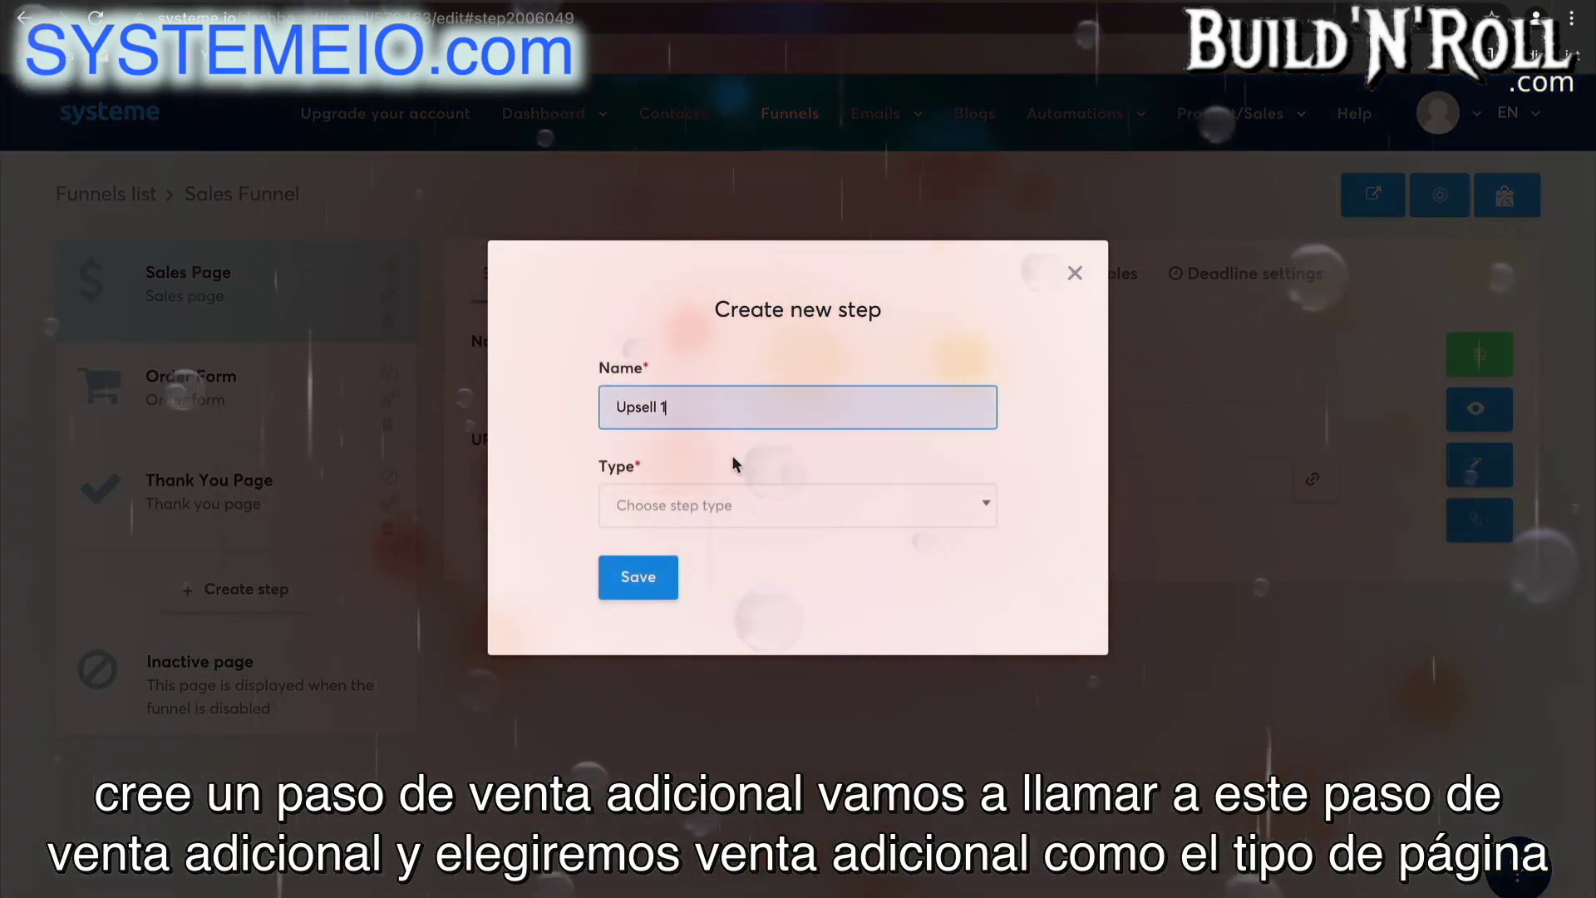
left_click(748, 506)
scroll(748, 732, "down", 5)
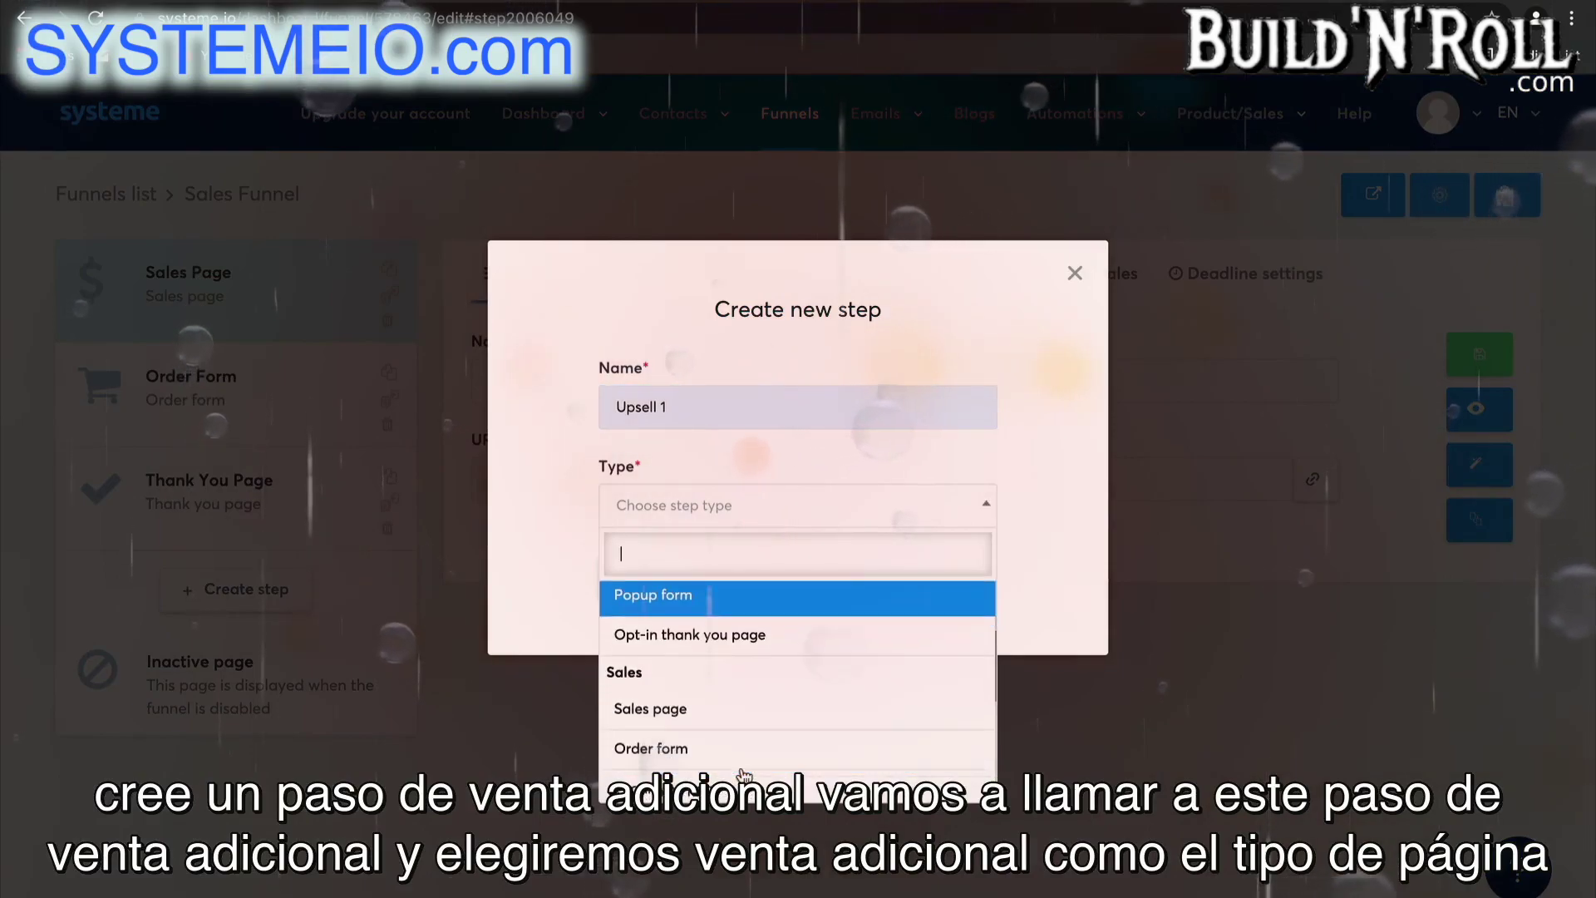
left_click(740, 711)
left_click(639, 575)
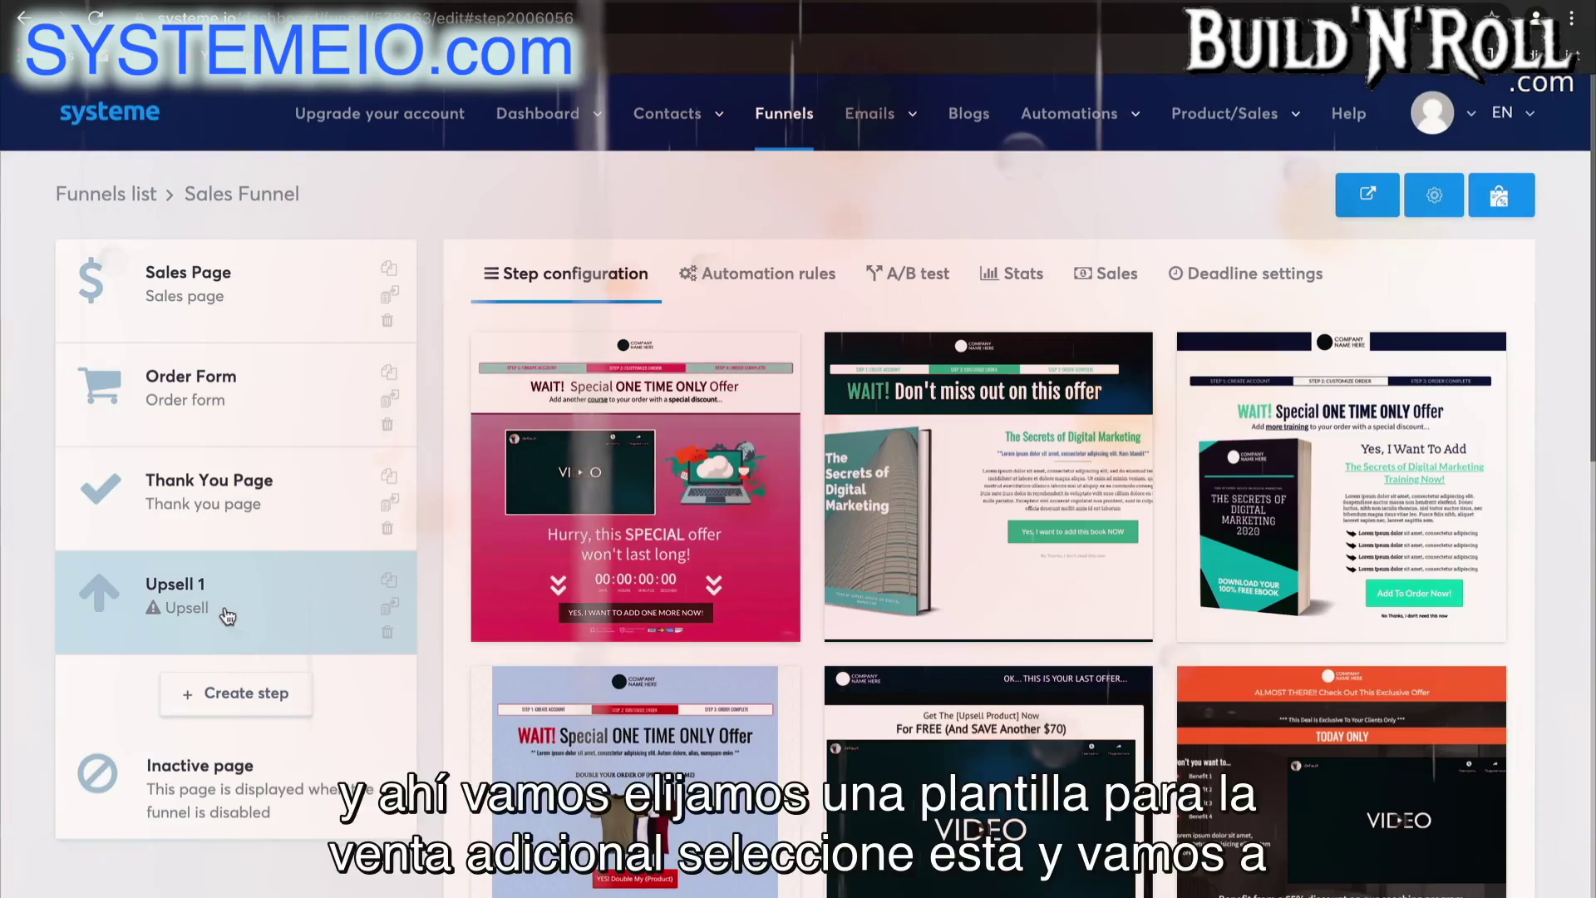
Give Upsell 1 a template and move it above the Thank You Page
scroll(1005, 680, "down", 10)
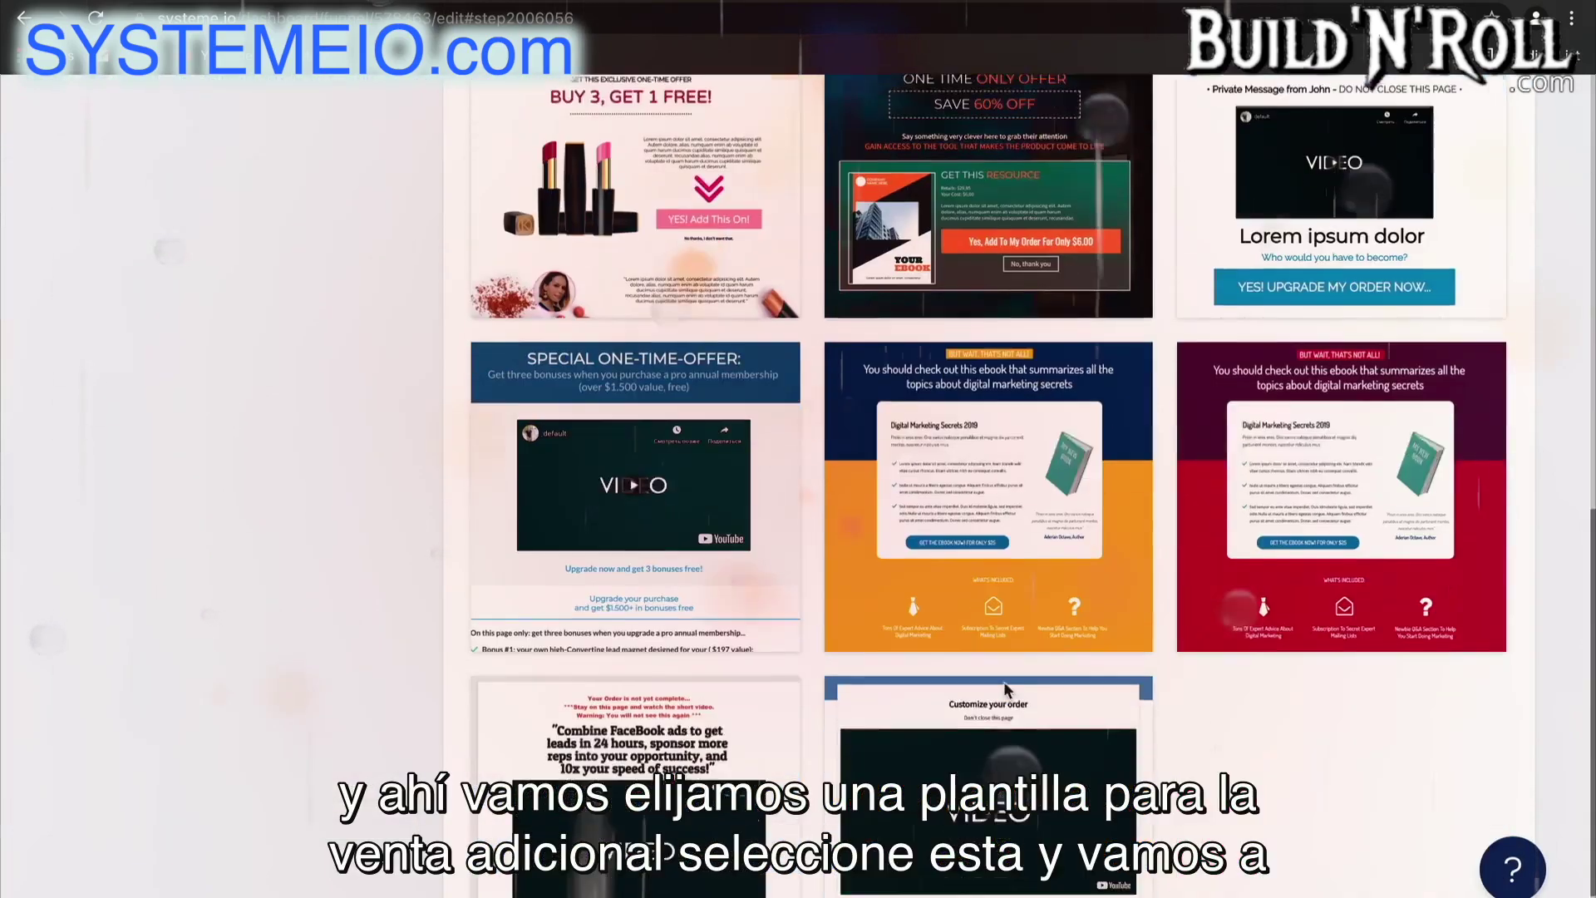
scroll(1004, 686, "down", 1)
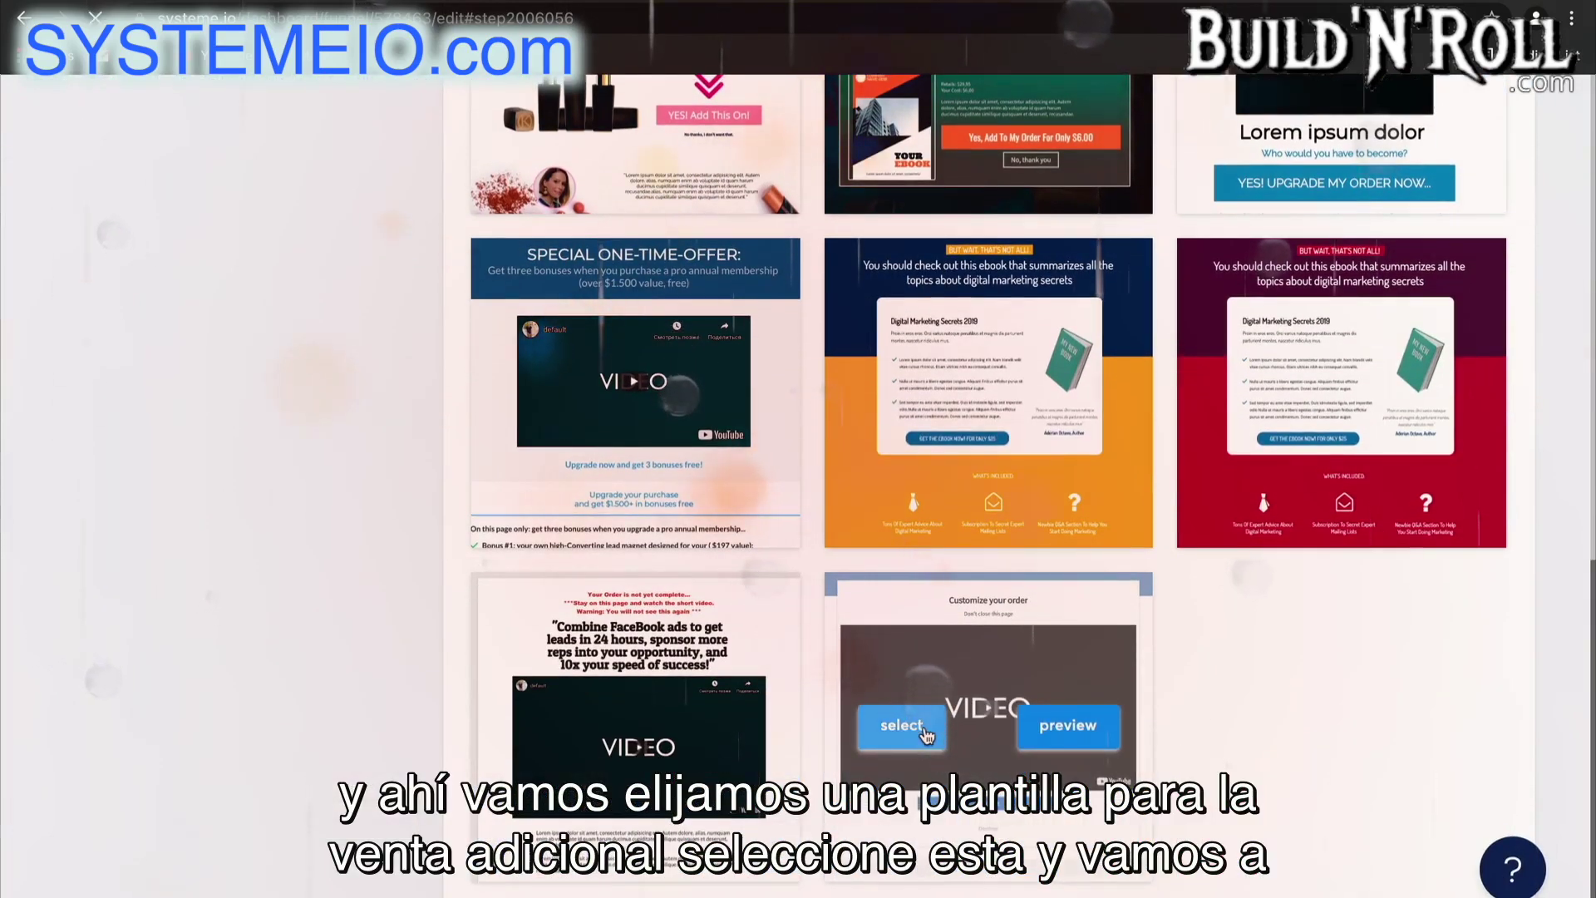
left_click(927, 735)
left_click_drag(243, 605, 236, 471)
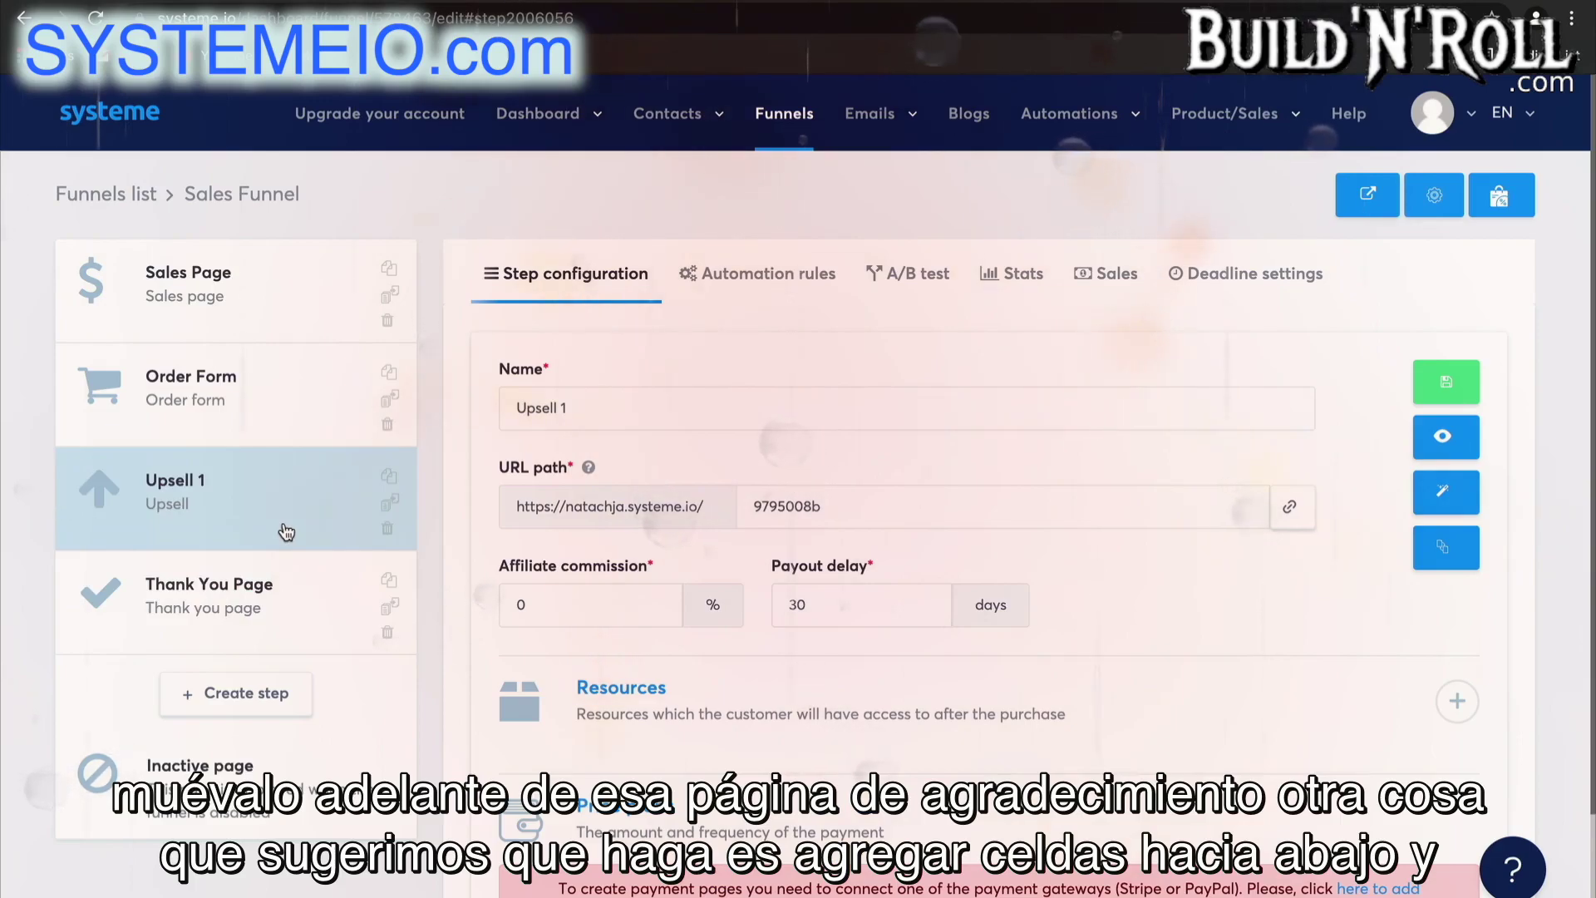
Create a new funnel step named 'Downsell' of type Downsell
left_click(288, 690)
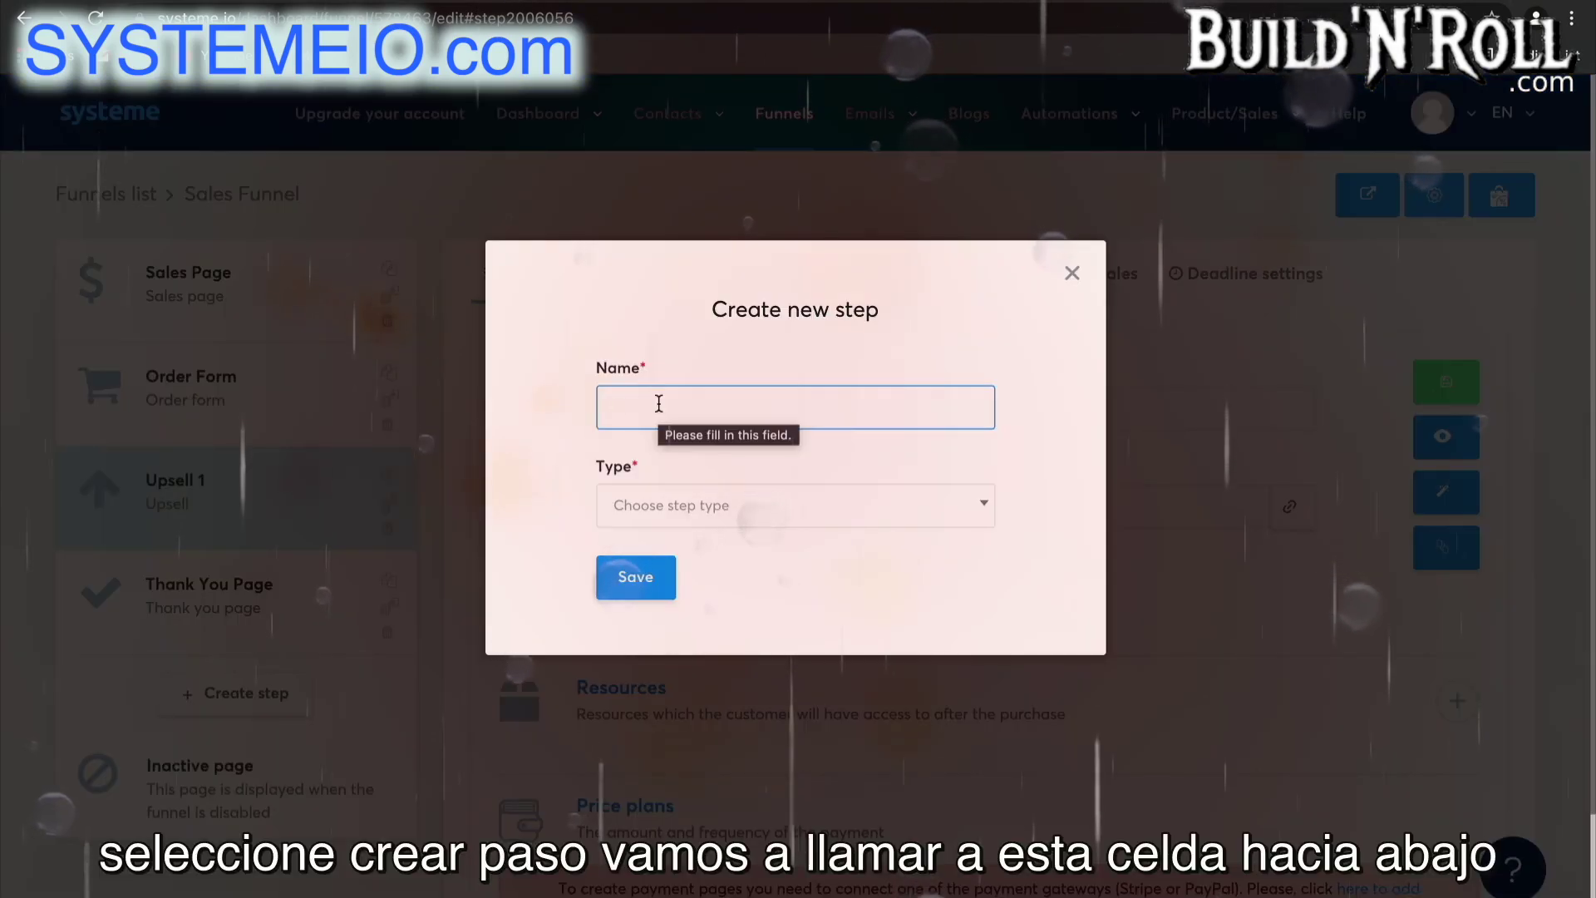
left_click(658, 405)
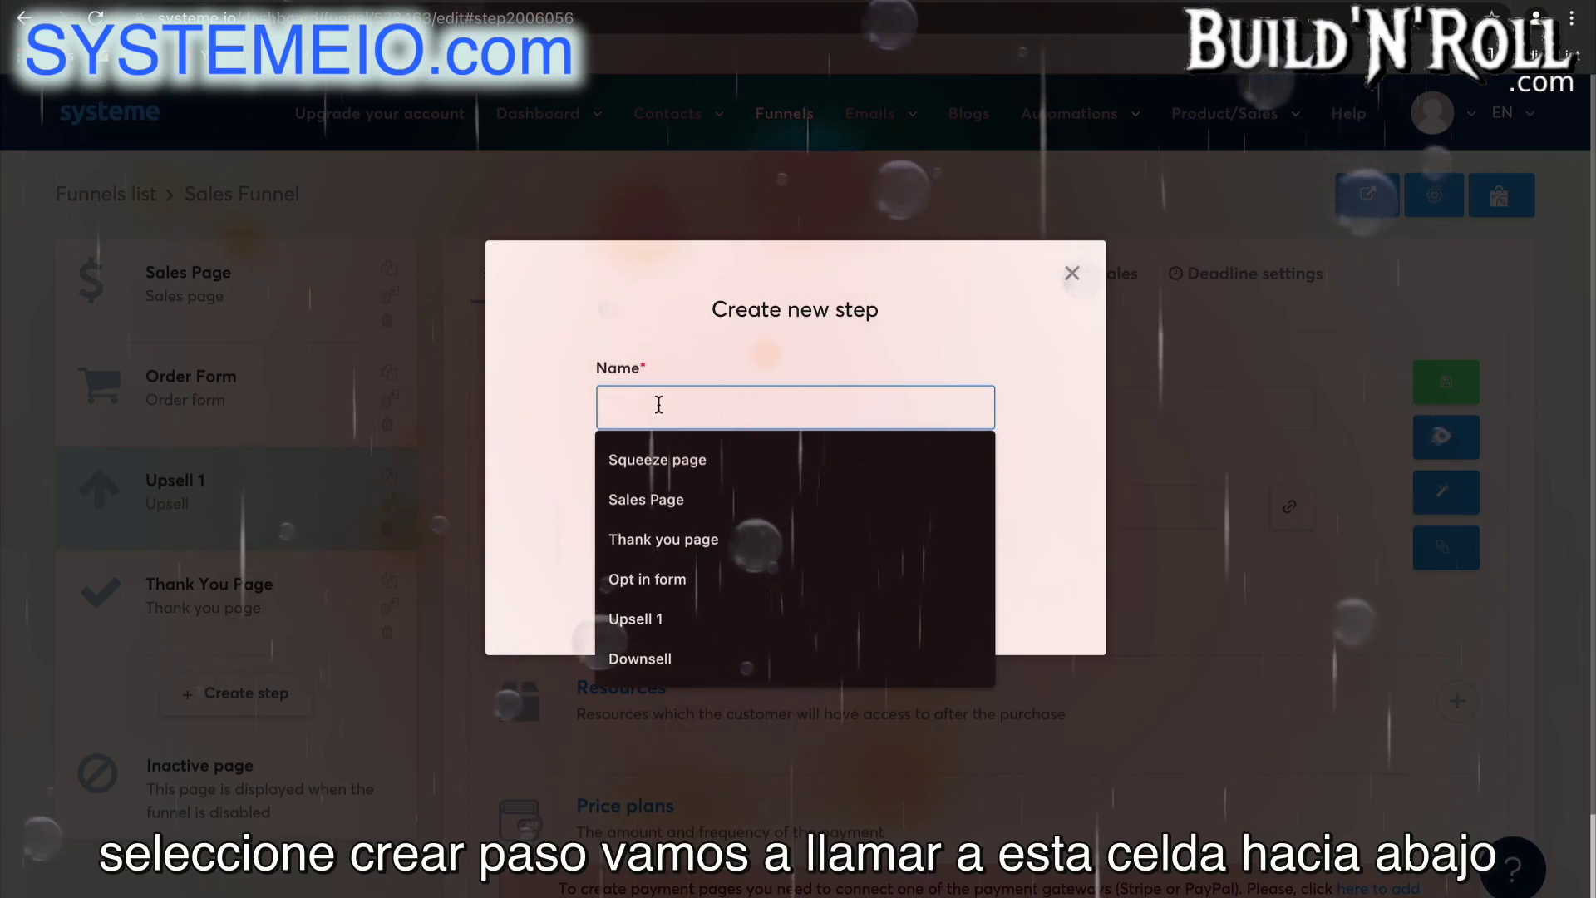
type("D")
left_click(701, 457)
left_click(702, 505)
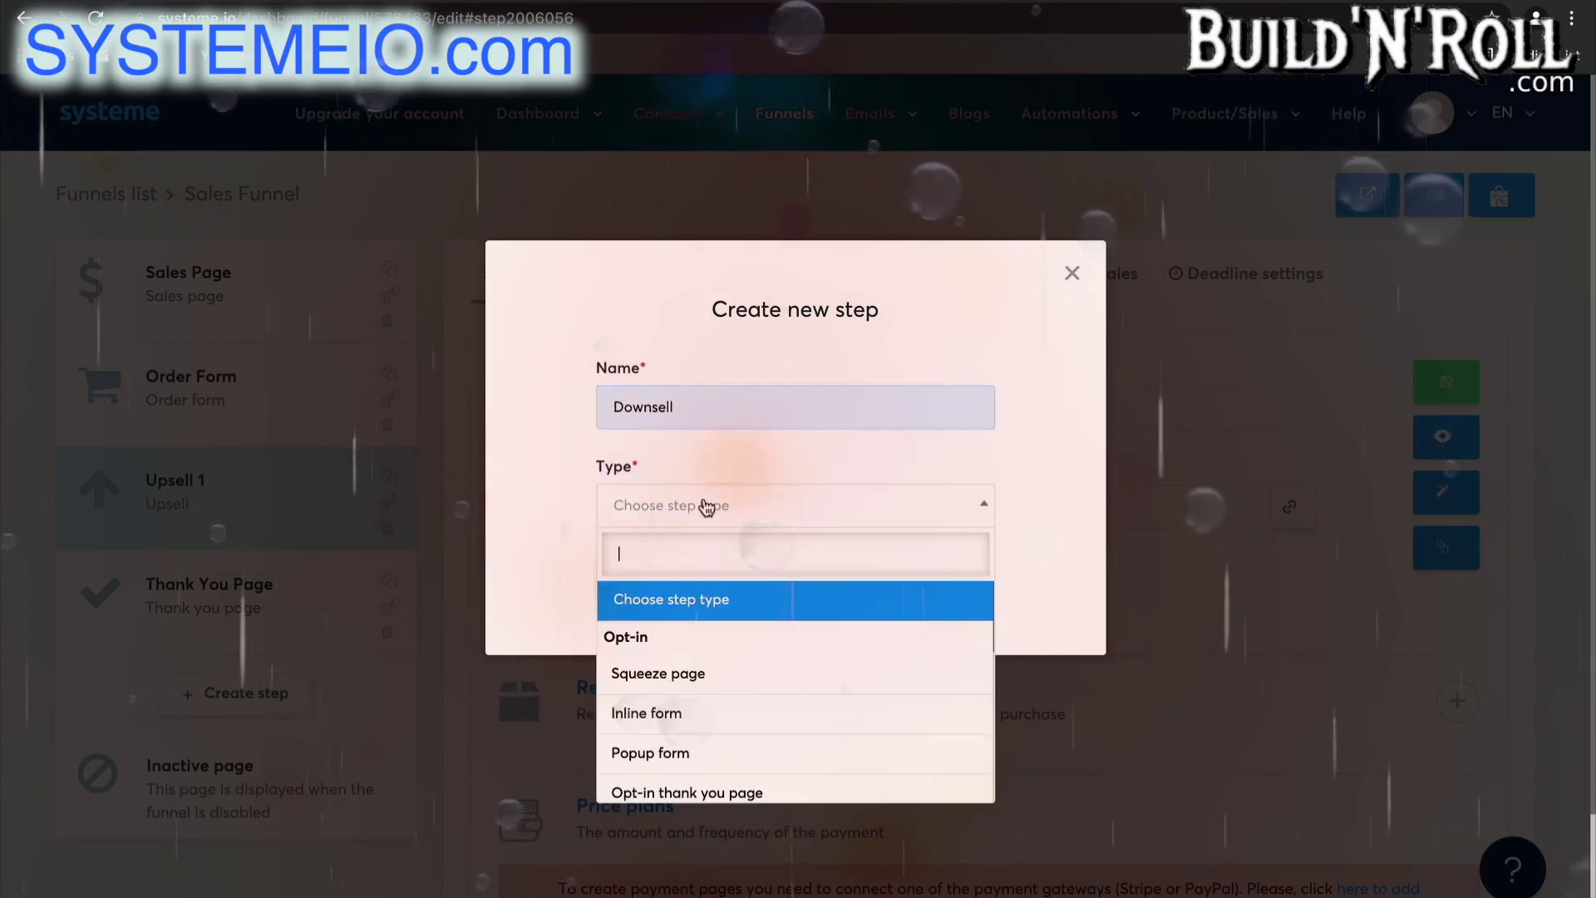
scroll(683, 732, "down", 5)
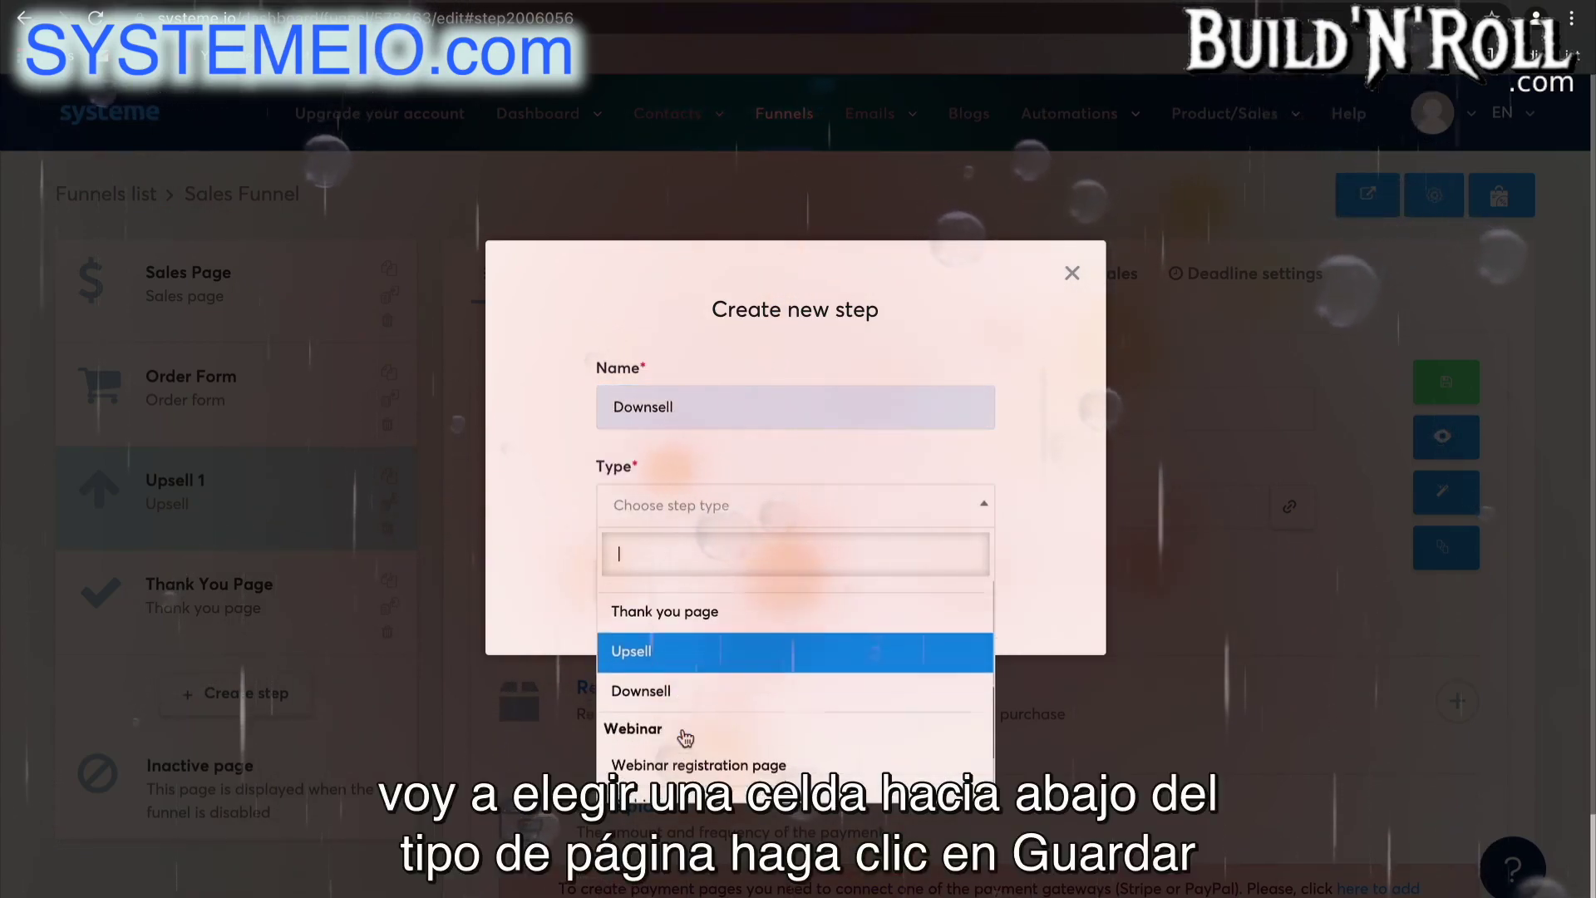
left_click(665, 677)
left_click(636, 575)
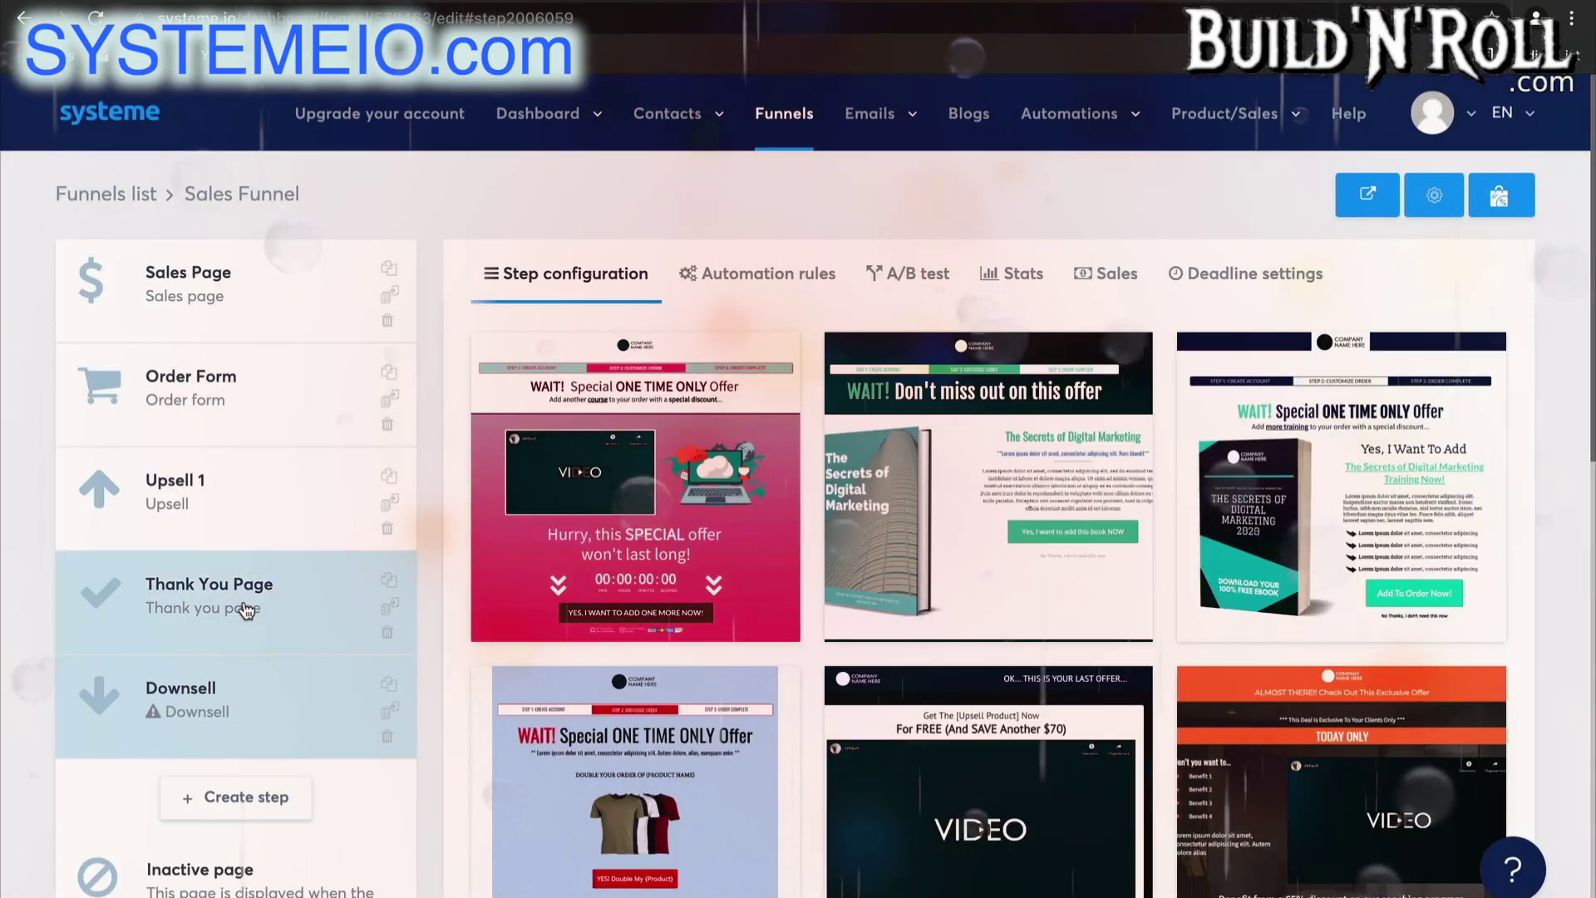
Give Downsell a template and move it above the Thank You Page
left_click(246, 609)
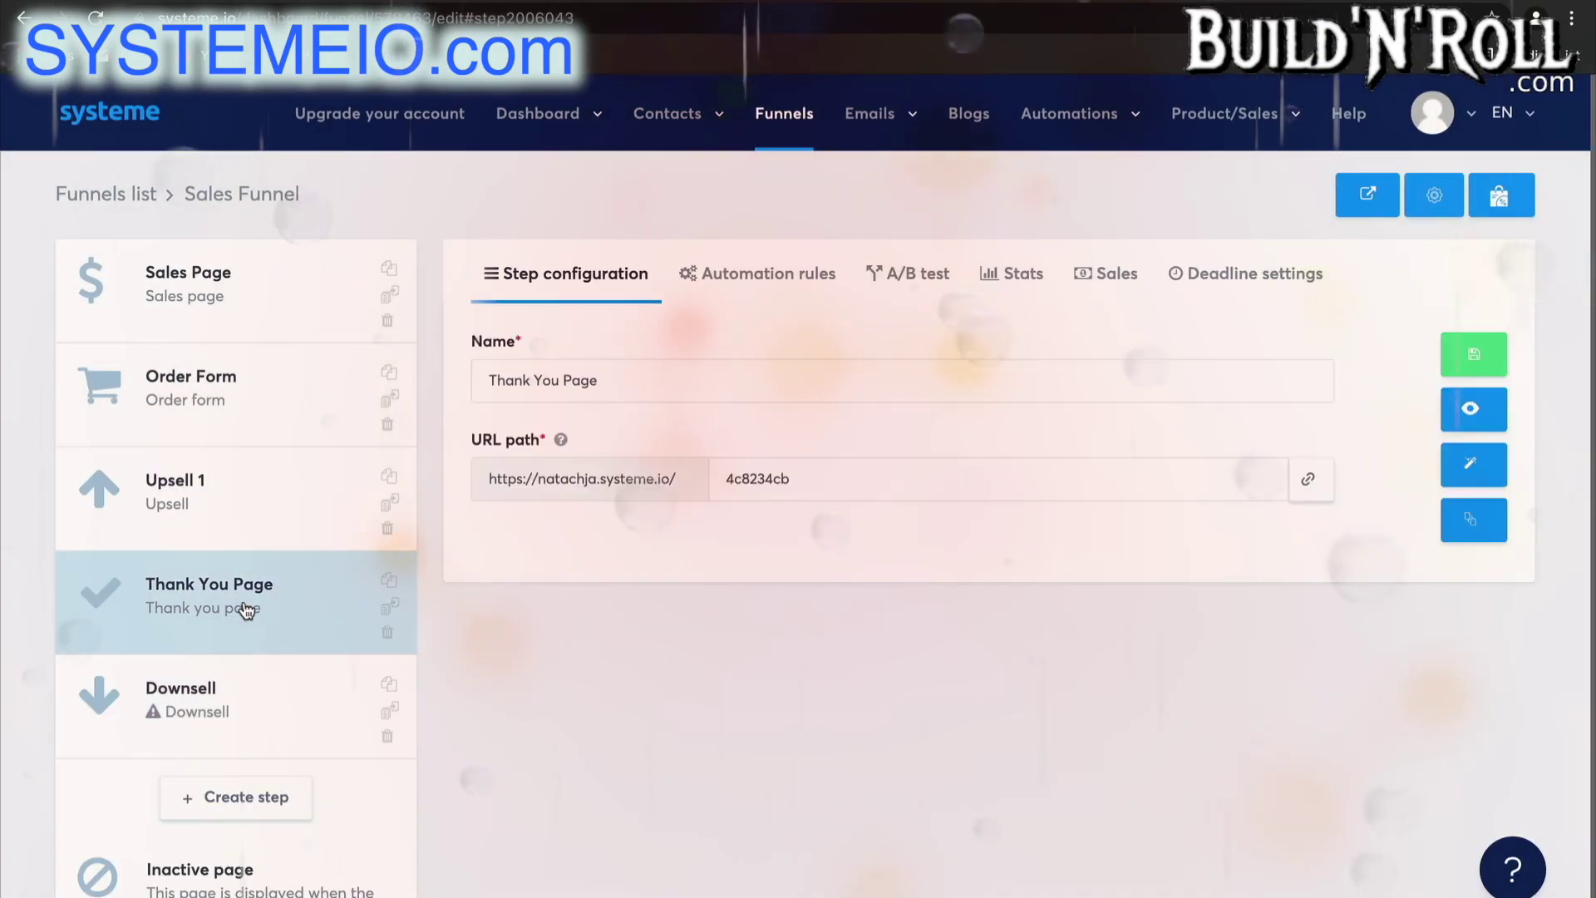
left_click(249, 682)
scroll(1003, 779, "down", 10)
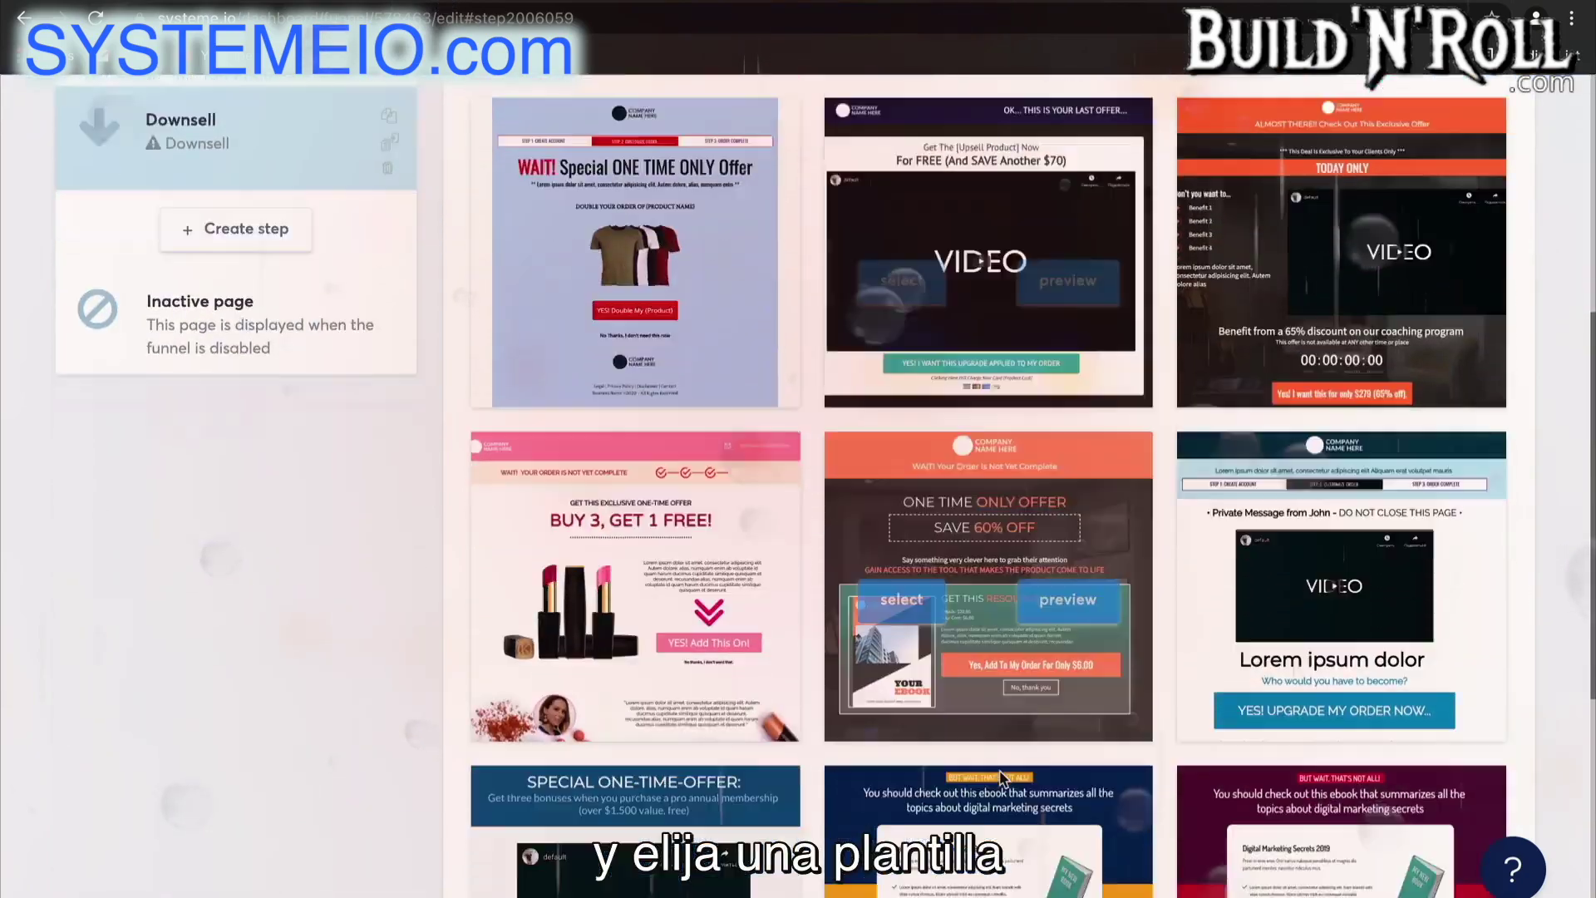
scroll(1003, 779, "down", 1)
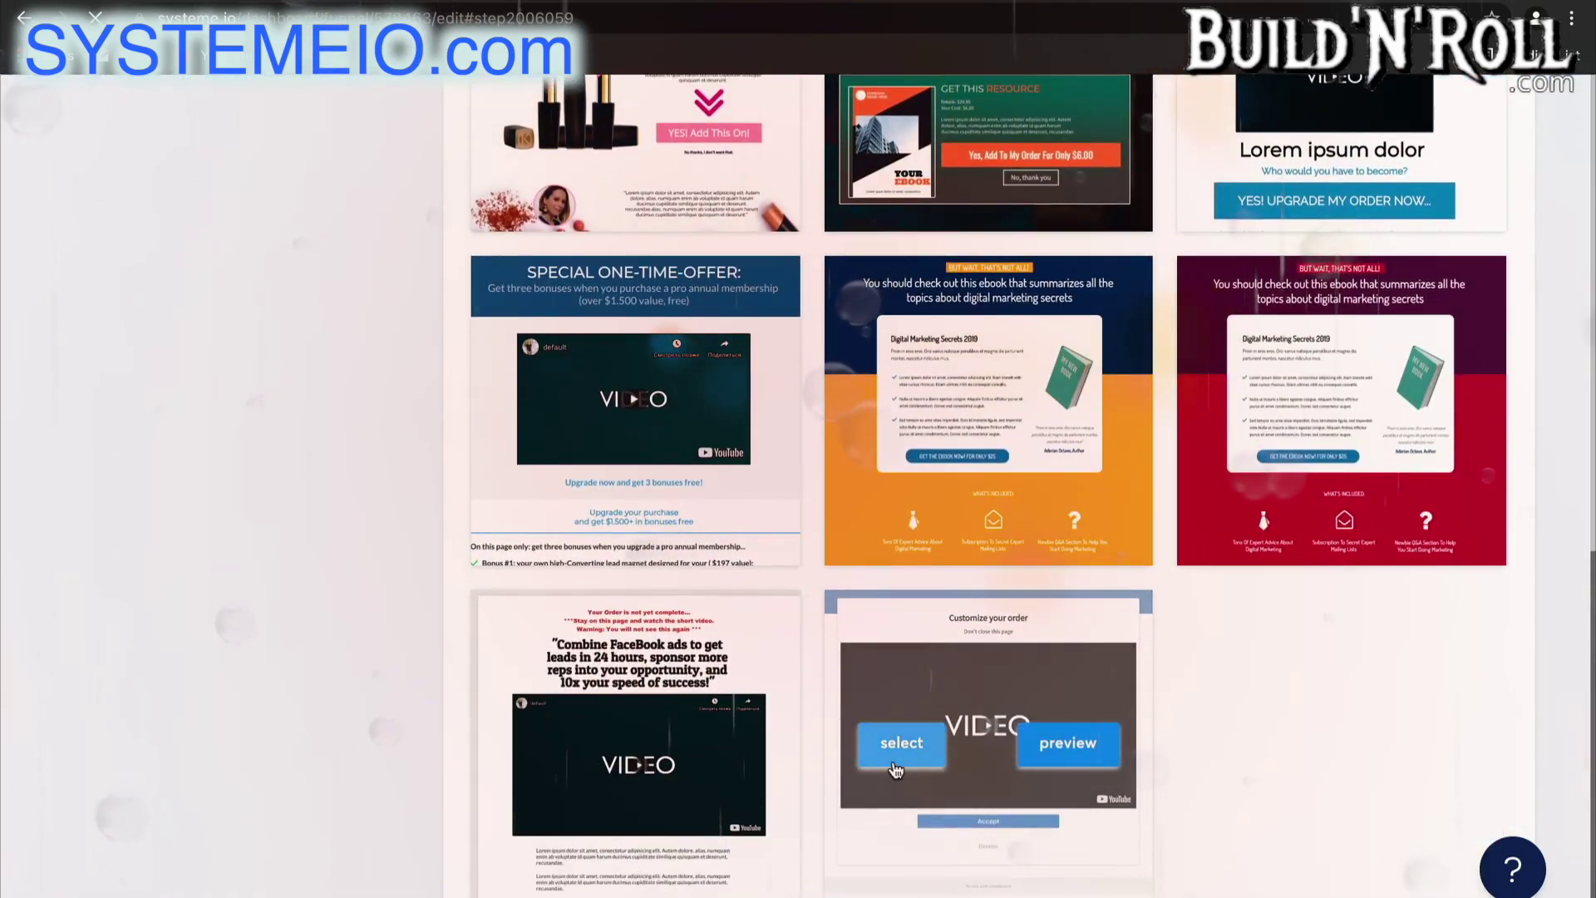
left_click(893, 763)
left_click_drag(243, 721, 243, 617)
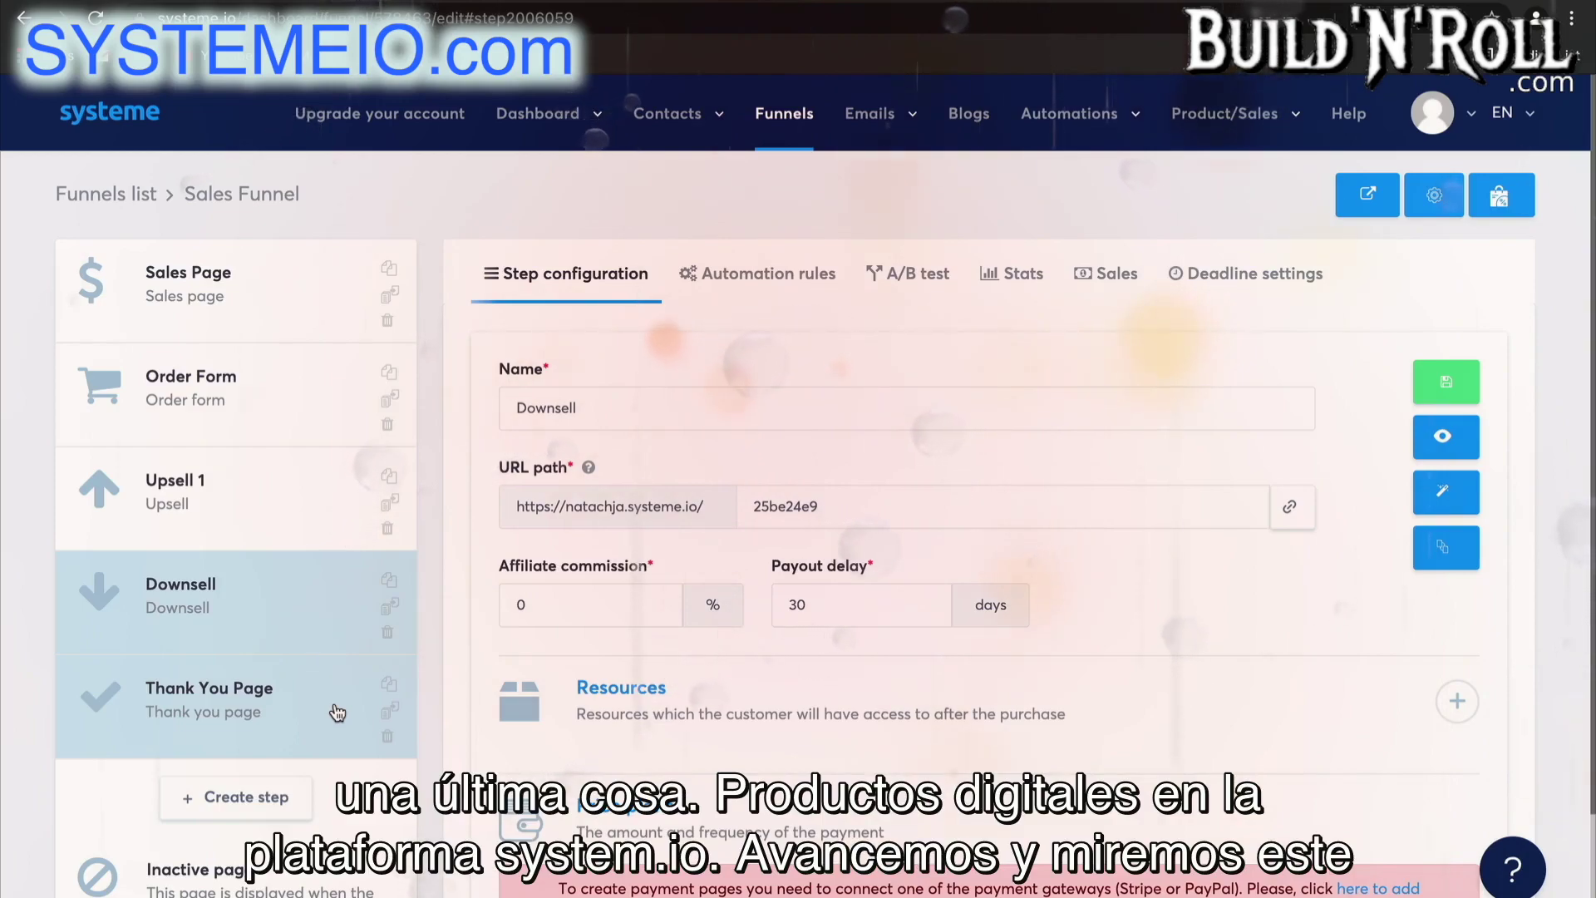
Add a new purchase resource in the Order Form step's settings
left_click(273, 419)
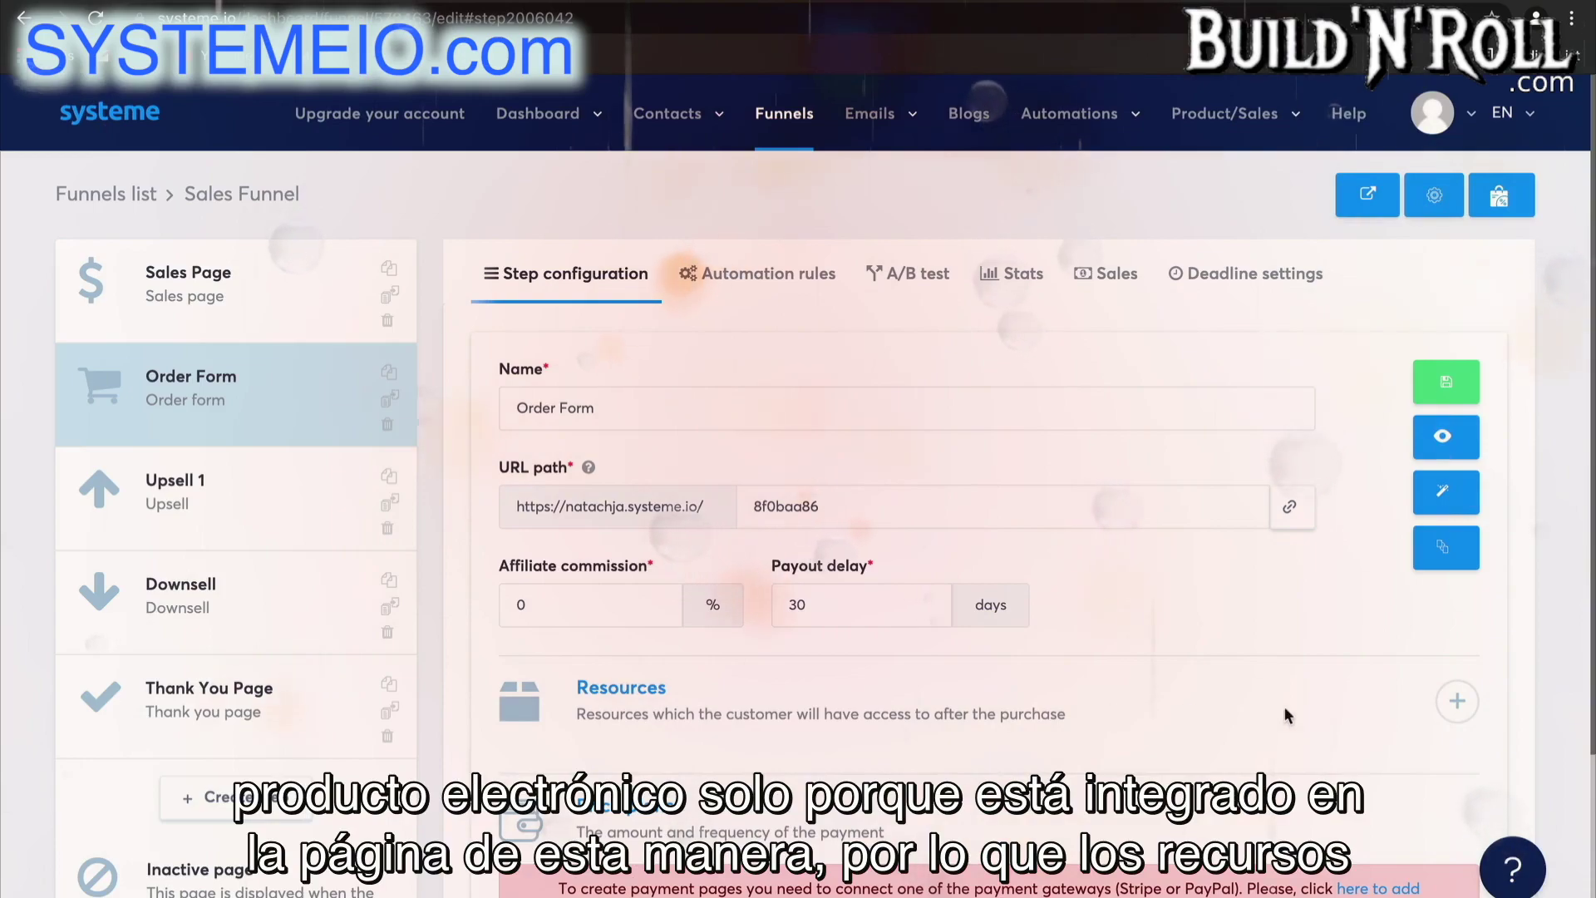
left_click(1457, 707)
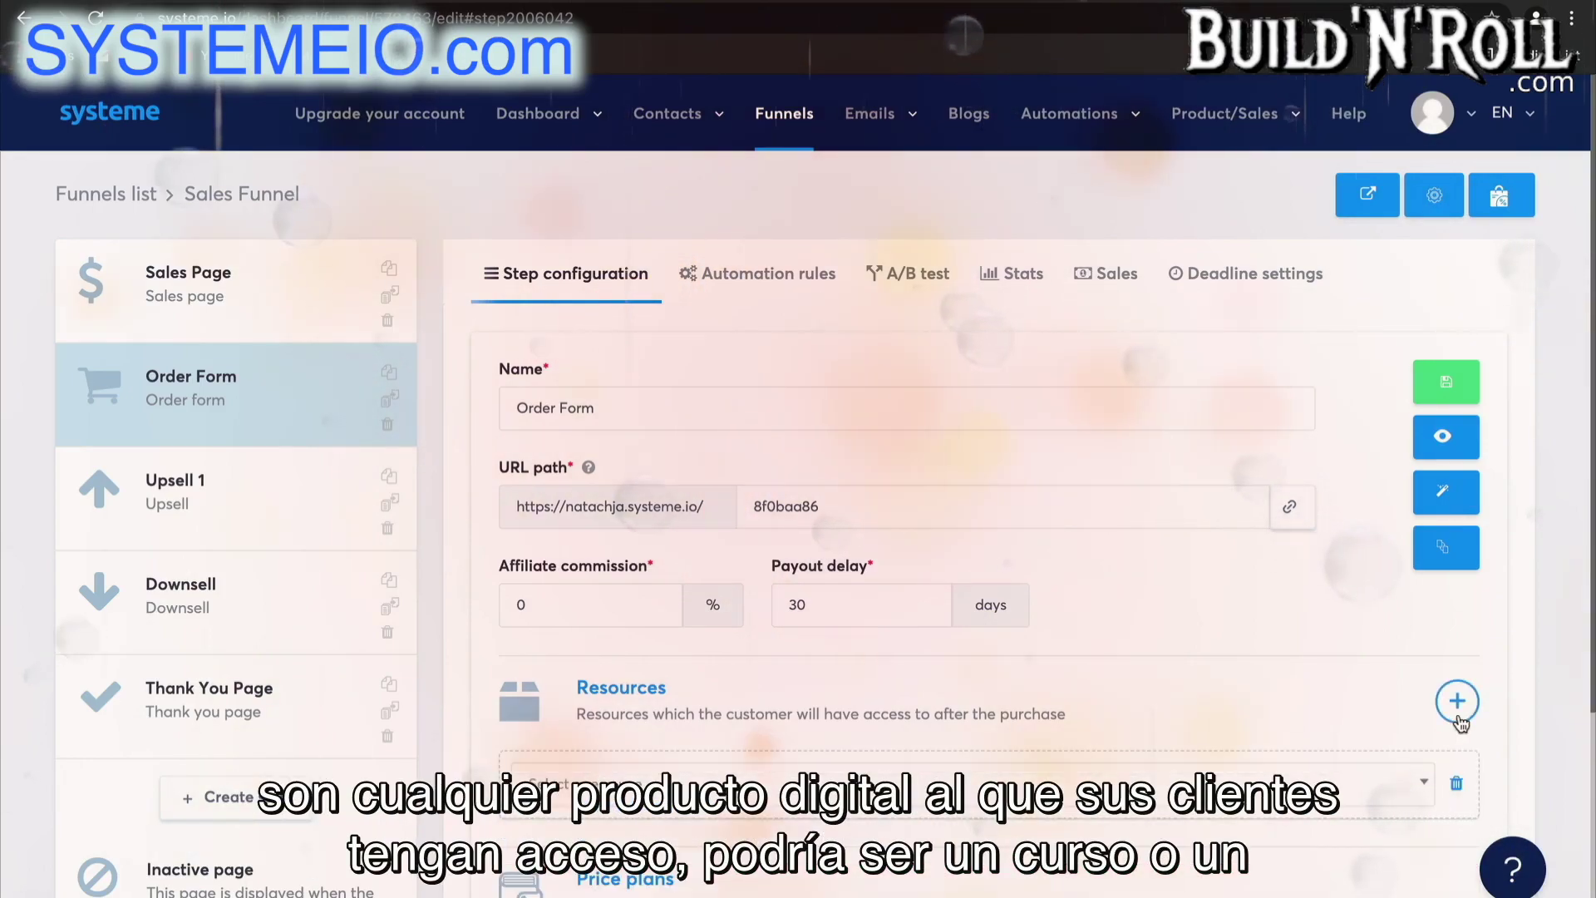
left_click(1164, 784)
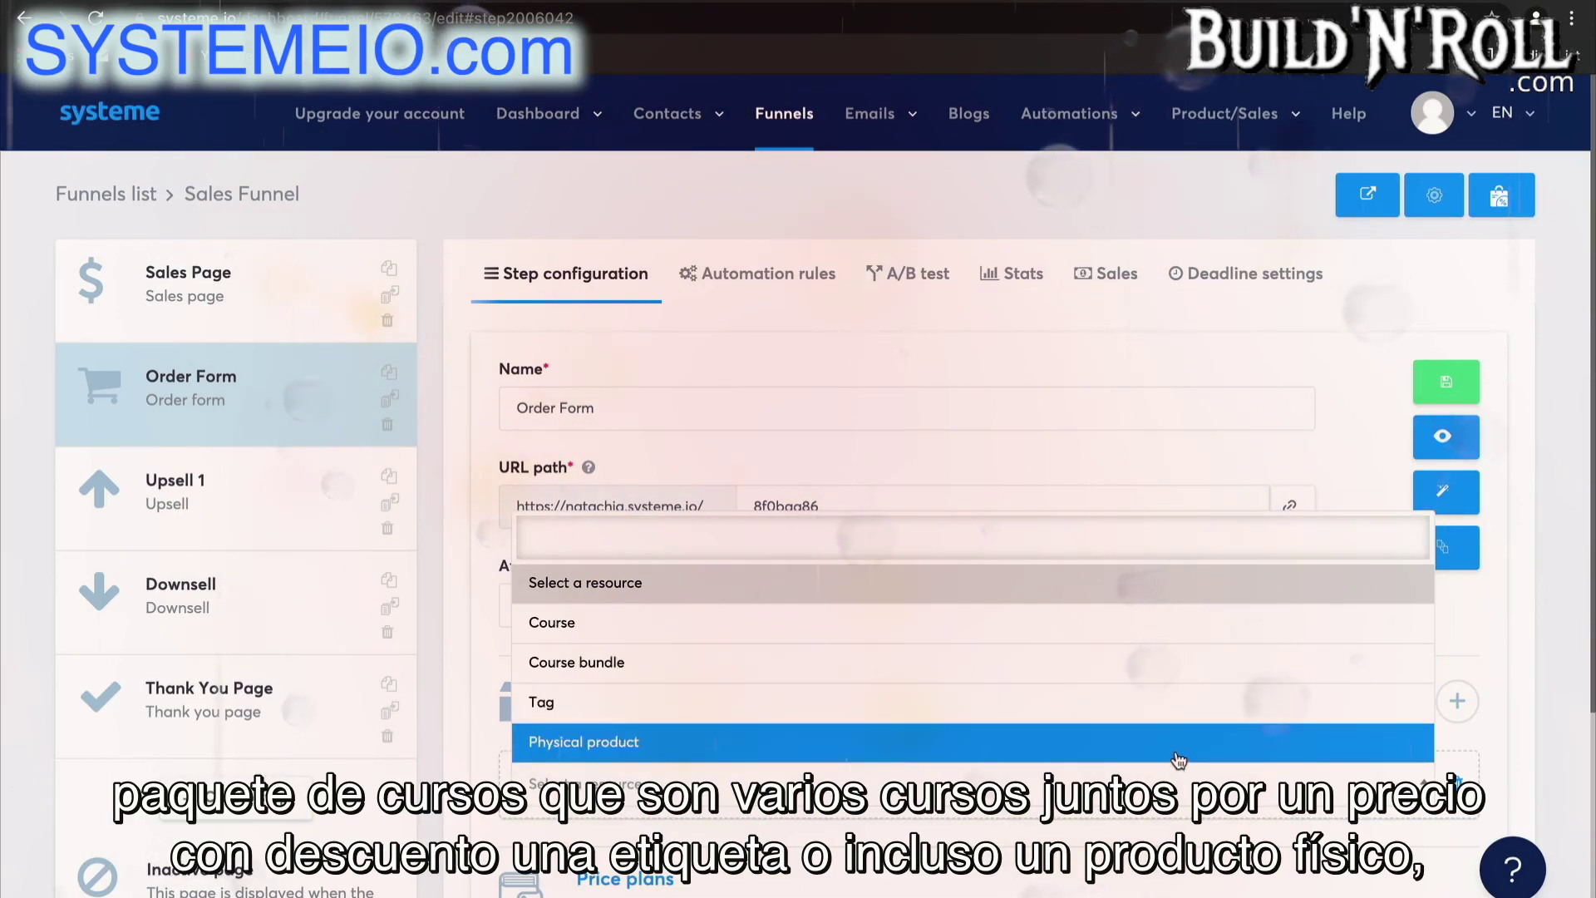
left_click(1476, 657)
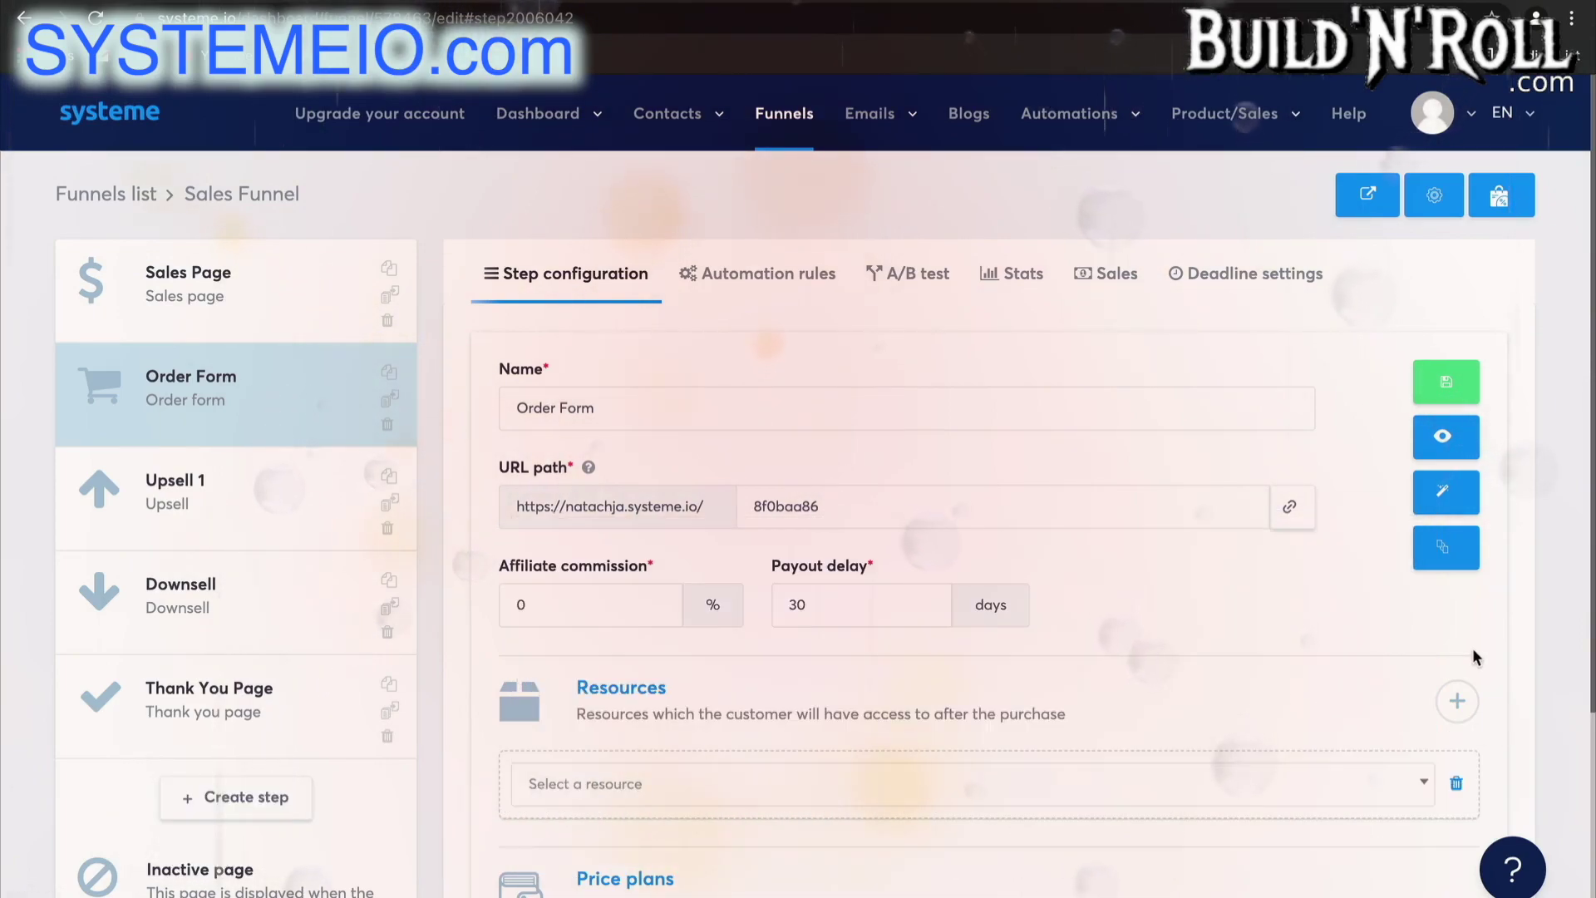
scroll(1475, 656, "down", 2)
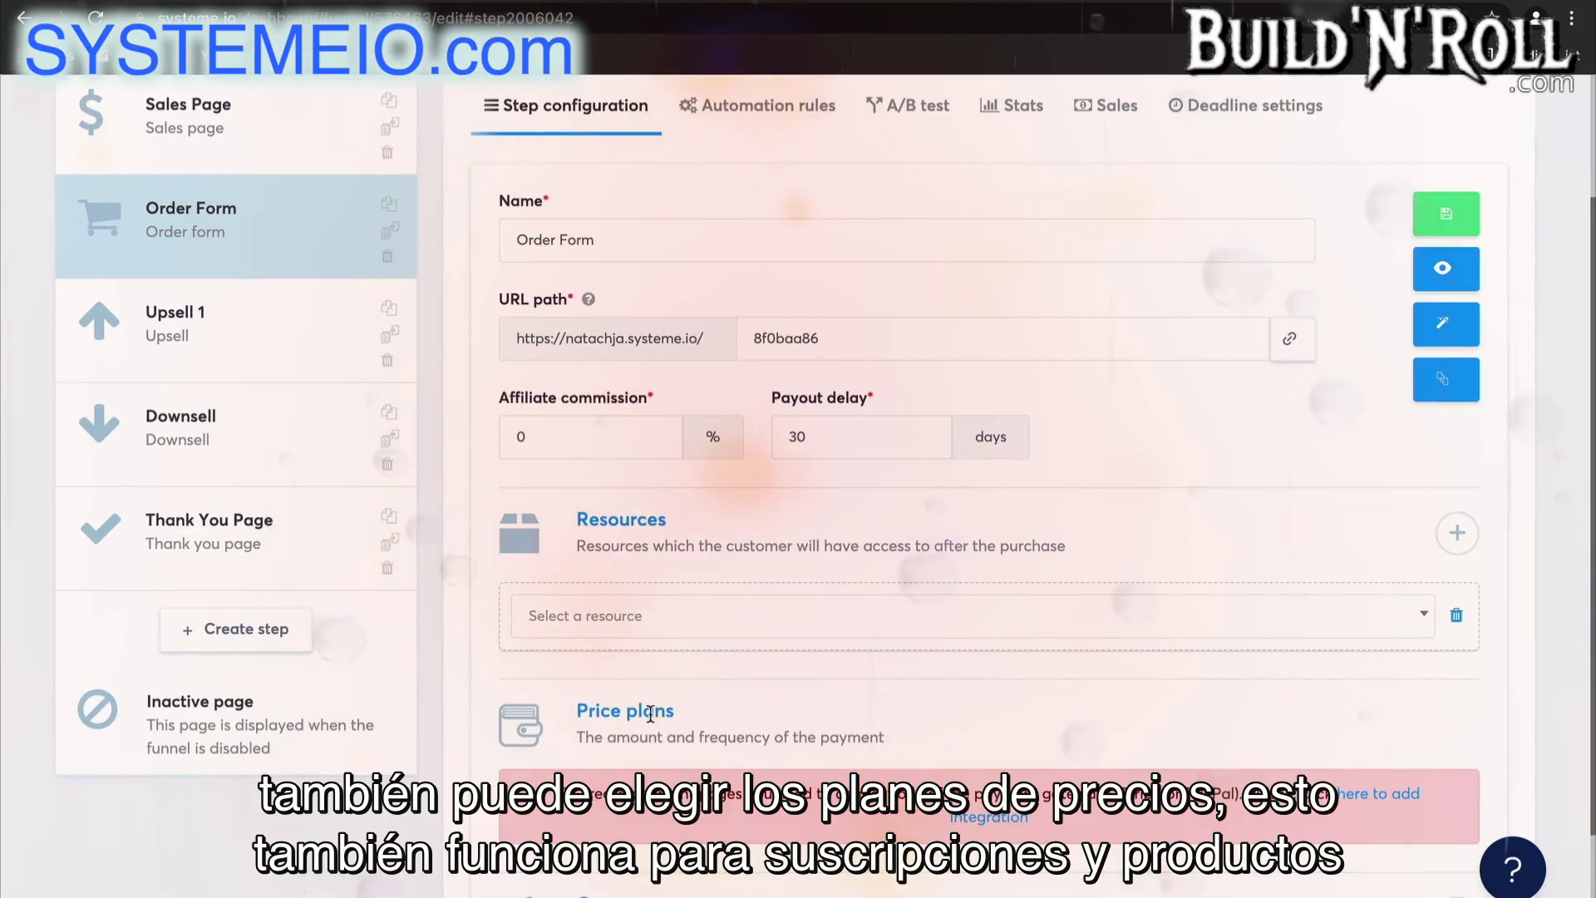
scroll(926, 720, "down", 1)
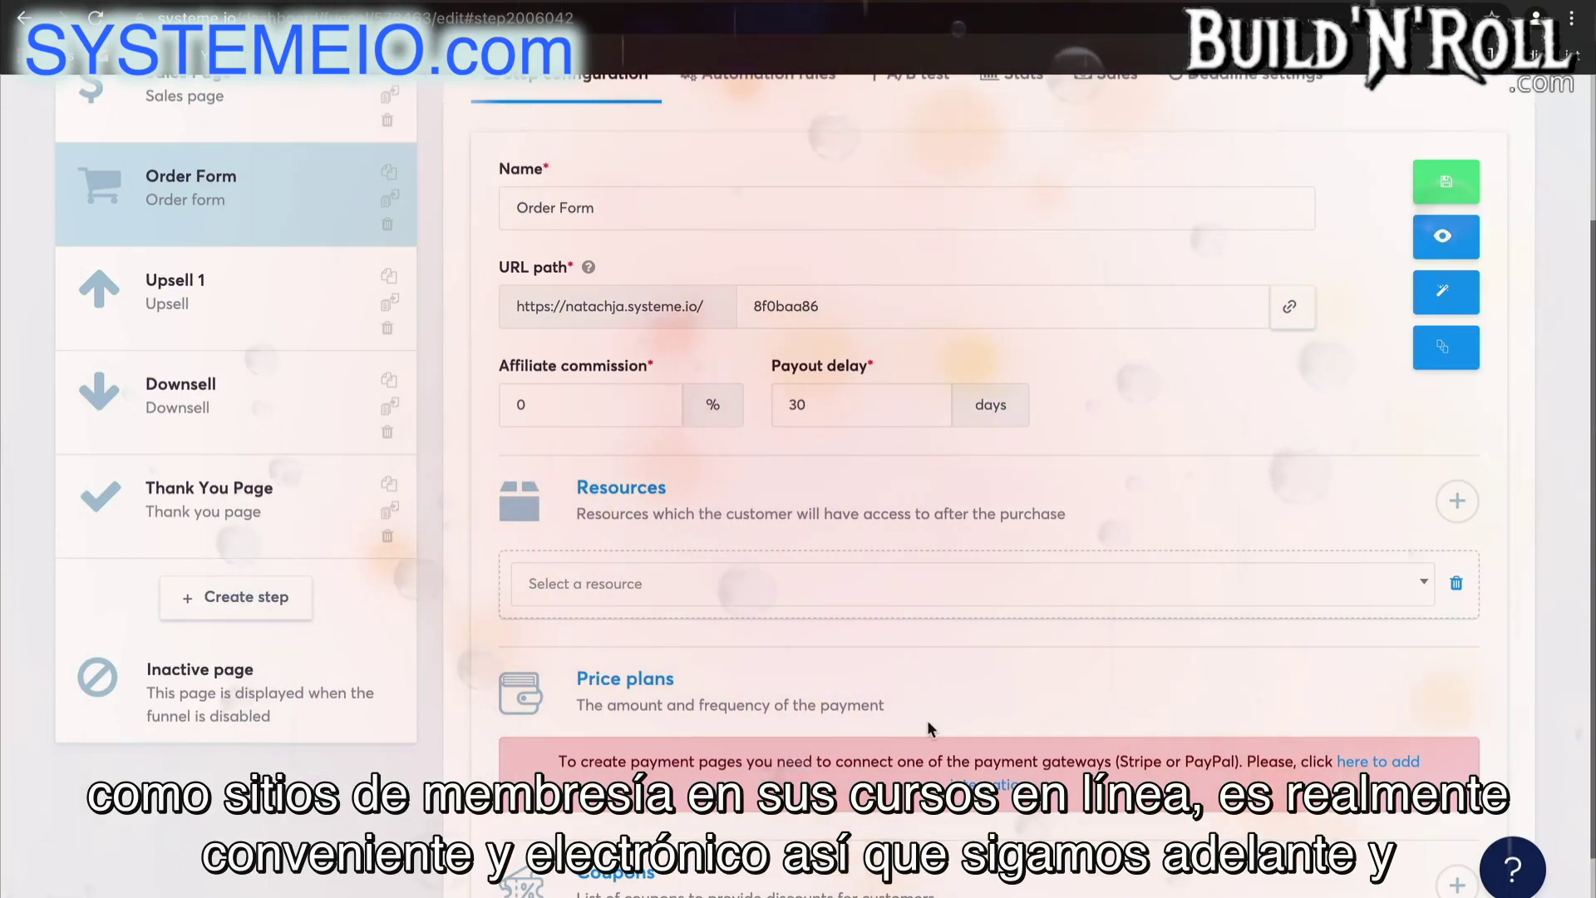
Set the resource to Course, Real Estate Course, with Full access
left_click(946, 589)
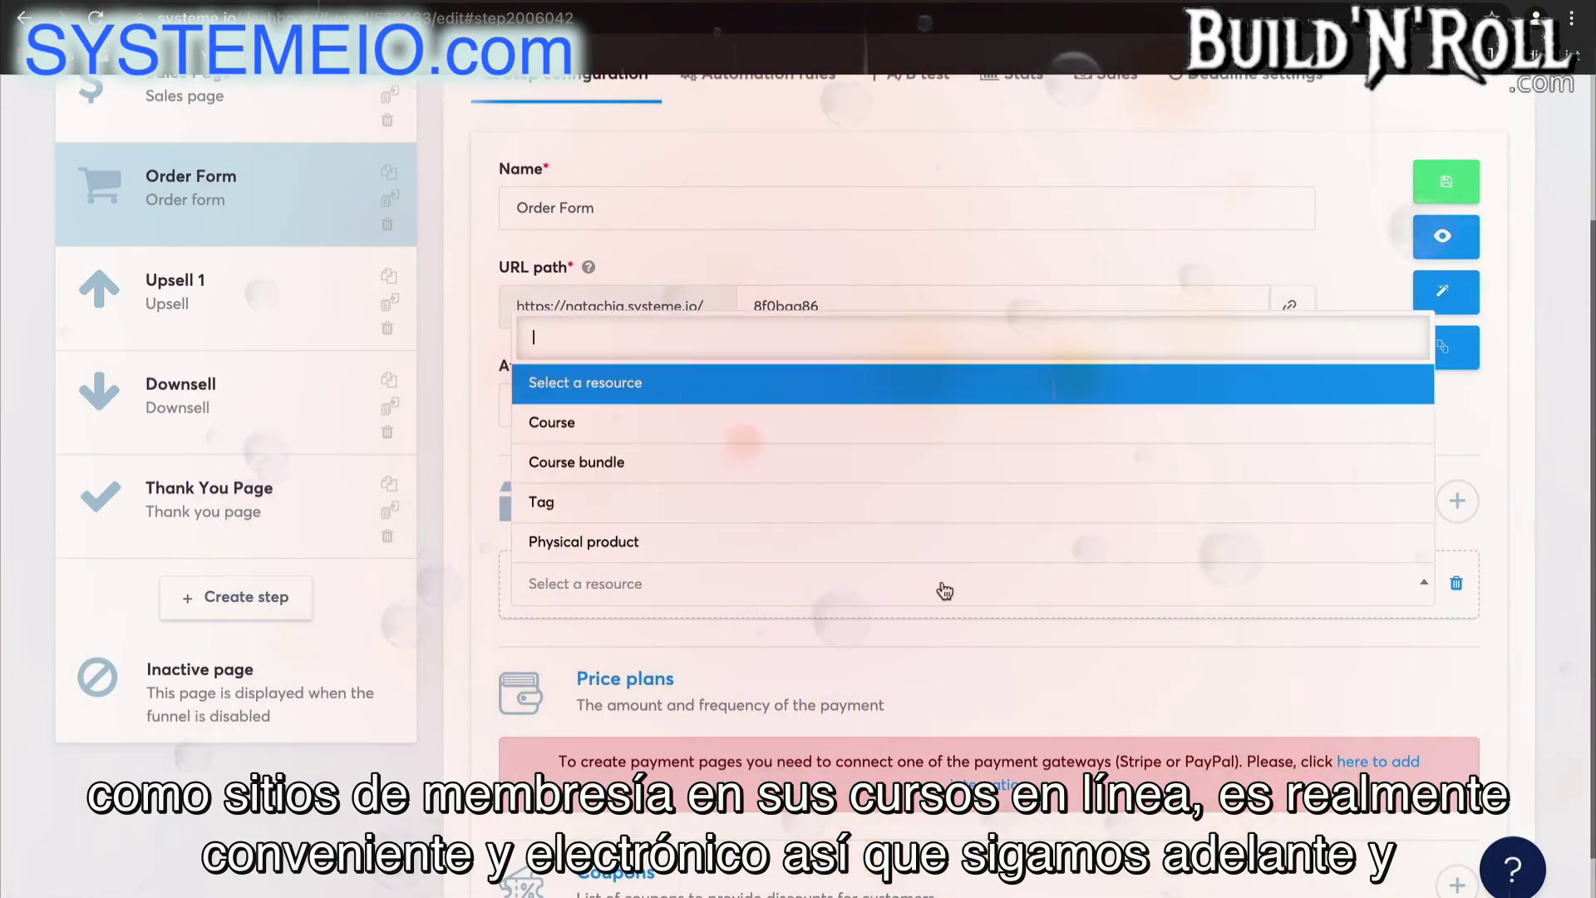
left_click(866, 424)
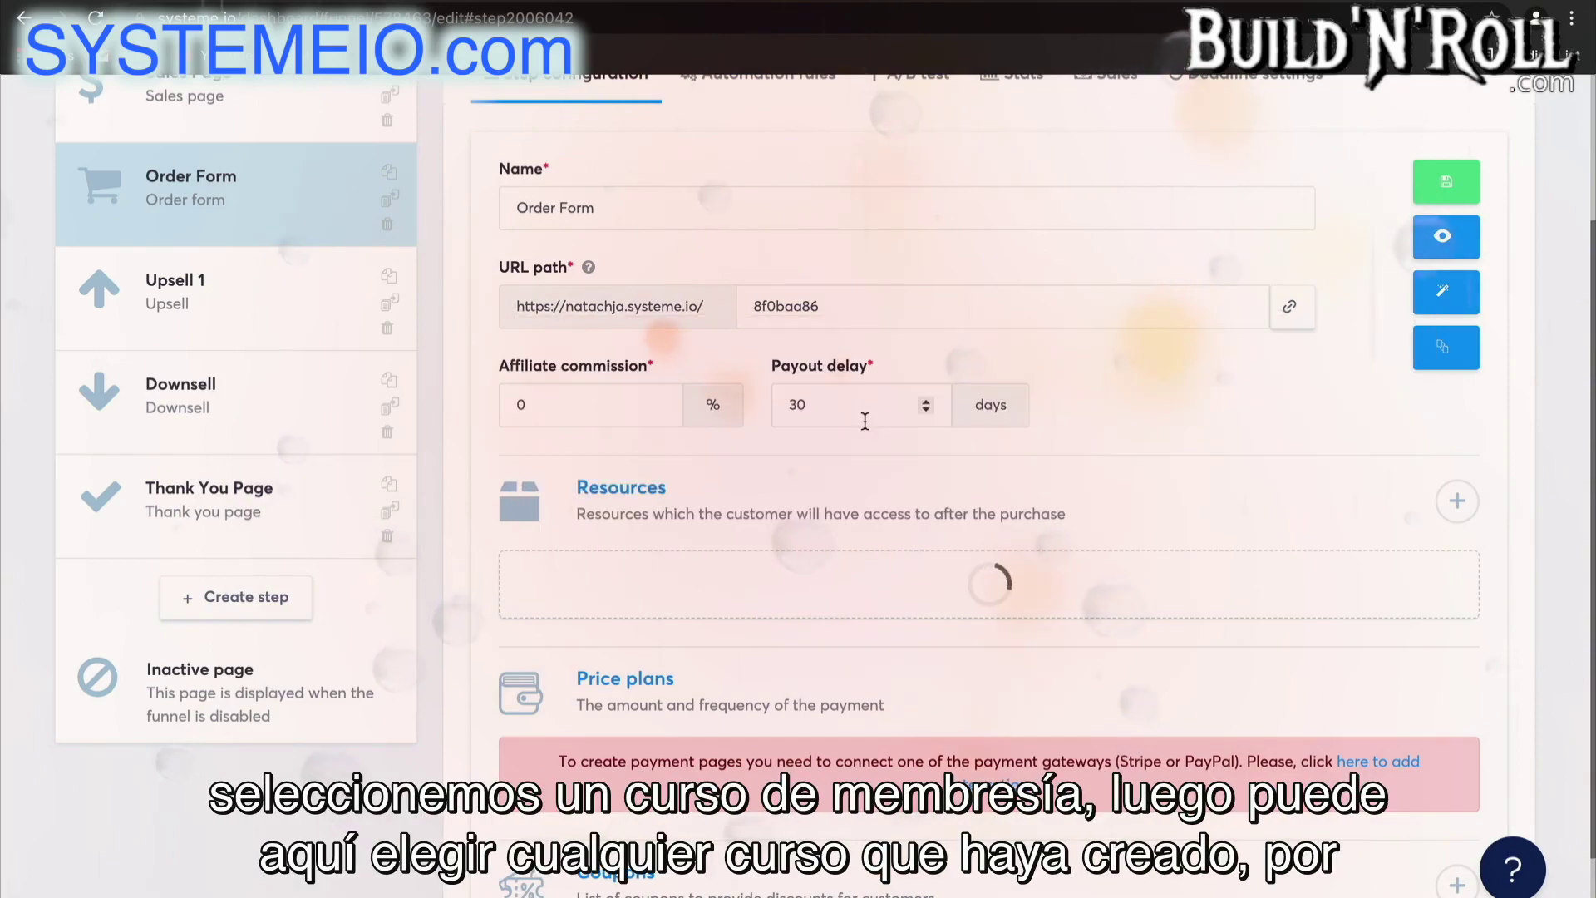
left_click(786, 665)
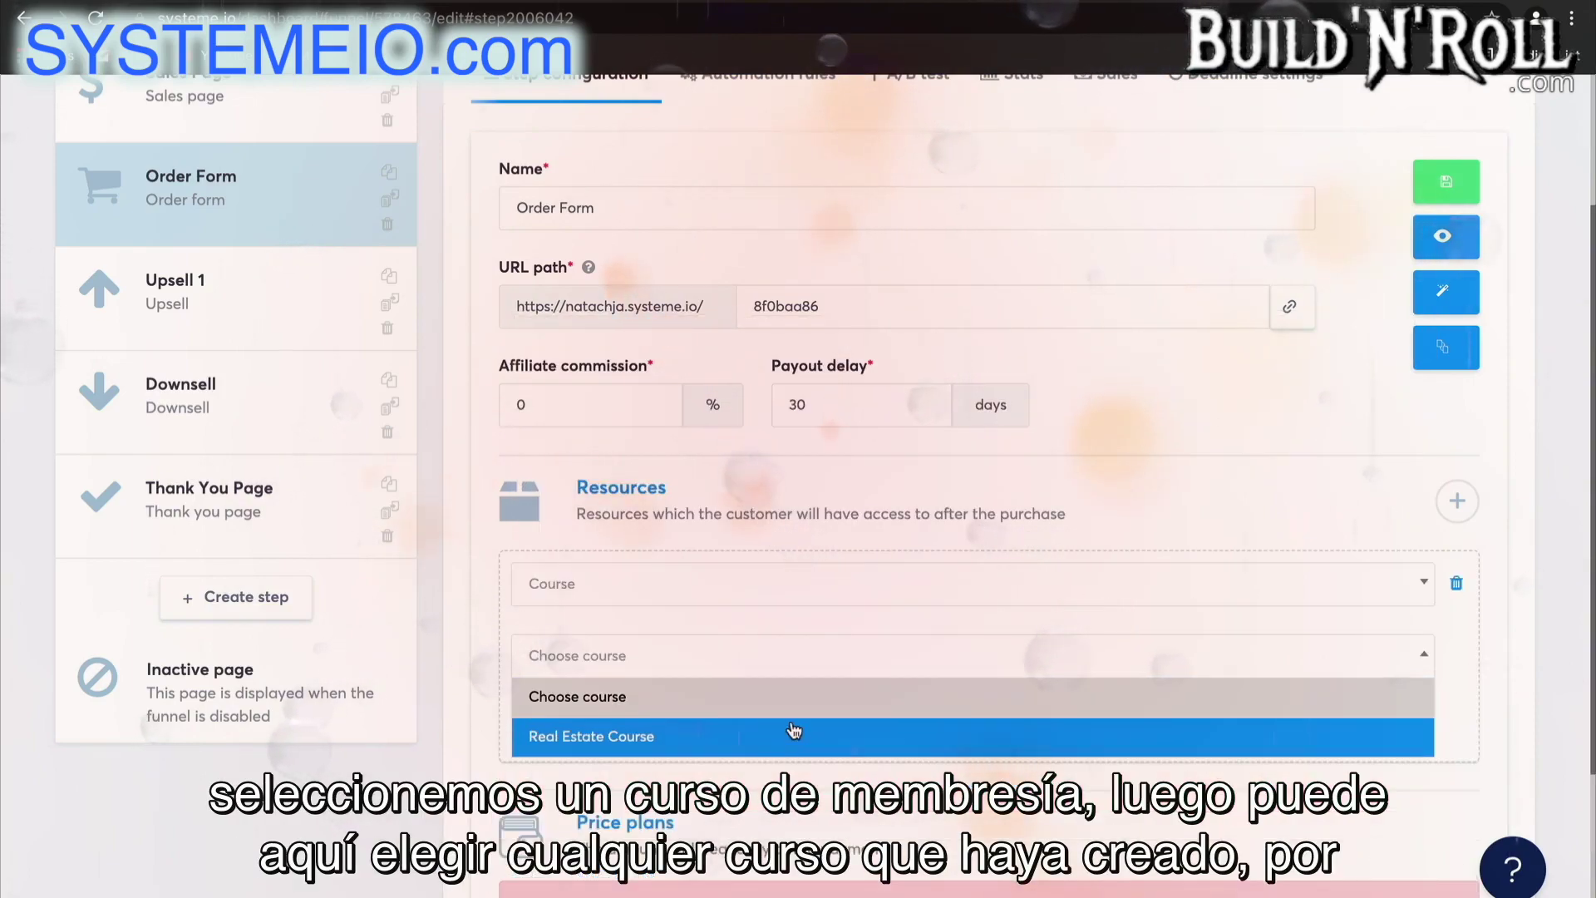
left_click(779, 737)
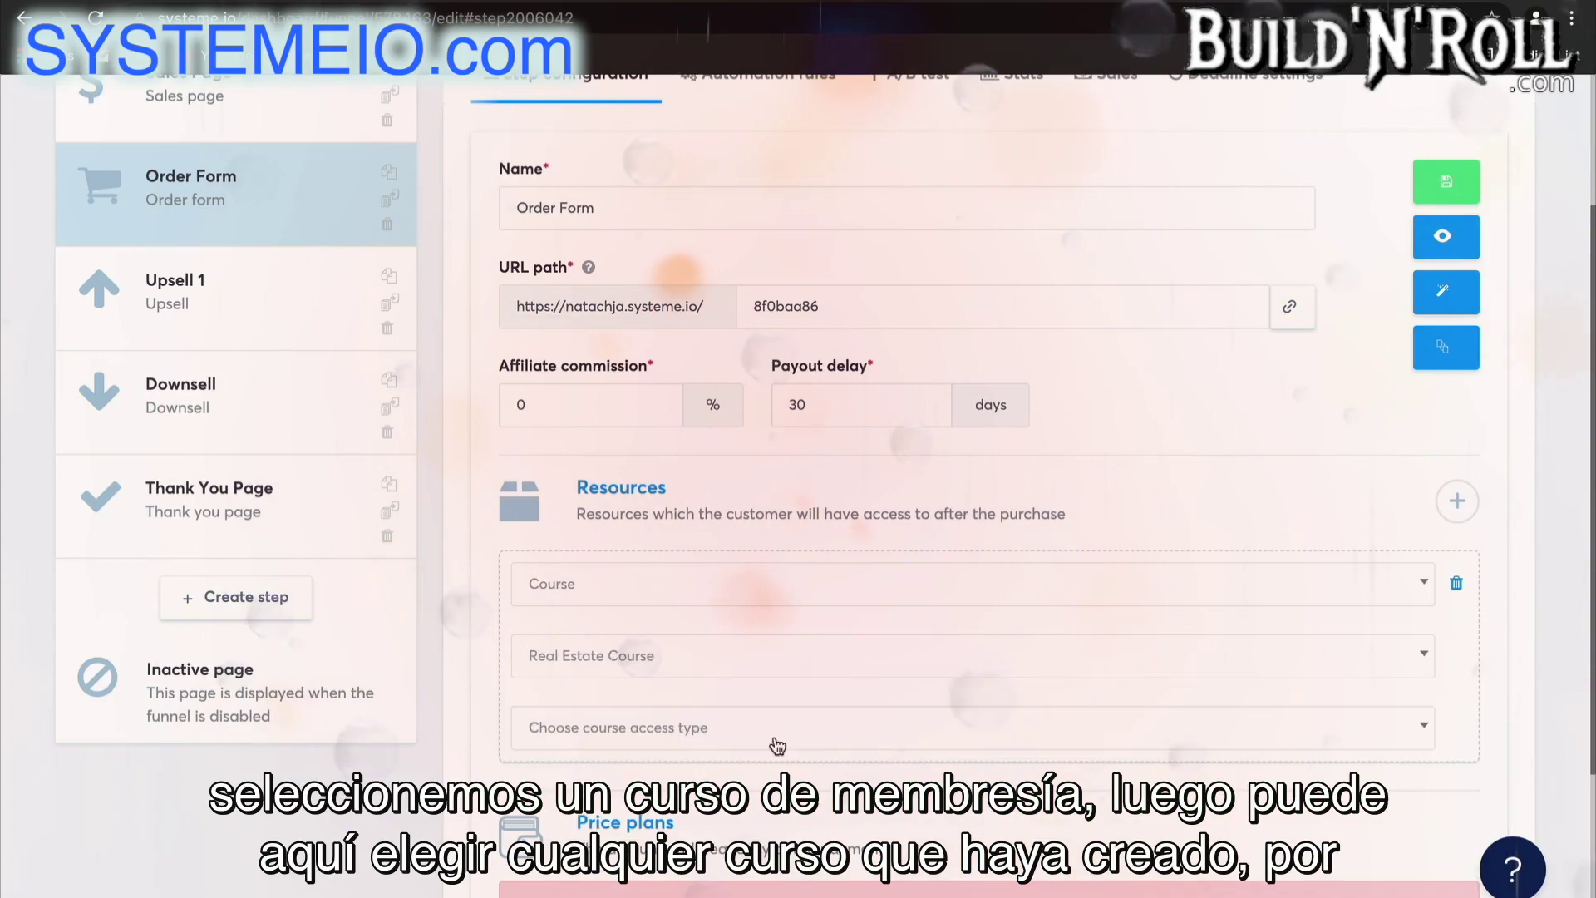
left_click(774, 739)
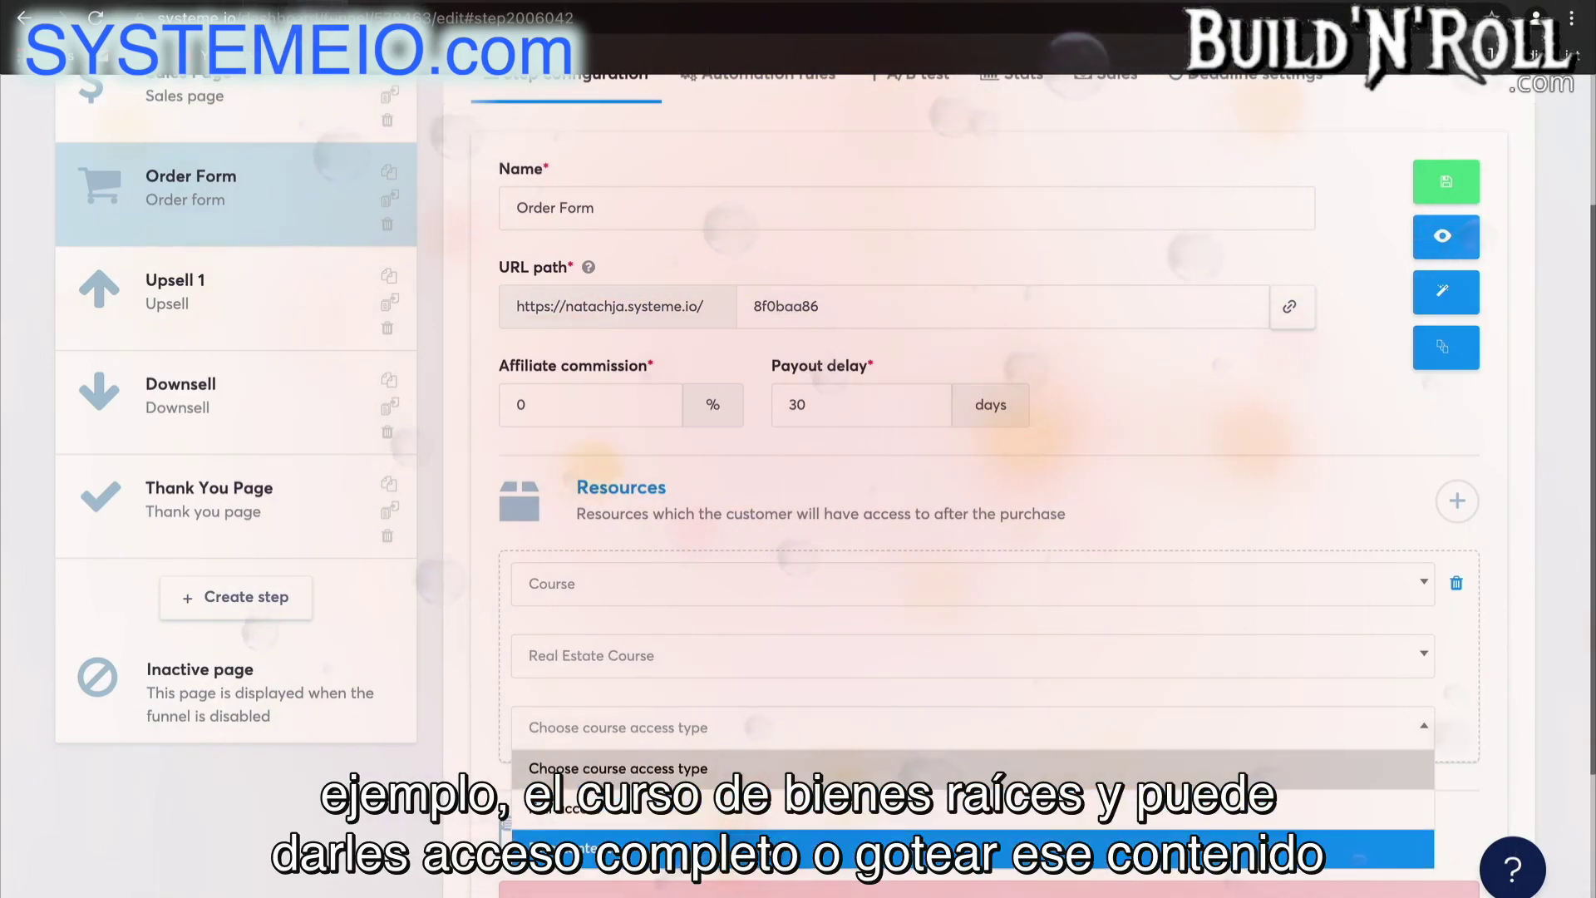
left_click(857, 848)
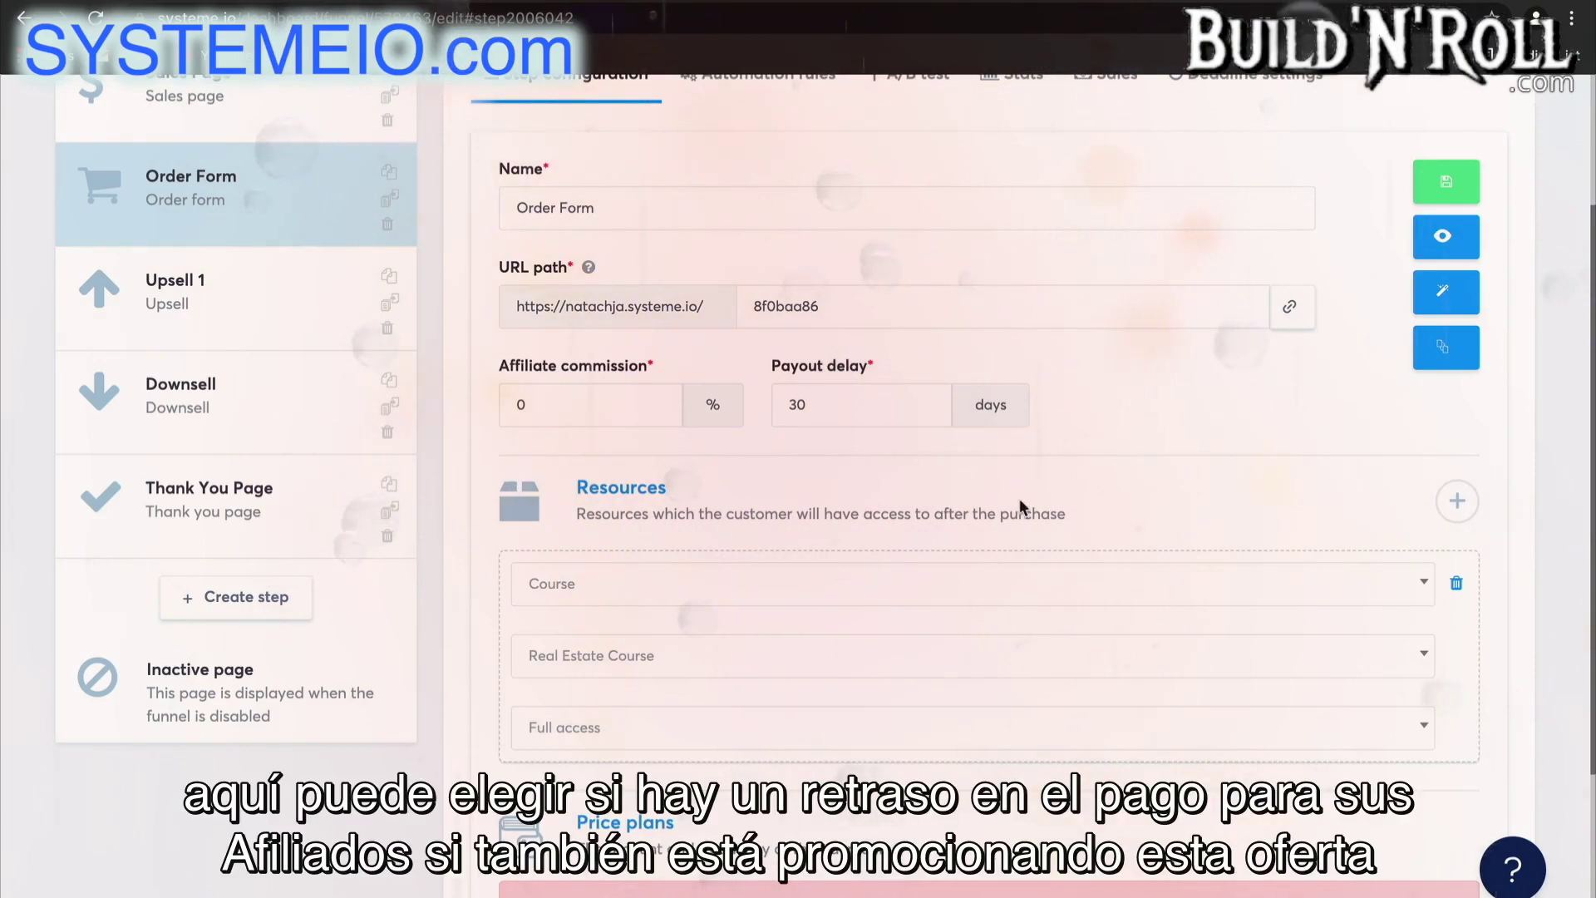
scroll(1128, 506, "down", 3)
scroll(1129, 505, "up", 4)
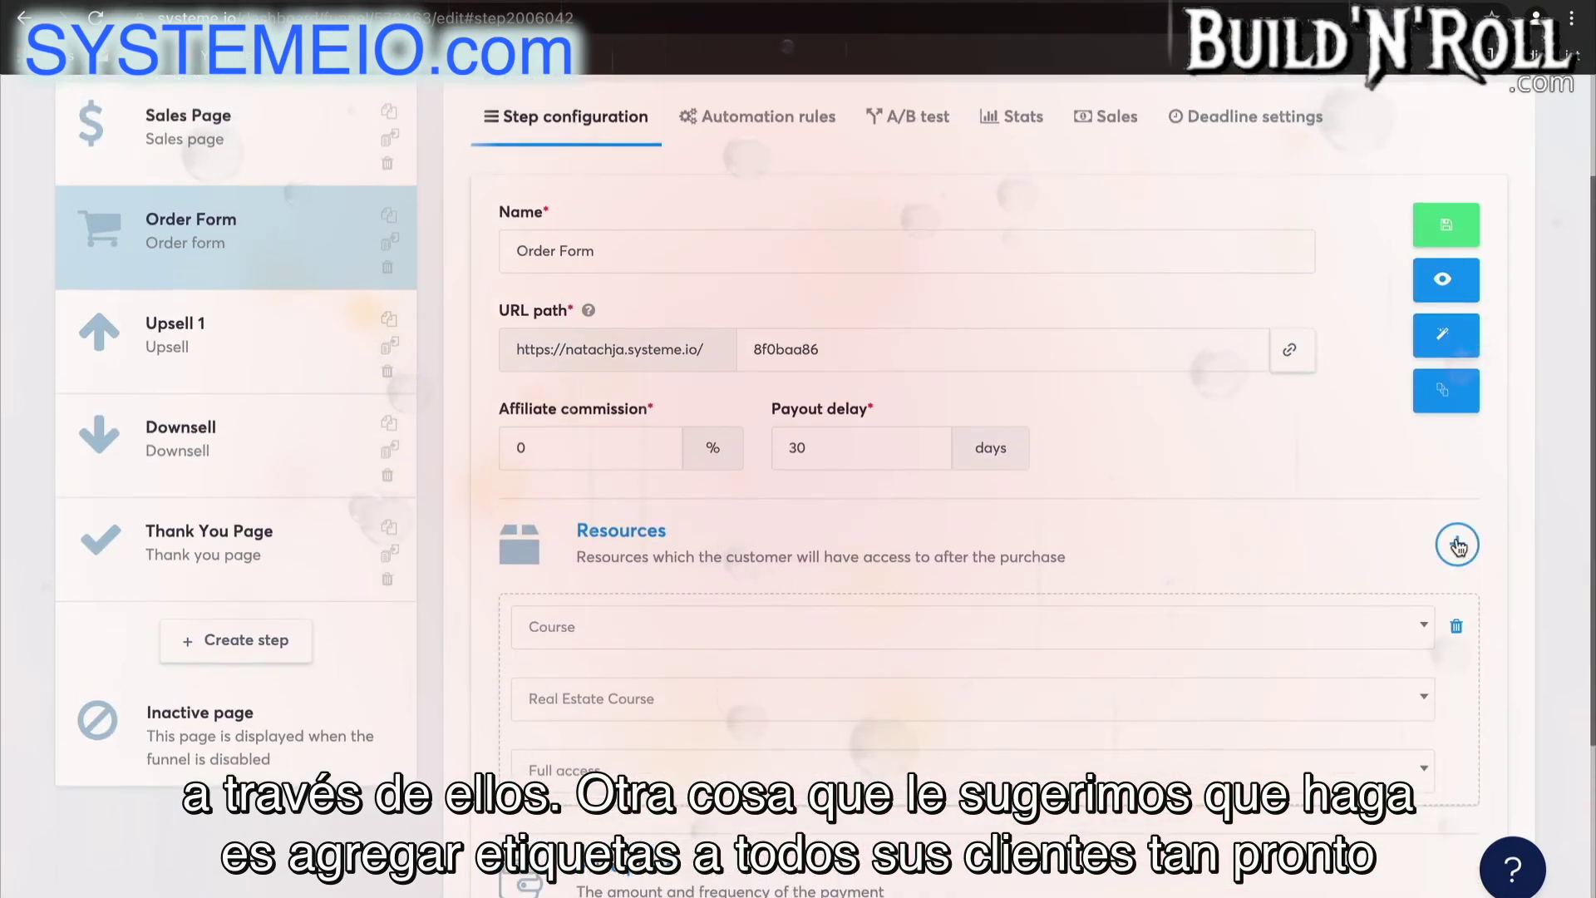
Add a second Order Form resource and set its type to Tag
left_click(1457, 545)
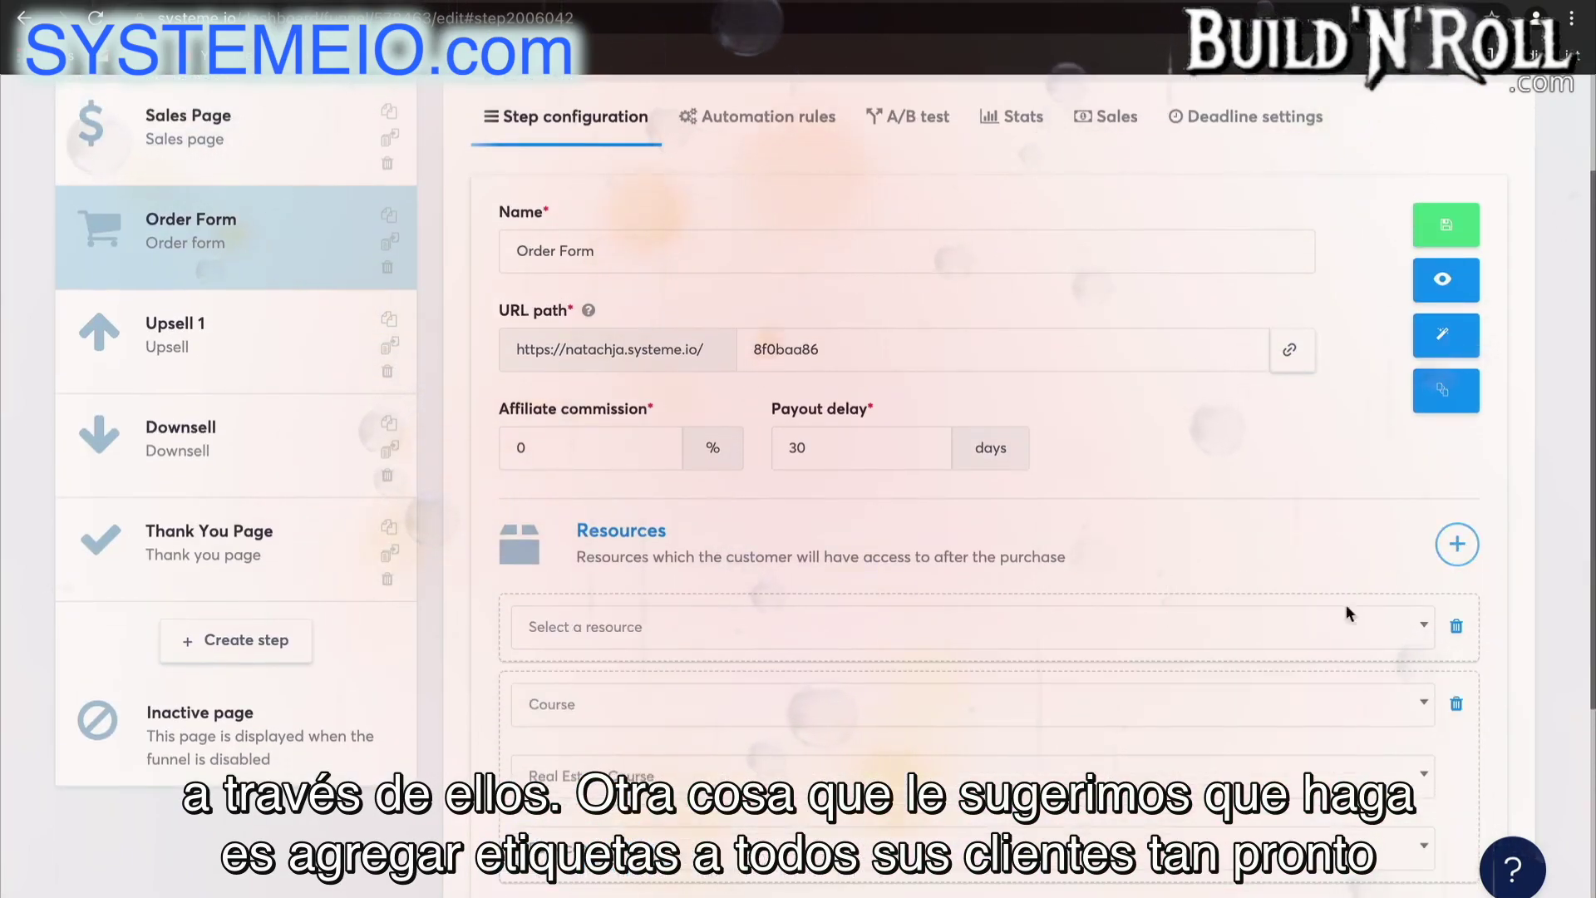
left_click(1267, 639)
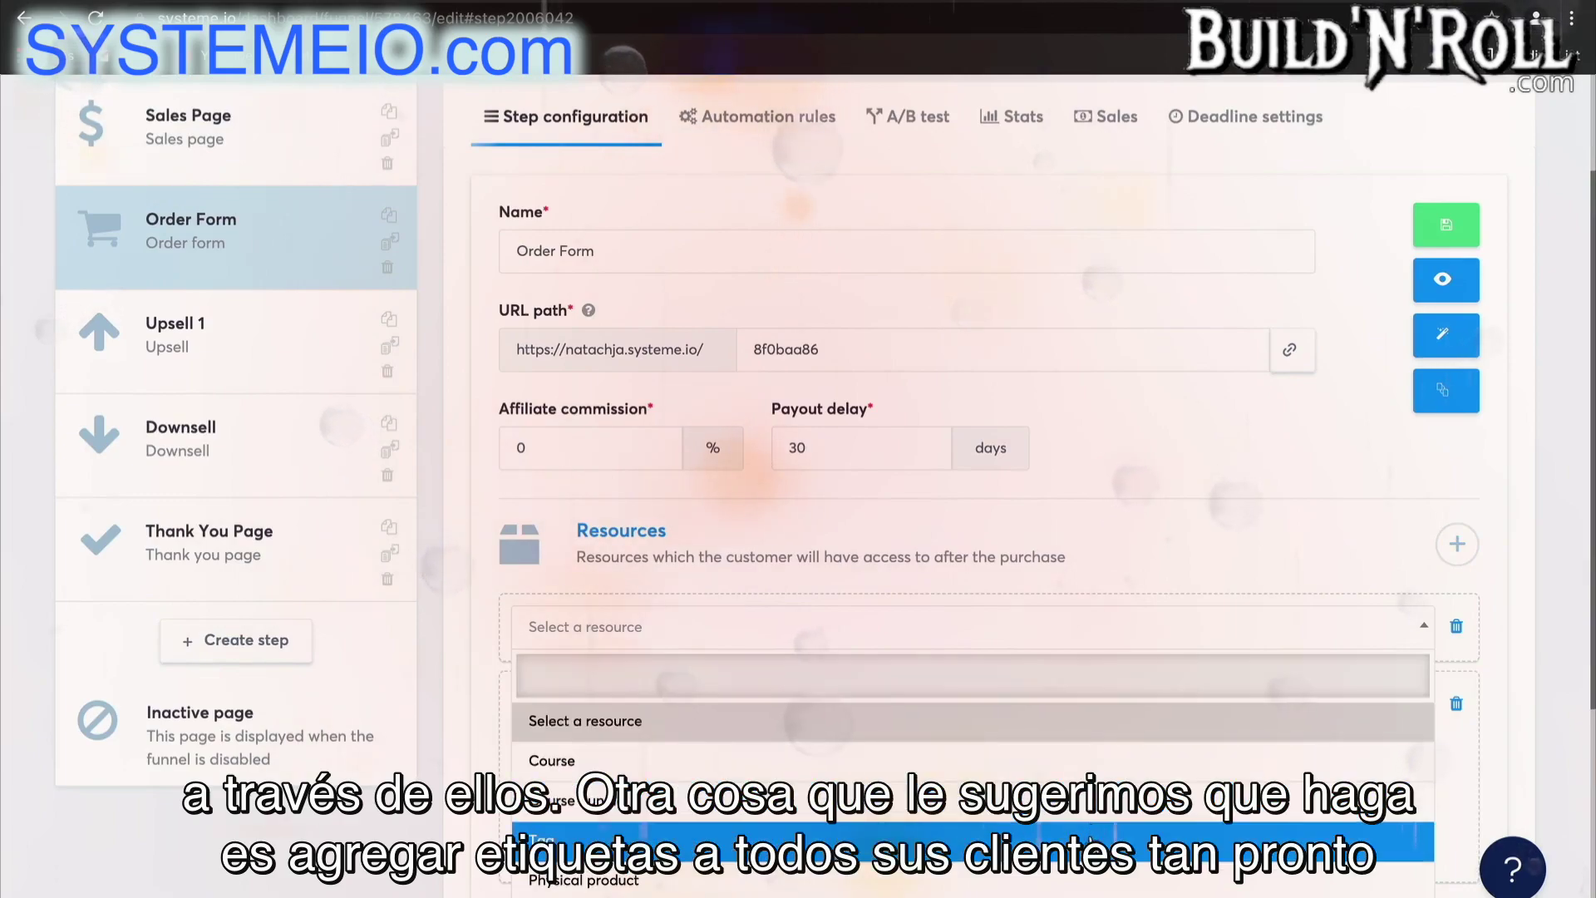
left_click(1089, 840)
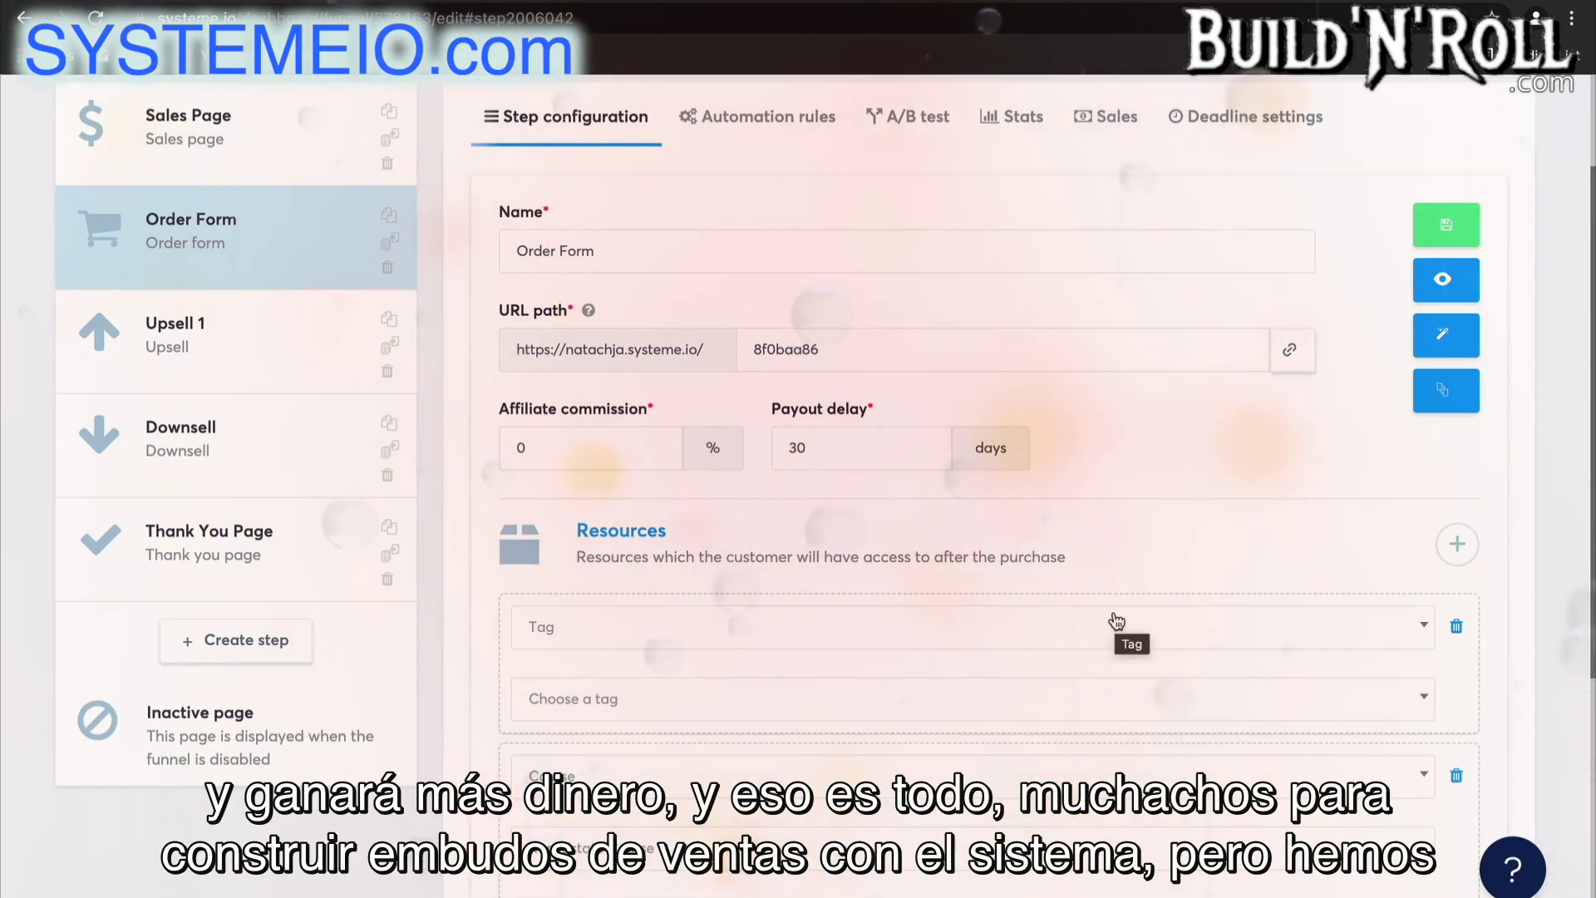
scroll(1131, 487, "up", 3)
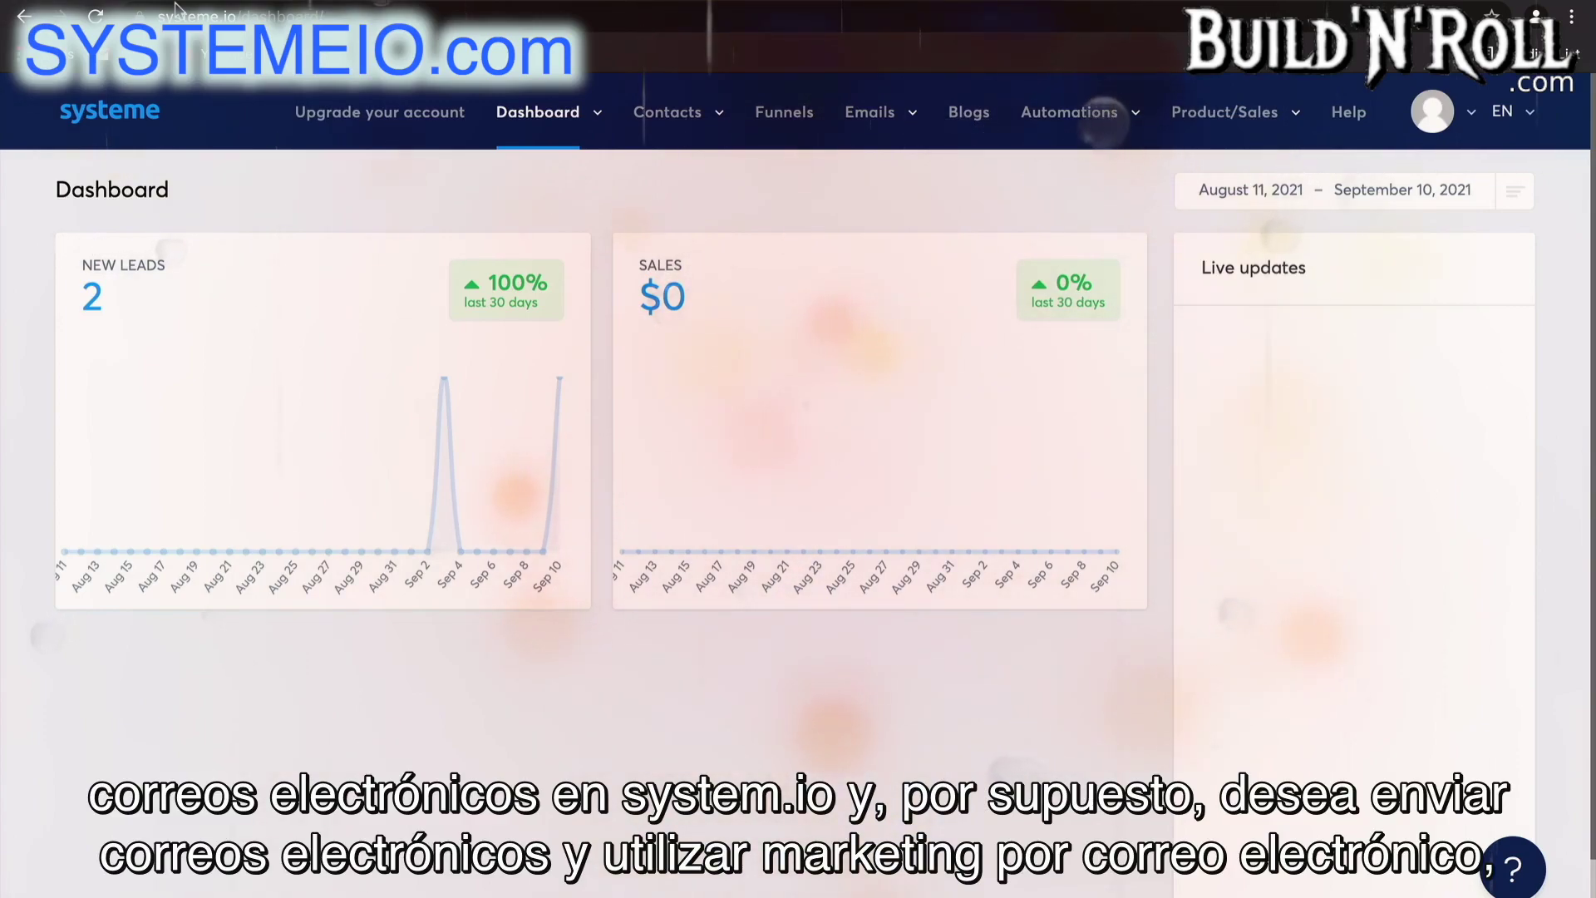
Start a new newsletter with the subject 'New Offer September'
mouse_move(823, 133)
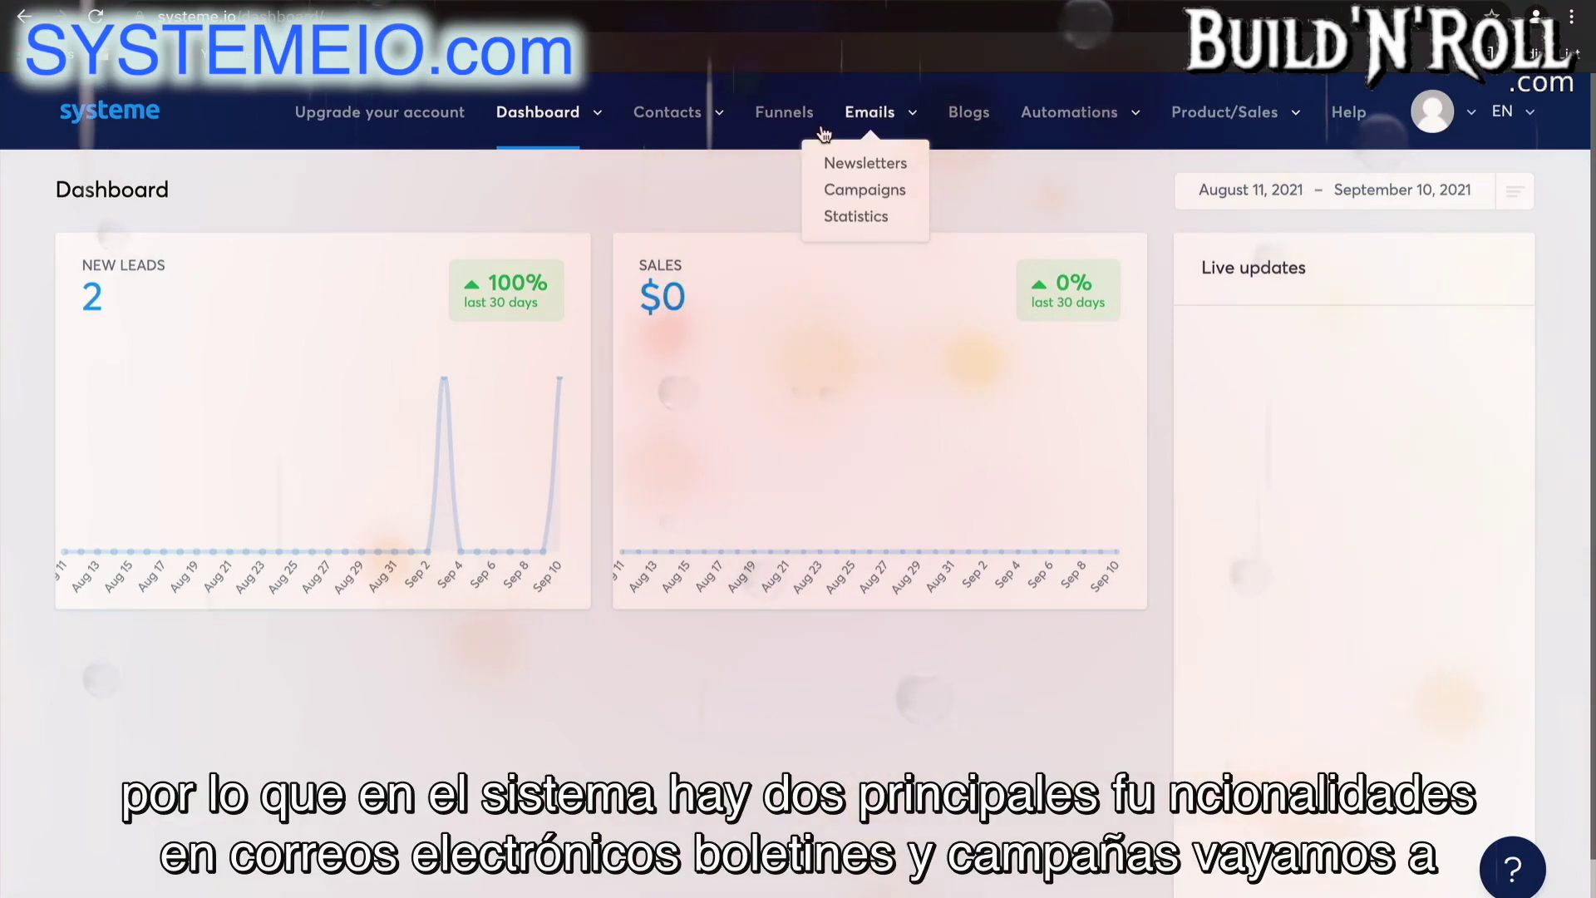
left_click(887, 163)
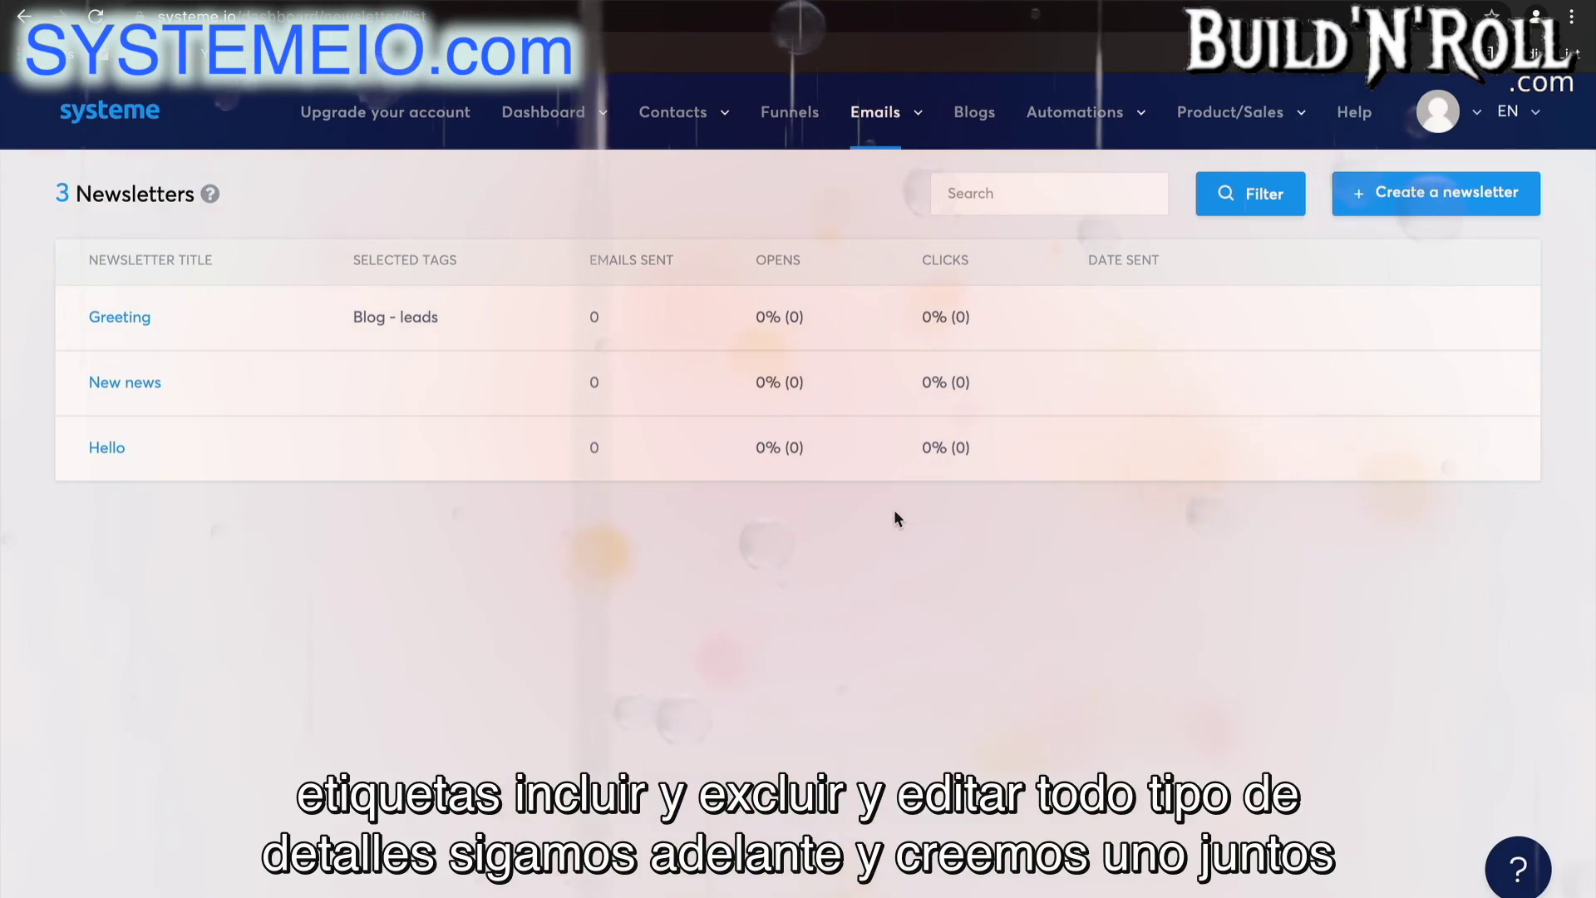
left_click(1393, 196)
left_click(1020, 373)
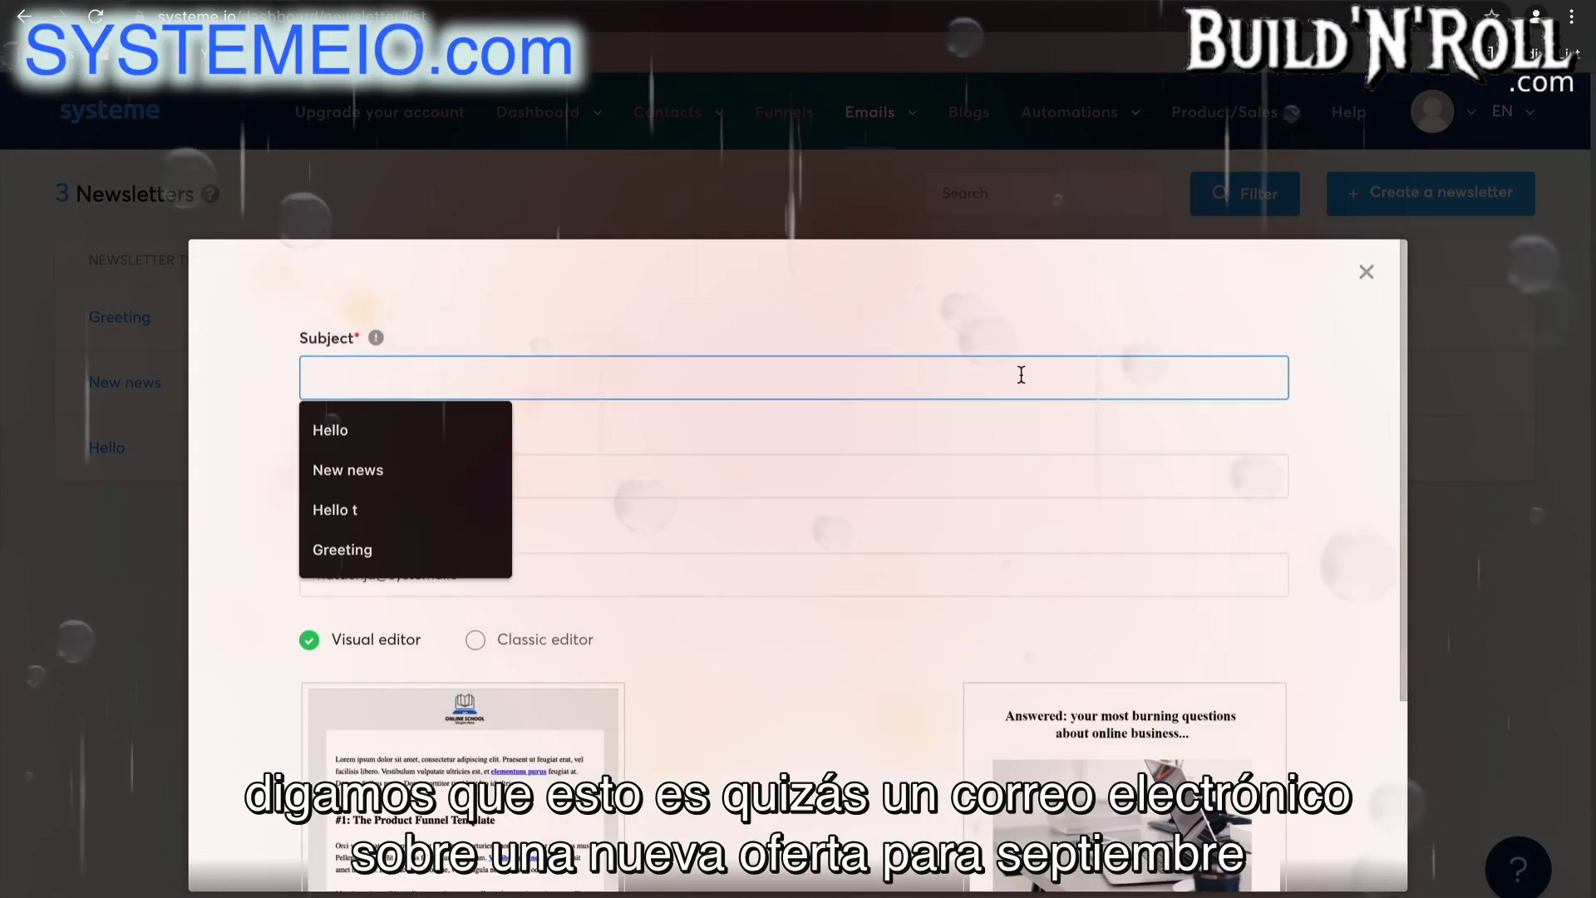
type("N")
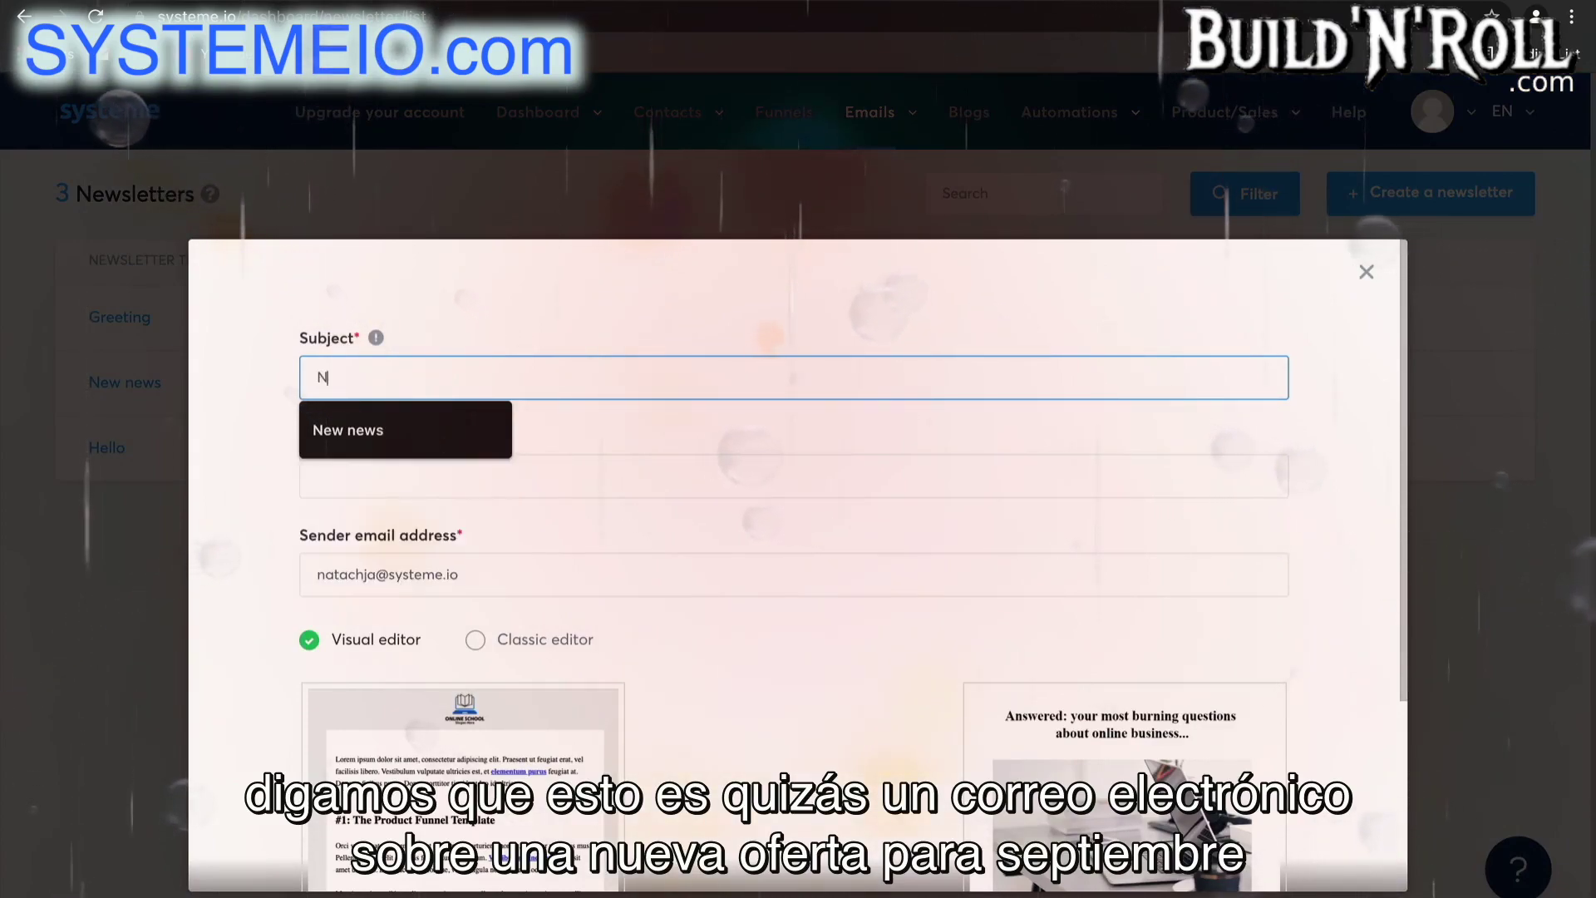
type("ew Off")
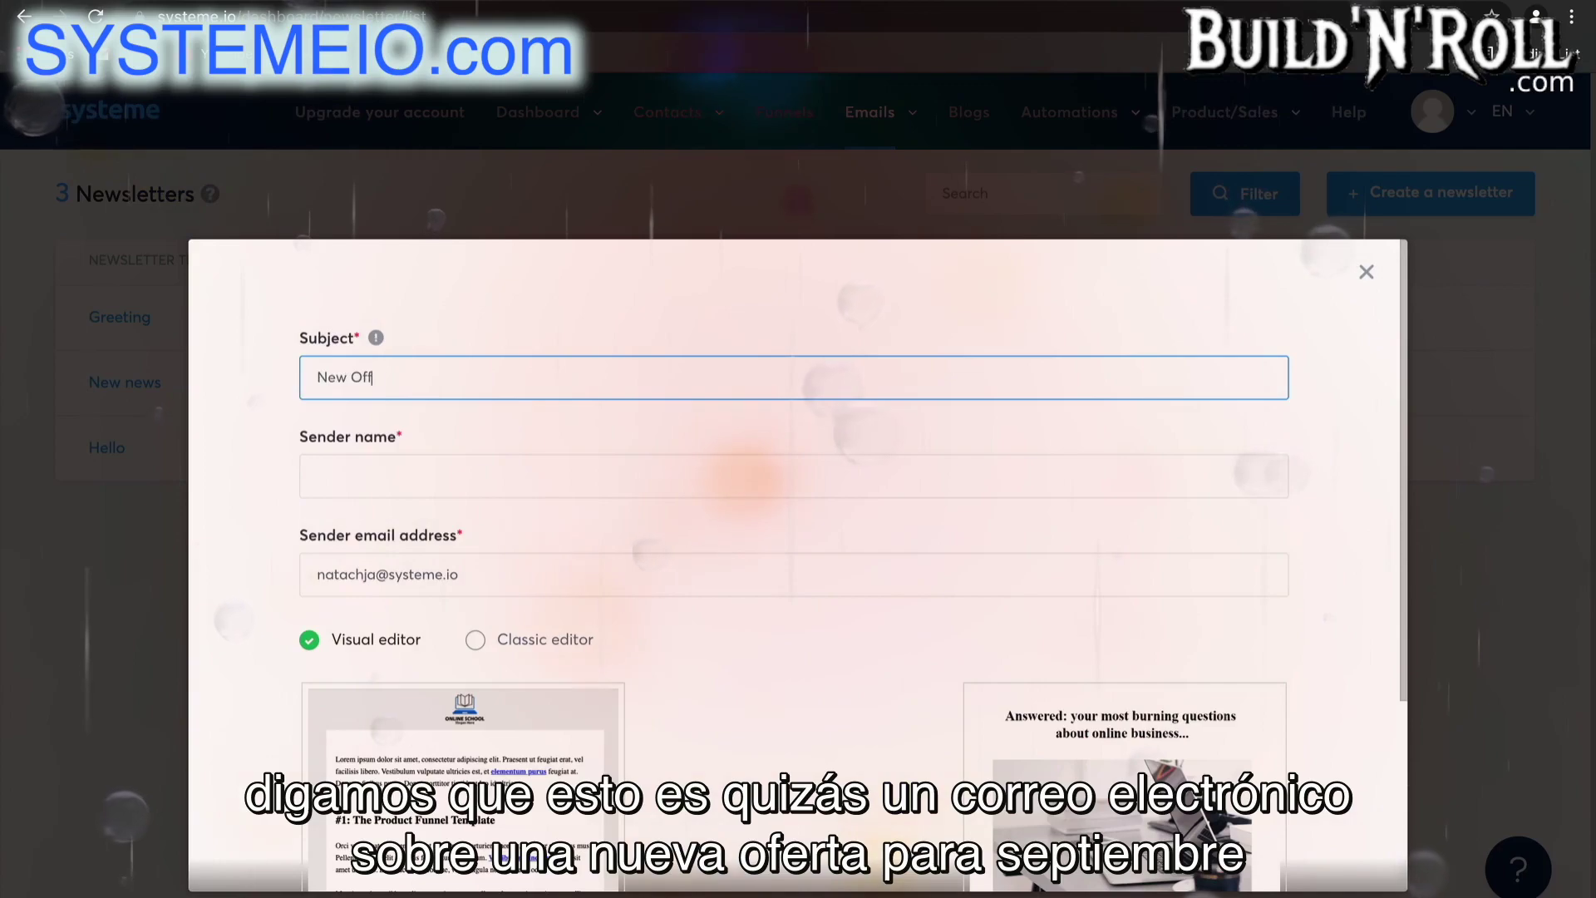
type("er S")
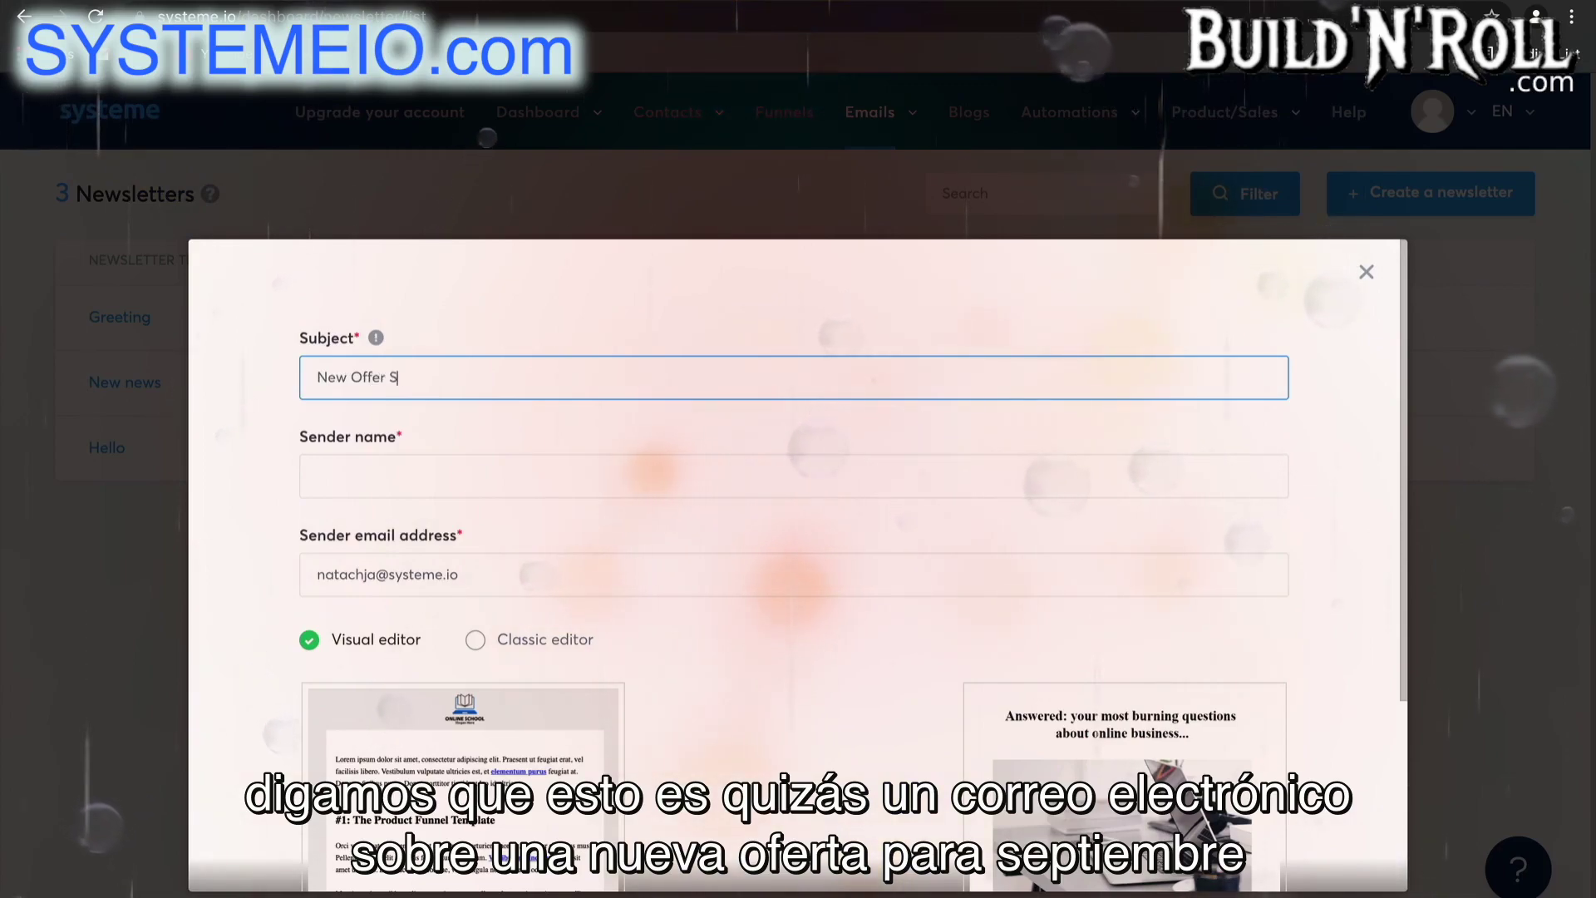
type("eptember")
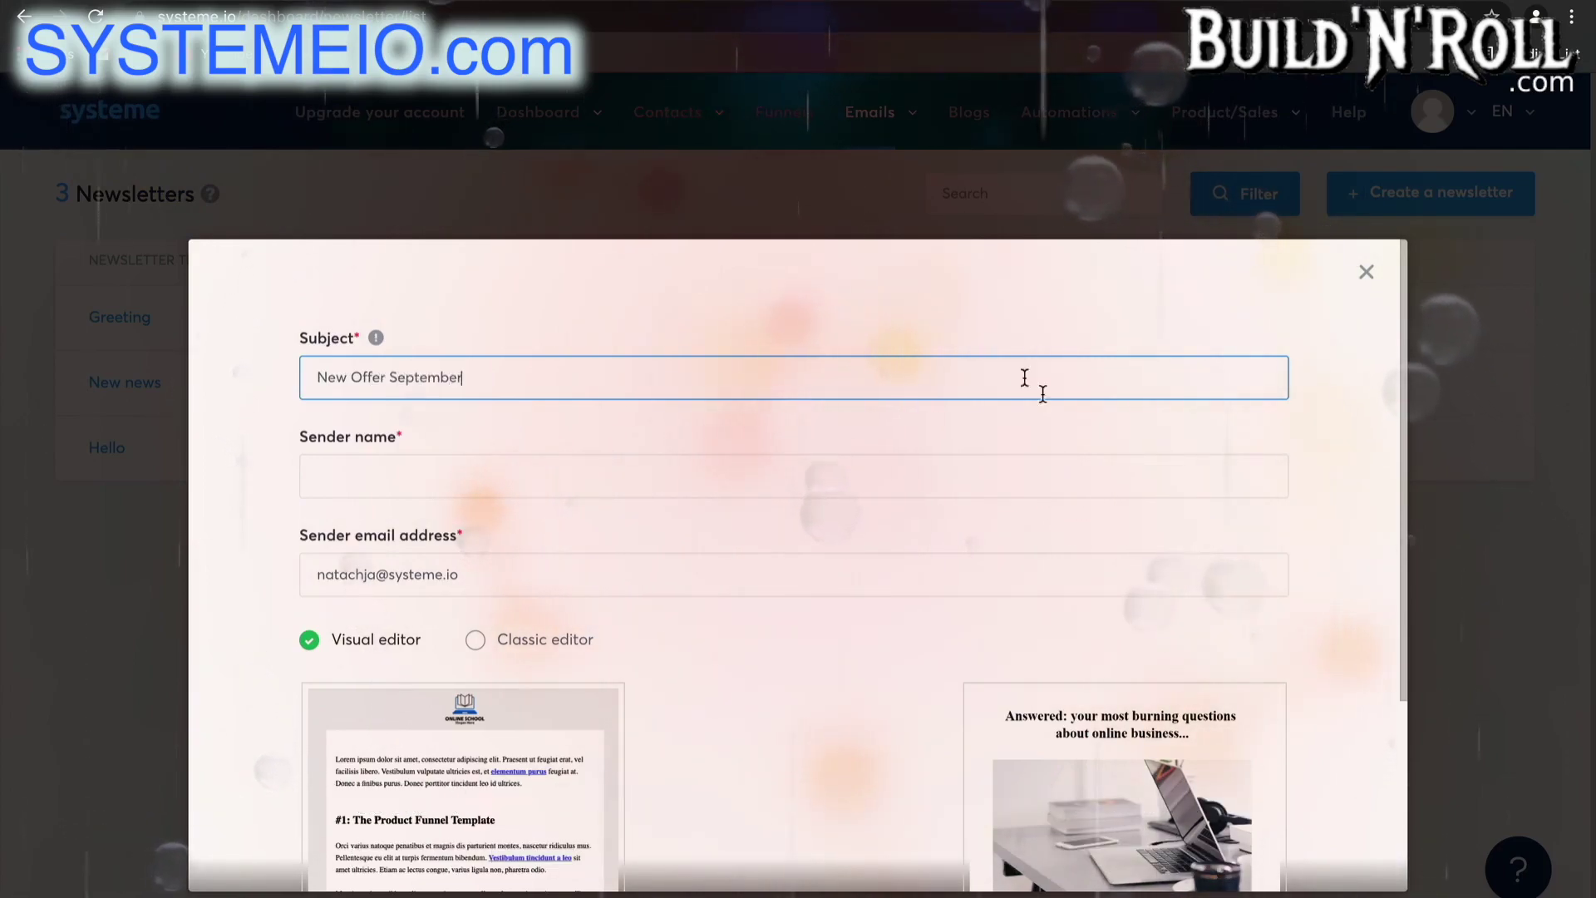
Fill in the suggested sender name and sender email, and choose the Classic editor
left_click(741, 469)
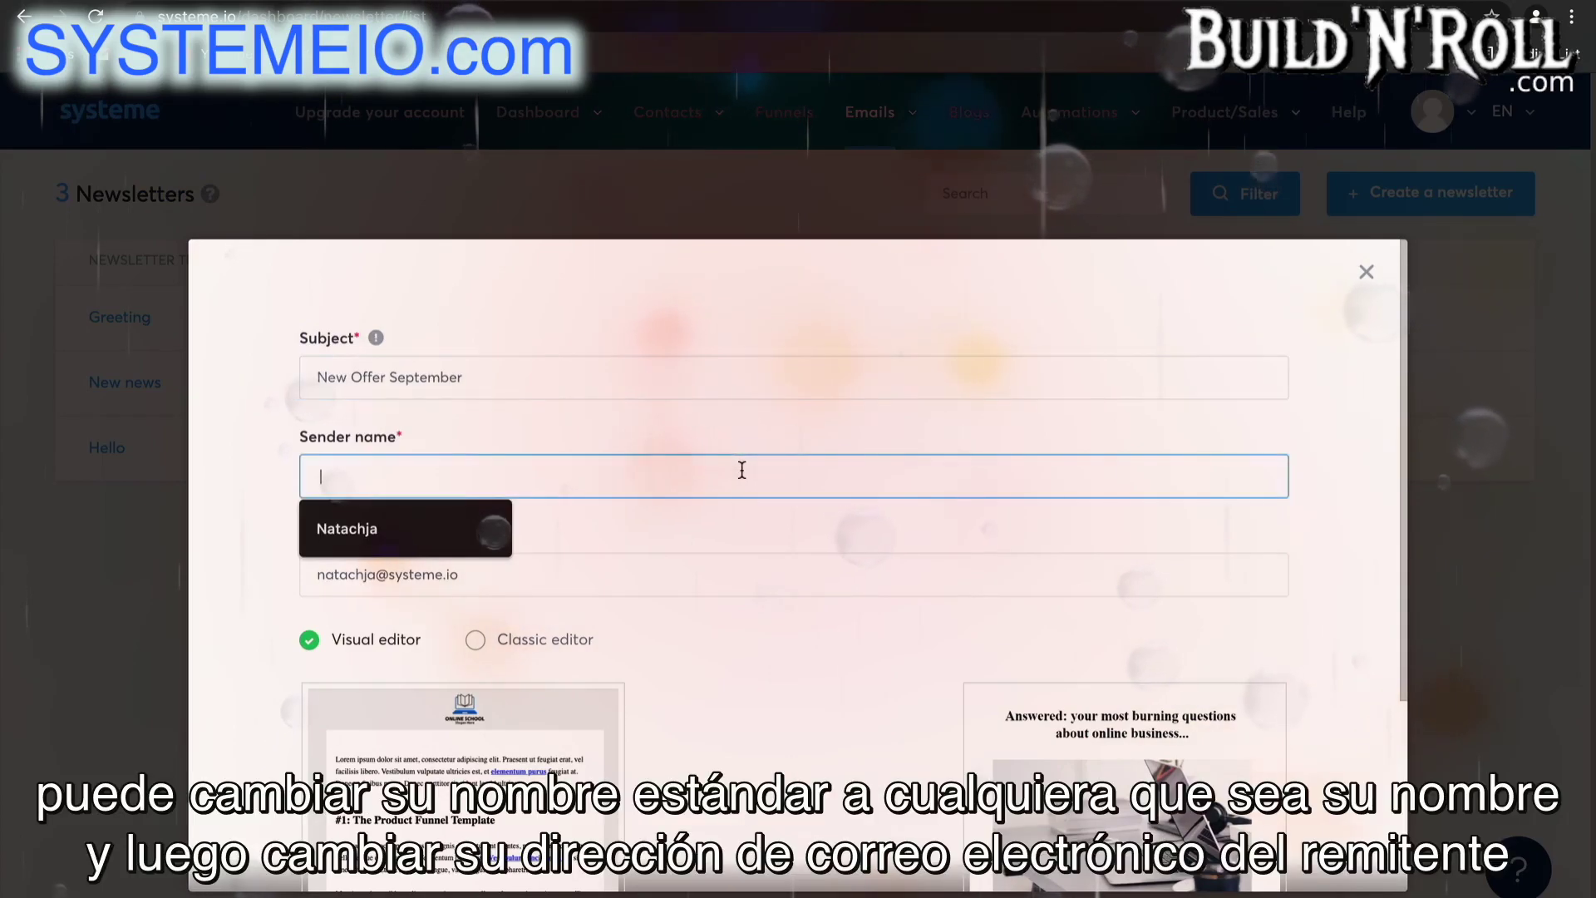
left_click(455, 532)
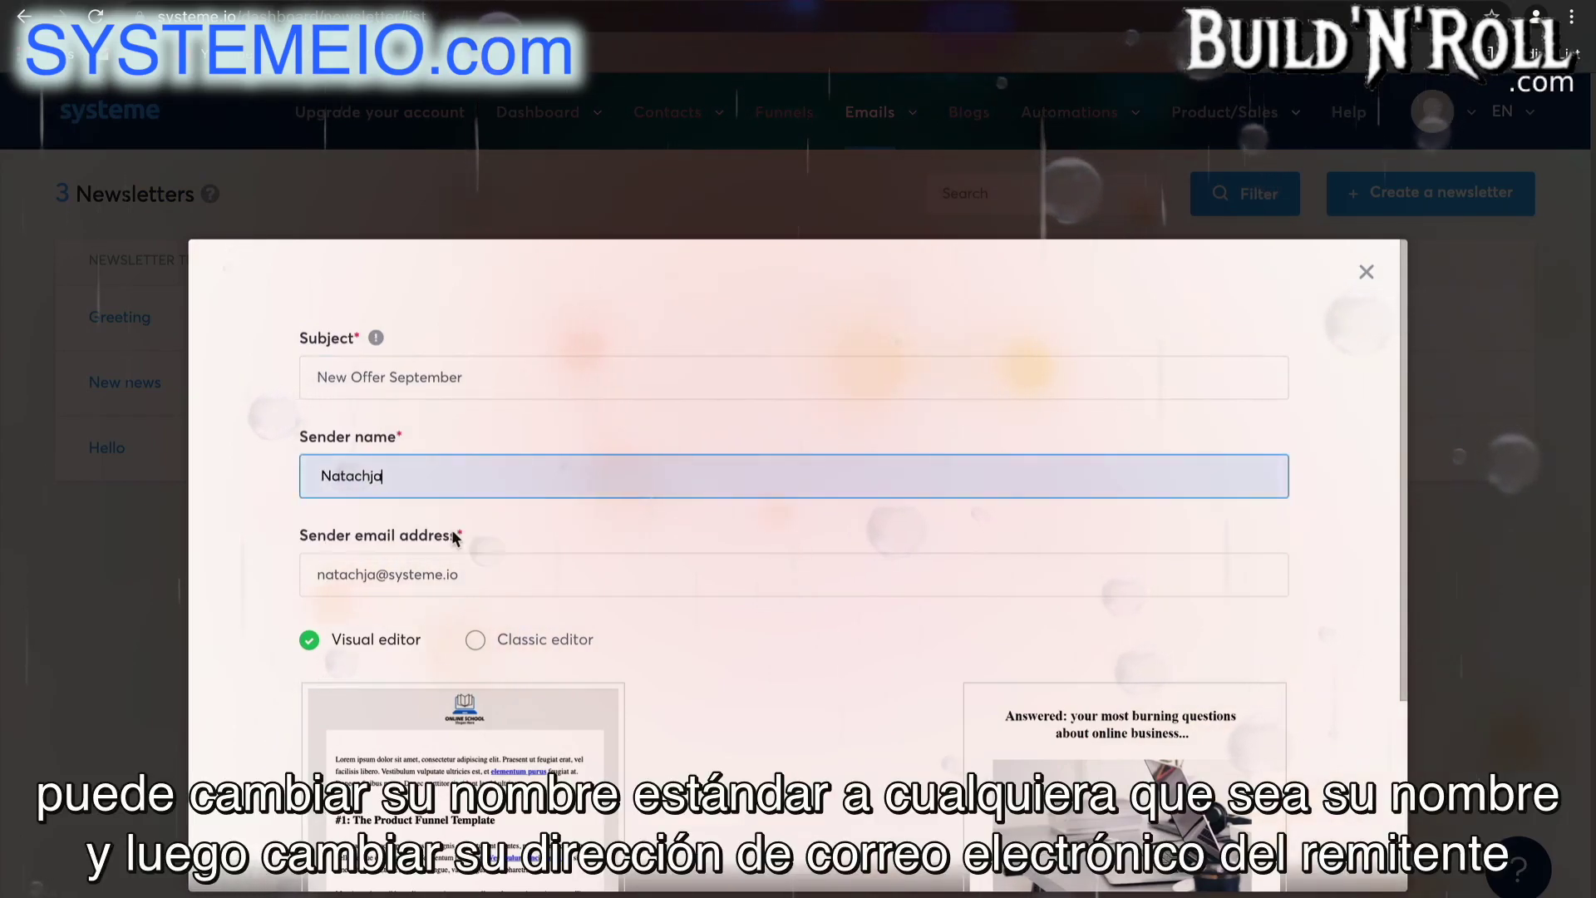
left_click(494, 574)
double_click(392, 578)
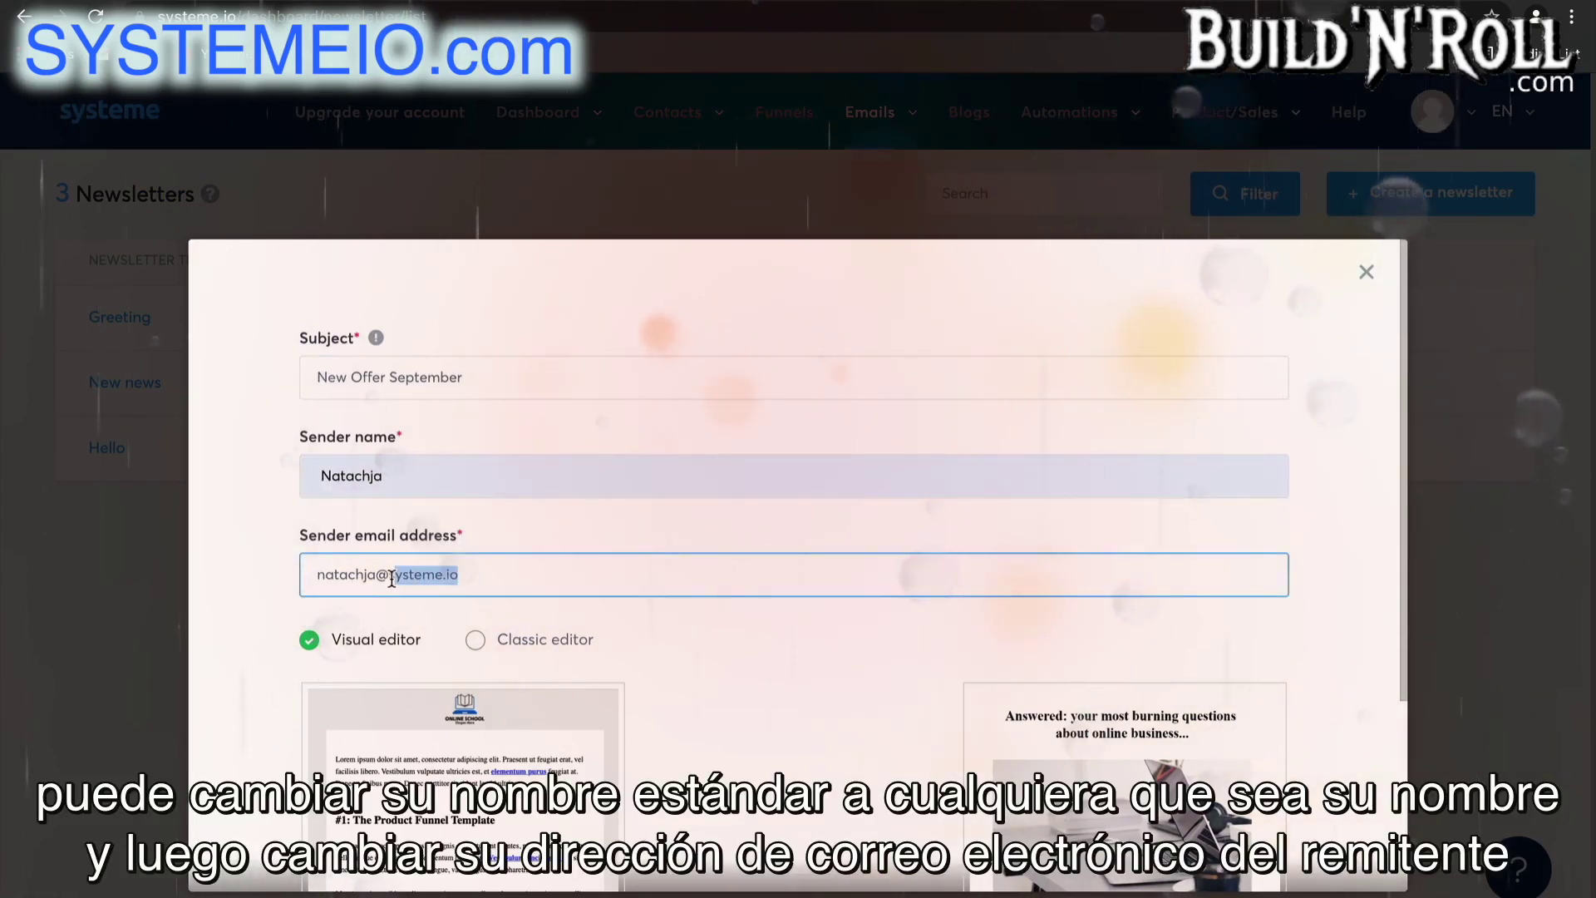
type("s")
key("BackSpace")
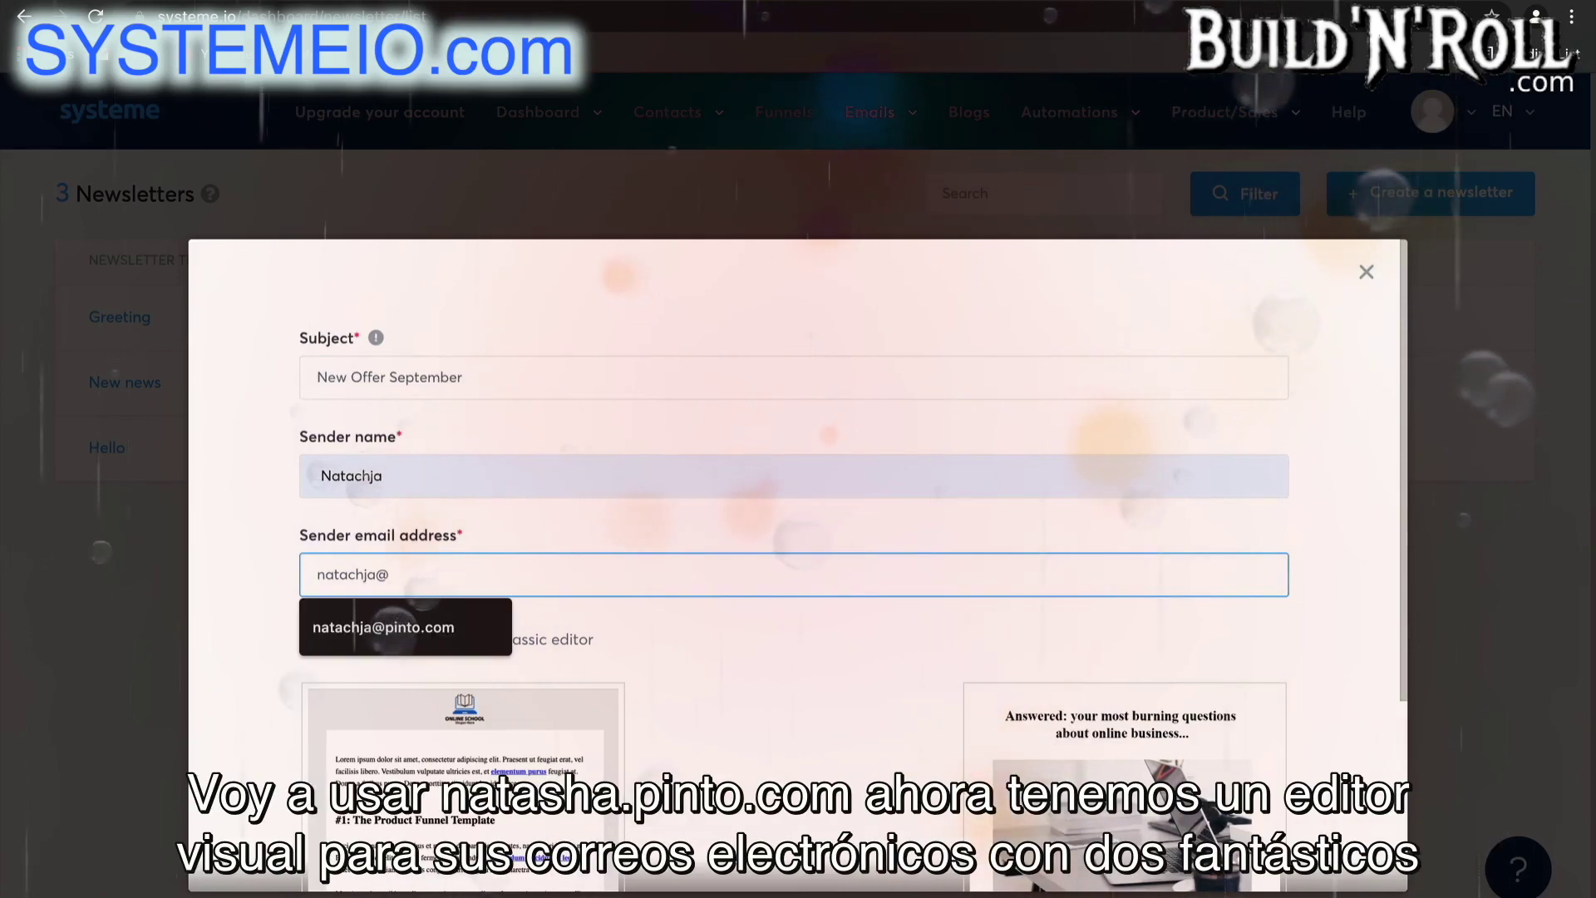
left_click(410, 625)
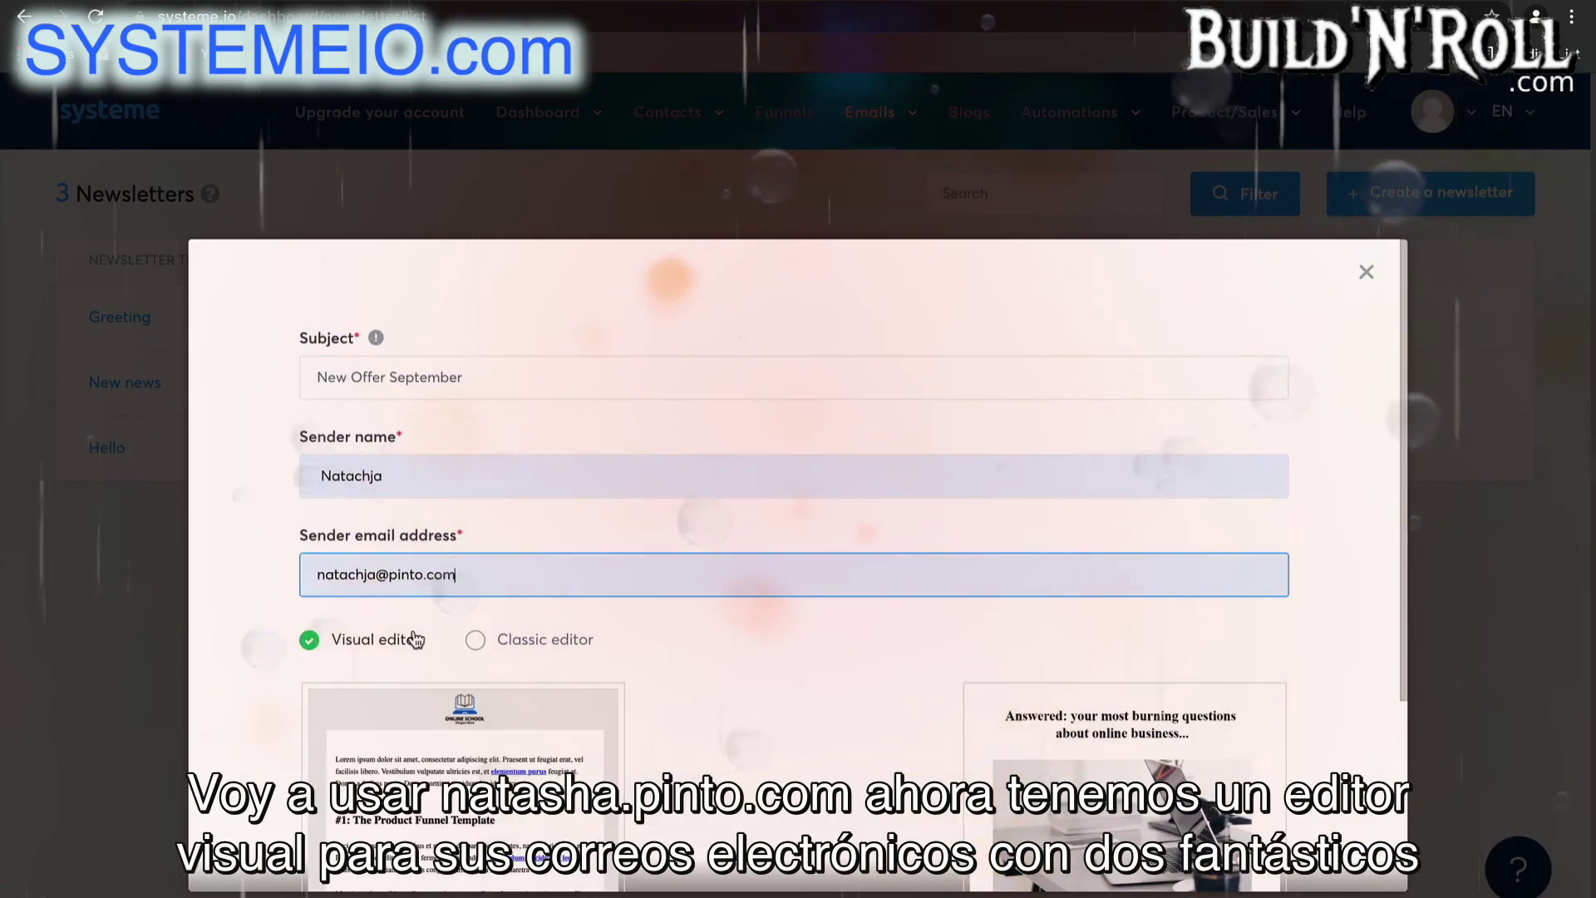
scroll(850, 670, "down", 3)
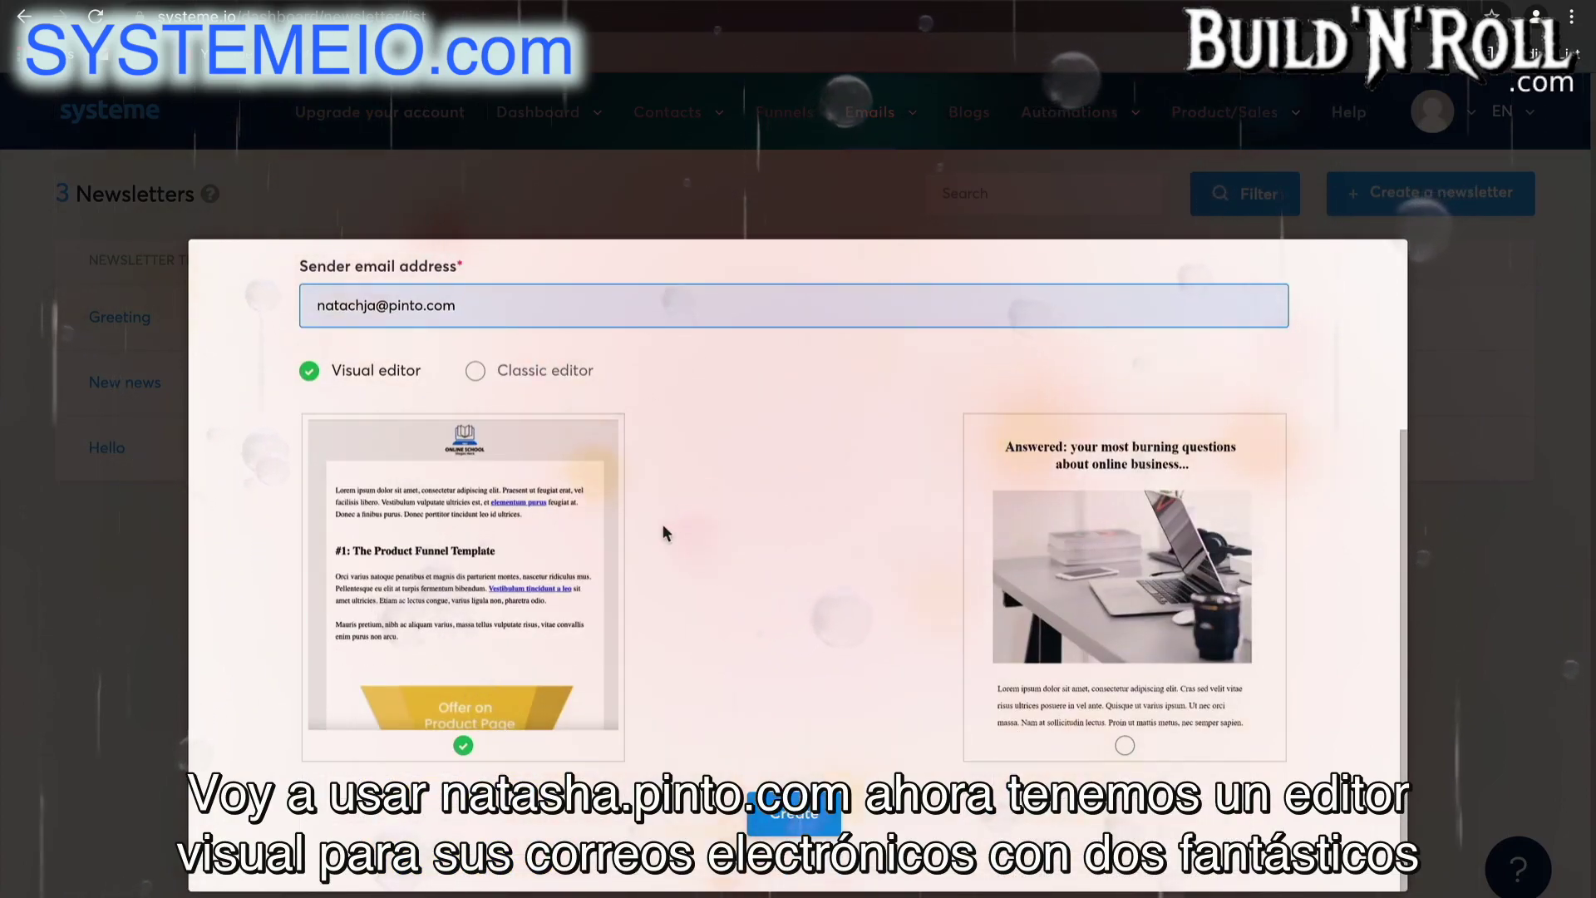
left_click(507, 370)
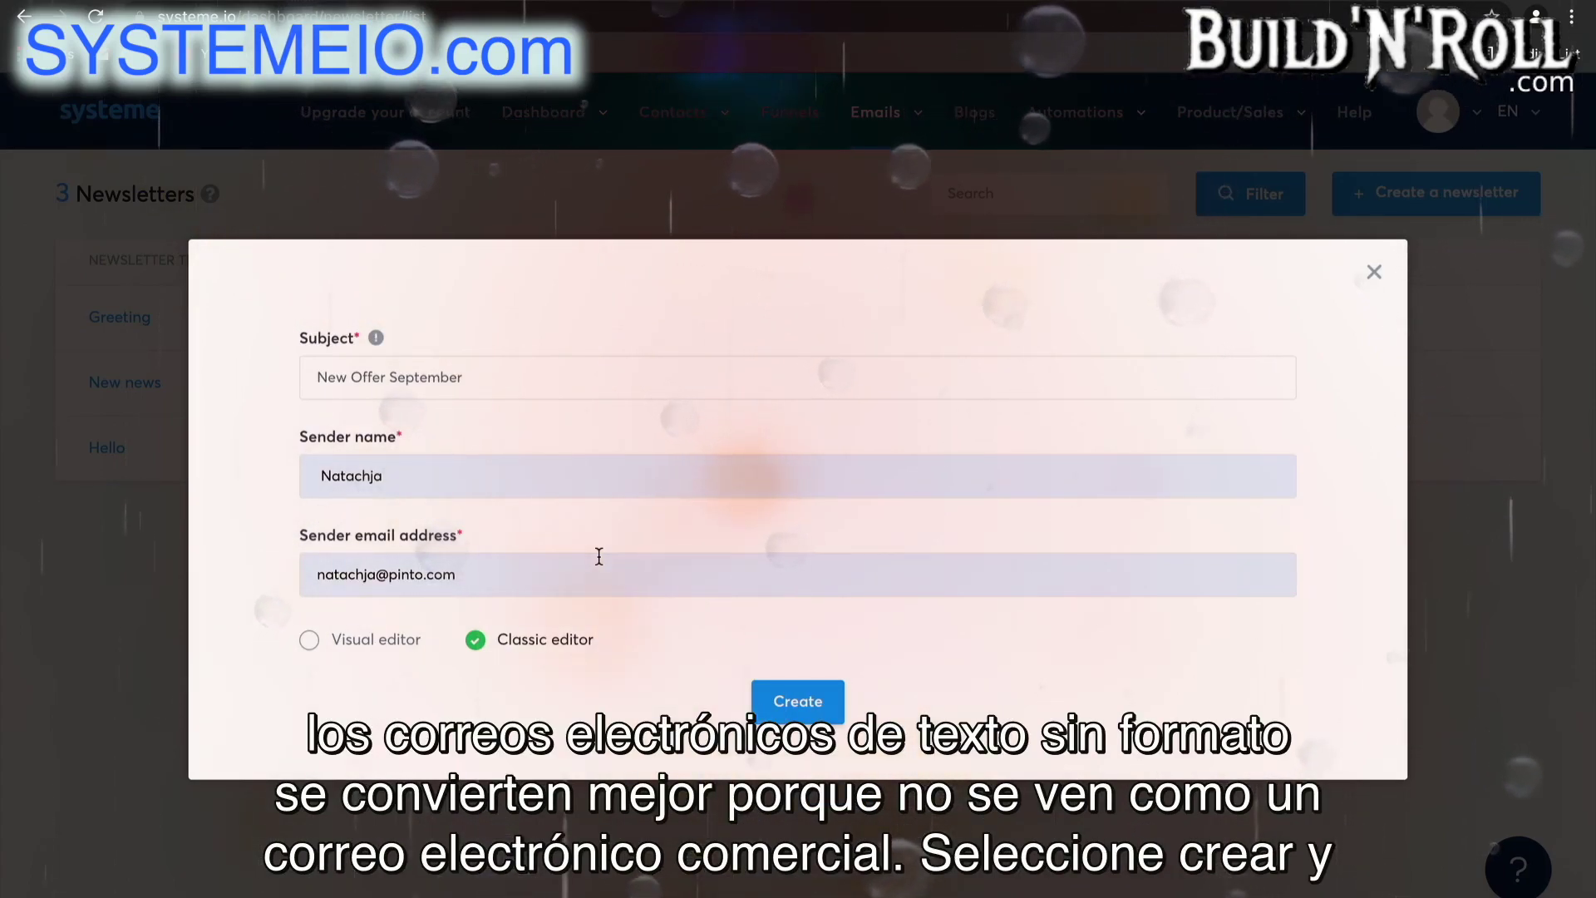
Create the newsletter and begin its body with 'Hey there I would l...'
left_click(794, 700)
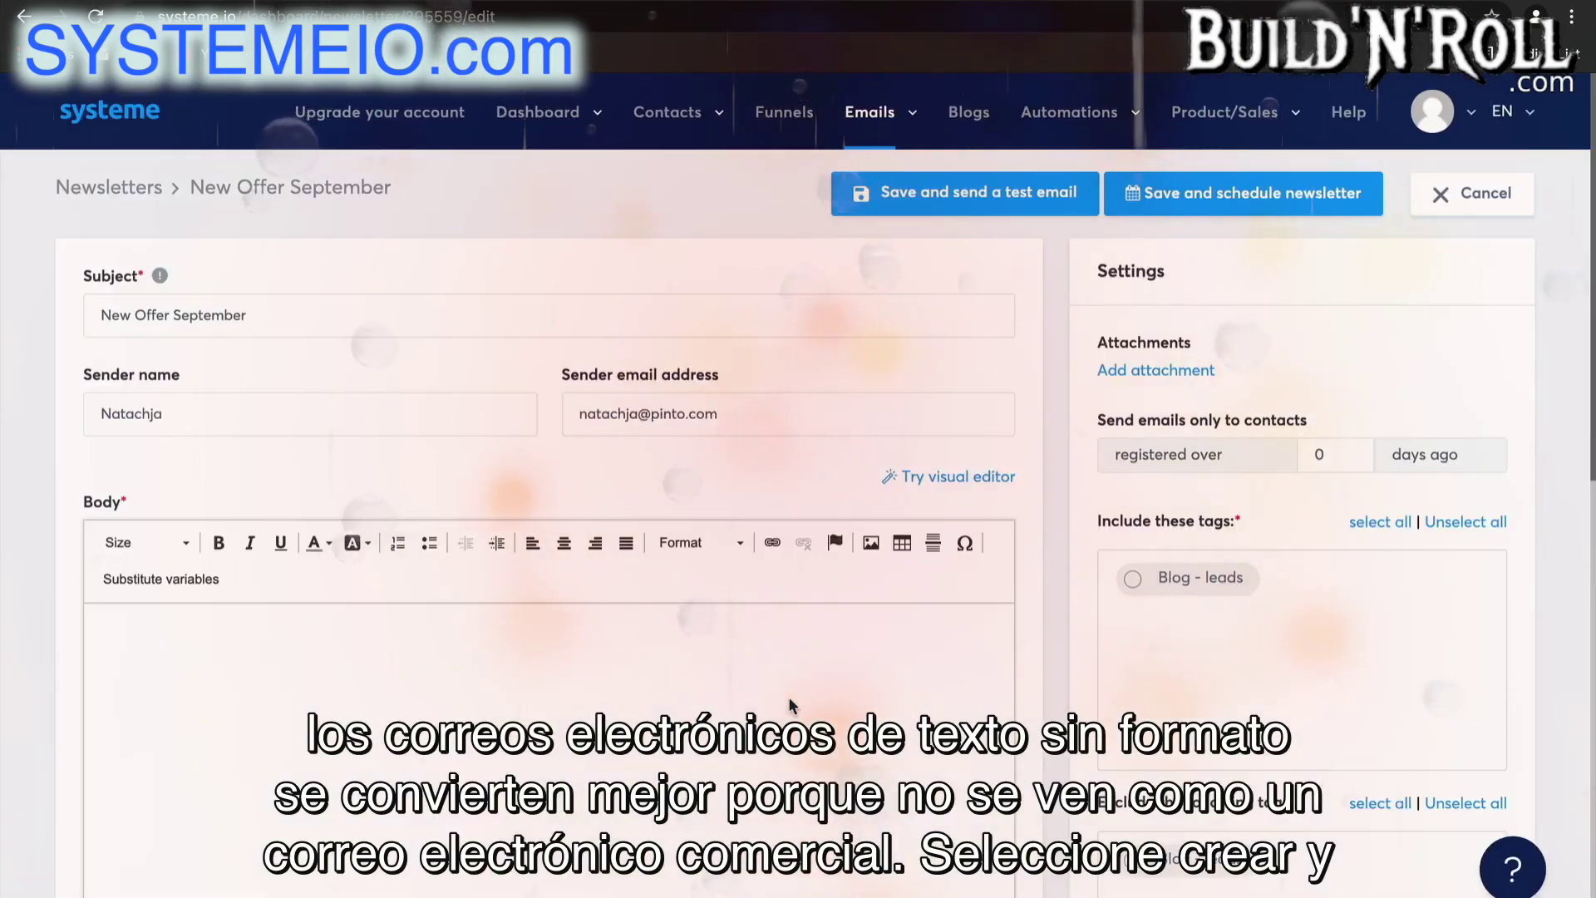
scroll(790, 698, "down", 2)
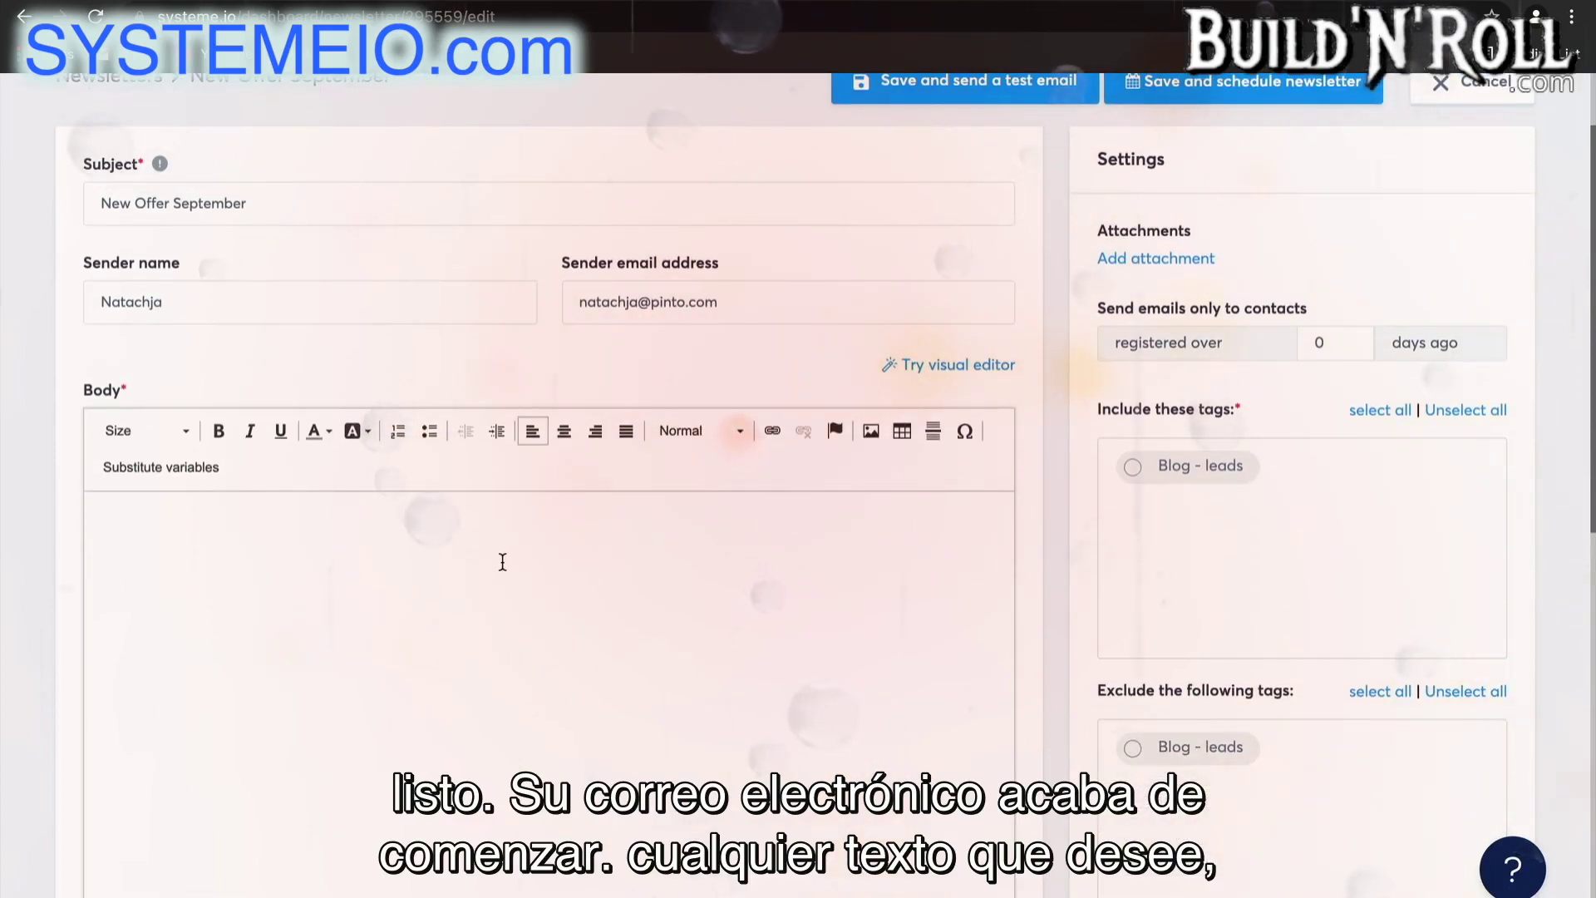
type("Hey th")
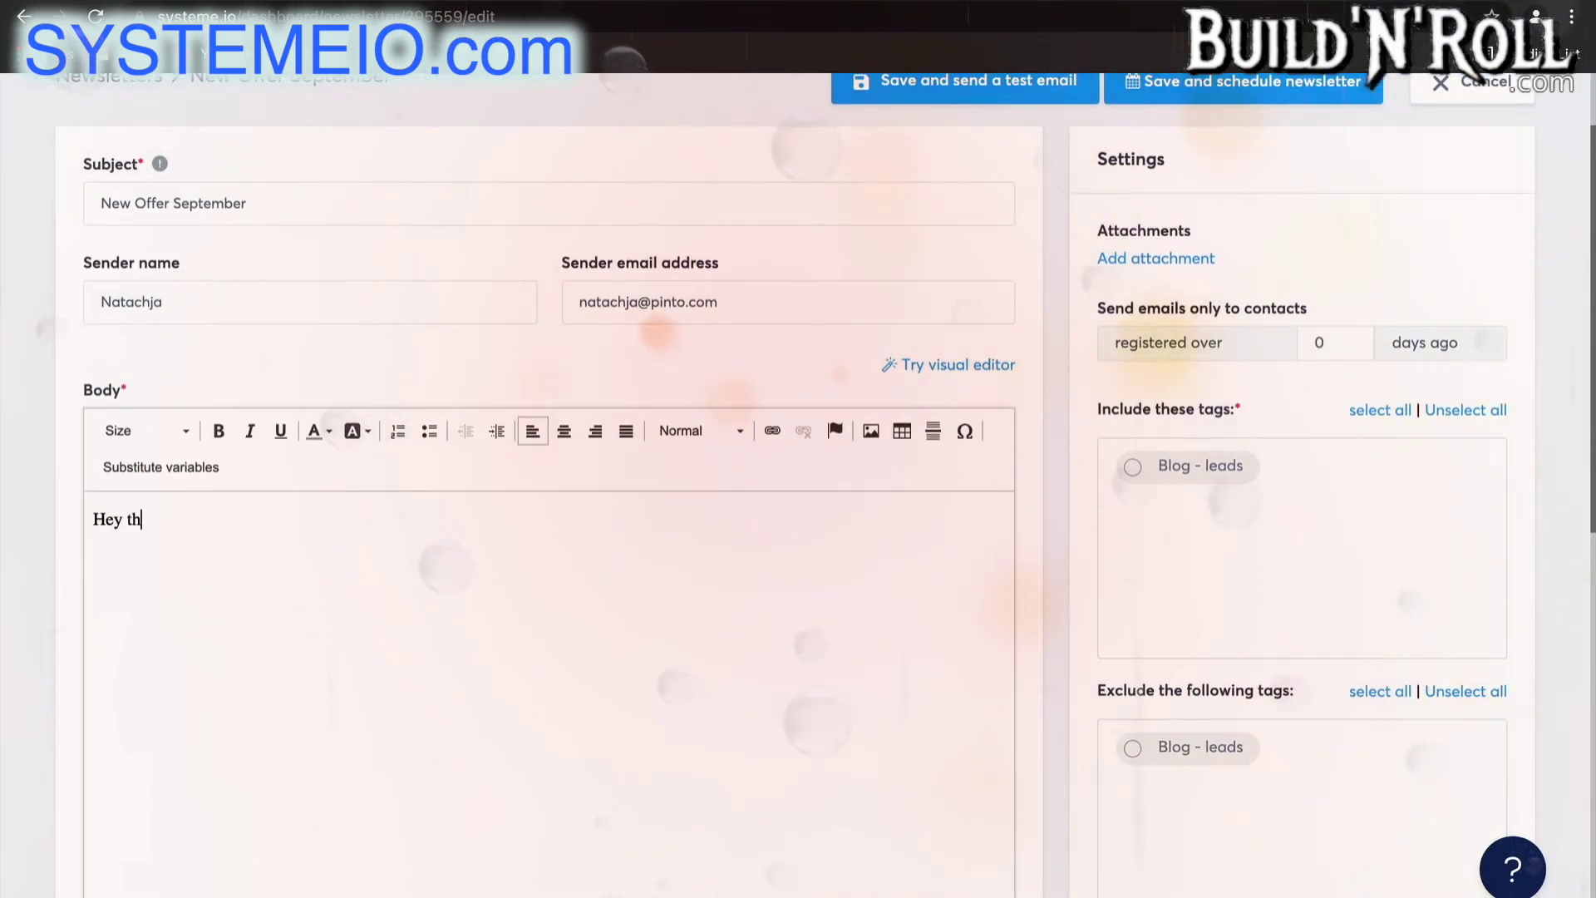
type("ere  ")
type("I would like to...")
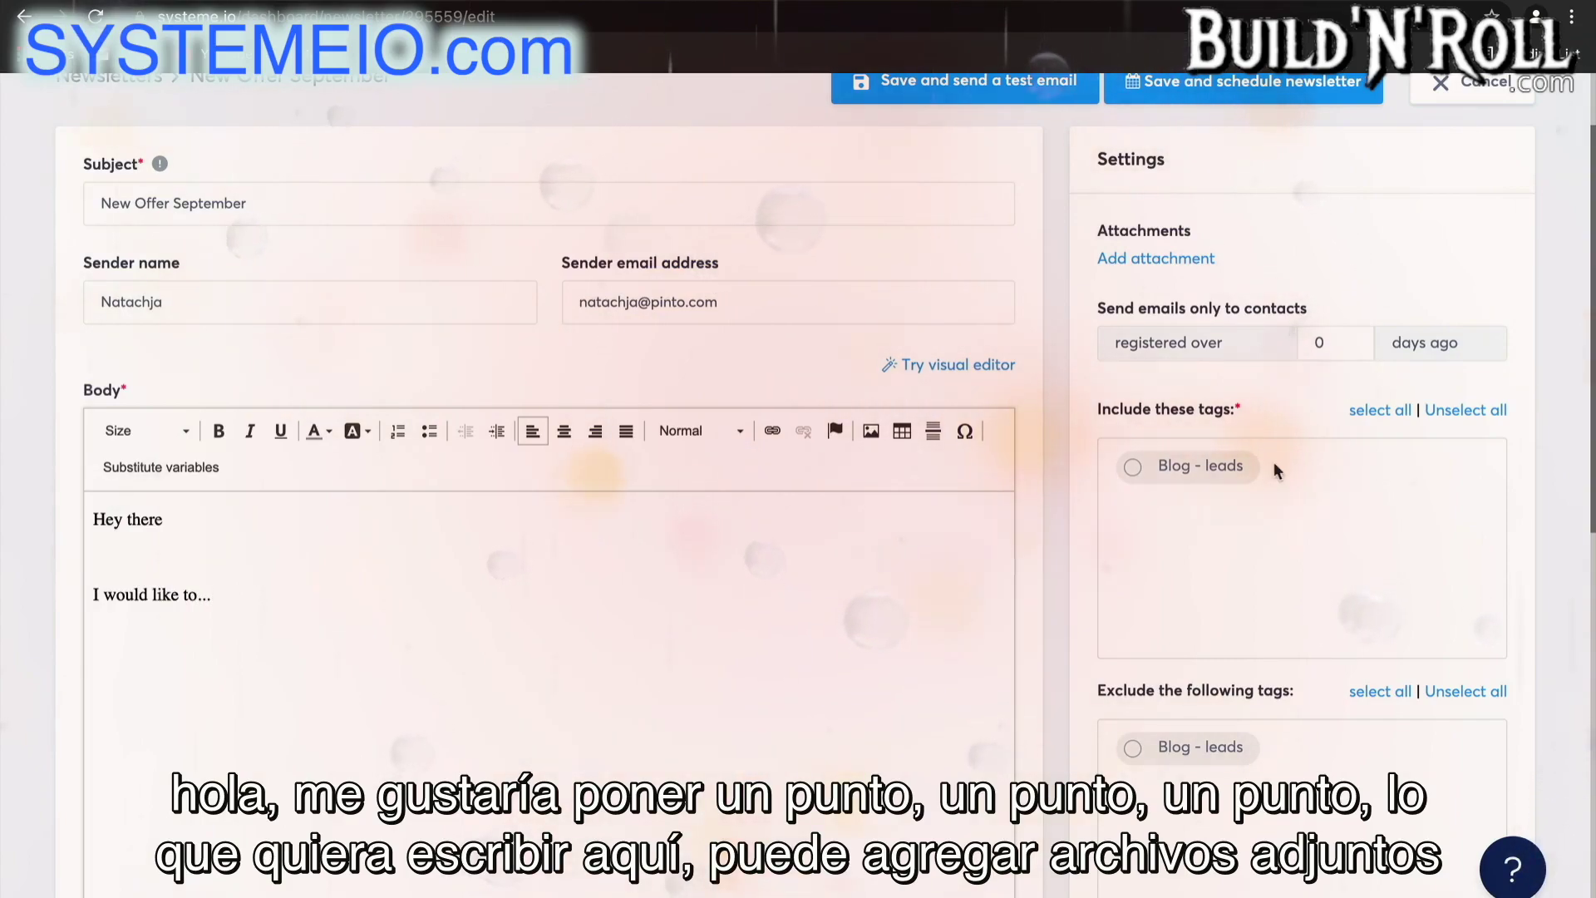
Send to contacts tagged Blog - leads and save the newsletter for scheduling
left_click(1160, 465)
scroll(1202, 570, "down", 1)
scroll(1201, 567, "down", 3)
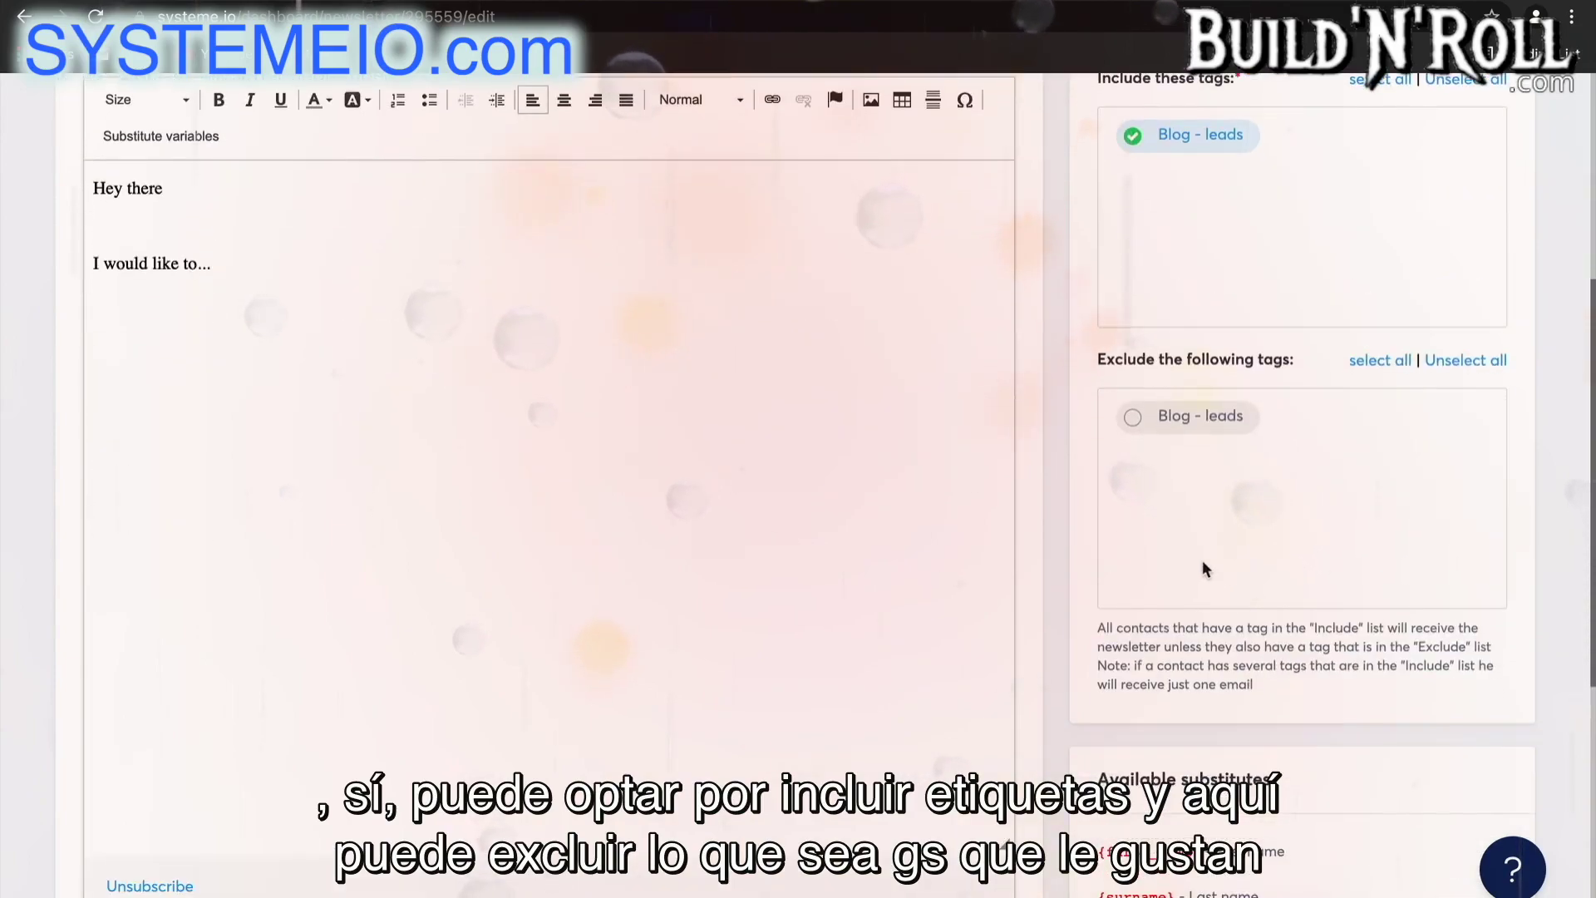
scroll(1285, 643, "down", 3)
scroll(1285, 643, "down", 1)
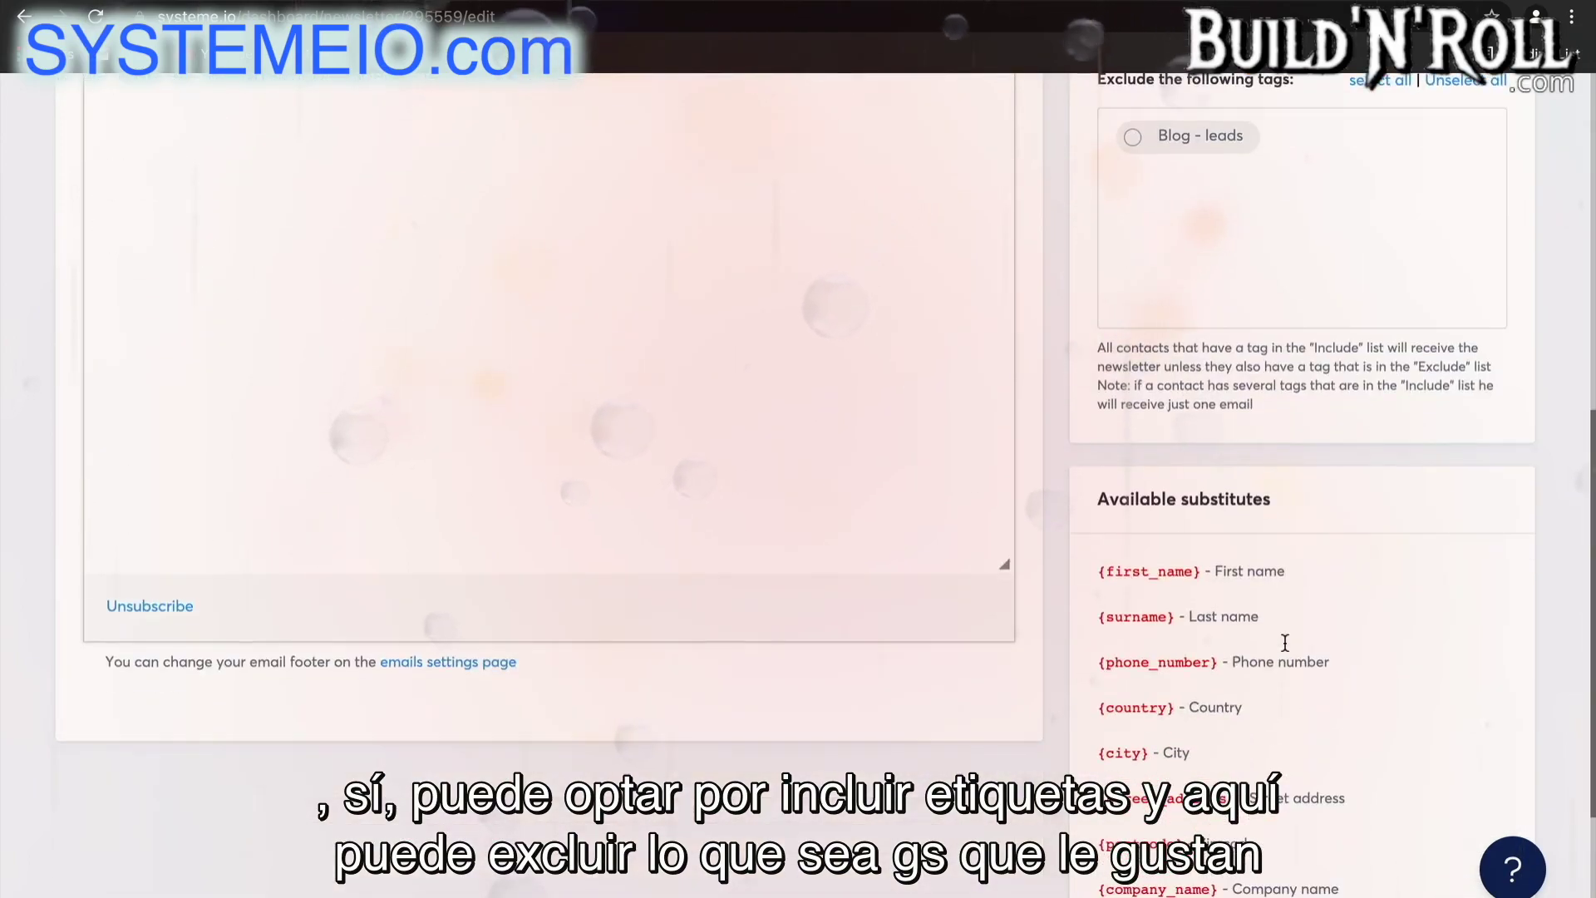
scroll(1250, 700, "down", 3)
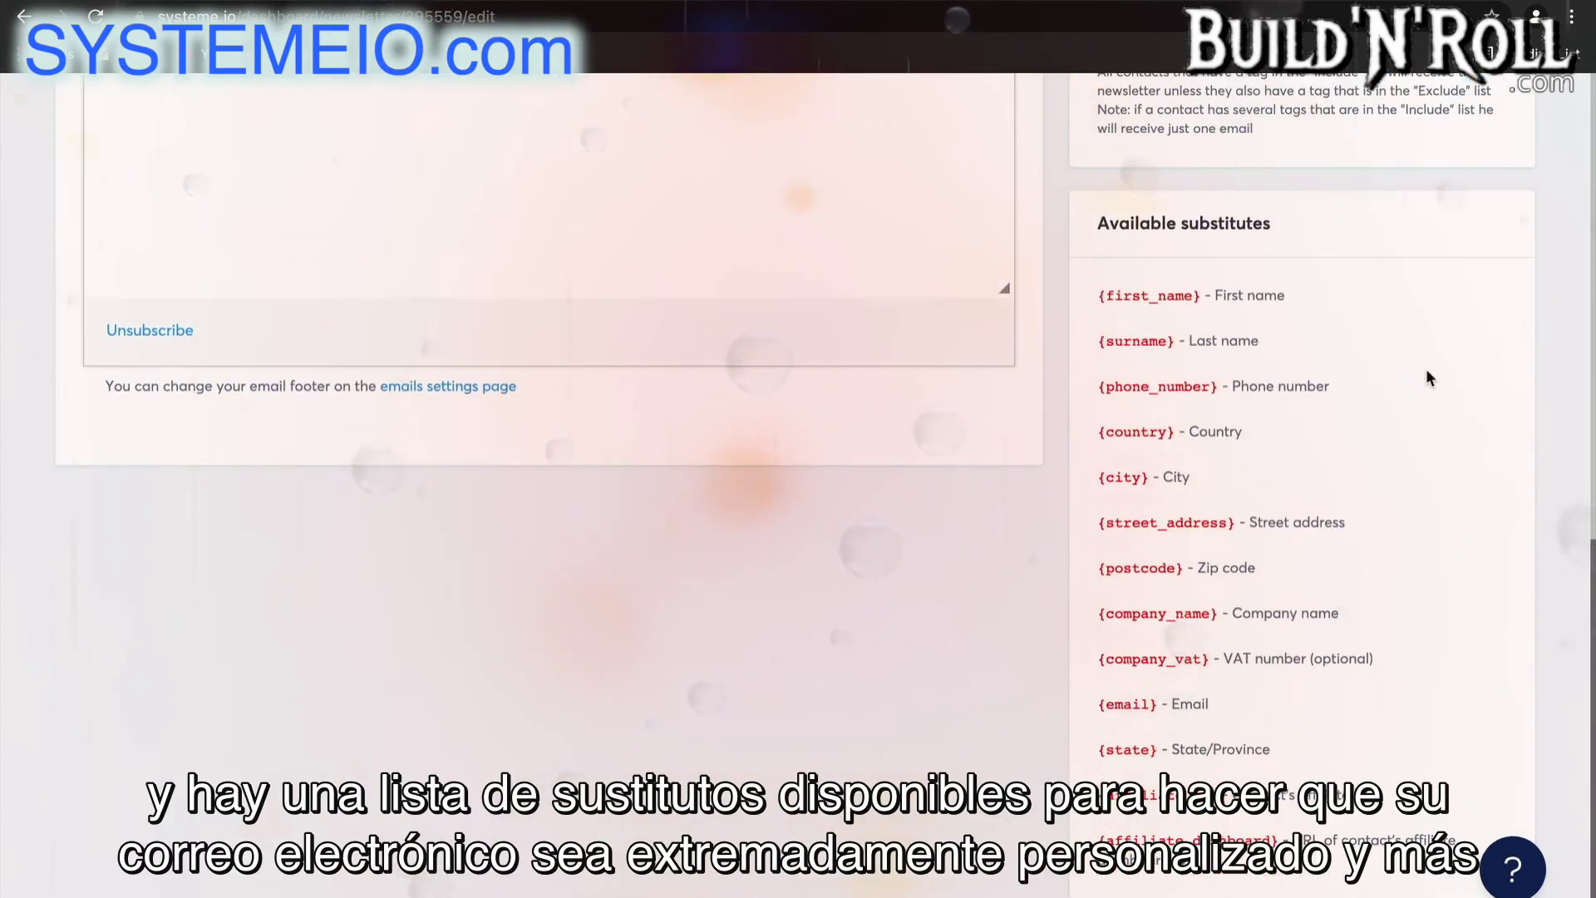
scroll(1427, 371, "up", 10)
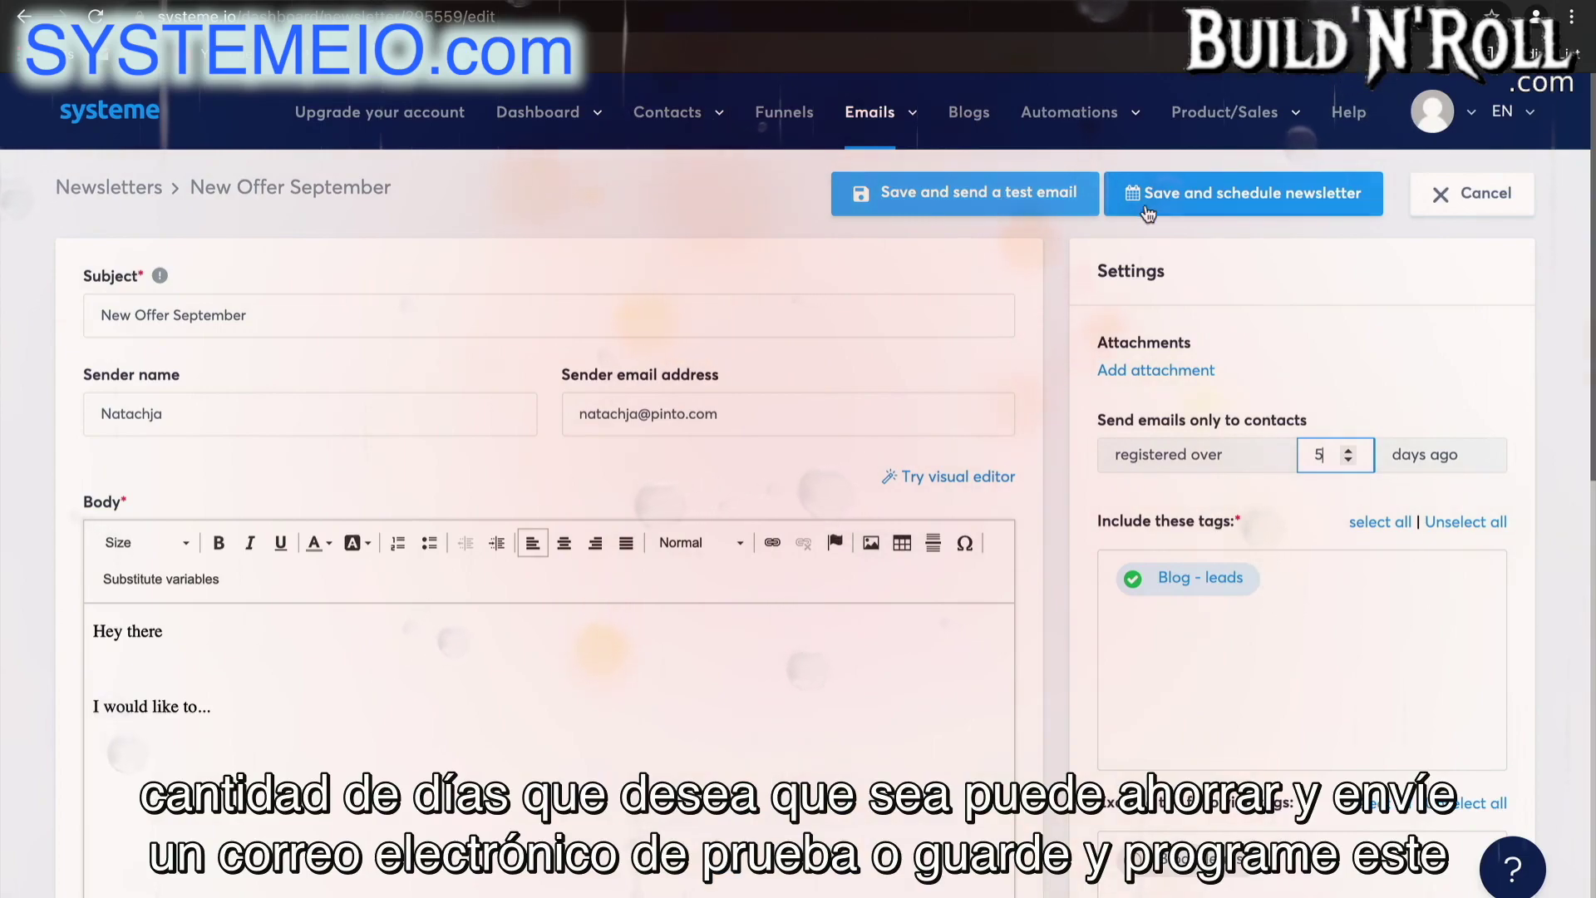
left_click(1222, 209)
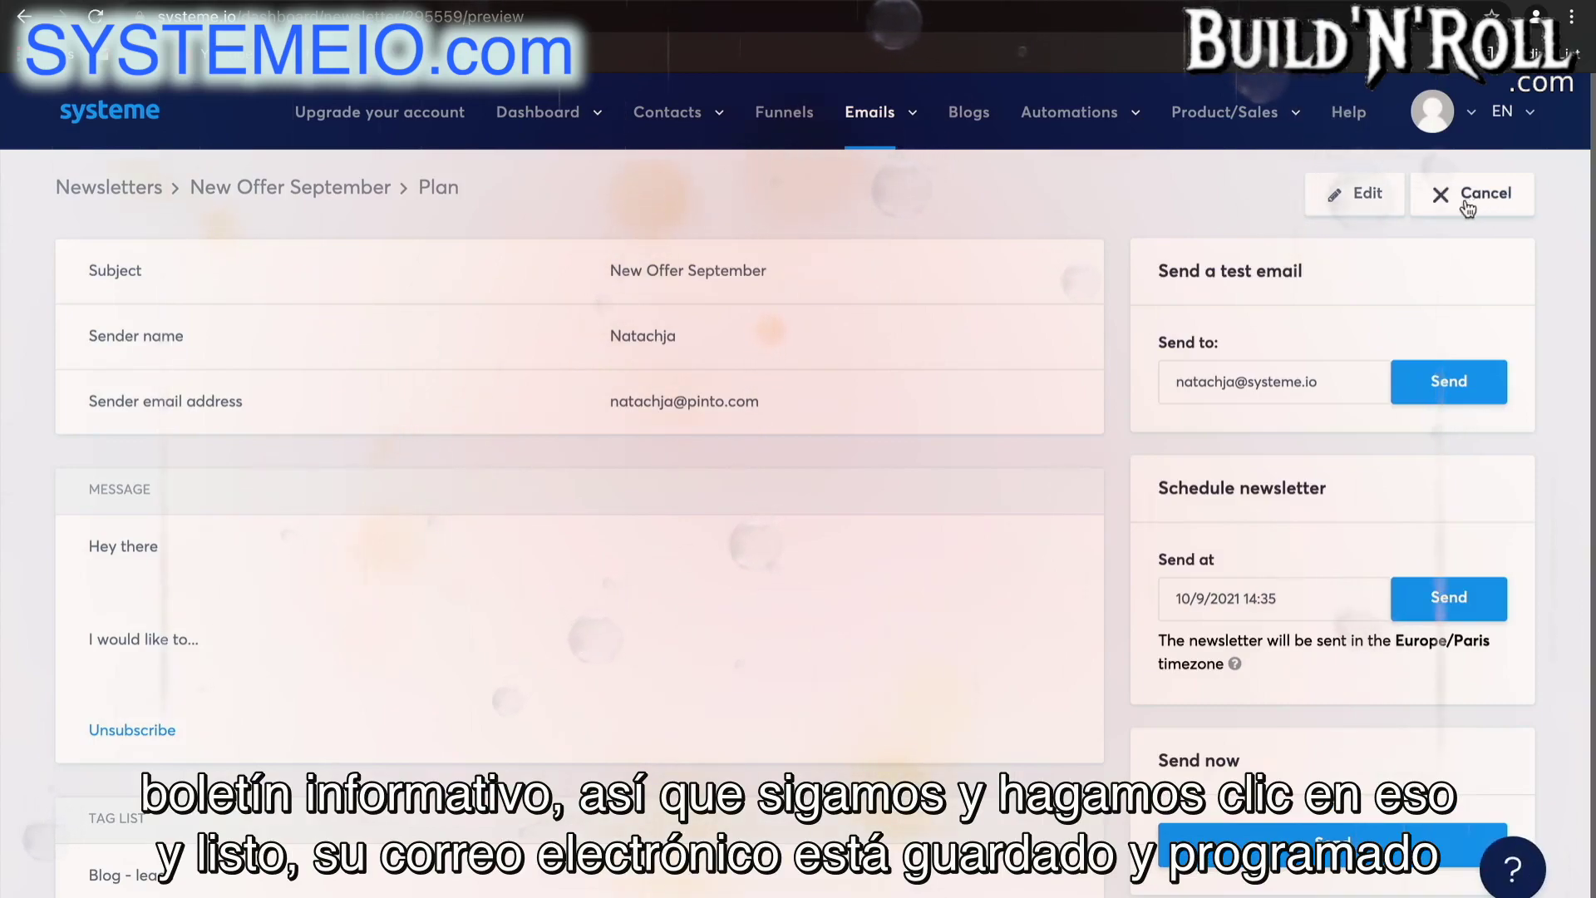
mouse_move(869, 117)
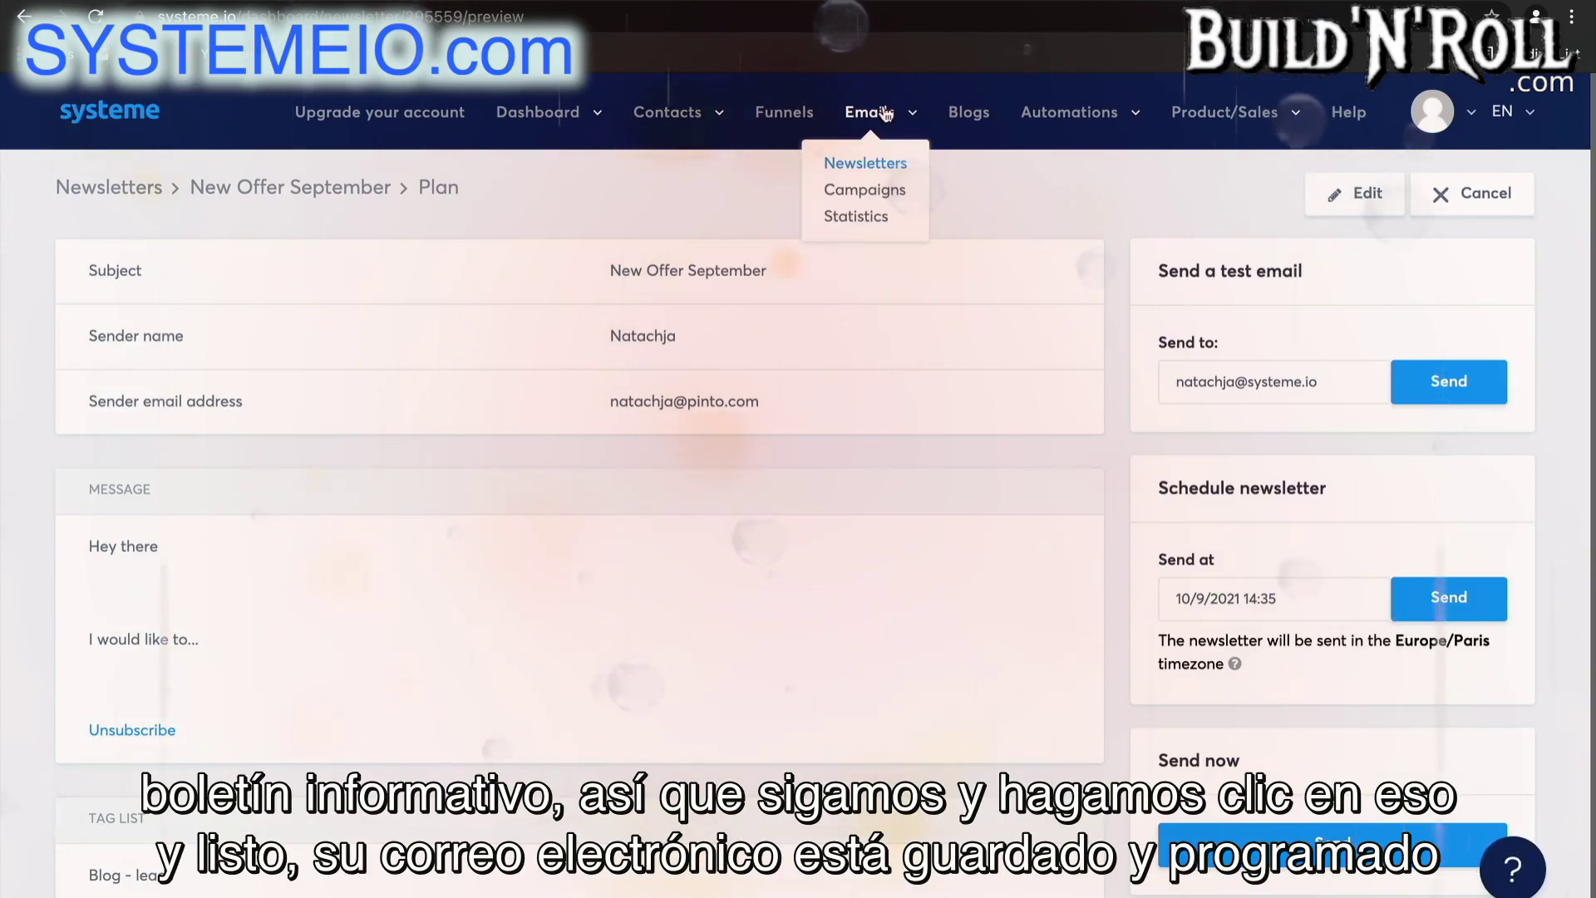
Create the campaign '5 day coaching course' and open it
left_click(892, 196)
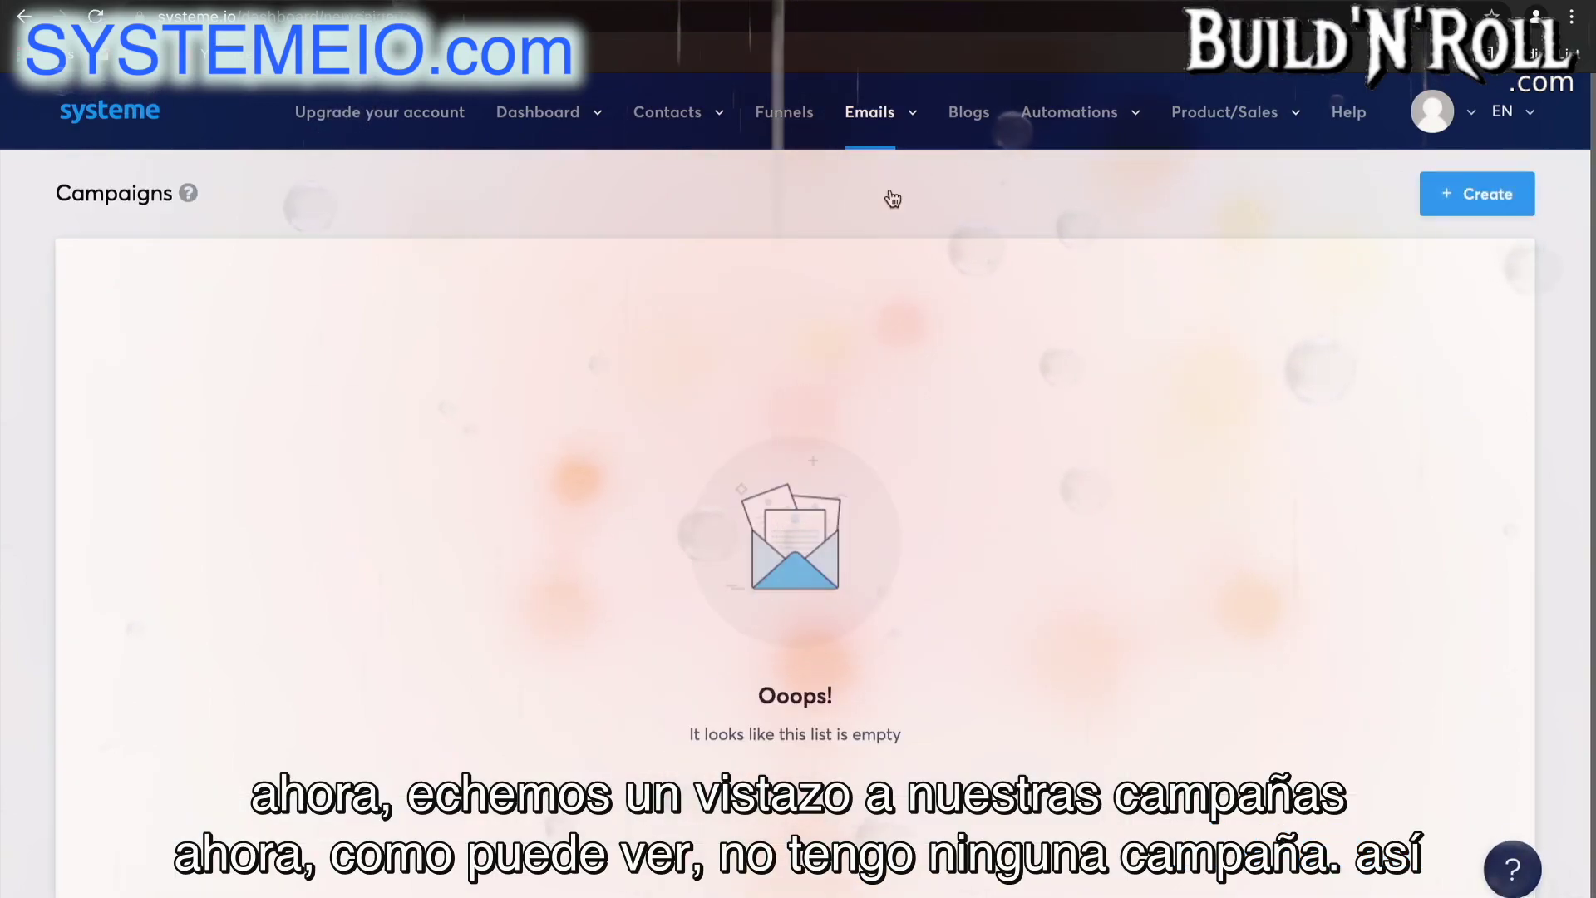
left_click(1496, 198)
type("5 day coaching course")
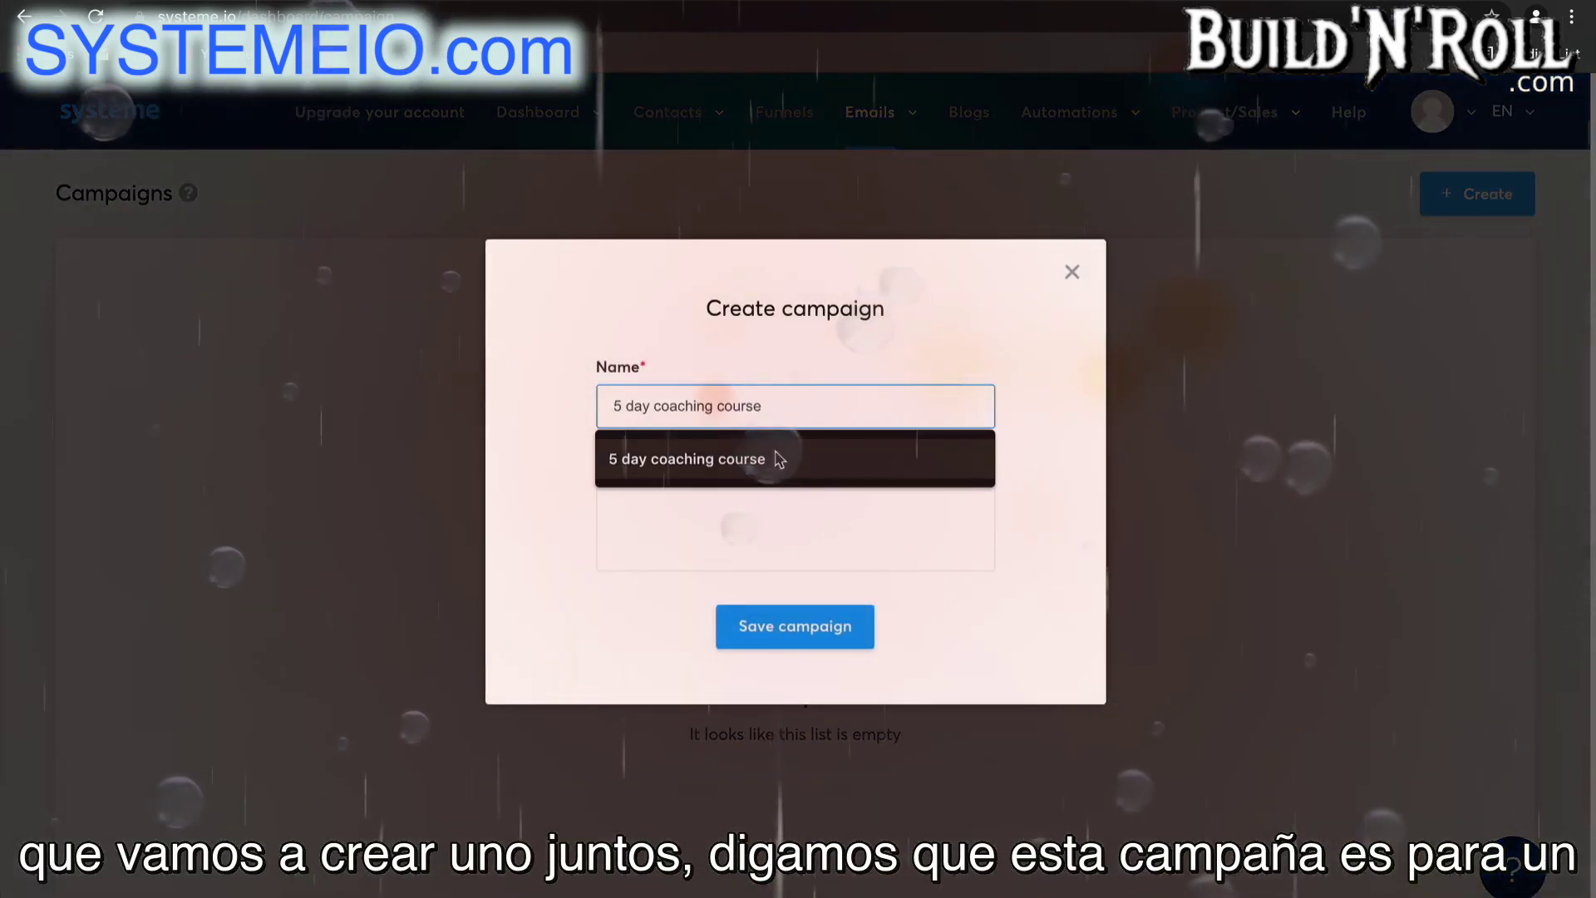
left_click(751, 461)
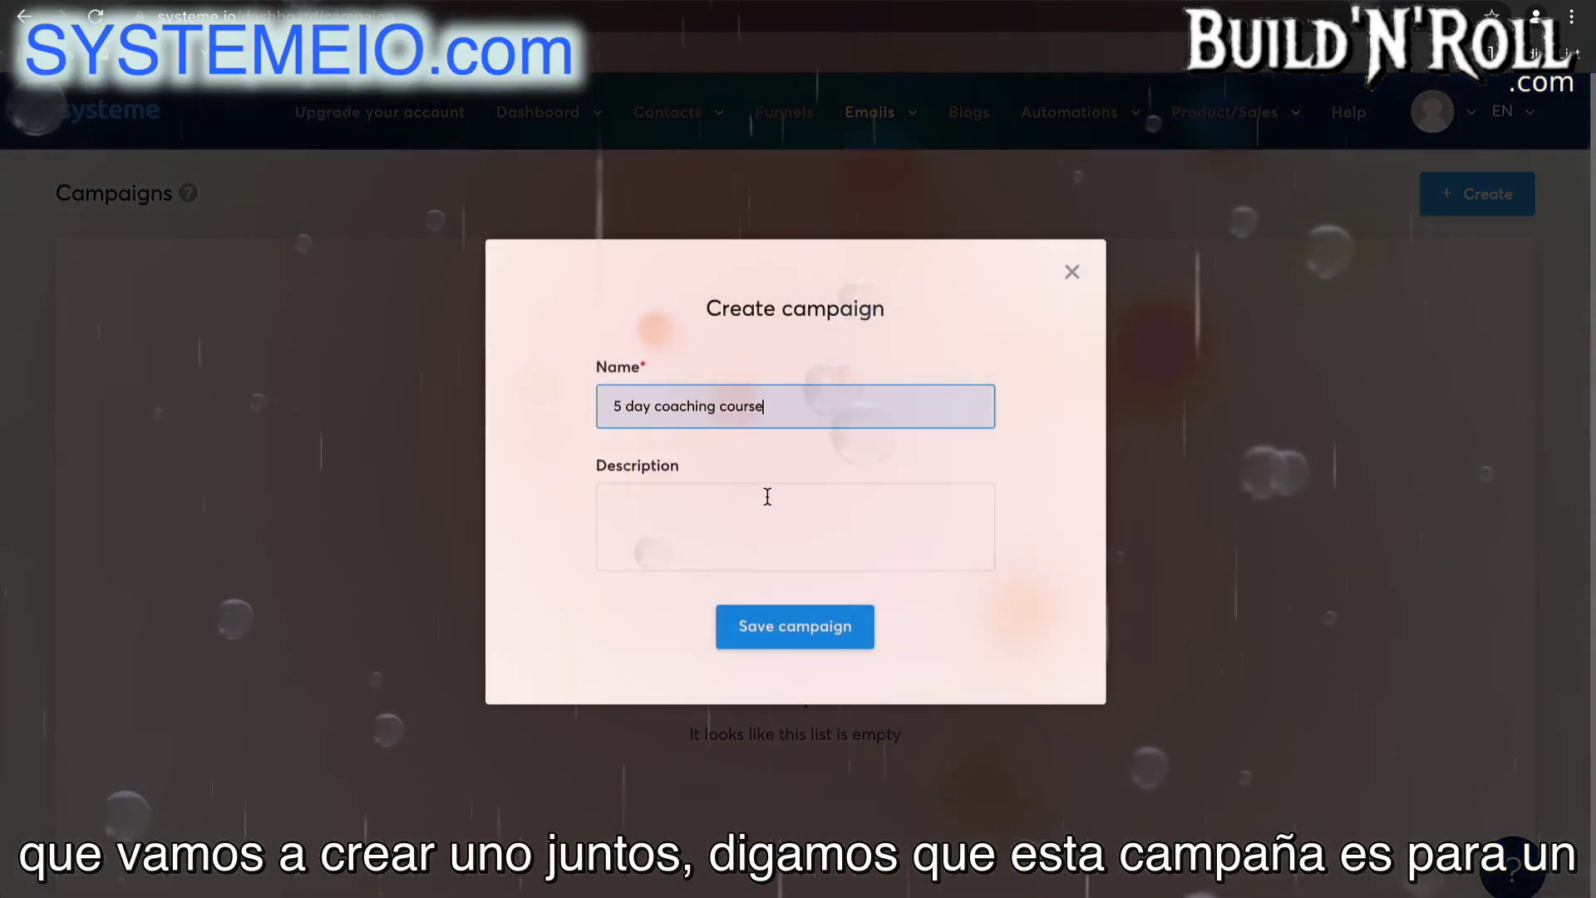
left_click(843, 620)
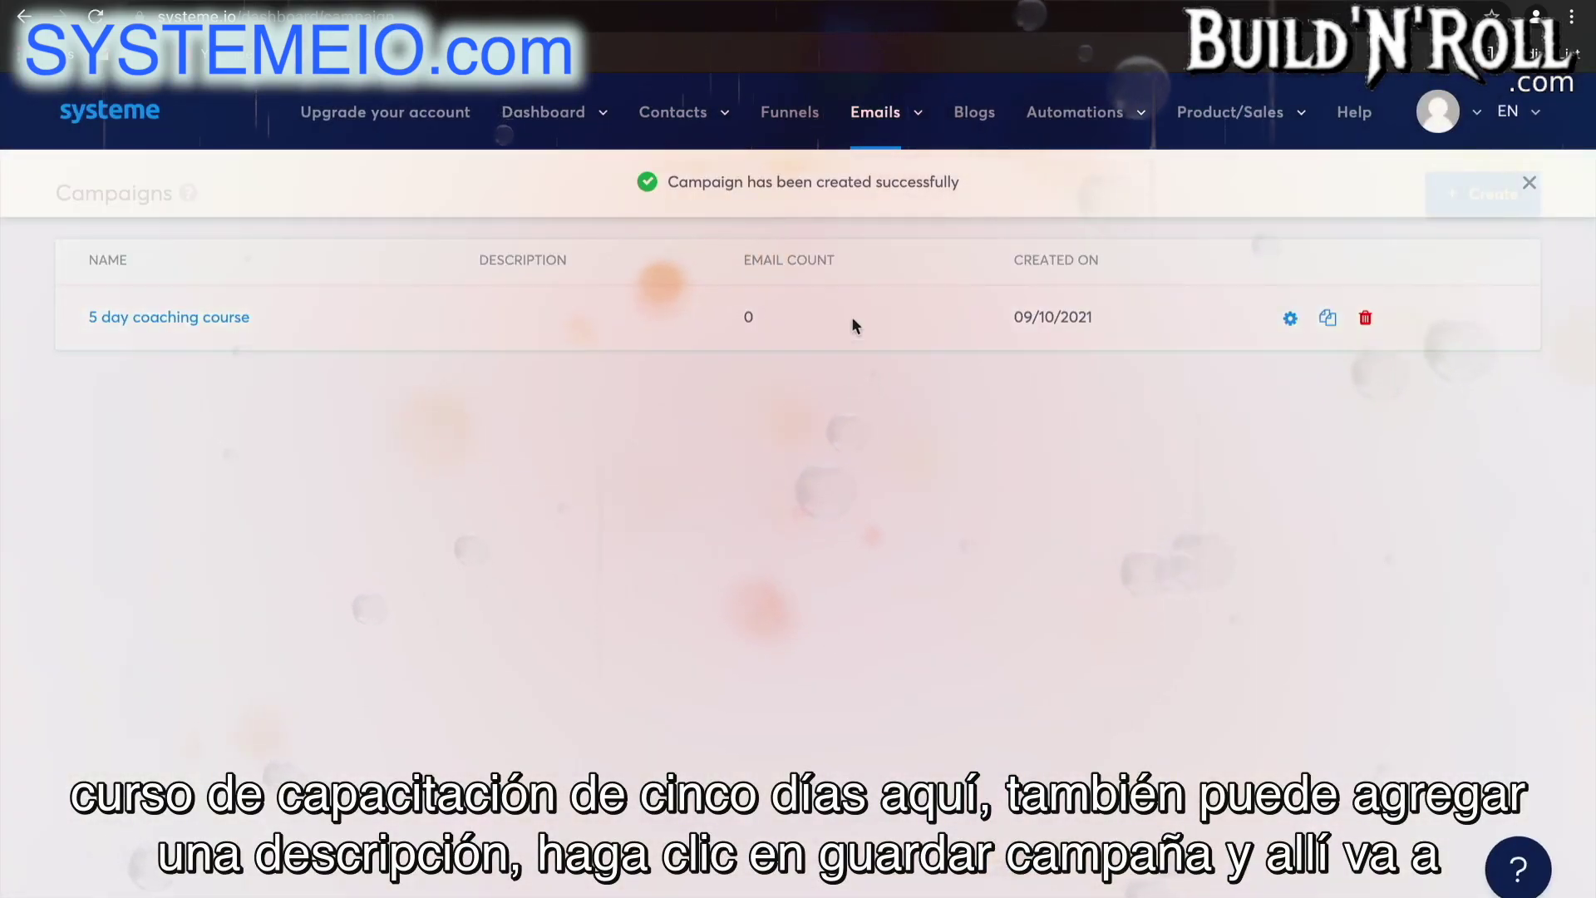
left_click(220, 329)
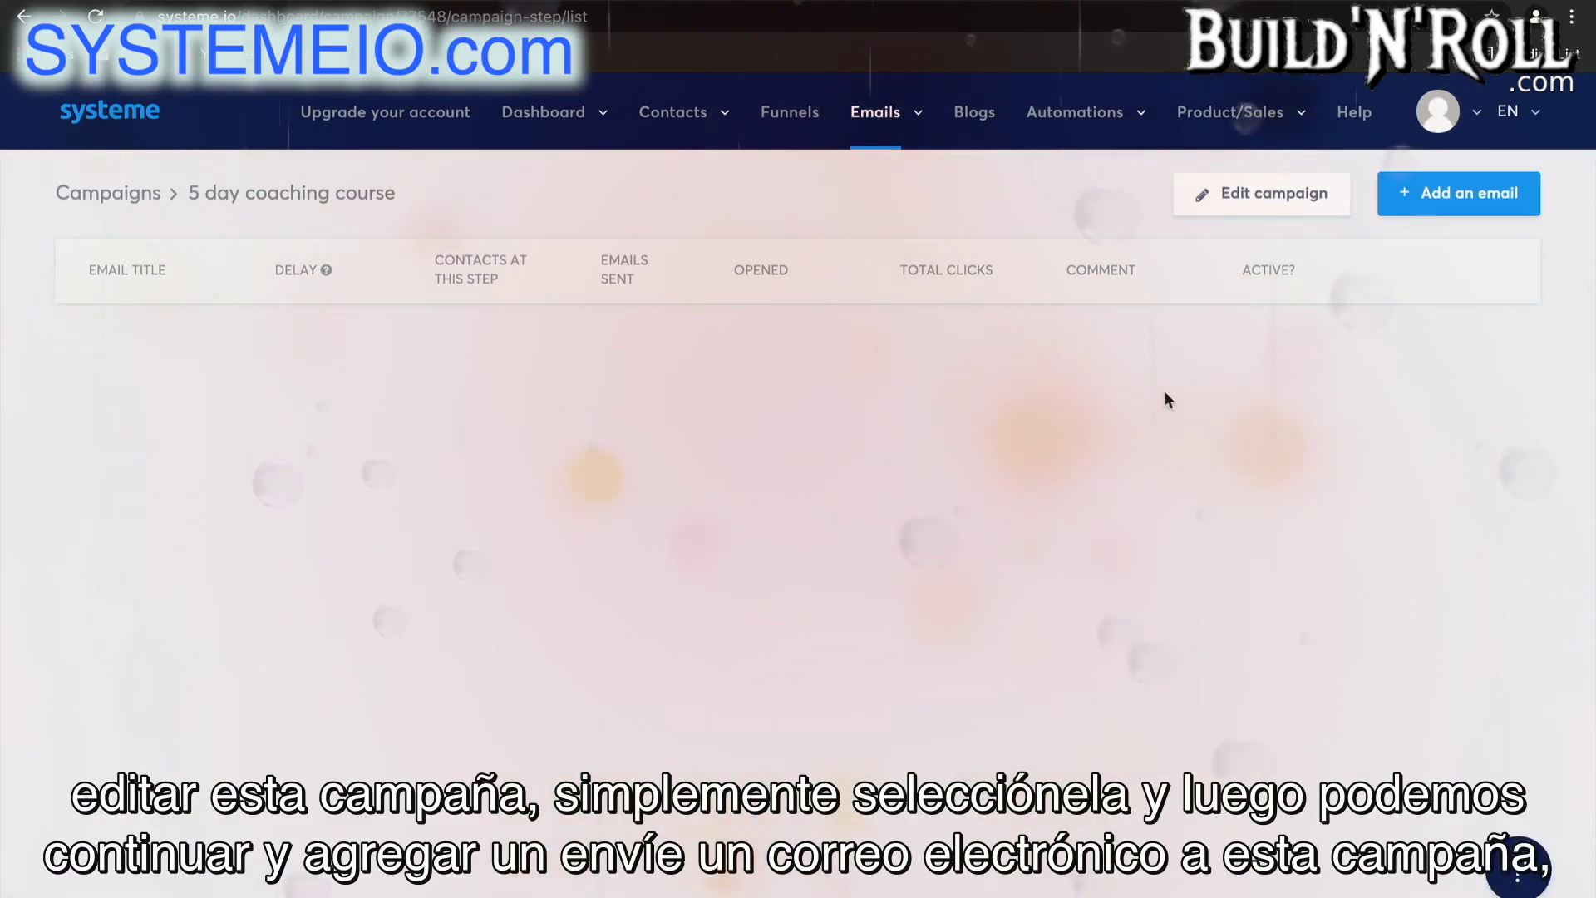
Add the email 'The first step' with sender name and address, using the Classic editor
left_click(1497, 210)
type("Nata")
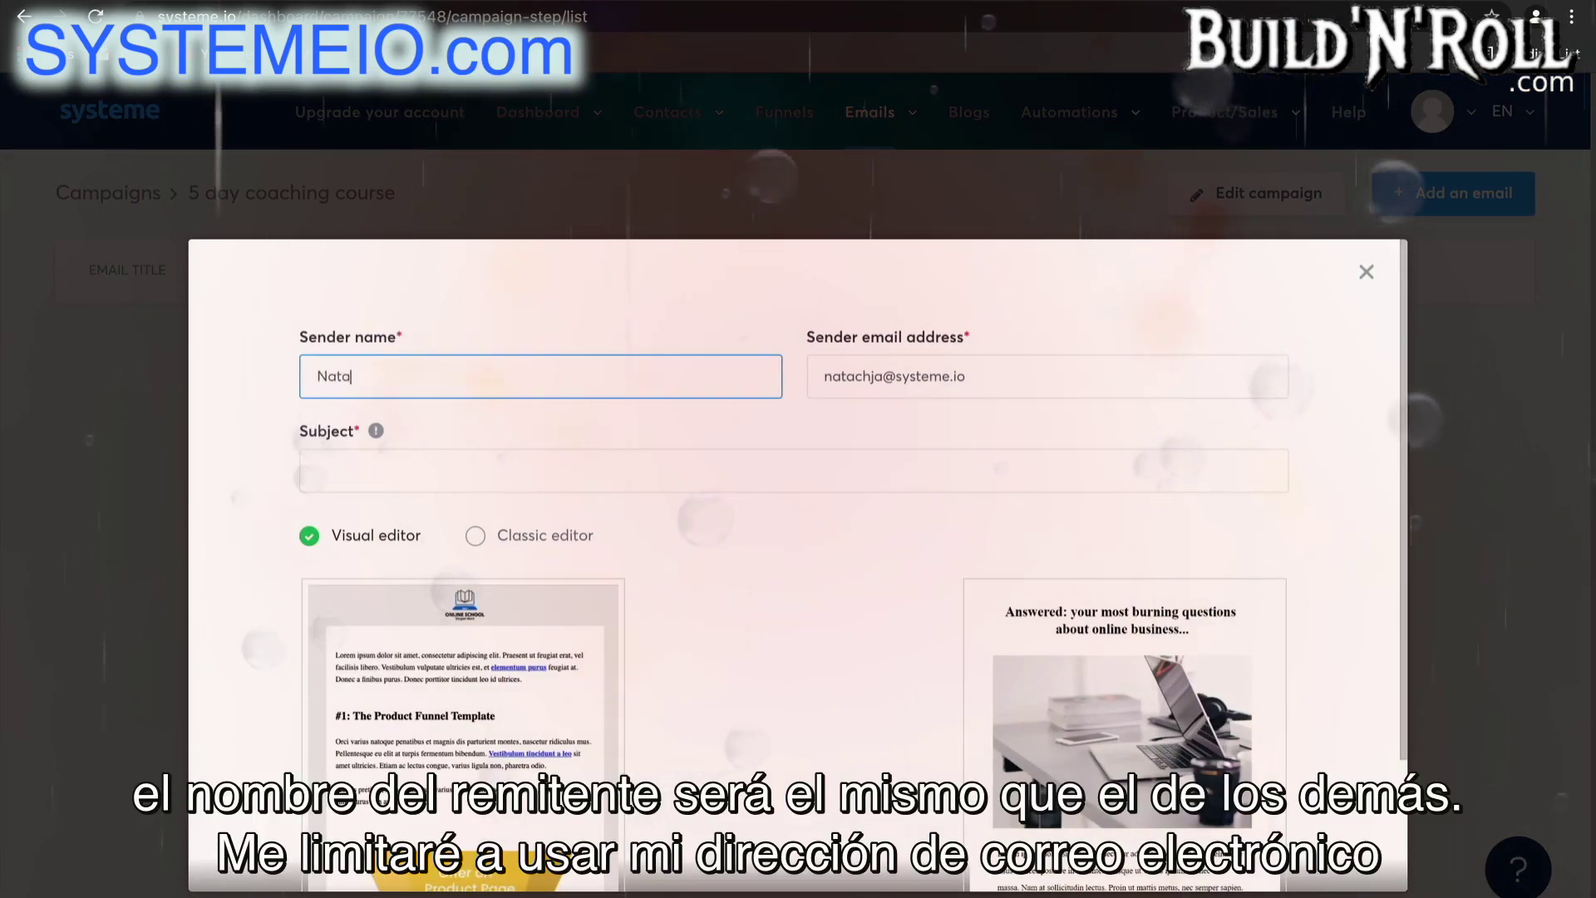
type("chja")
left_click_drag(1051, 379, 898, 378)
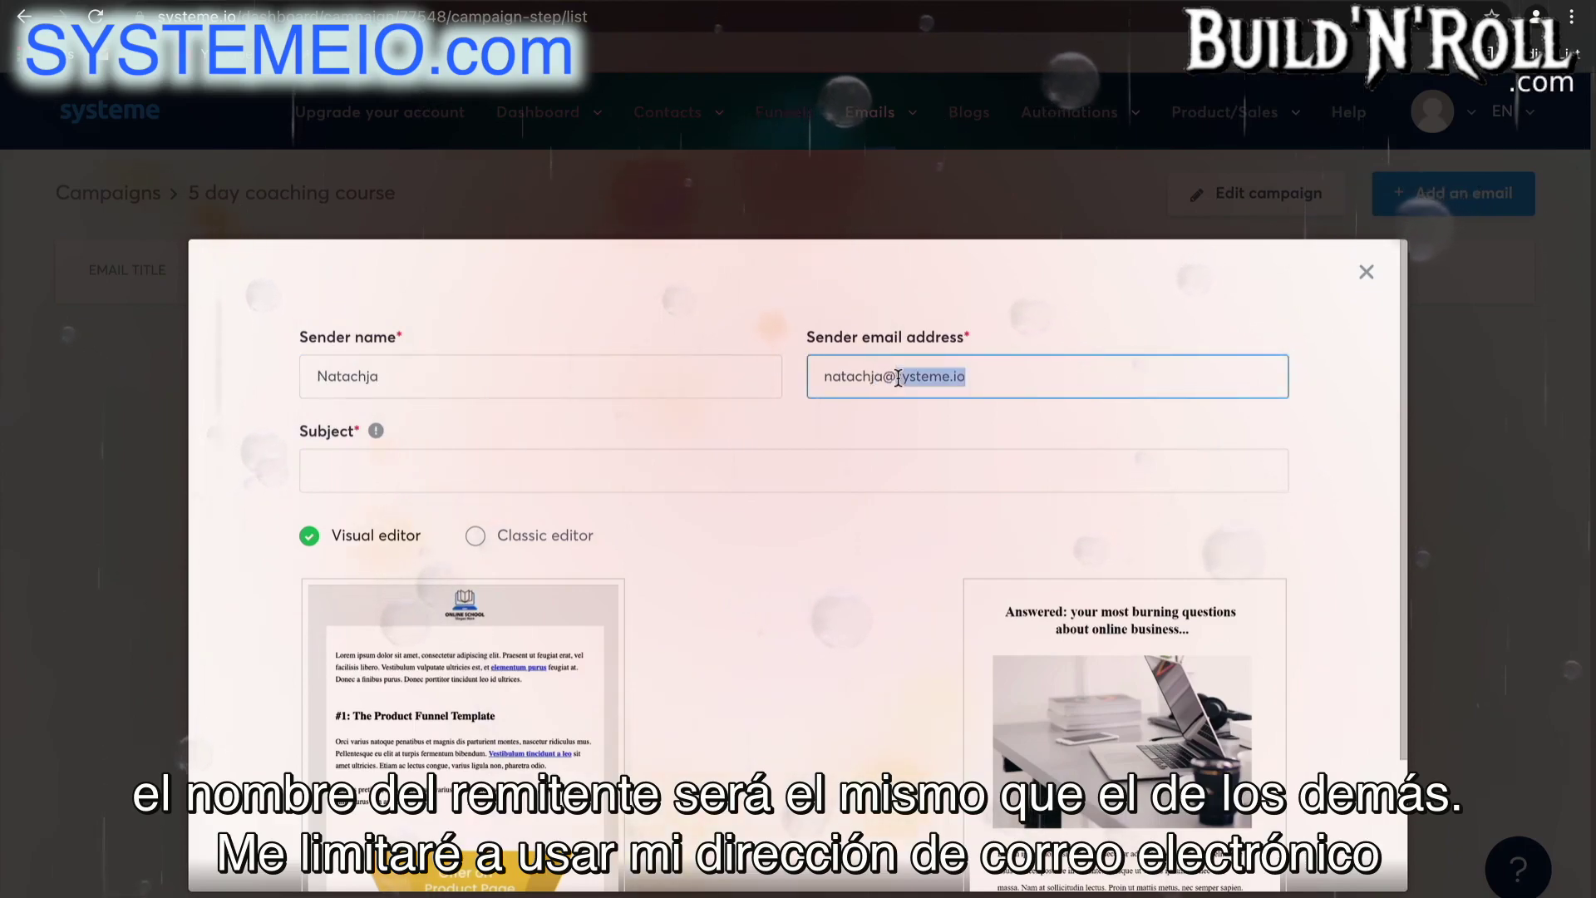
key("BackSpace")
key("Down")
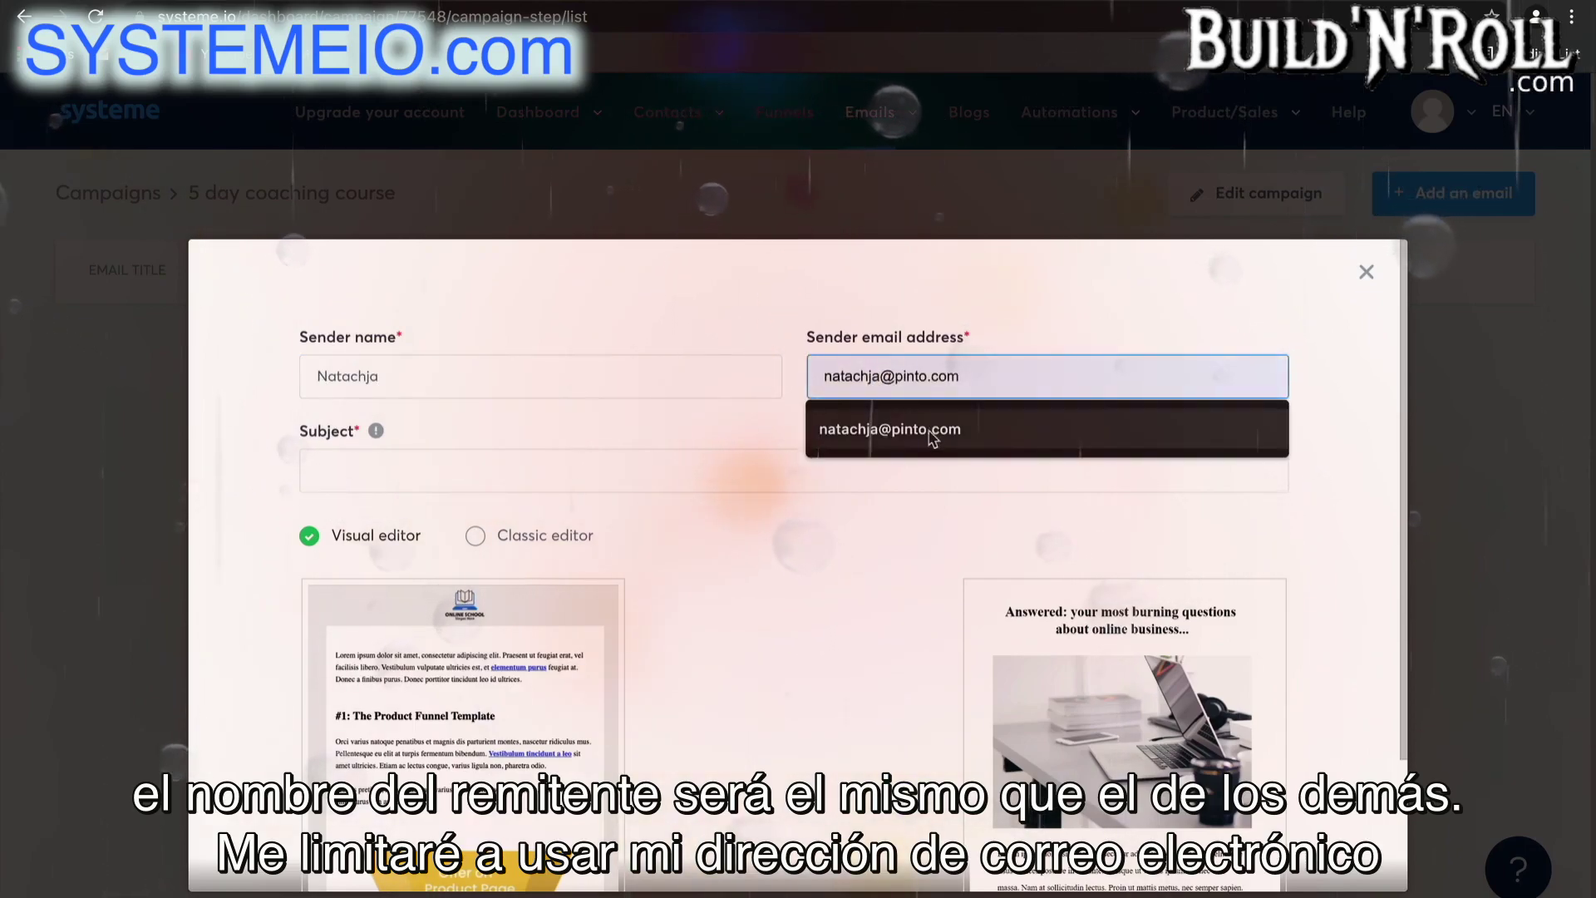
key("Return")
left_click(598, 465)
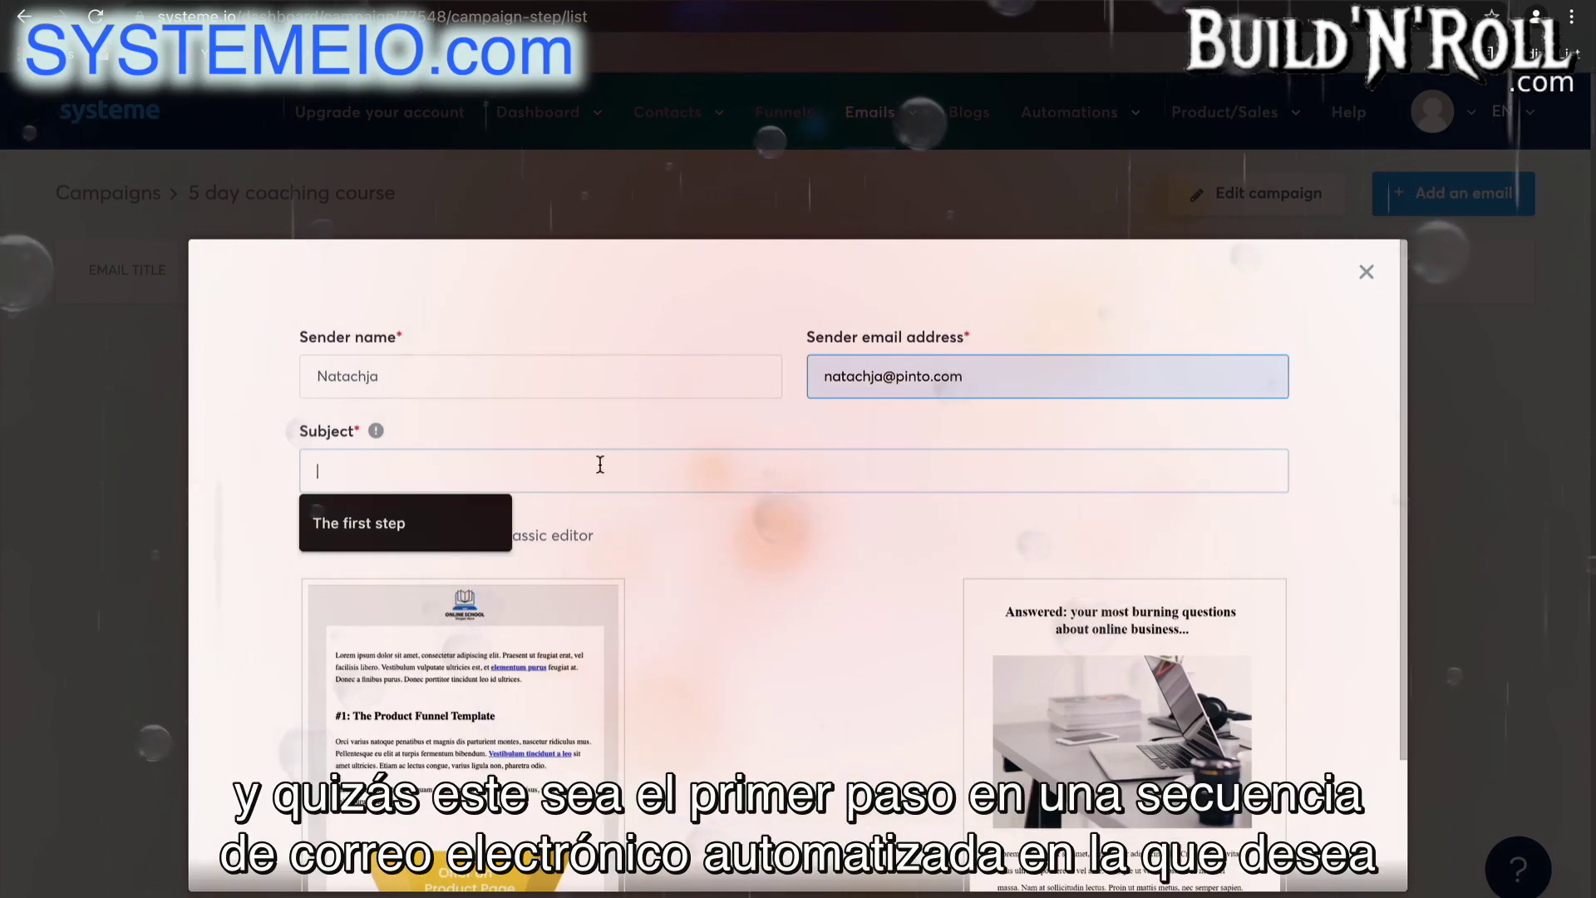
left_click(441, 536)
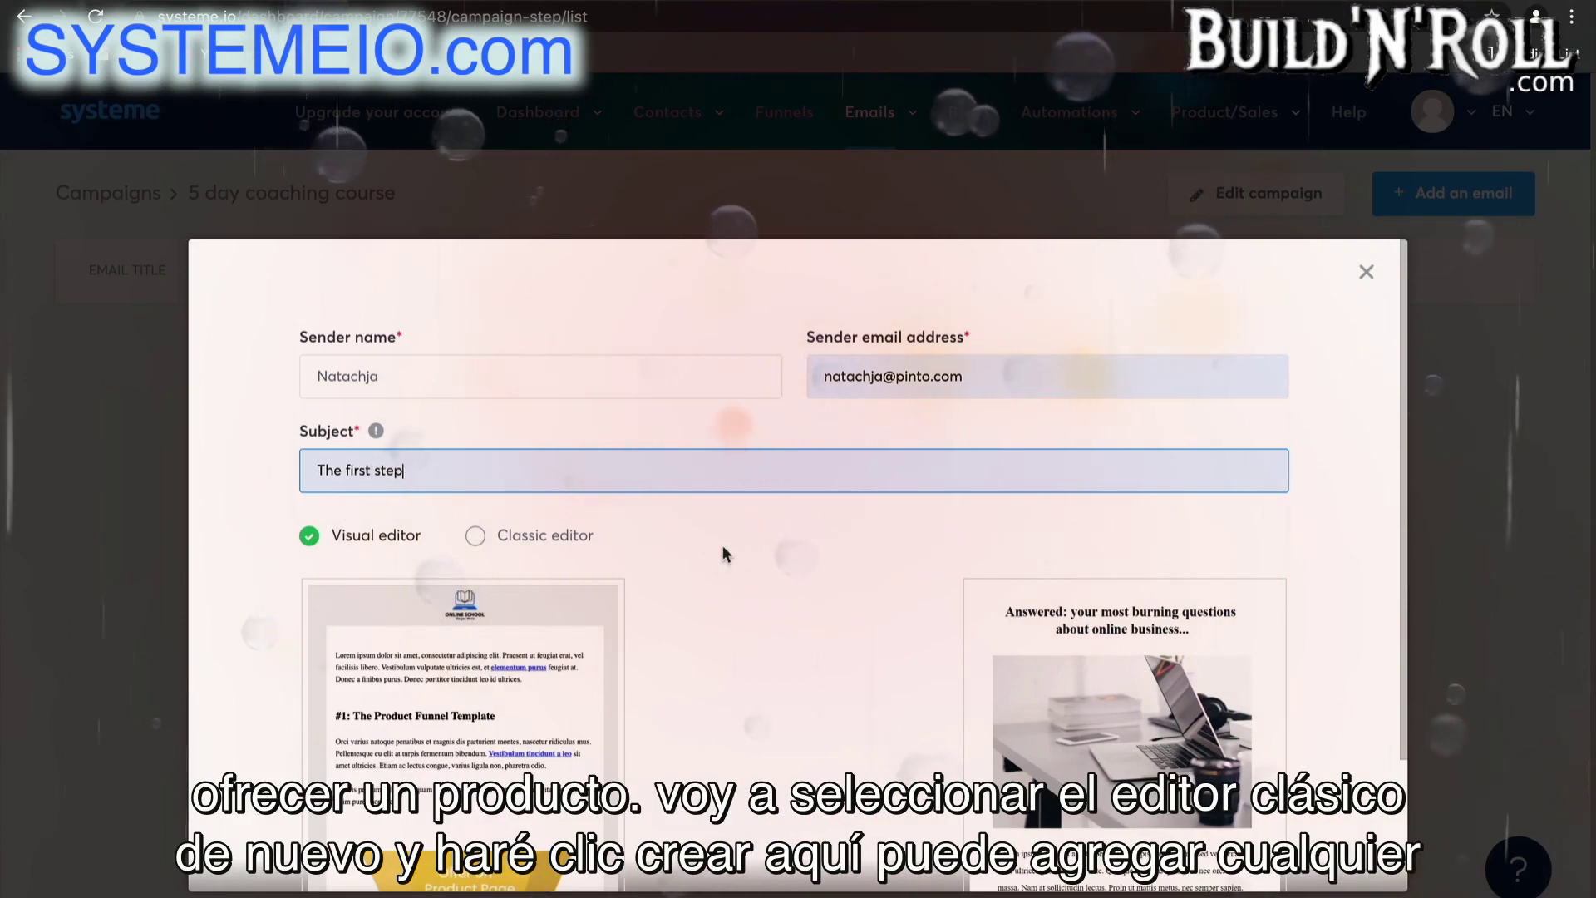
left_click(582, 539)
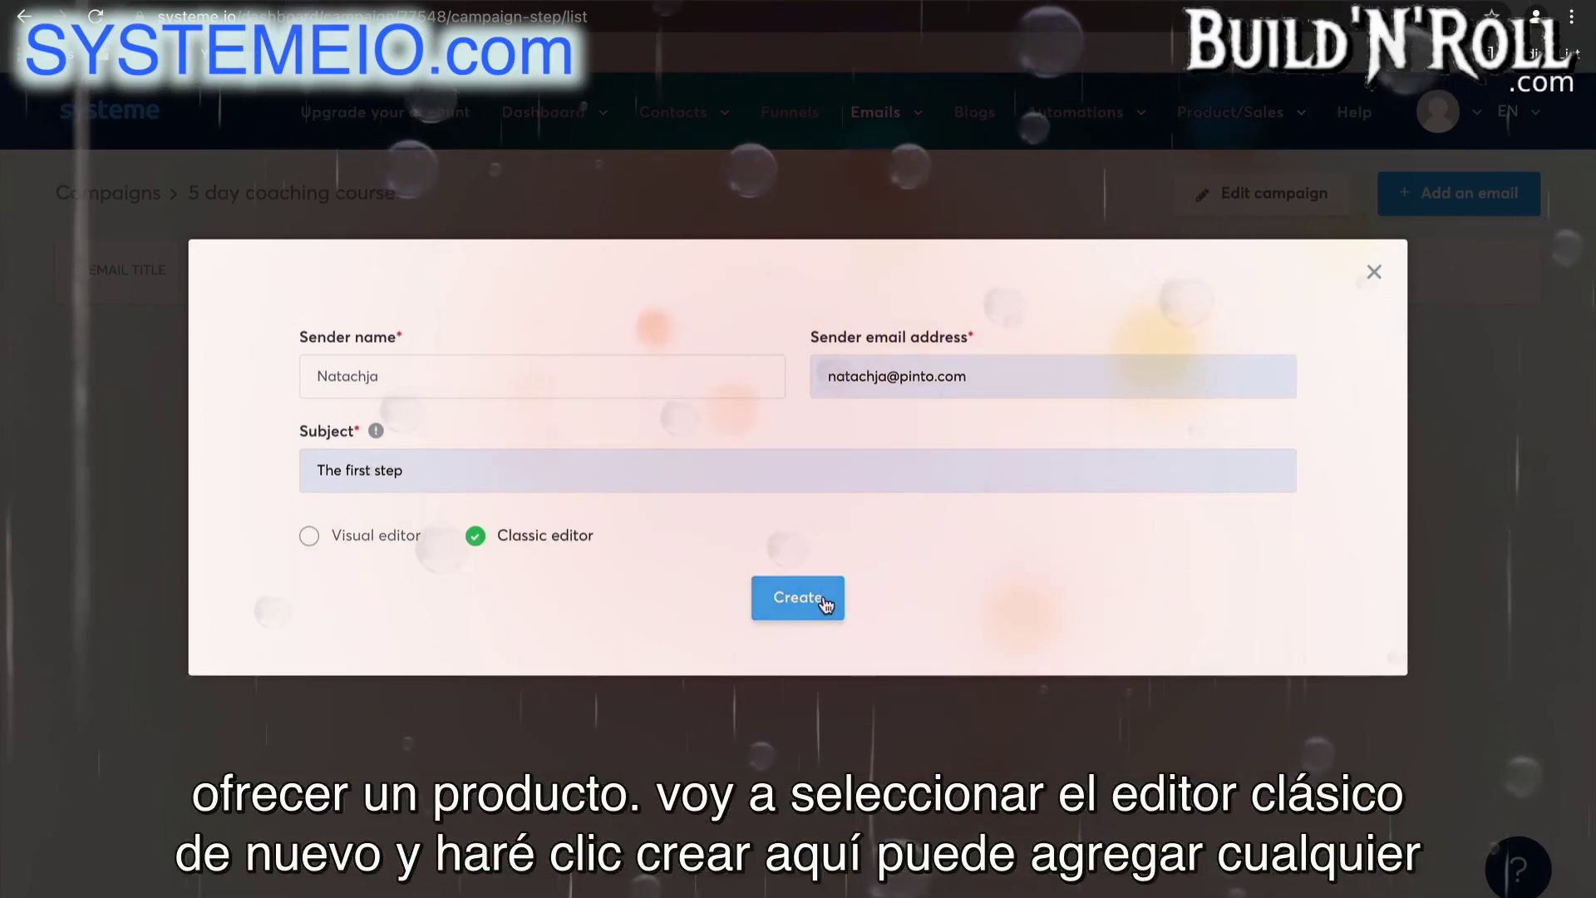
left_click(823, 598)
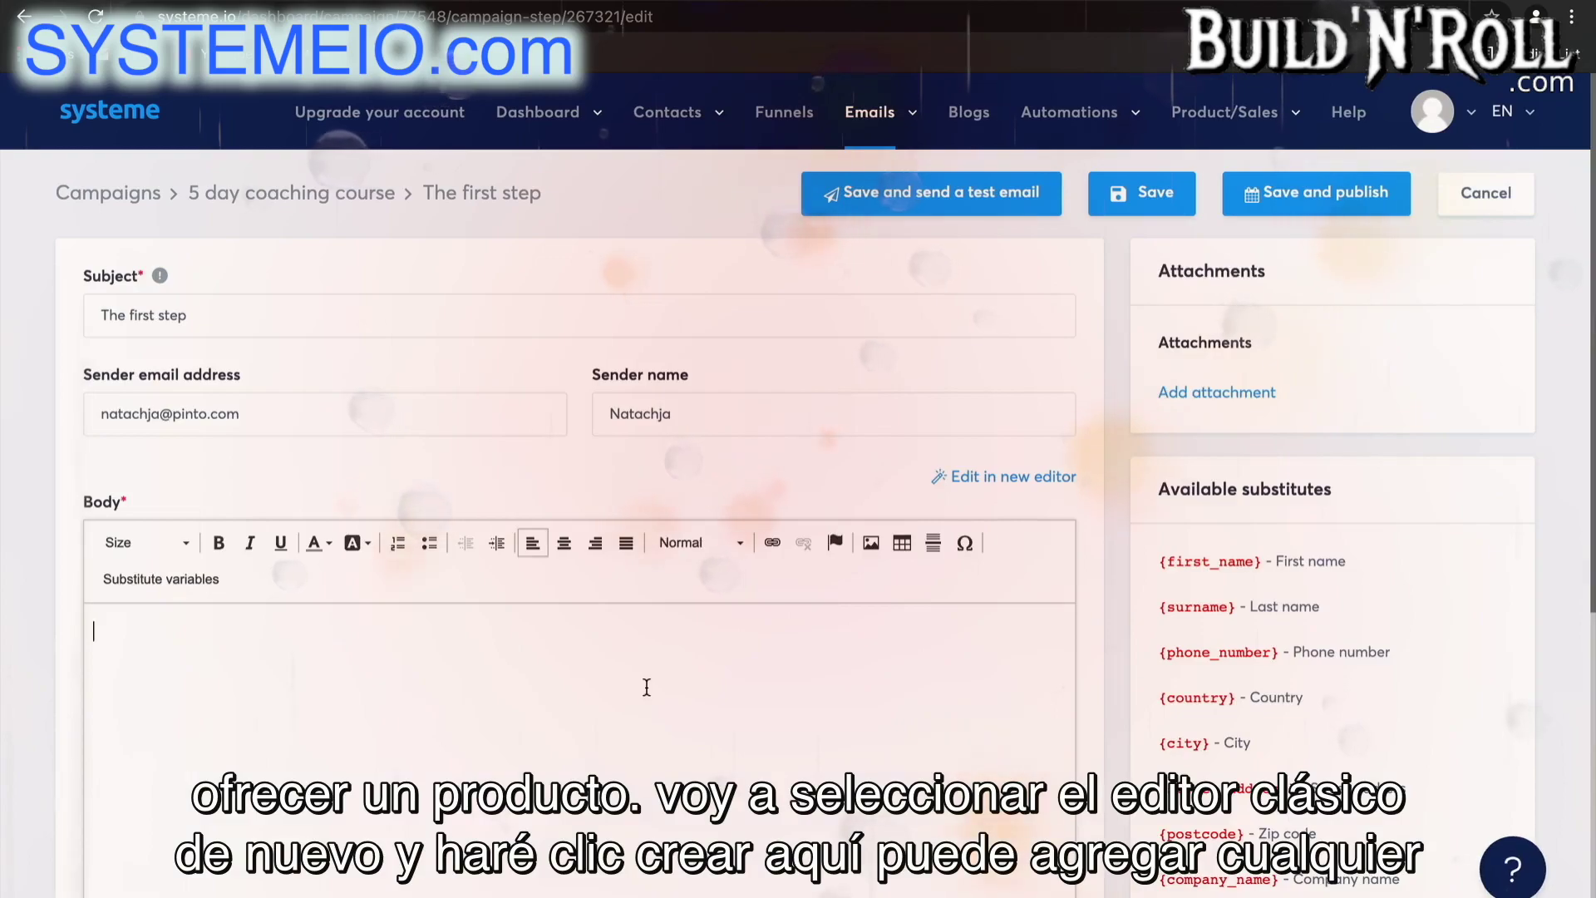
Write 'Here is your freebie..' as The first step's body and save it to the campaign
type("Here ")
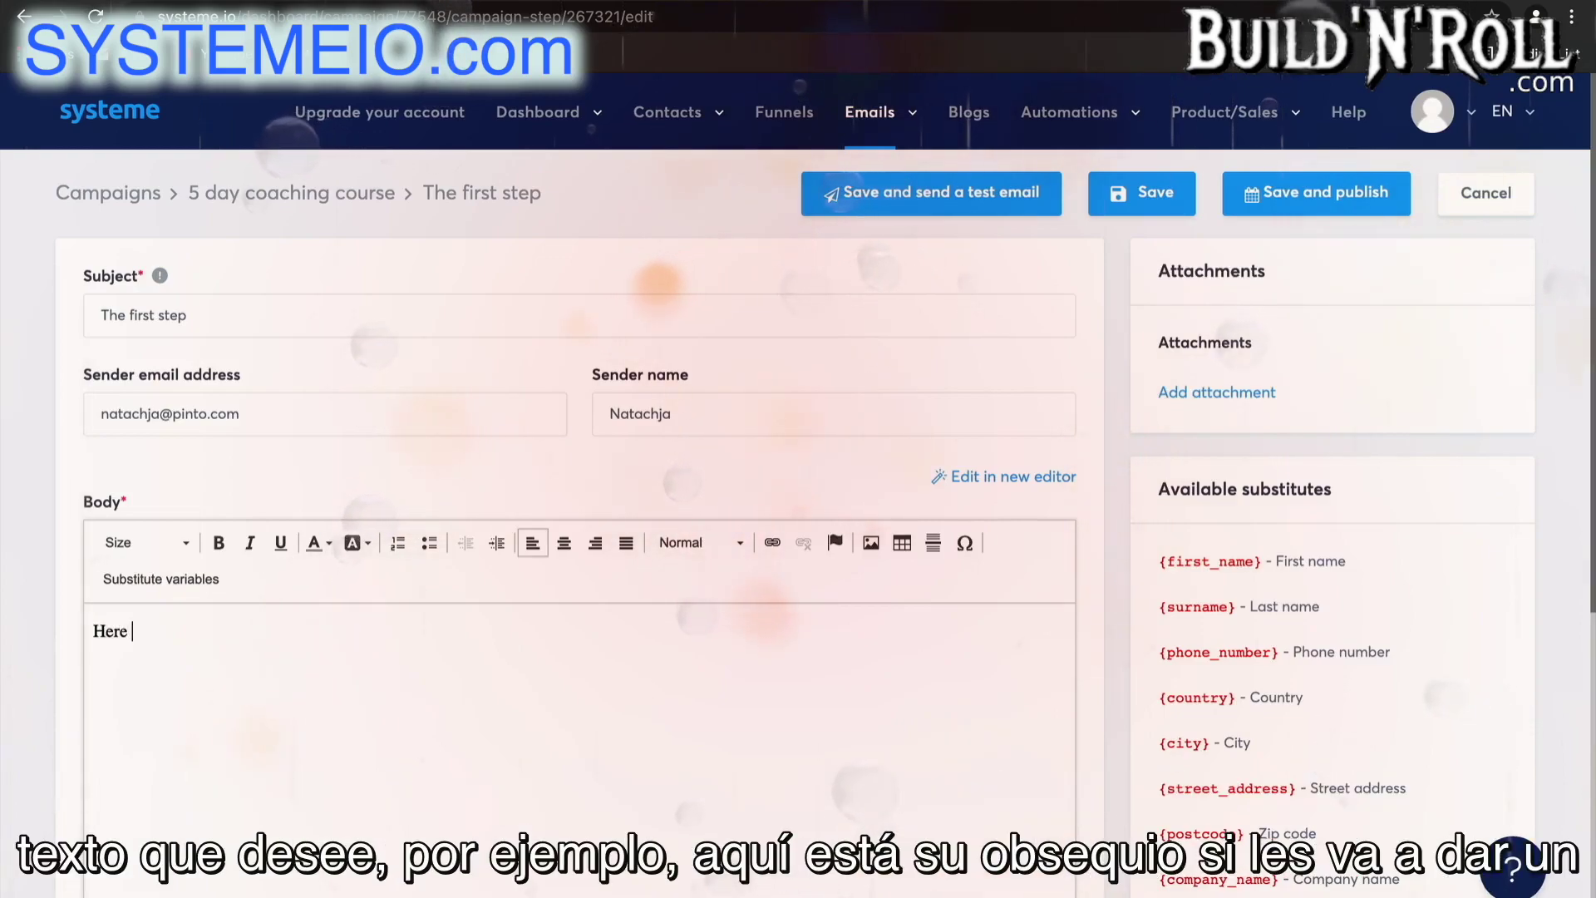
type("is your")
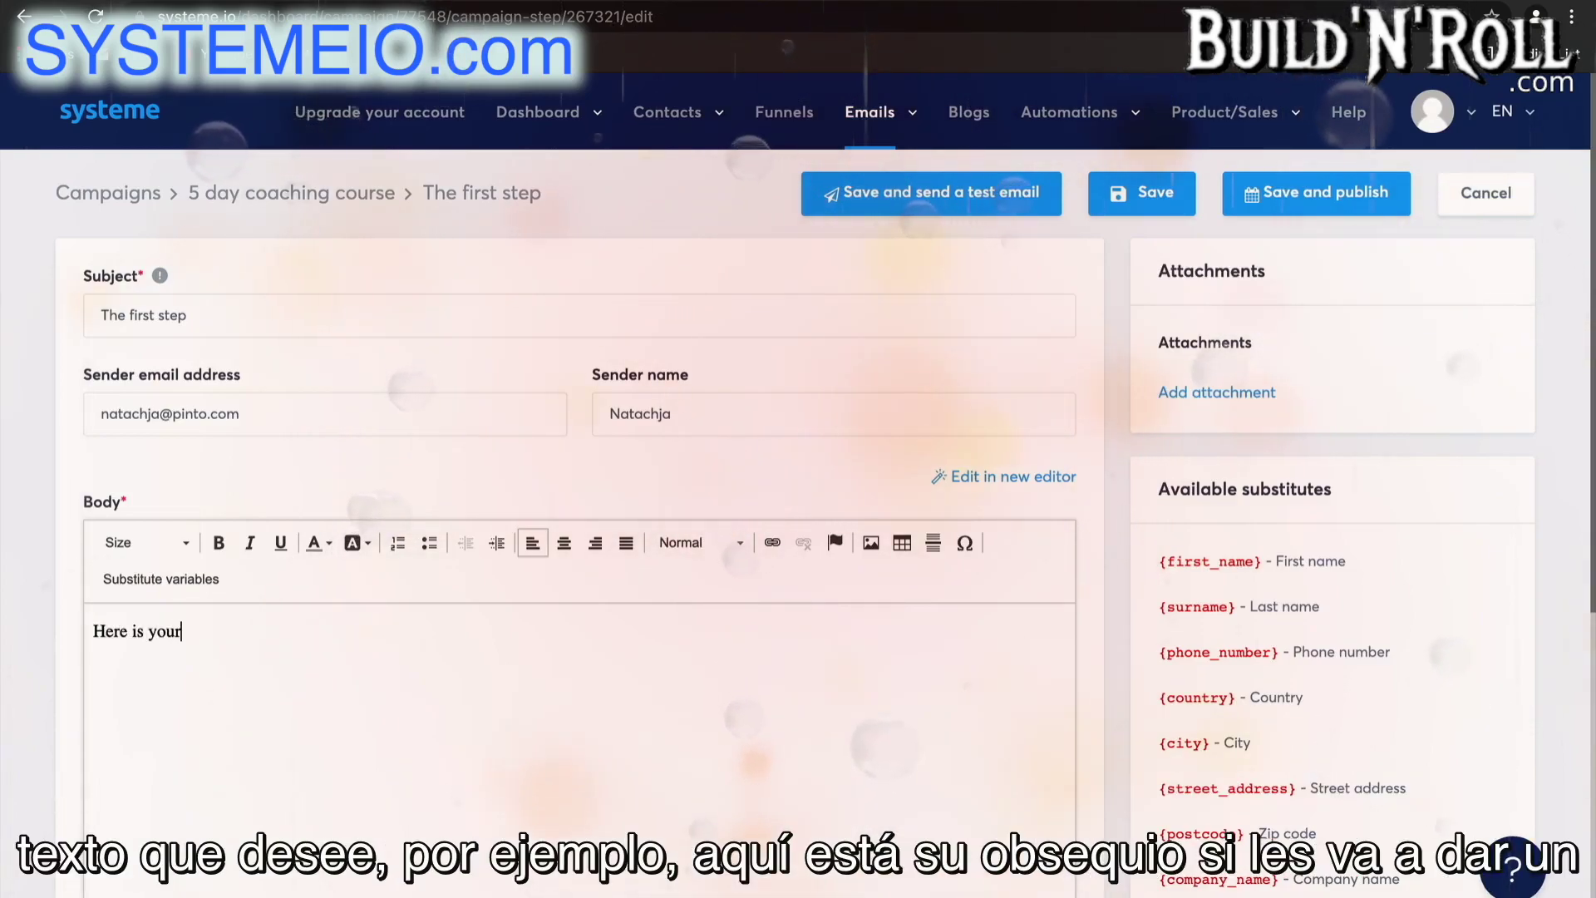
type(" freebie")
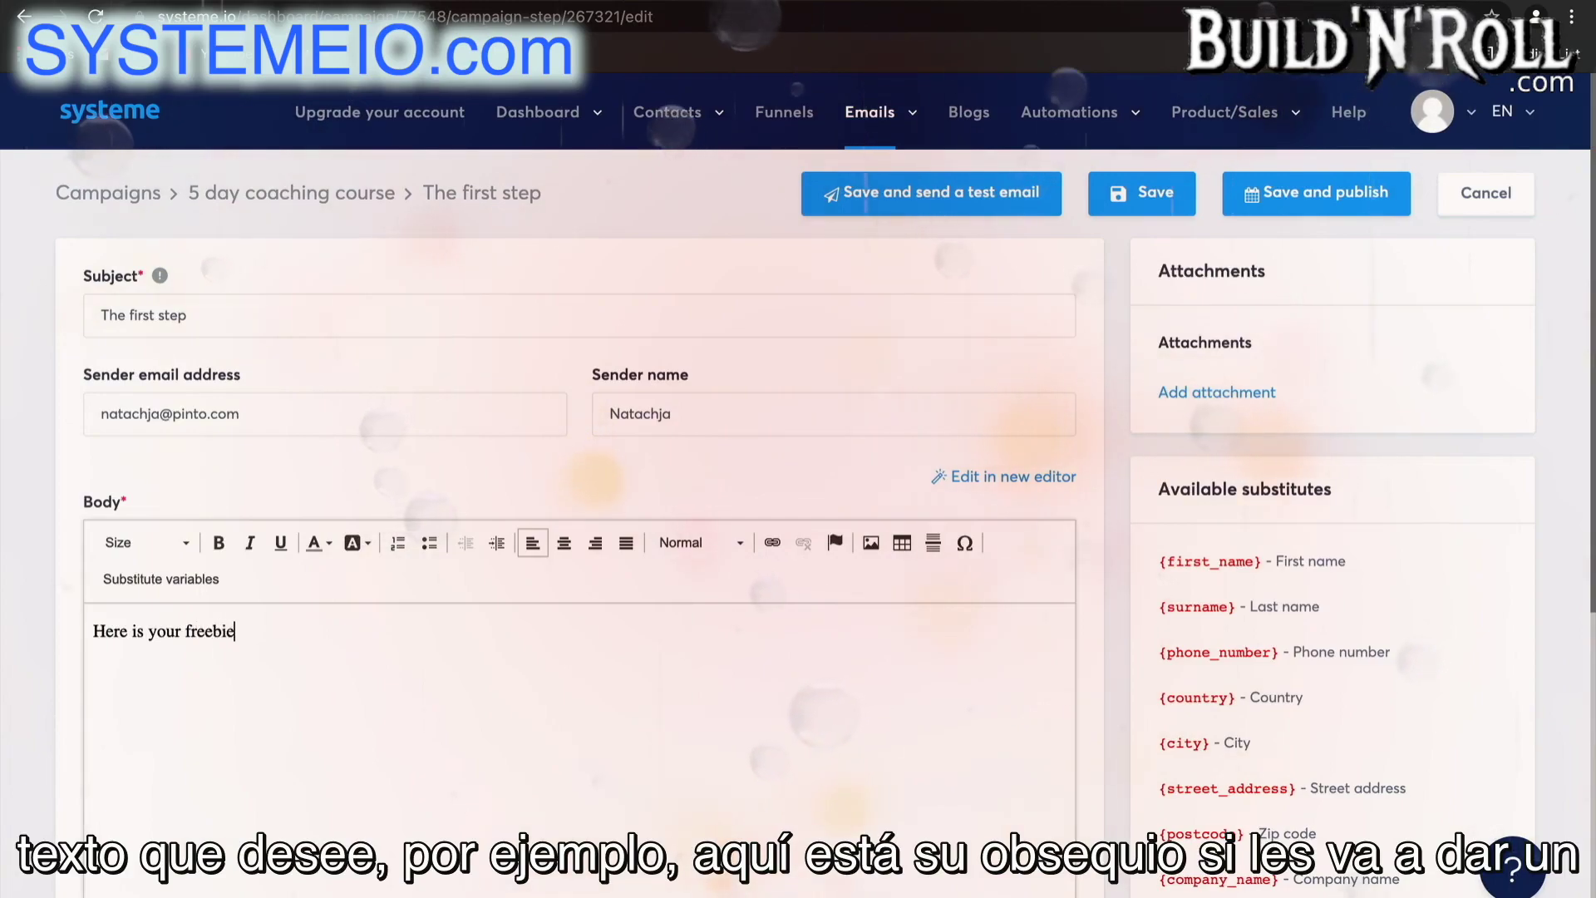
type("..")
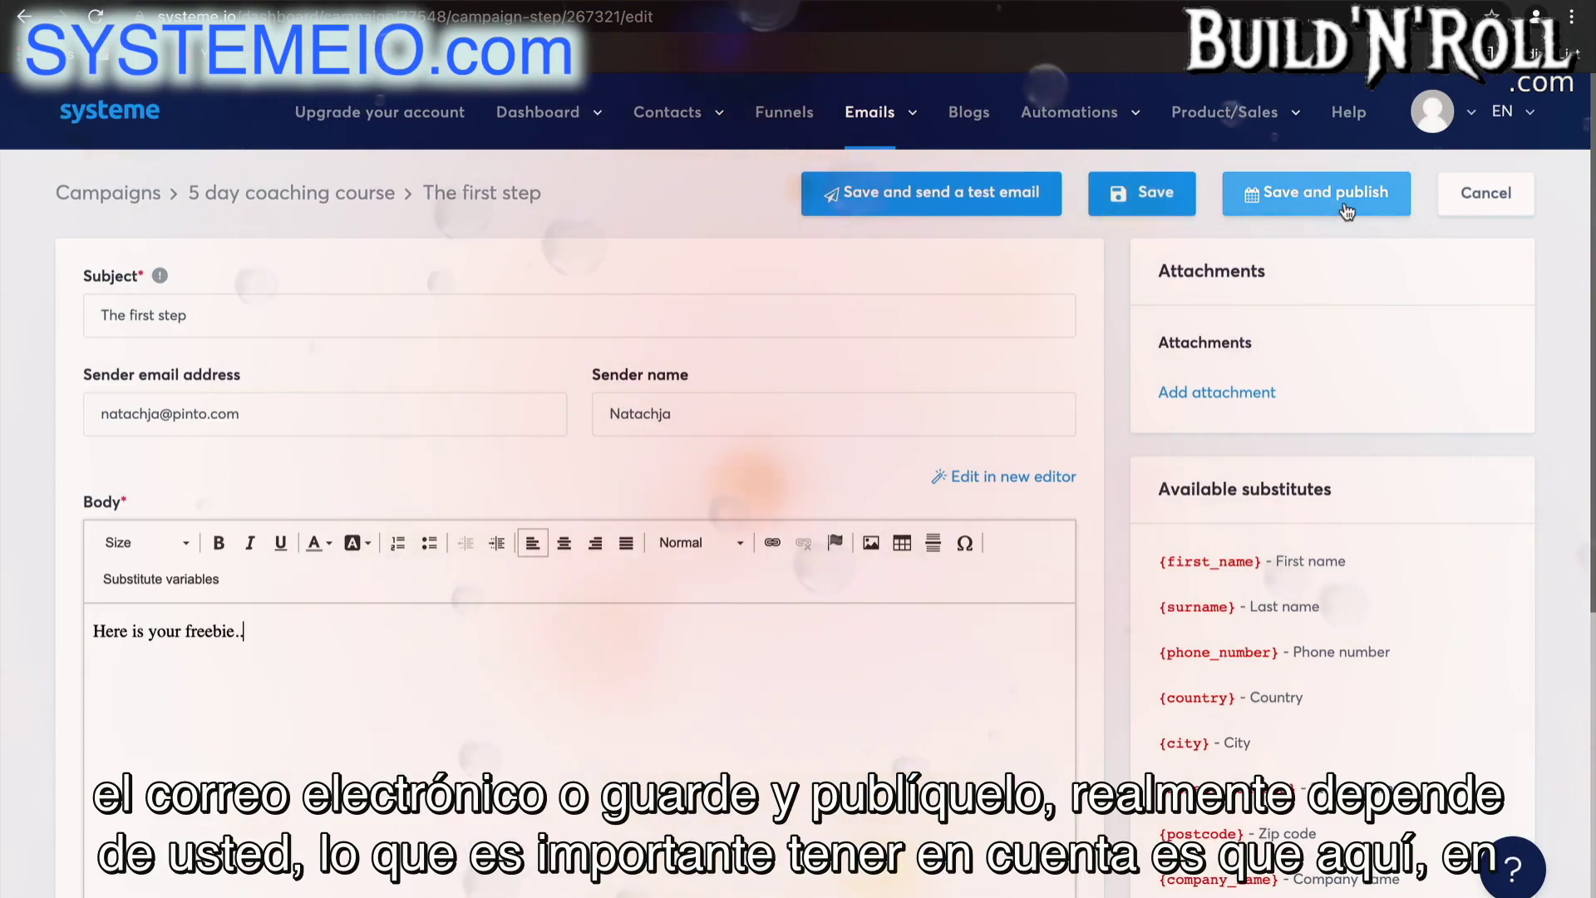
left_click(375, 411)
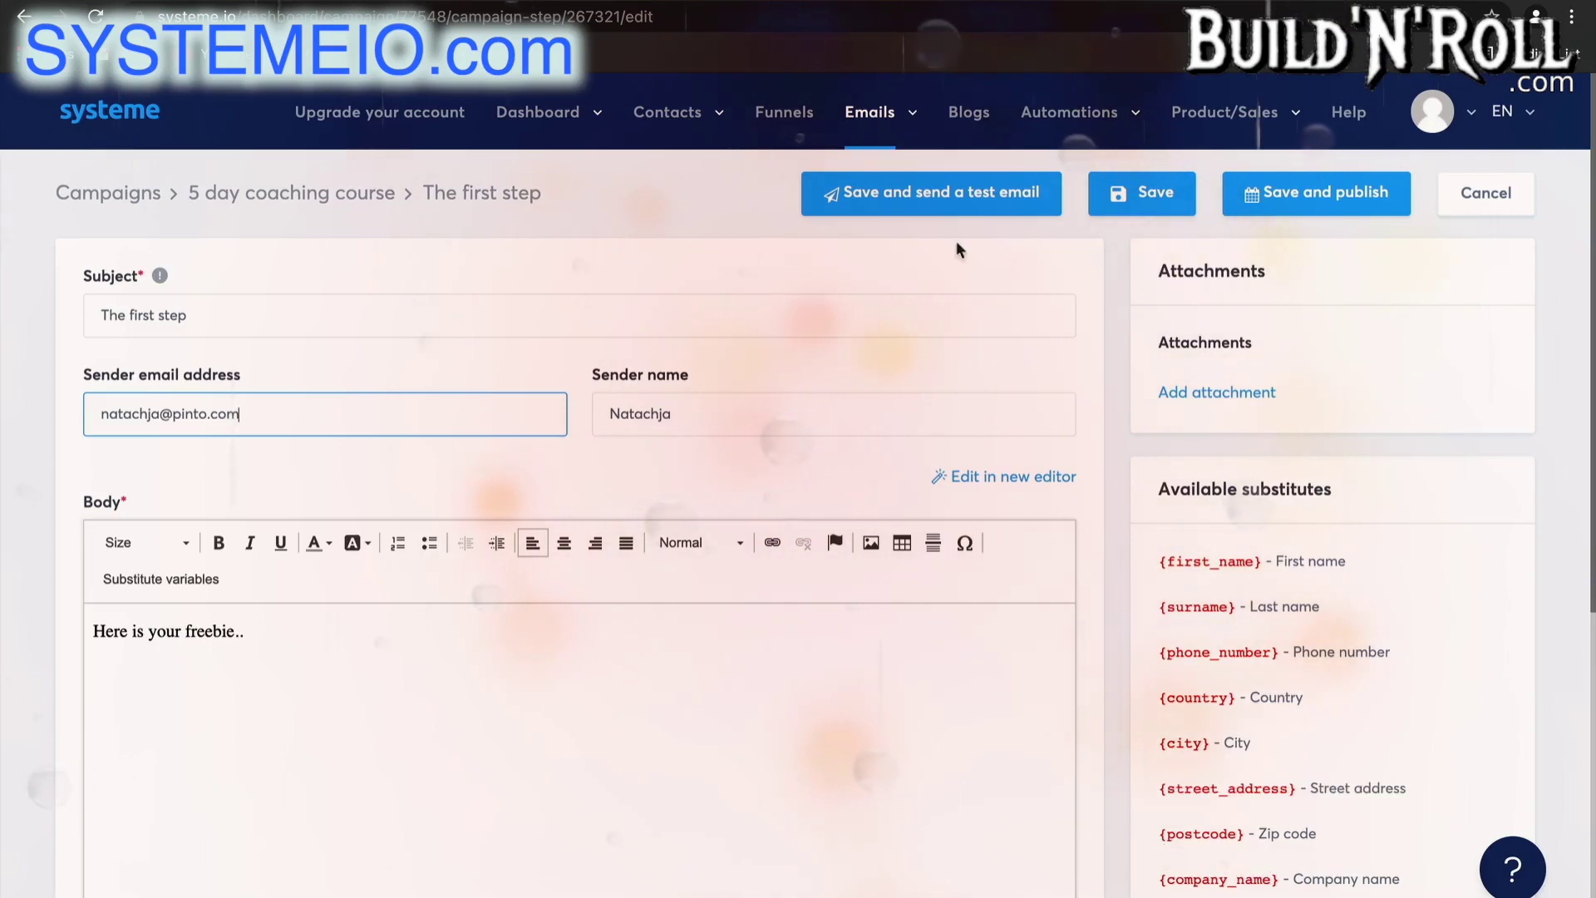
left_click(1123, 198)
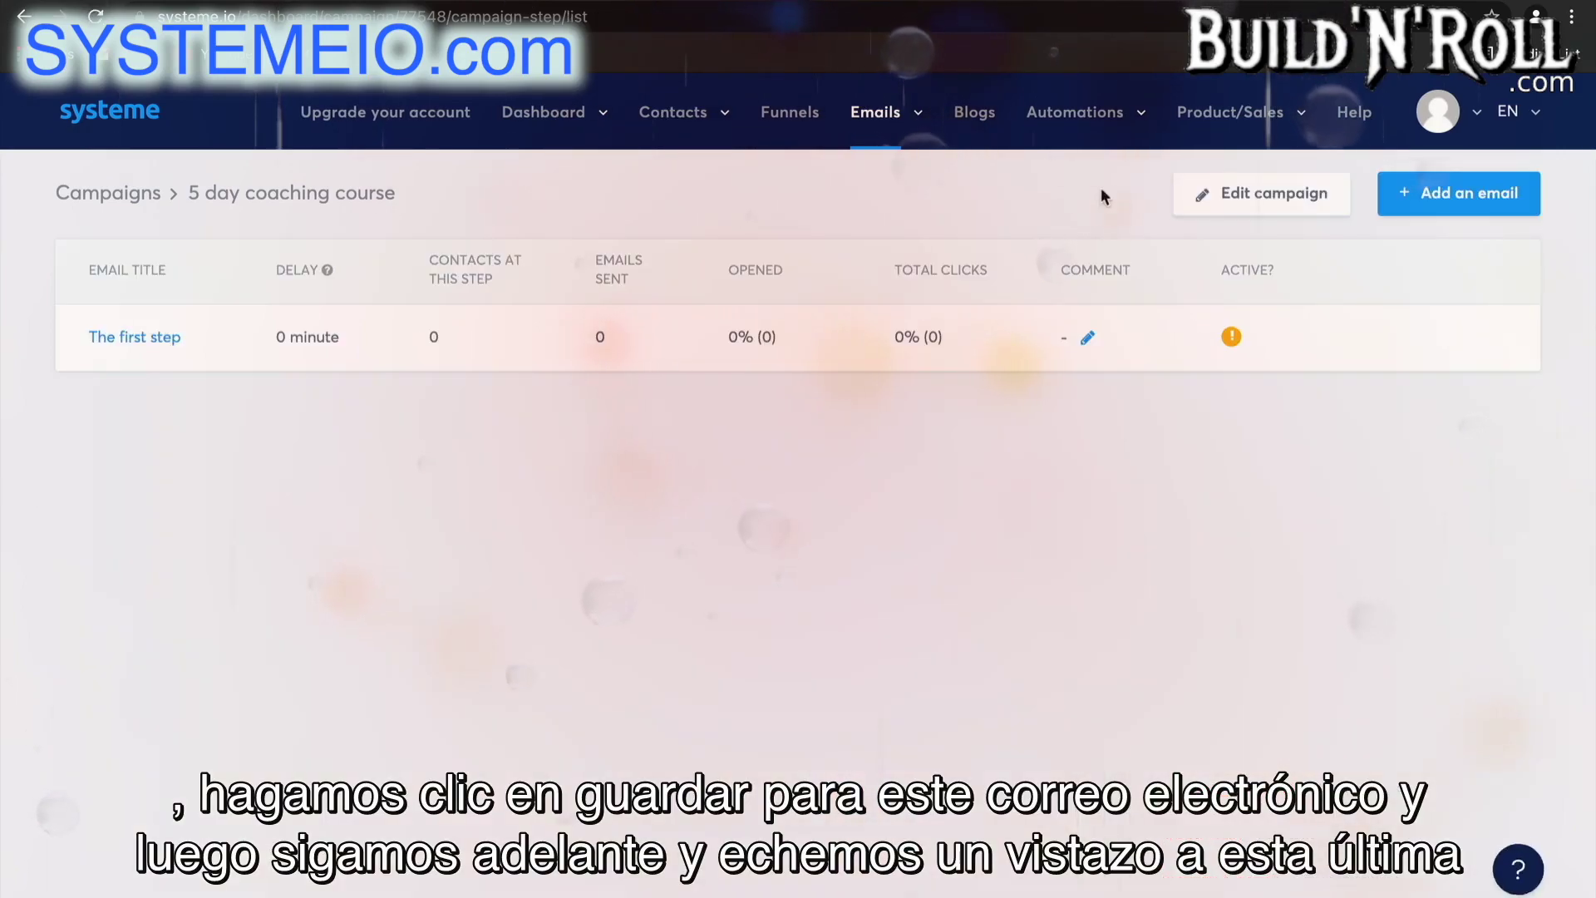
mouse_move(912, 116)
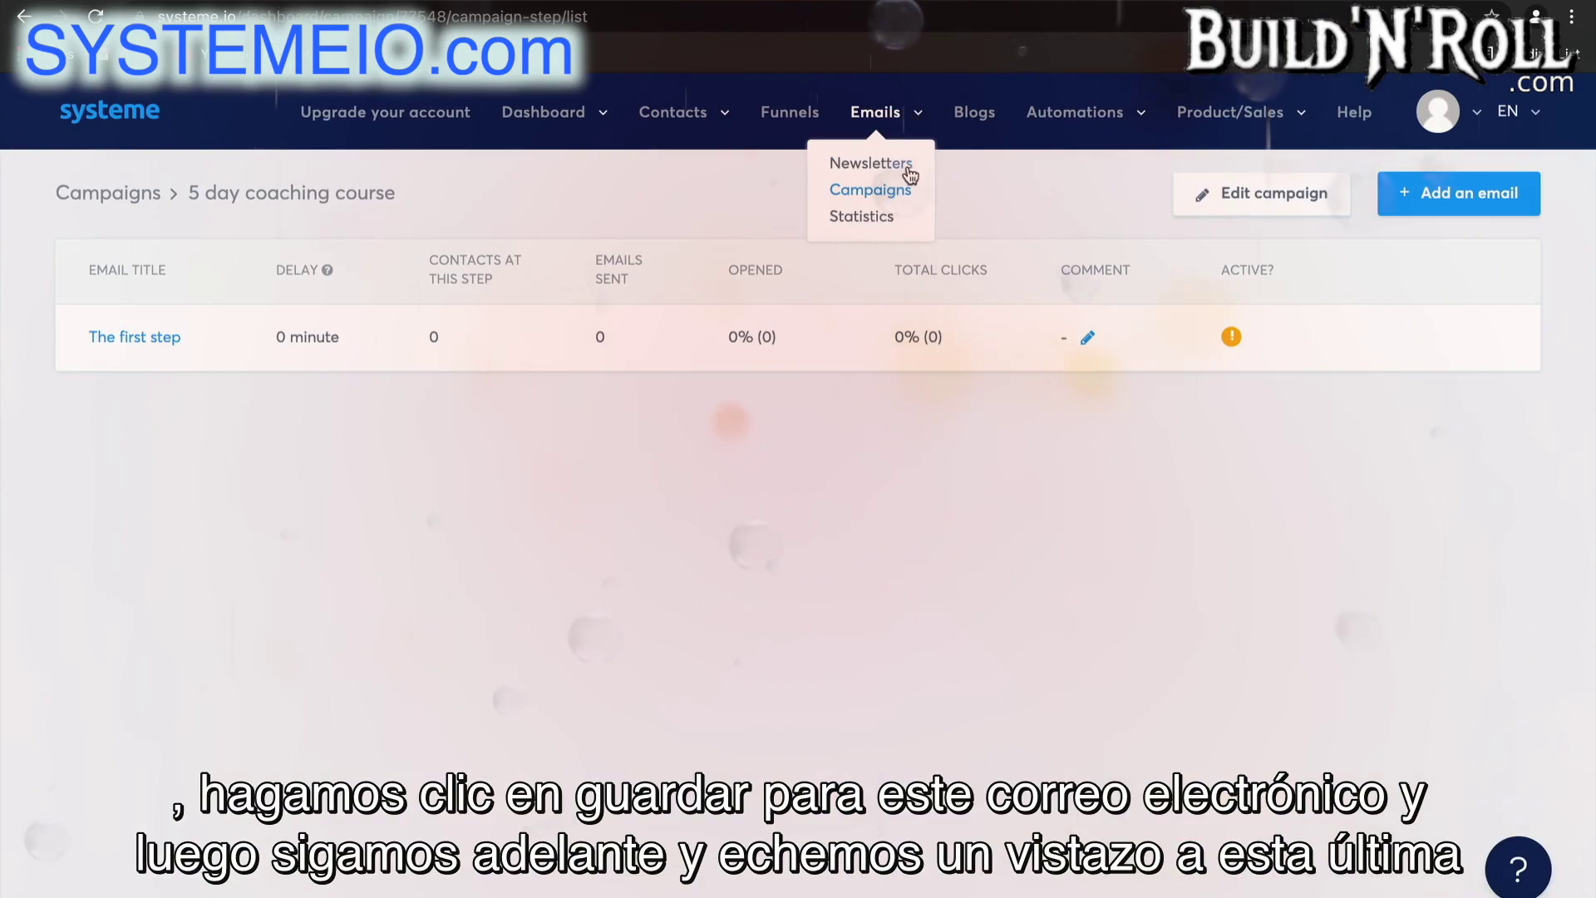
Review the Email Dashboard charts showing 0 sent and 0% open, spam and bounce rates
left_click(879, 218)
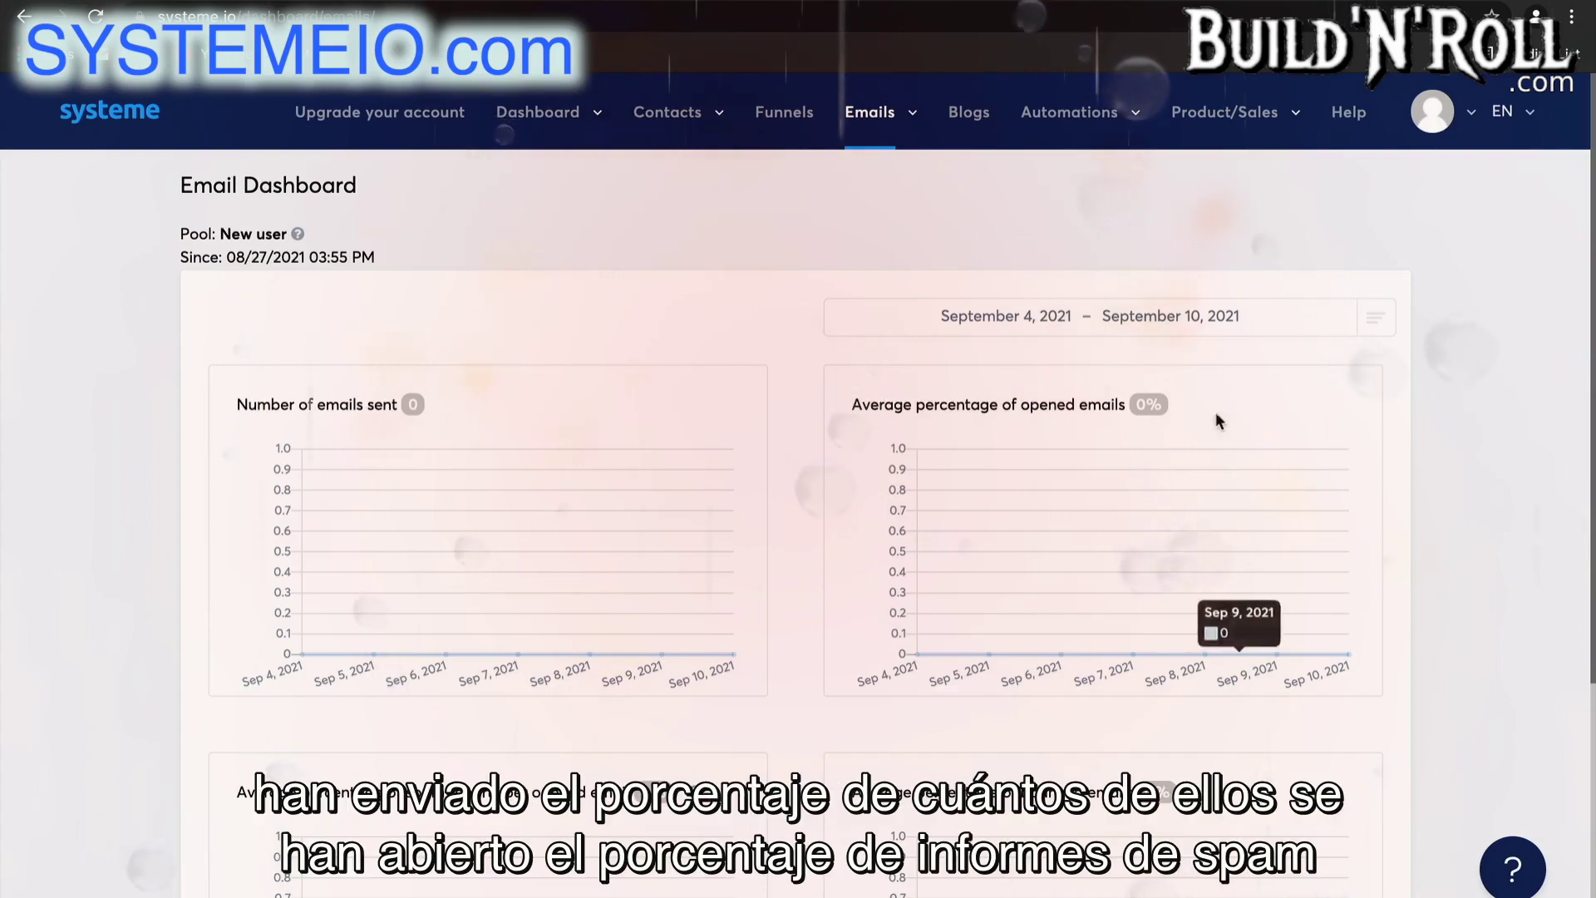
scroll(1004, 430, "down", 3)
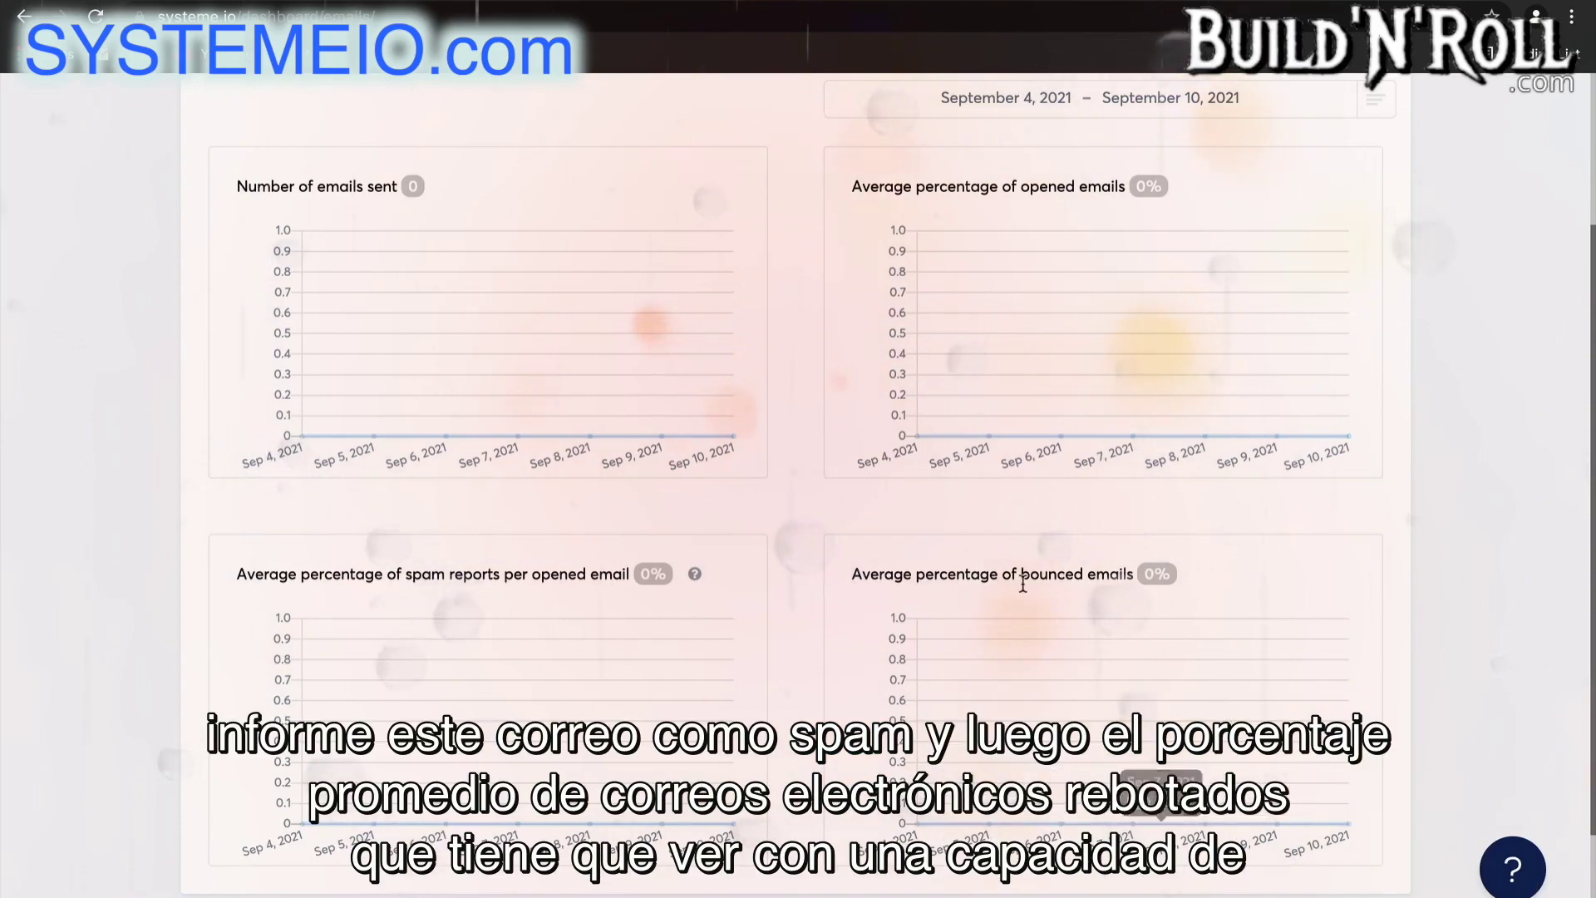
scroll(1022, 225, "up", 3)
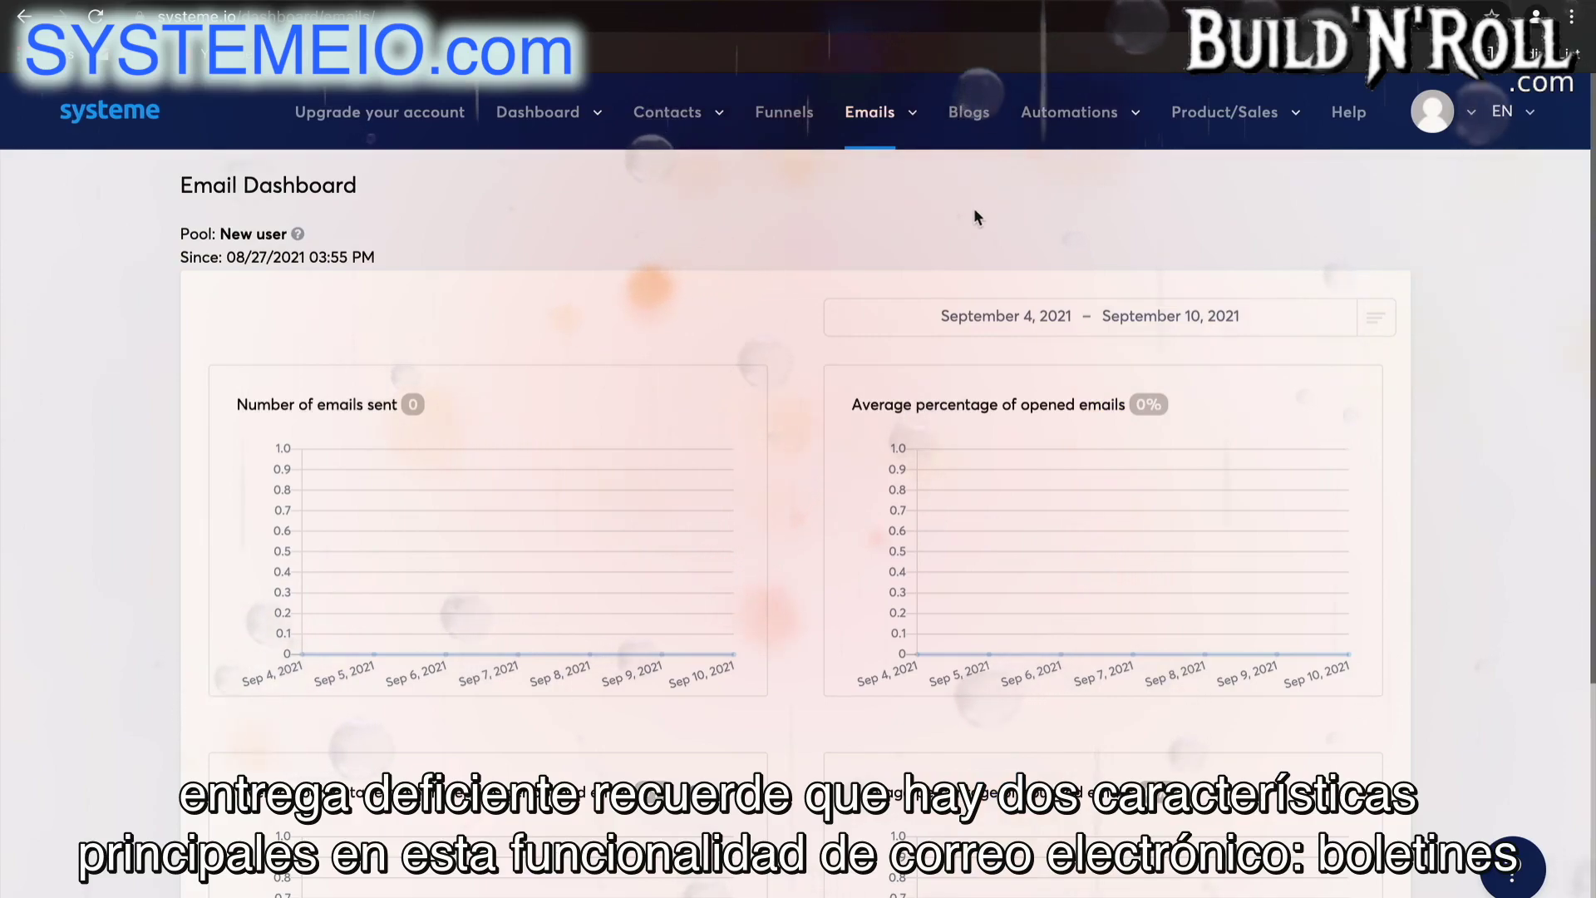
mouse_move(887, 115)
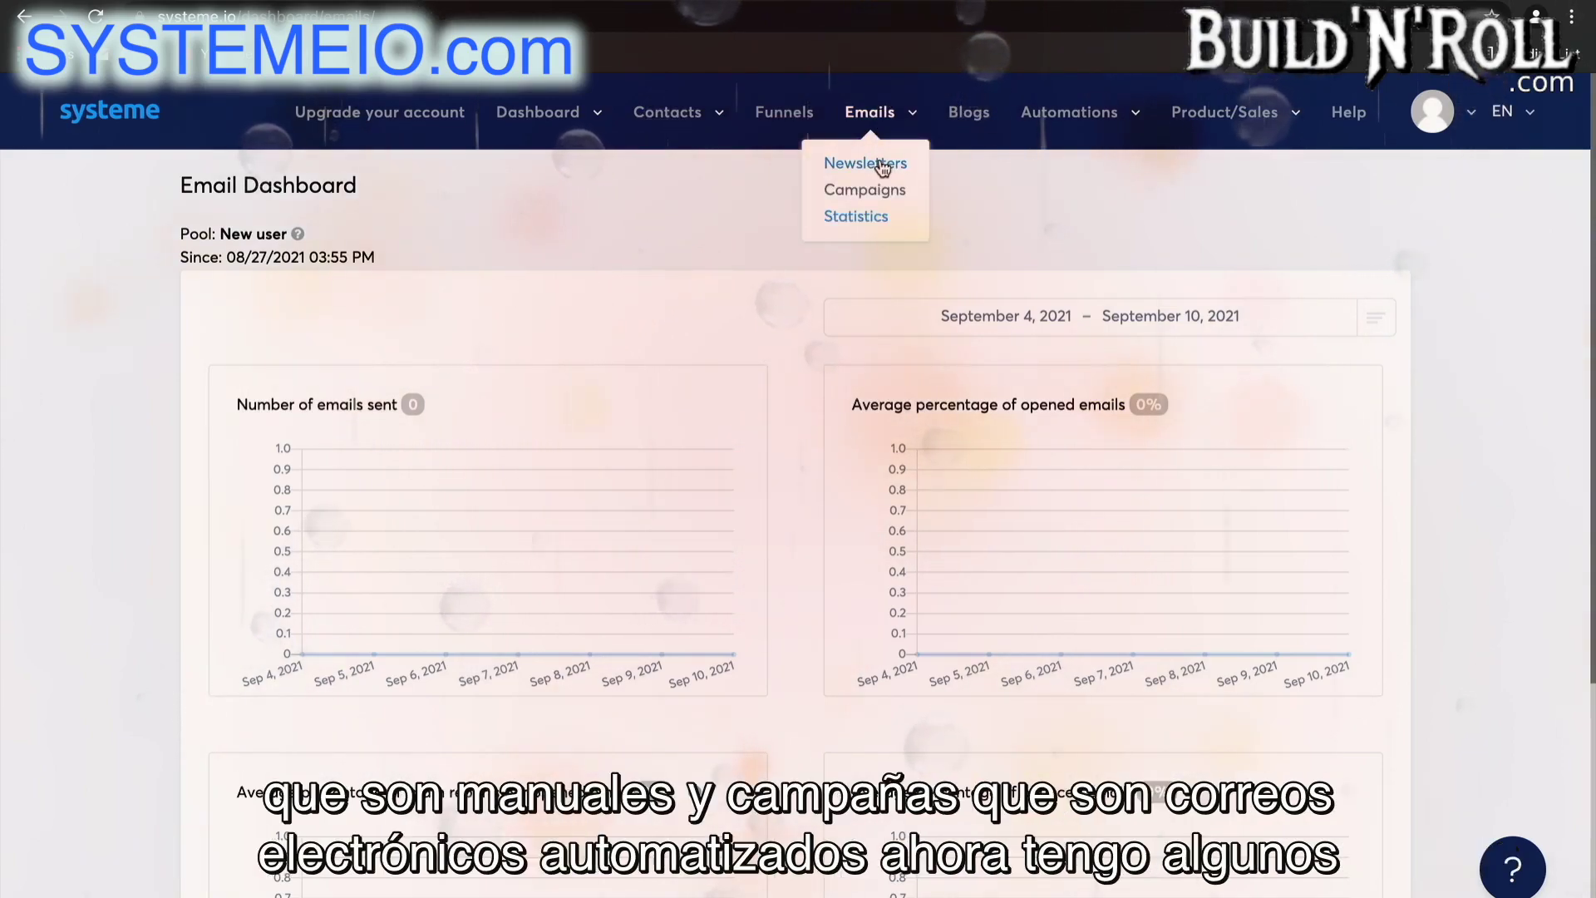
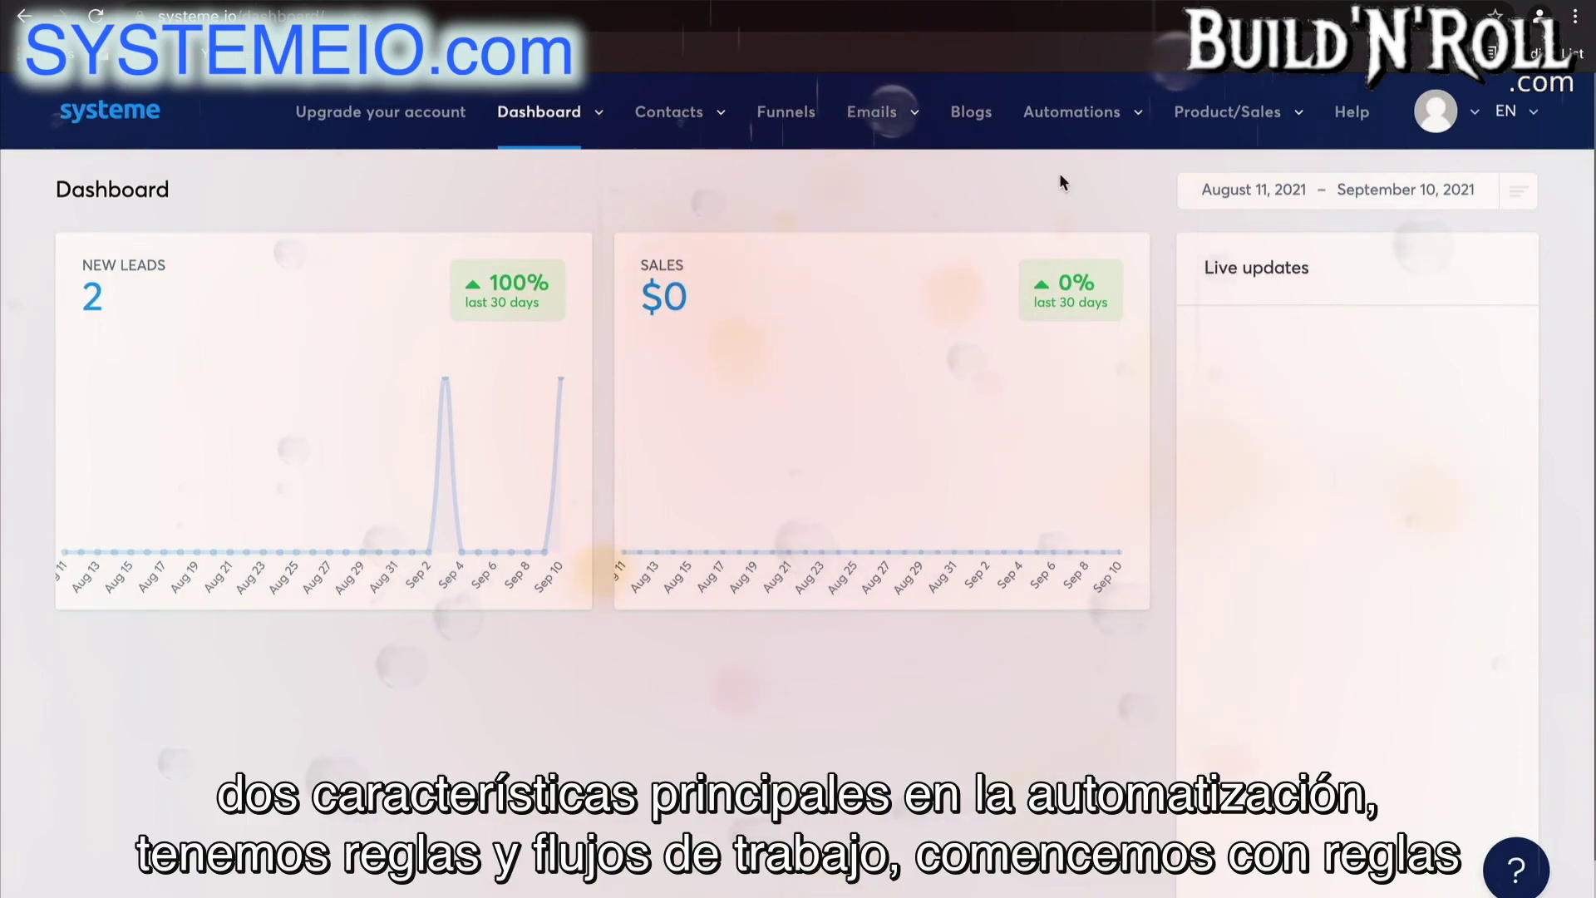
Start a new, empty rule from the Automations Rules list
left_click(1099, 124)
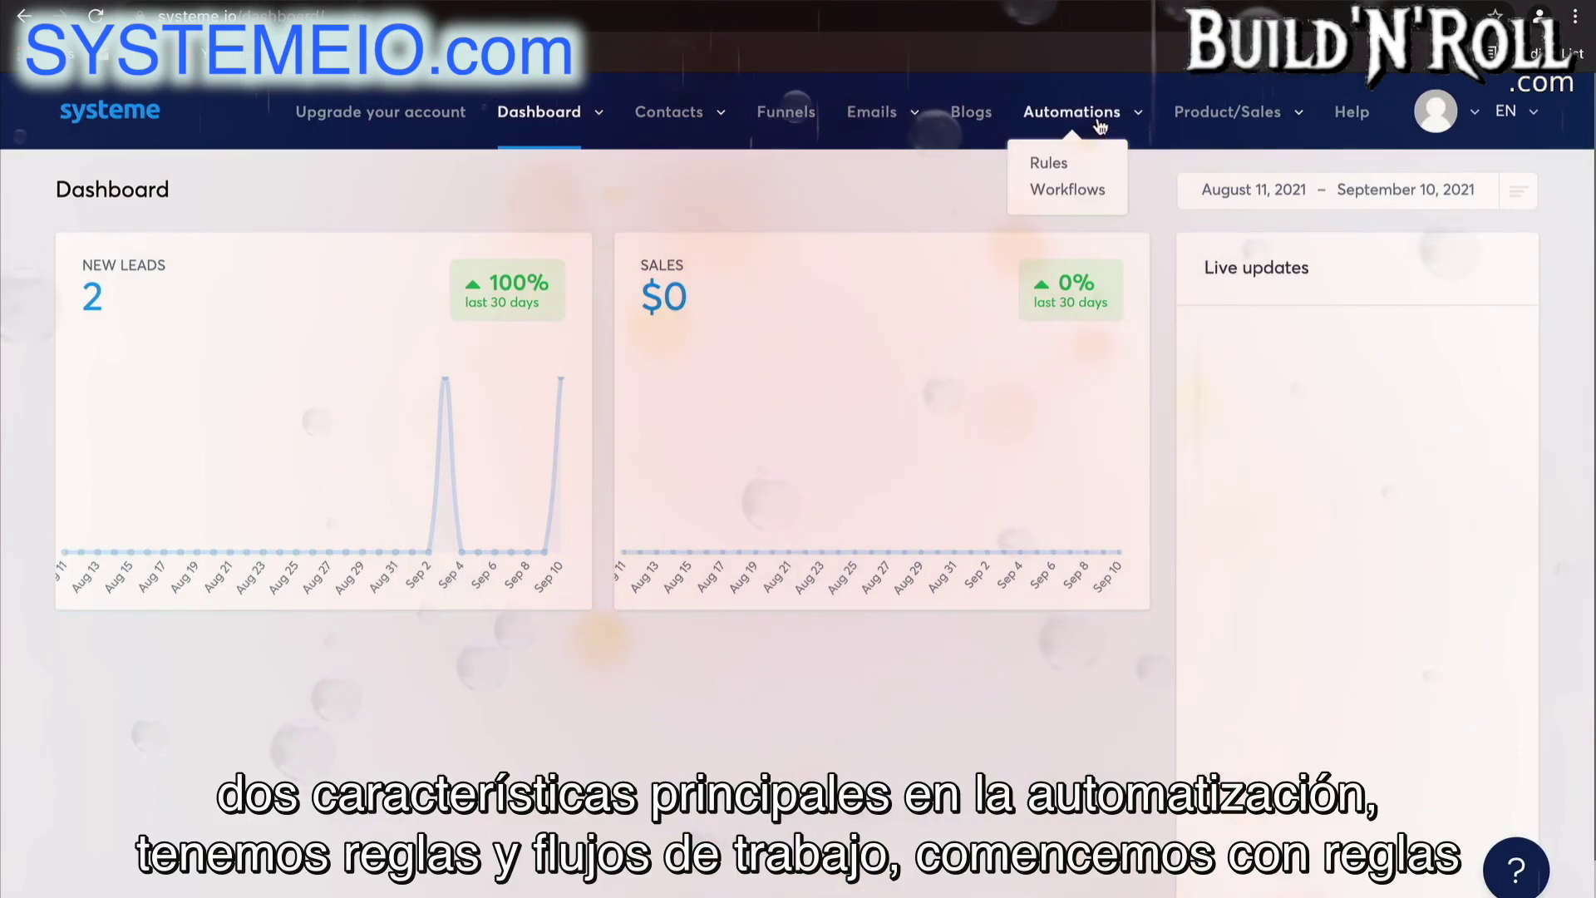
left_click(1056, 163)
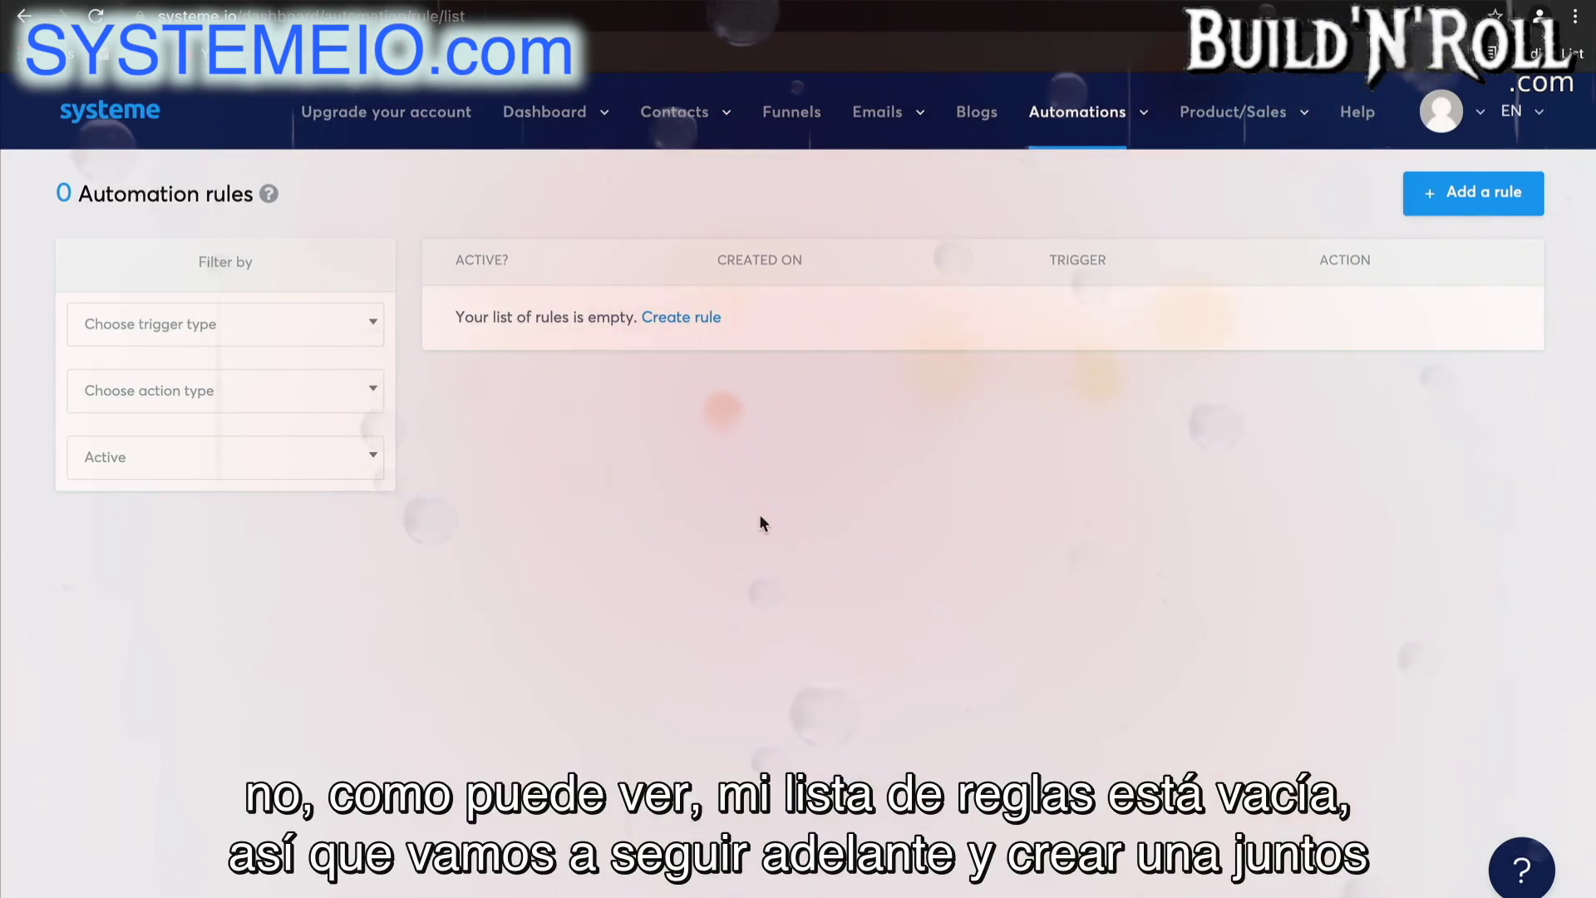
left_click(1472, 191)
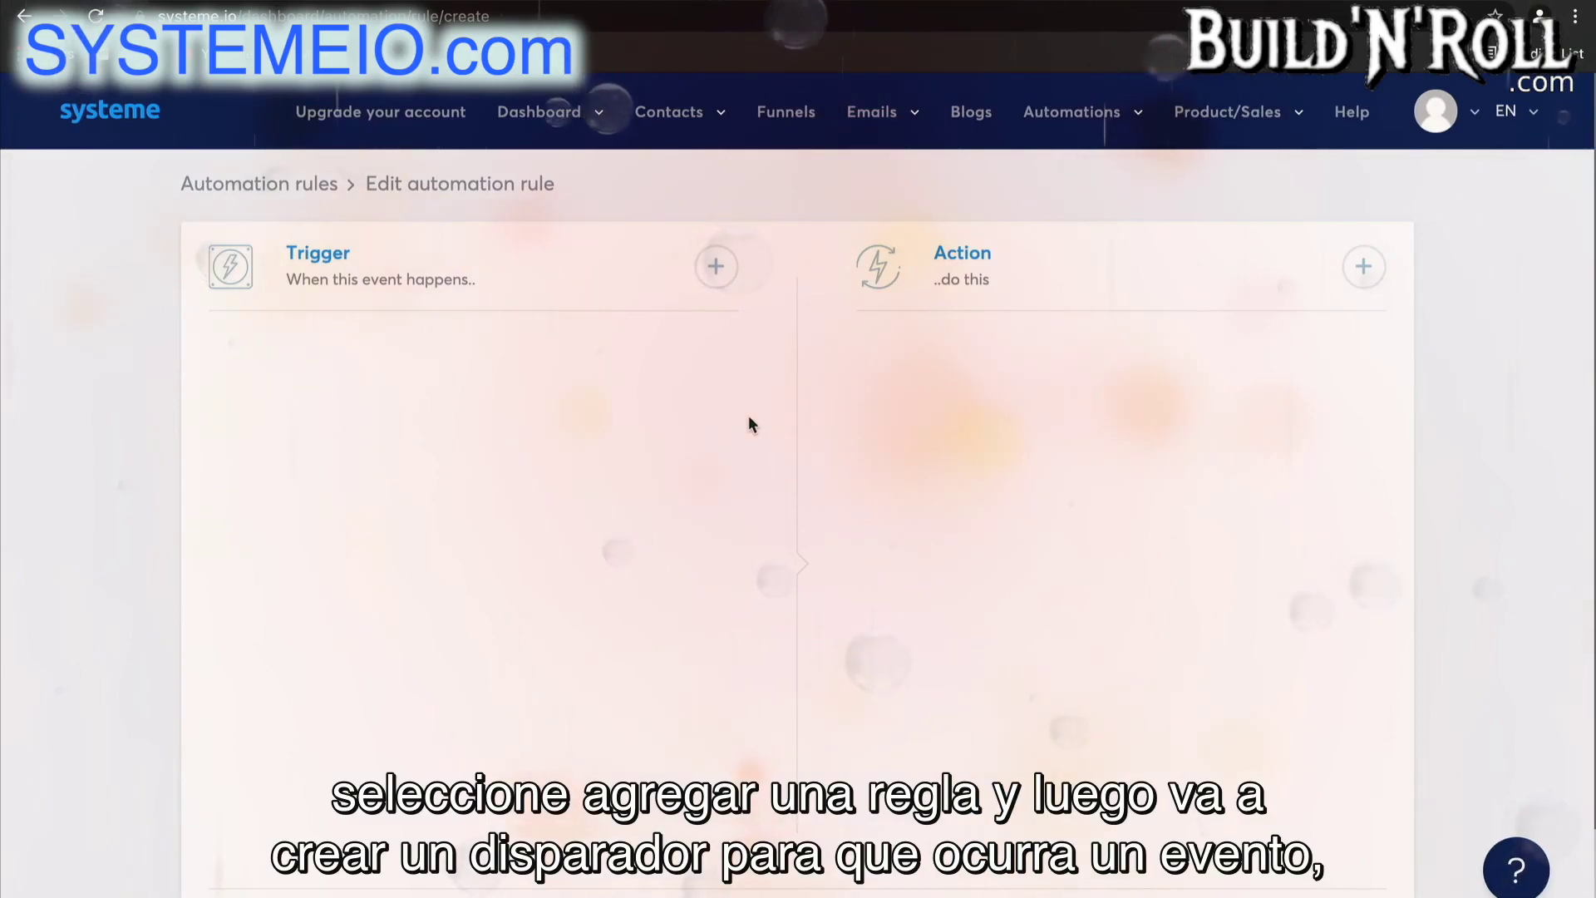
Set the rule trigger to New sale on the Sales Funnel's Order Form step
left_click(715, 266)
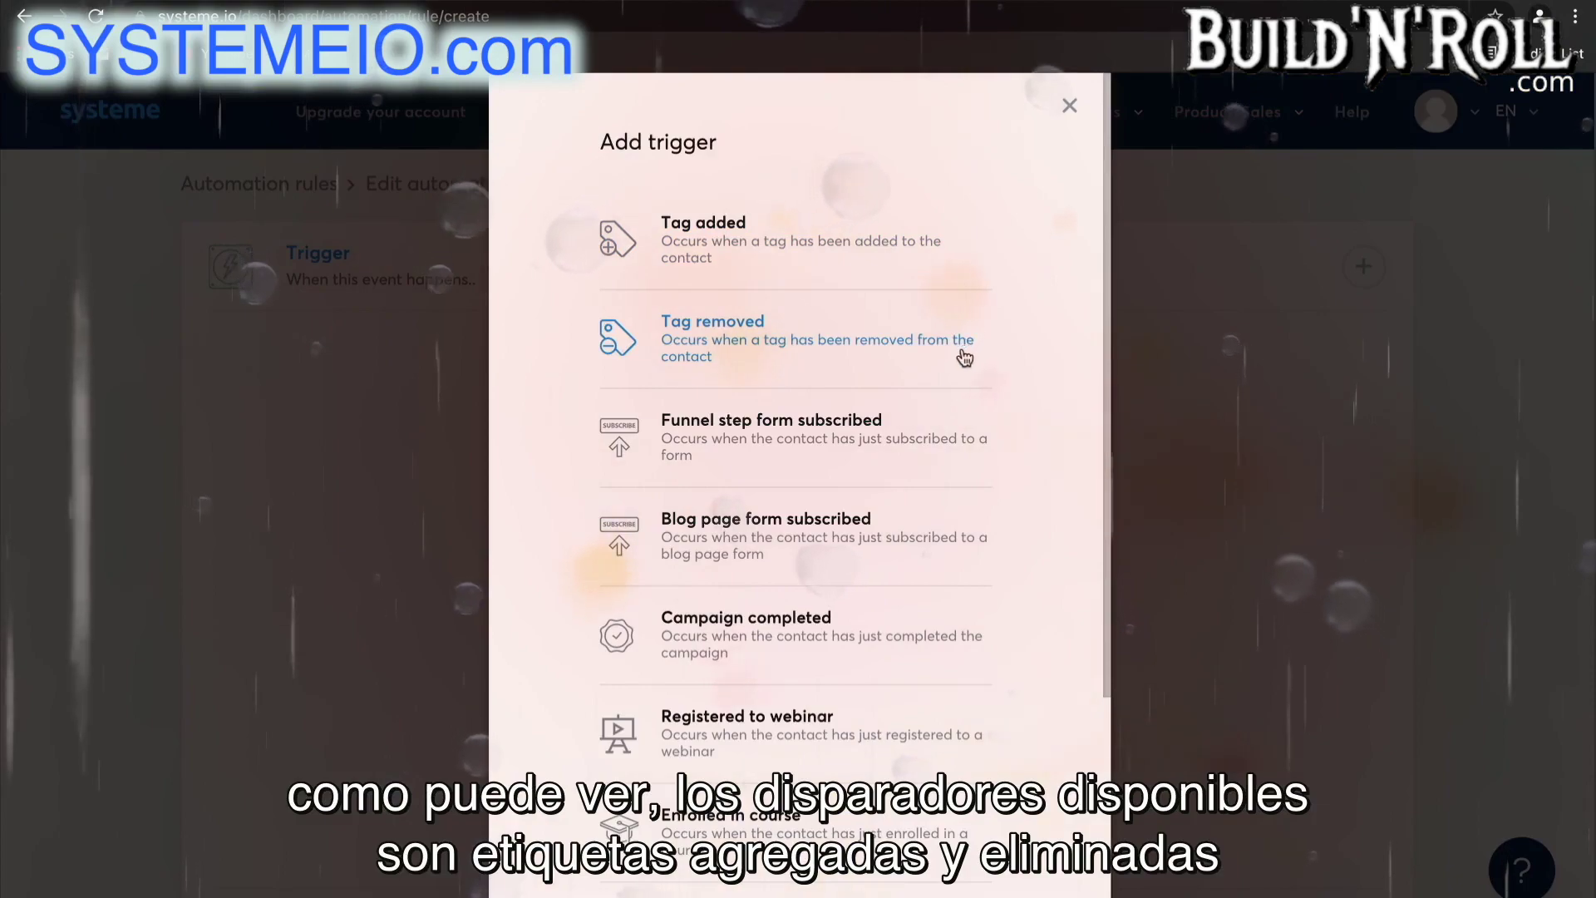
scroll(969, 333, "down", 2)
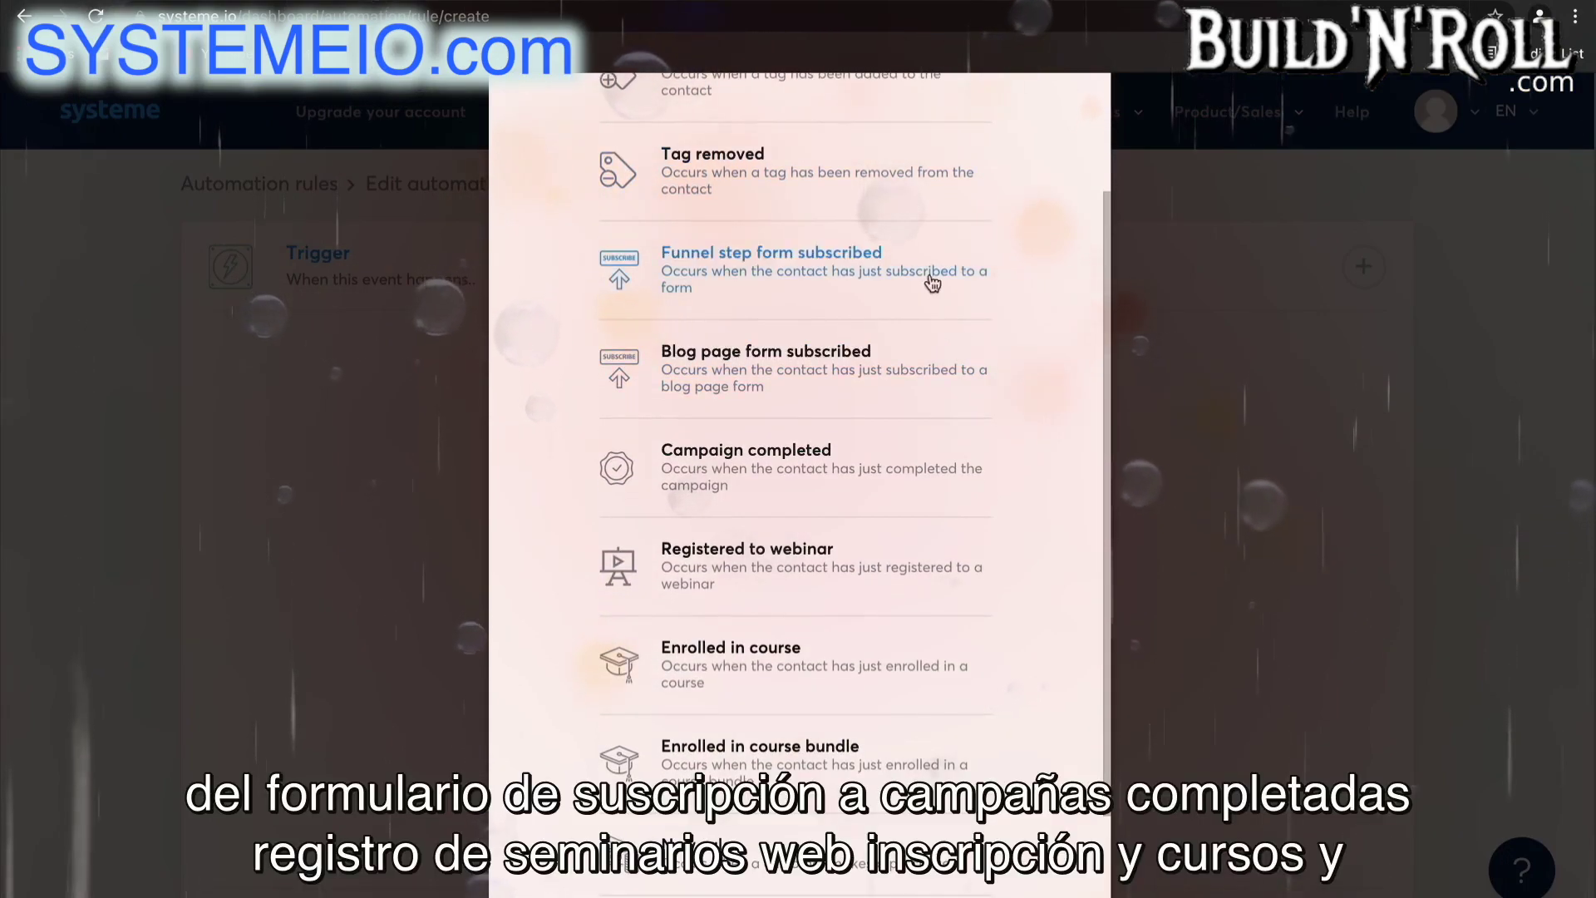
scroll(944, 463, "down", 2)
scroll(944, 467, "down", 1)
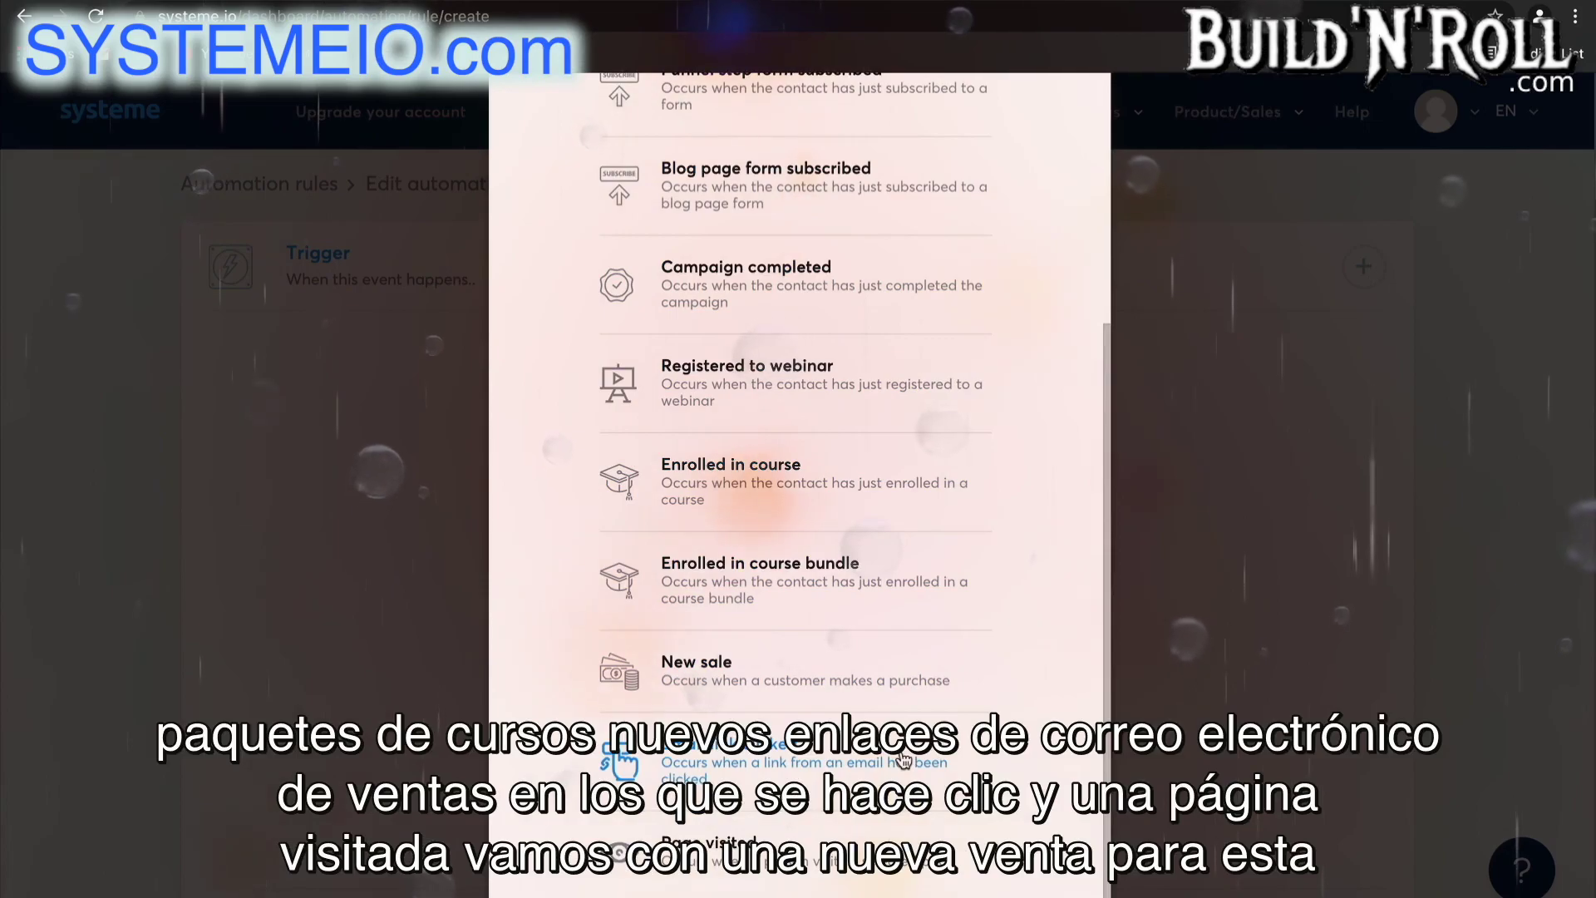
left_click(904, 689)
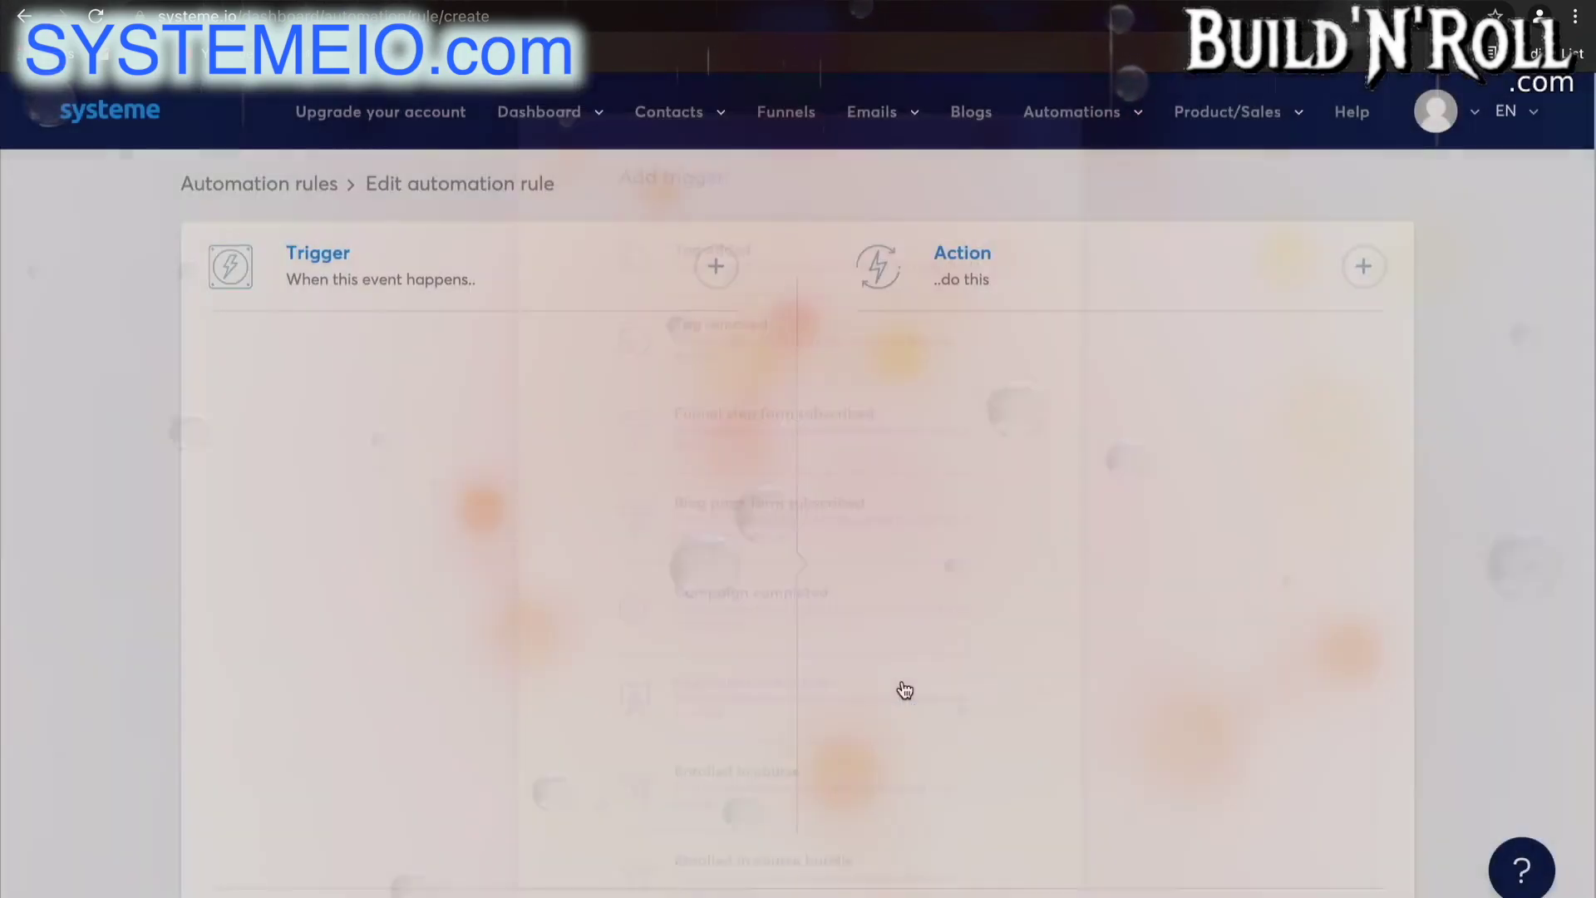
left_click(592, 465)
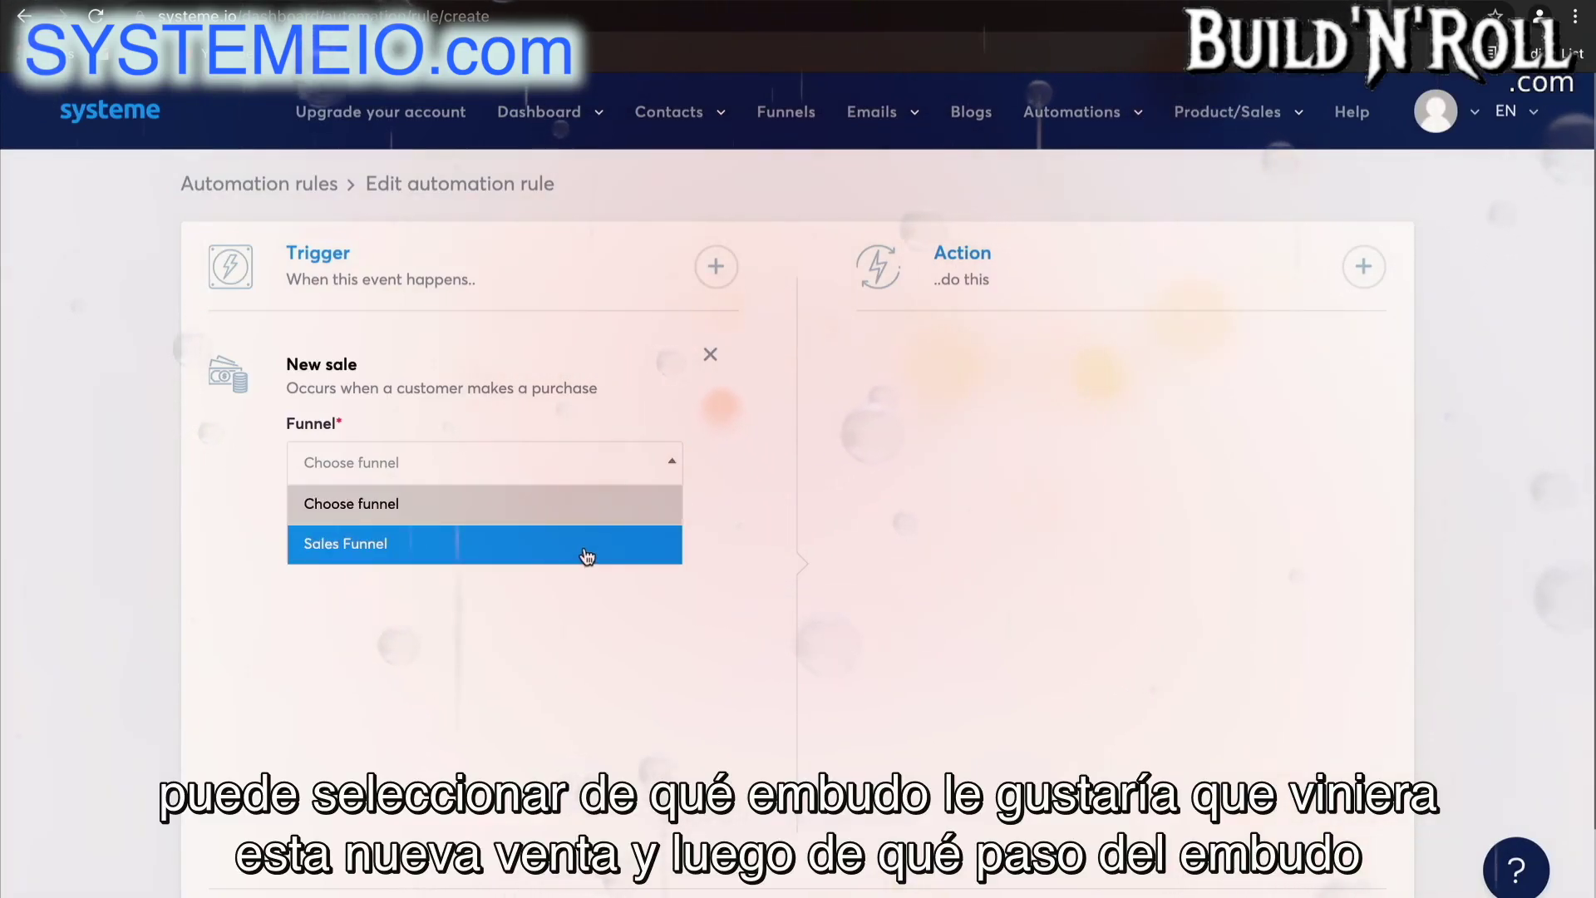
left_click(587, 556)
left_click(550, 568)
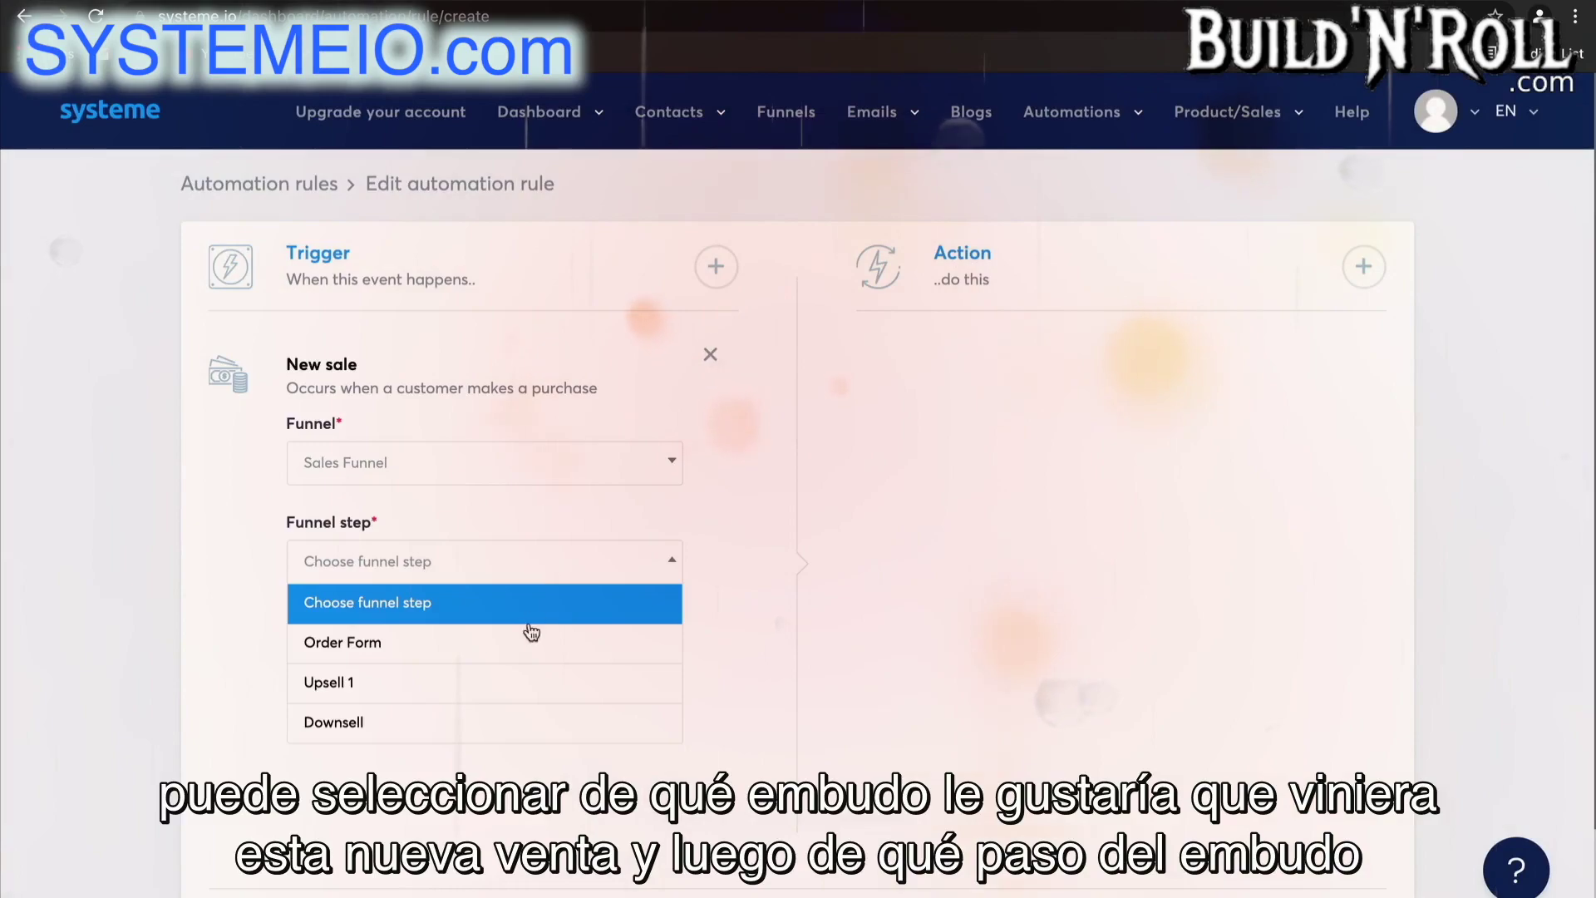
left_click(529, 640)
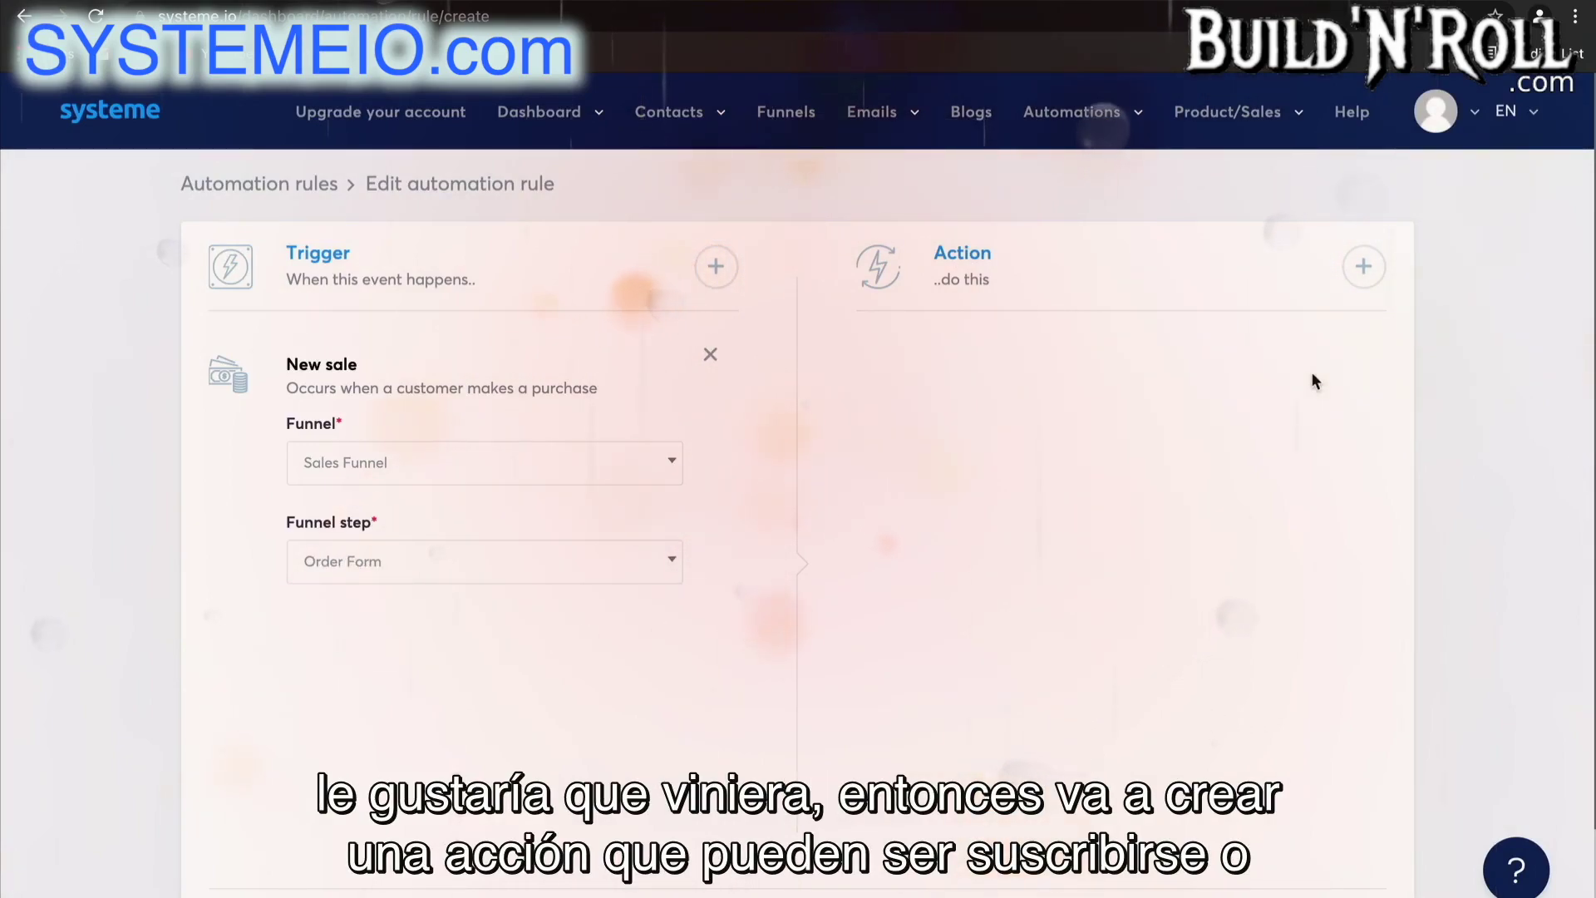
left_click(1364, 267)
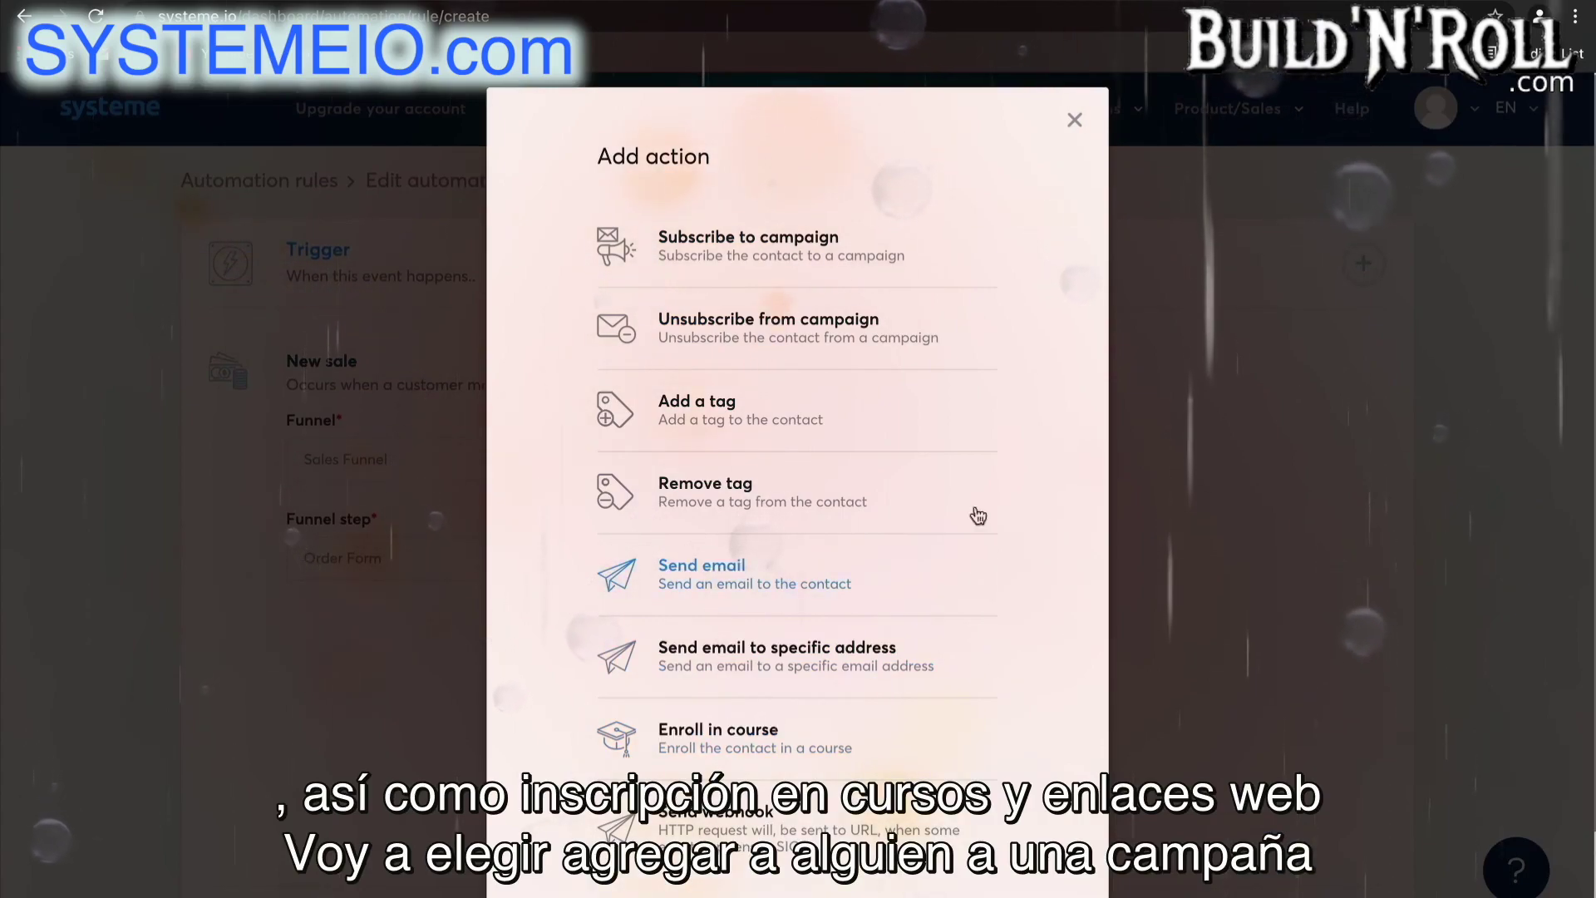
Make the first action subscribe contacts to the 5 day coaching course campaign
left_click(911, 281)
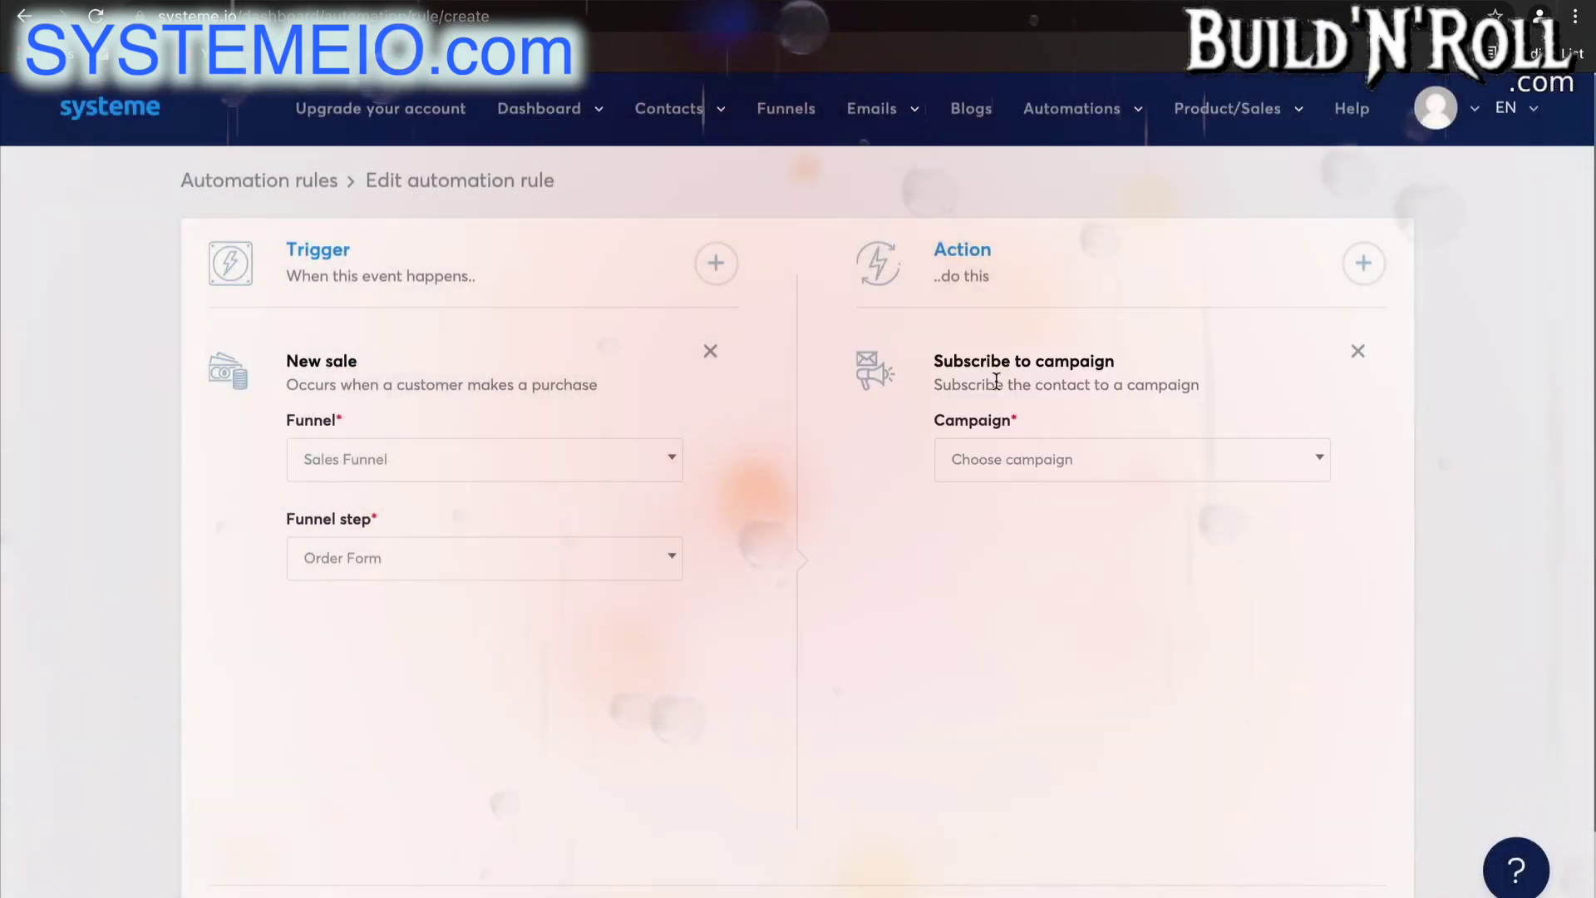
left_click(1004, 457)
left_click(1027, 544)
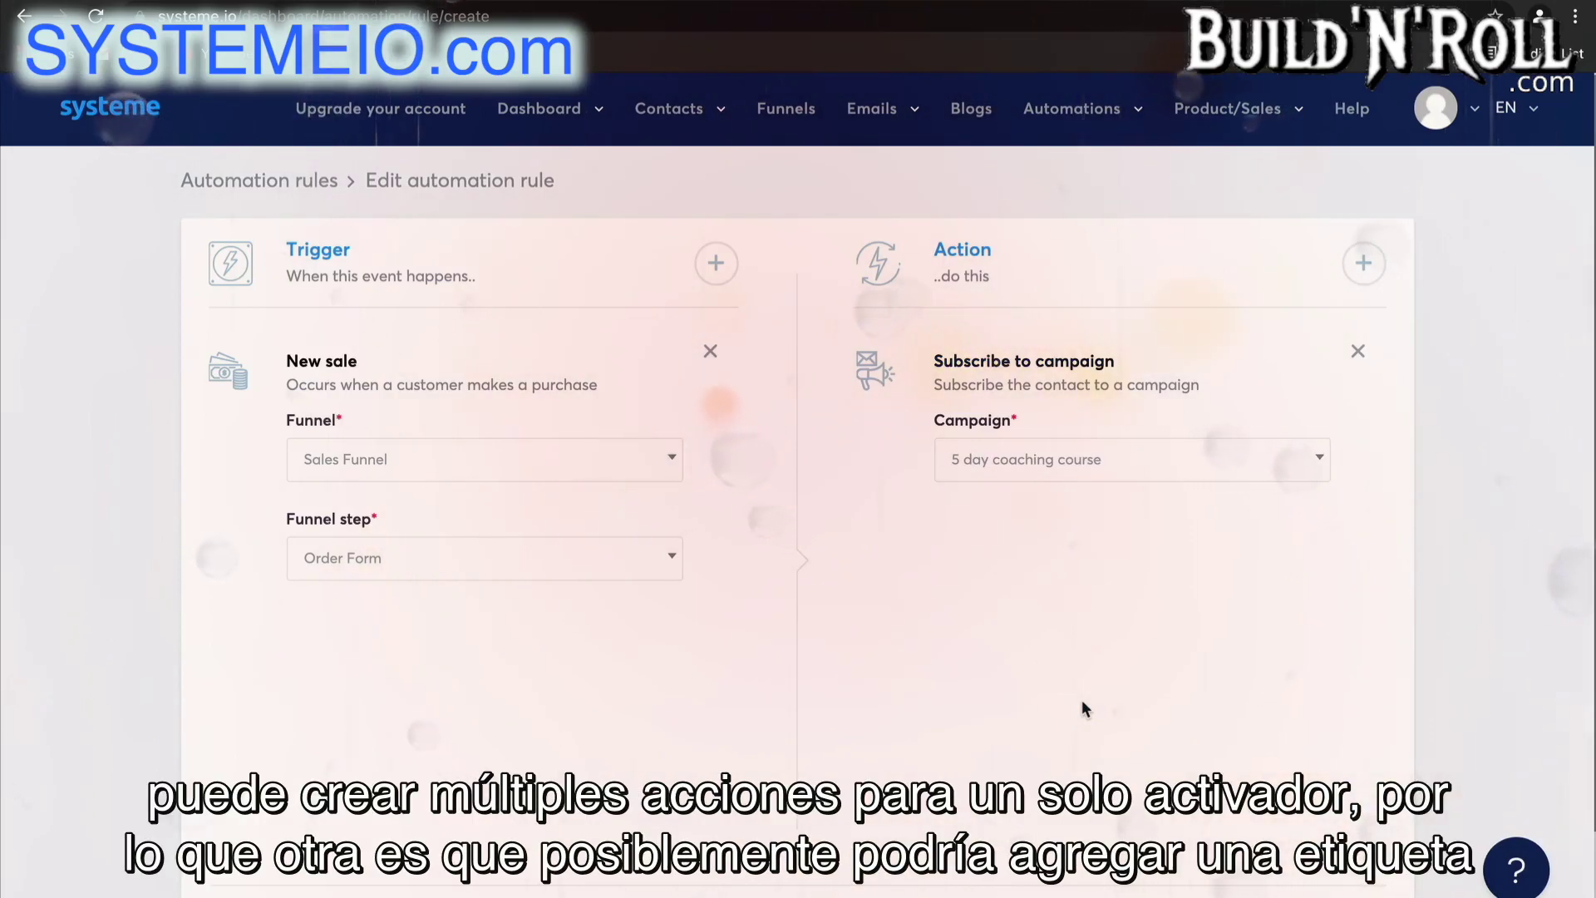
Add actions applying the Blog - leads tag and sending email to a specific address
left_click(1370, 269)
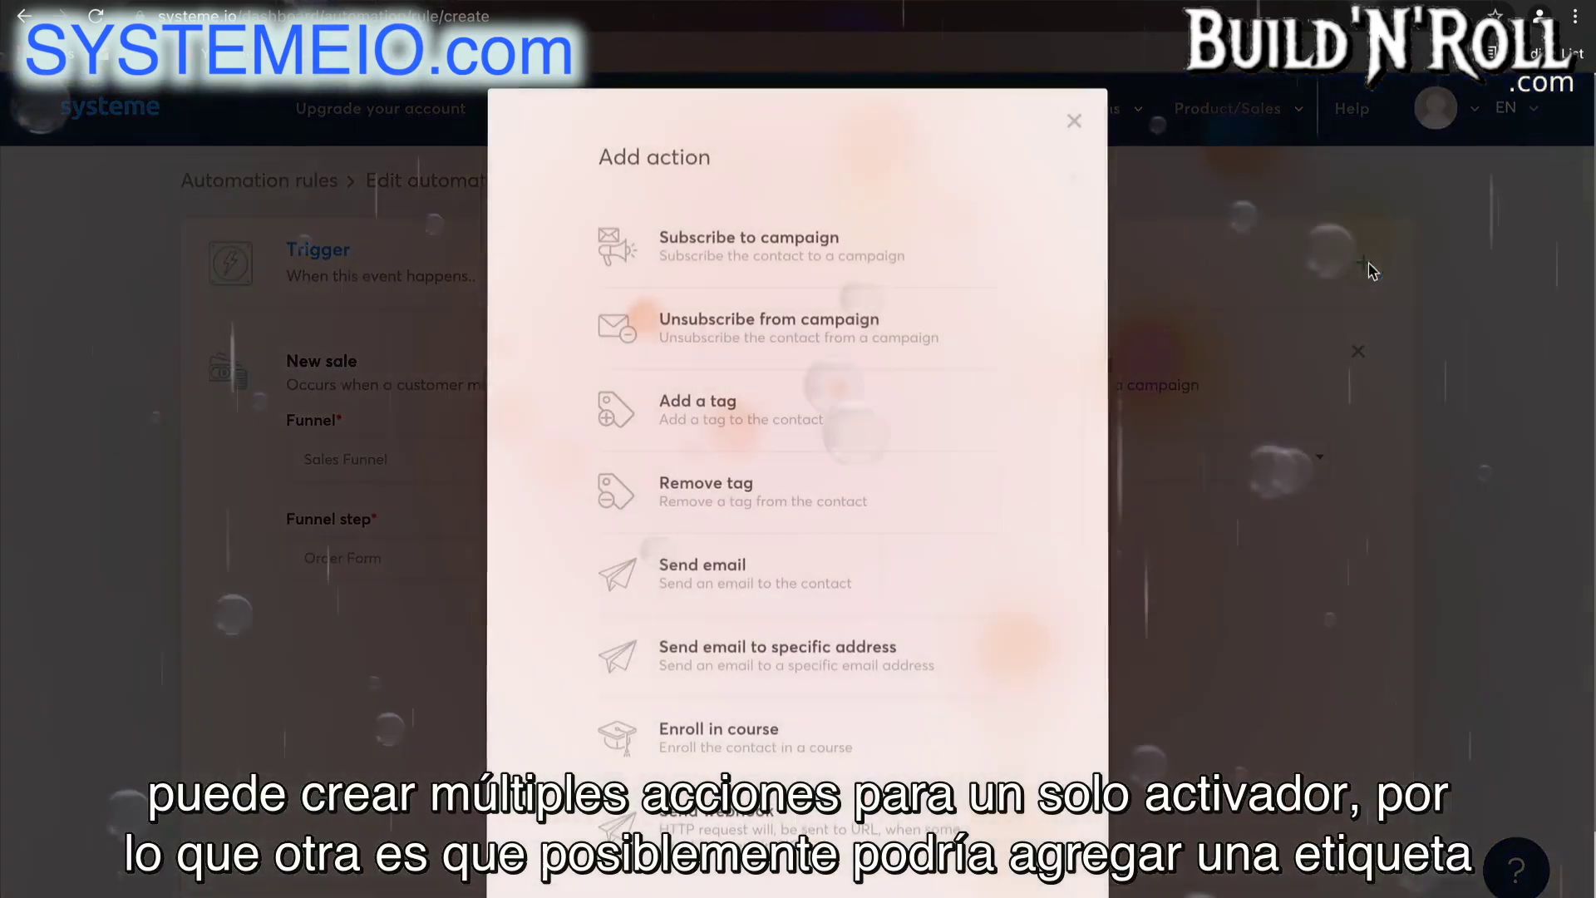
left_click(848, 427)
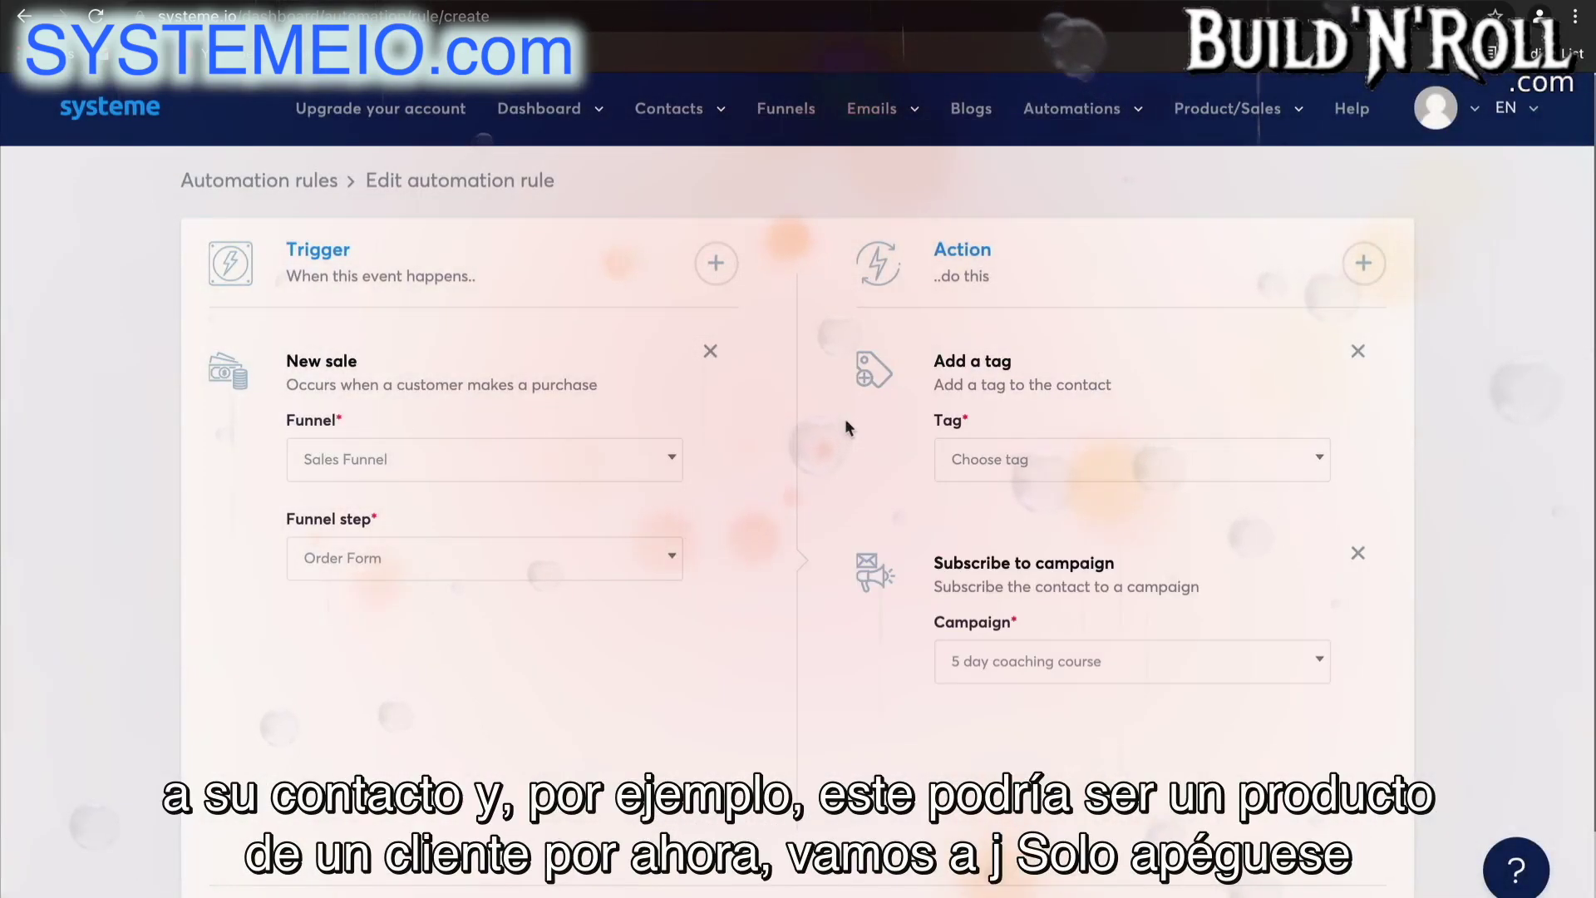
left_click(1004, 474)
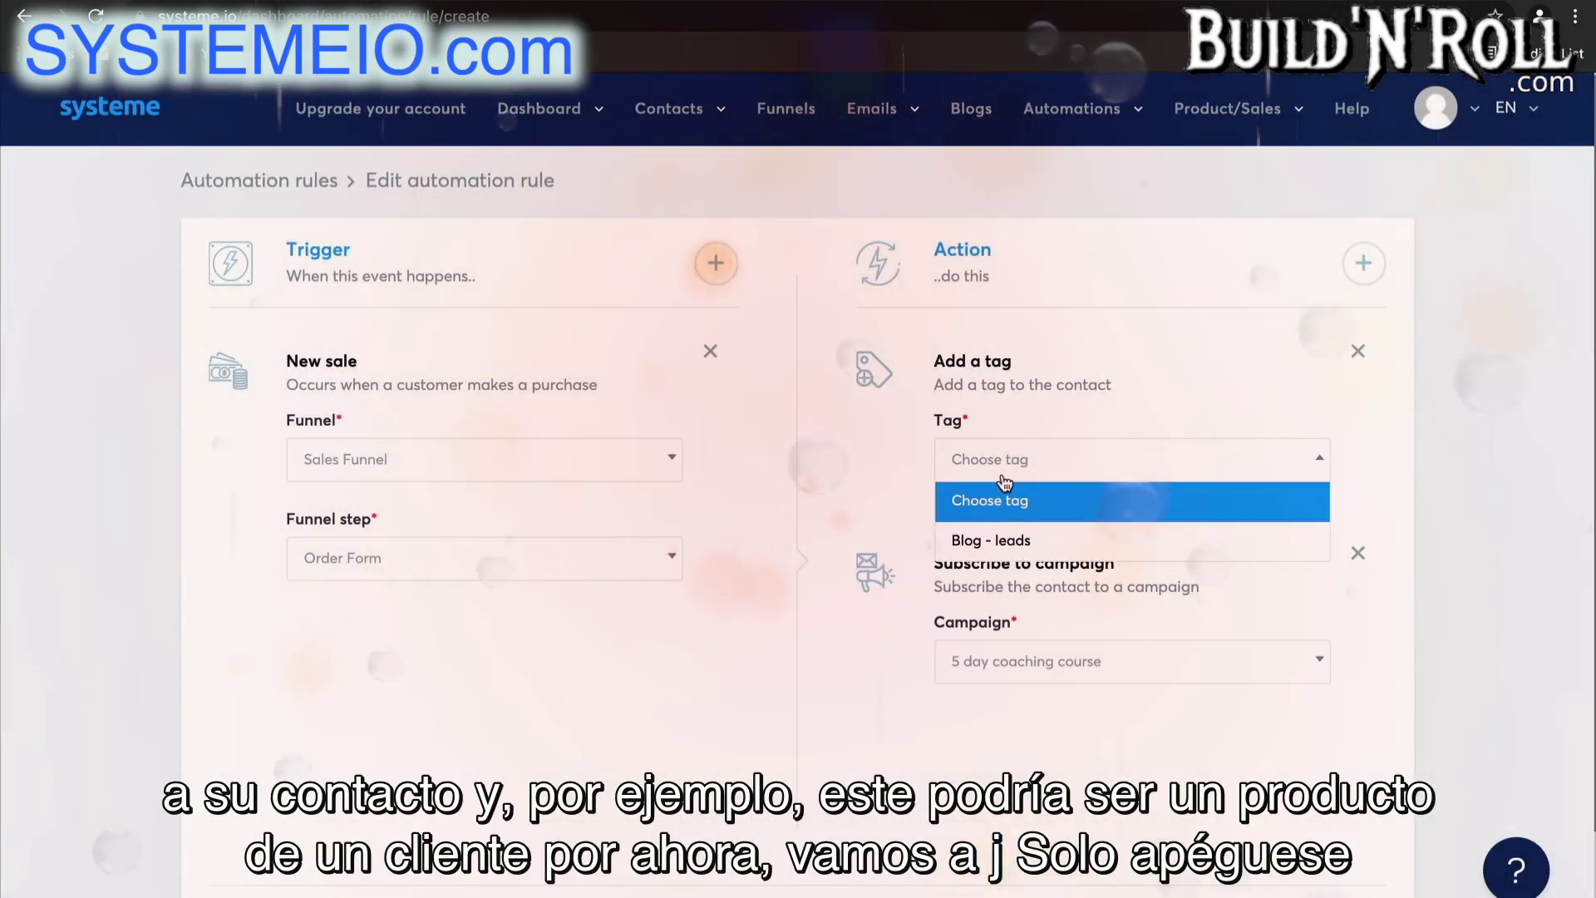
left_click(1005, 549)
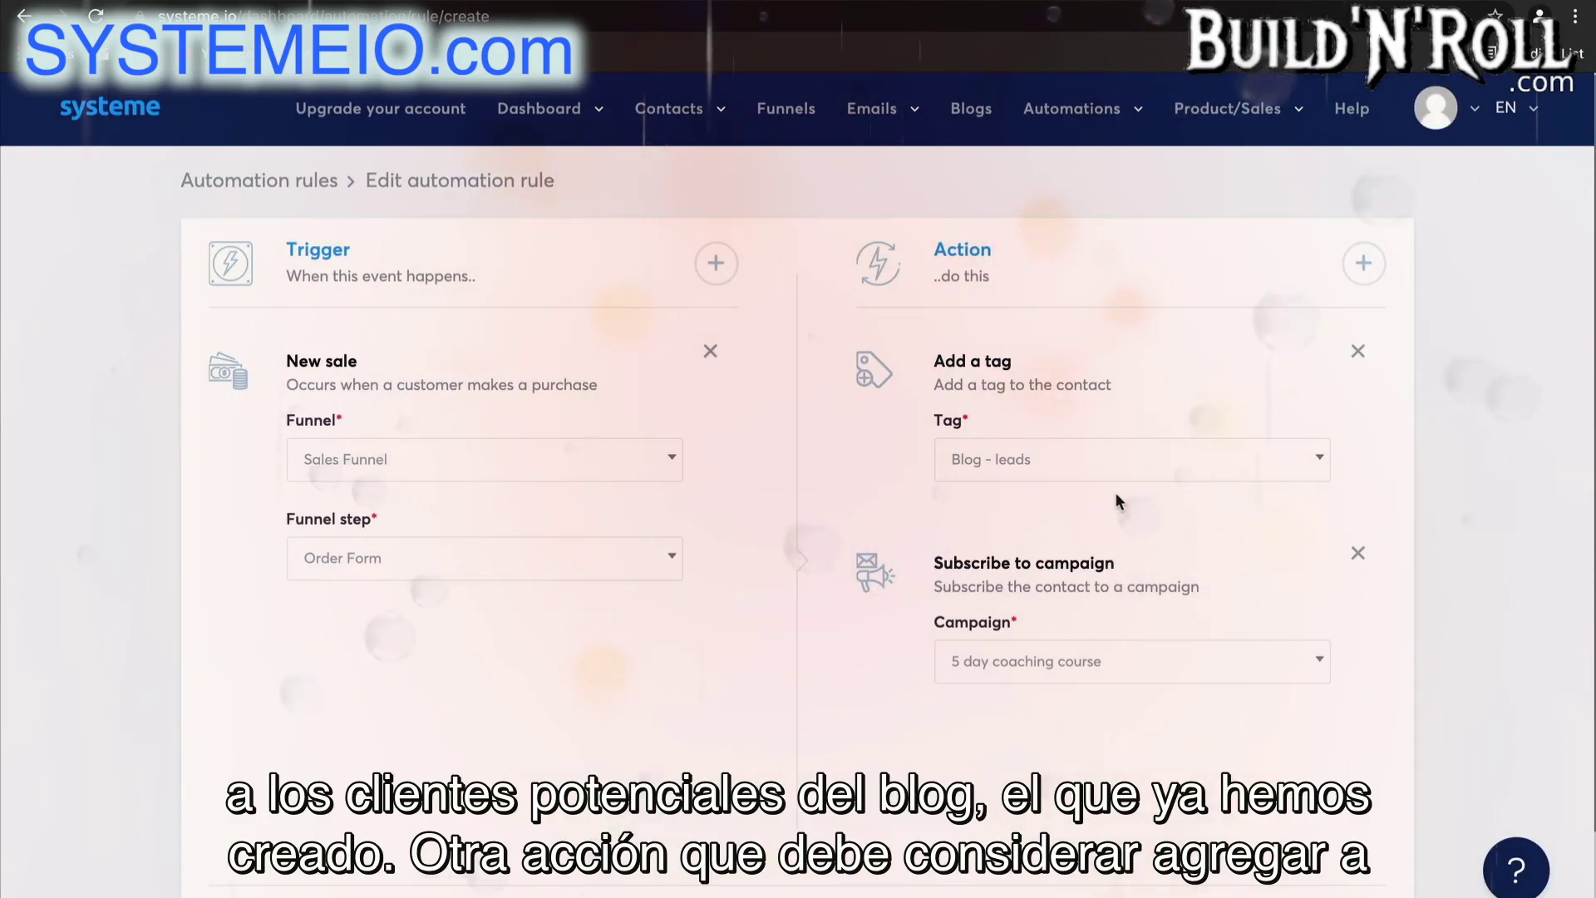
left_click(1379, 267)
left_click(846, 657)
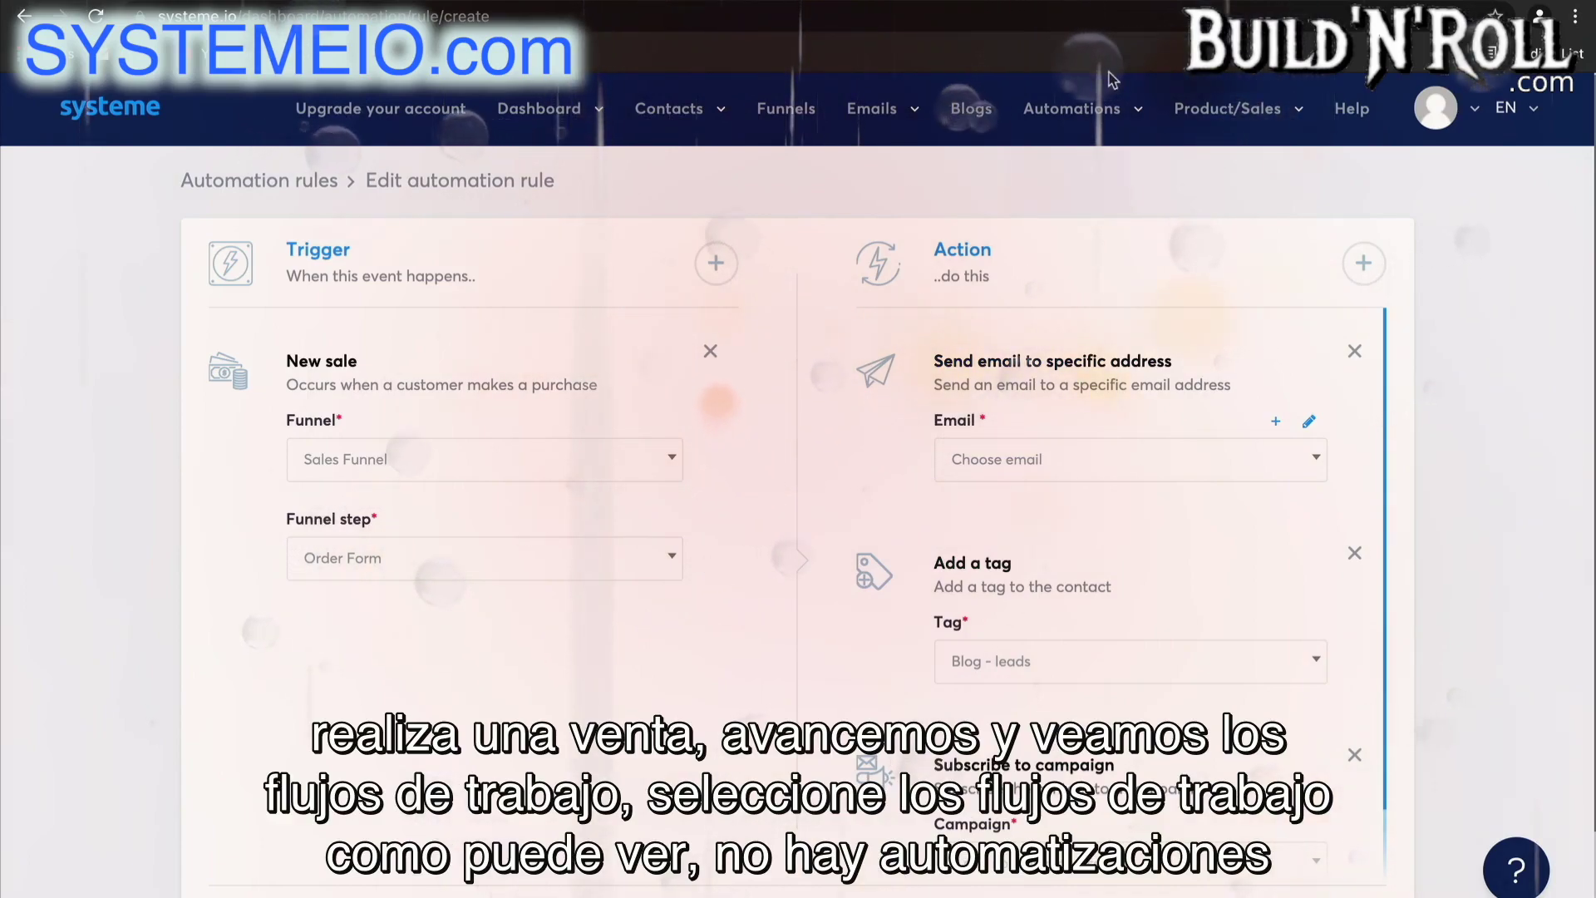
Create a workflow named 'Workflow 1' under Automations > Workflows and open it
mouse_move(1071, 116)
left_click(1085, 188)
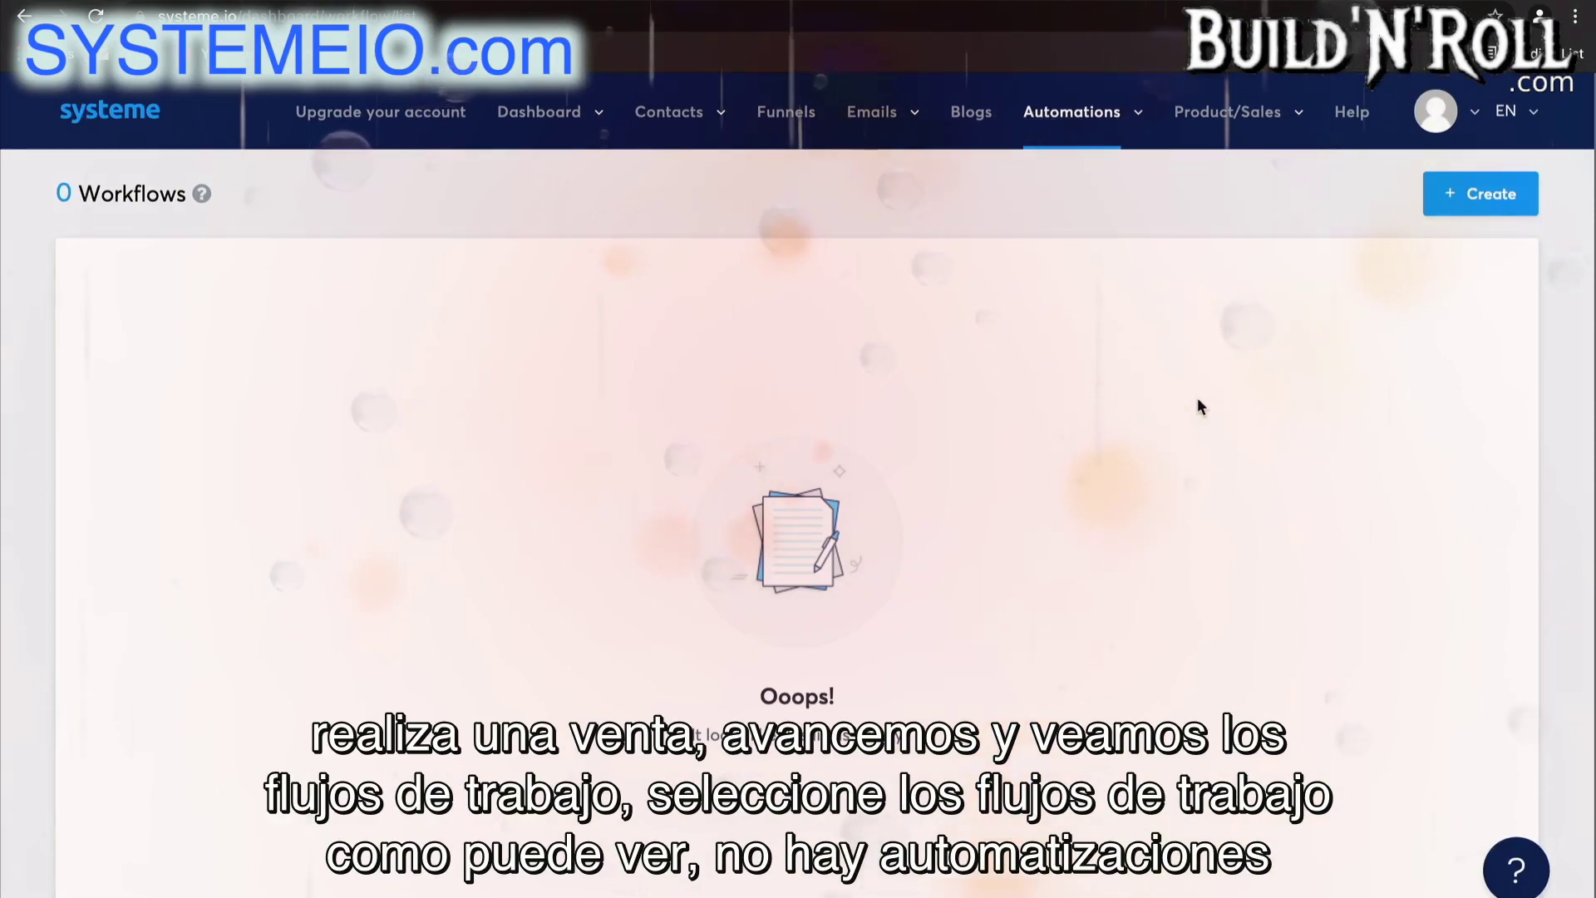
left_click(1494, 196)
left_click(843, 365)
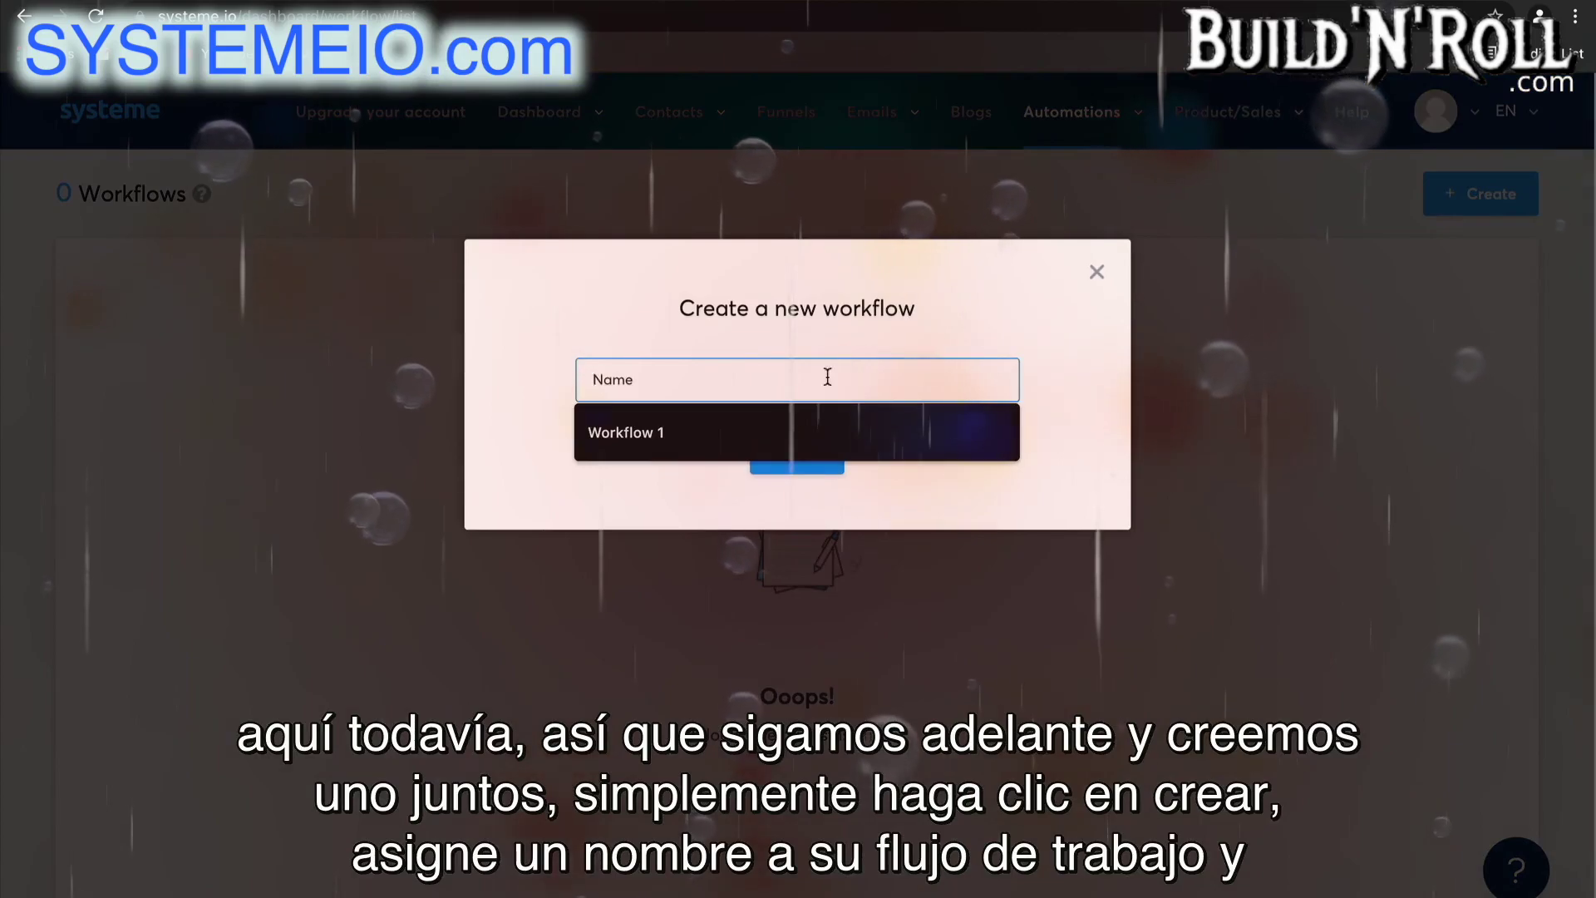
left_click(701, 437)
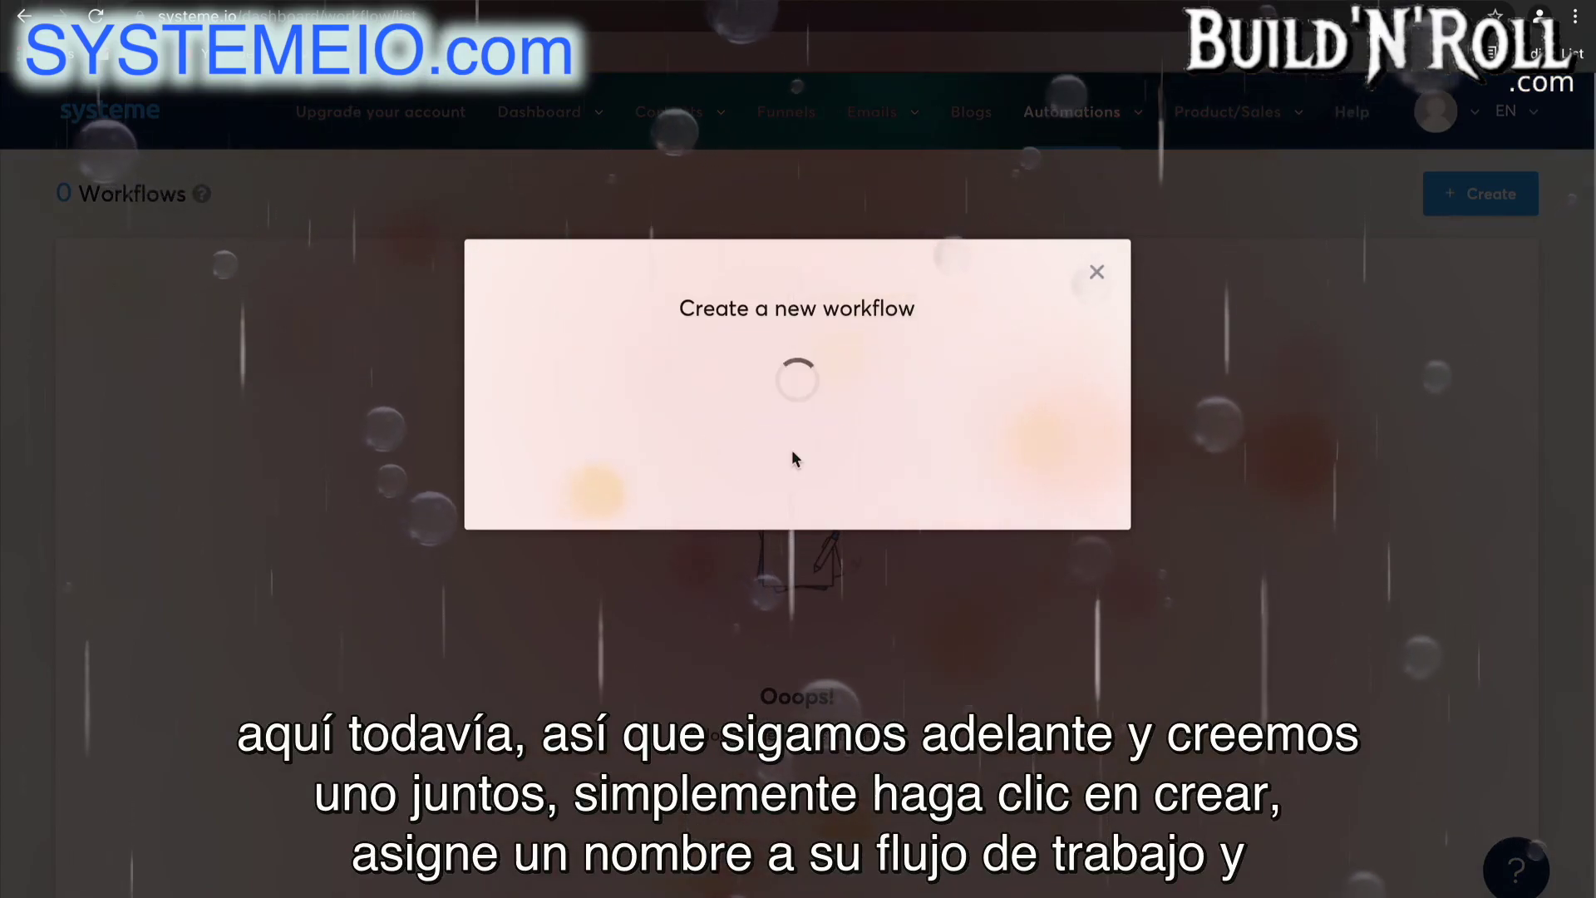
left_click(793, 453)
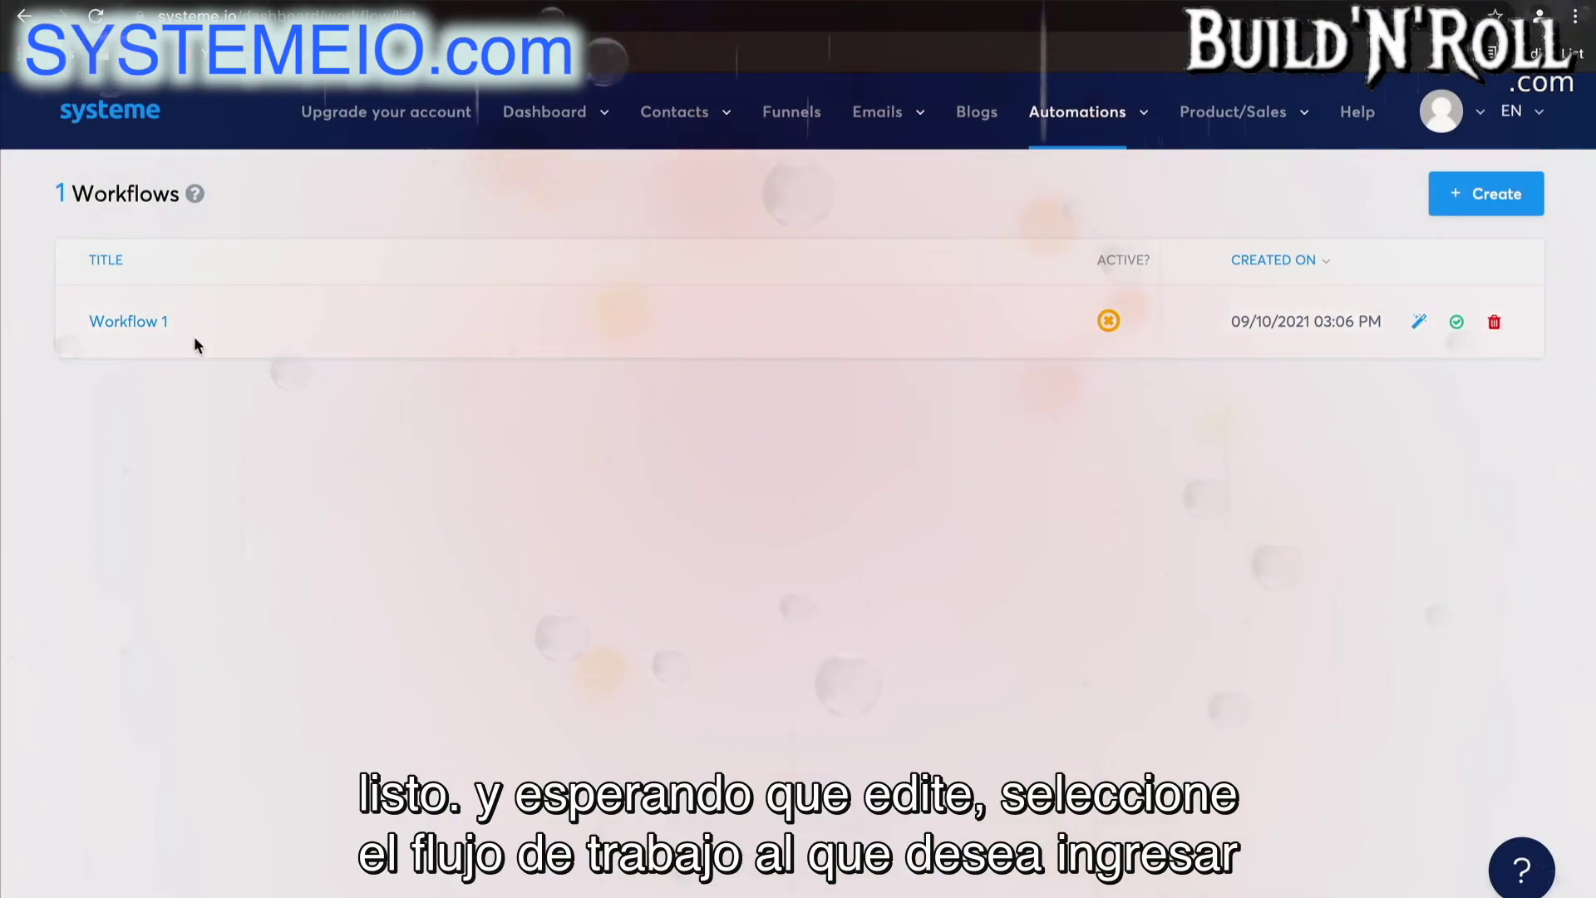
left_click(137, 337)
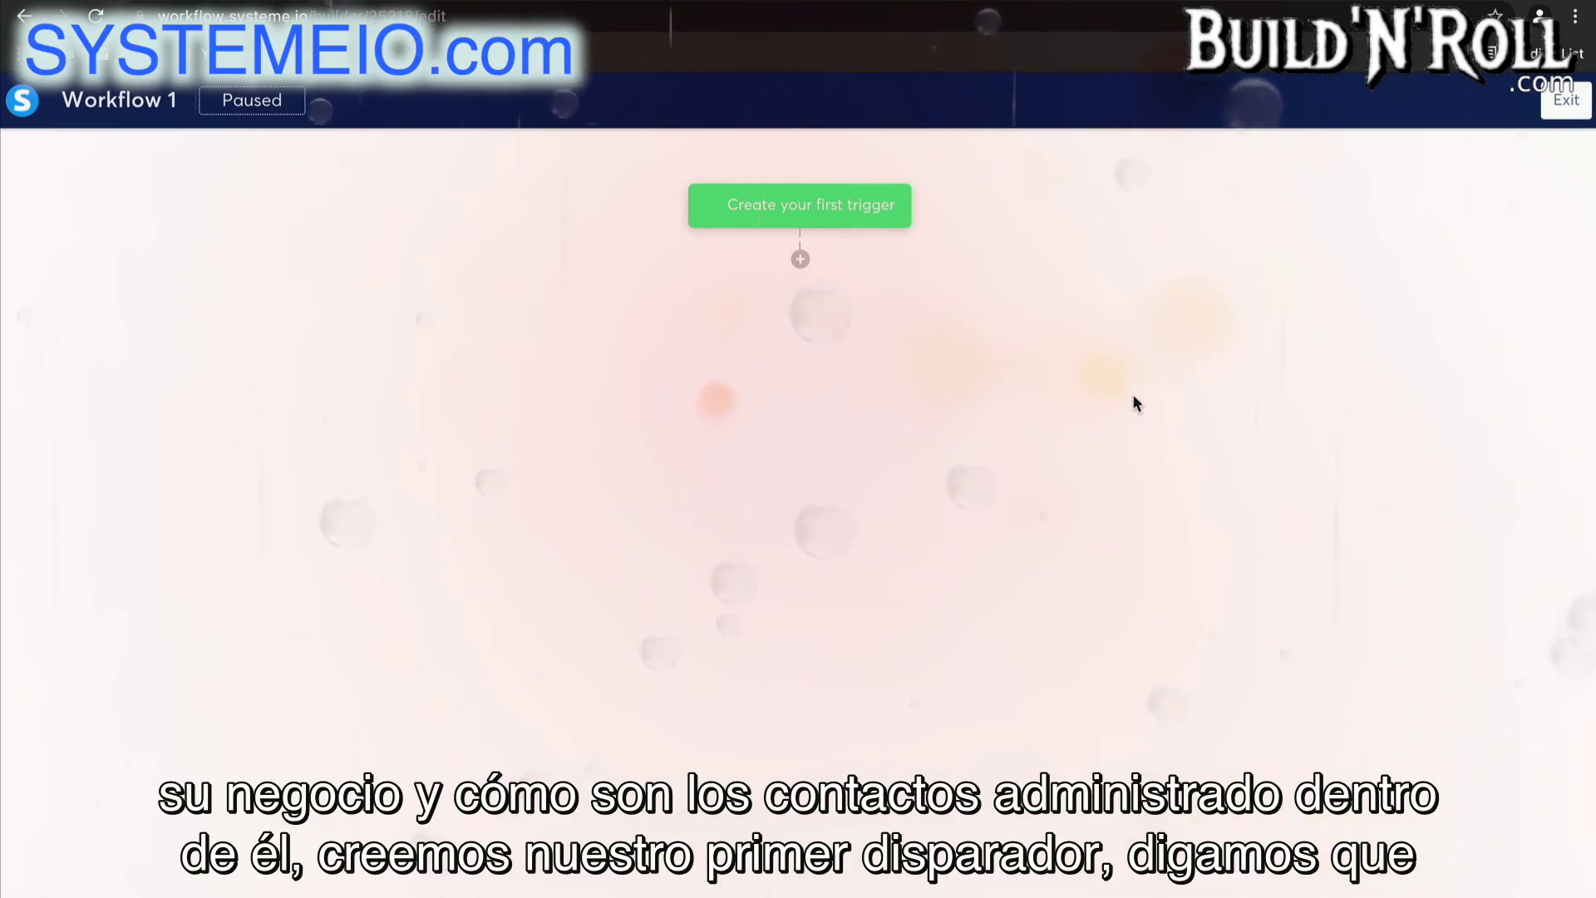
Add a Funnel form subscribed trigger for the Squeeze page form
left_click(873, 209)
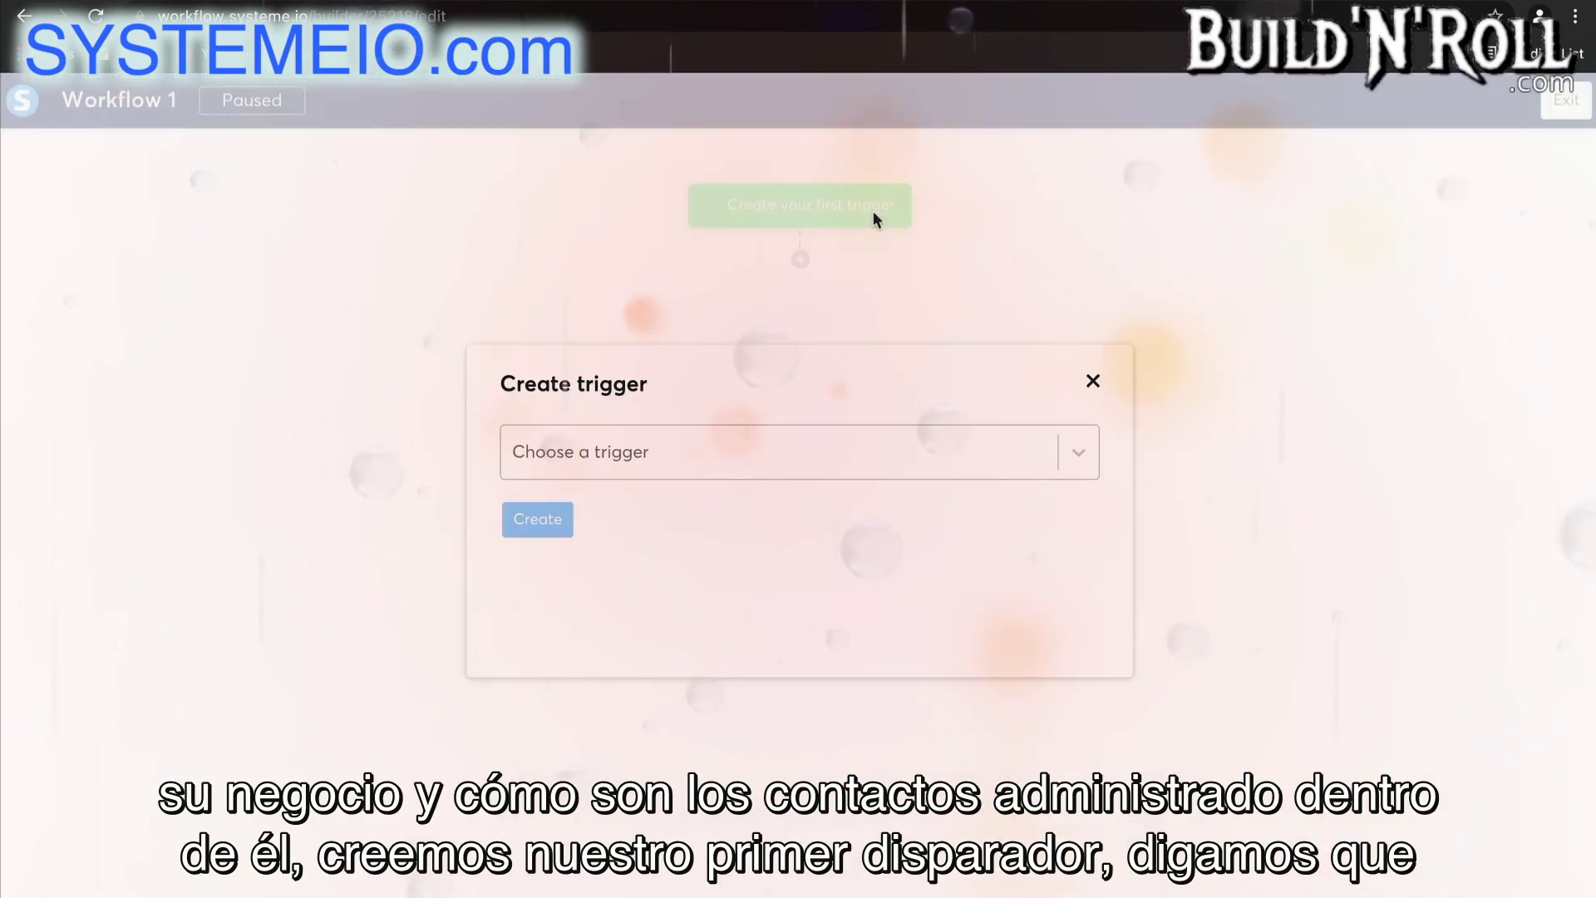
left_click(788, 451)
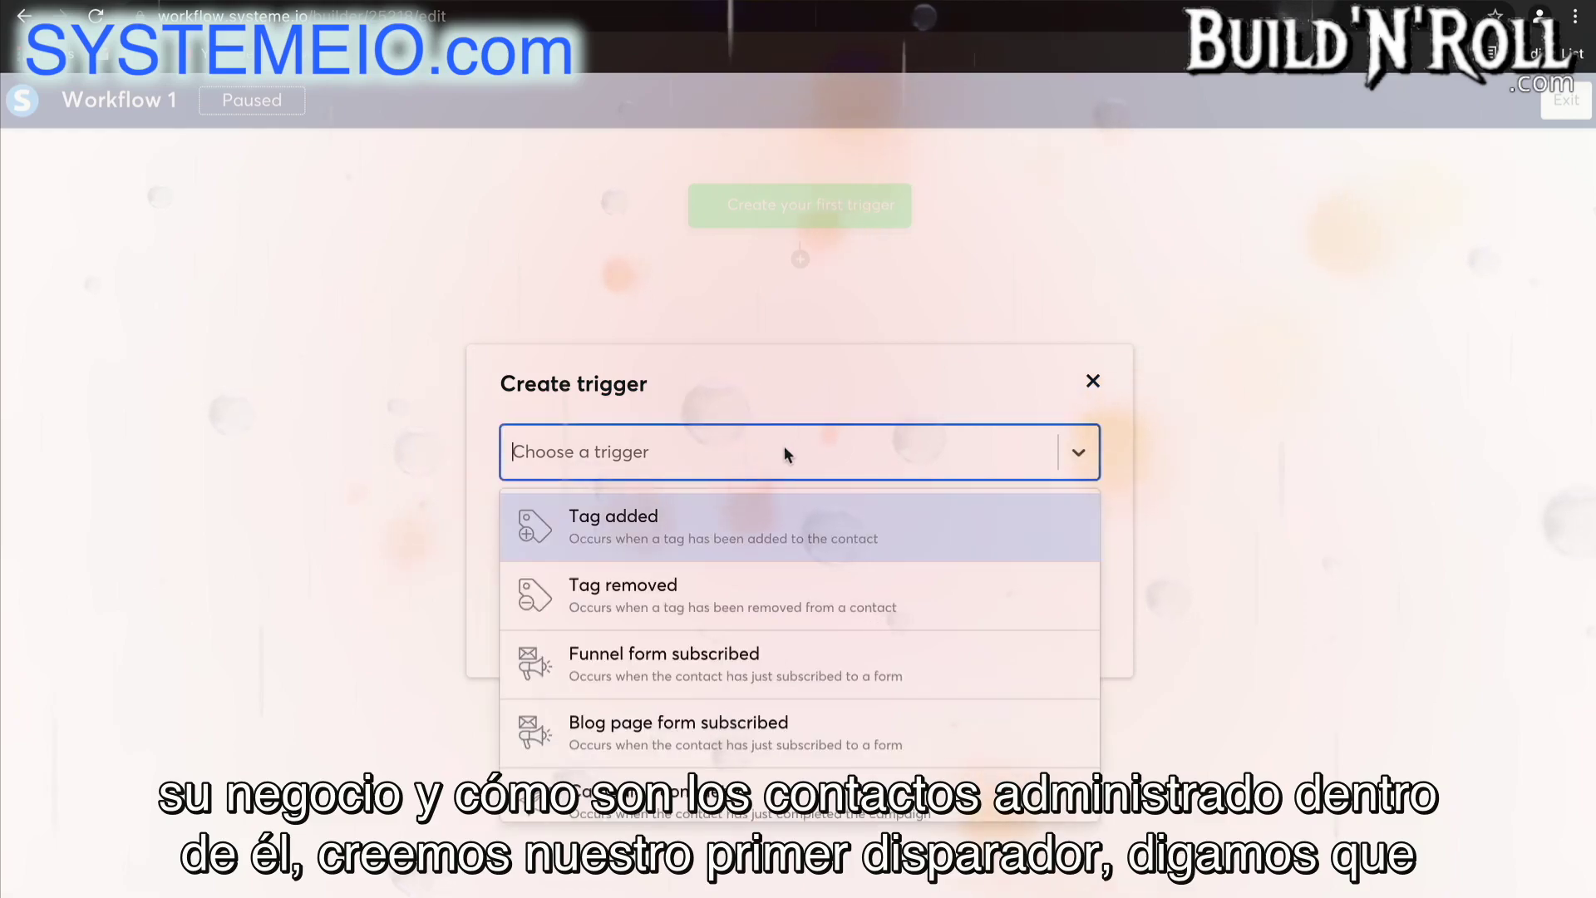
left_click(754, 666)
left_click(702, 541)
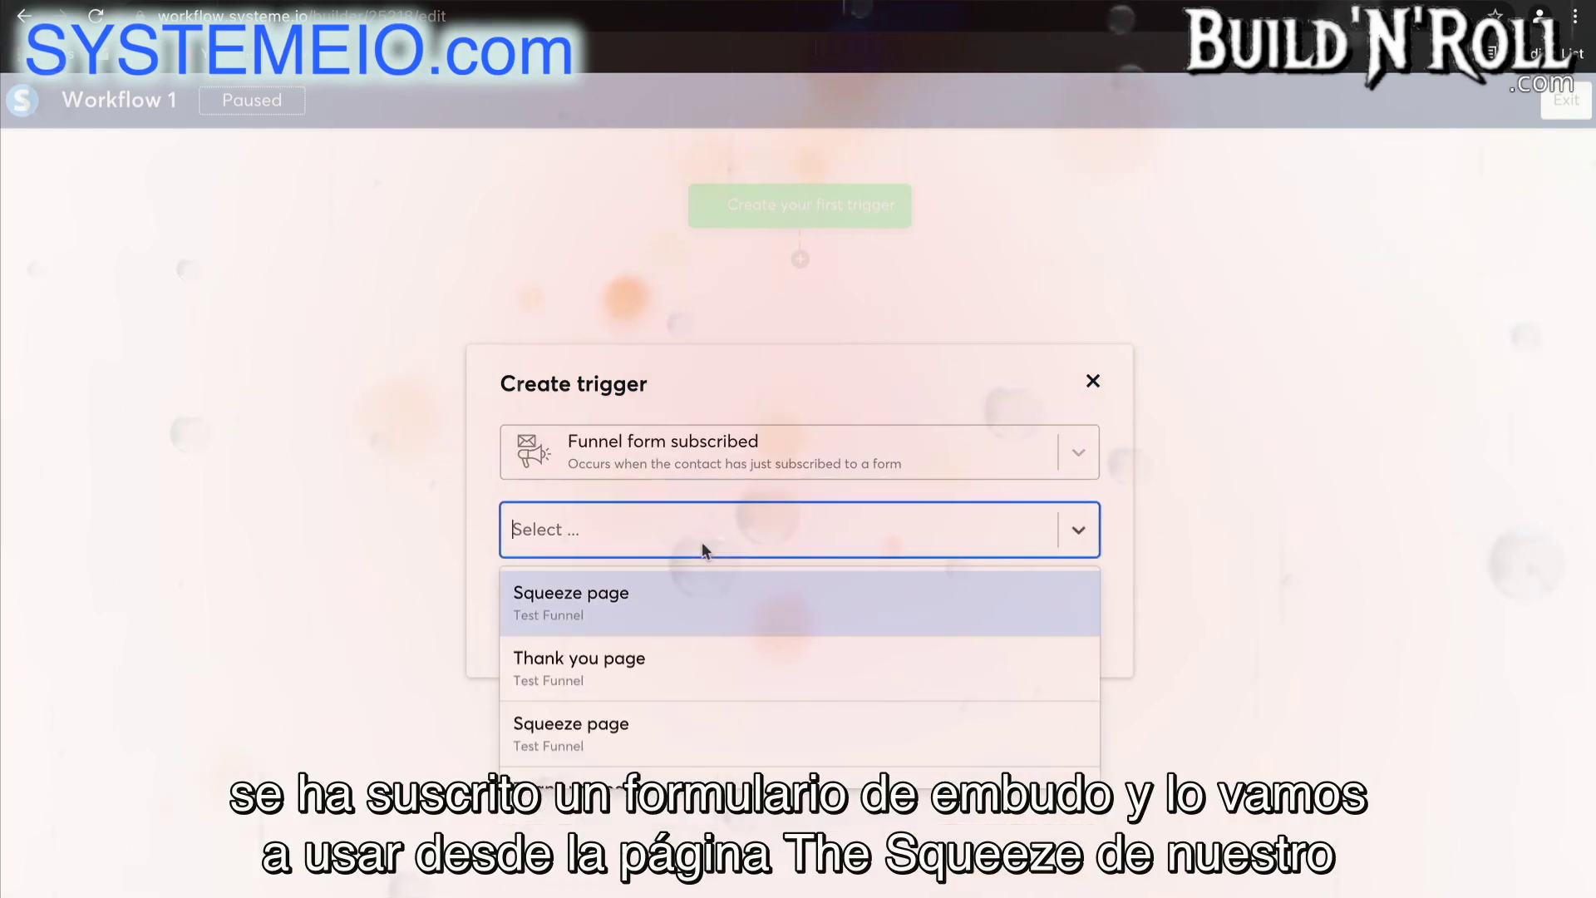
scroll(707, 665, "down", 1)
scroll(707, 667, "down", 1)
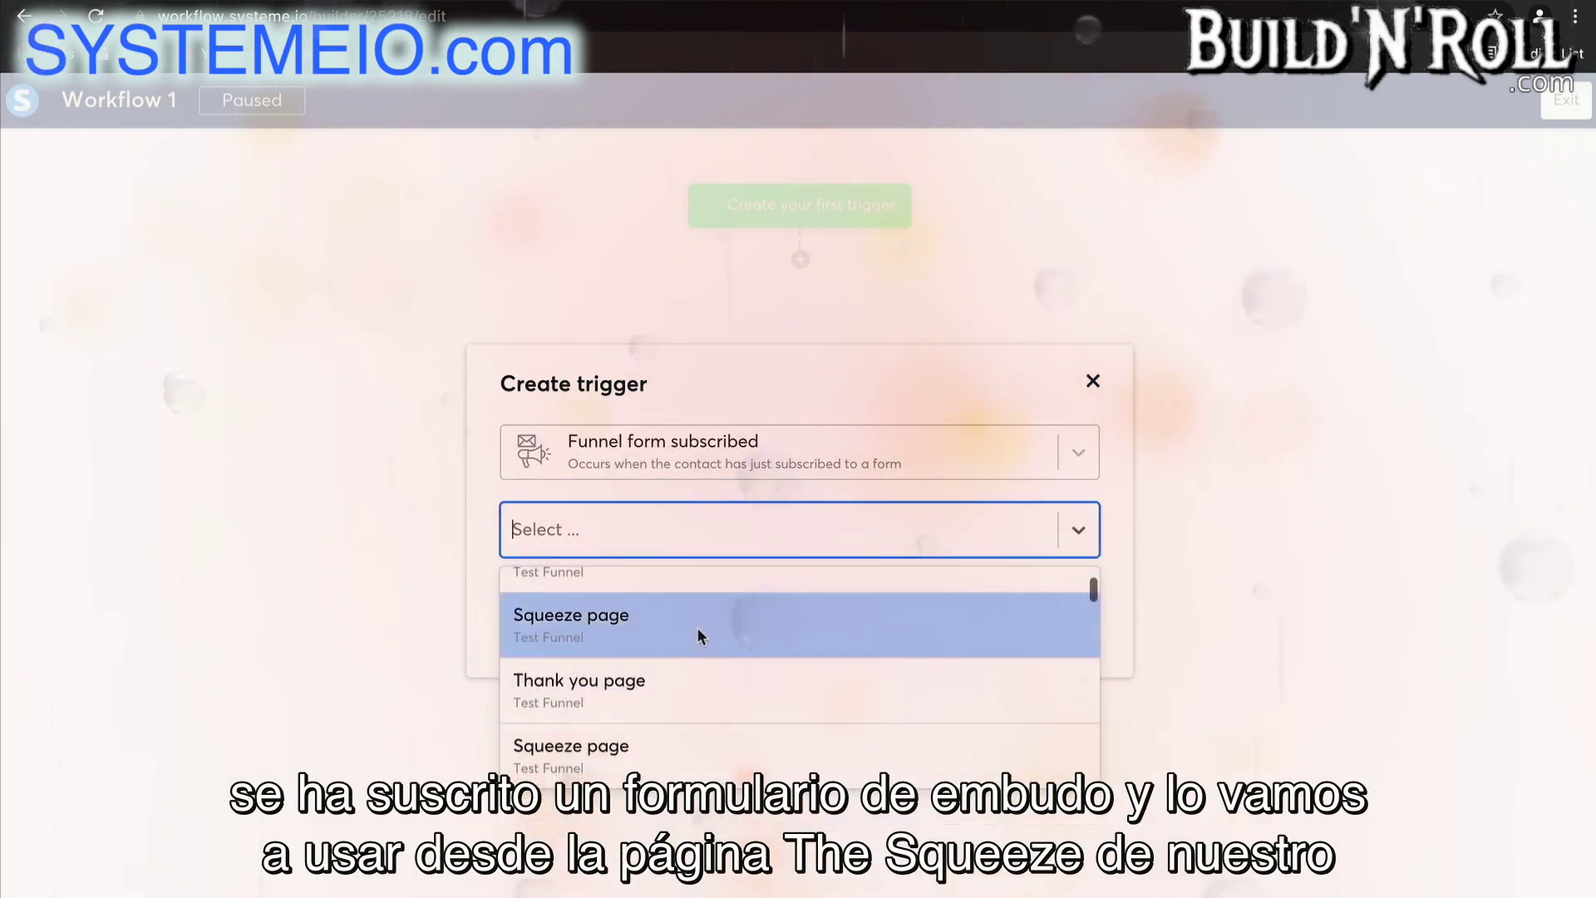
left_click(696, 626)
left_click(549, 611)
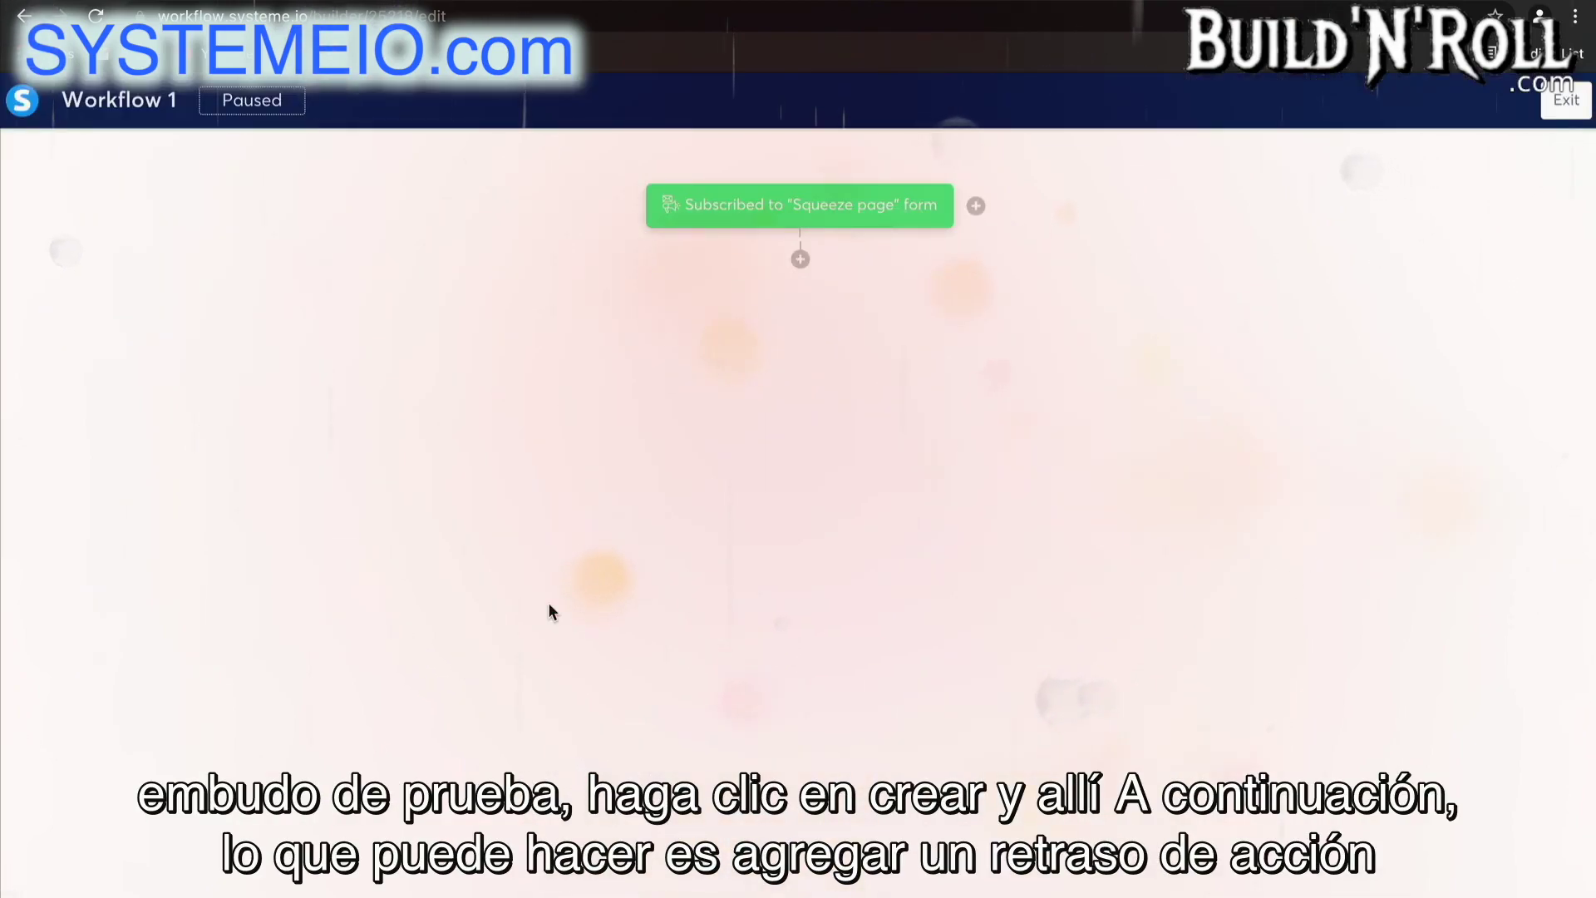
Add a 3-day delay step after the trigger
left_click(800, 259)
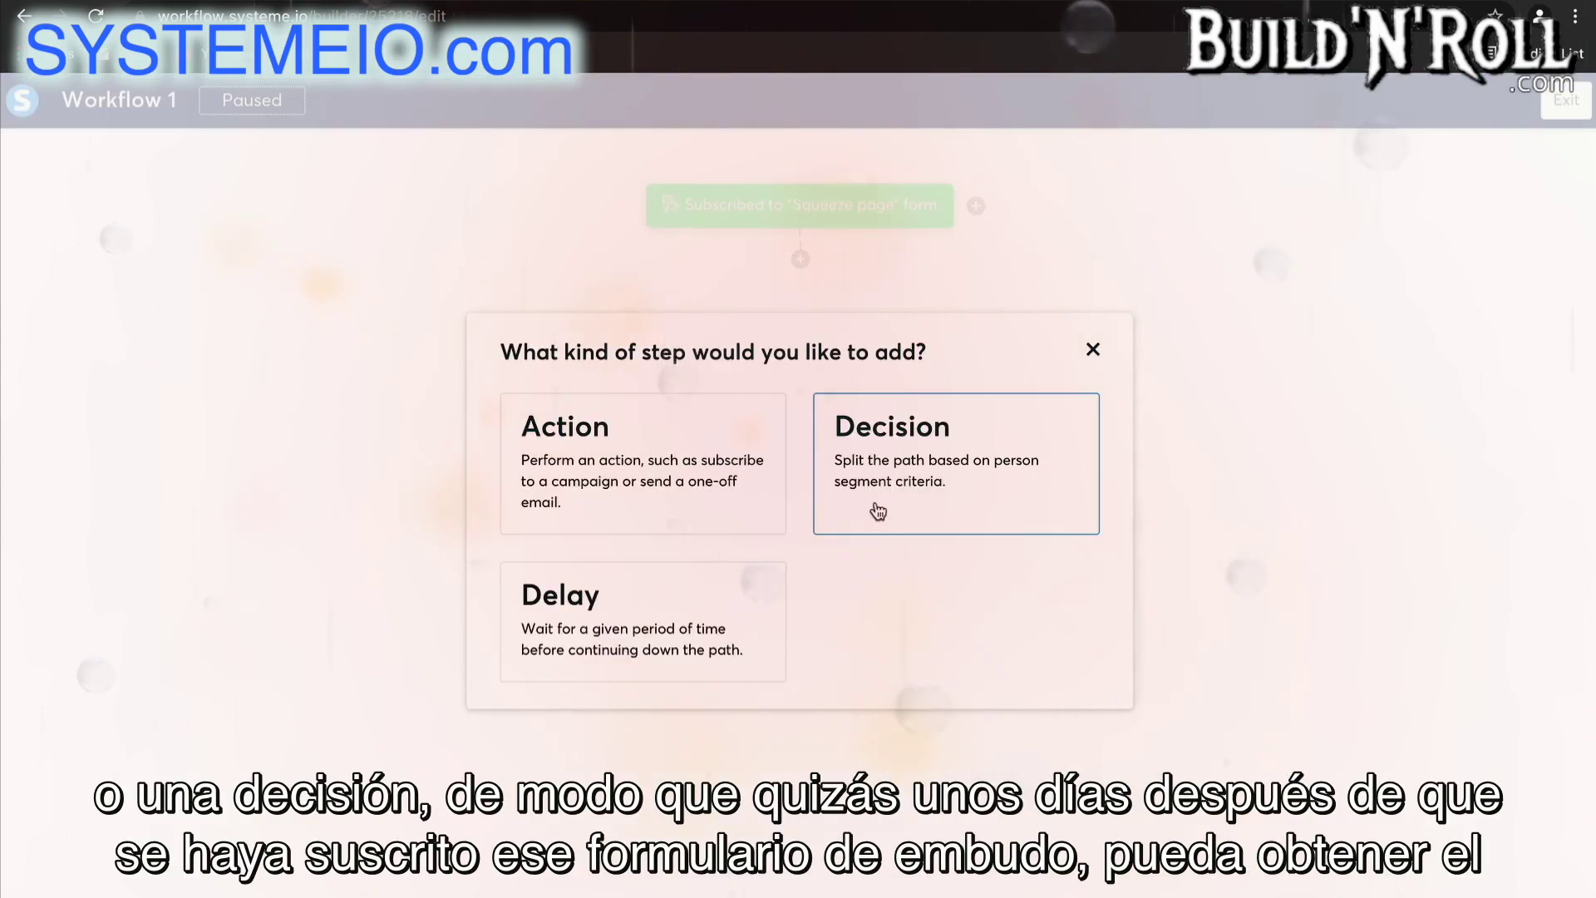
left_click(712, 595)
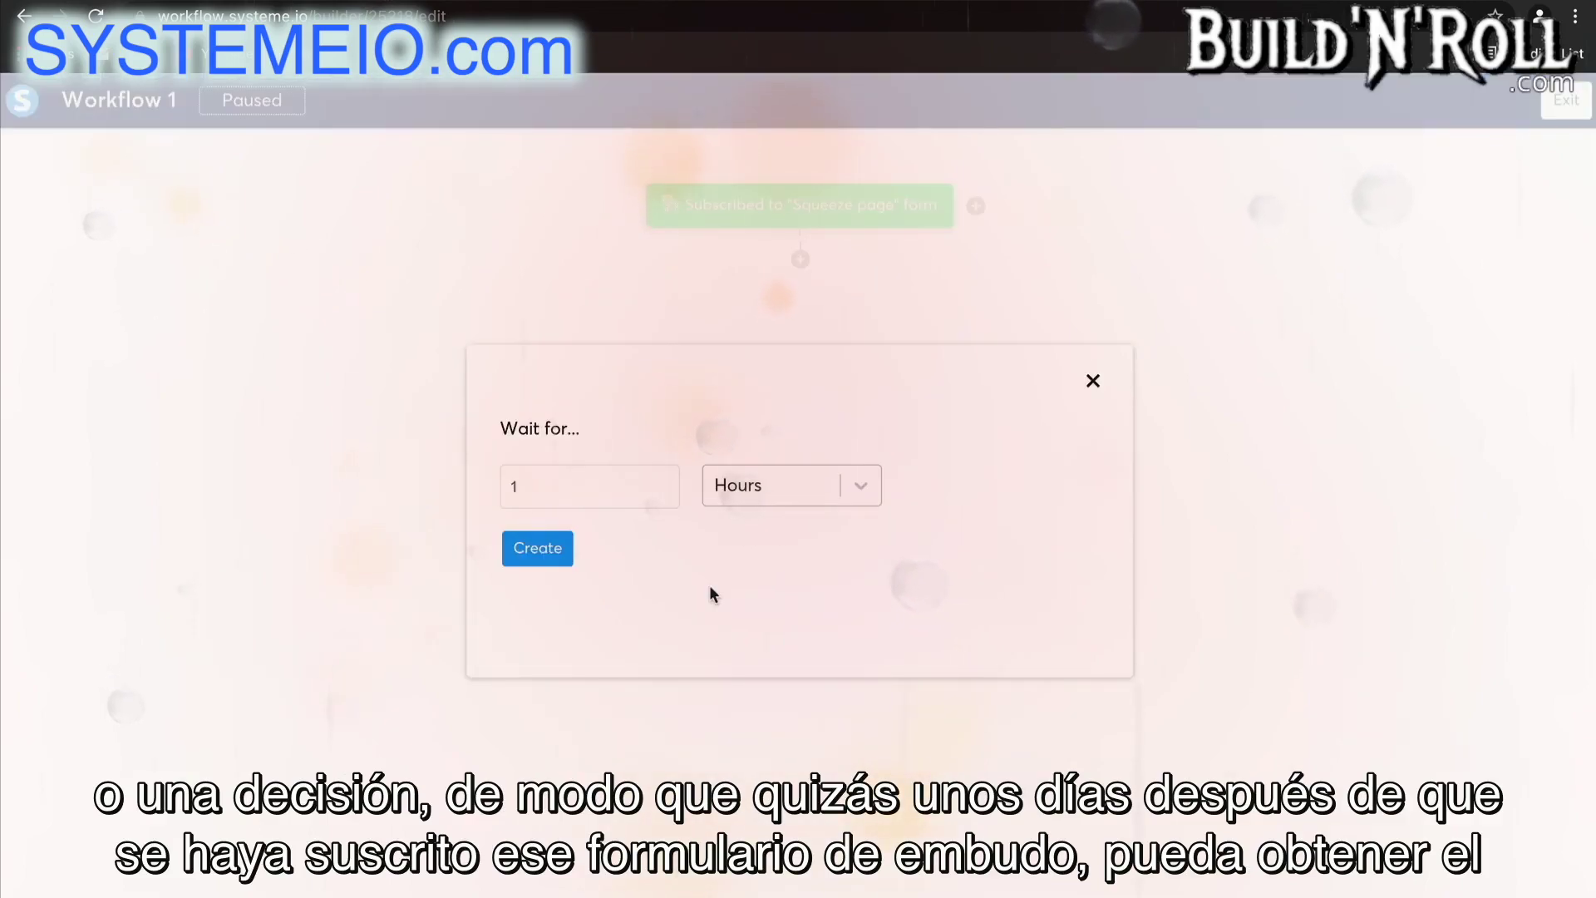
left_click(616, 482)
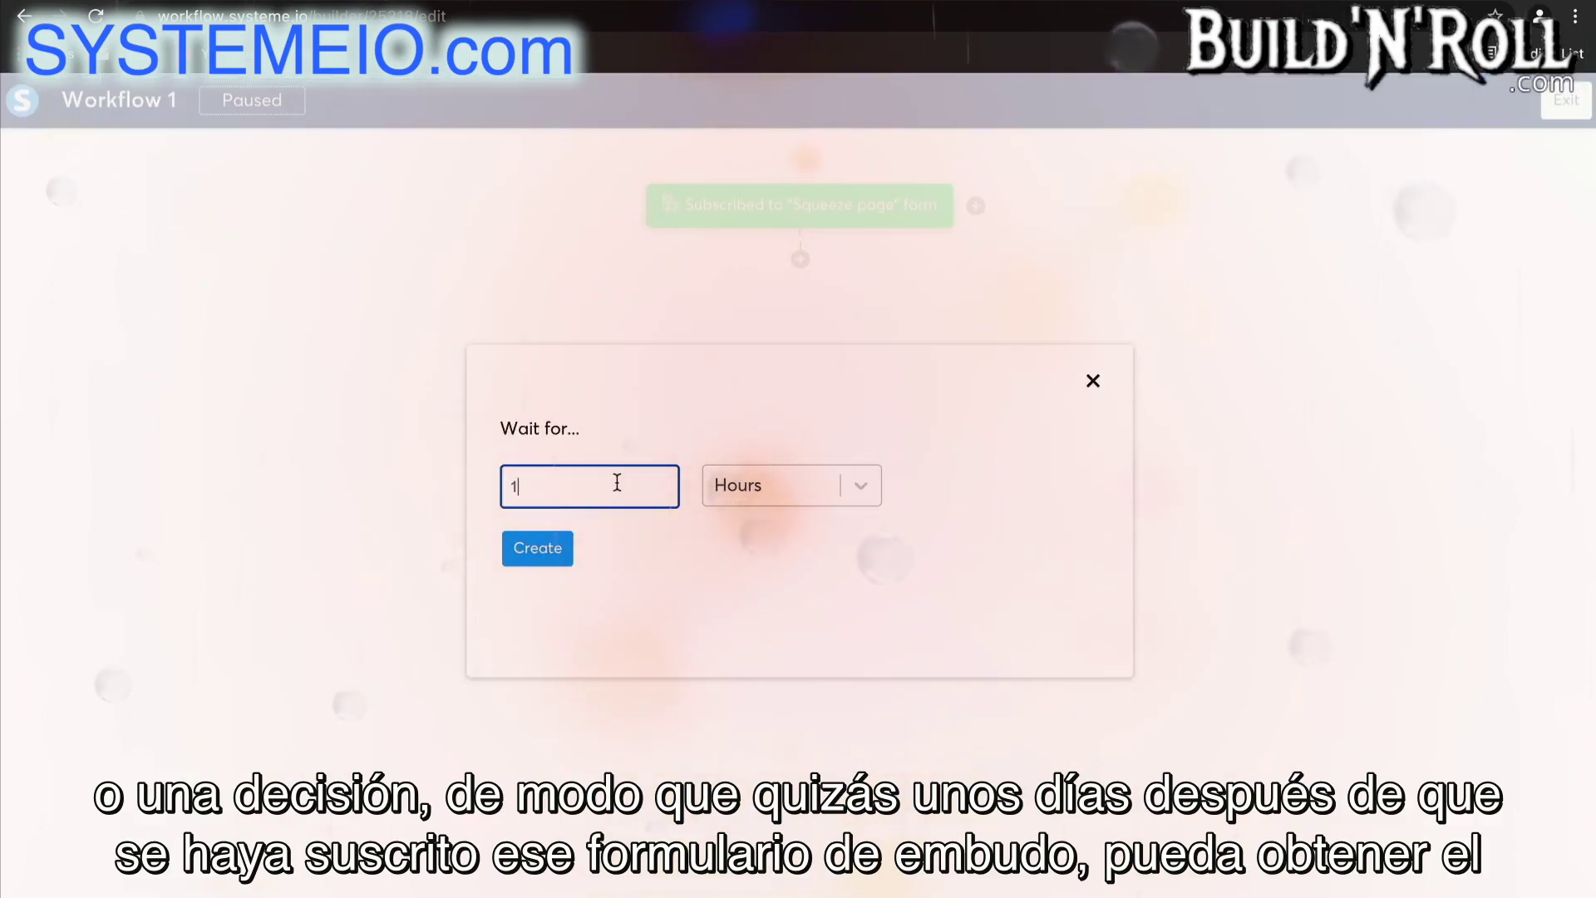
type("3")
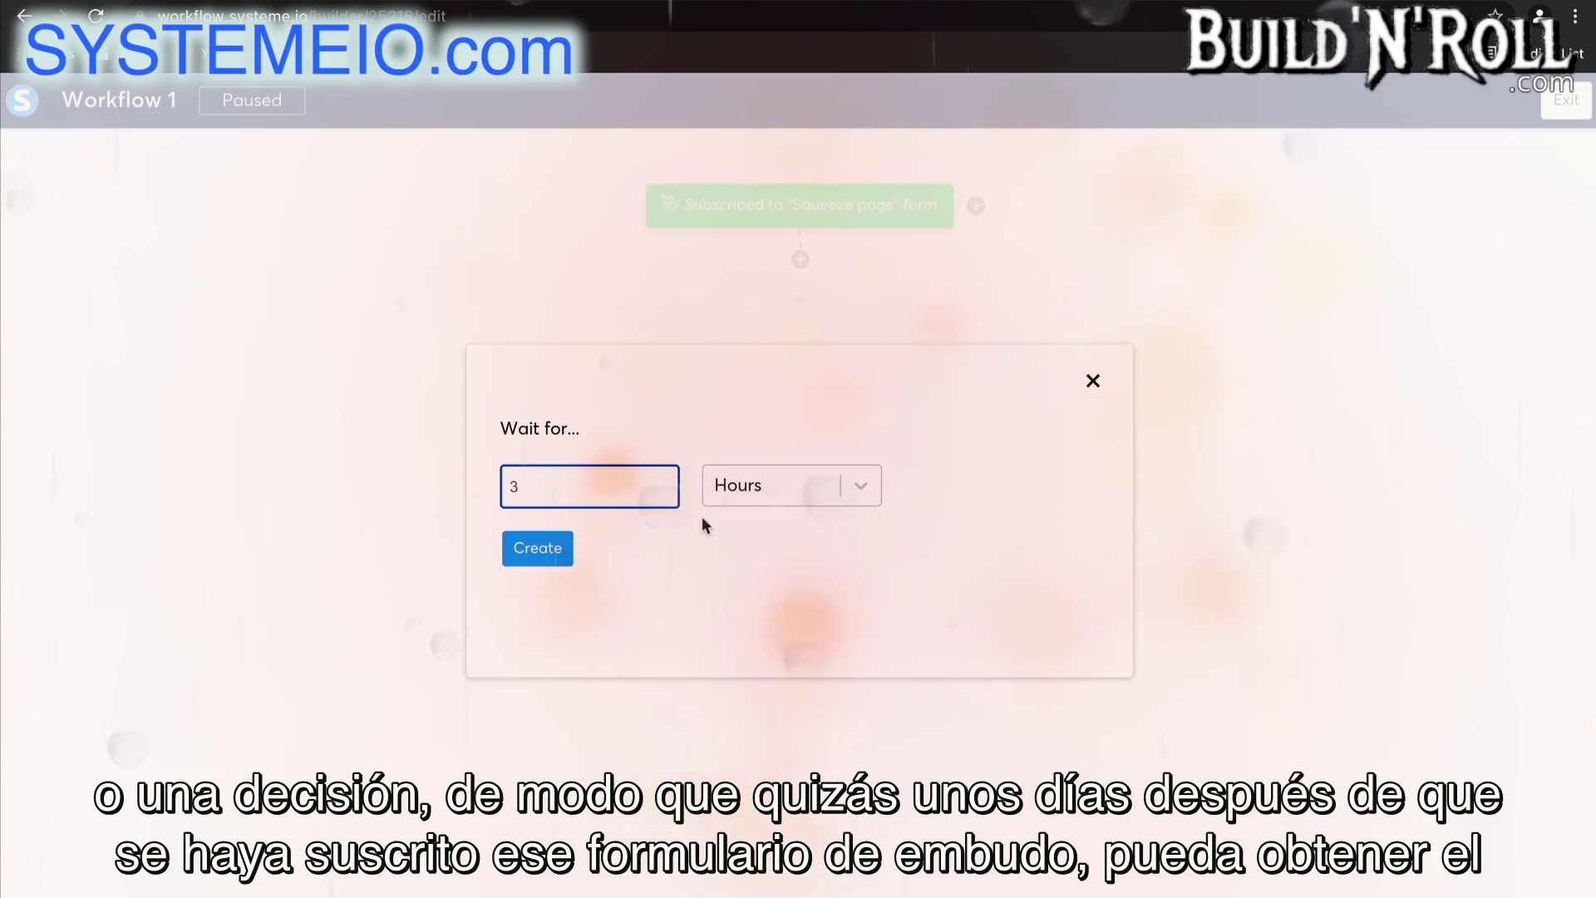
left_click(745, 492)
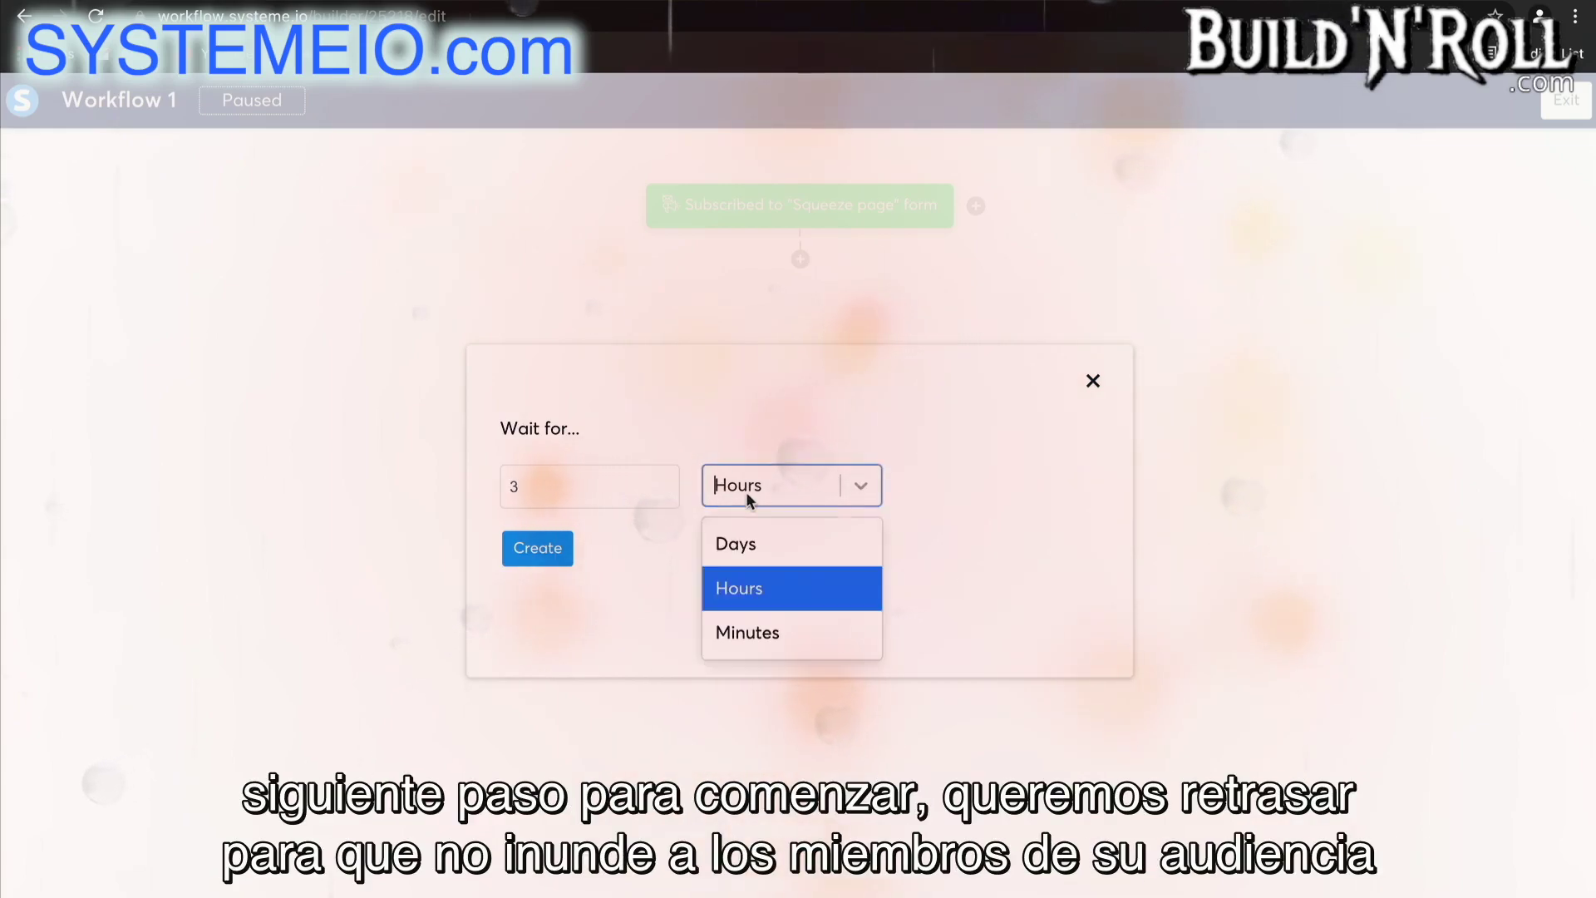
left_click(747, 545)
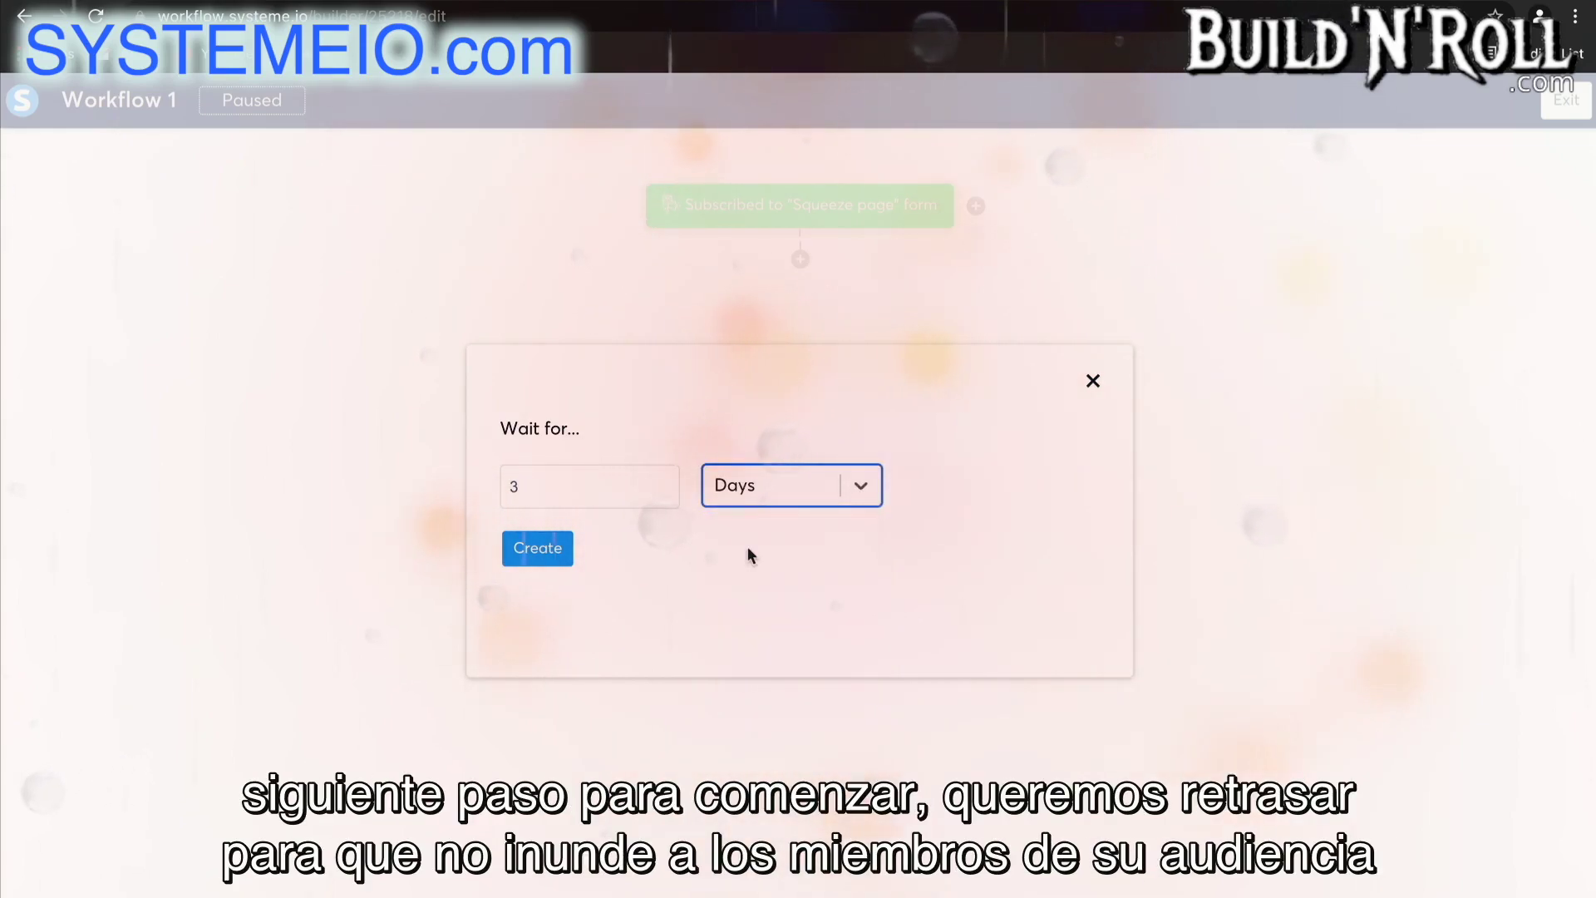
left_click(534, 550)
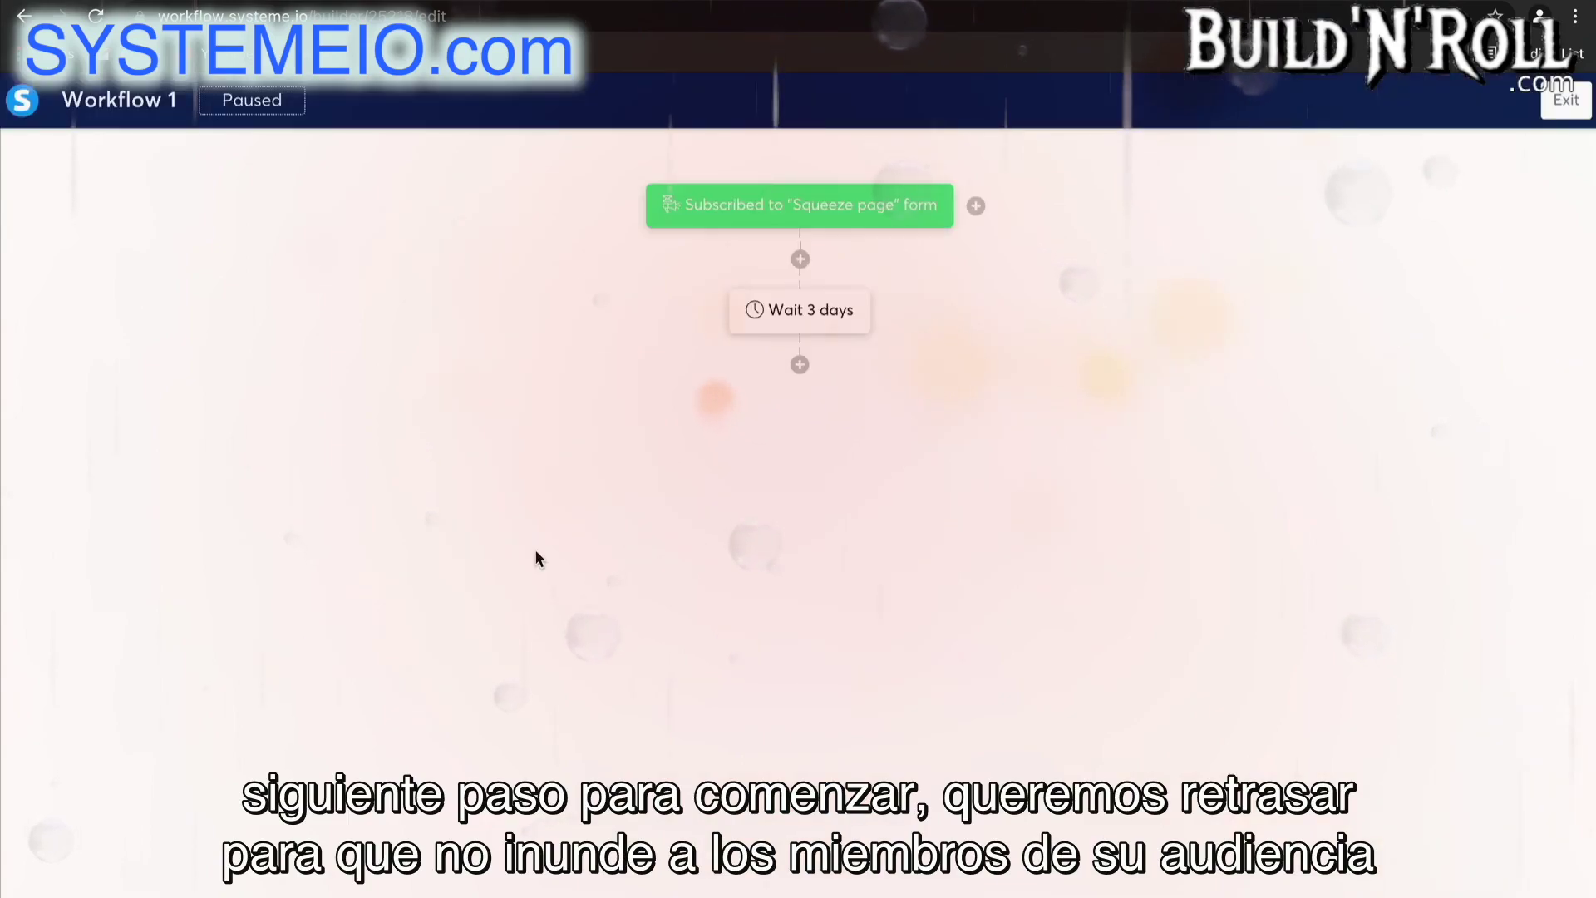
Add an action subscribing contacts to the 5 day coaching course campaign after the wait
left_click(800, 366)
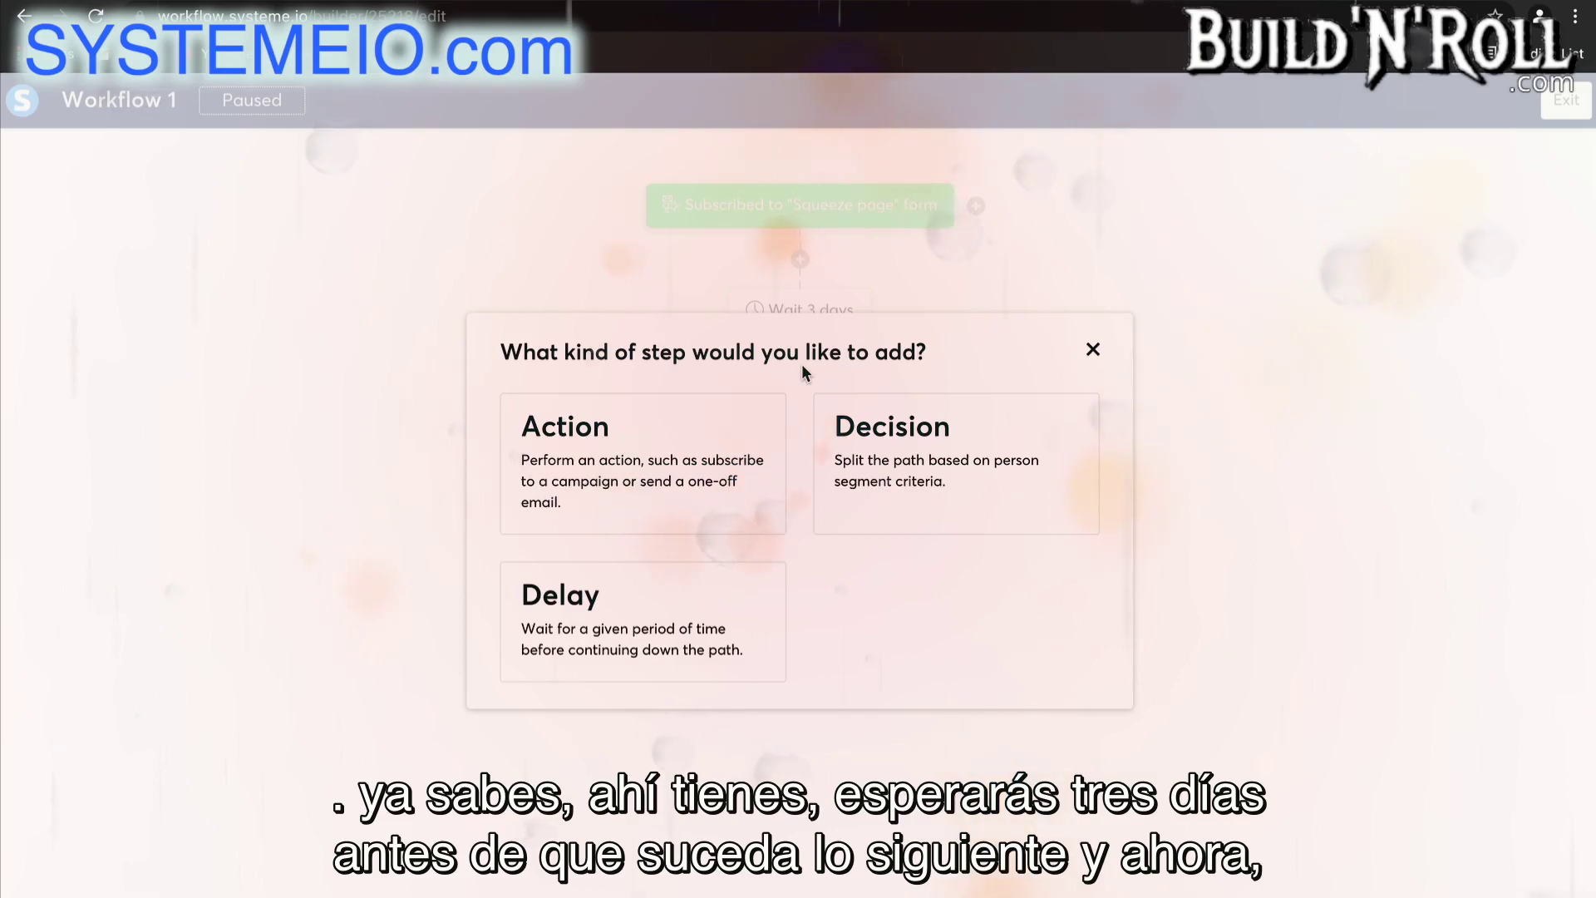
left_click(706, 456)
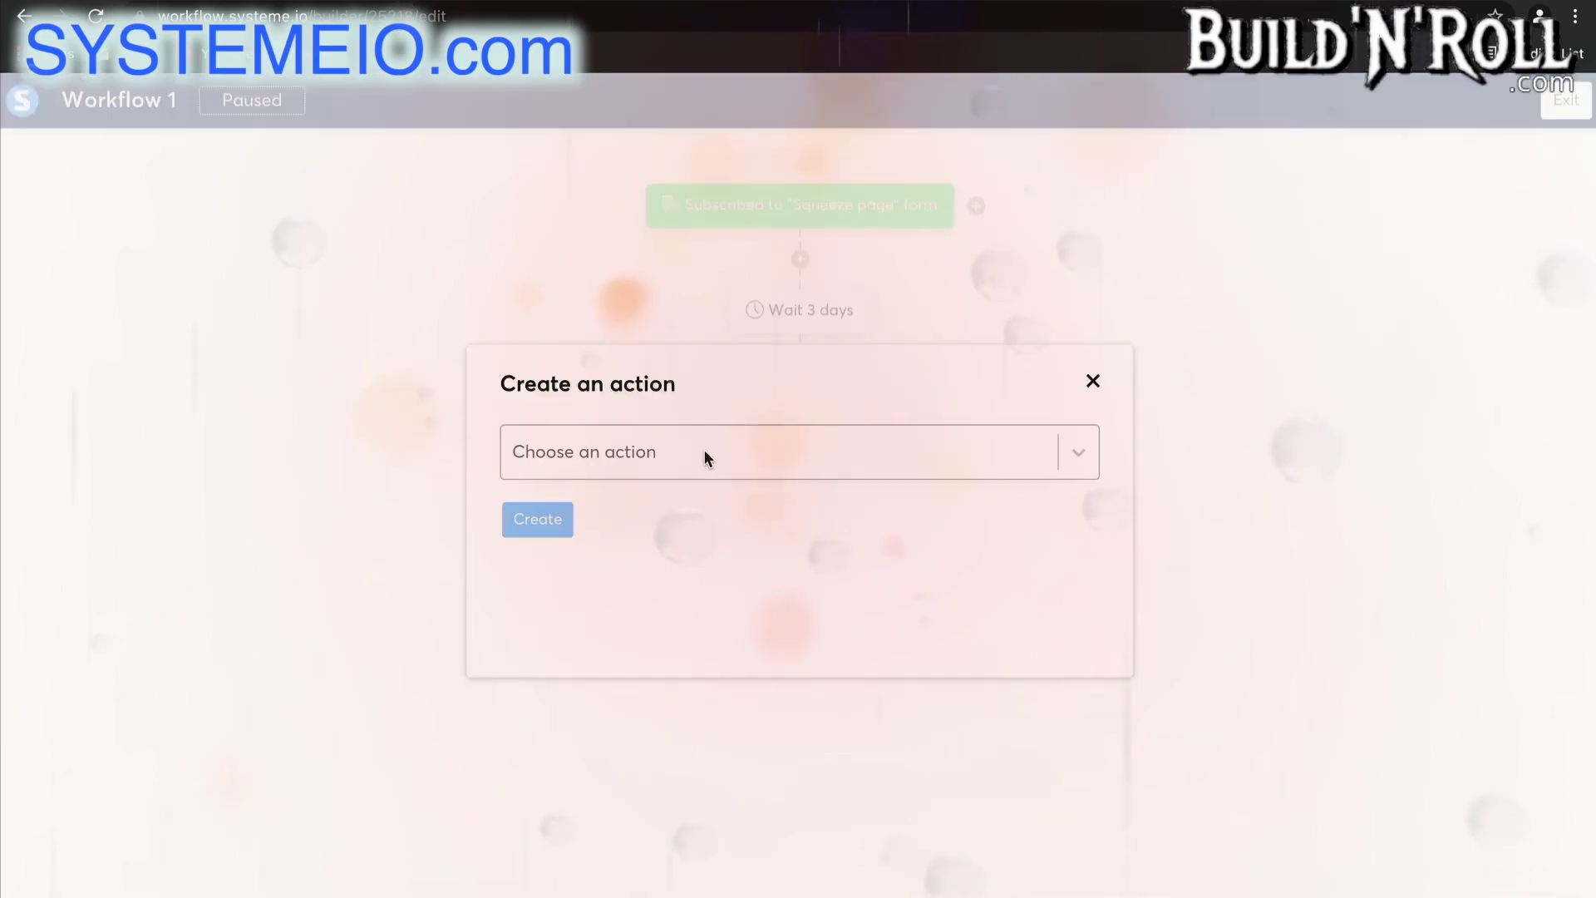
left_click(705, 455)
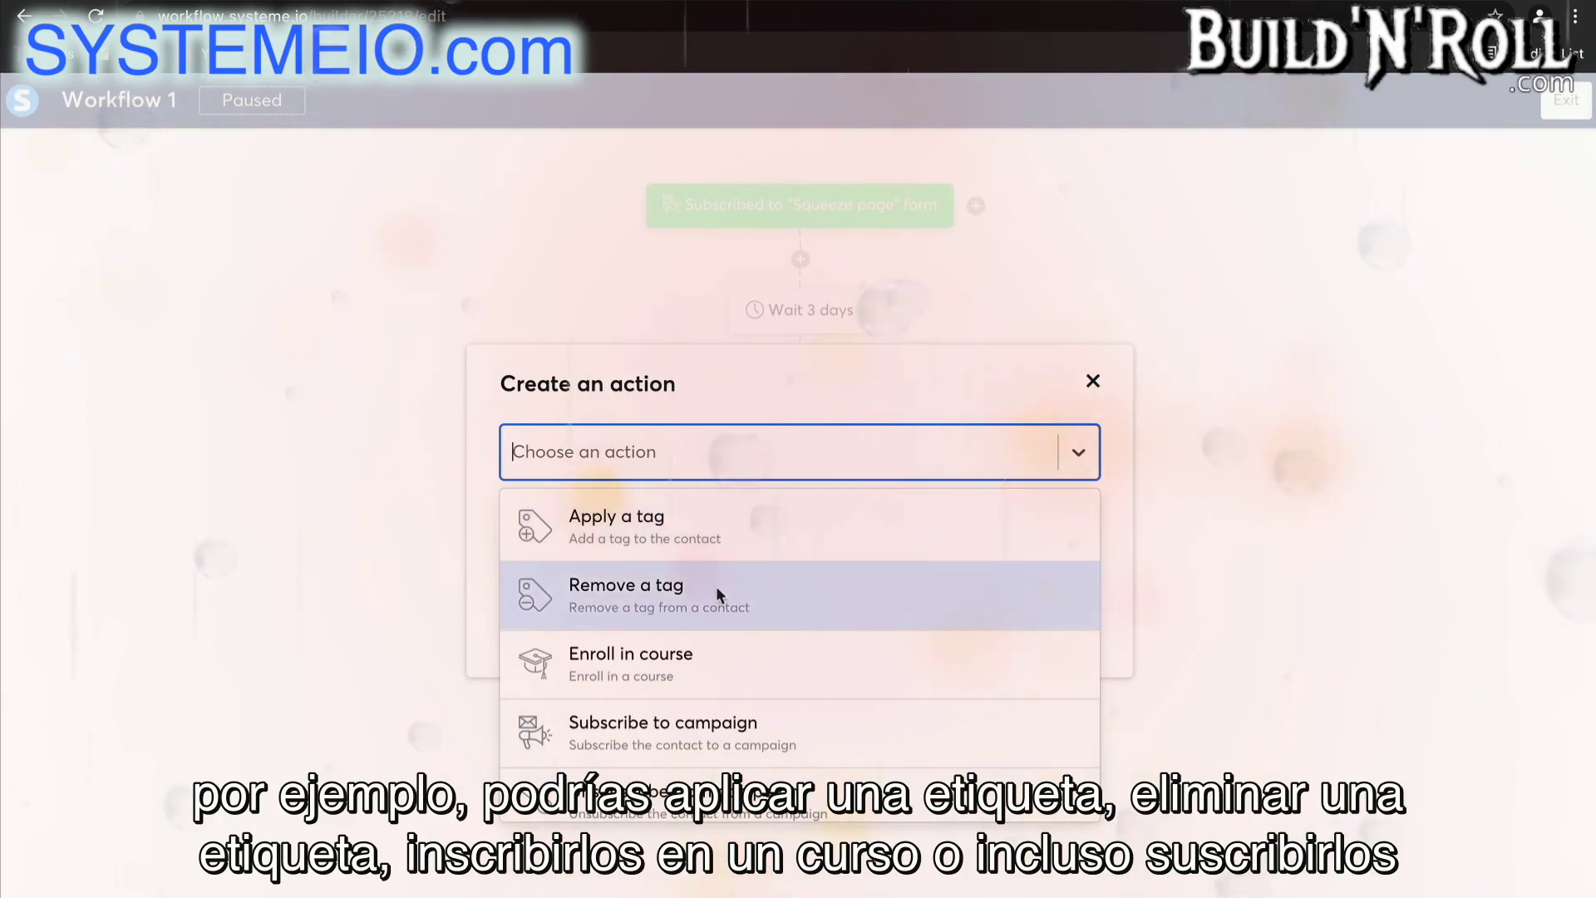
scroll(720, 660, "down", 2)
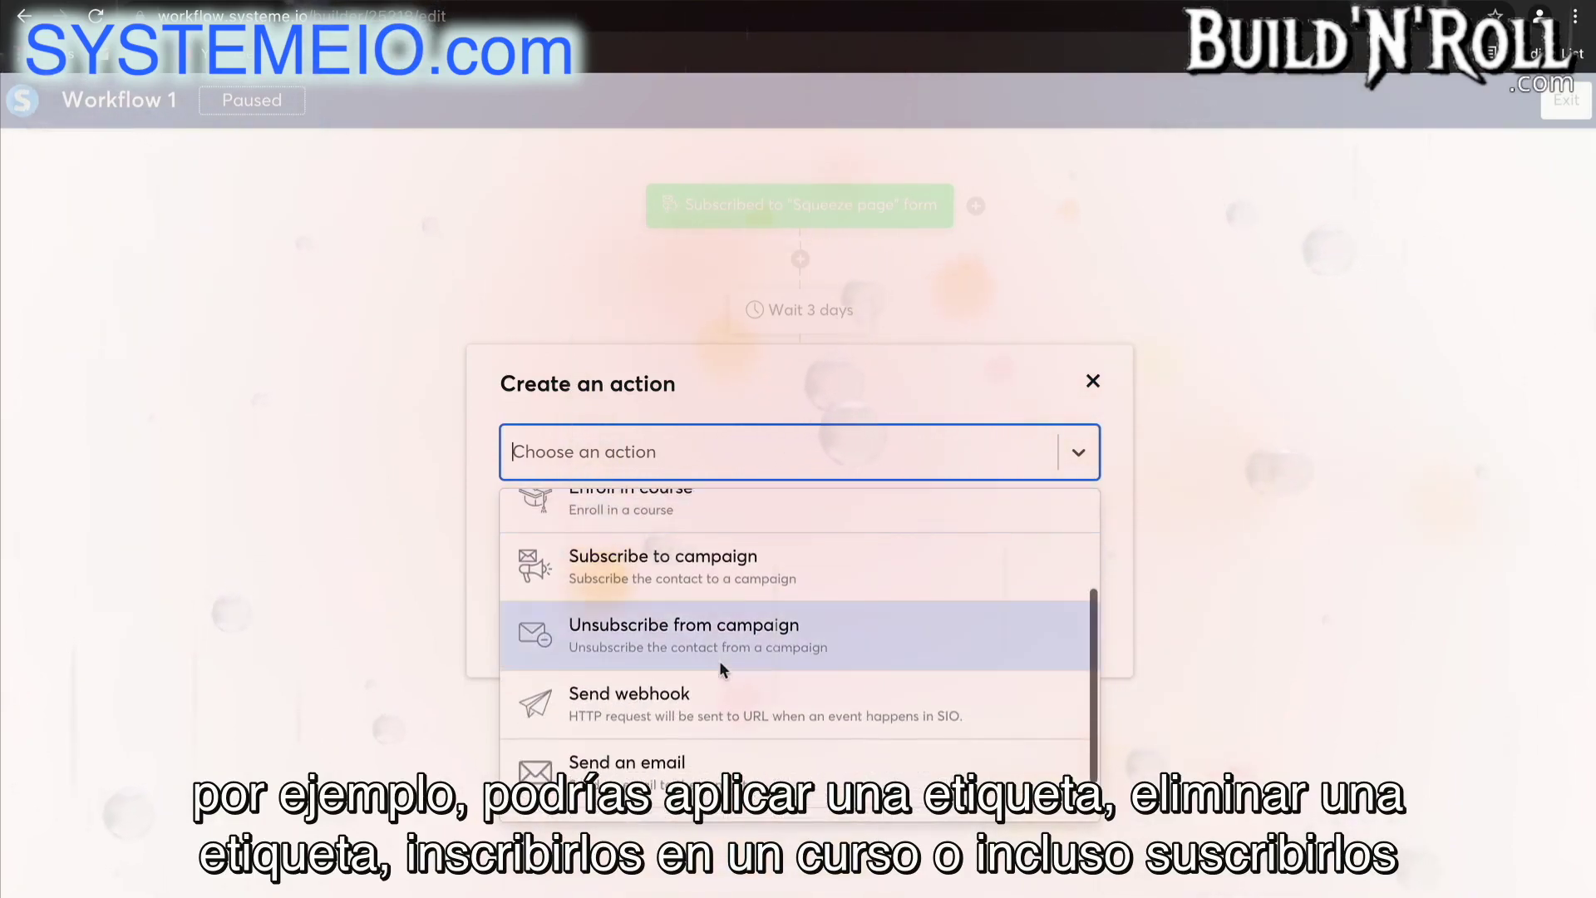
left_click(740, 574)
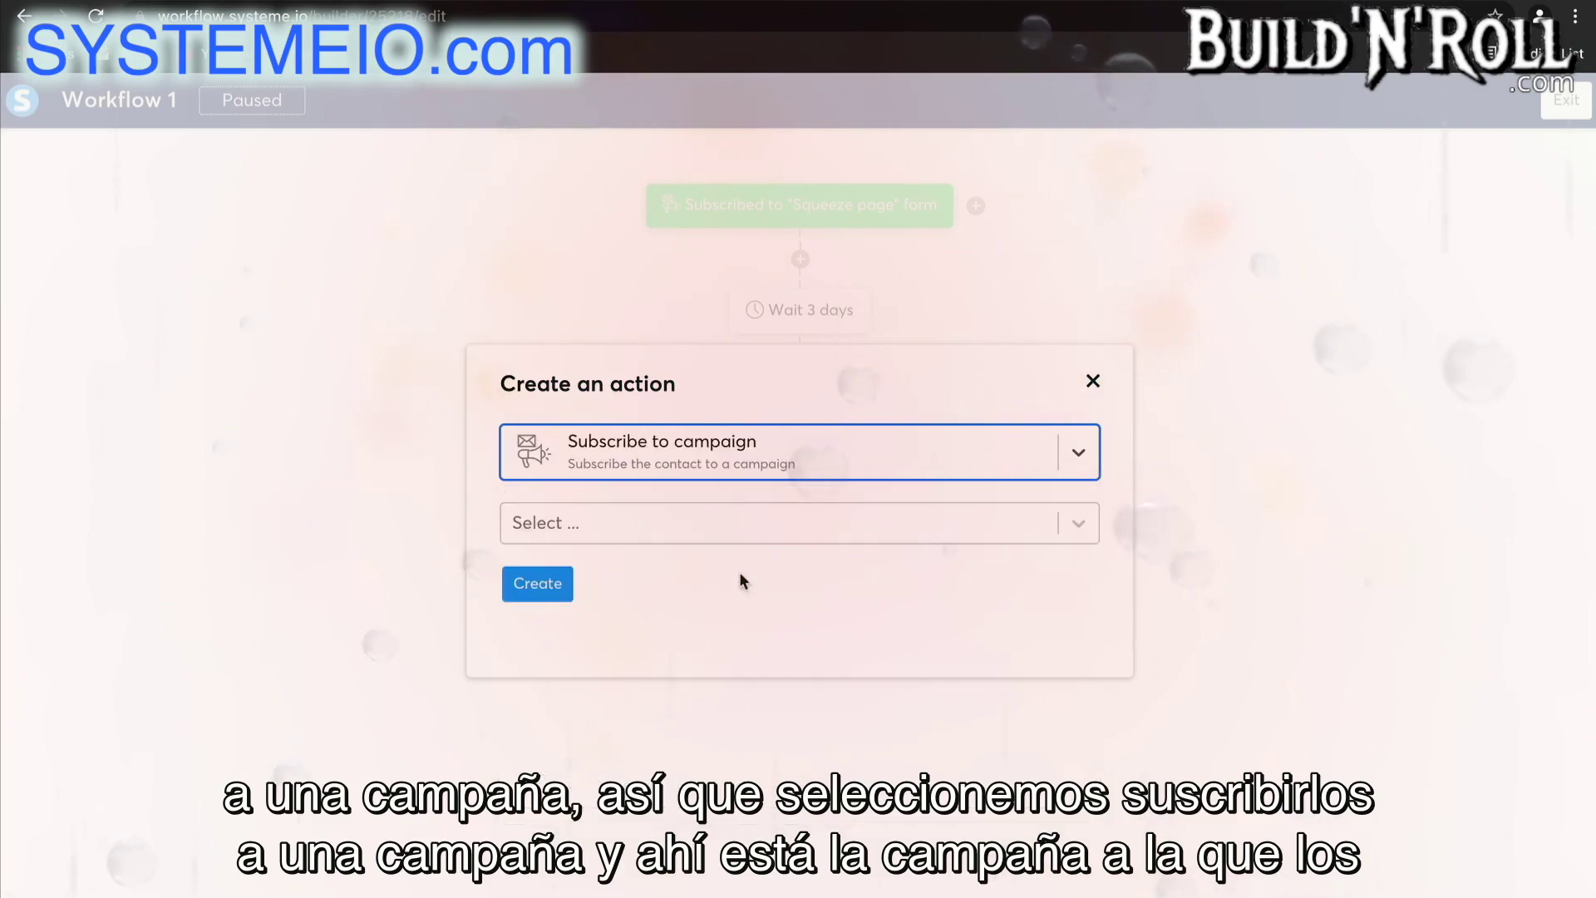
left_click(611, 527)
left_click(623, 581)
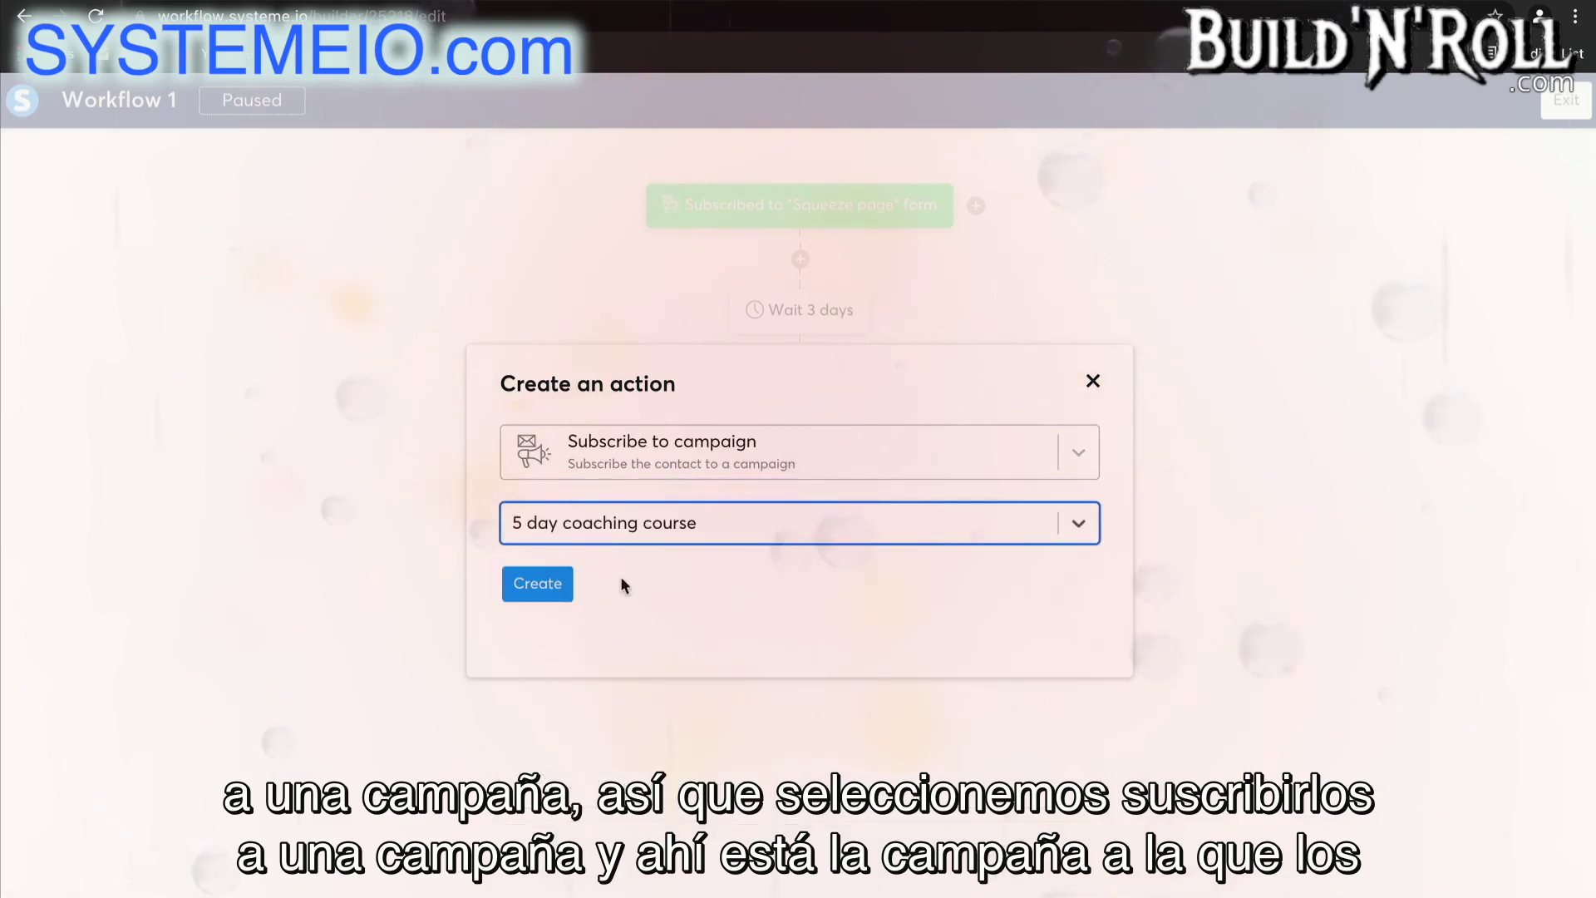
left_click(527, 593)
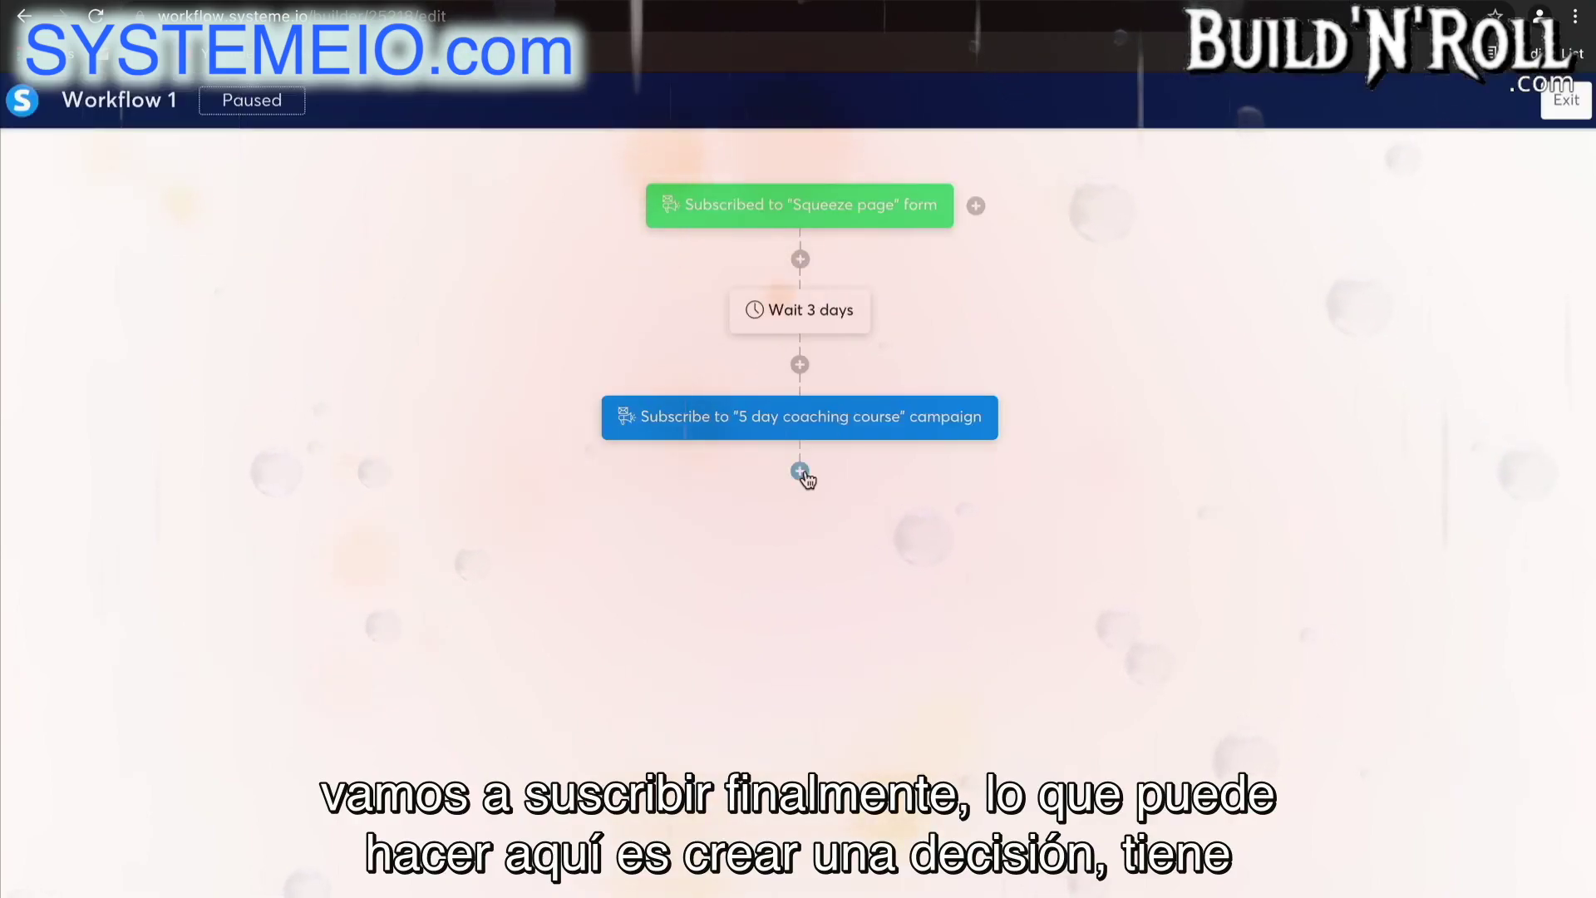
Add a decision step with a first condition on the Blog - leads tag
left_click(800, 472)
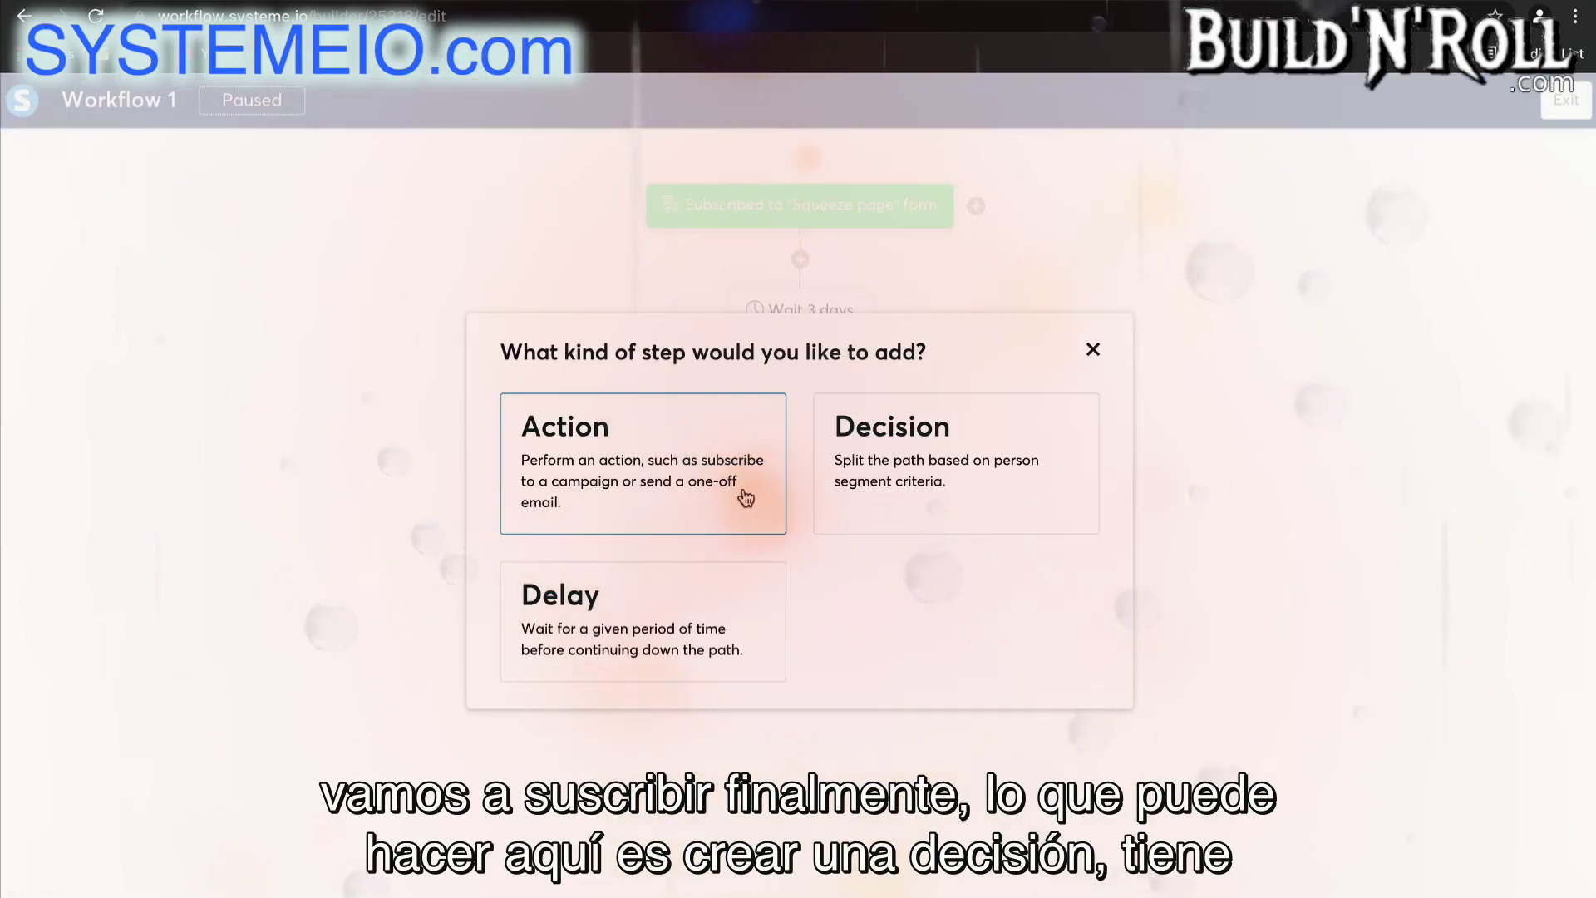
left_click(916, 491)
left_click(586, 384)
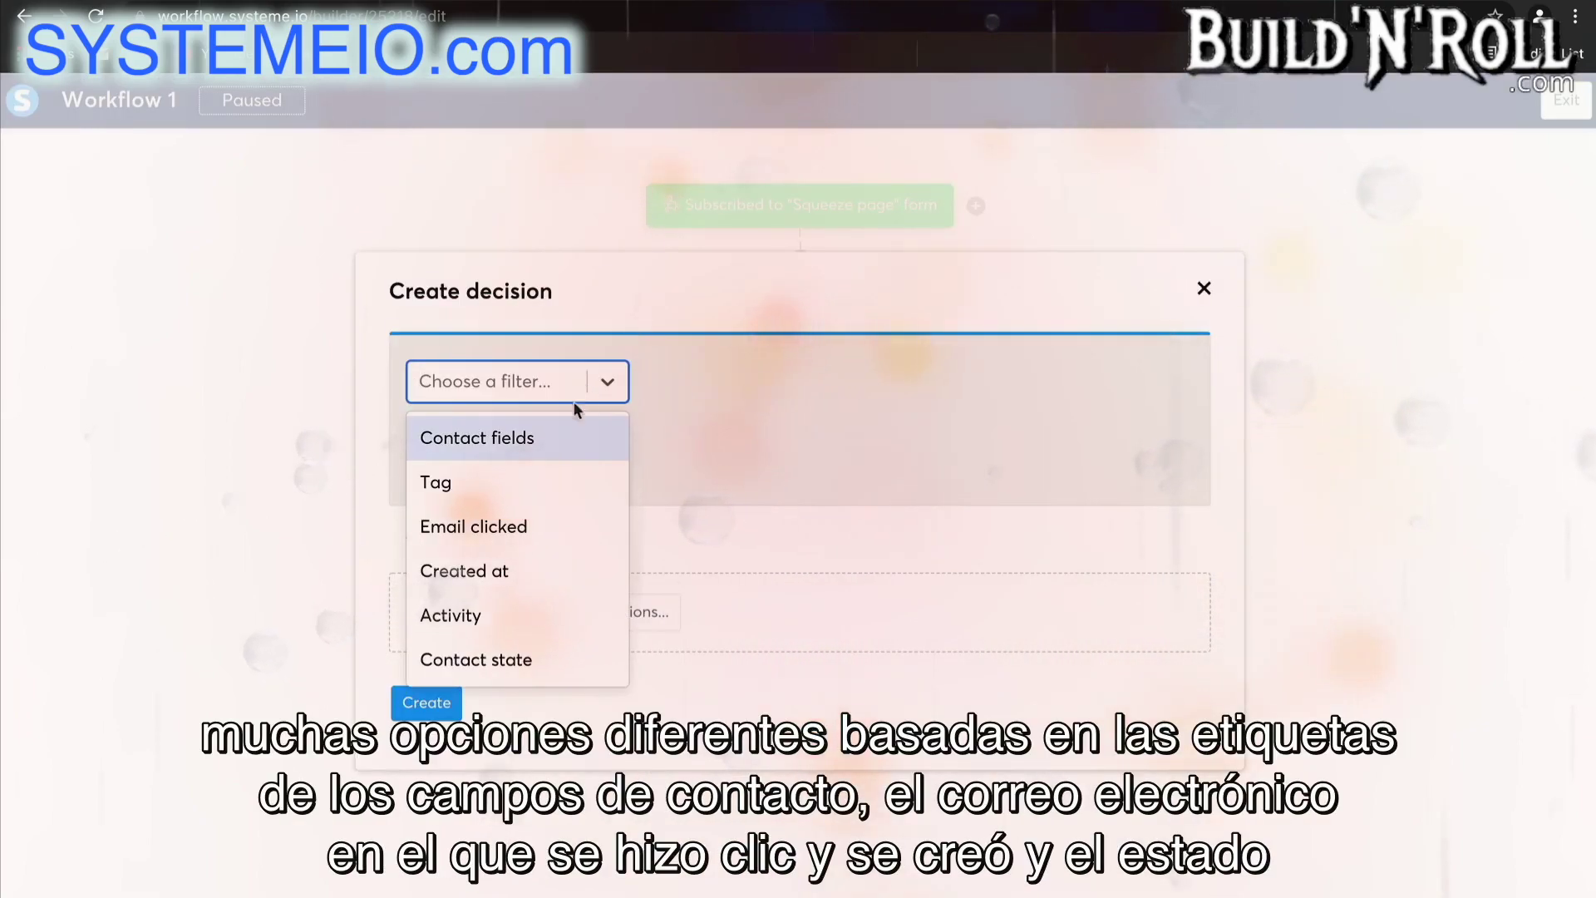
left_click(529, 490)
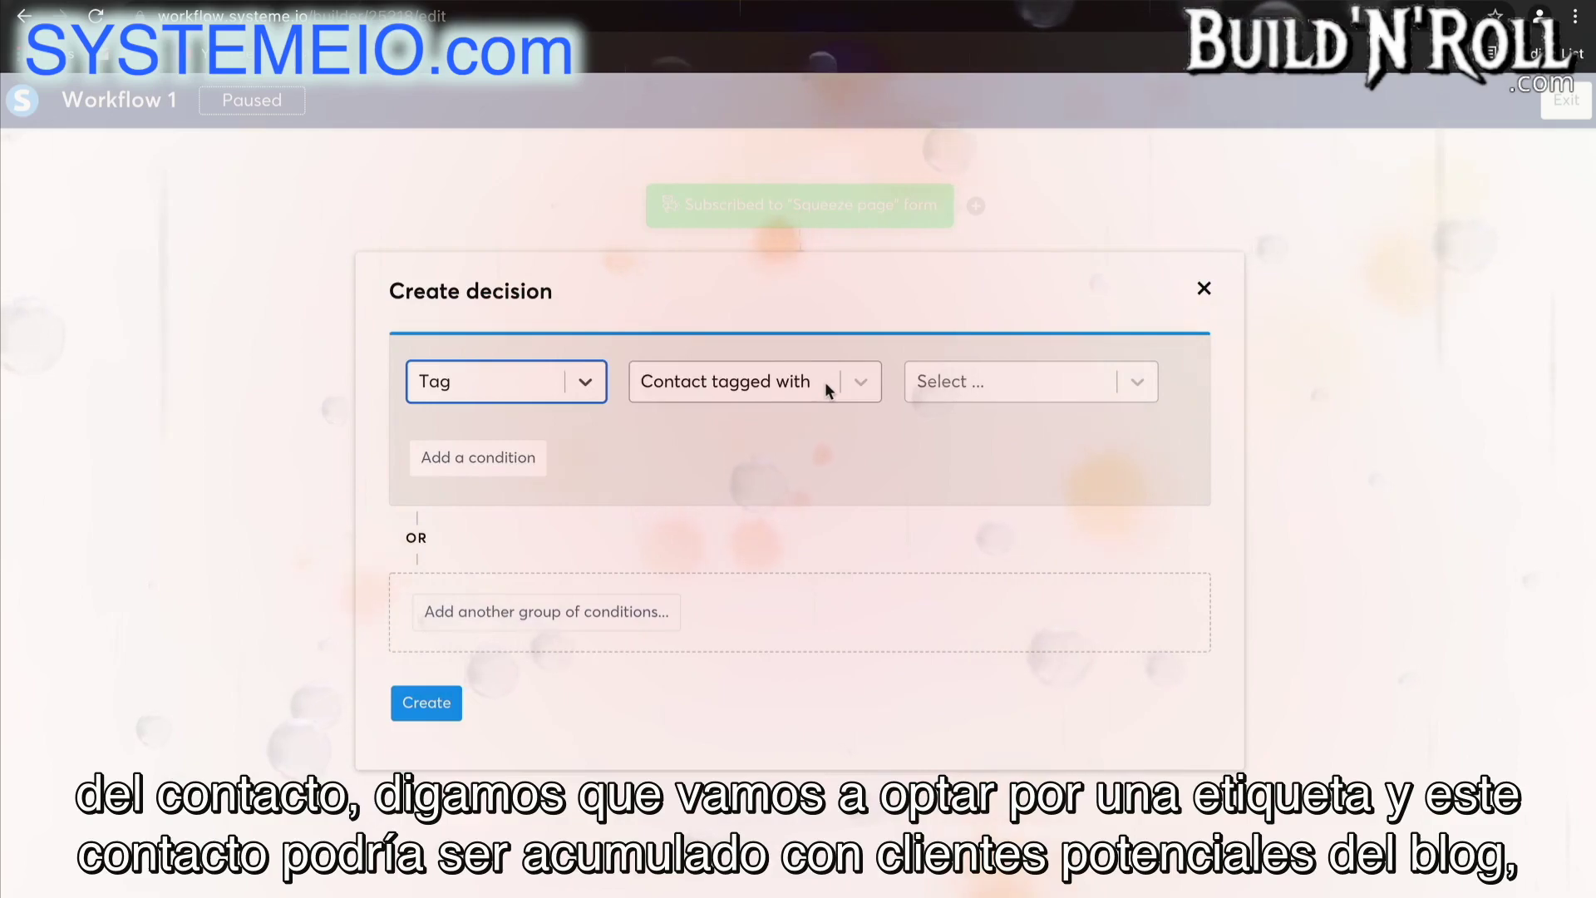
left_click(970, 382)
left_click(969, 442)
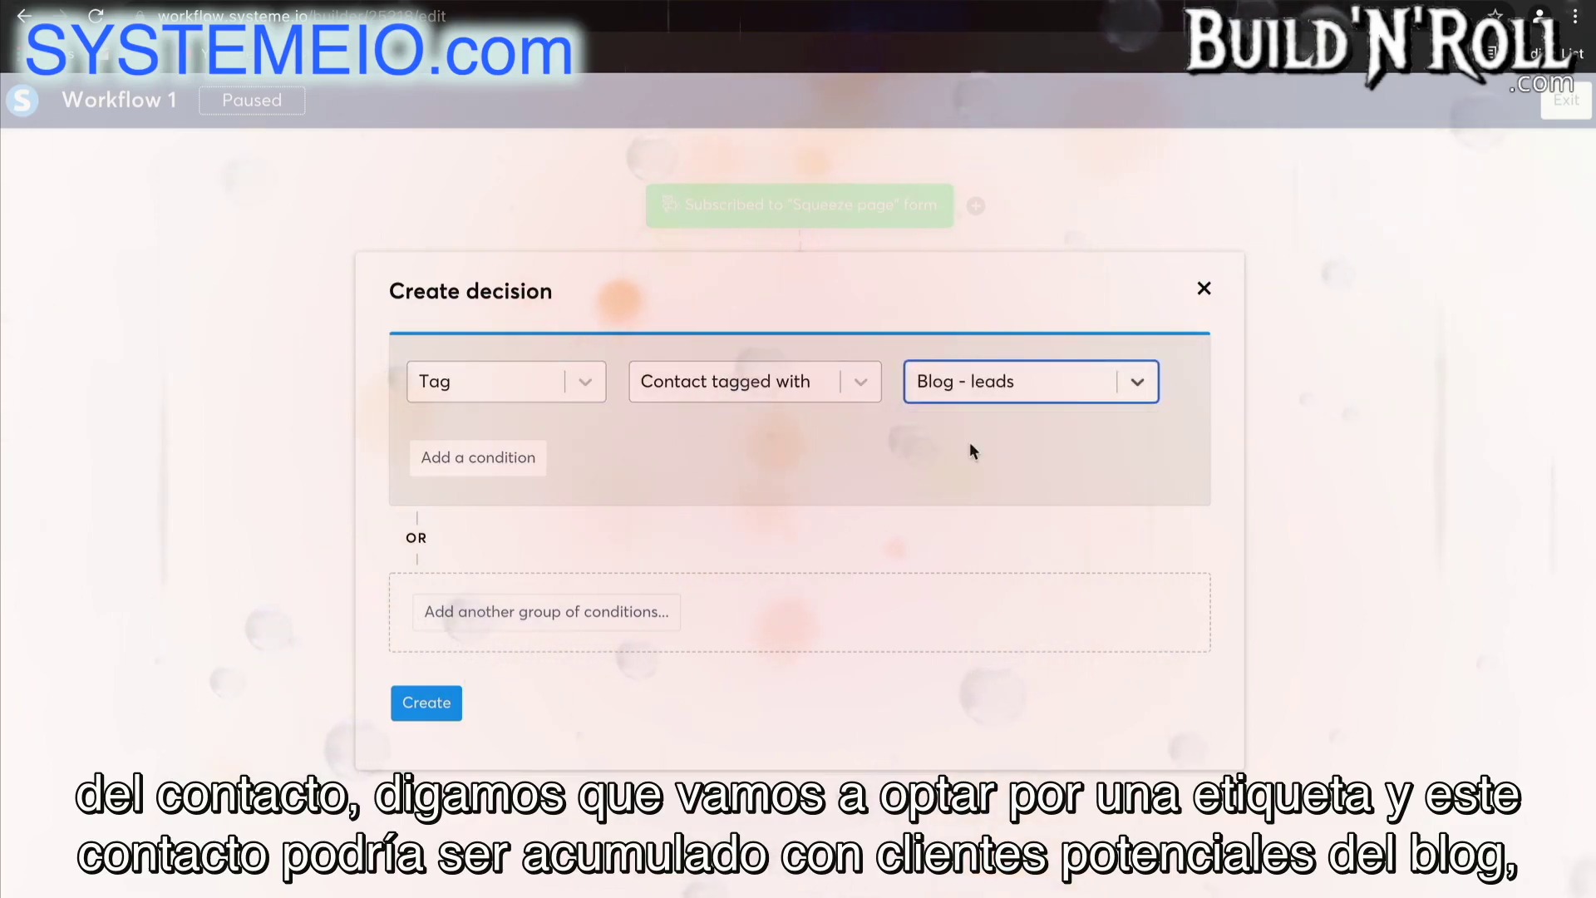
Add a second condition for contacts not tagged Blog - leads and create the decision
left_click(509, 457)
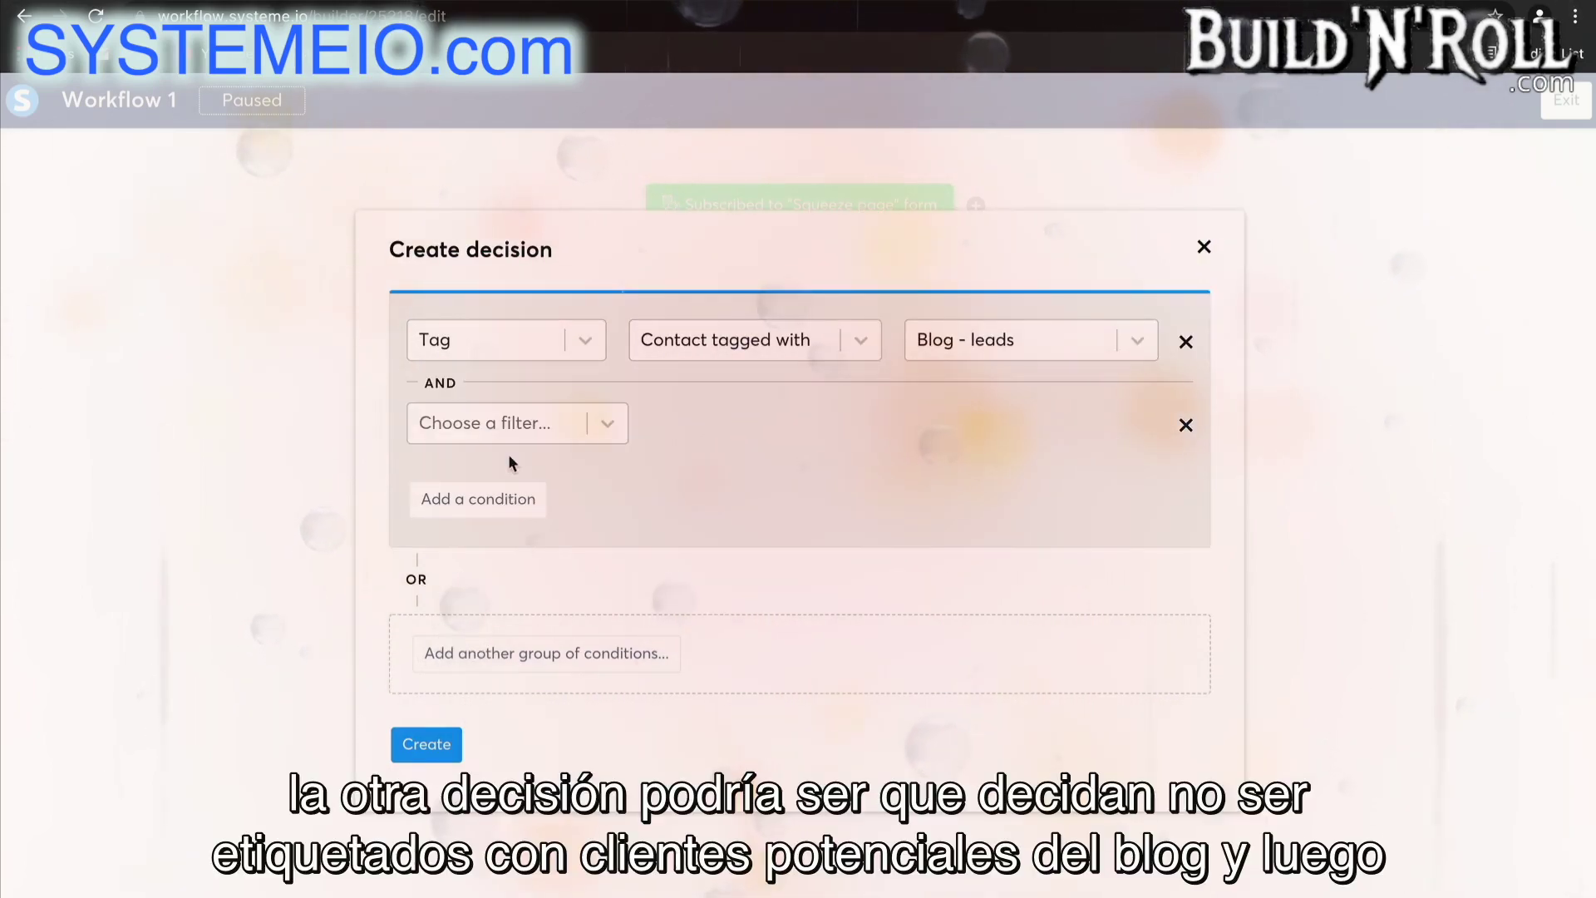
left_click(527, 428)
left_click(511, 517)
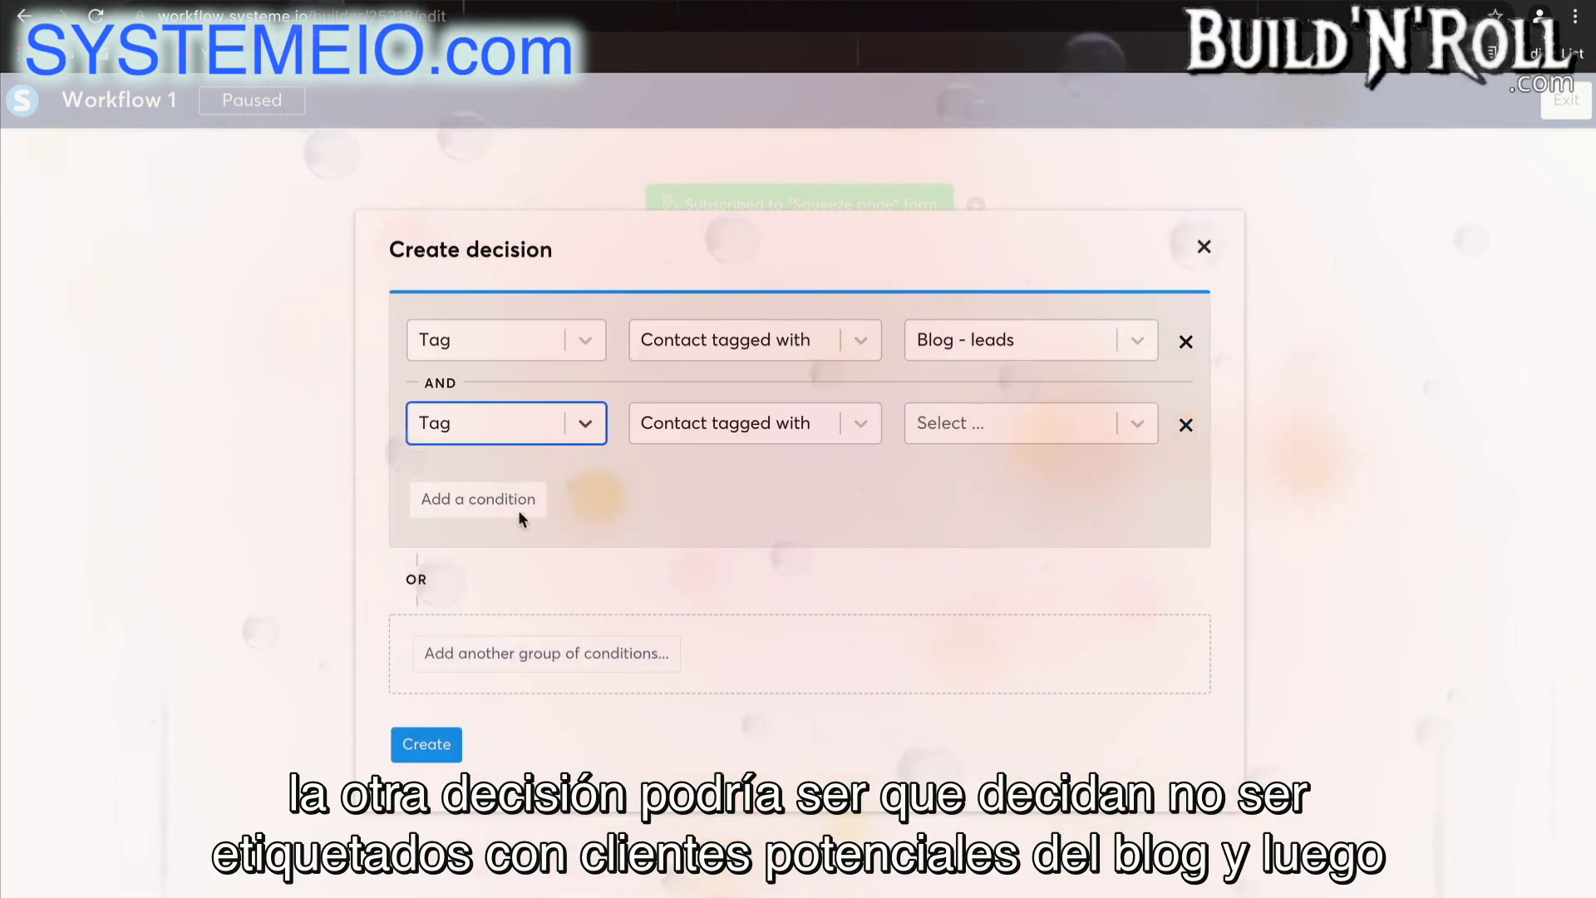
left_click(736, 427)
left_click(728, 524)
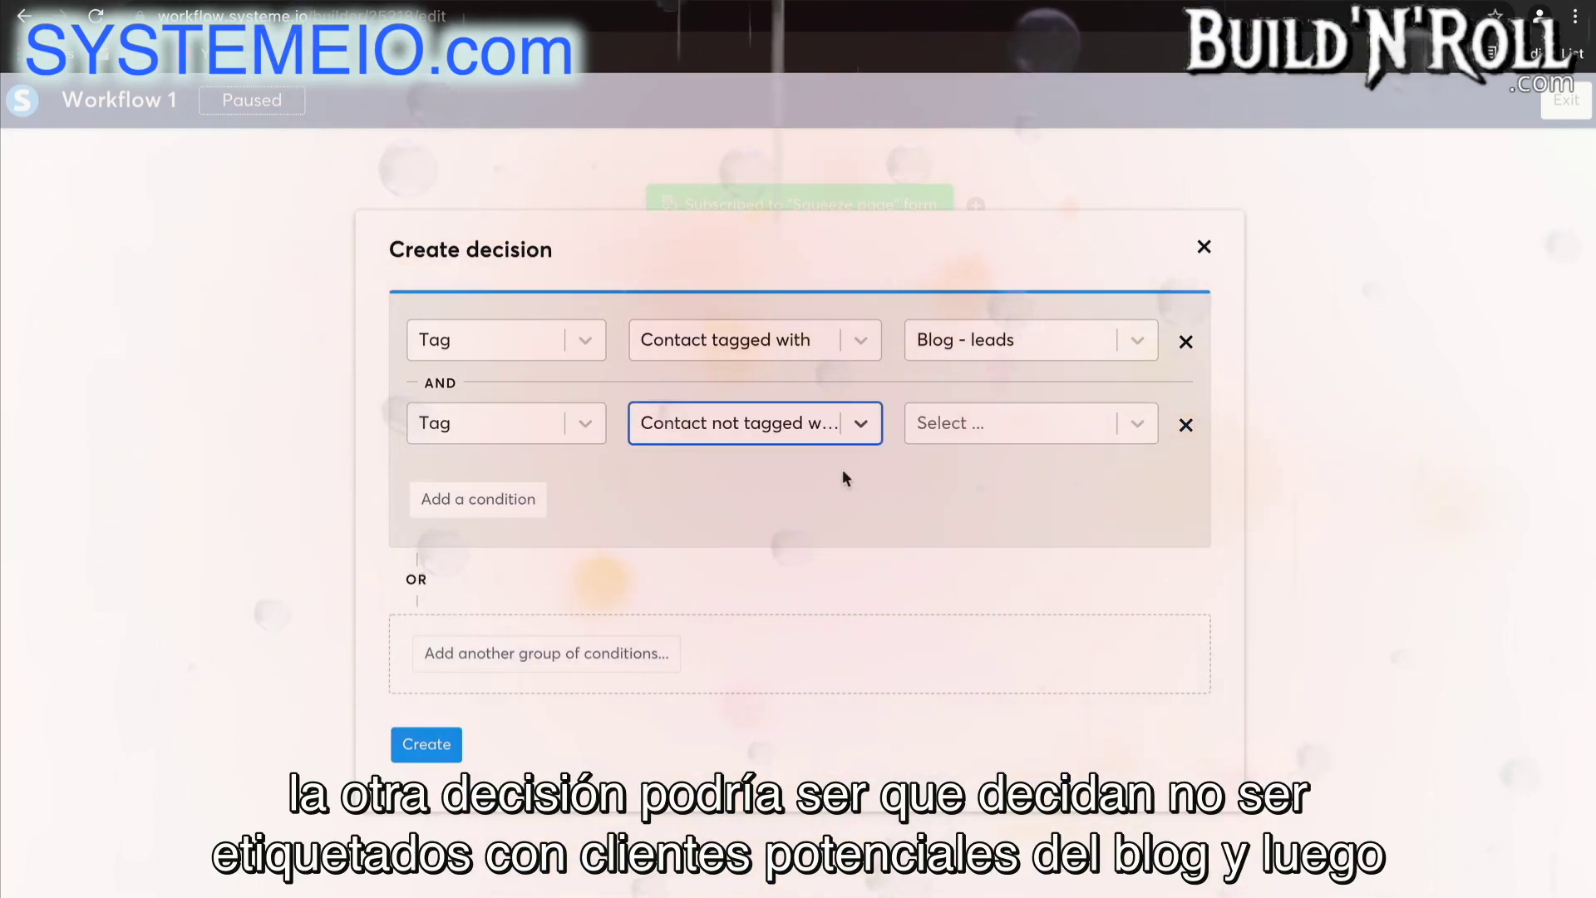
left_click(944, 434)
left_click(951, 486)
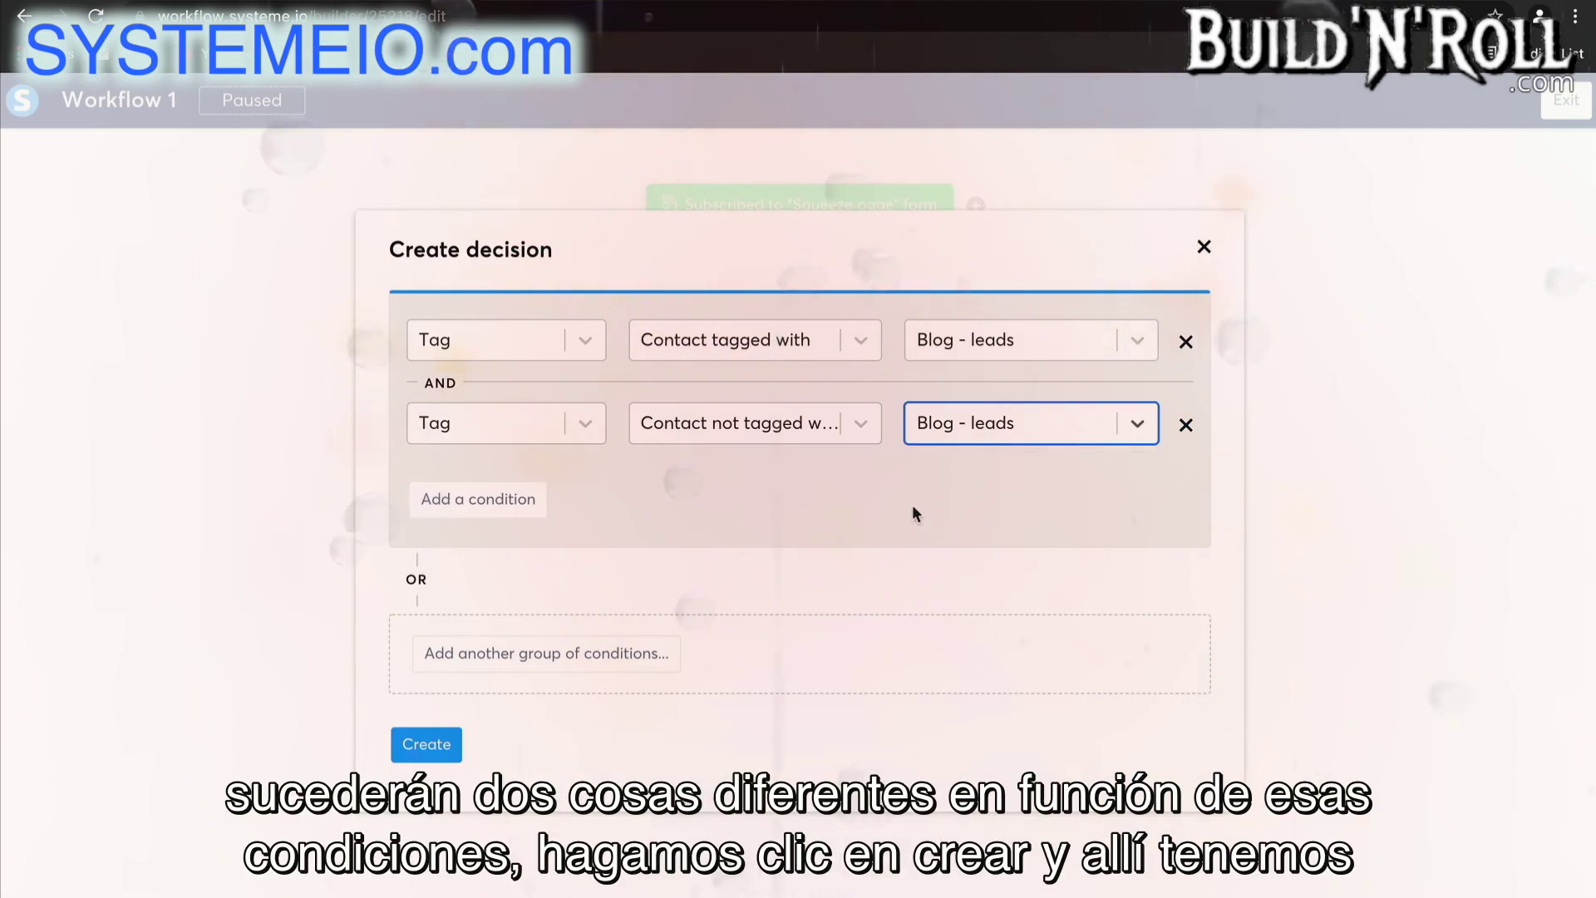
left_click(427, 744)
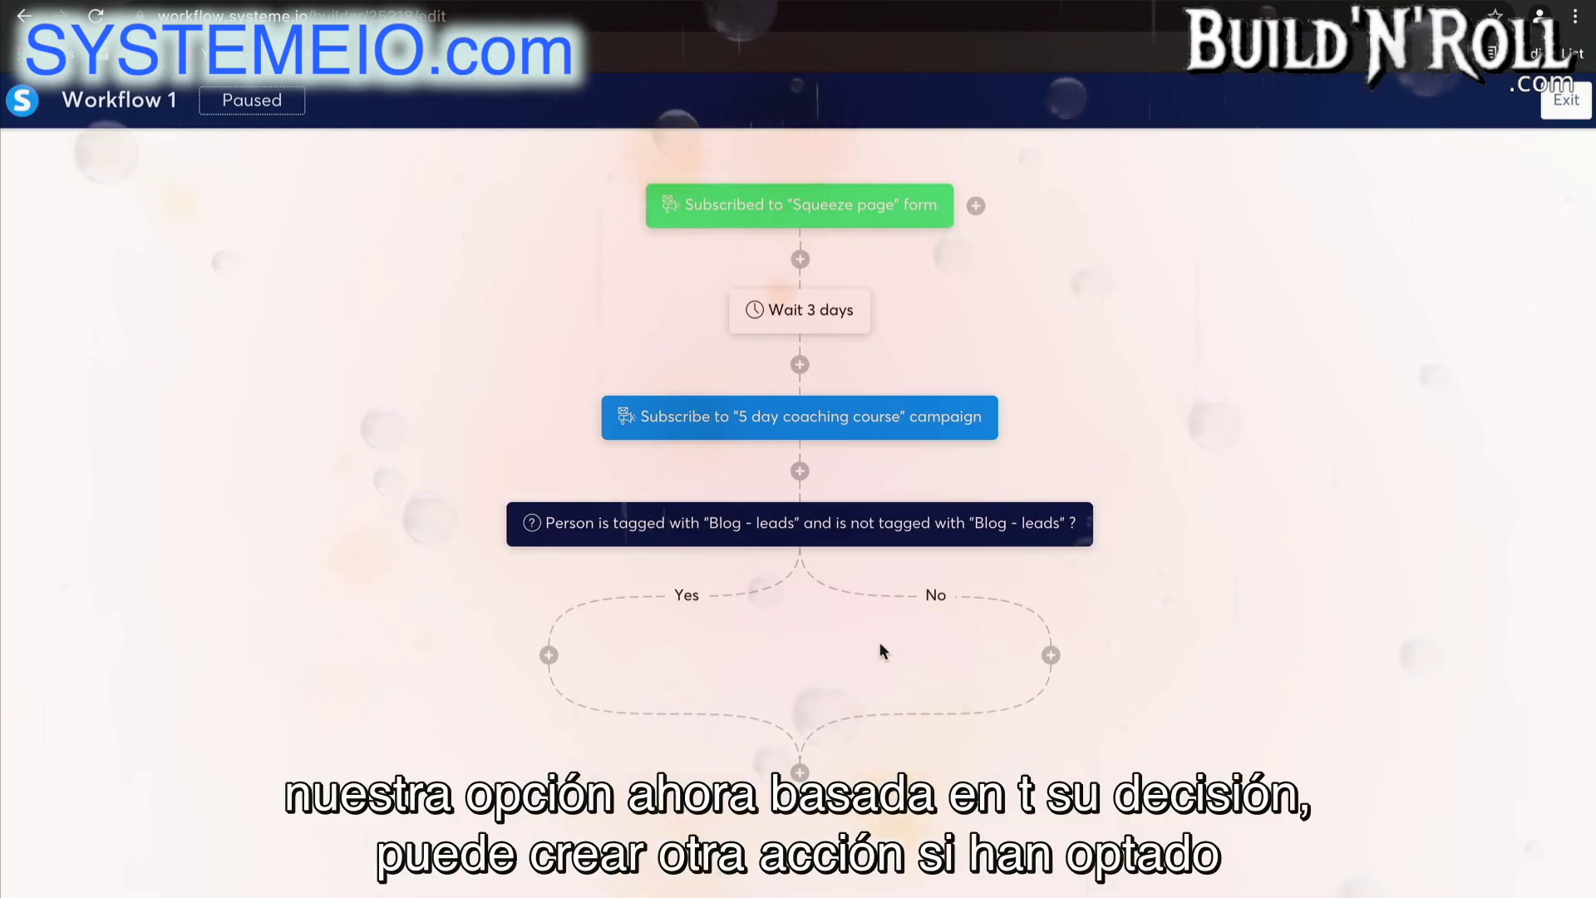
On the Yes branch, add an action unsubscribing from the 5 day coaching course campaign
left_click(549, 655)
left_click(607, 495)
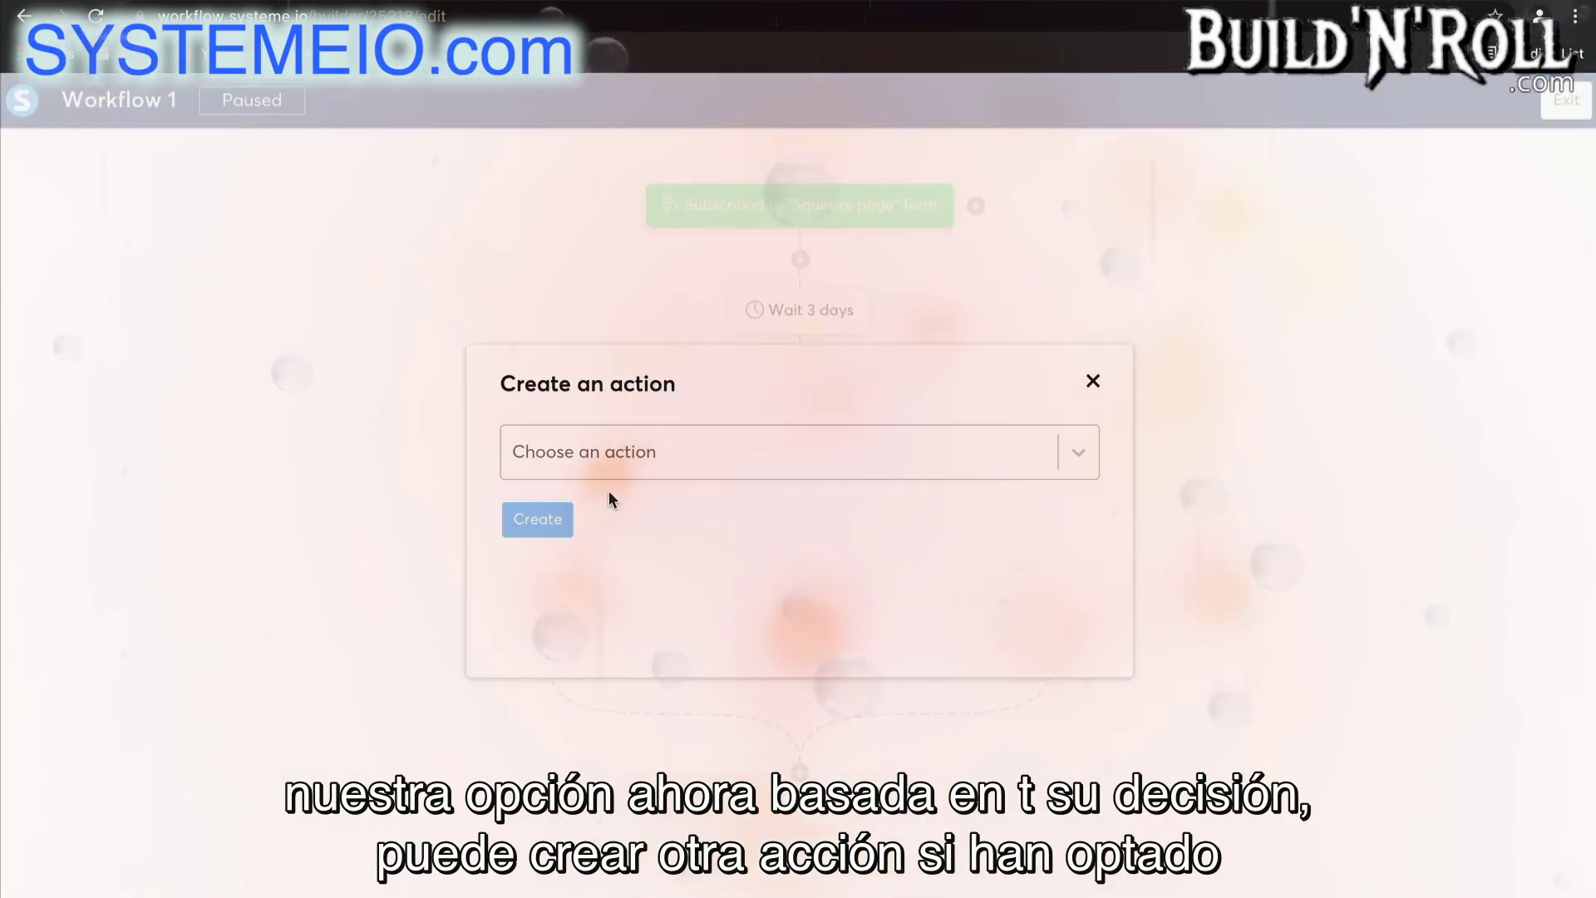
left_click(596, 451)
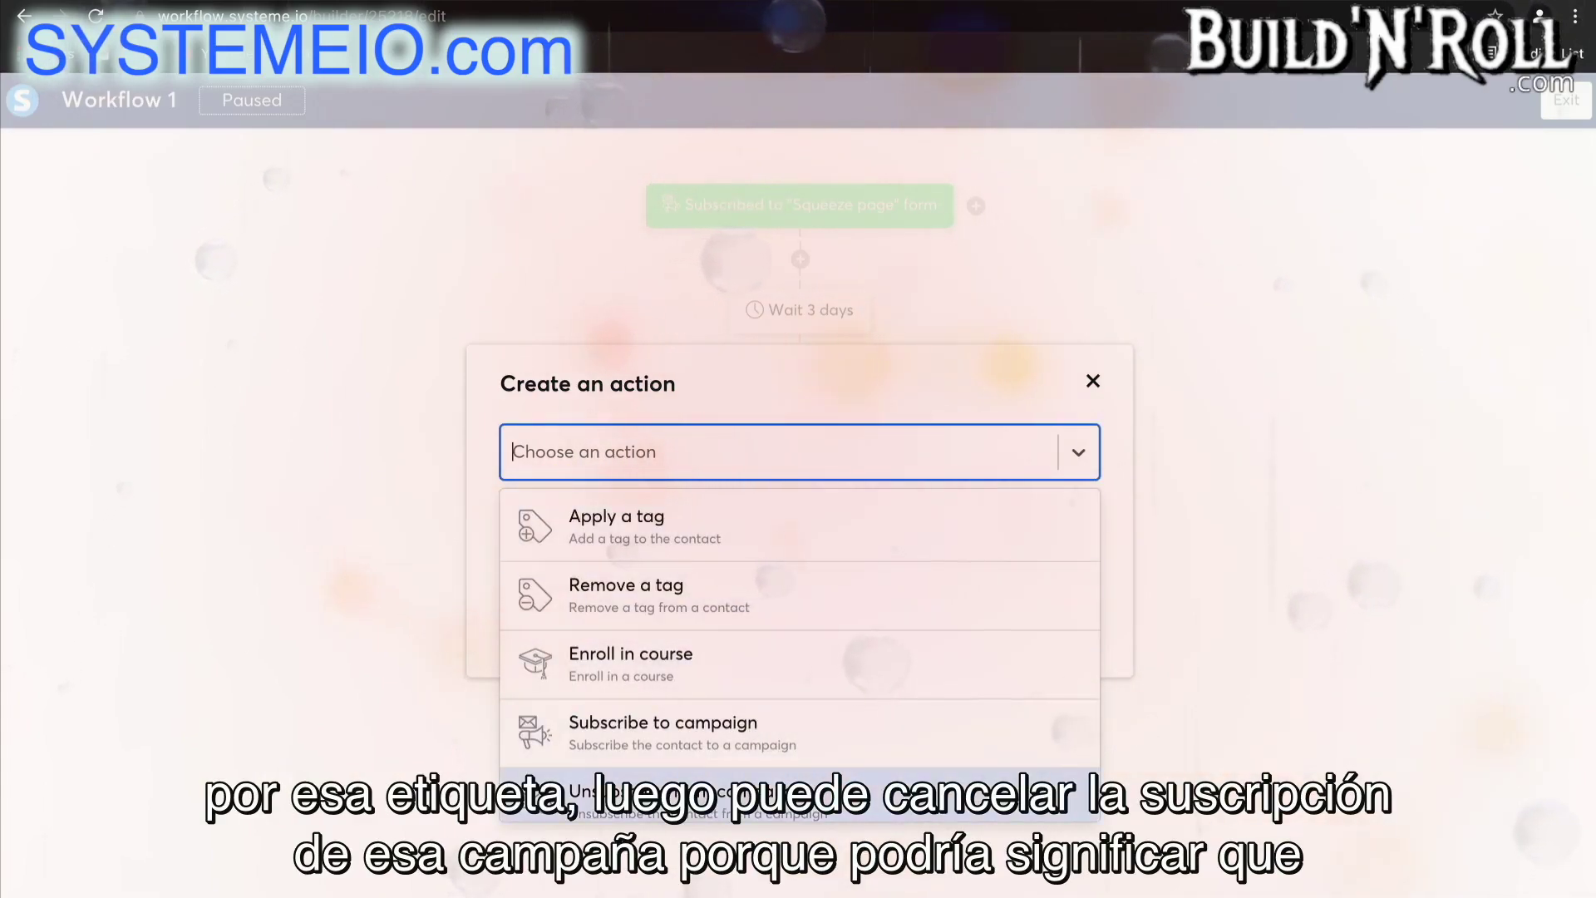
left_click(632, 795)
left_click(732, 525)
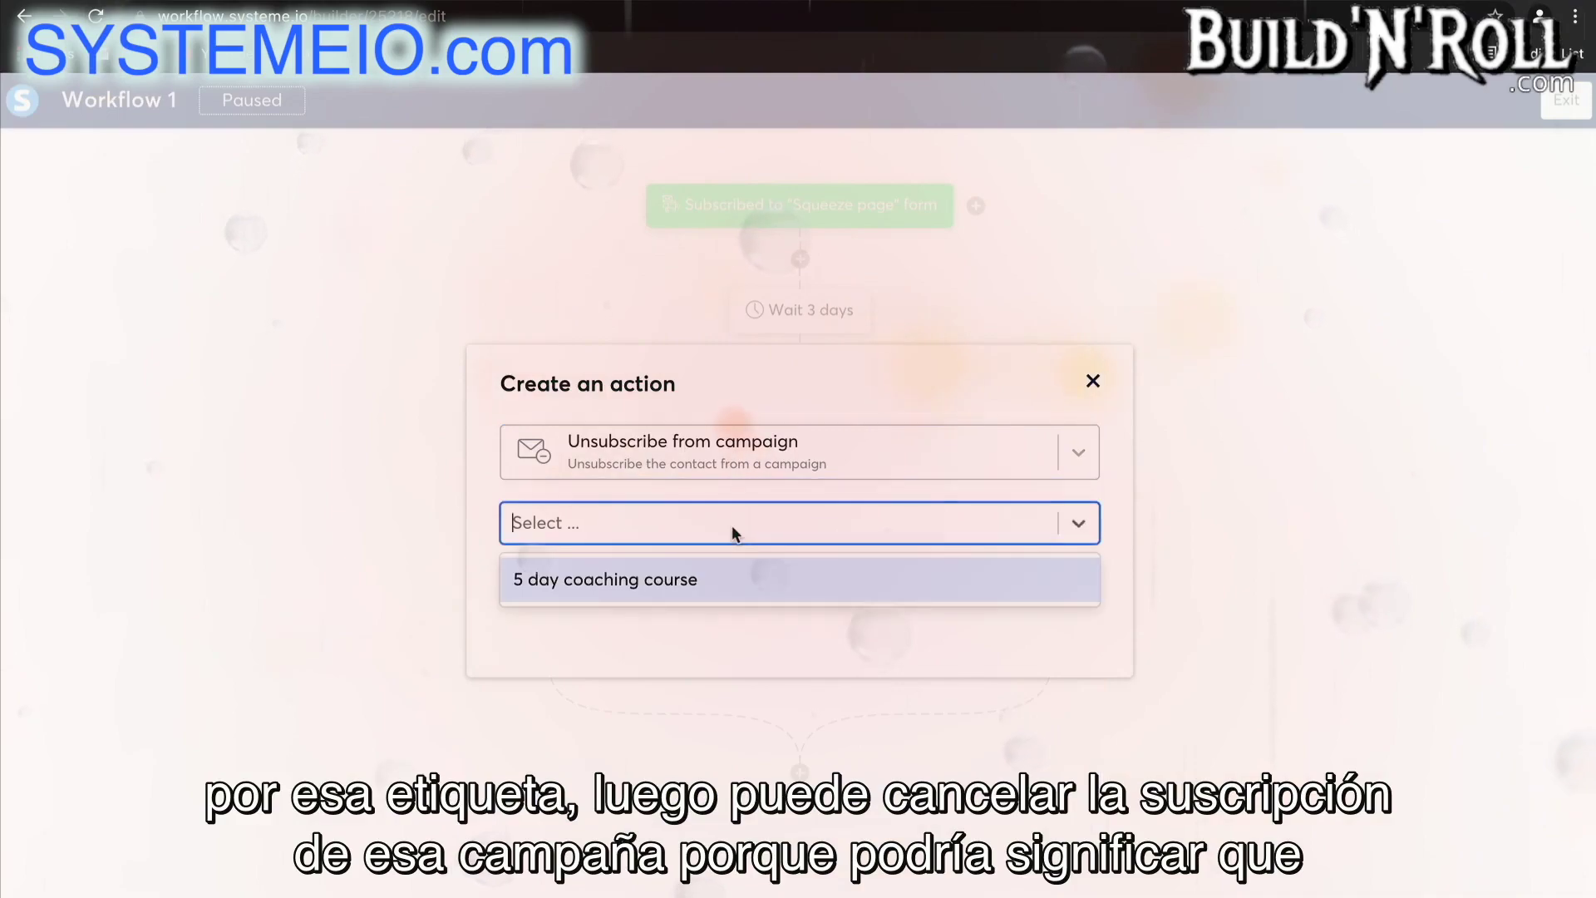
left_click(710, 575)
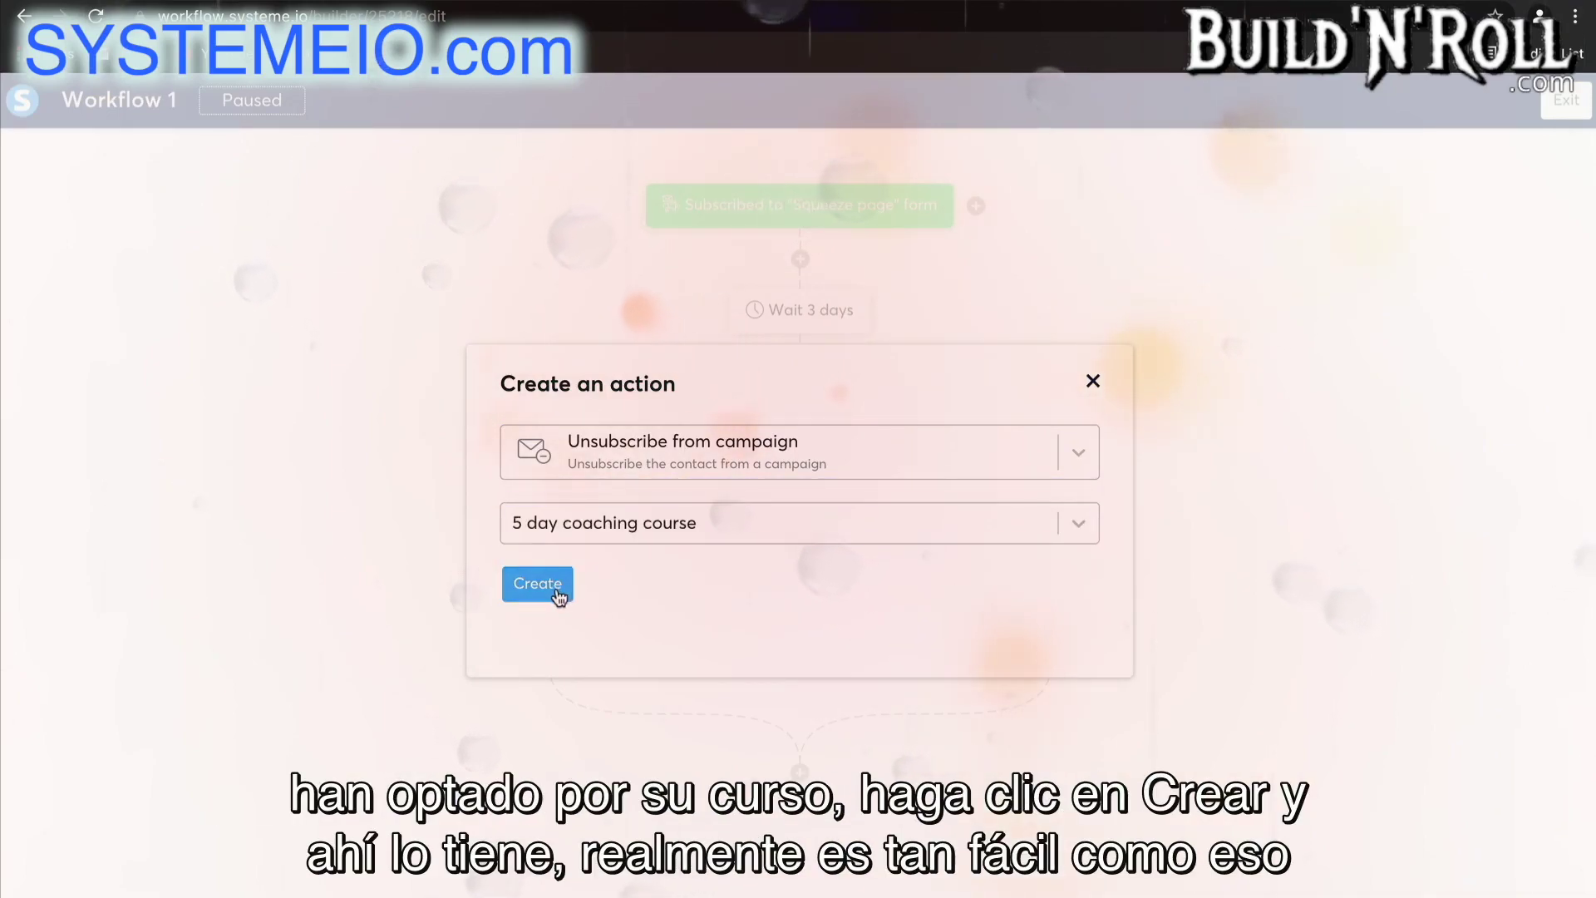
left_click(557, 584)
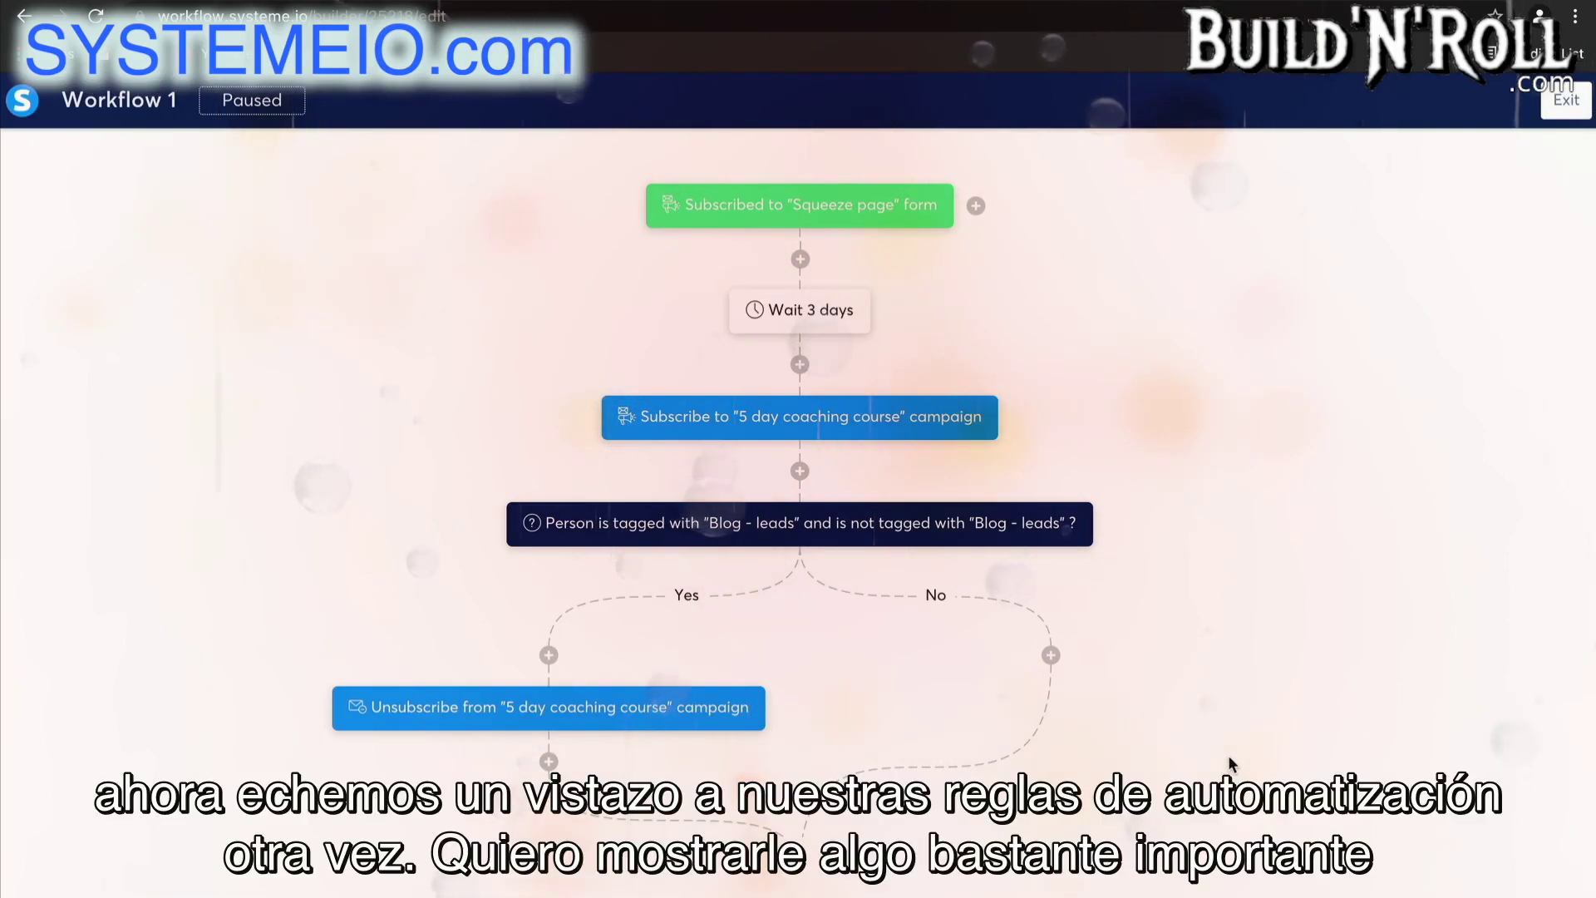
Leave the workflow and start a new automation rule
left_click(1566, 101)
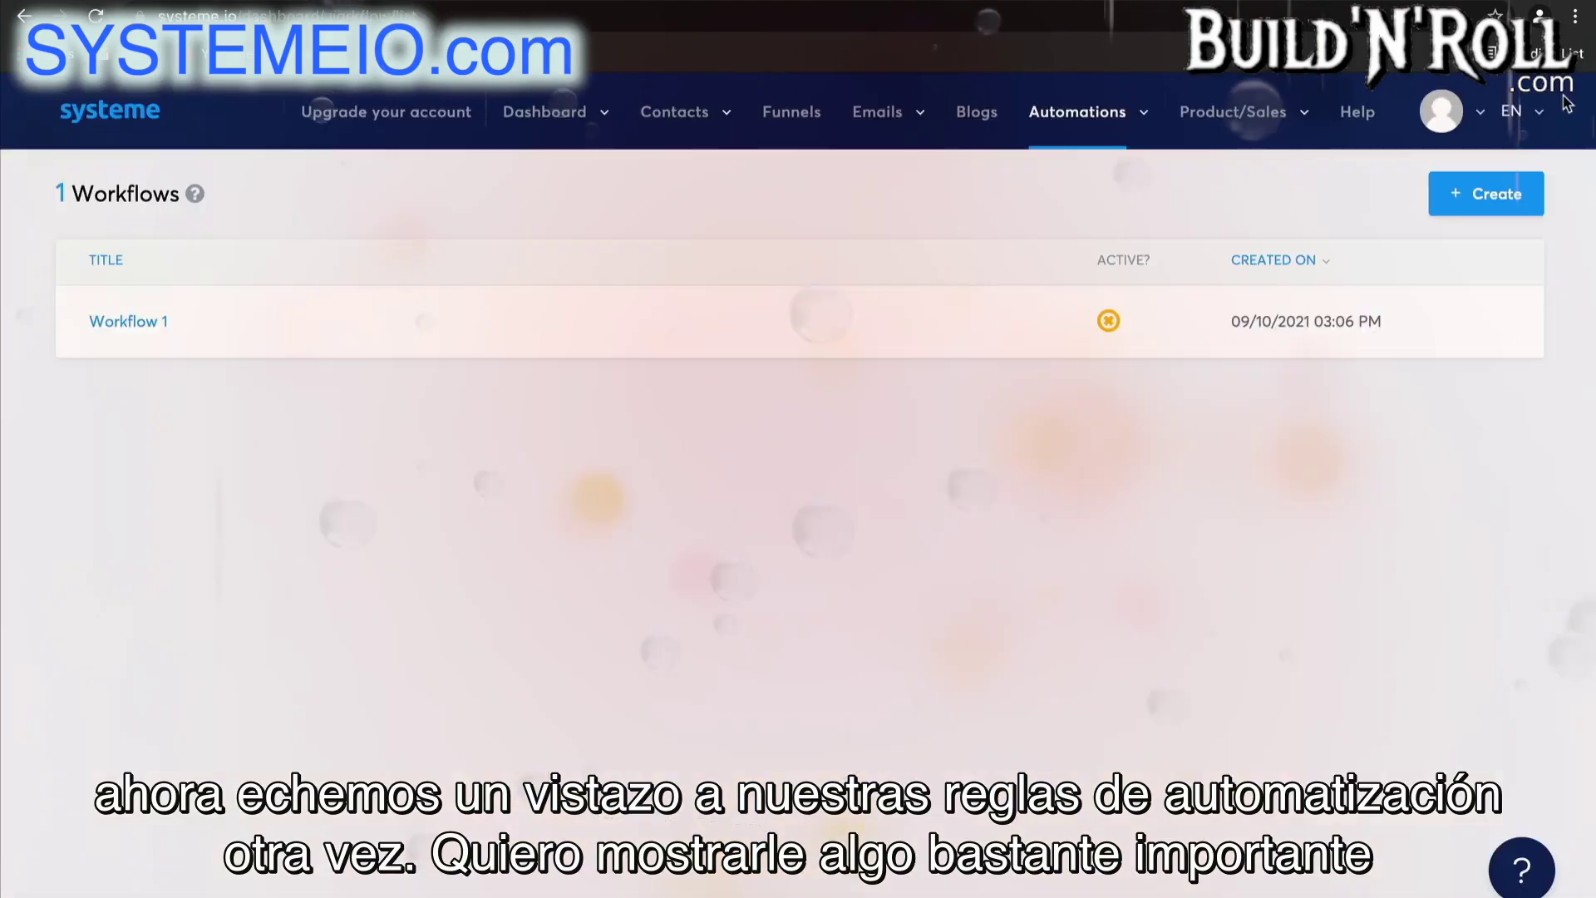
mouse_move(1139, 123)
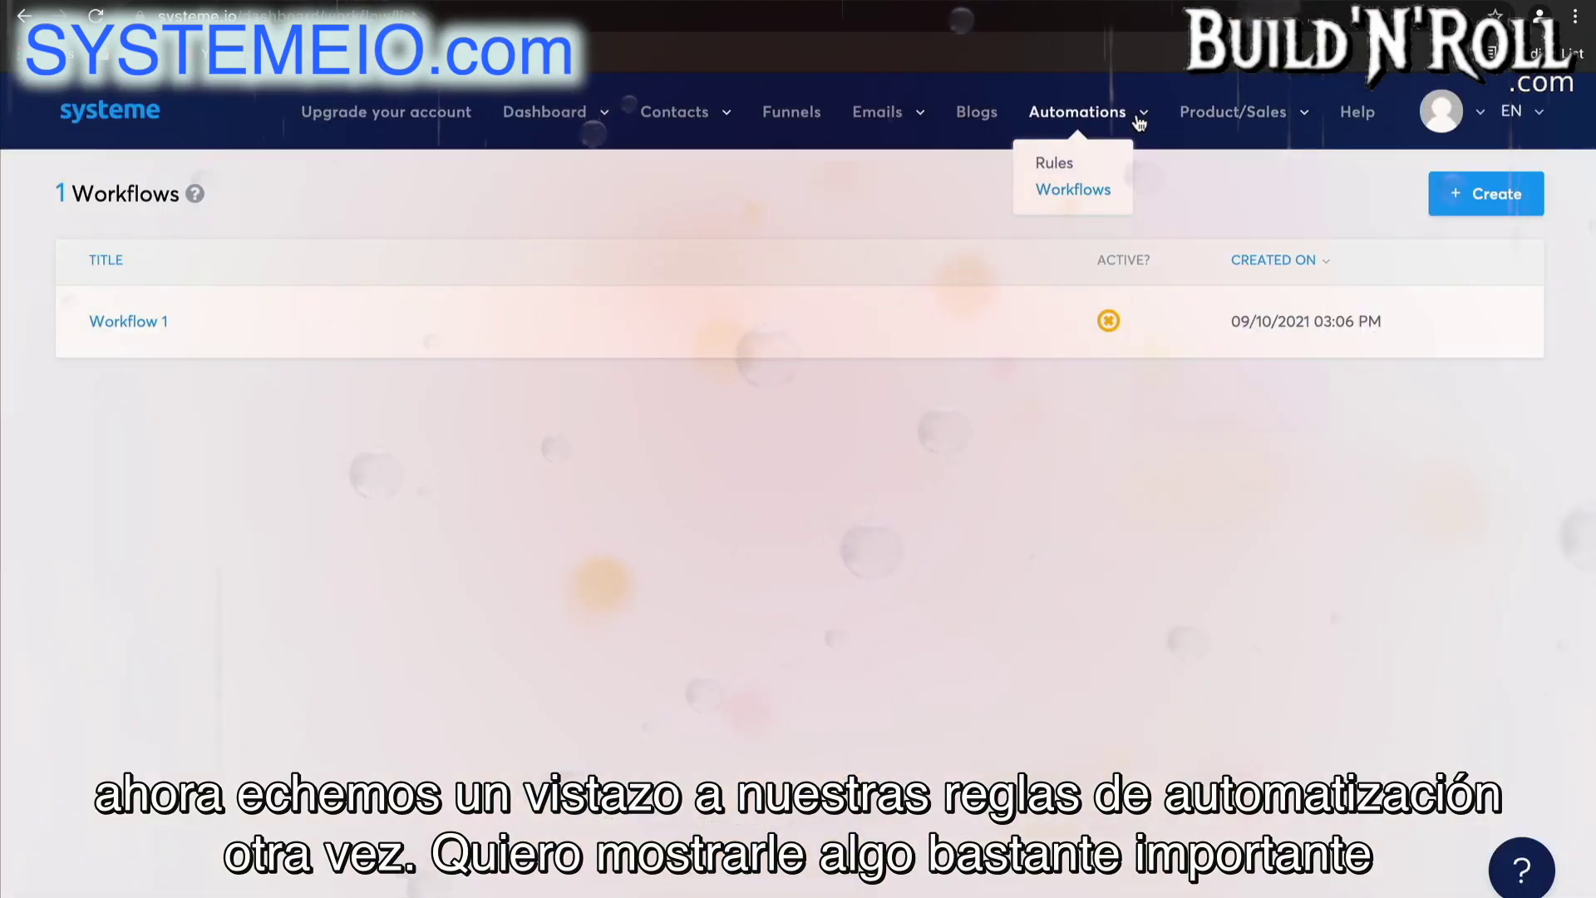
left_click(1054, 163)
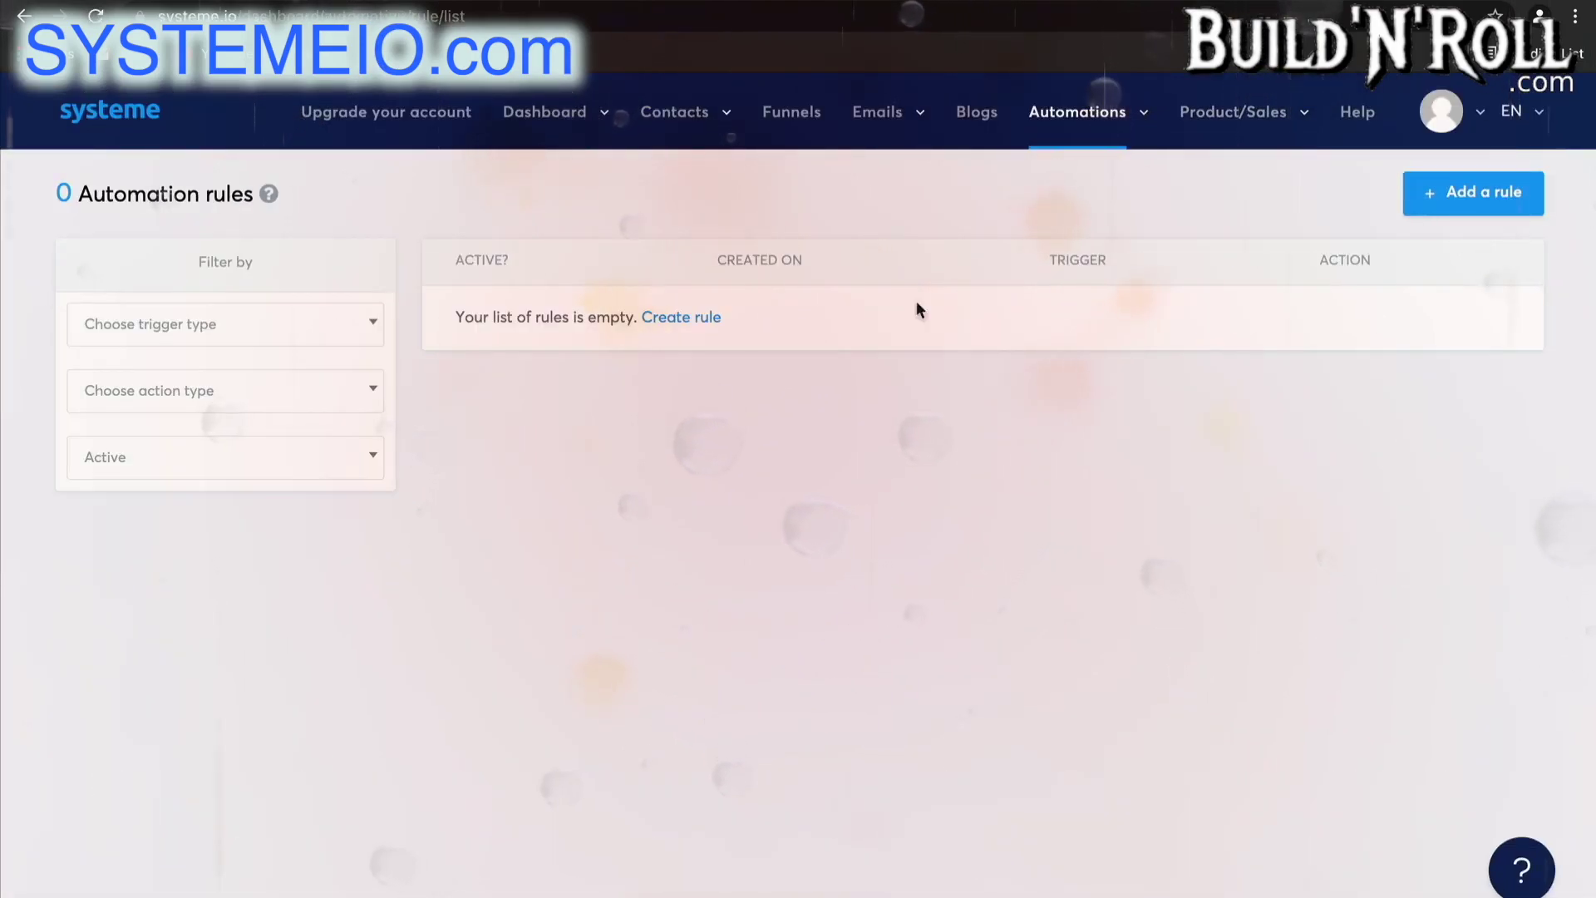
left_click(1439, 207)
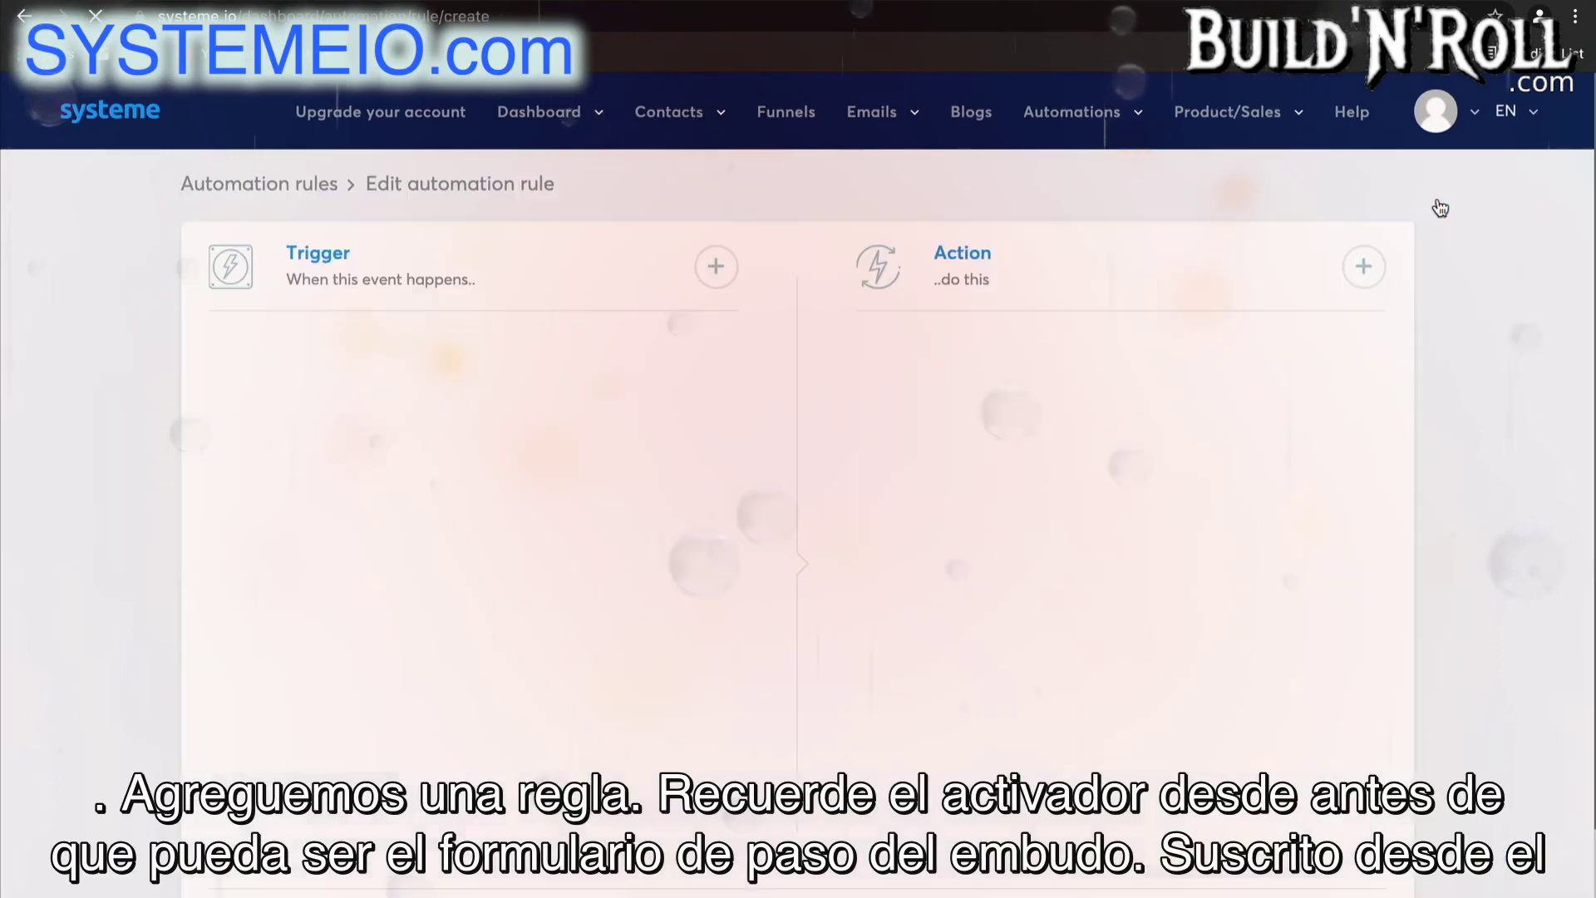
Trigger on form subscription at Sales Funnel's Thank You Page, with a Send webhook action
left_click(716, 267)
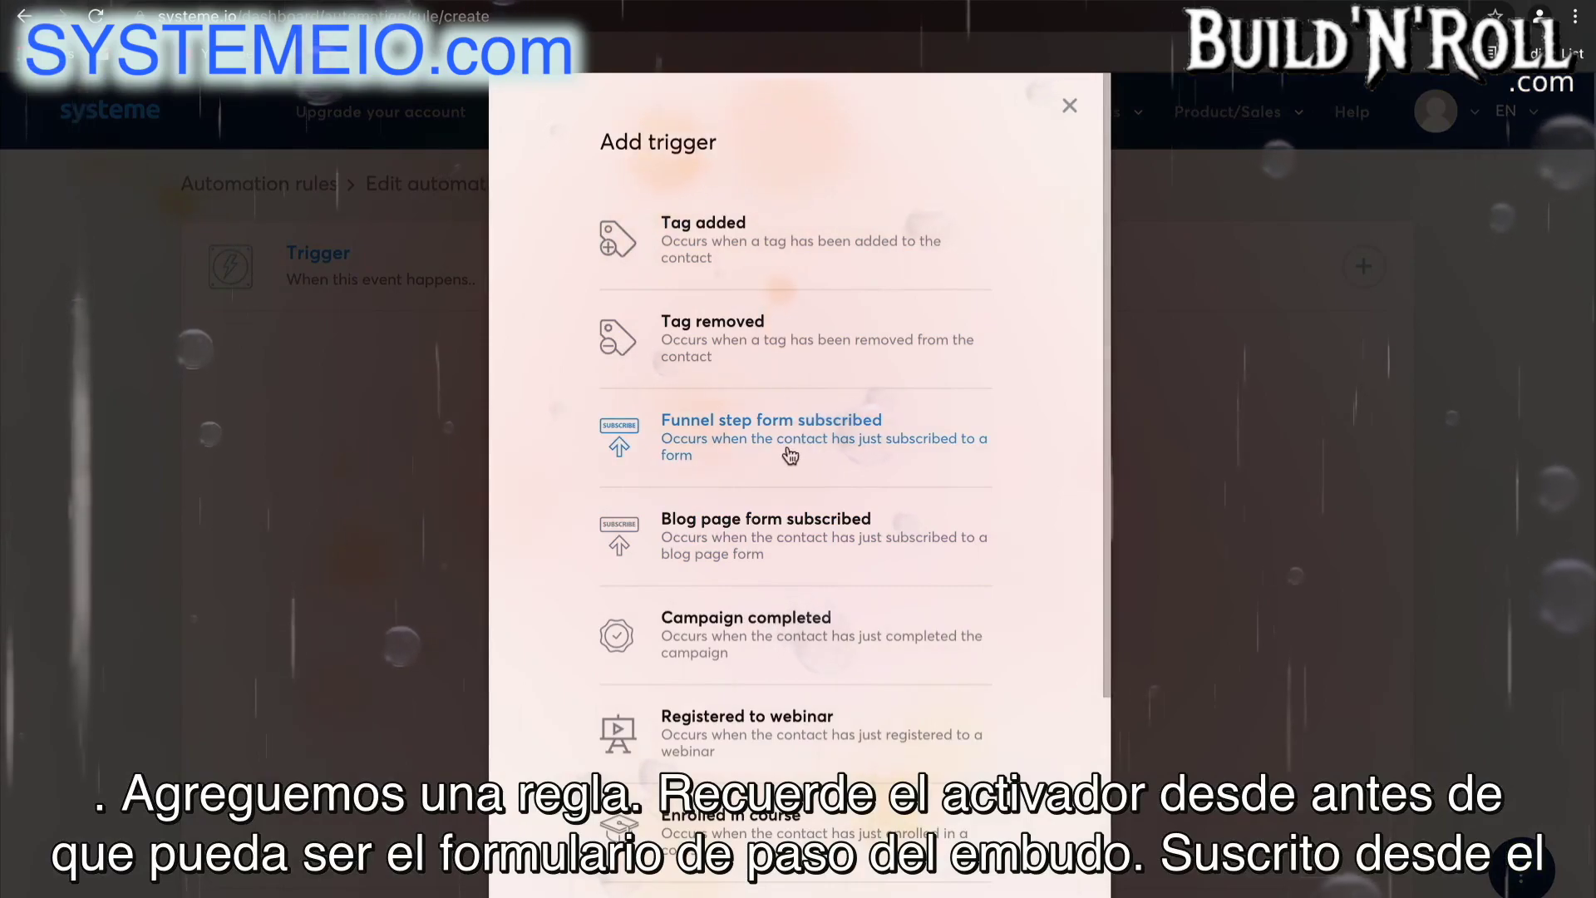
left_click(785, 425)
left_click(518, 456)
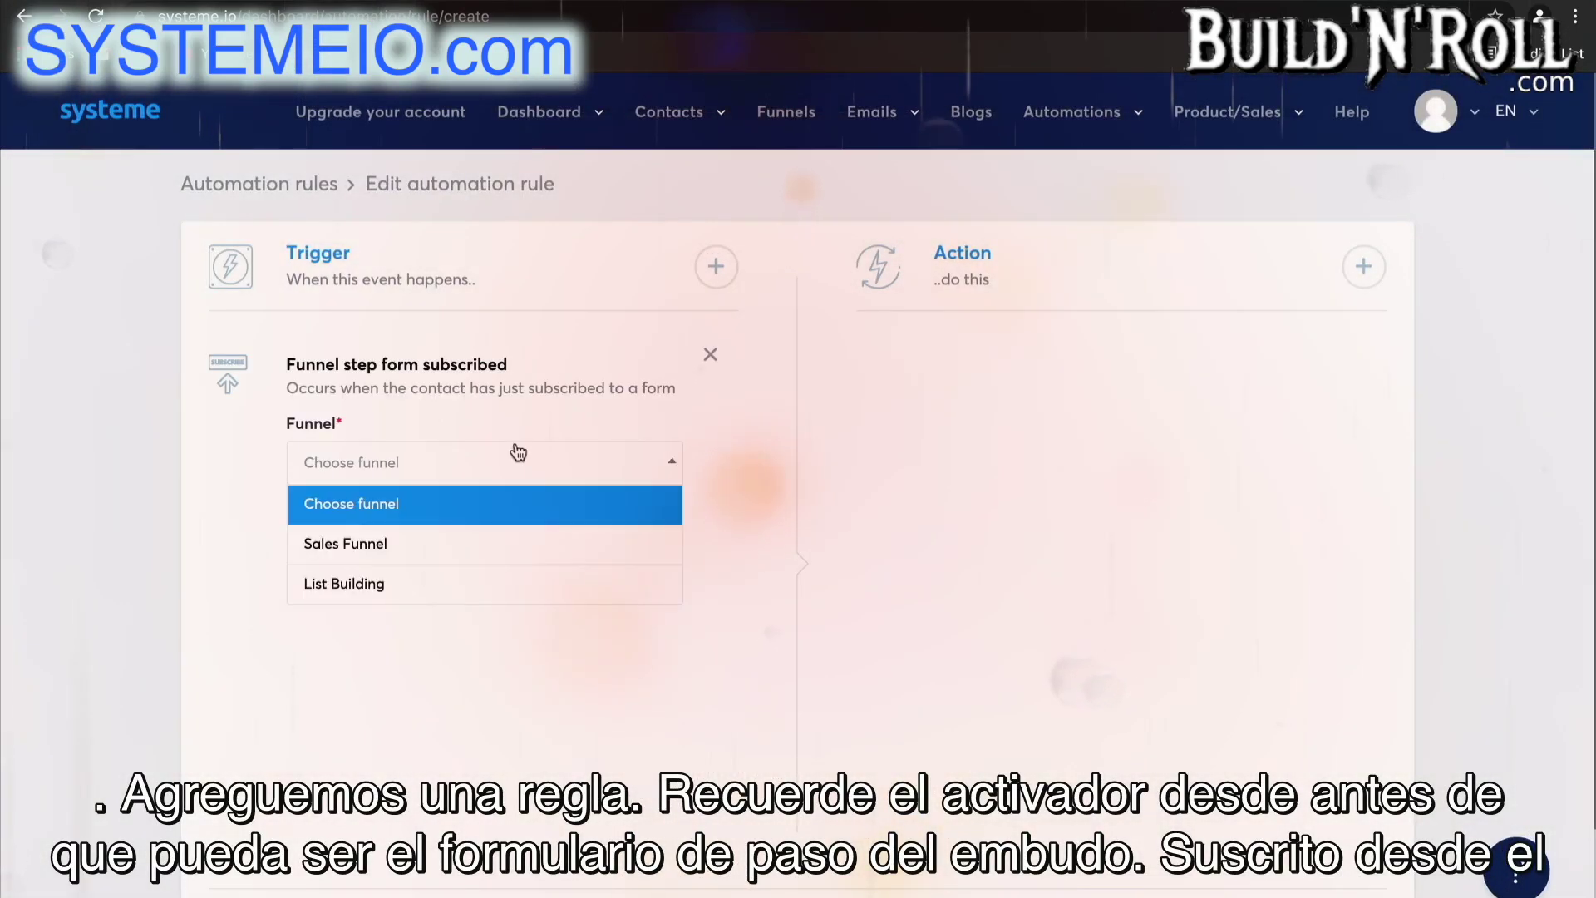
left_click(470, 542)
left_click(482, 534)
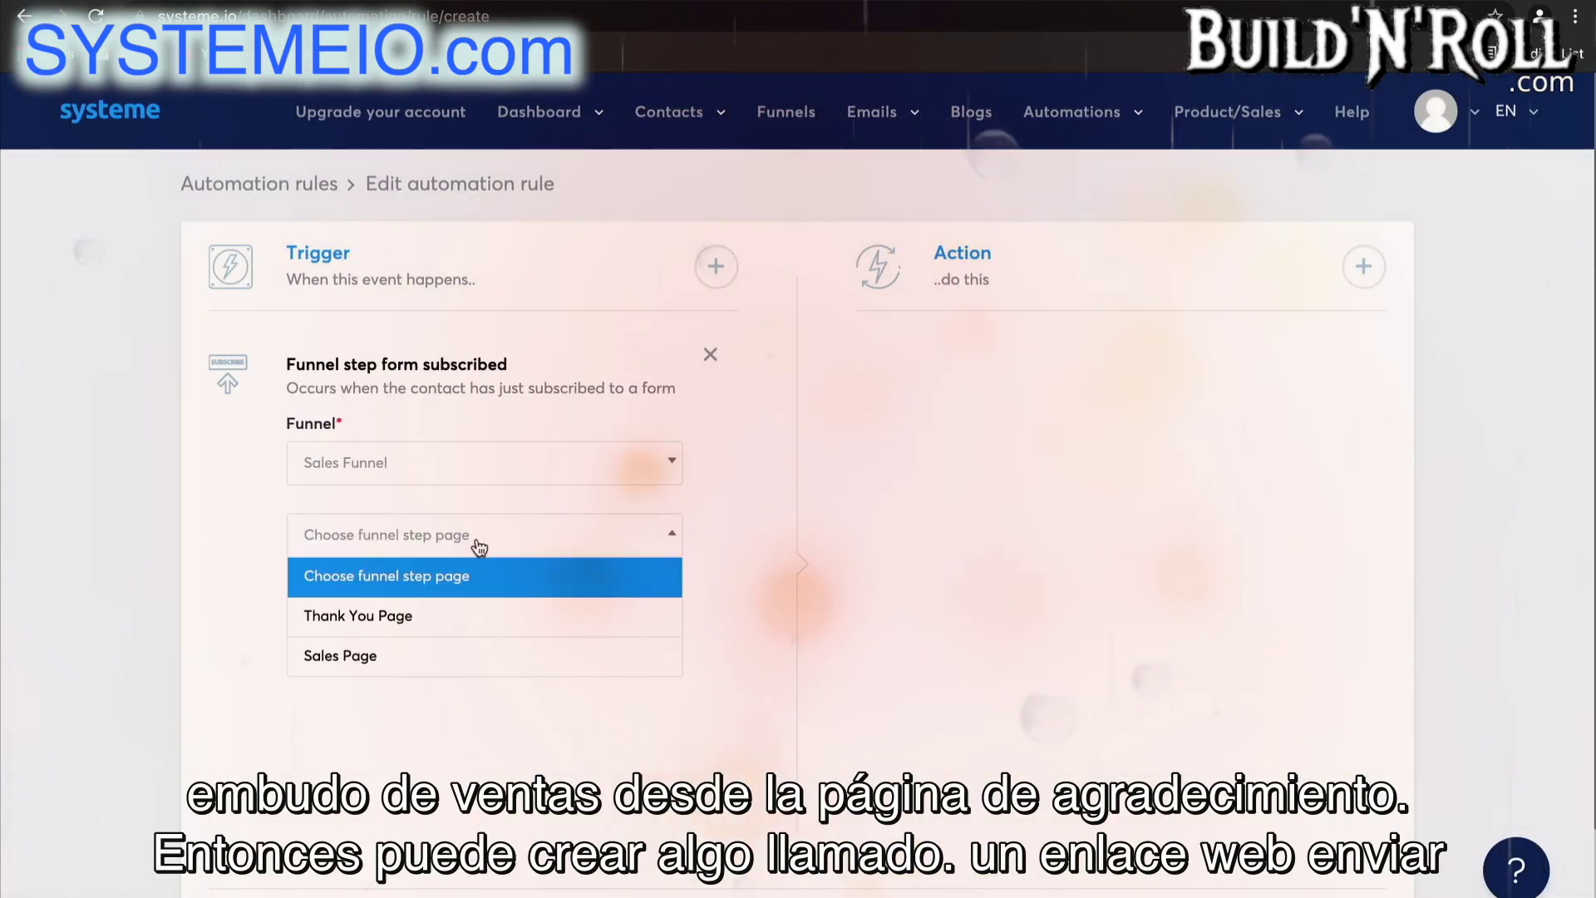
left_click(456, 617)
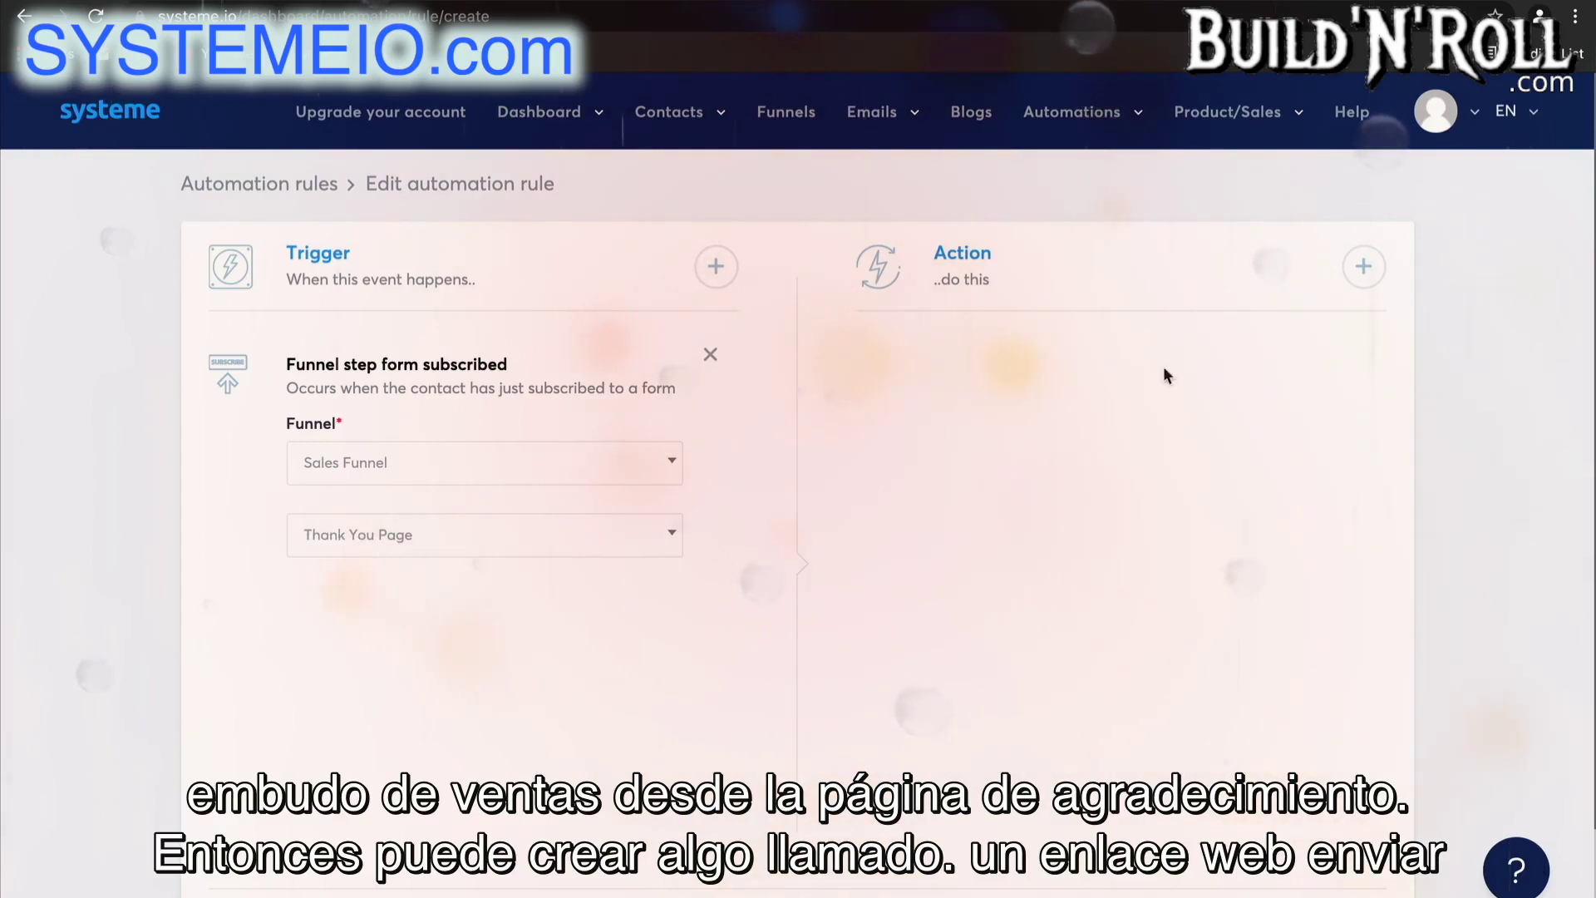
left_click(1363, 268)
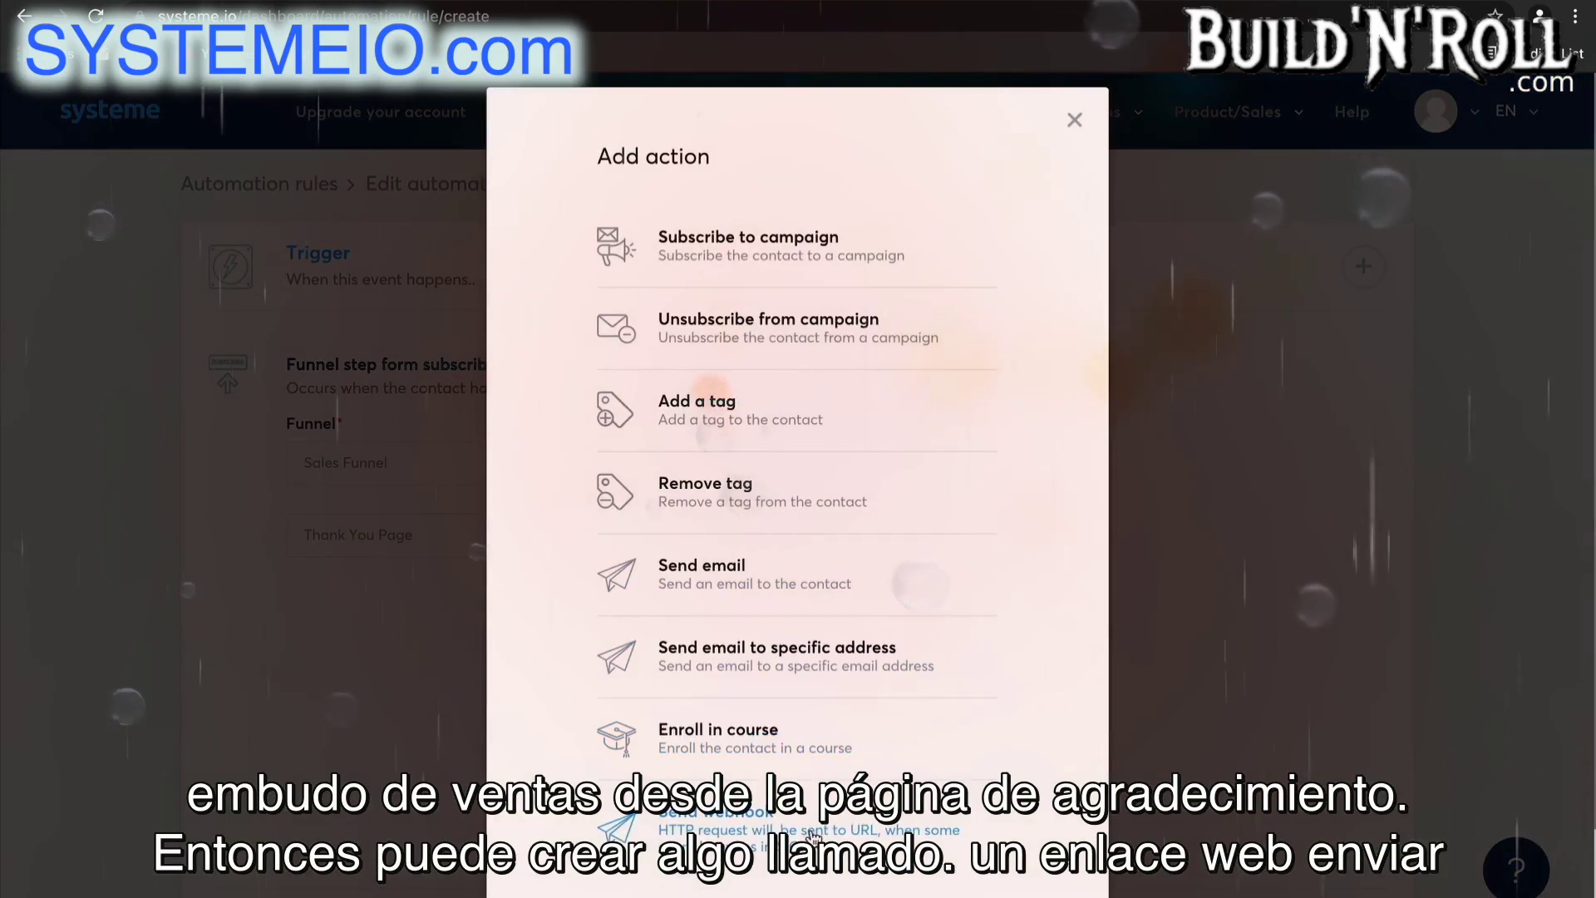
left_click(819, 834)
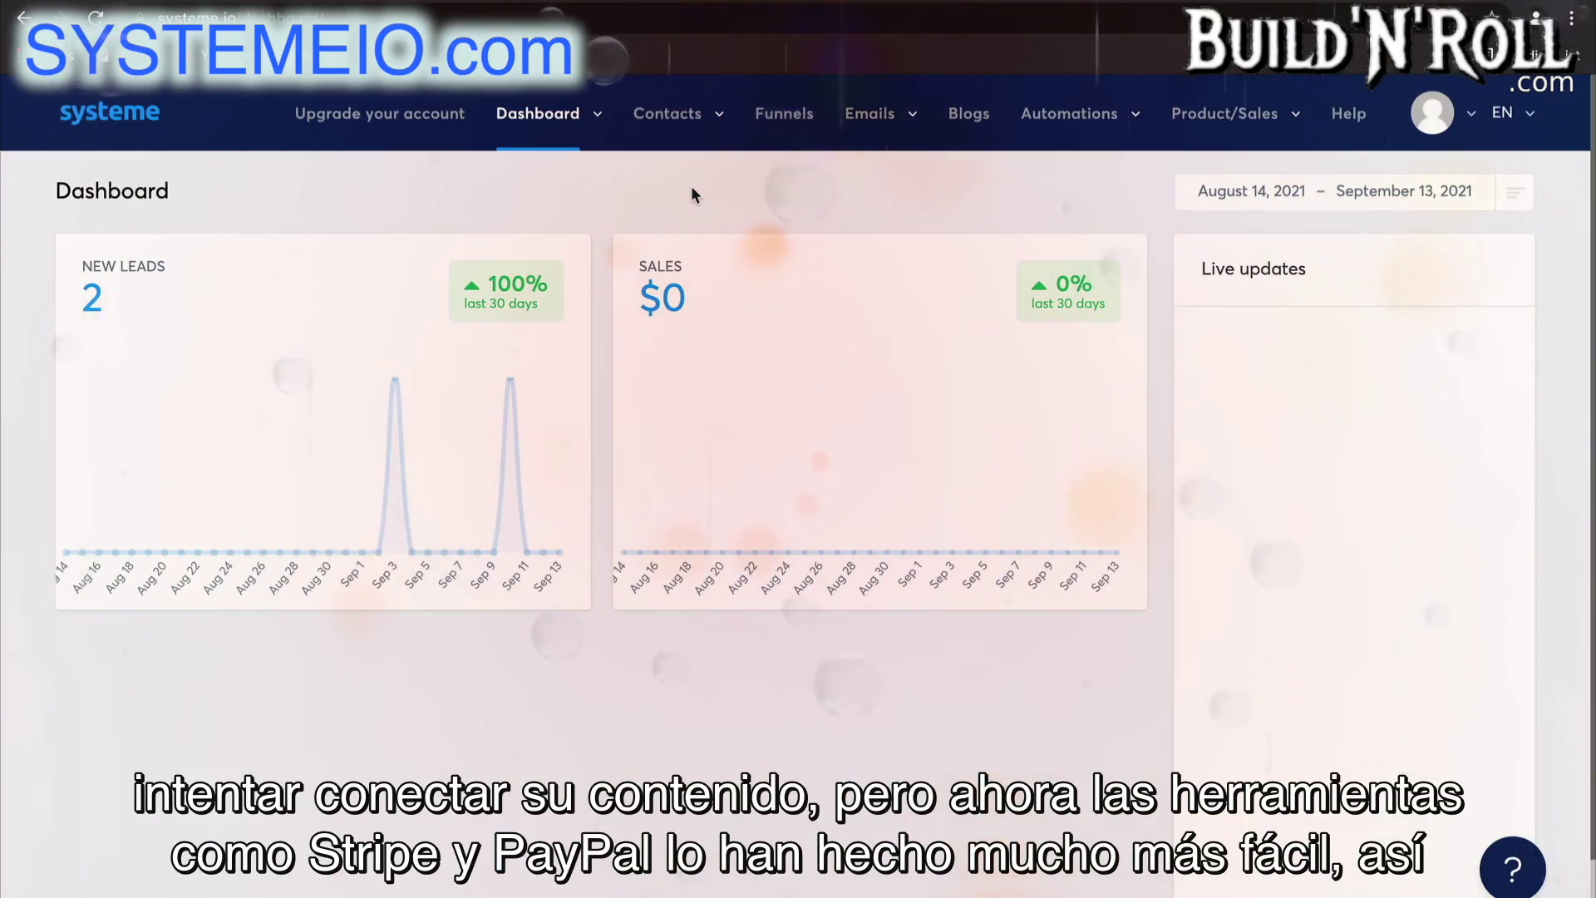
Go to Products/Sales > Courses and start adding a new course
left_click(1181, 114)
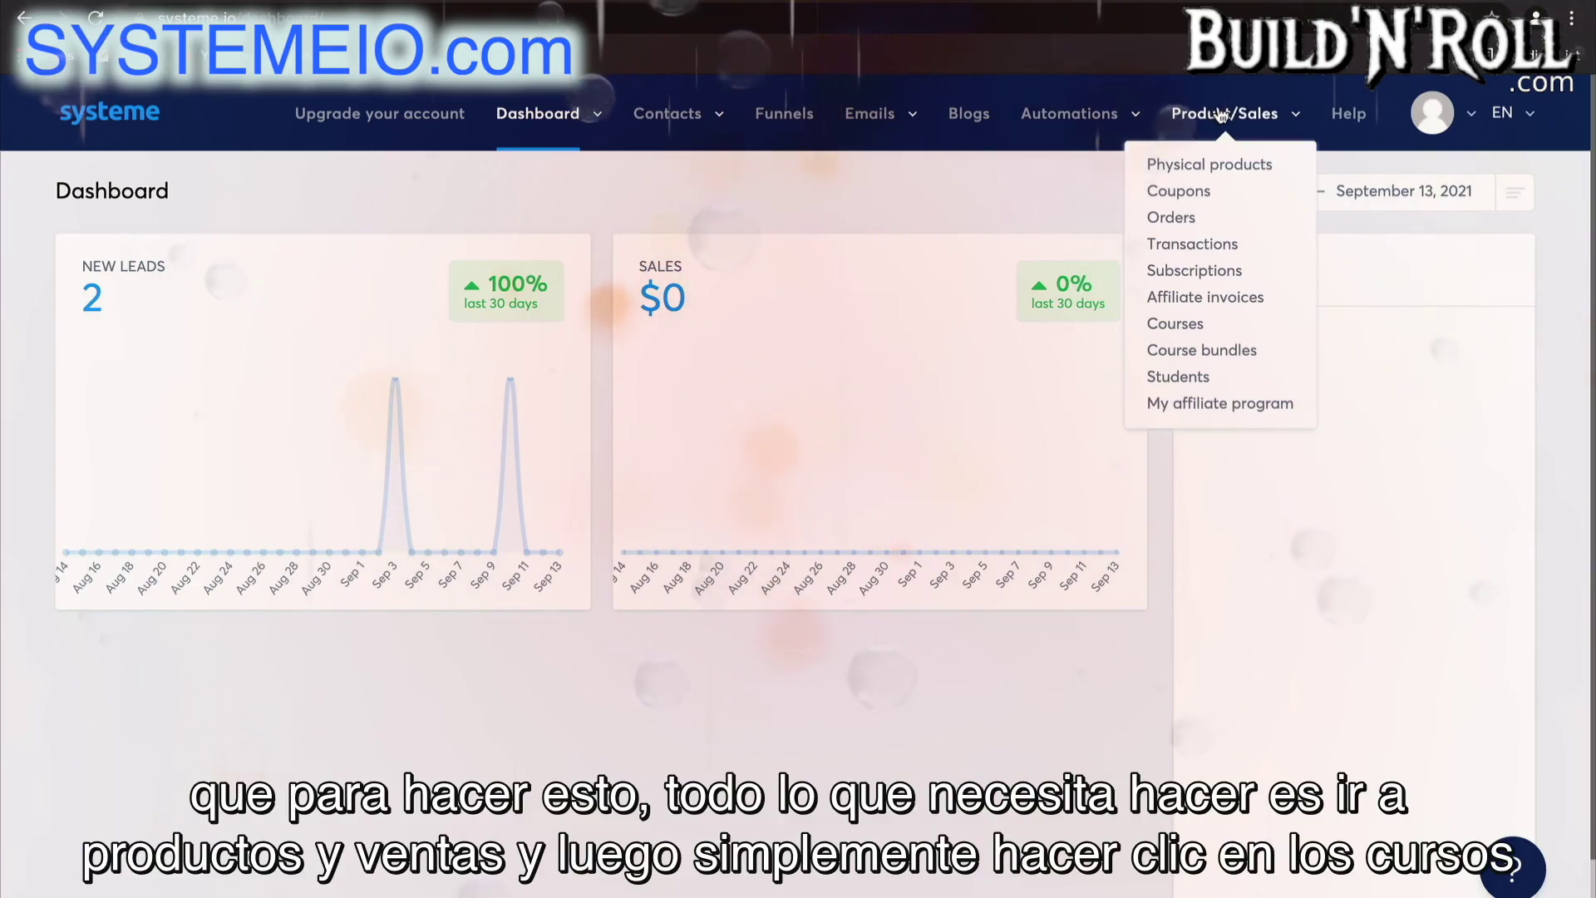
left_click(1179, 323)
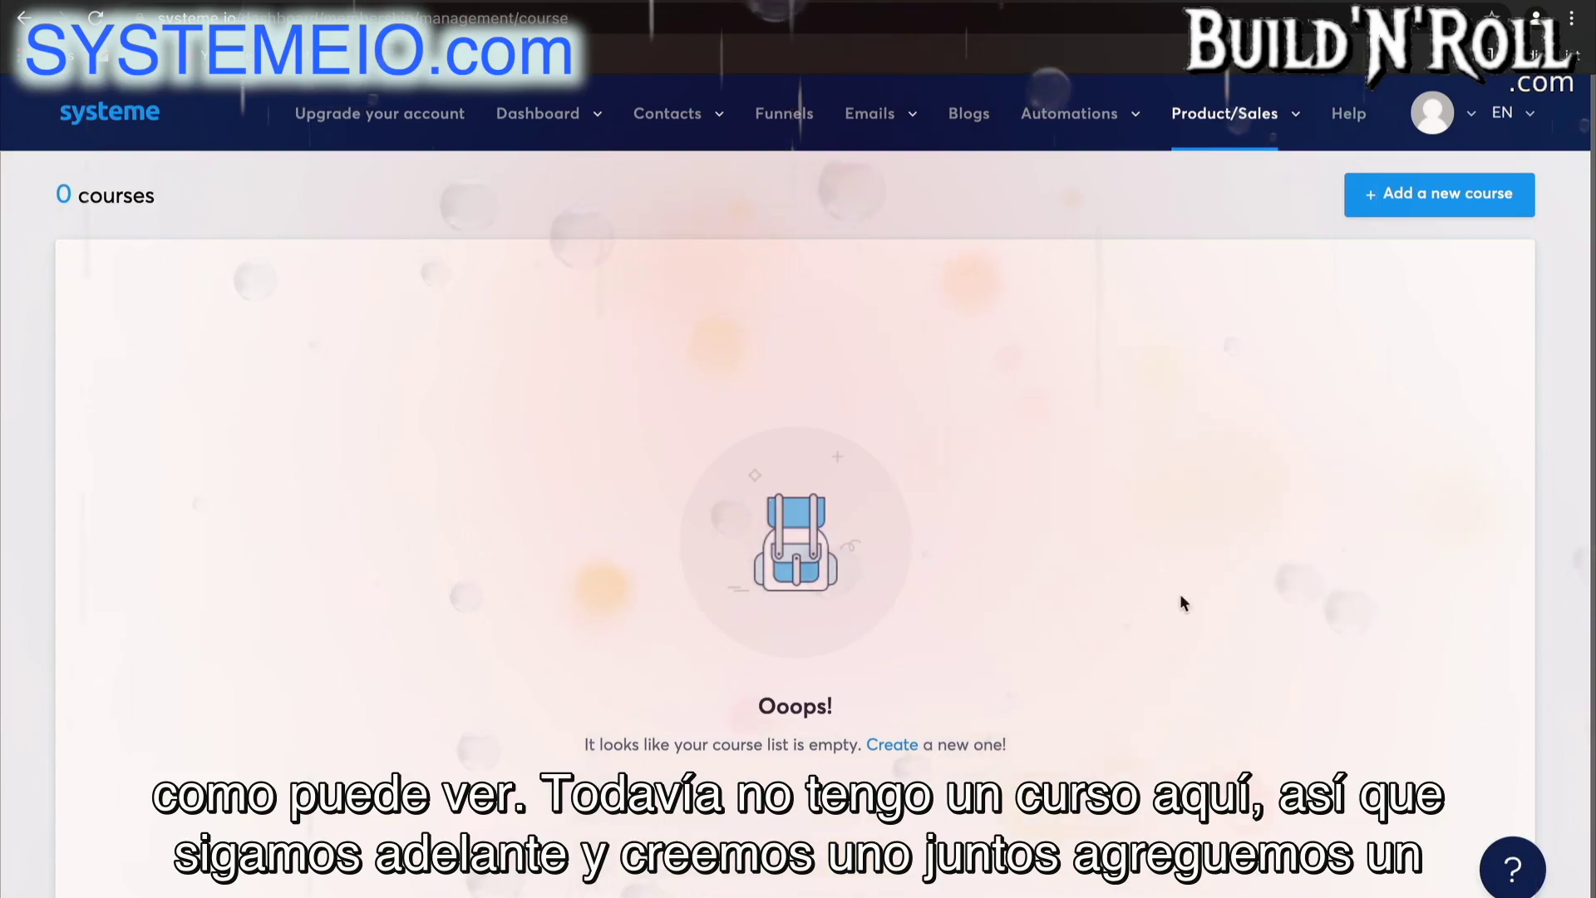
left_click(1477, 199)
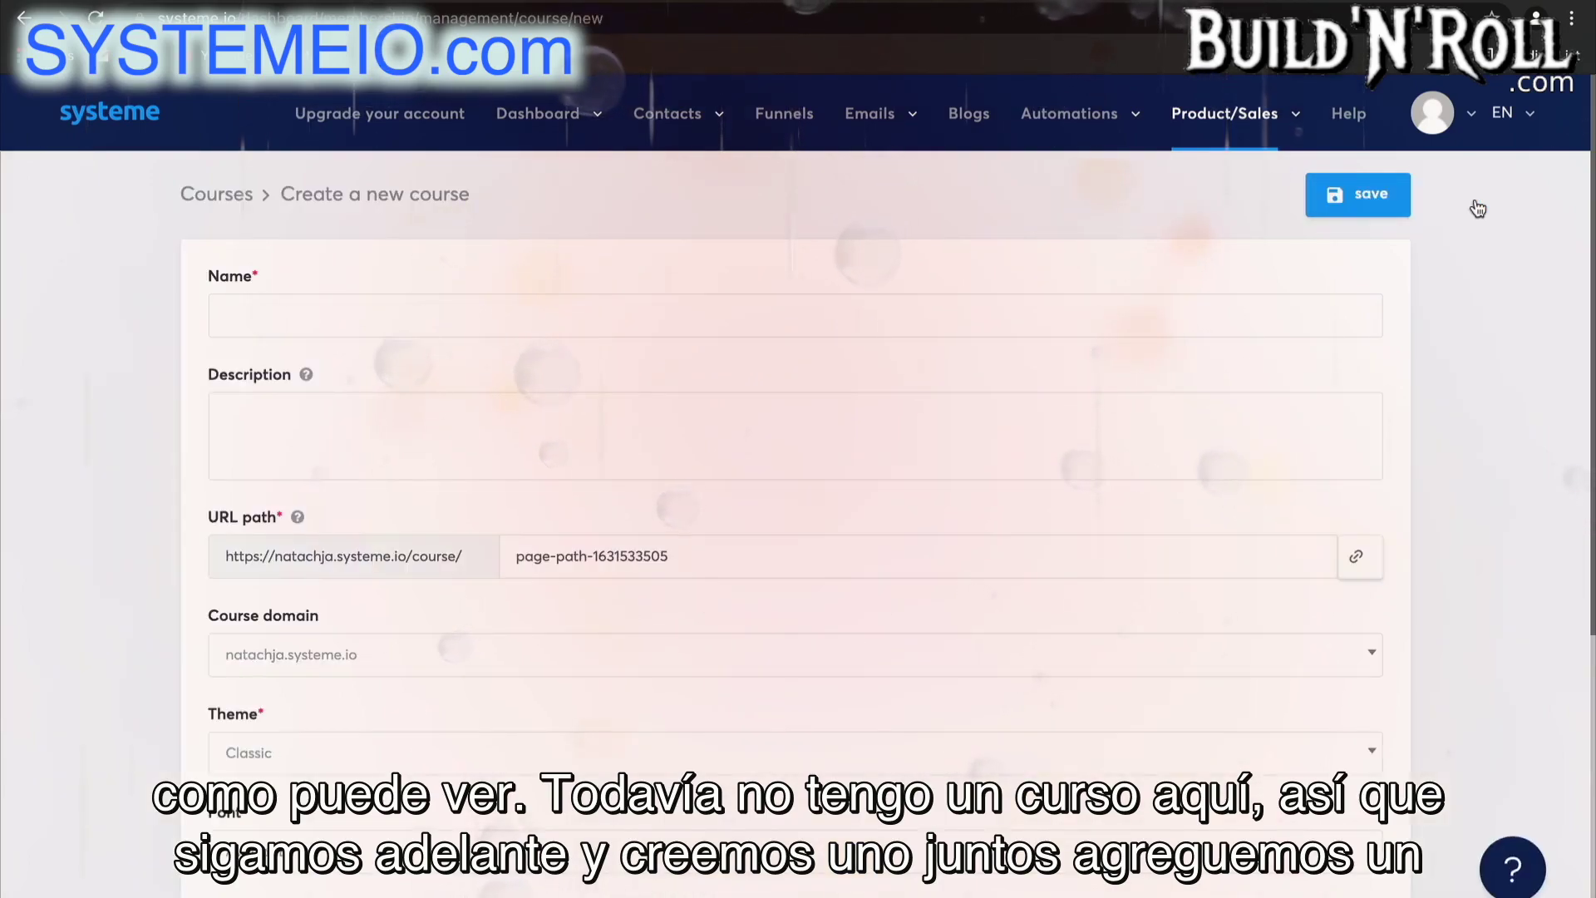
Name the course 'Real Estate Course' and save it
left_click(933, 310)
type("Real Estate Course")
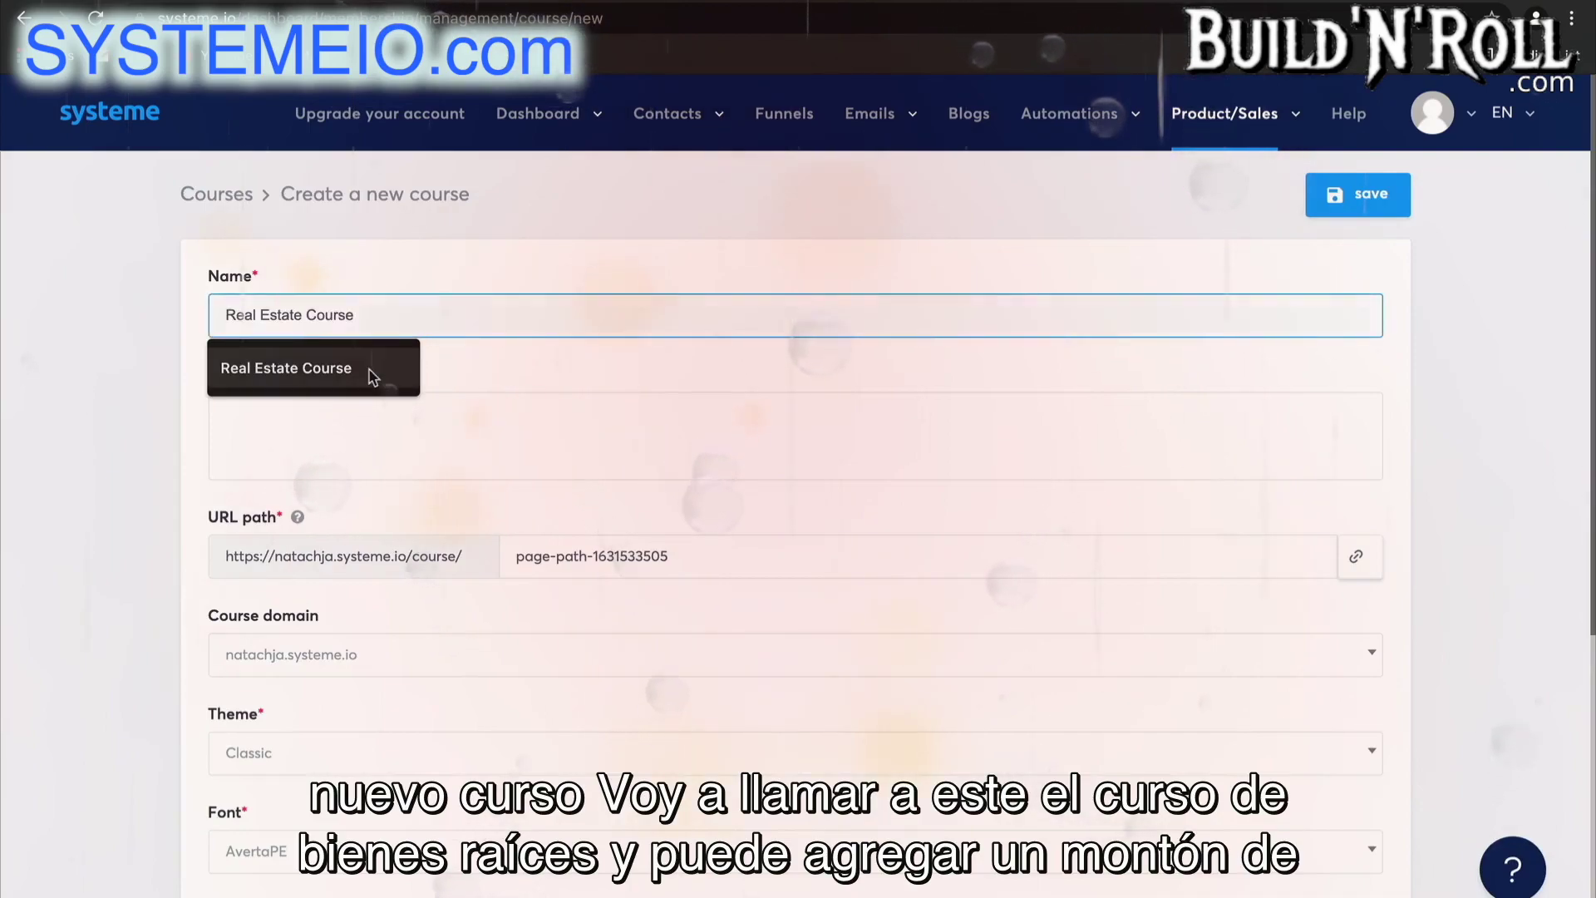
left_click(369, 366)
scroll(442, 436, "down", 4)
scroll(442, 433, "up", 4)
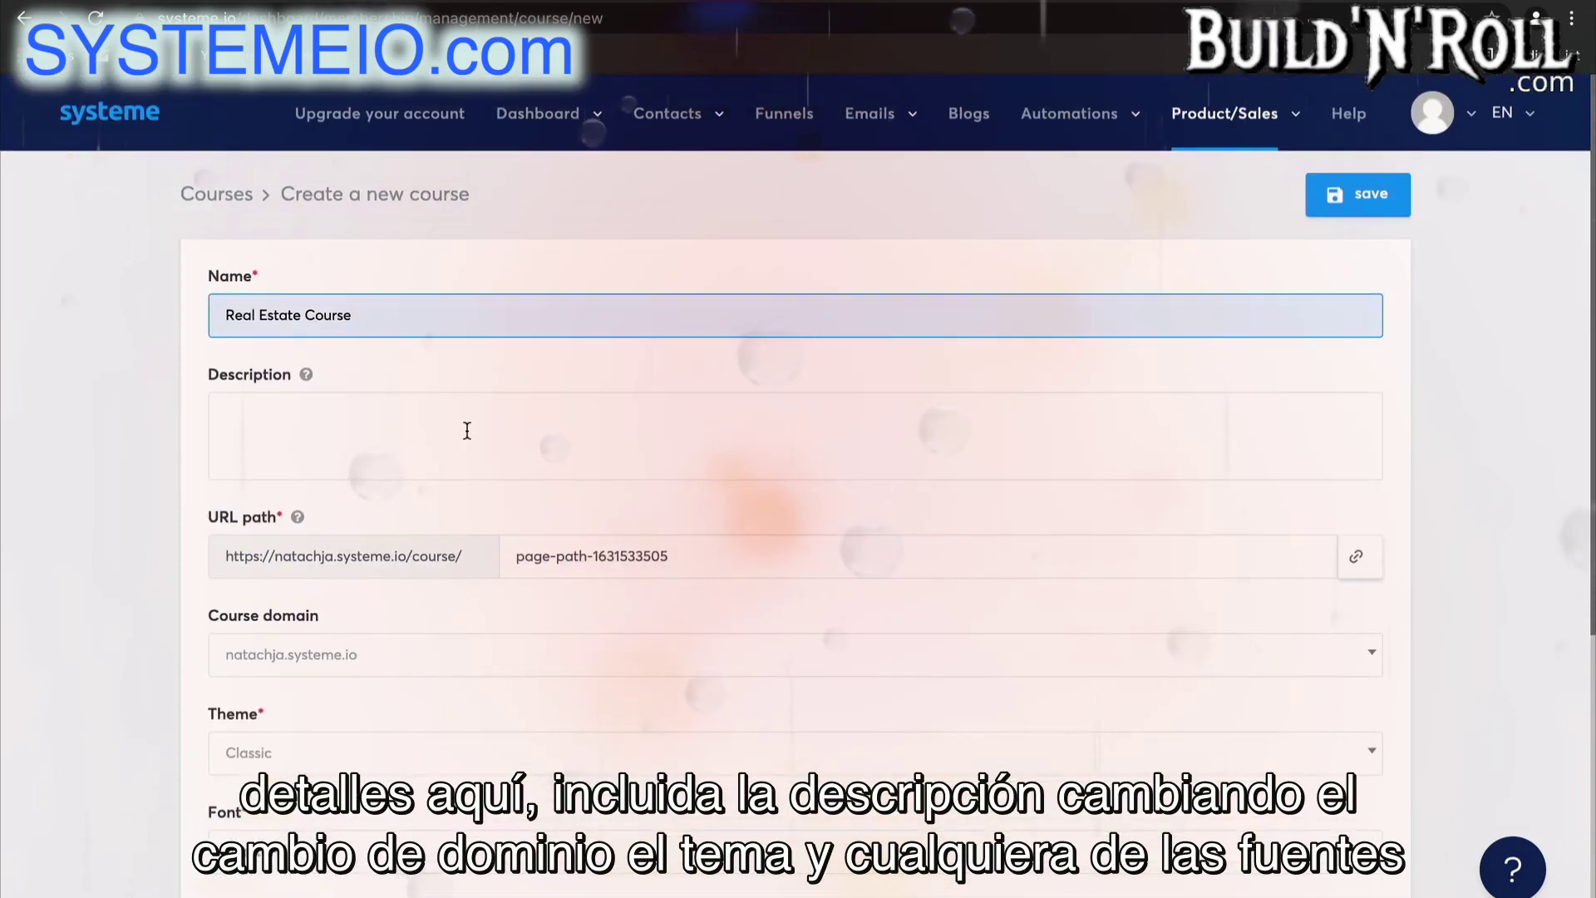
scroll(525, 779, "down", 3)
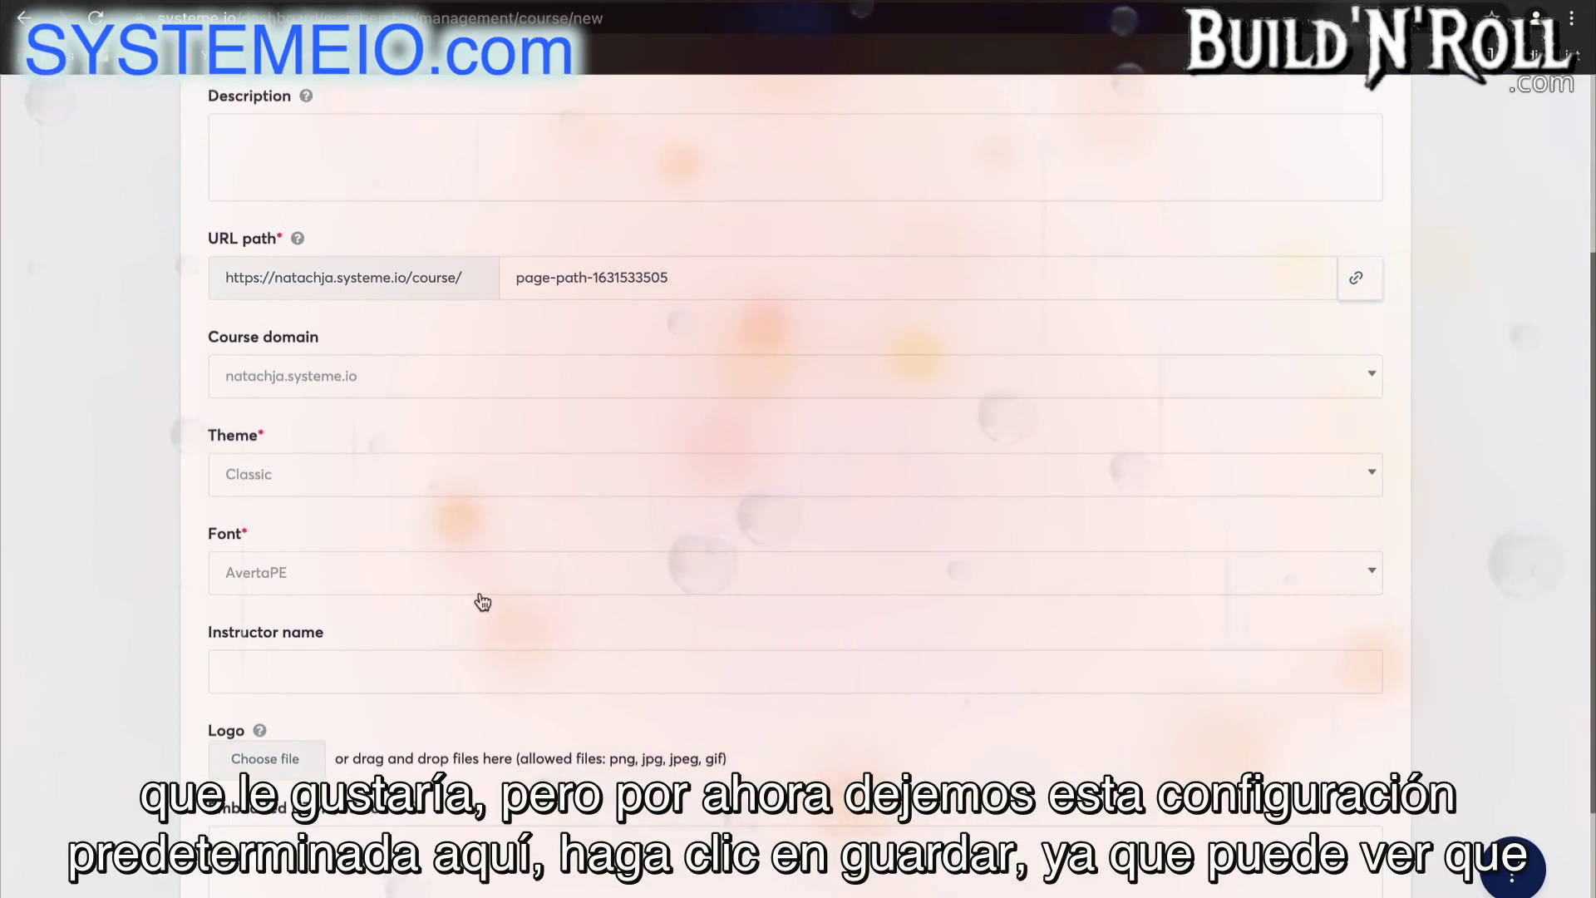
scroll(483, 601, "up", 3)
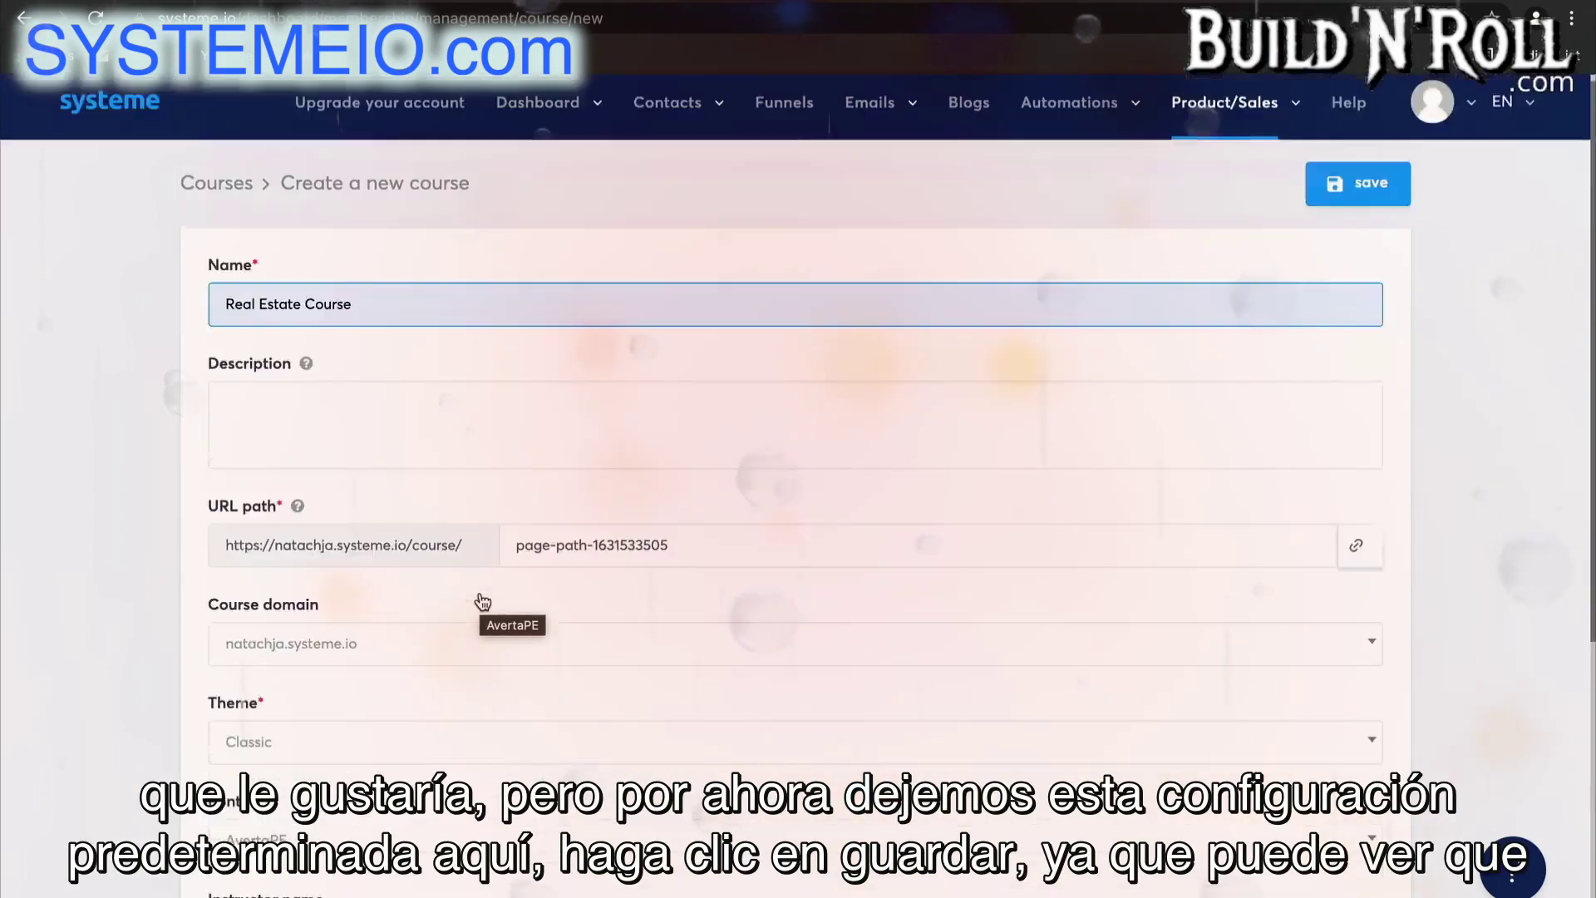
left_click(1376, 200)
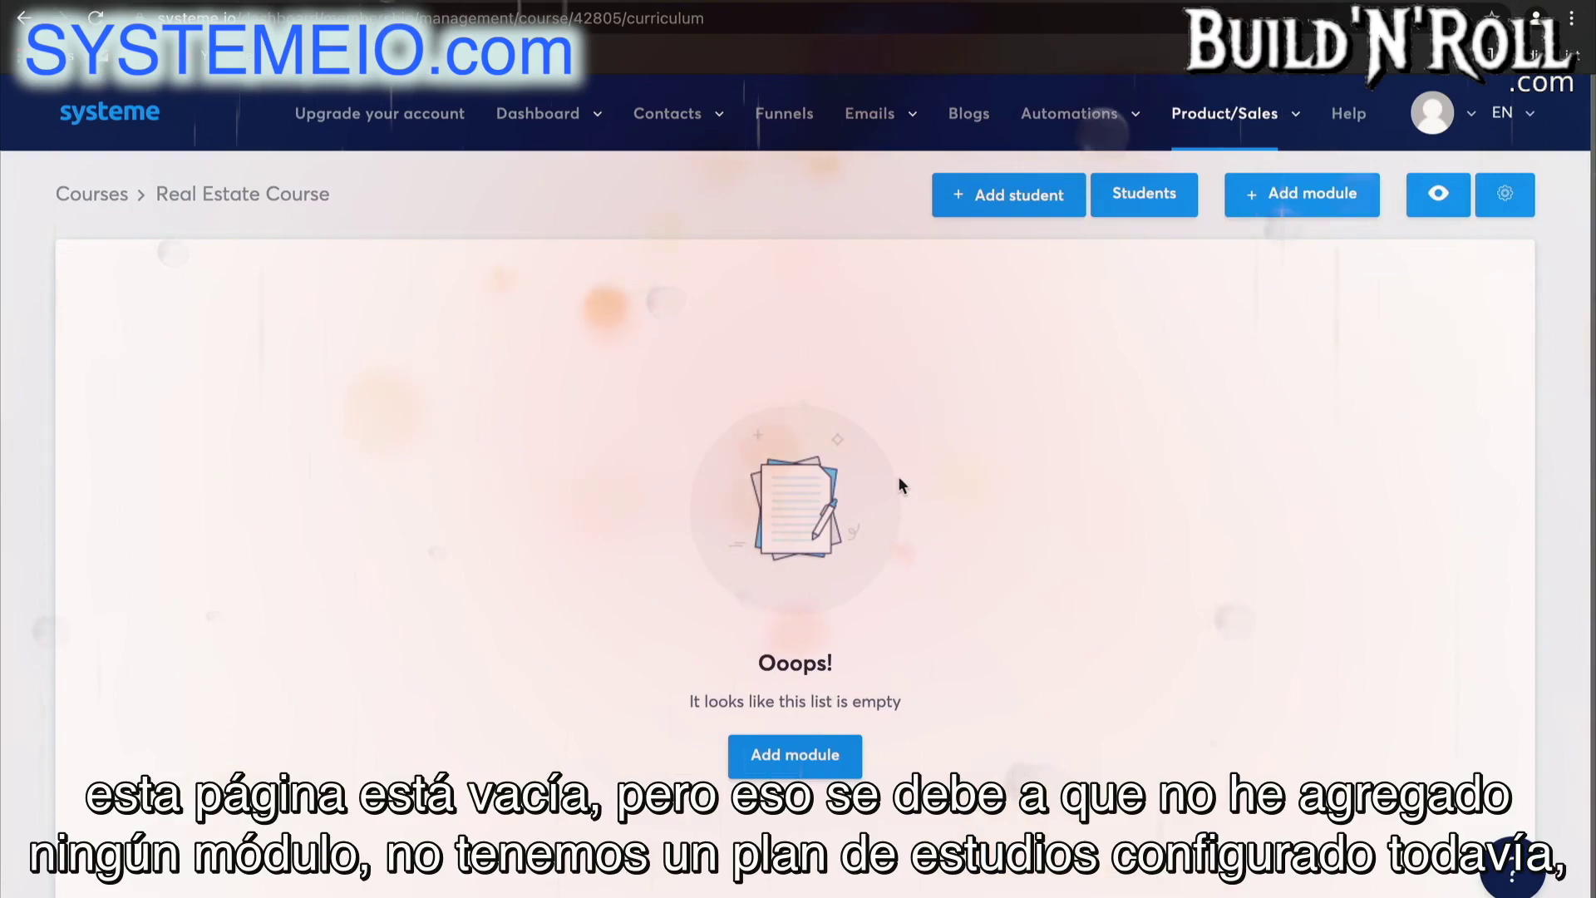
Create the course's first module, Module 1
left_click(810, 756)
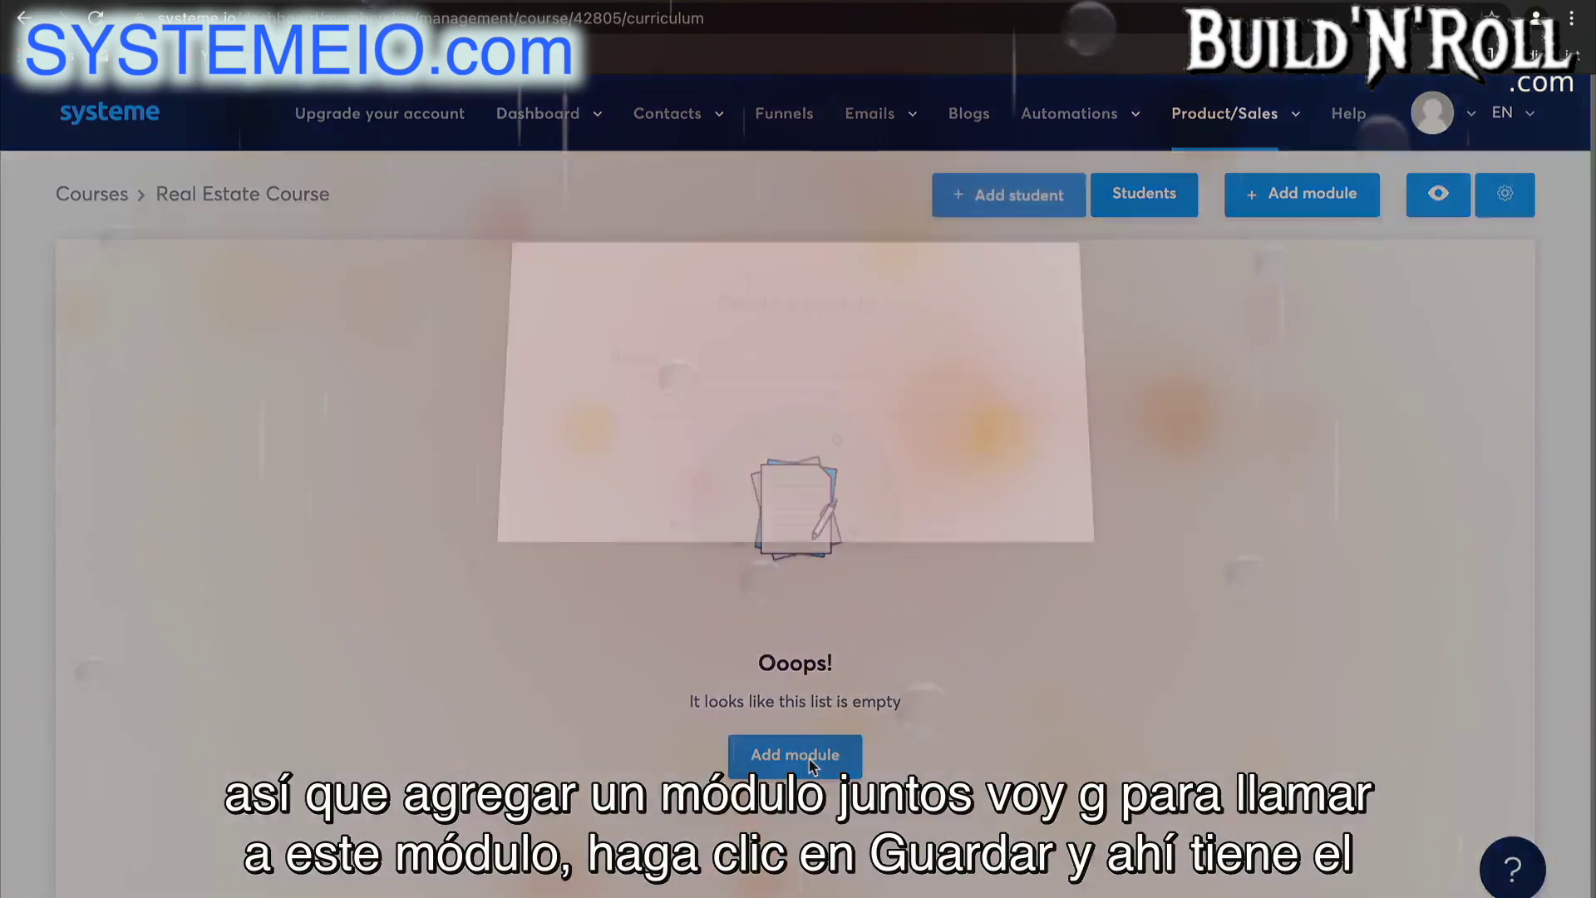
type("Module 1")
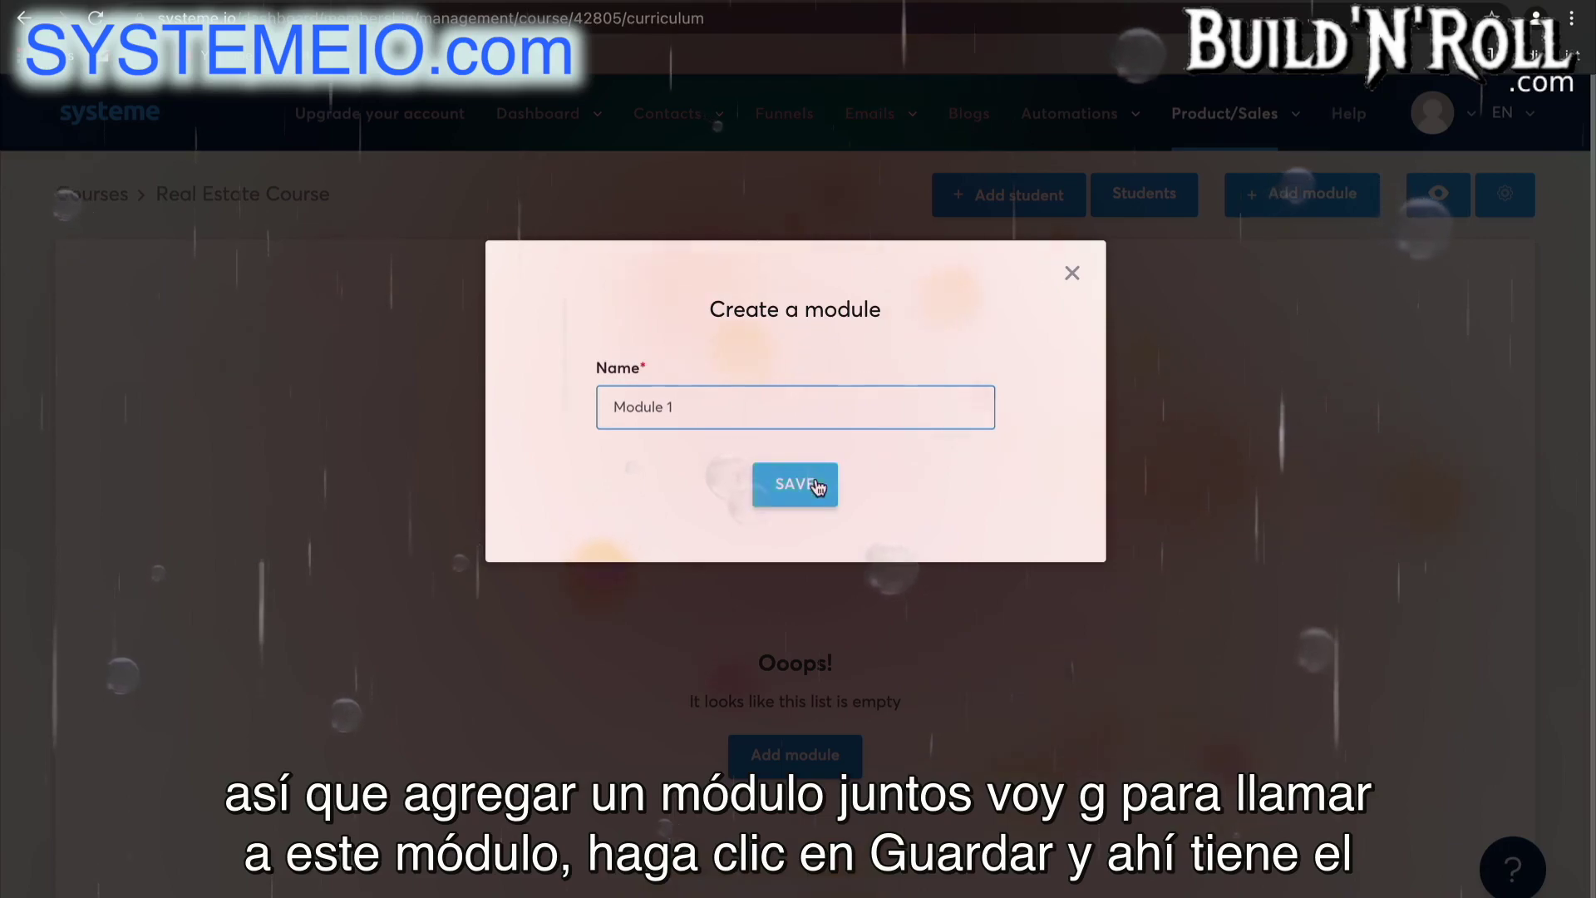
left_click(817, 487)
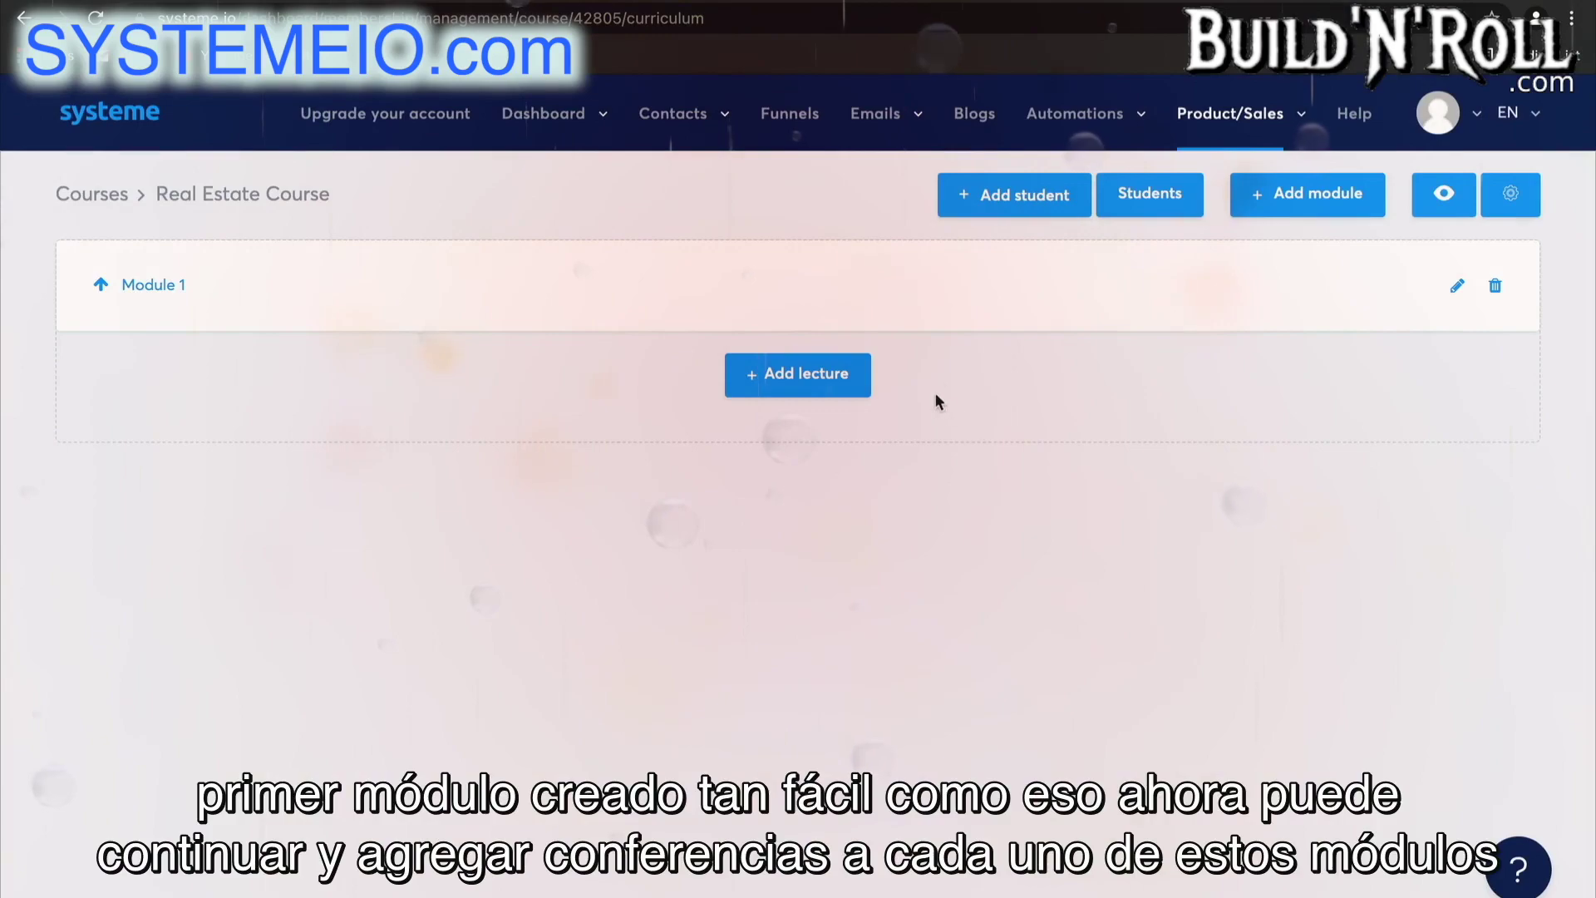
Add lecture 'Chapter 1 - The foundations' with a 7-day delay and the VIDEO template
left_click(826, 378)
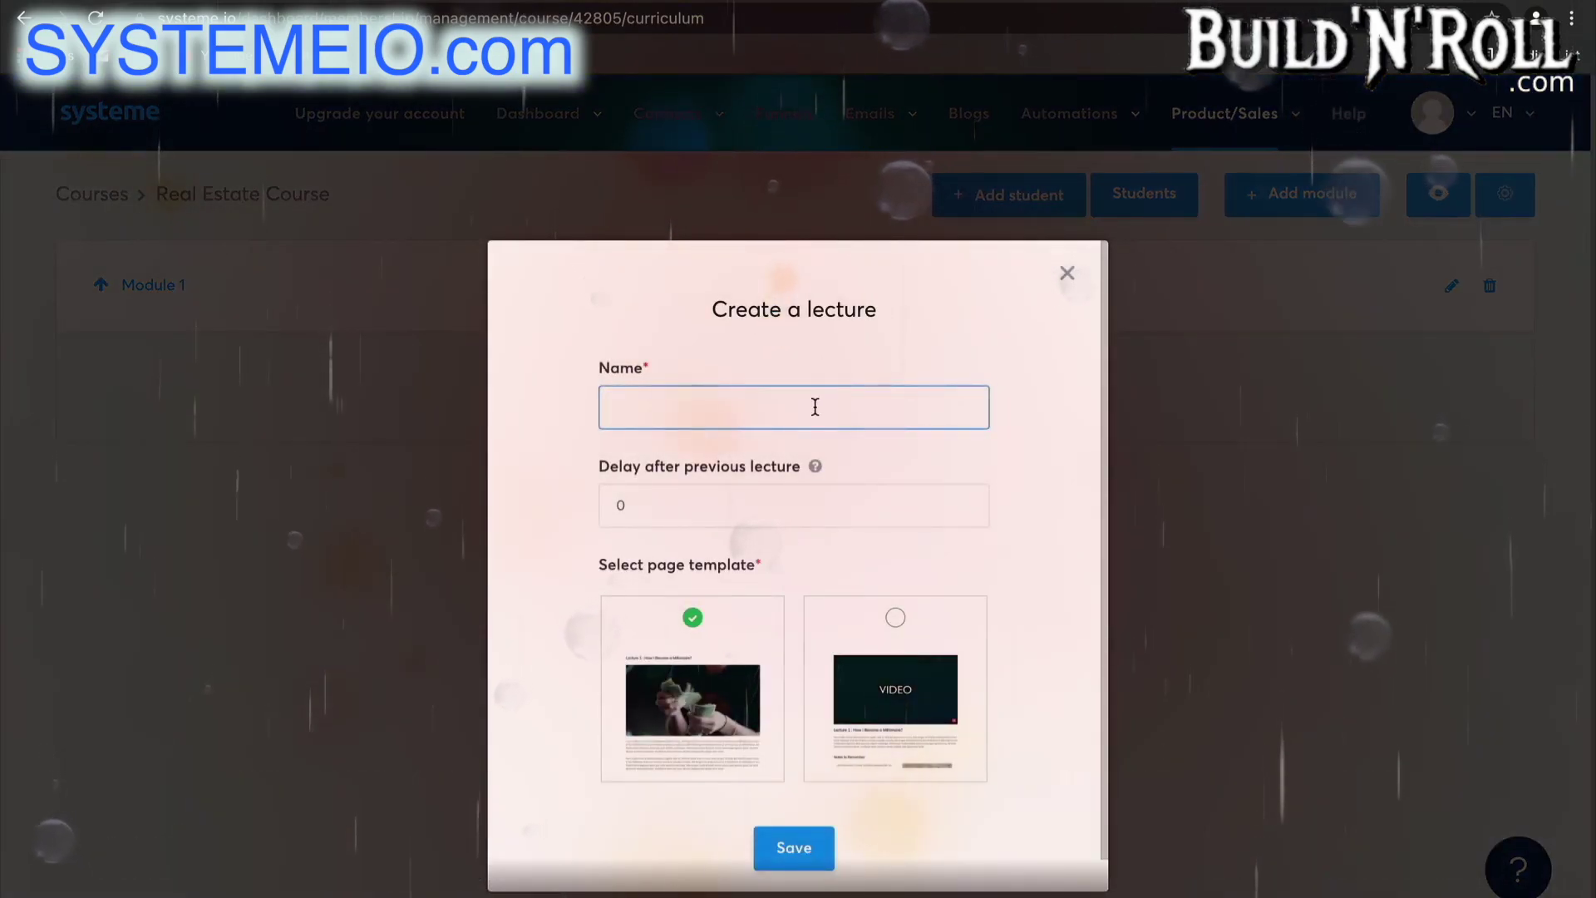
type("C")
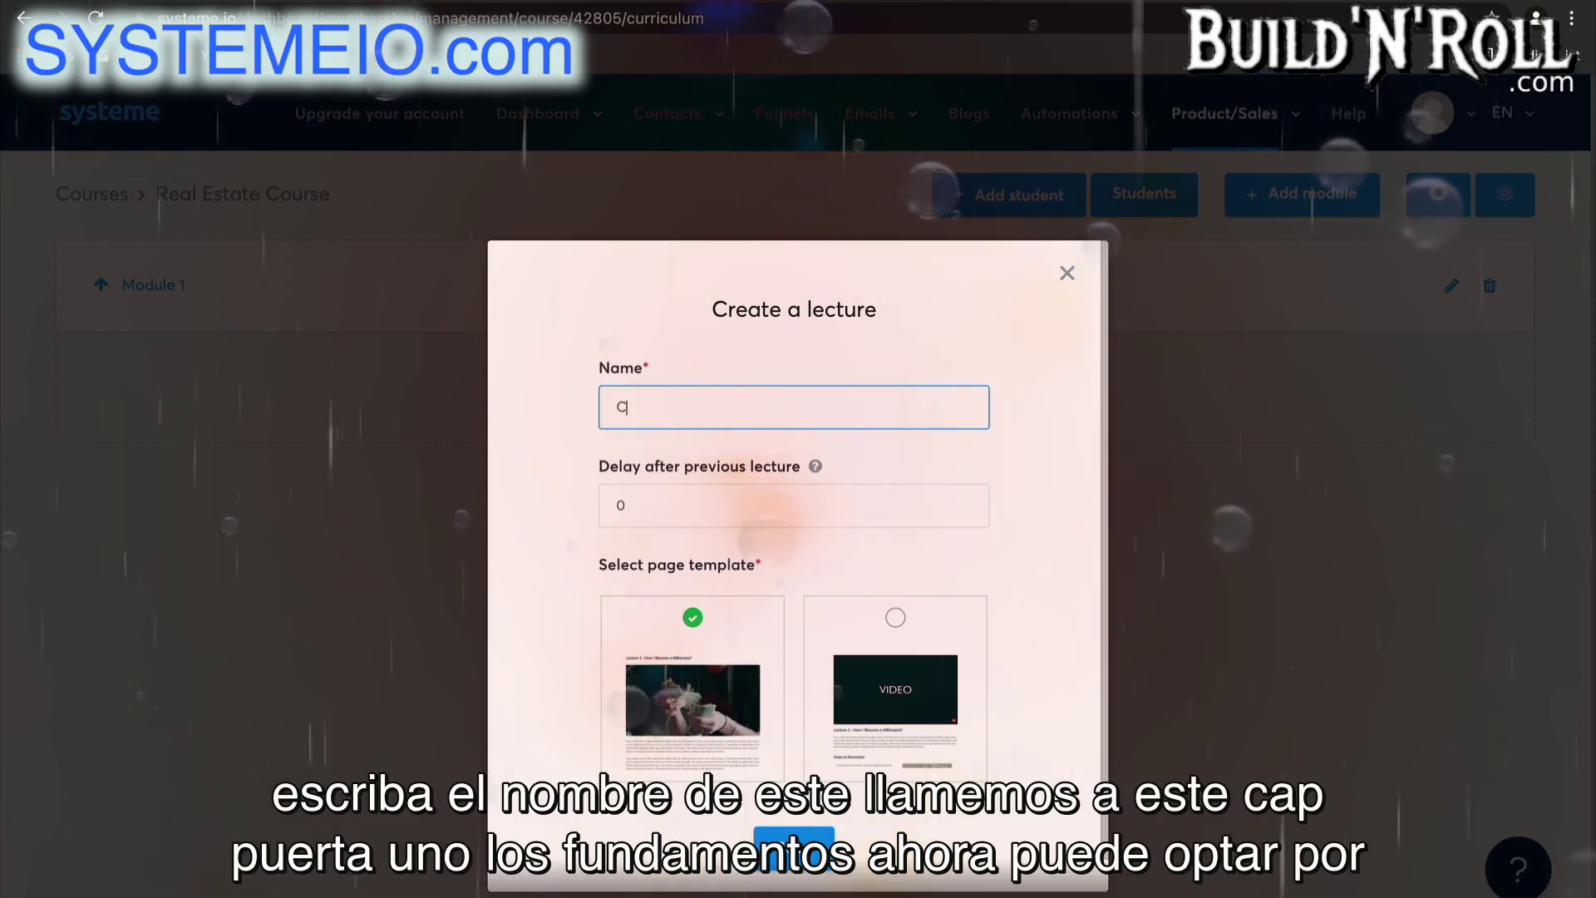
type("hapt")
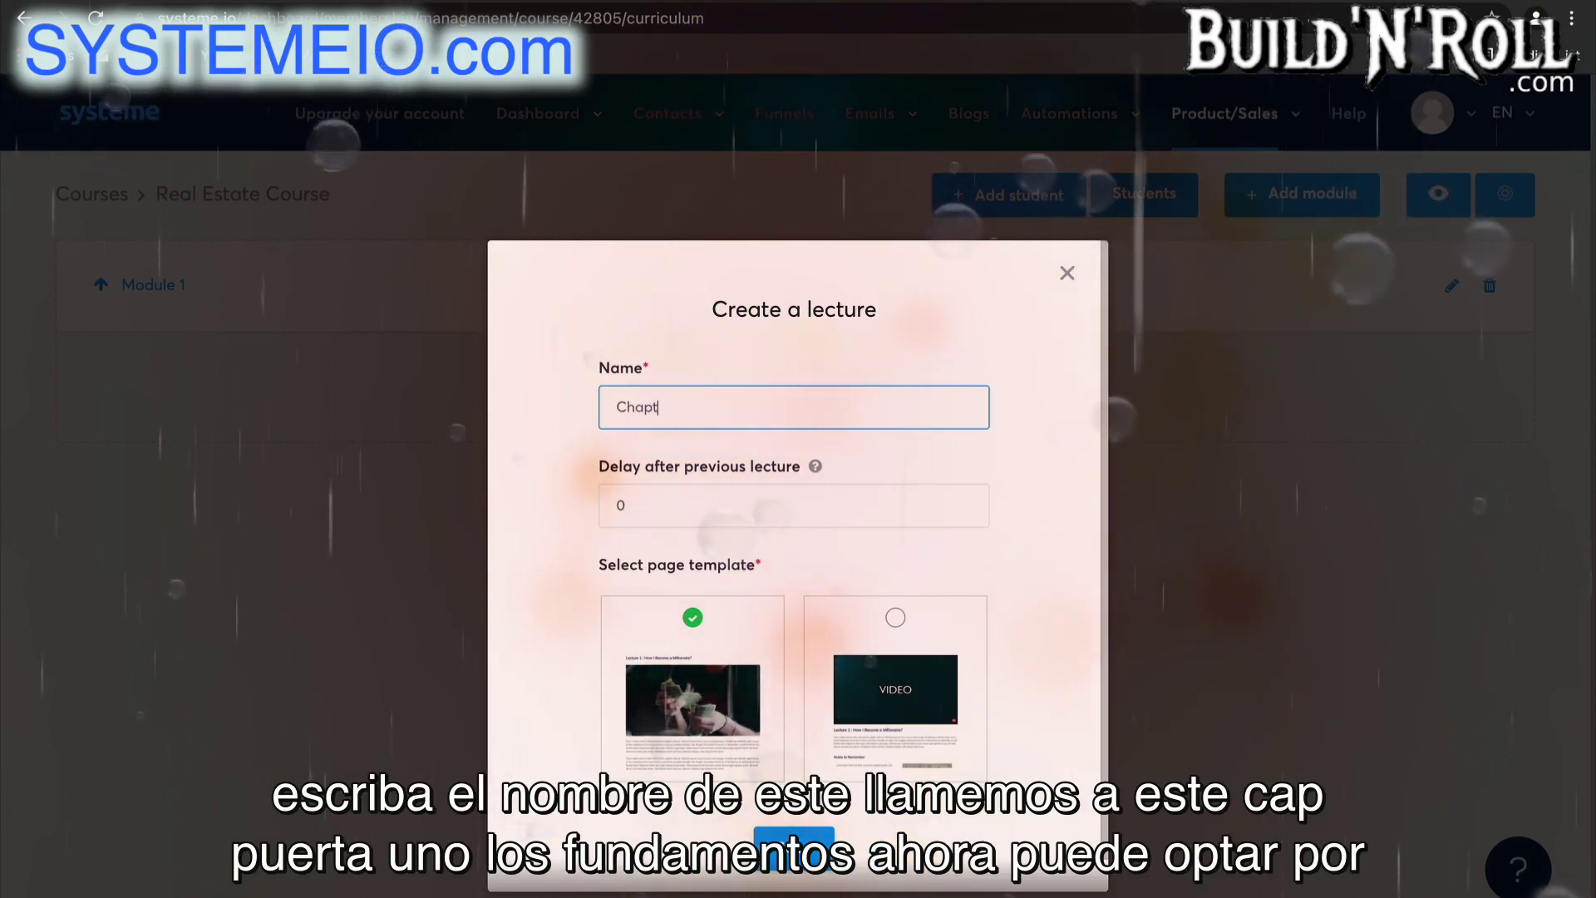
type("er 1 - The")
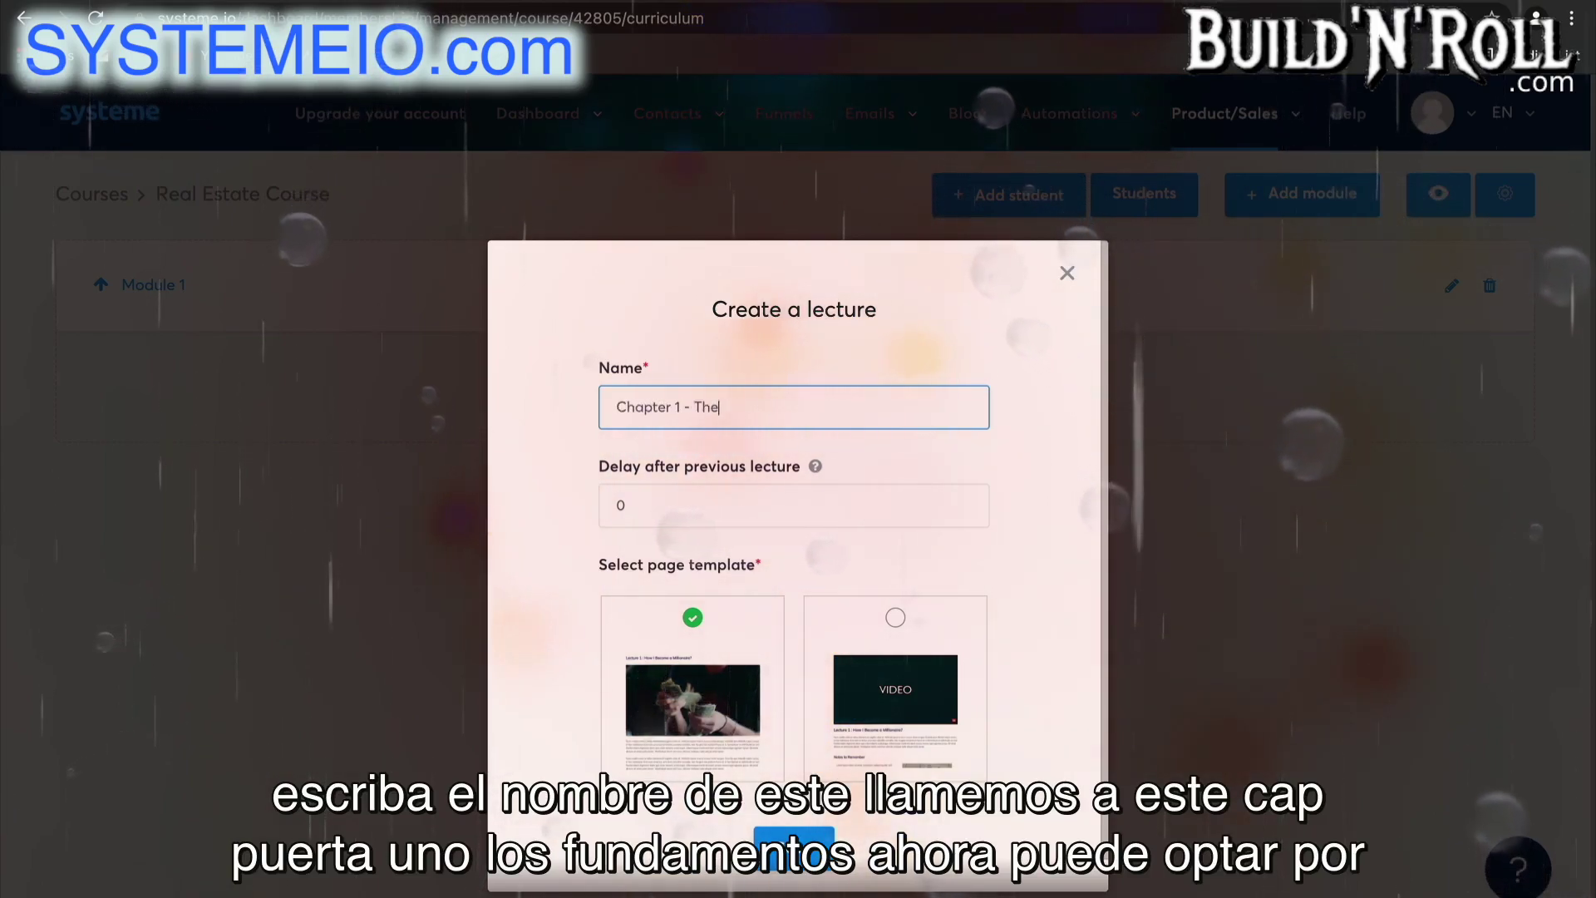
type(" foundations")
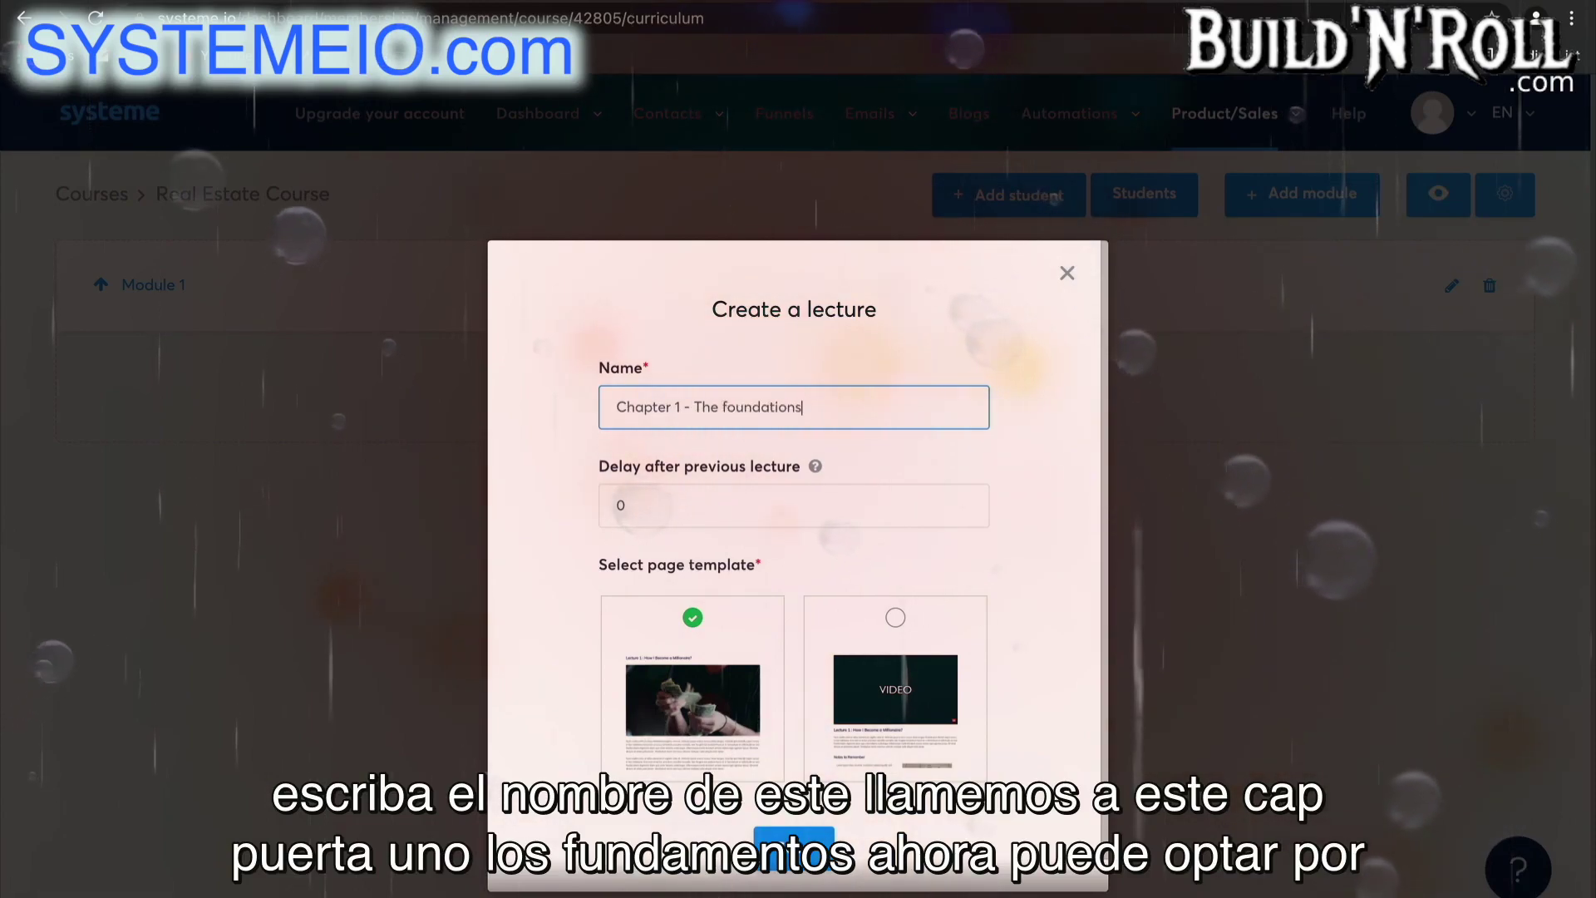
left_click(838, 514)
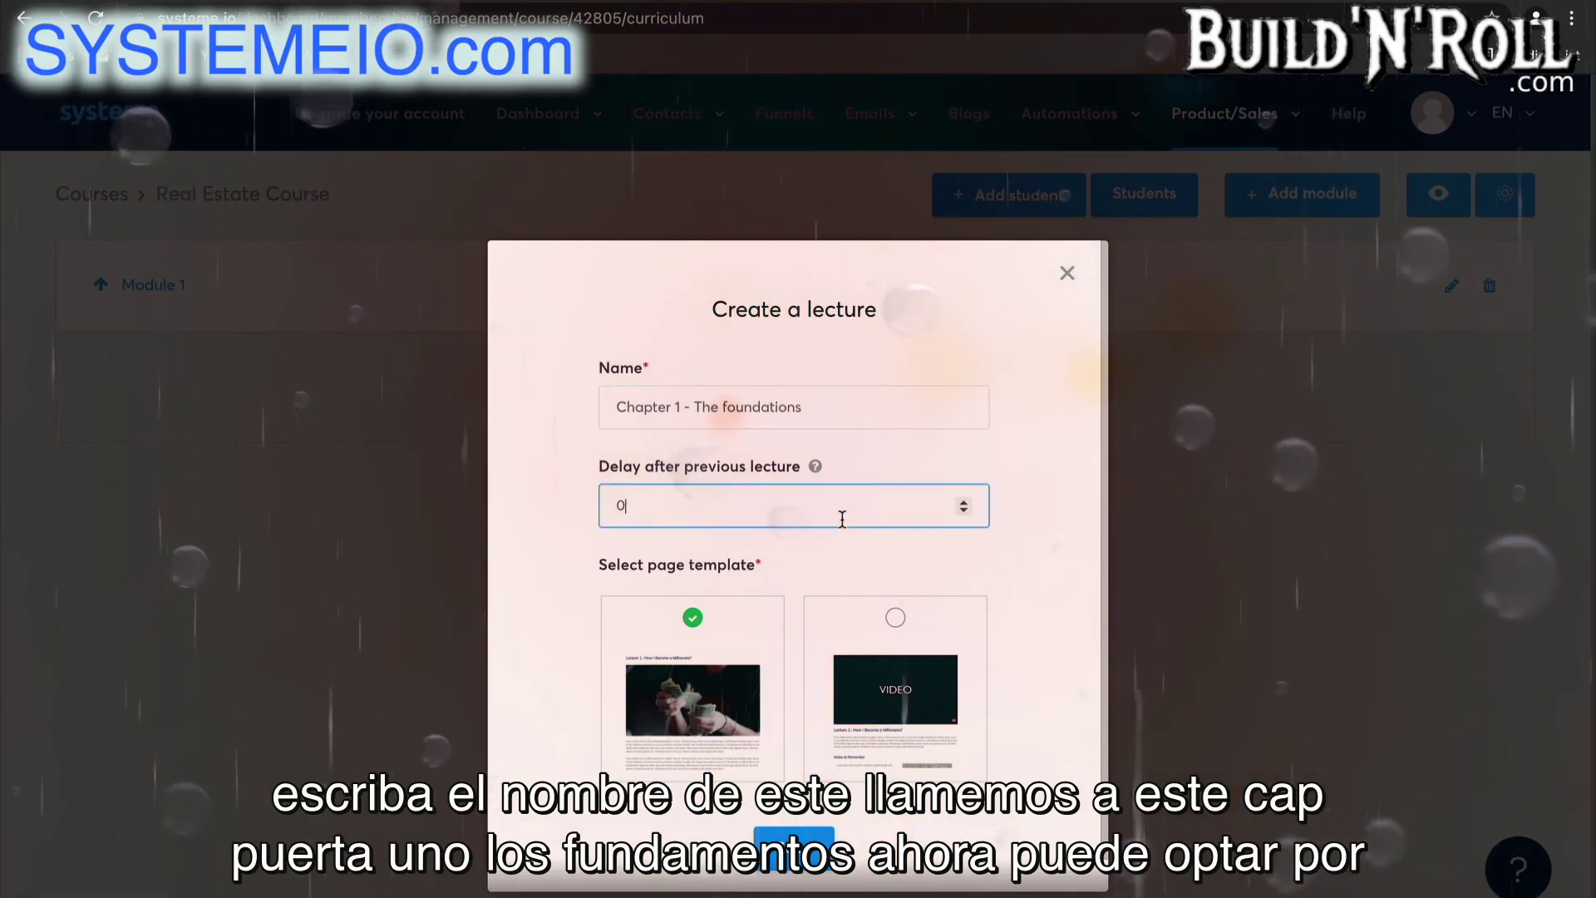
left_click(968, 502)
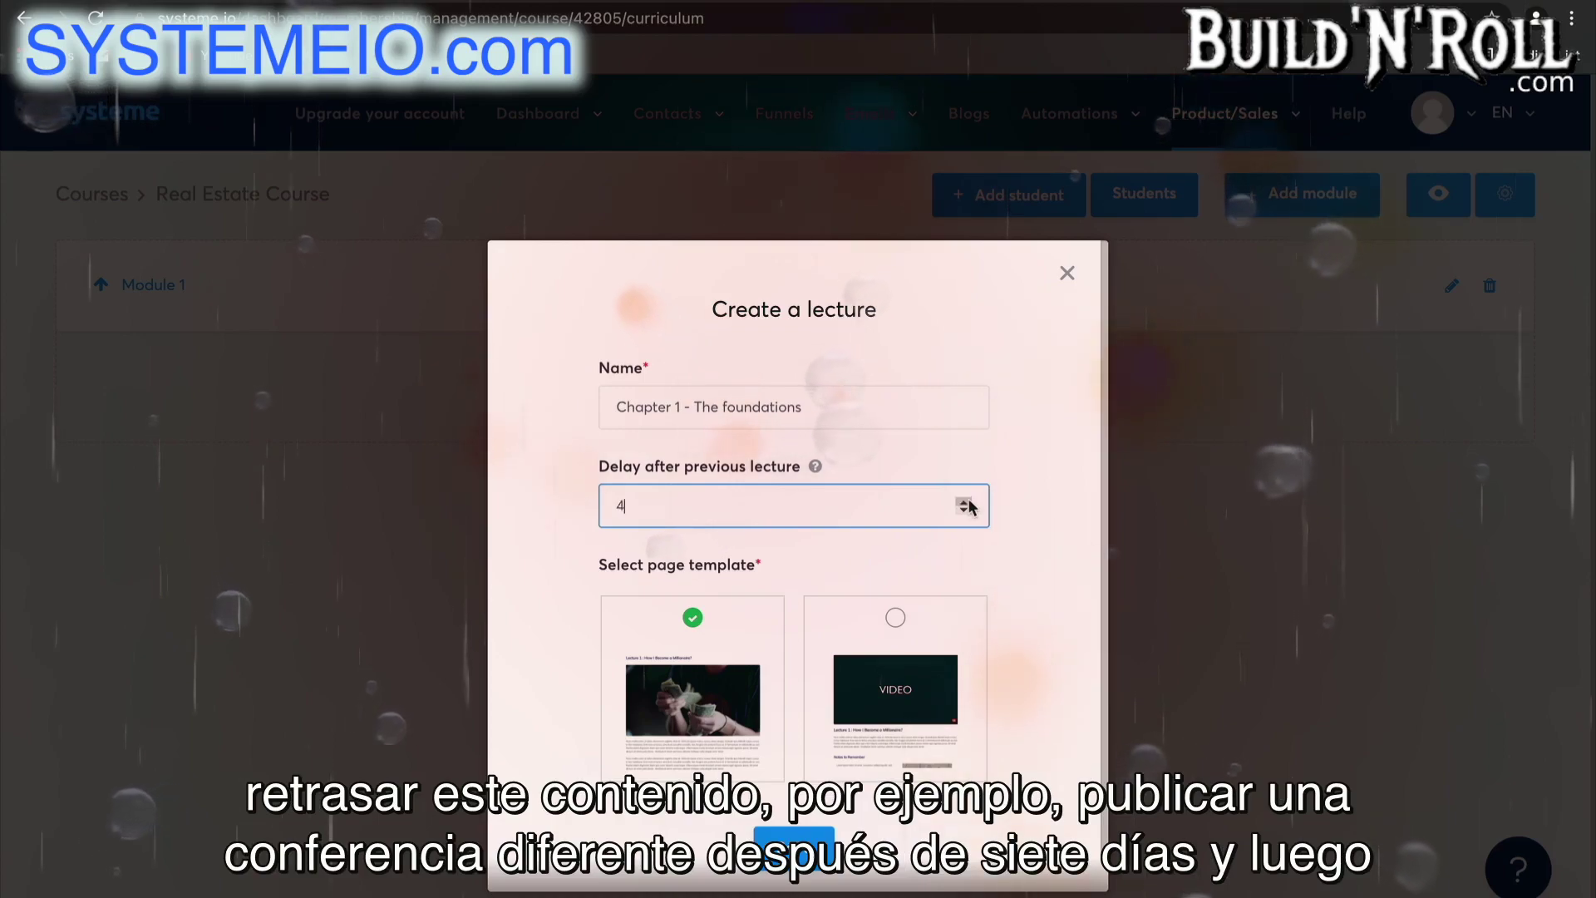
left_click(966, 501)
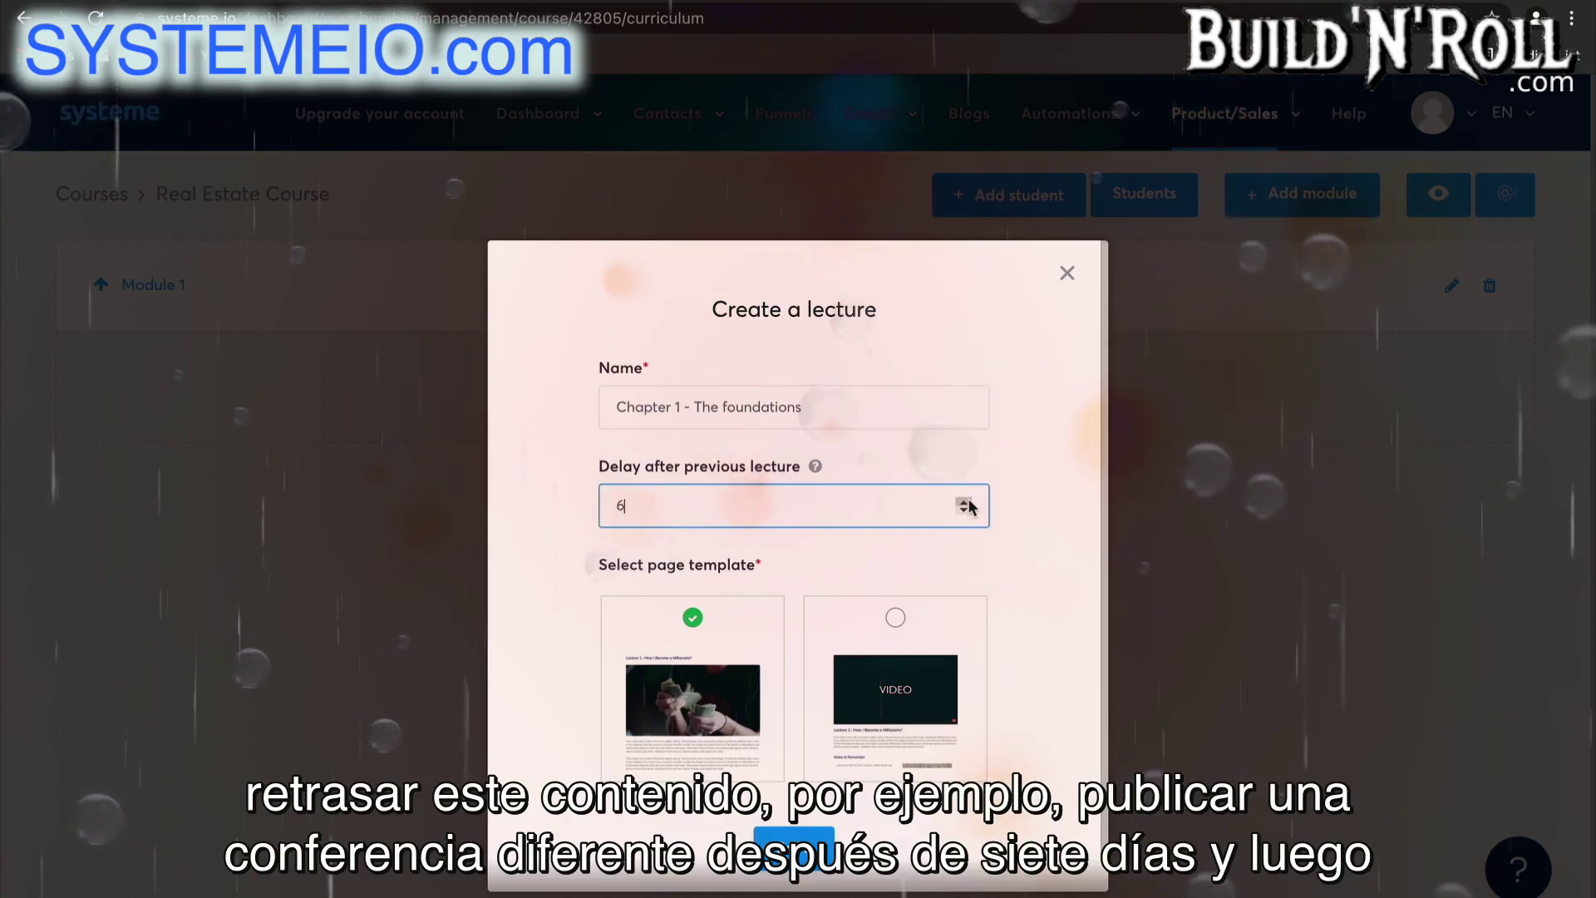
left_click(1028, 531)
scroll(966, 645, "down", 1)
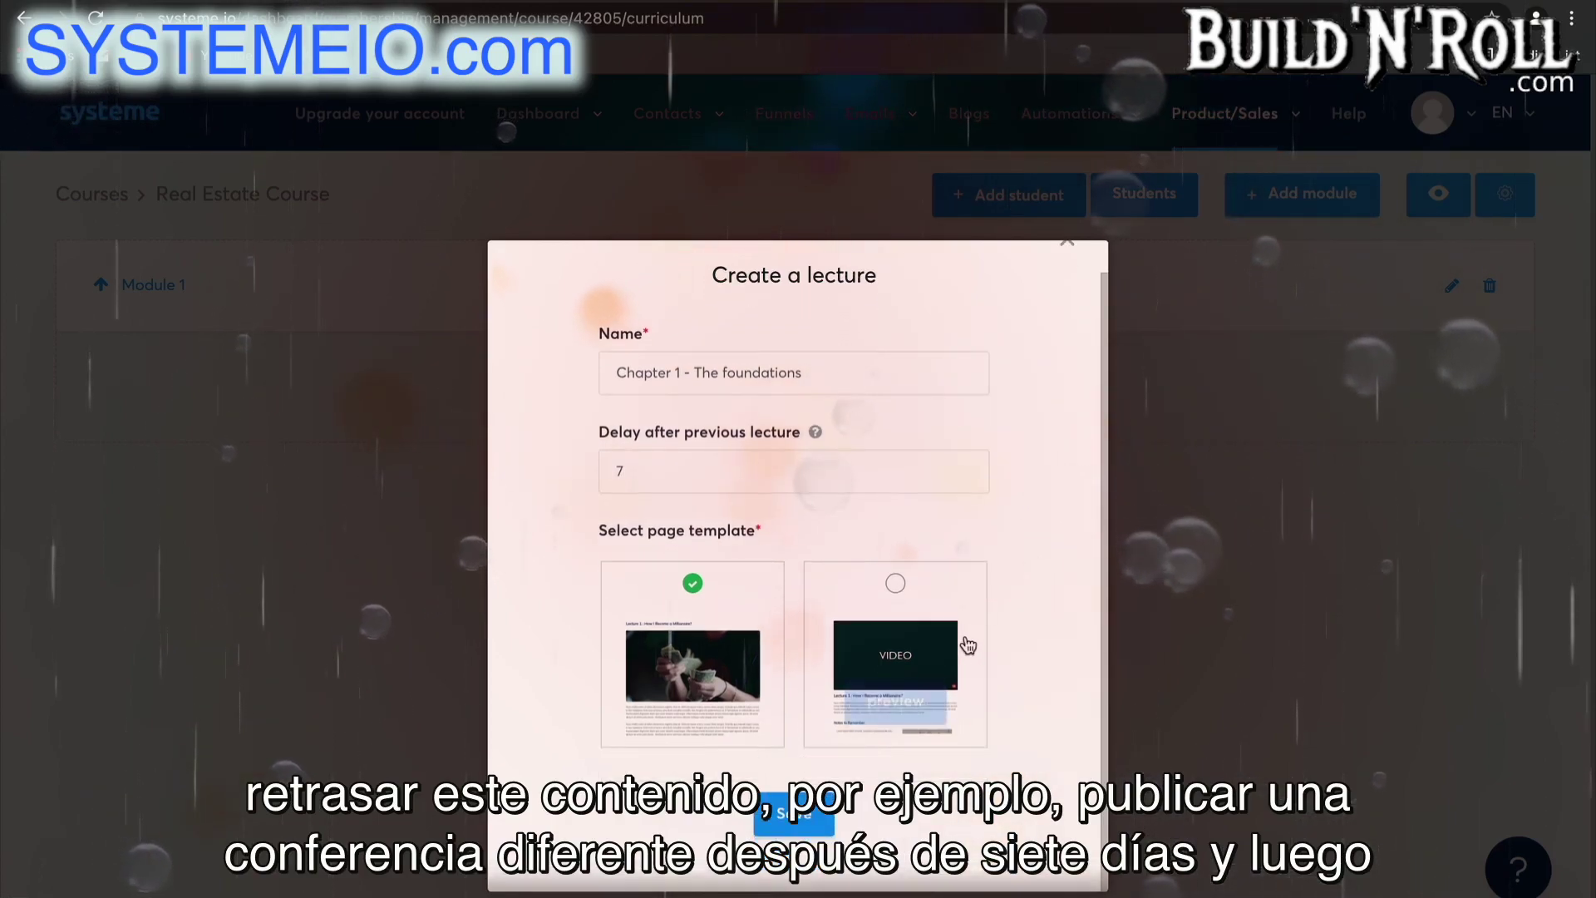
left_click(895, 584)
left_click(802, 823)
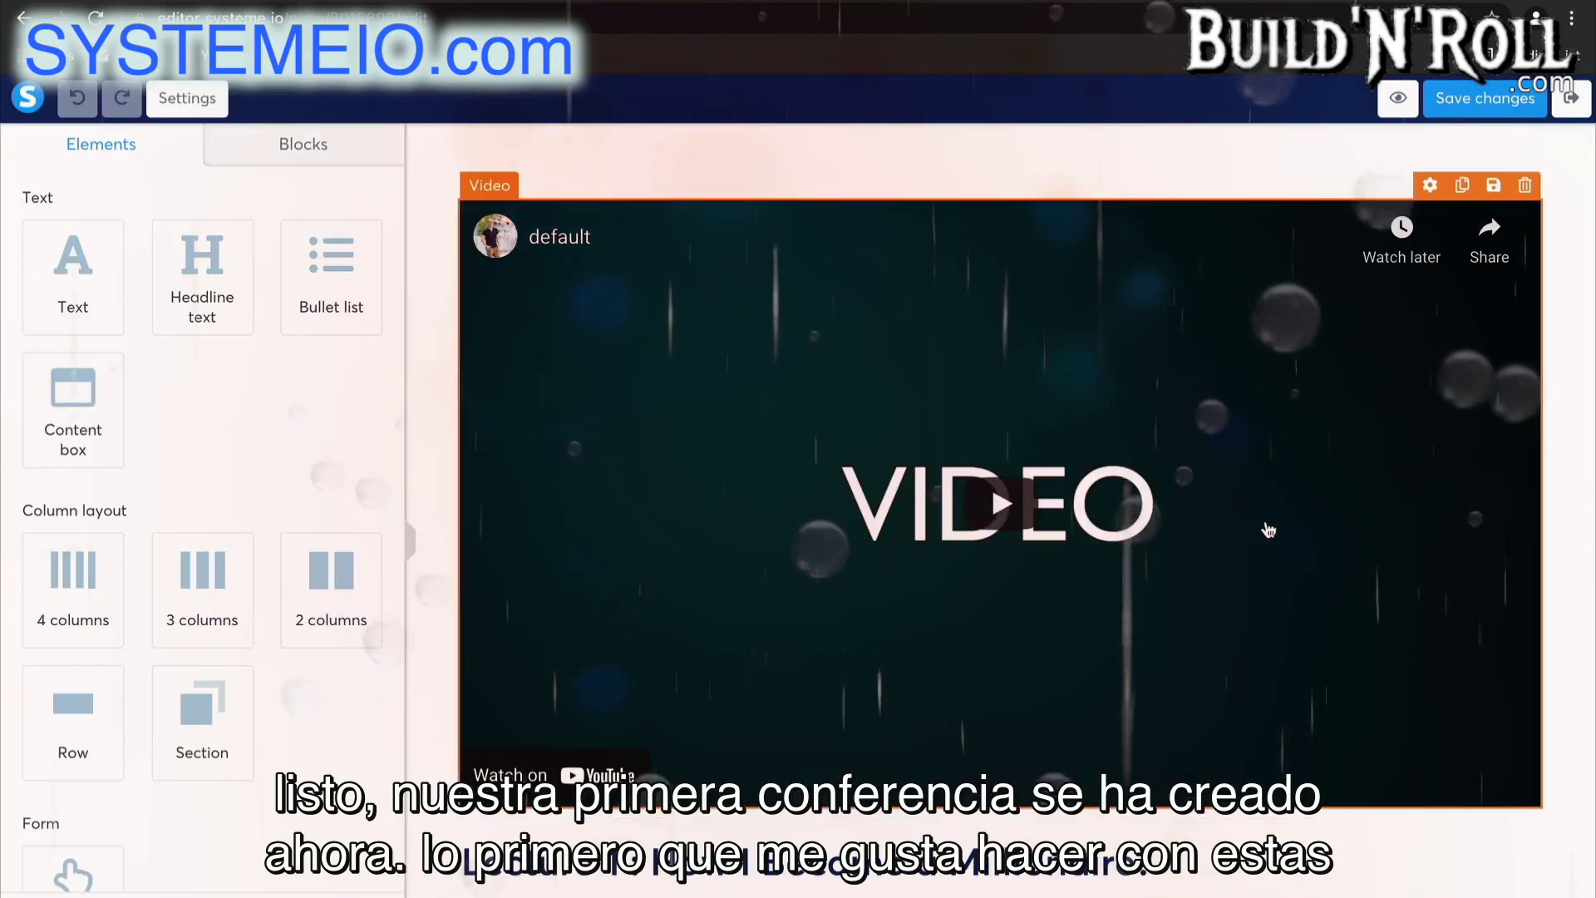
Move the Lecture 1 headline above the video
scroll(1267, 529, "down", 5)
scroll(1266, 529, "up", 4)
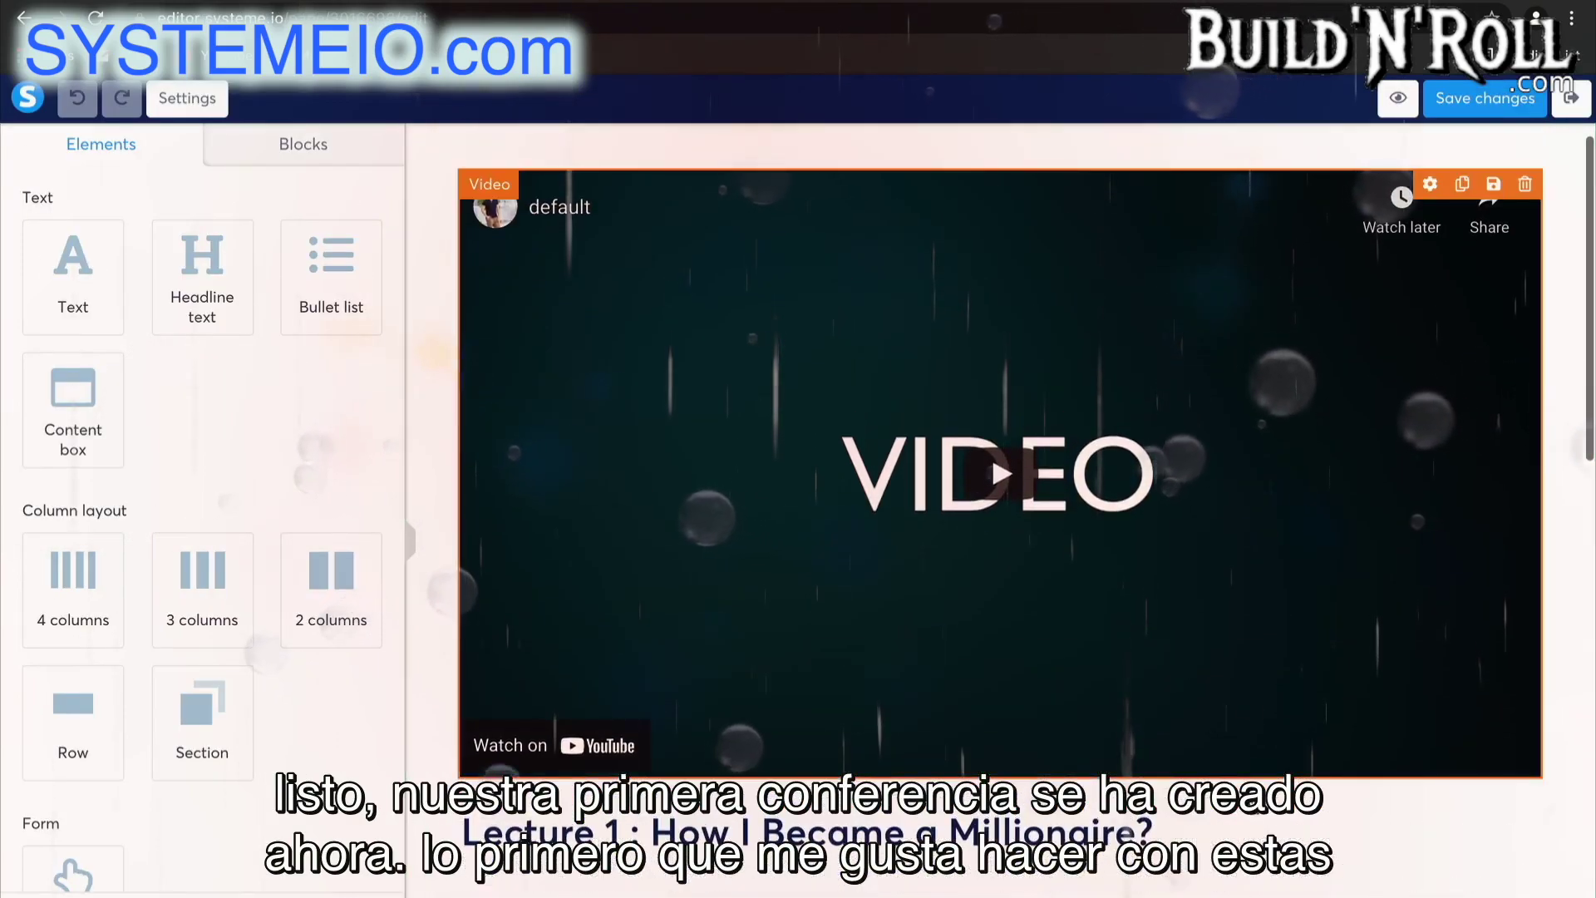
left_click_drag(1205, 827, 1164, 199)
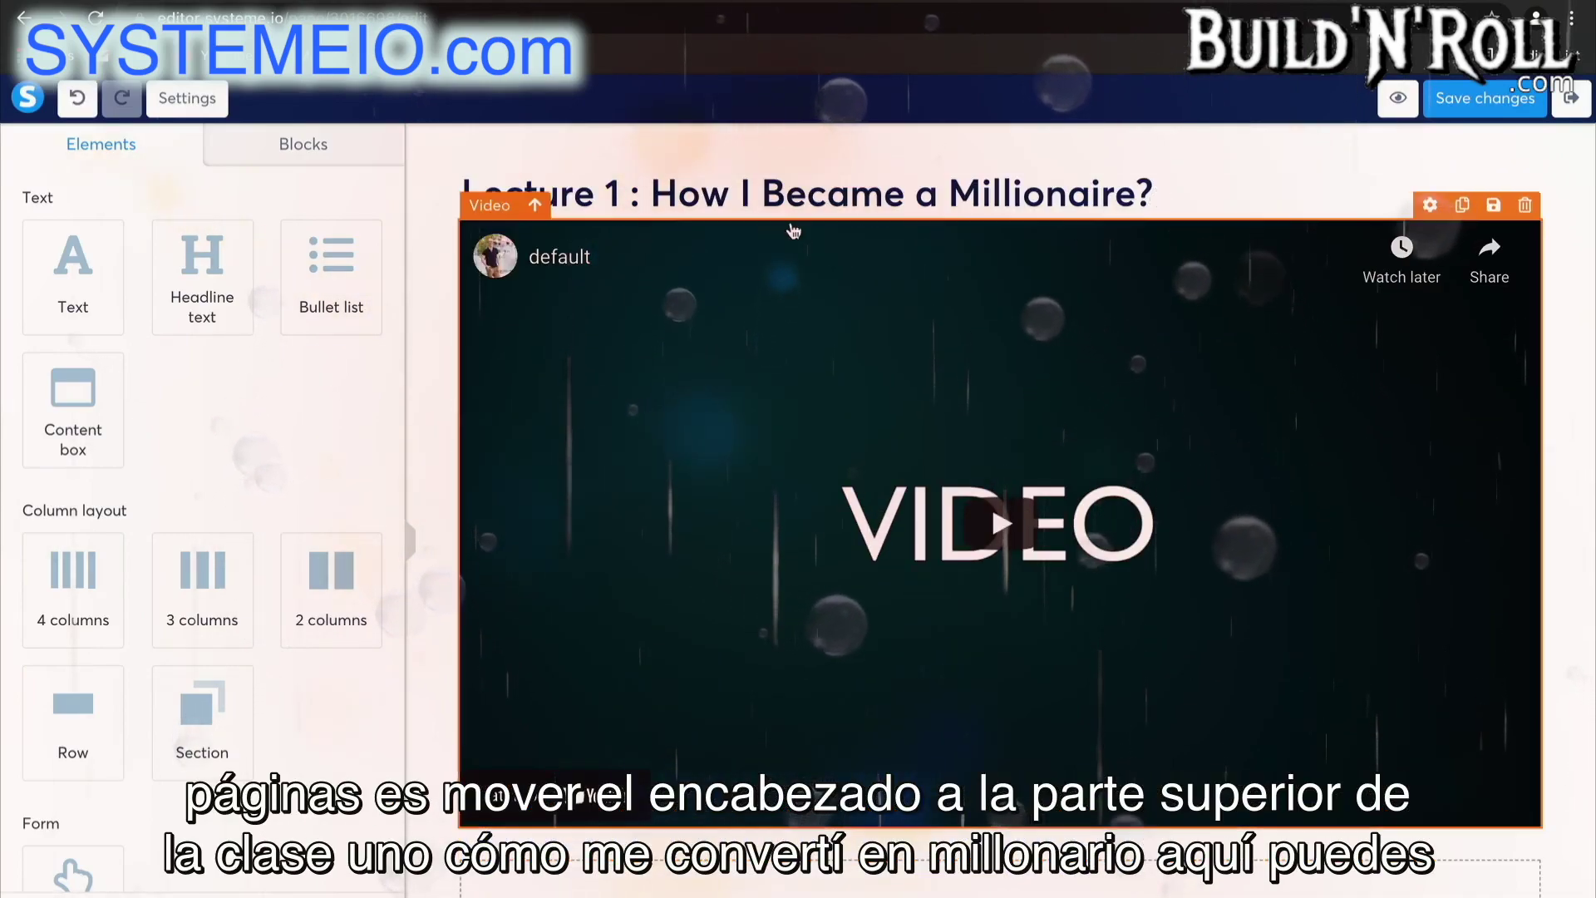
Replace the placeholder paragraph under the video with the text 'Resources:'
scroll(1009, 224, "down", 2)
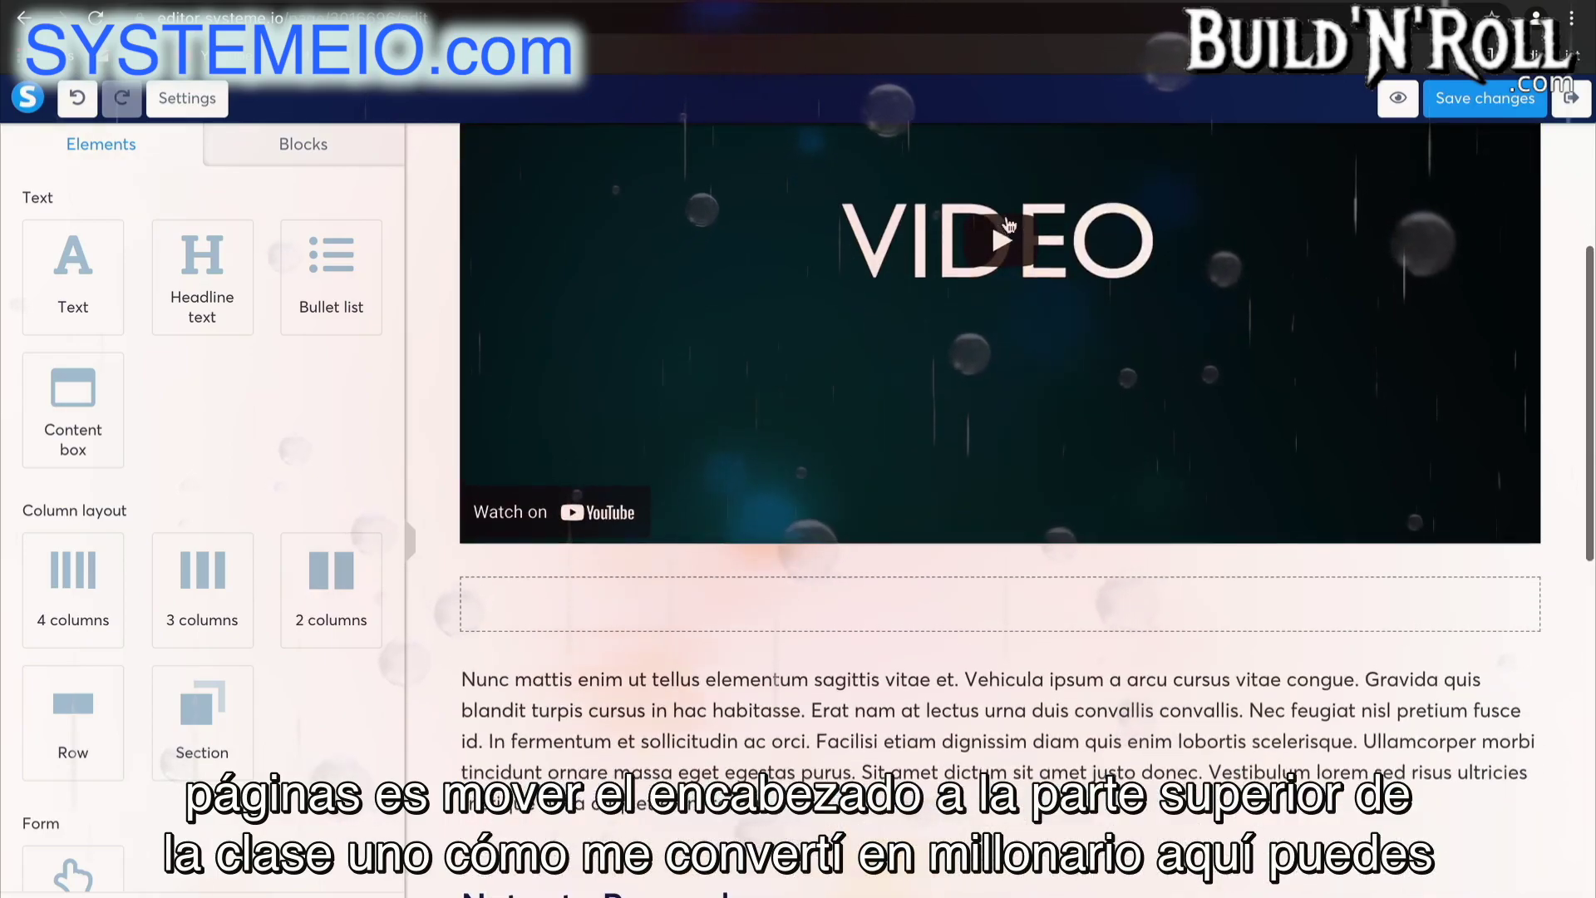
scroll(990, 218, "up", 2)
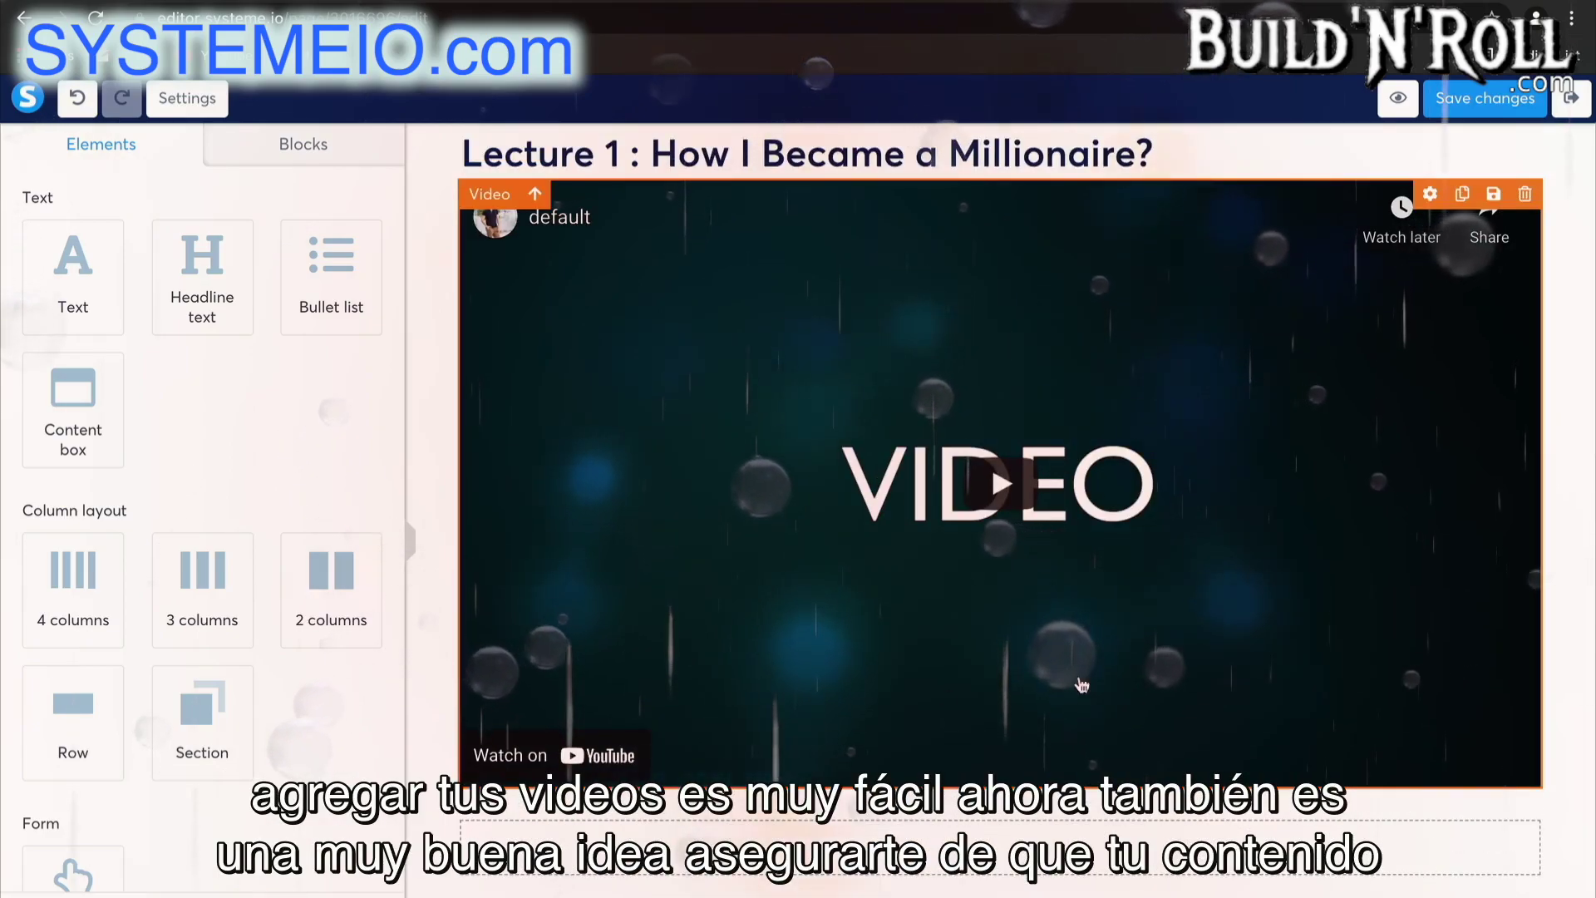
scroll(1247, 645, "down", 4)
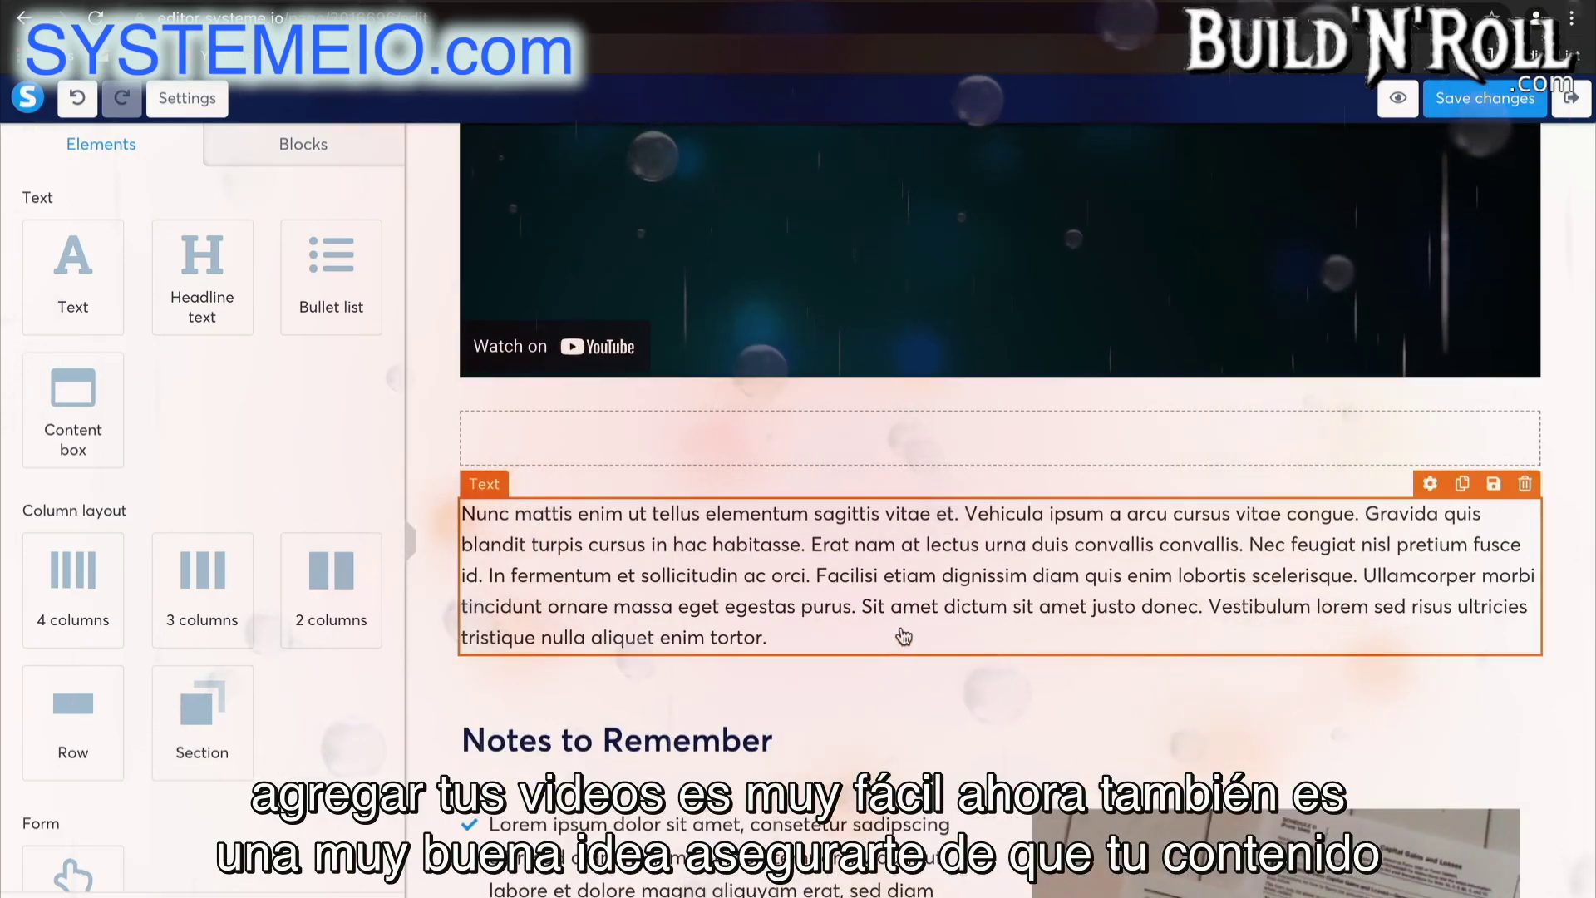
left_click(760, 639)
left_click_drag(760, 638, 462, 513)
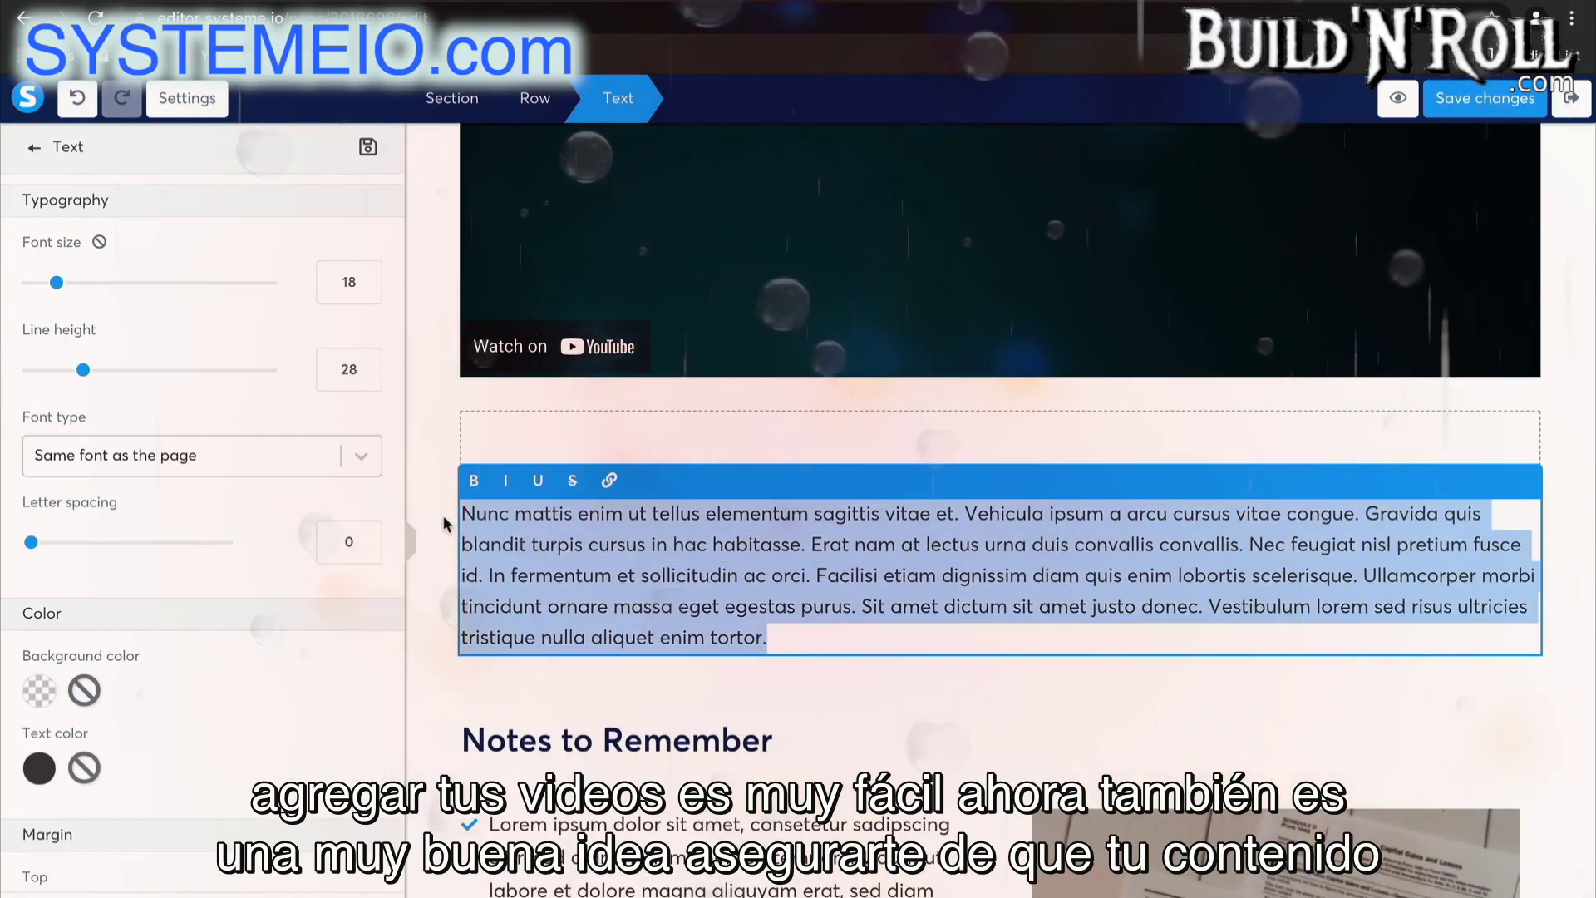
key("BackSpace")
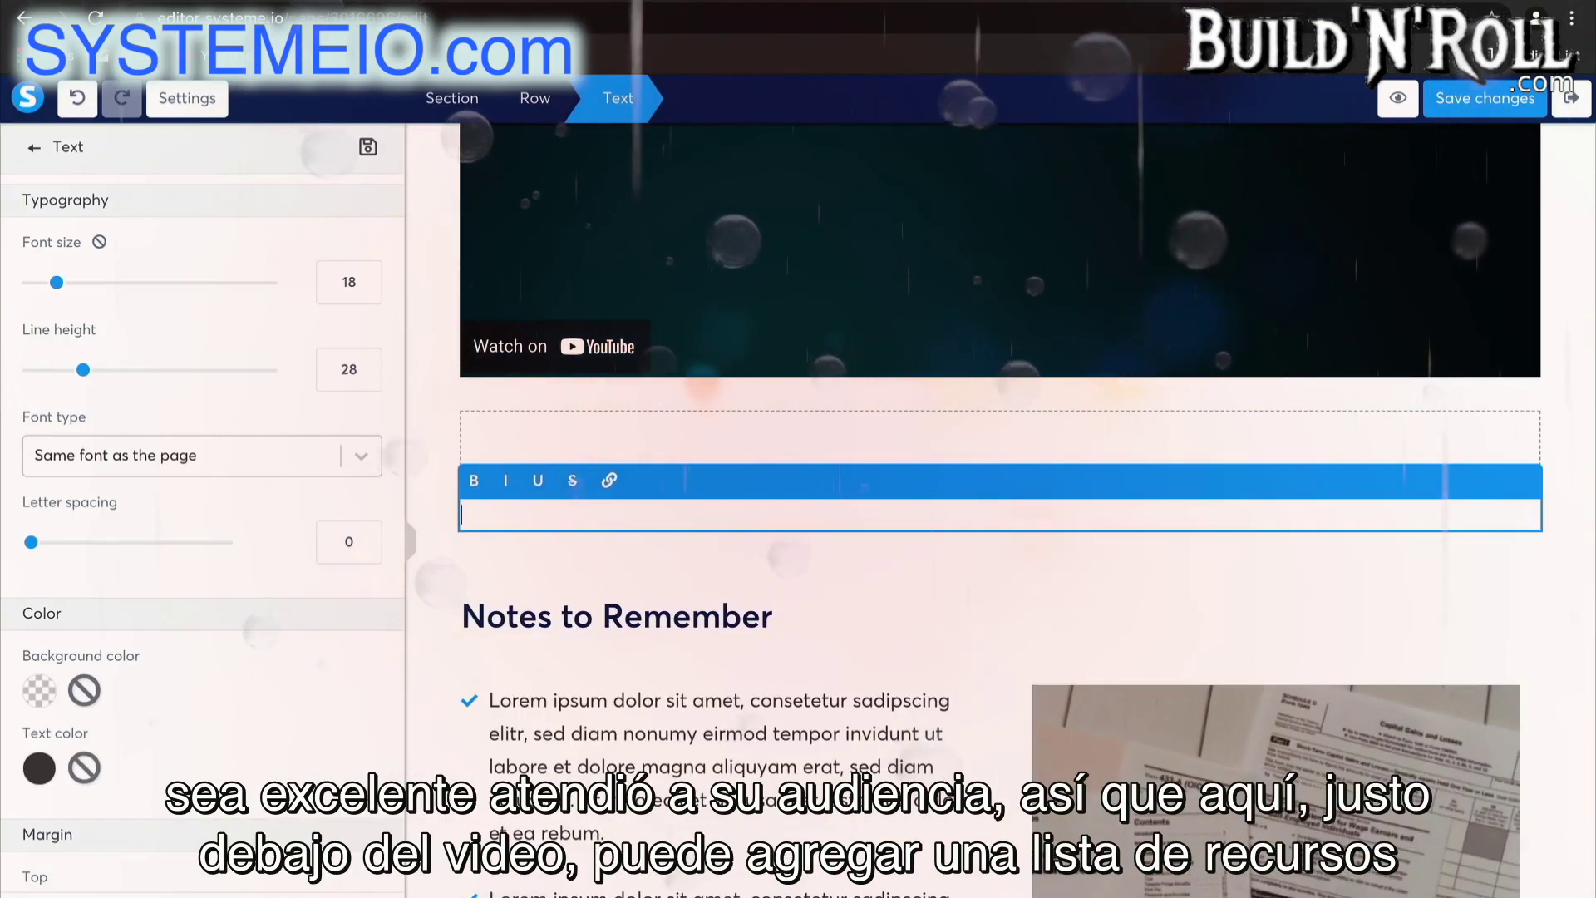
type("Re")
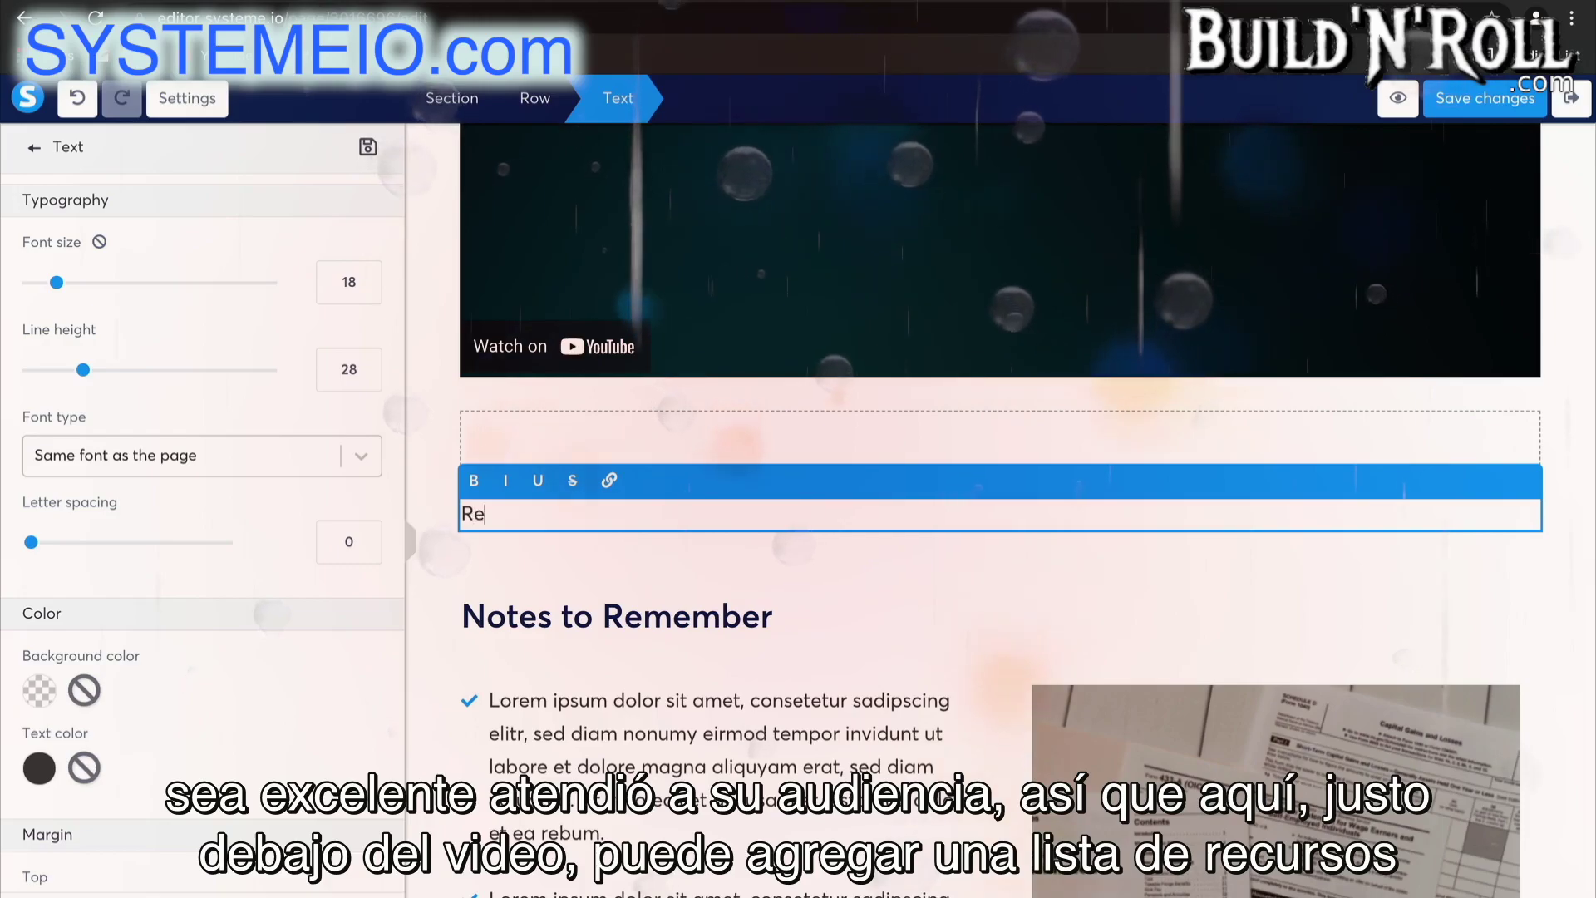
type("sources:")
left_click(606, 556)
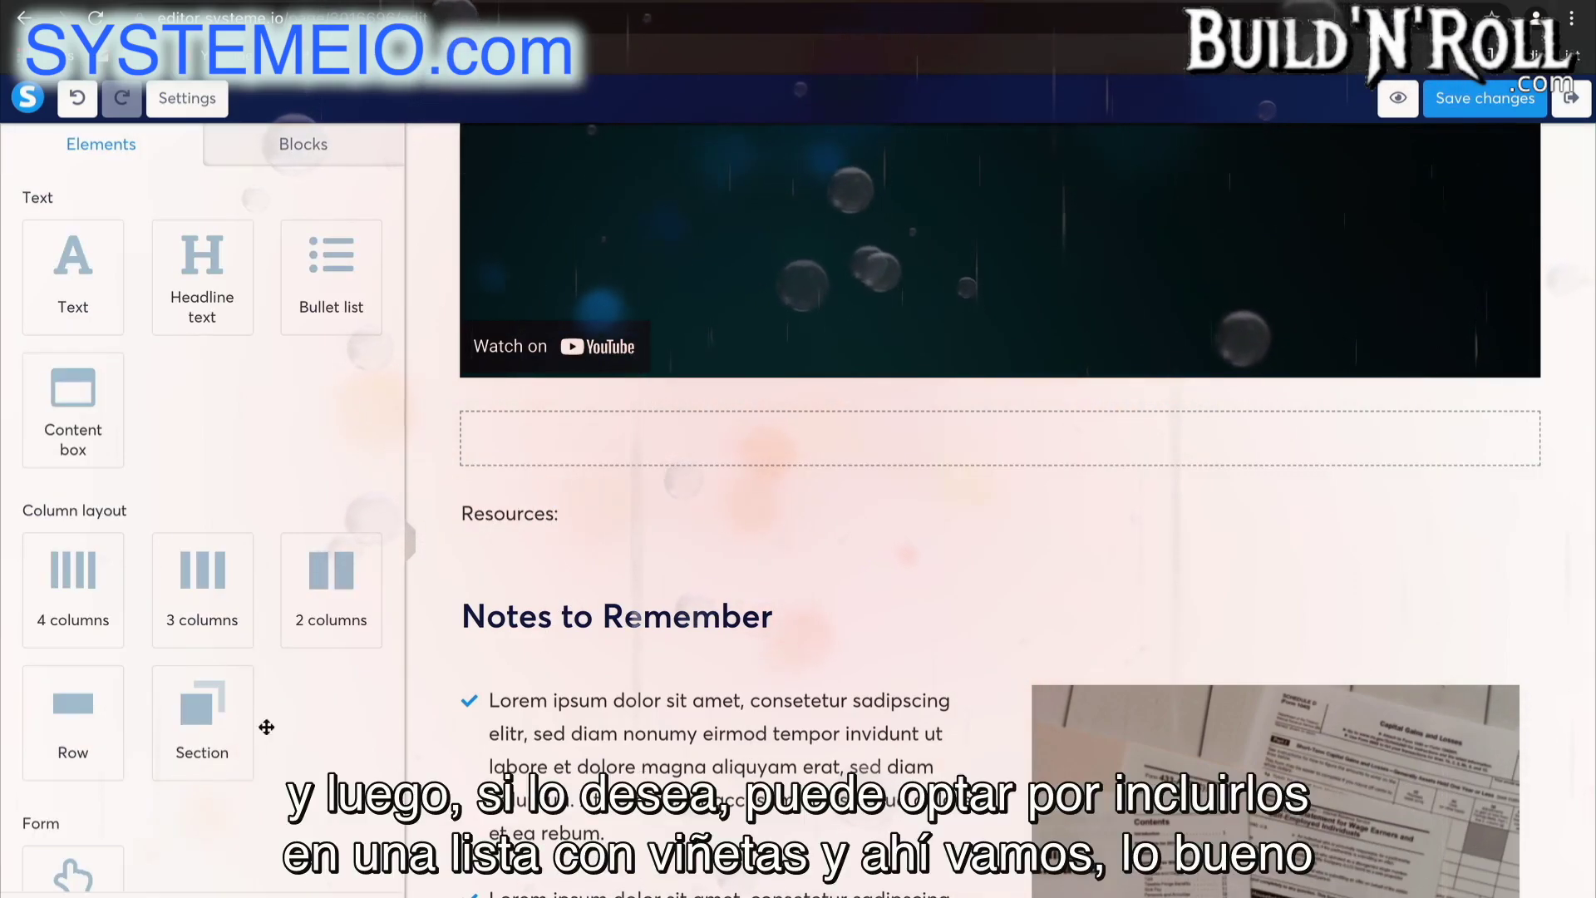
scroll(258, 723, "down", 4)
scroll(270, 746, "up", 3)
scroll(270, 746, "up", 2)
Add a checkmark bullet list with items first and second beneath Resources:
left_click_drag(331, 286, 532, 532)
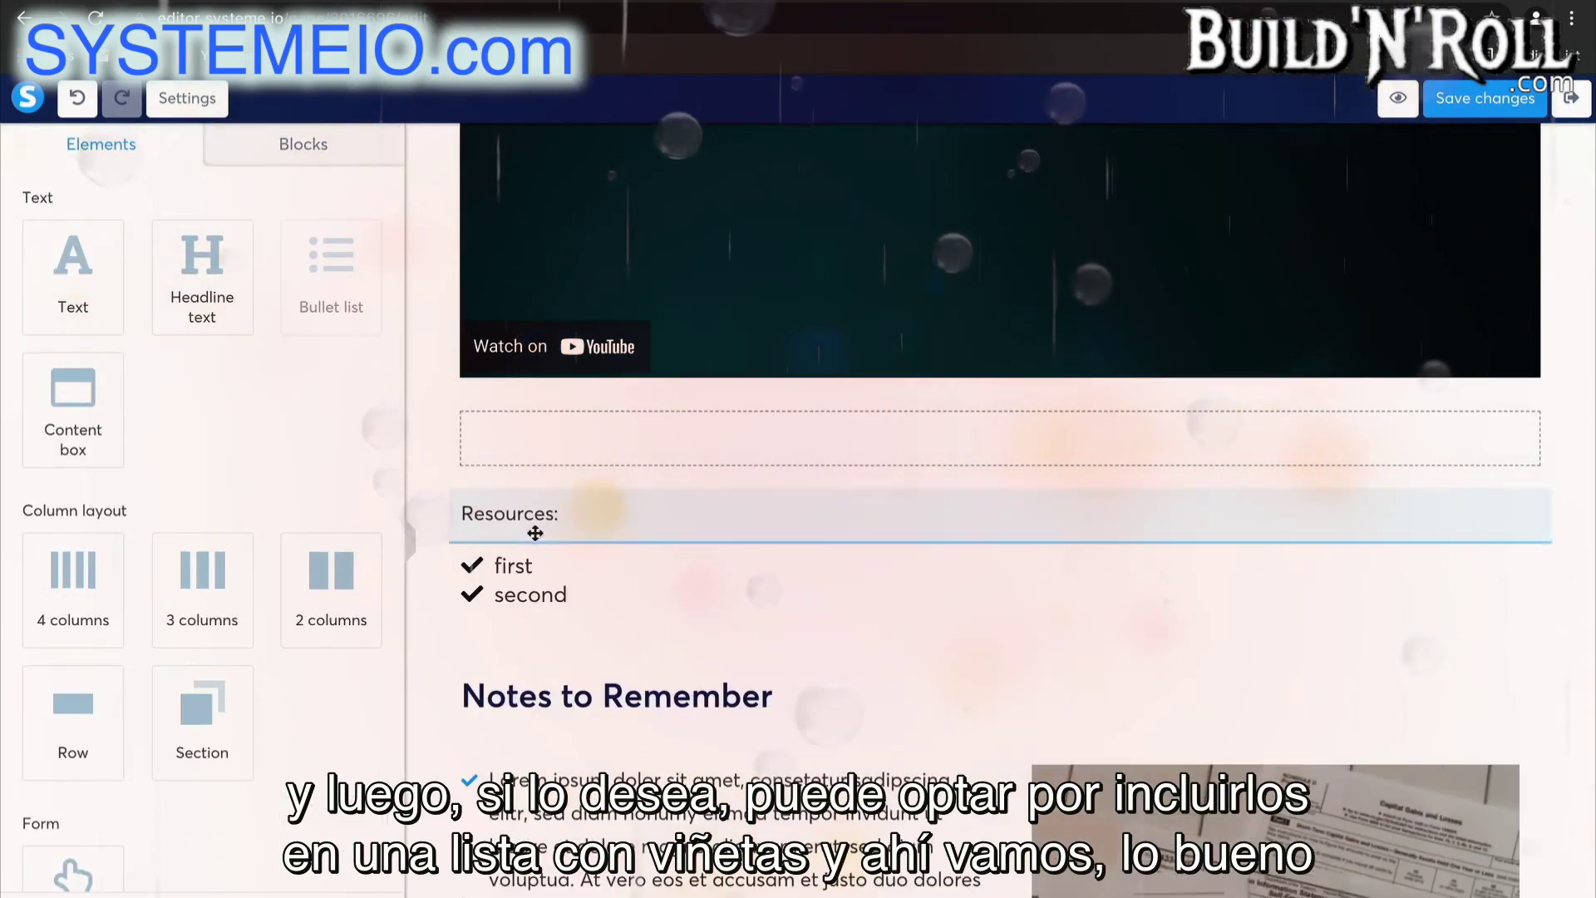
left_click(512, 568)
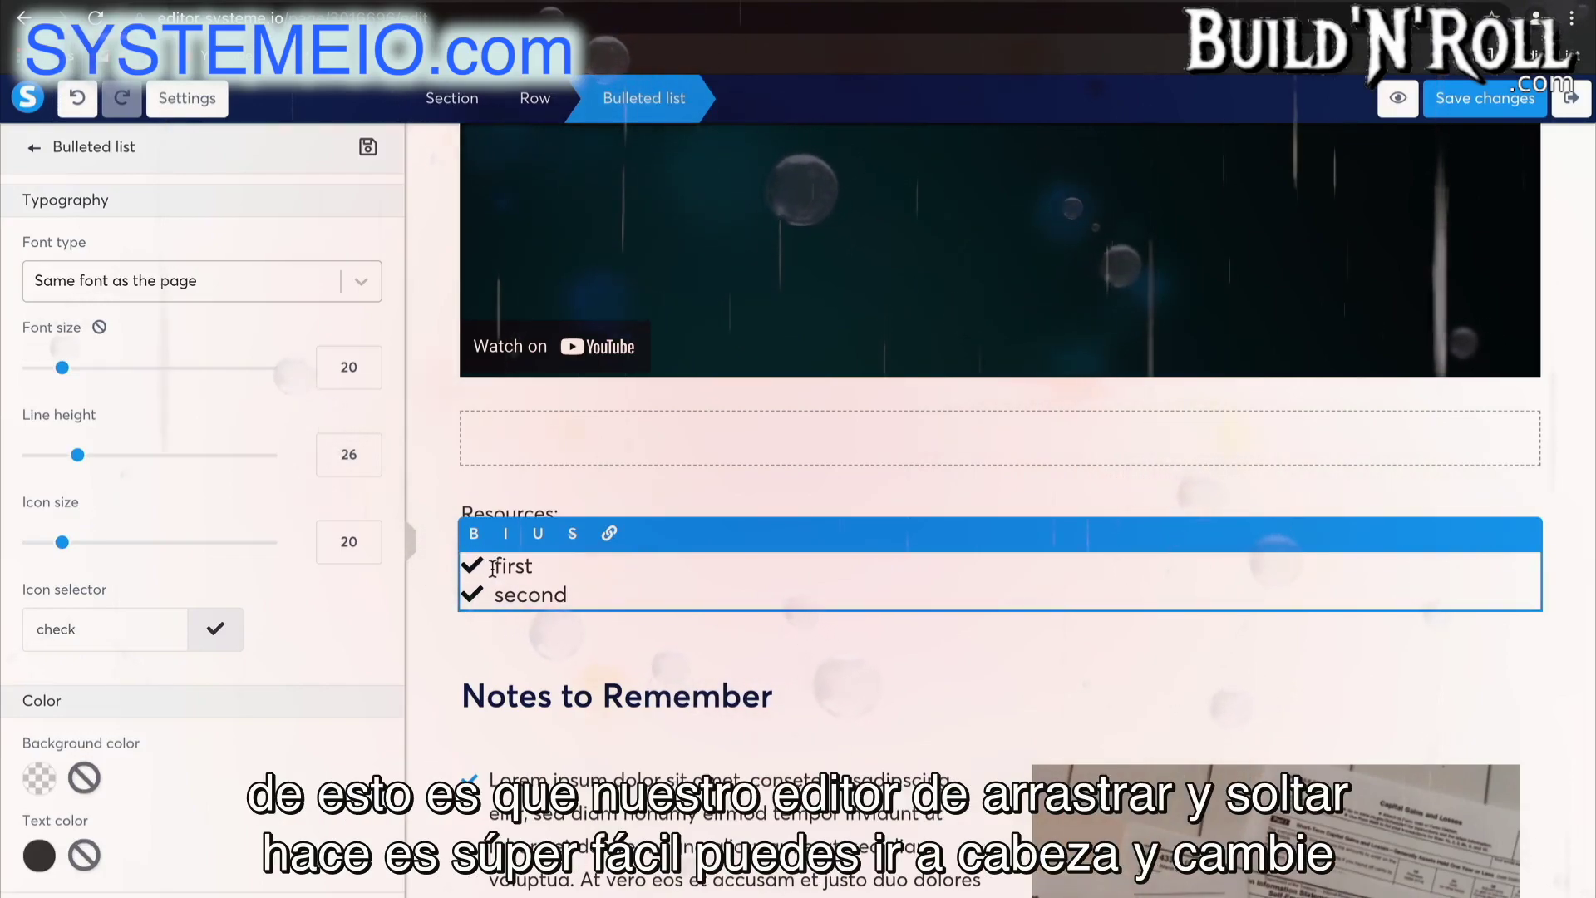
scroll(230, 754, "down", 4)
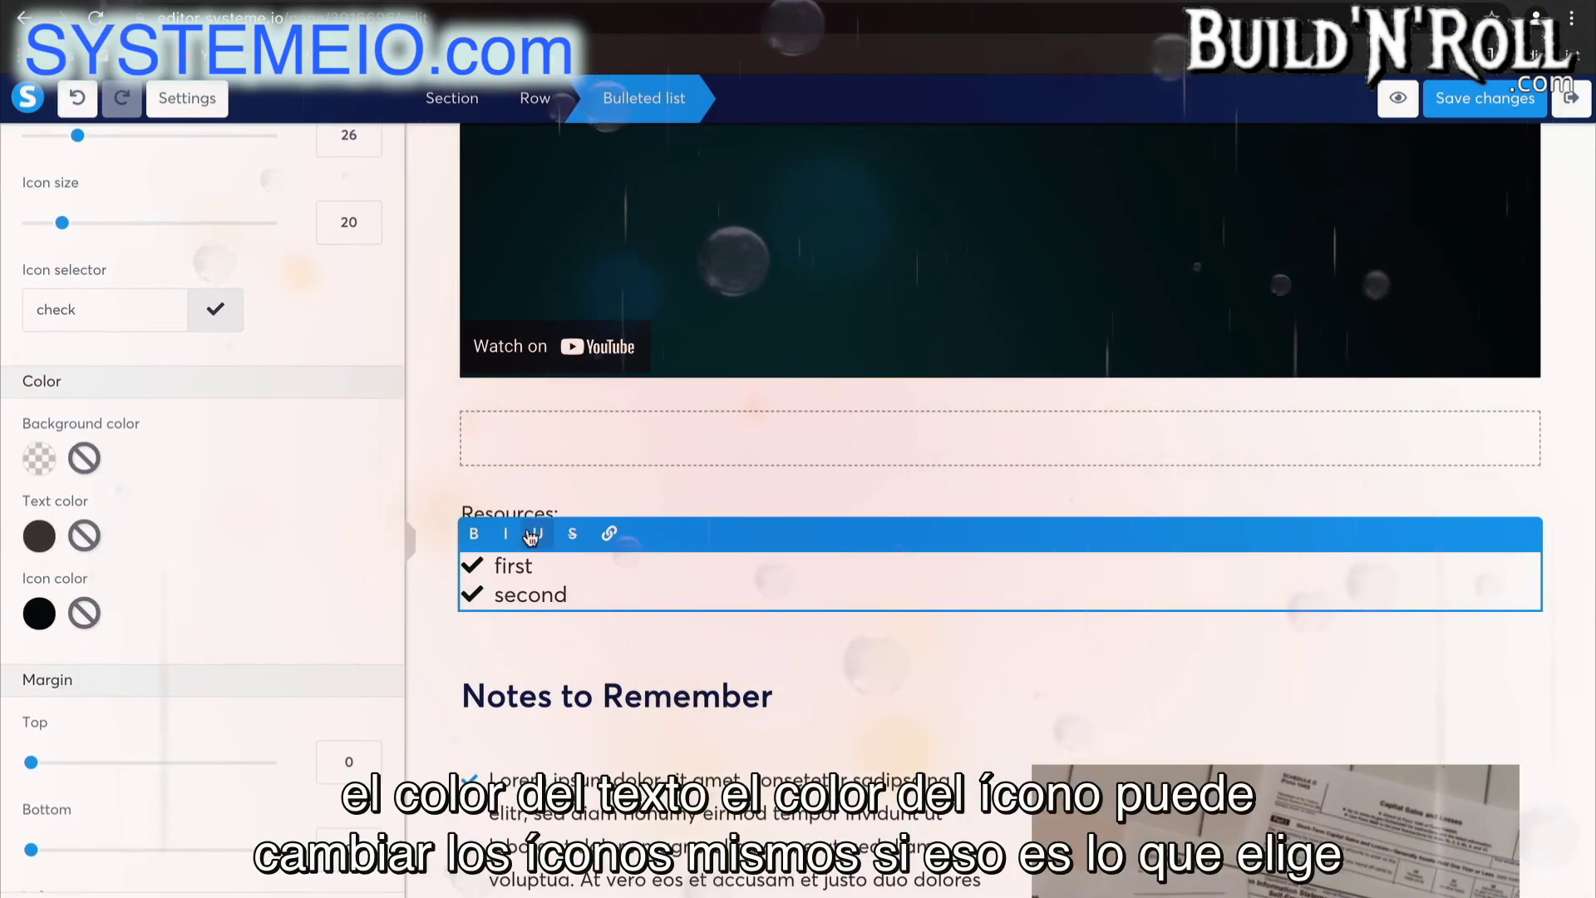
double_click(479, 564)
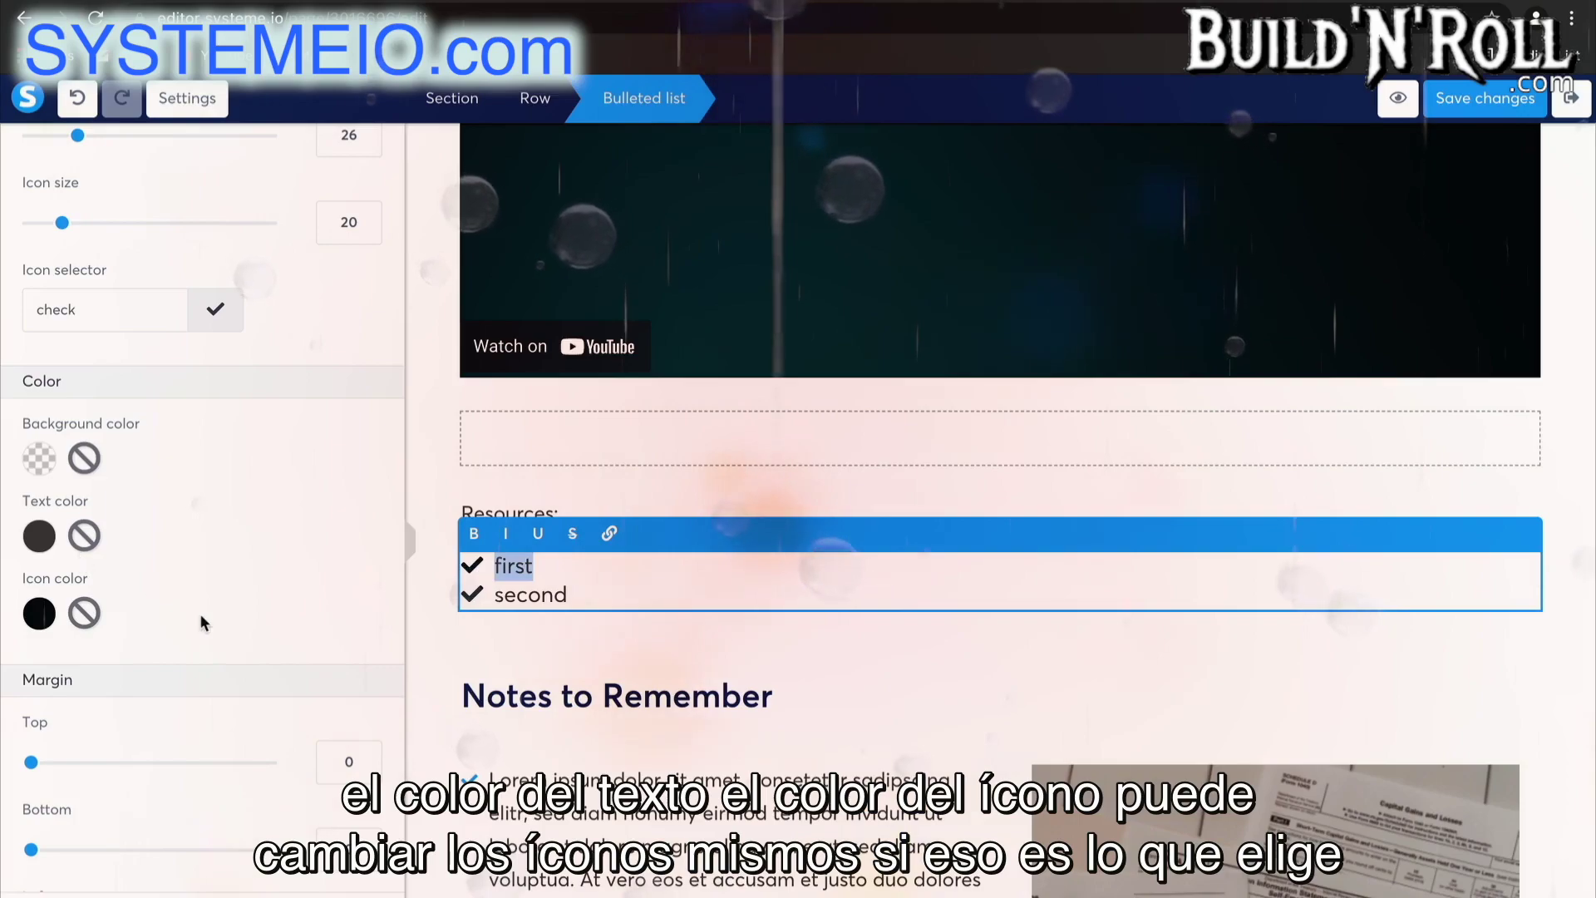
scroll(199, 612, "down", 3)
scroll(200, 612, "up", 3)
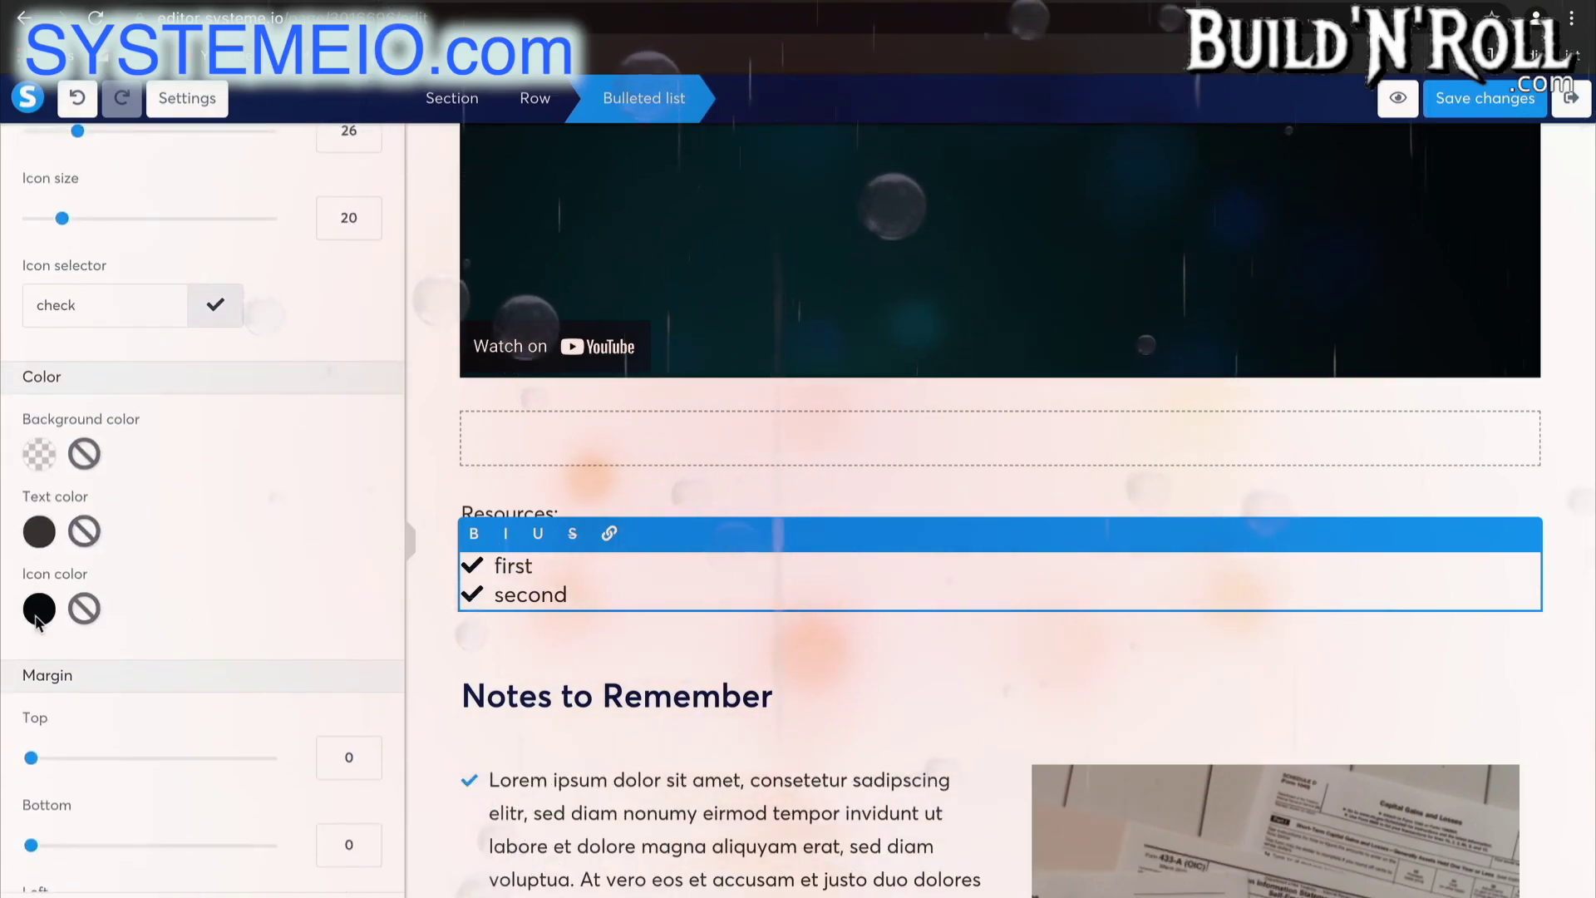
Make the list's check icons orange (F5A623) and save the lecture page
left_click(39, 531)
left_click(198, 808)
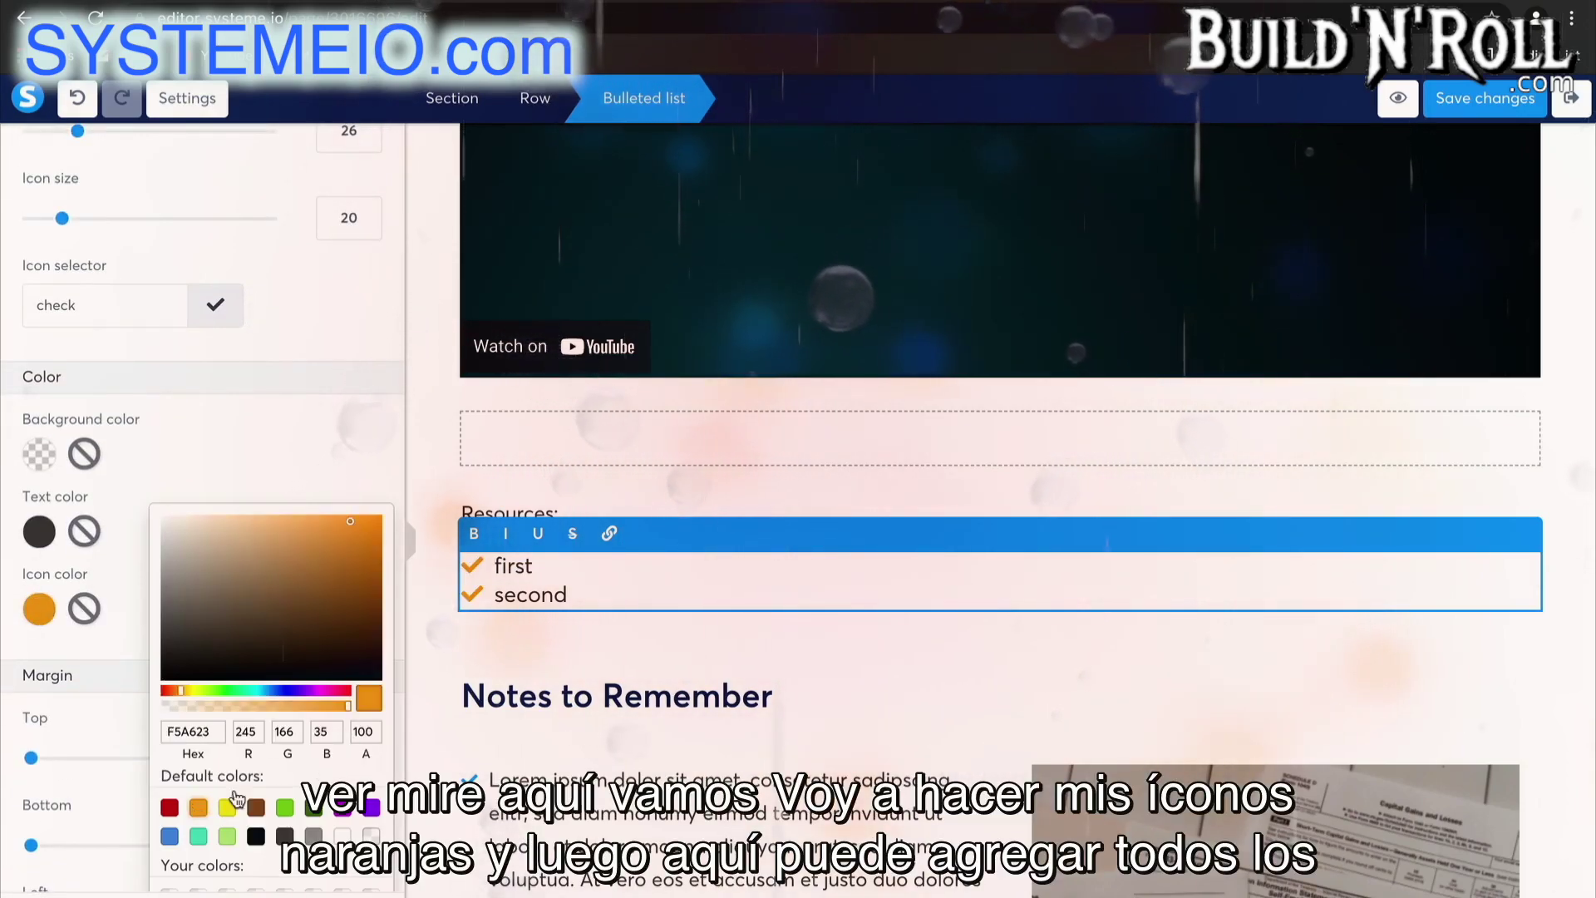
left_click(635, 675)
left_click(635, 675)
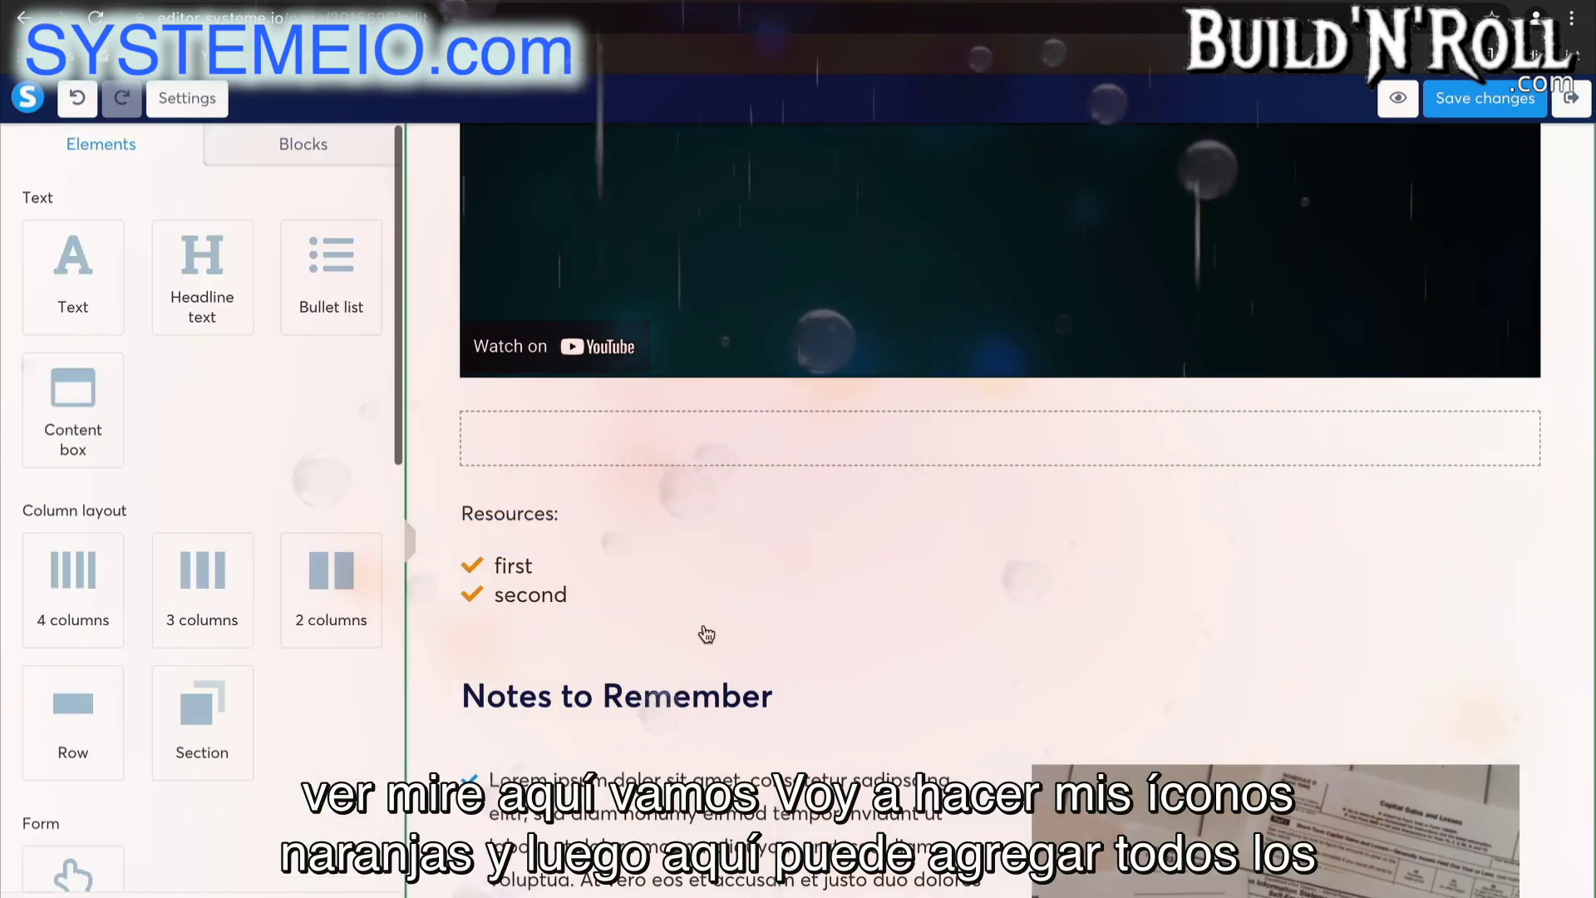
left_click(568, 580)
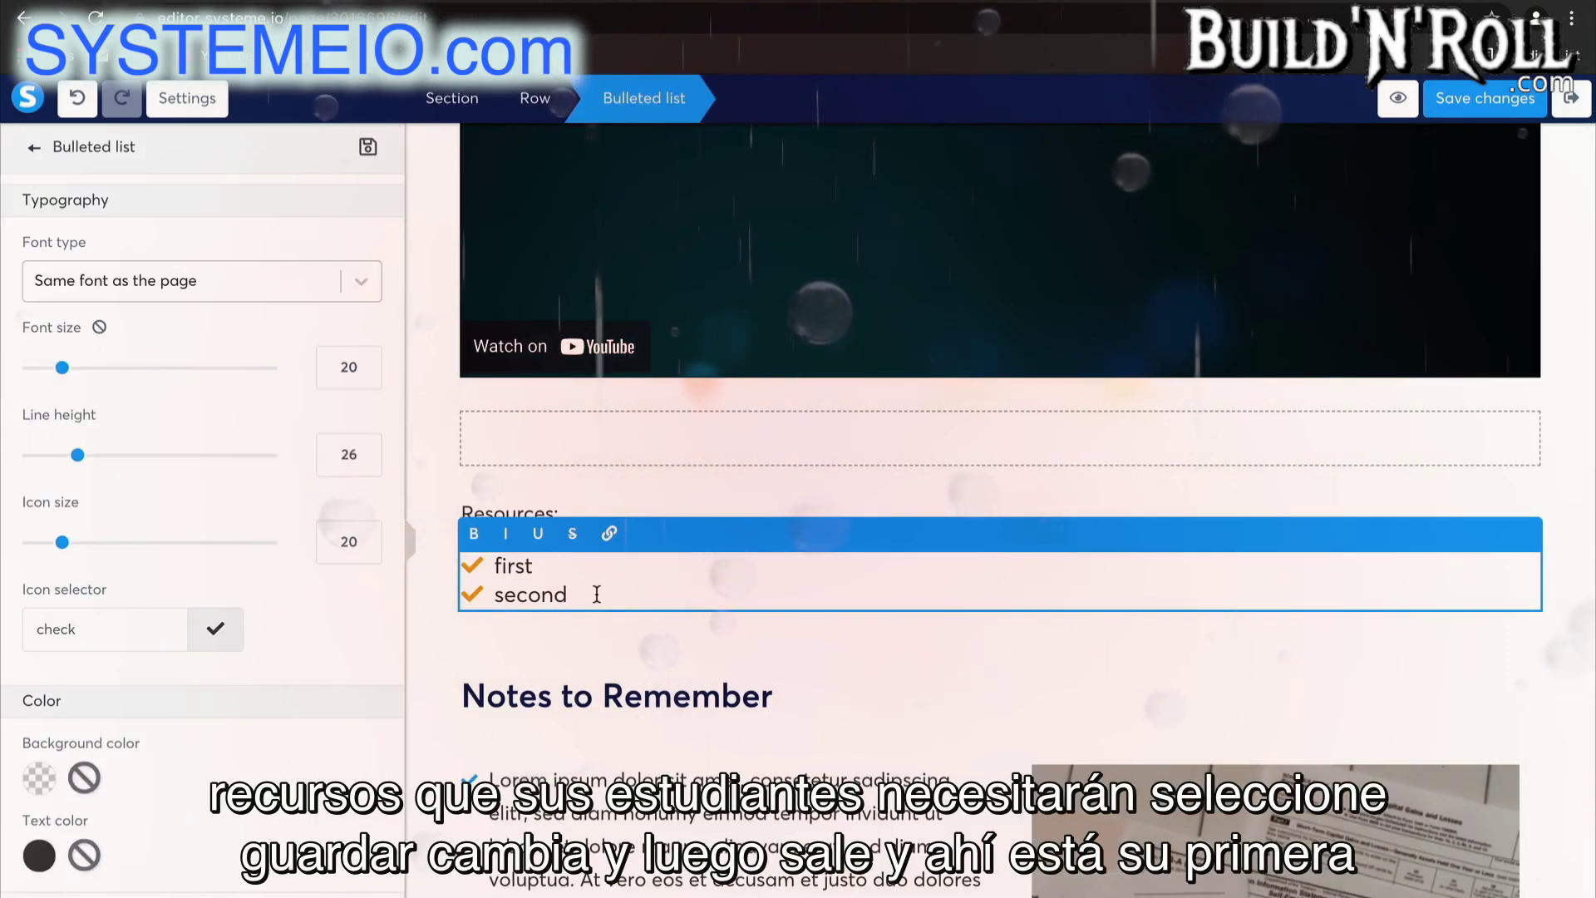
scroll(783, 544, "up", 5)
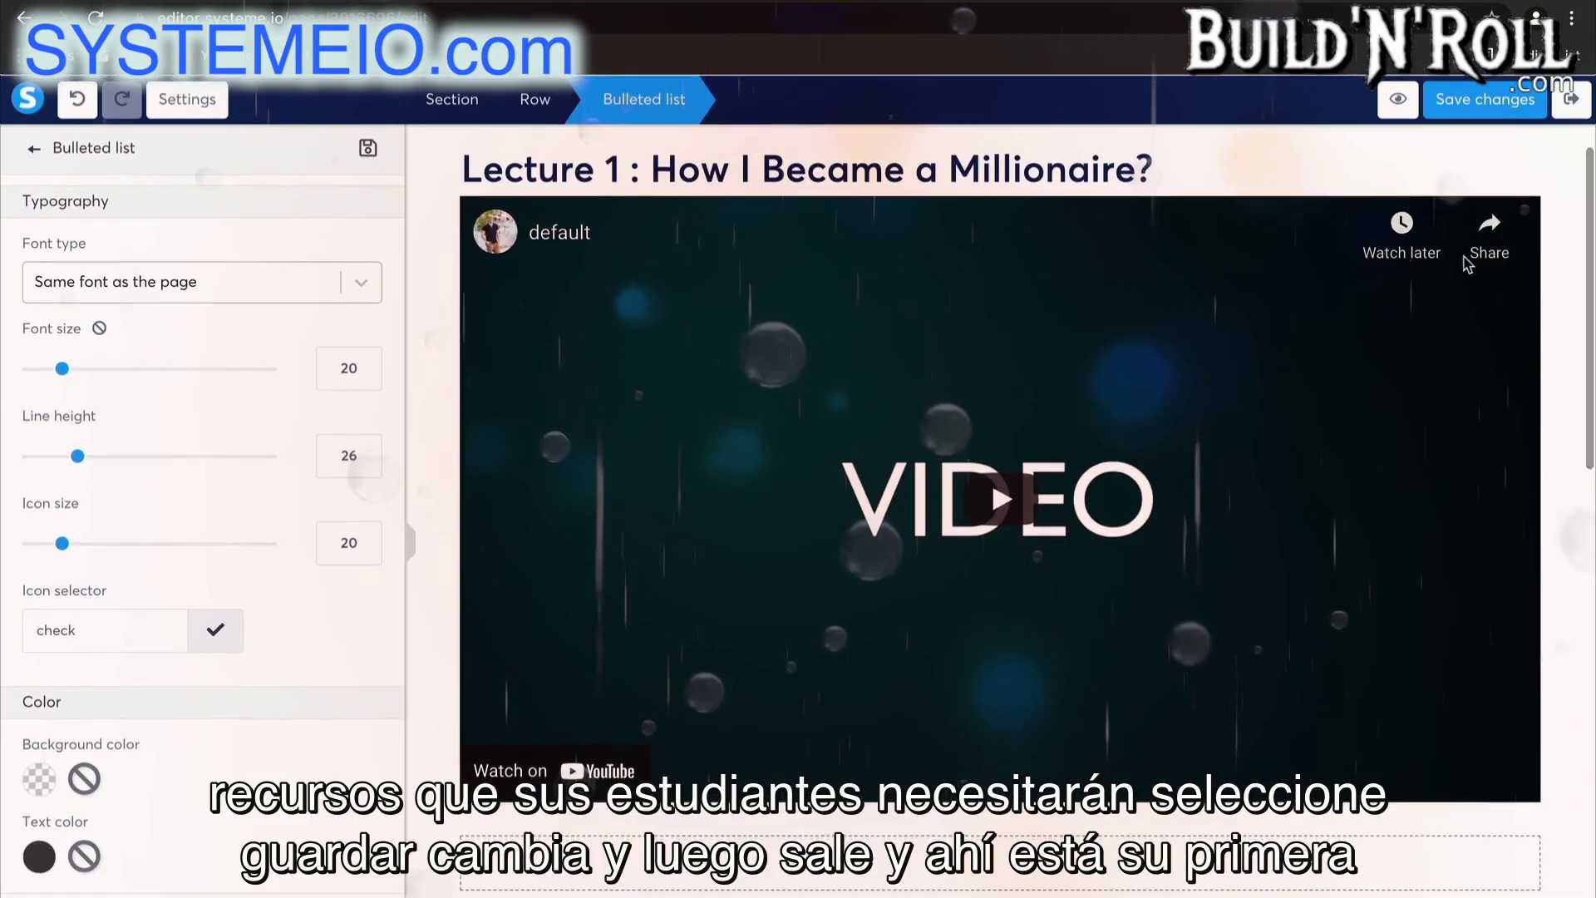
left_click(1492, 110)
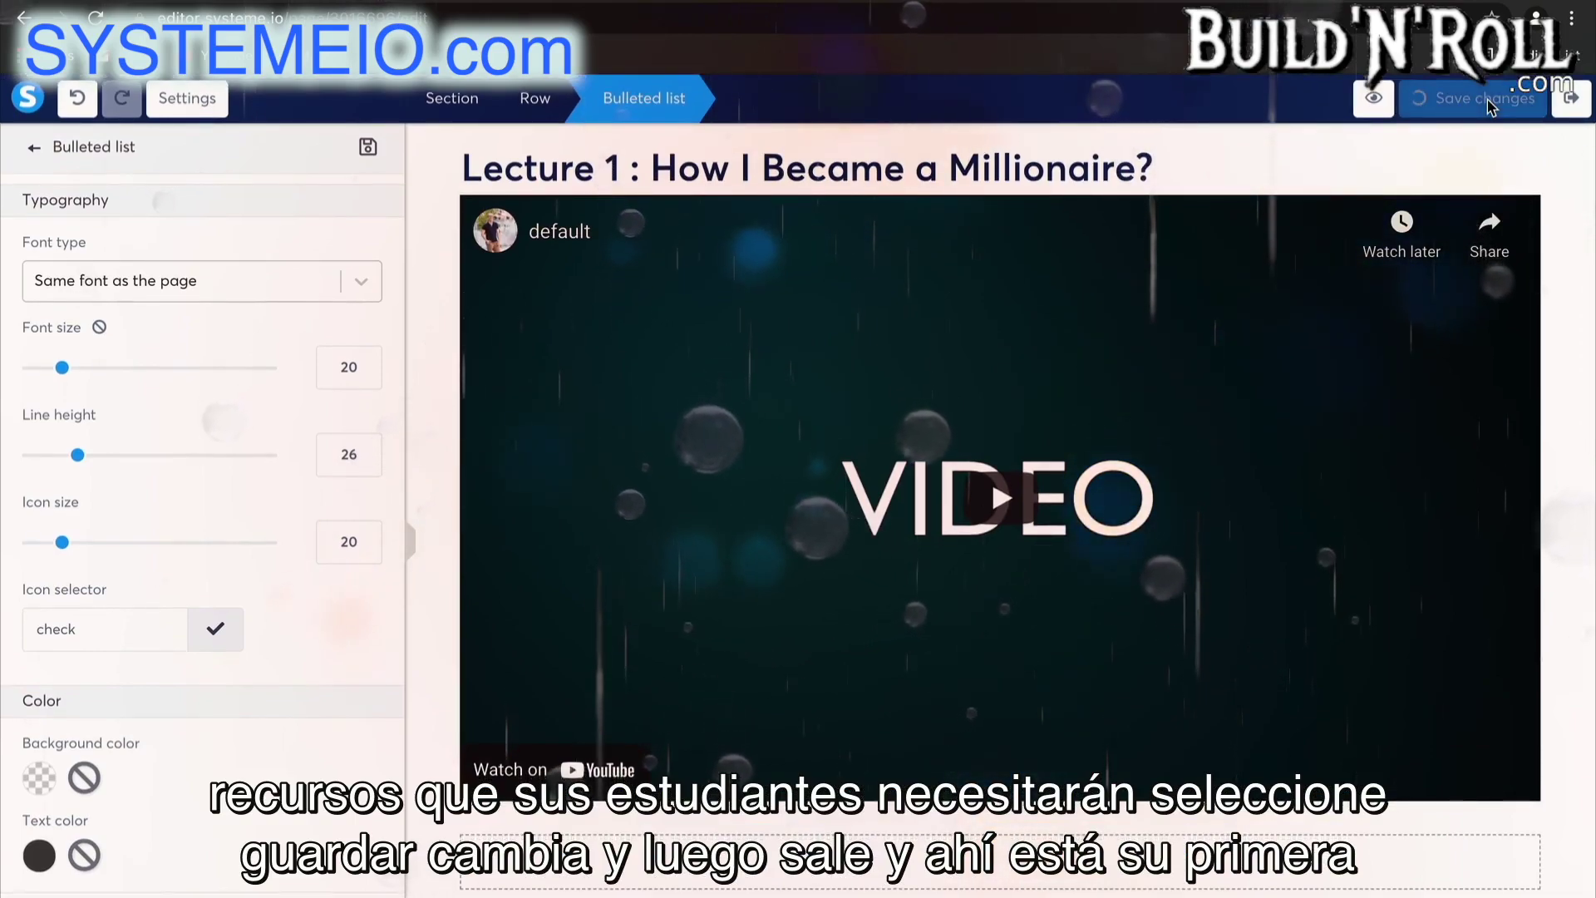
left_click(1568, 107)
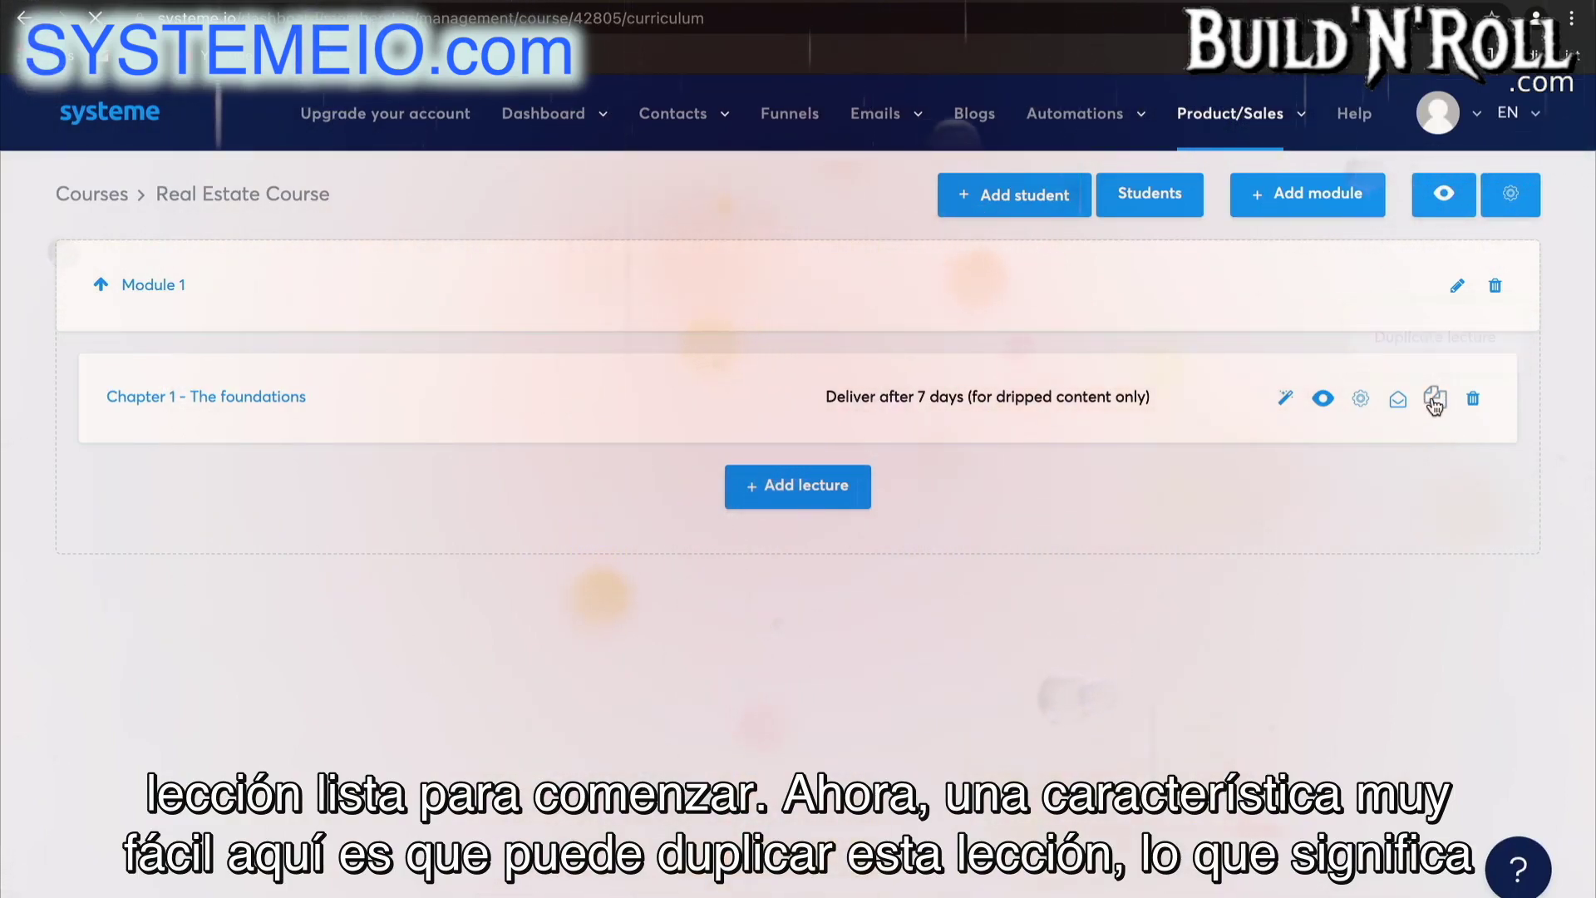
left_click(1436, 400)
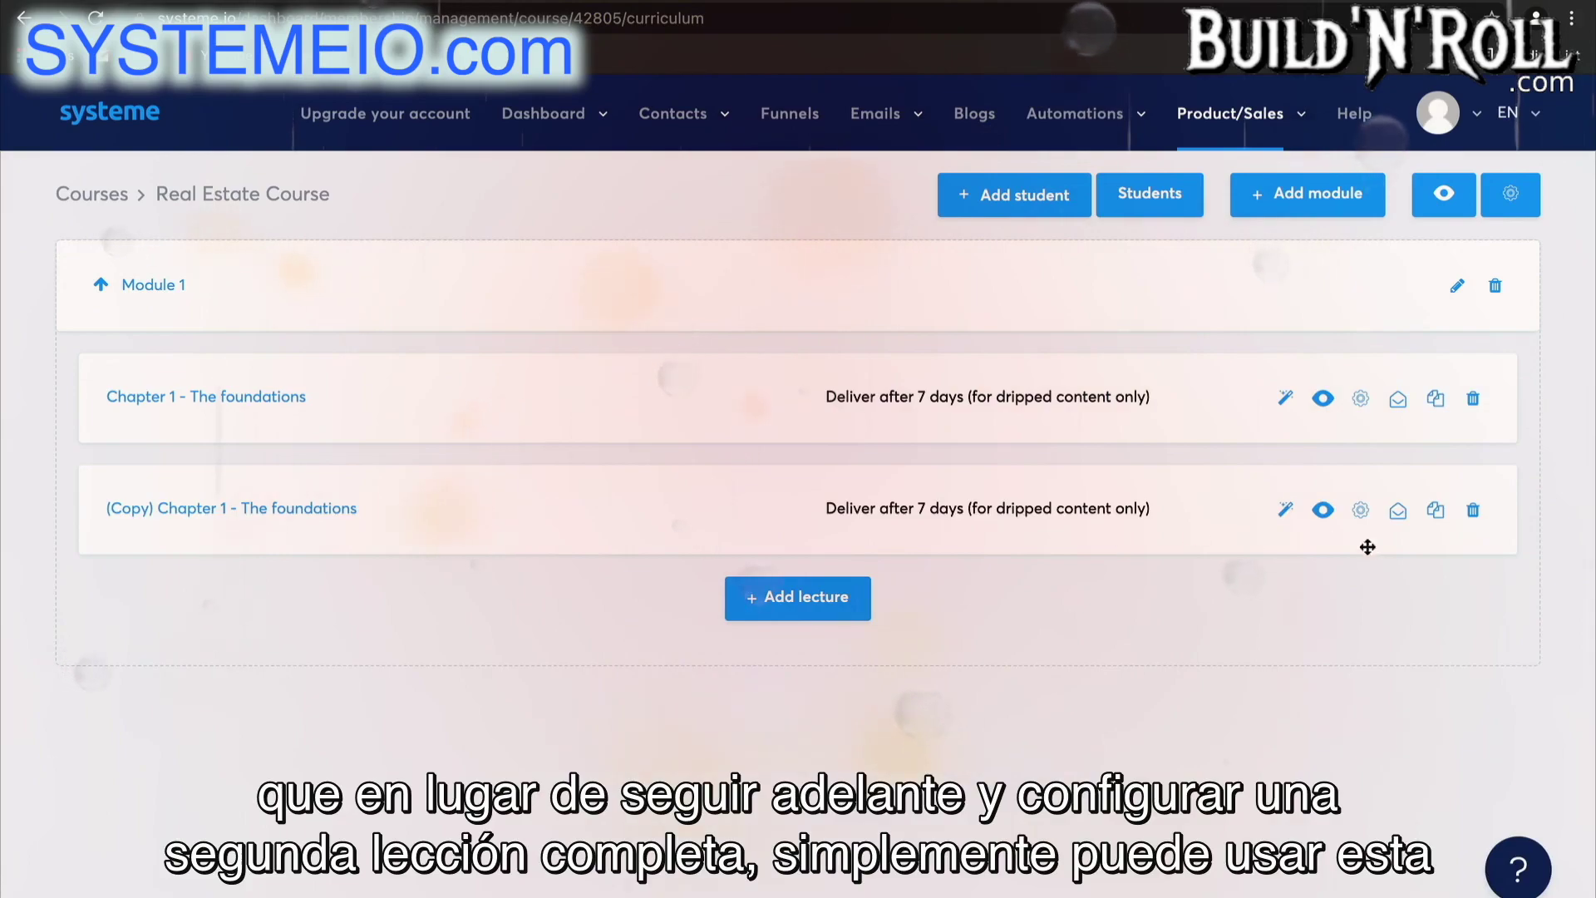
In the copied page's headline, change Lecture 1 to Lecture 2 and 'I' to 'You Can'
left_click(1284, 508)
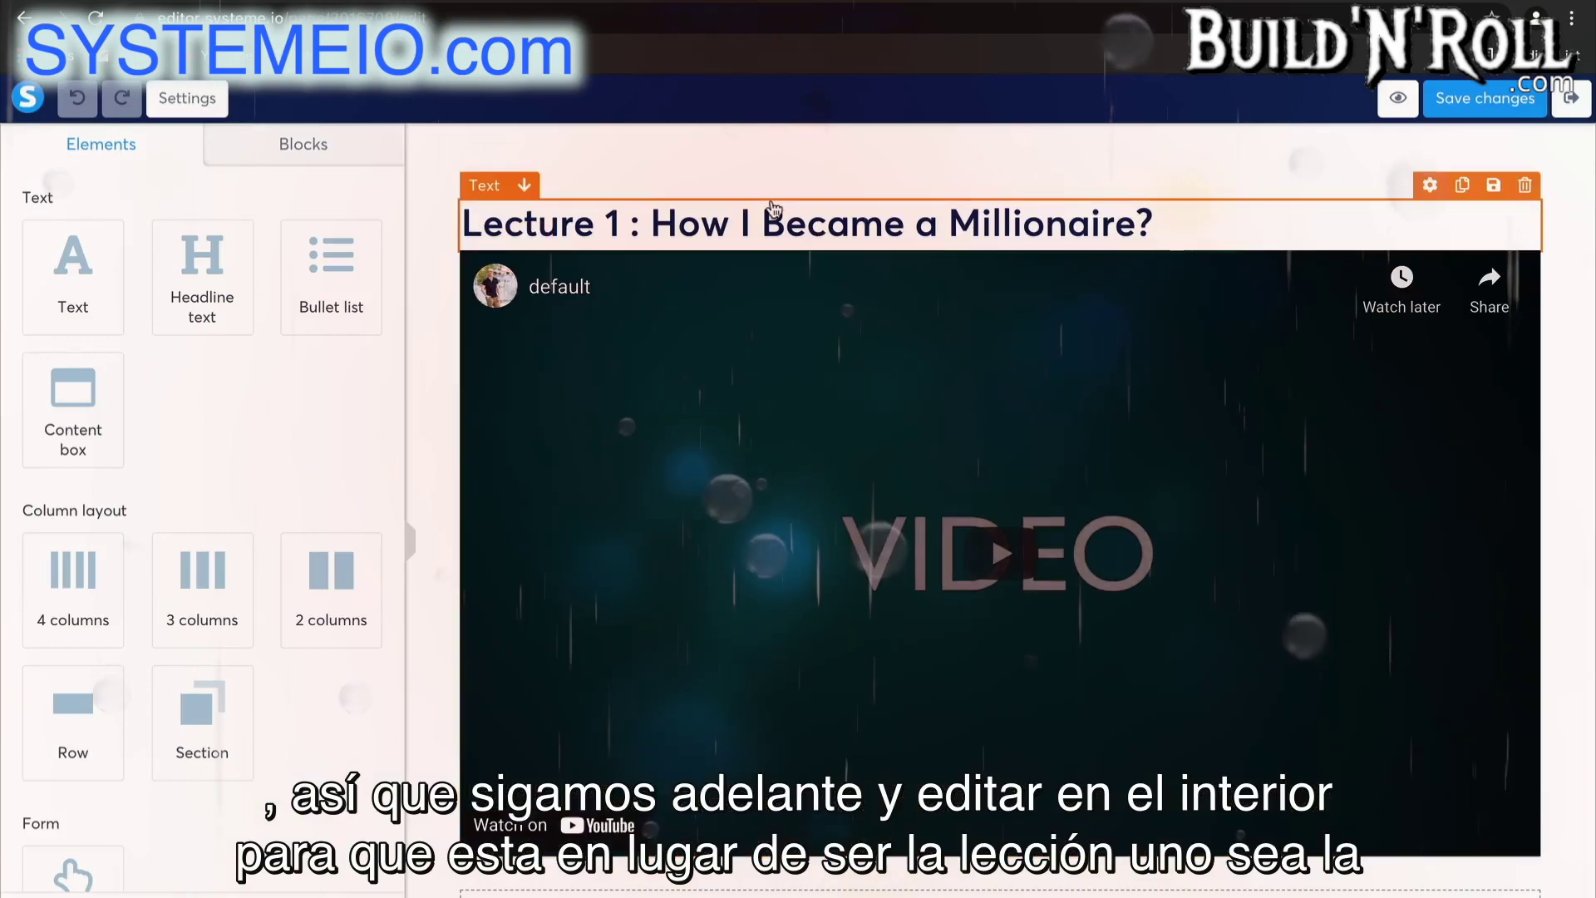
left_click(658, 238)
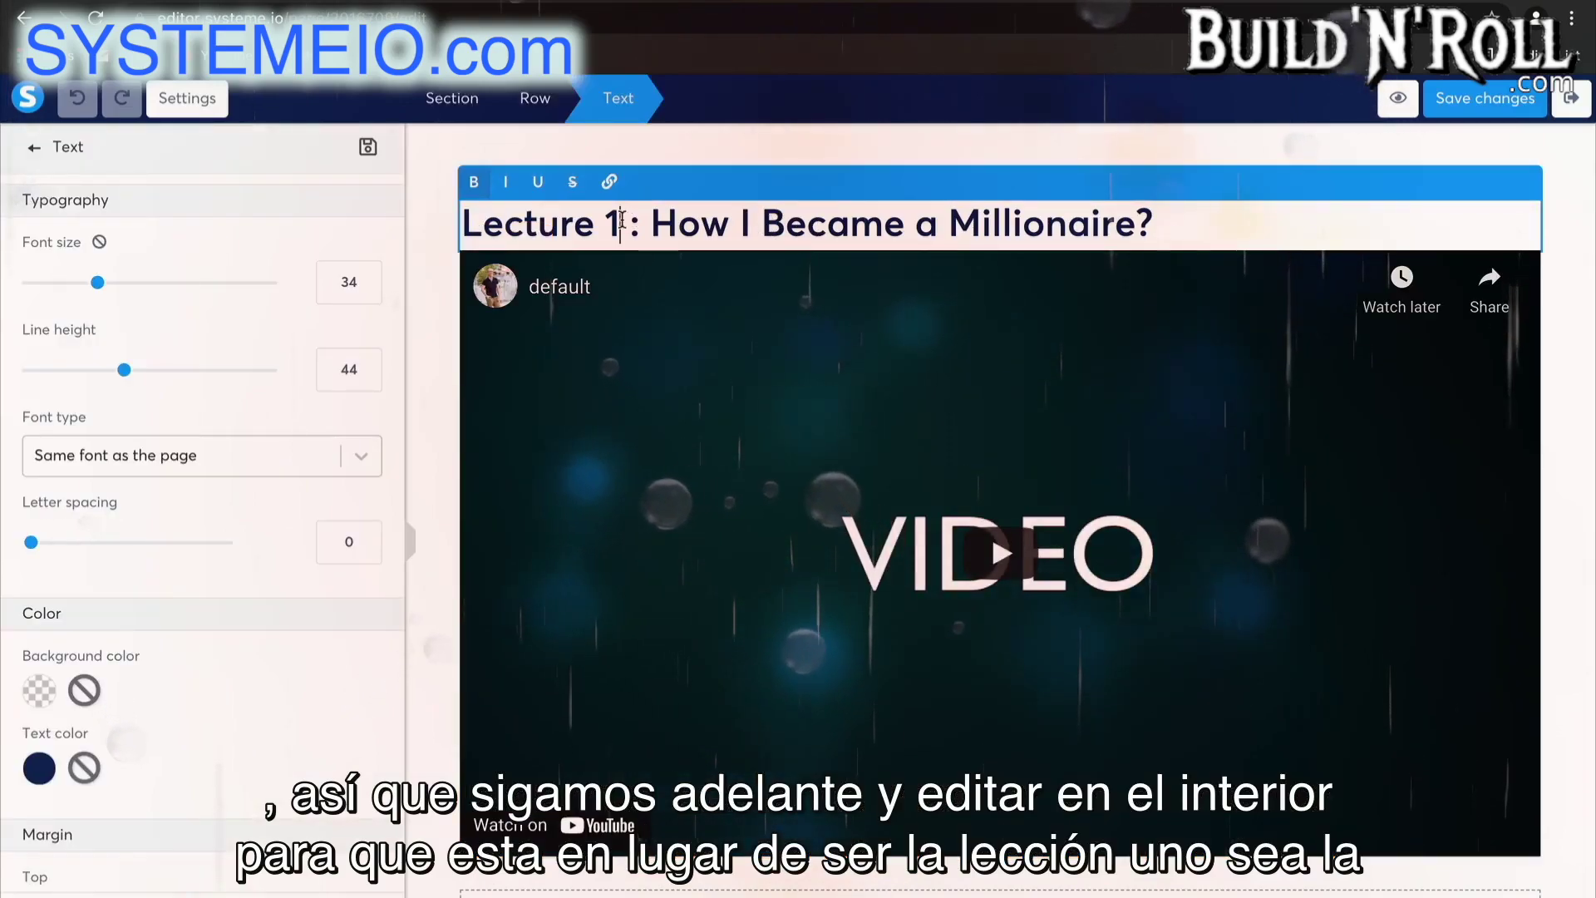
key("BackSpace")
type("2")
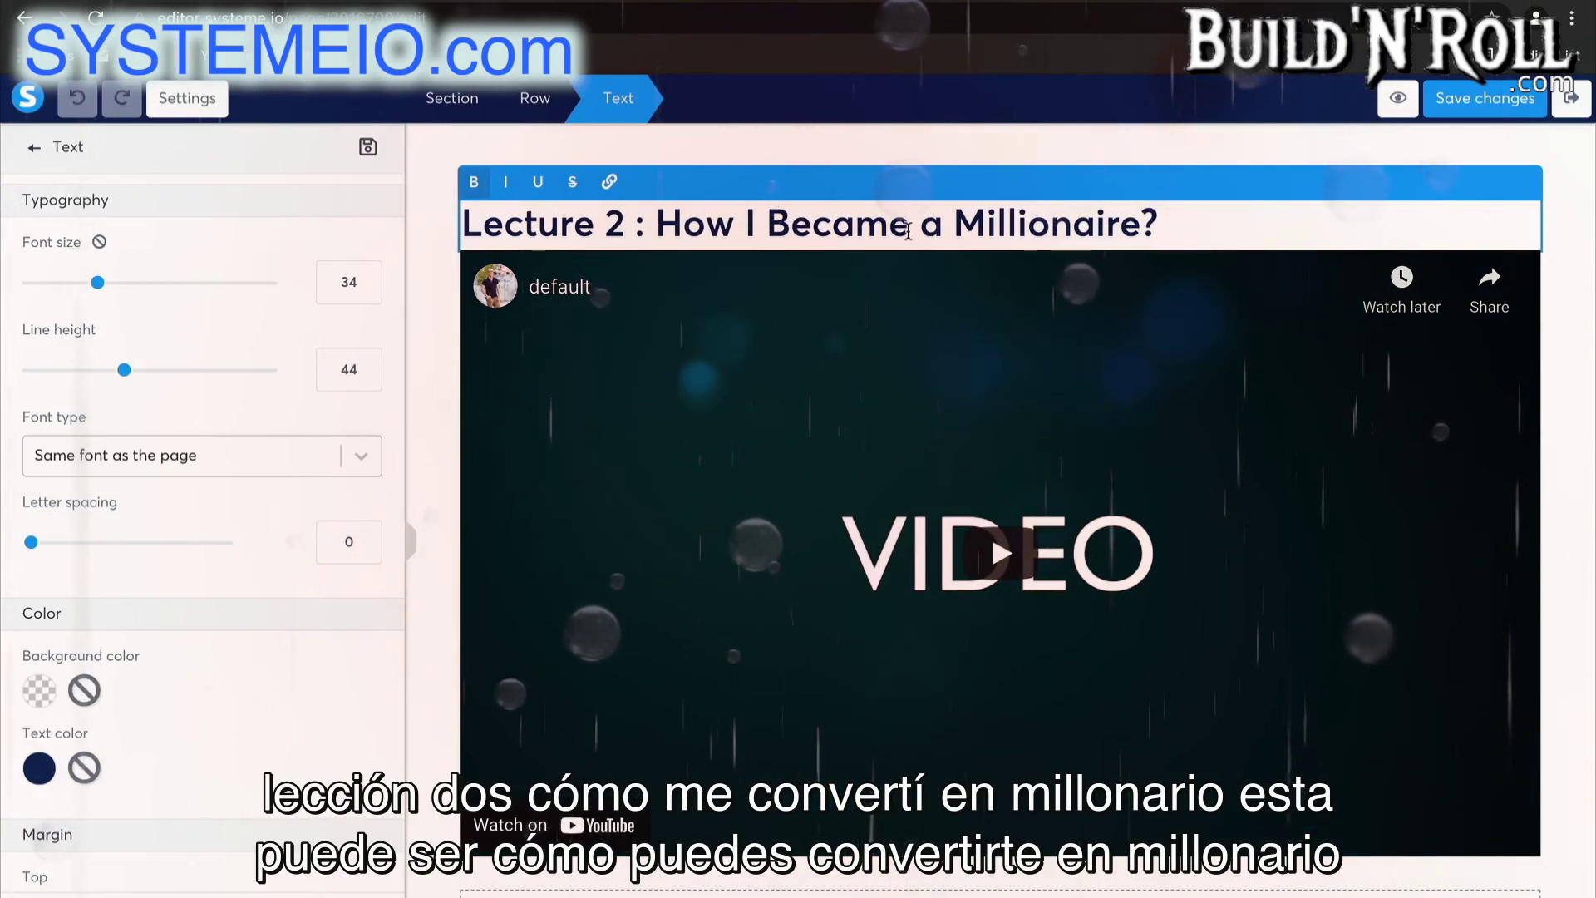
left_click(757, 225)
key("BackSpace")
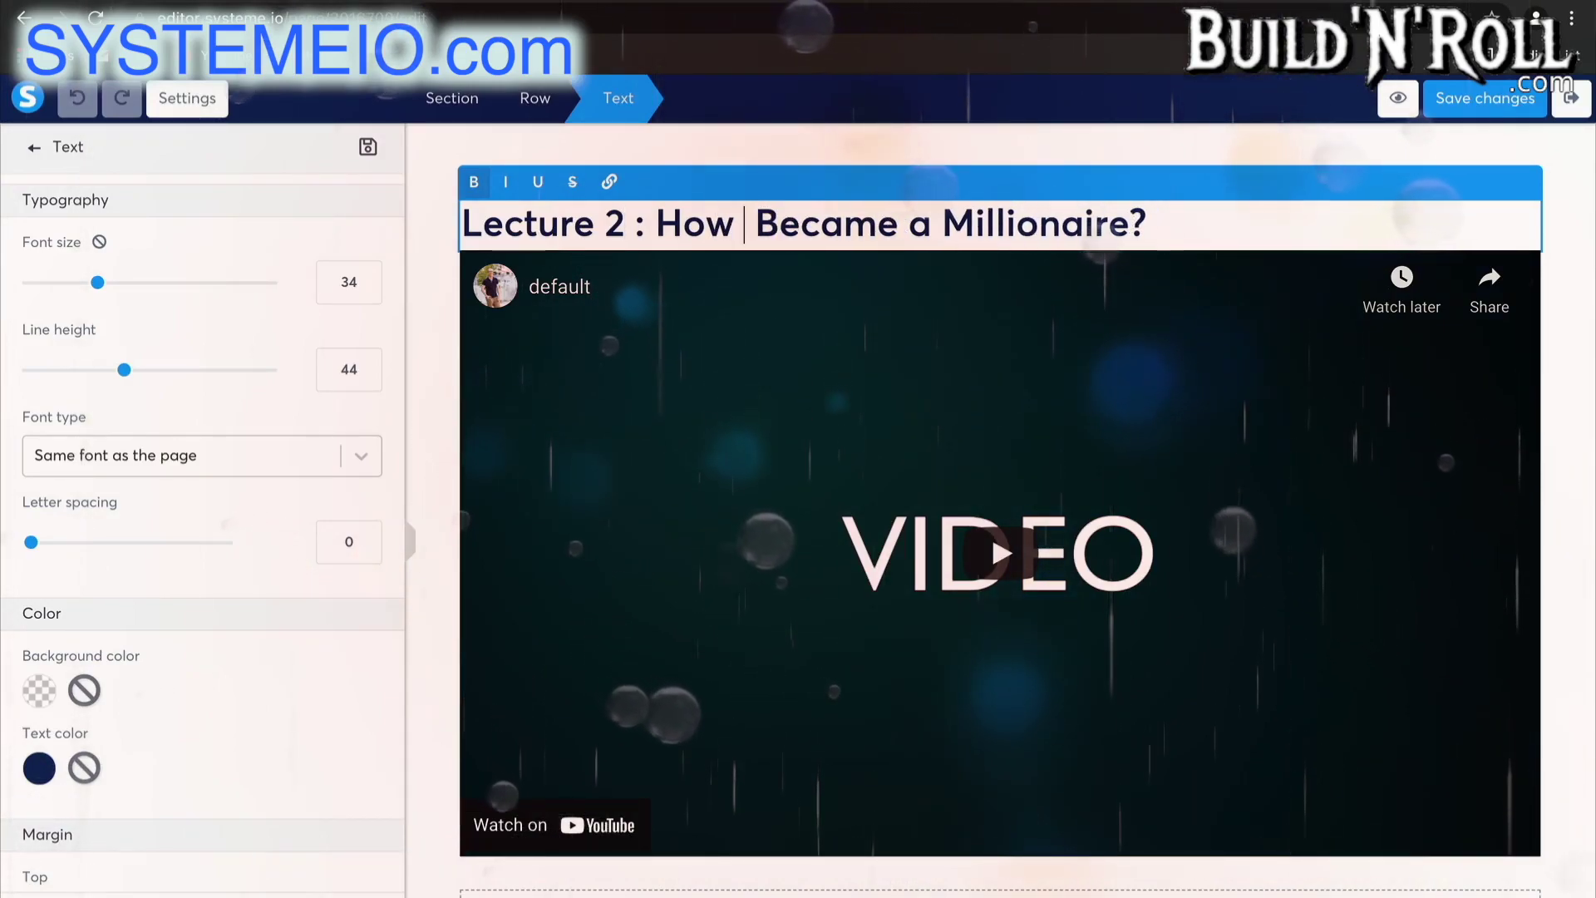
type("You Can")
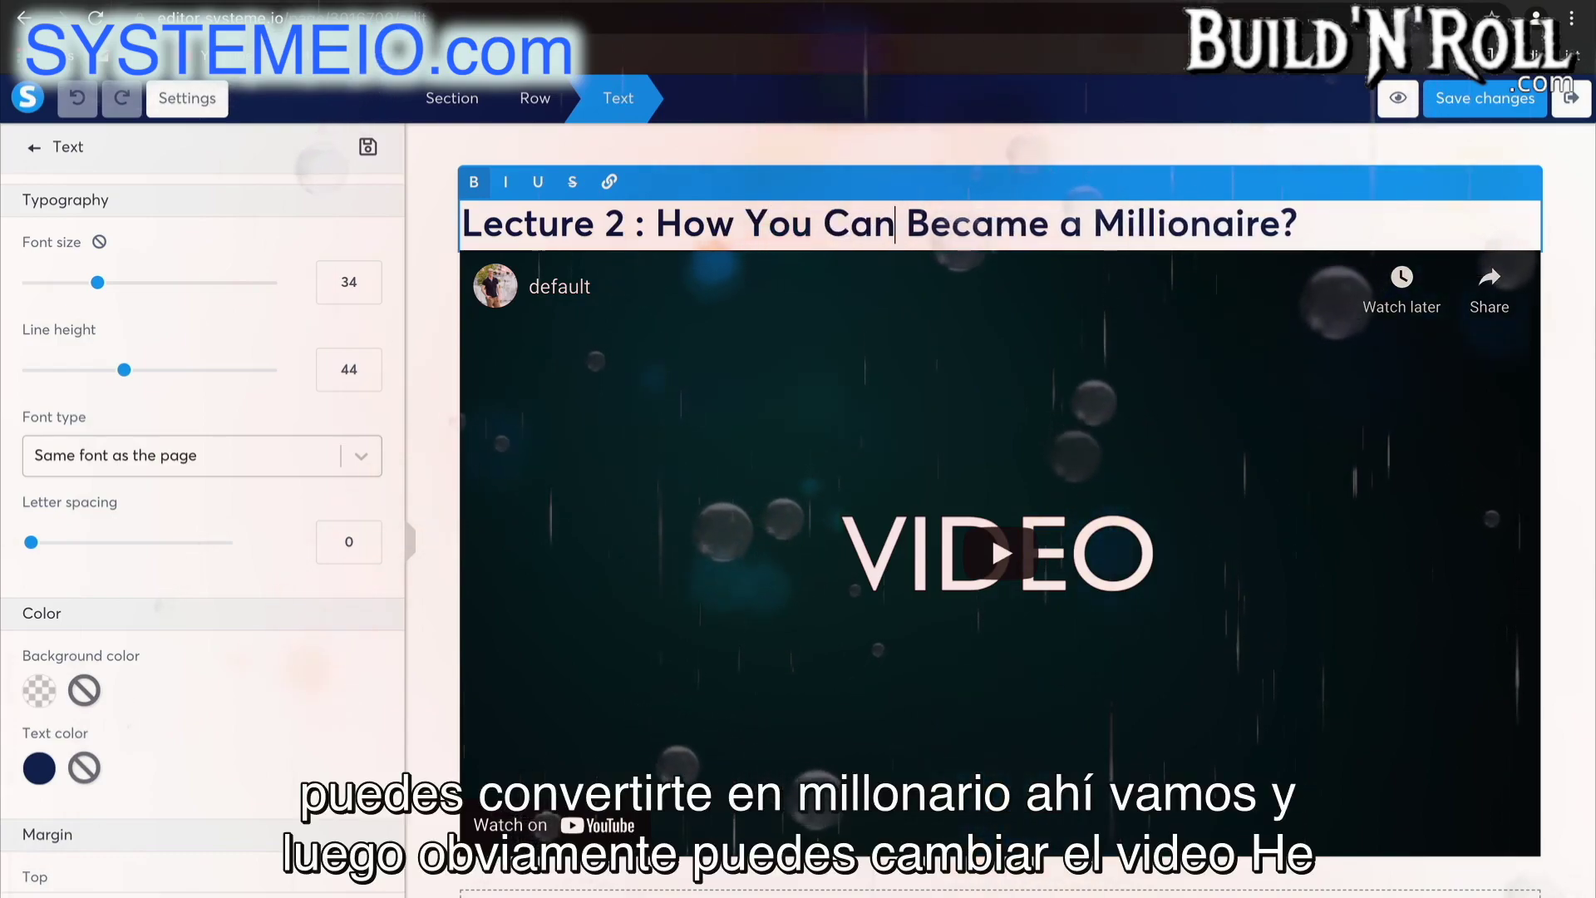
Correct 'Became' to 'Become' in the headline and save the page
left_click(1000, 225)
key("BackSpace")
type("o")
scroll(1179, 314, "down", 1)
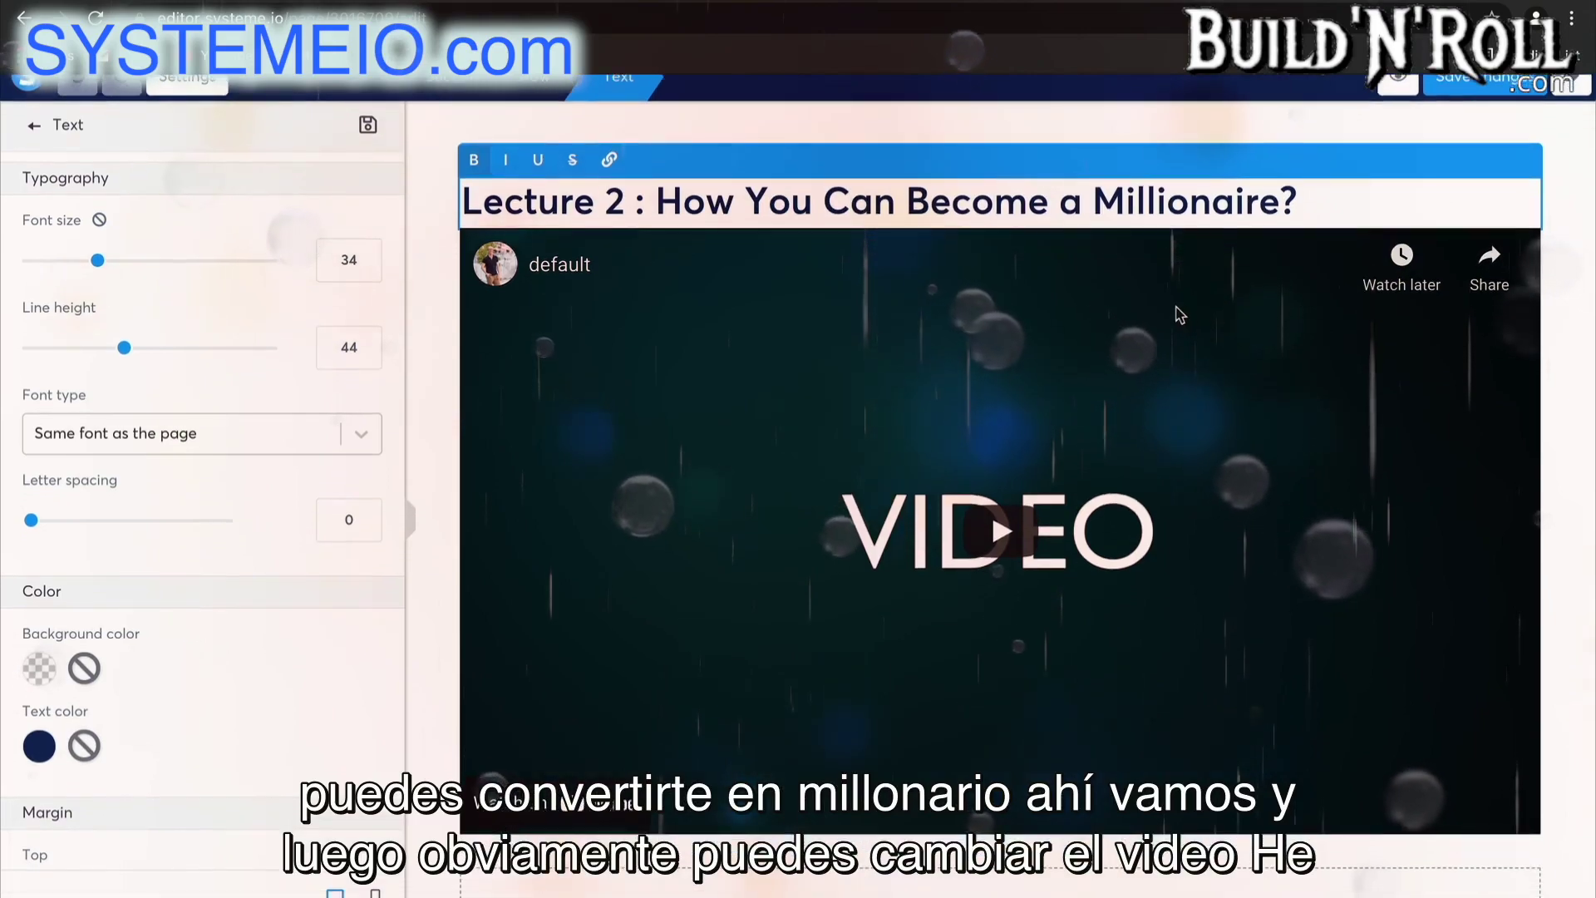
left_click(1186, 641)
scroll(1186, 652, "down", 4)
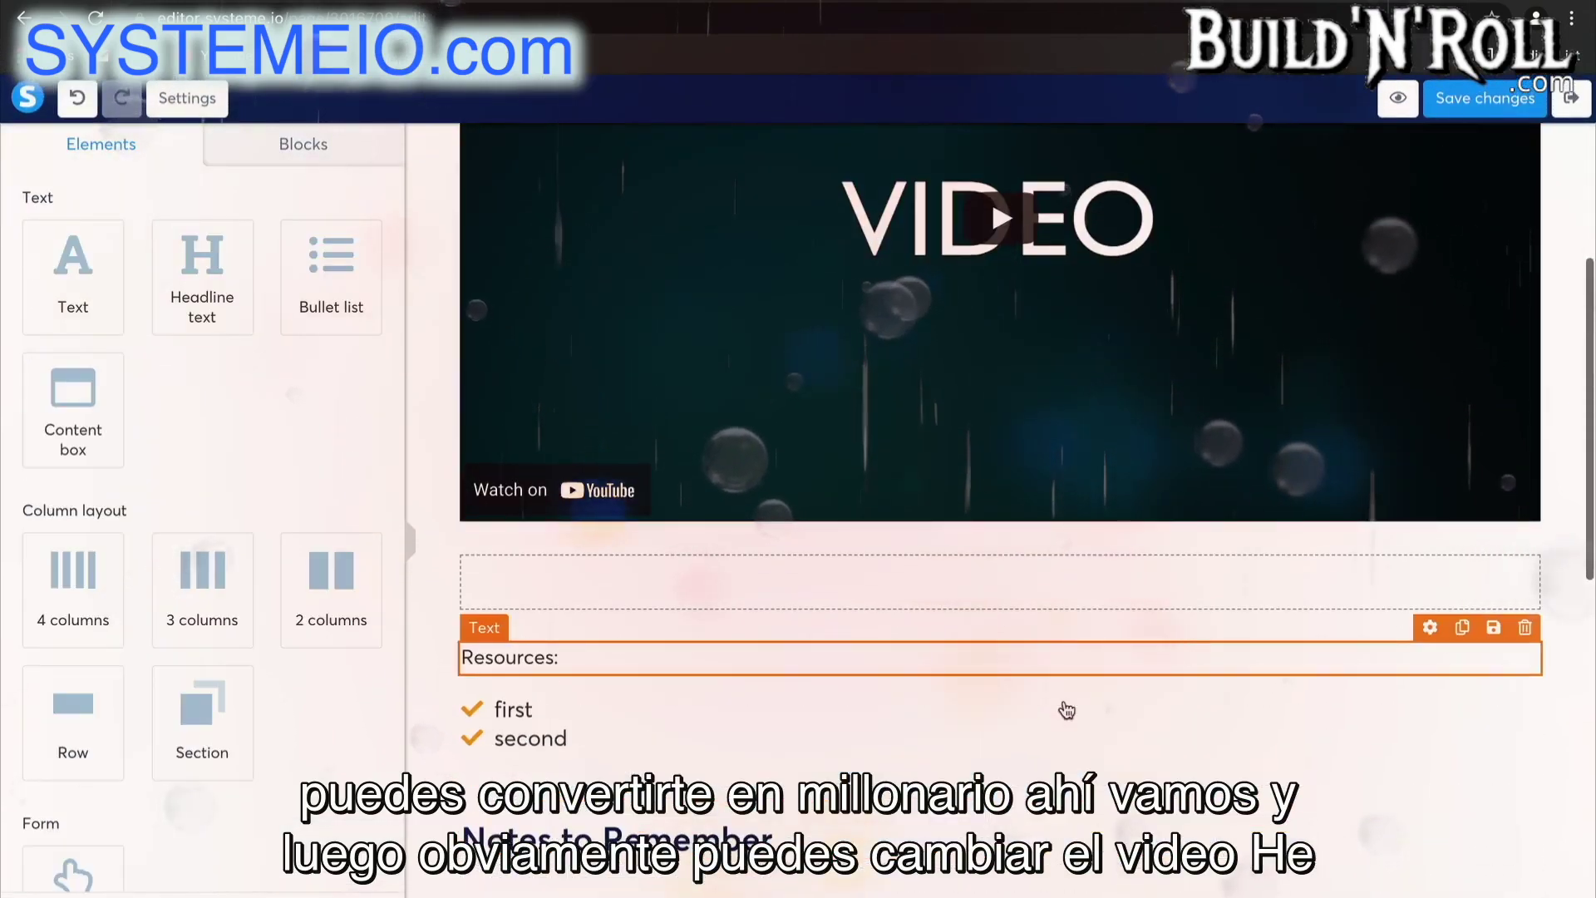
scroll(1348, 300, "up", 2)
scroll(1348, 301, "up", 2)
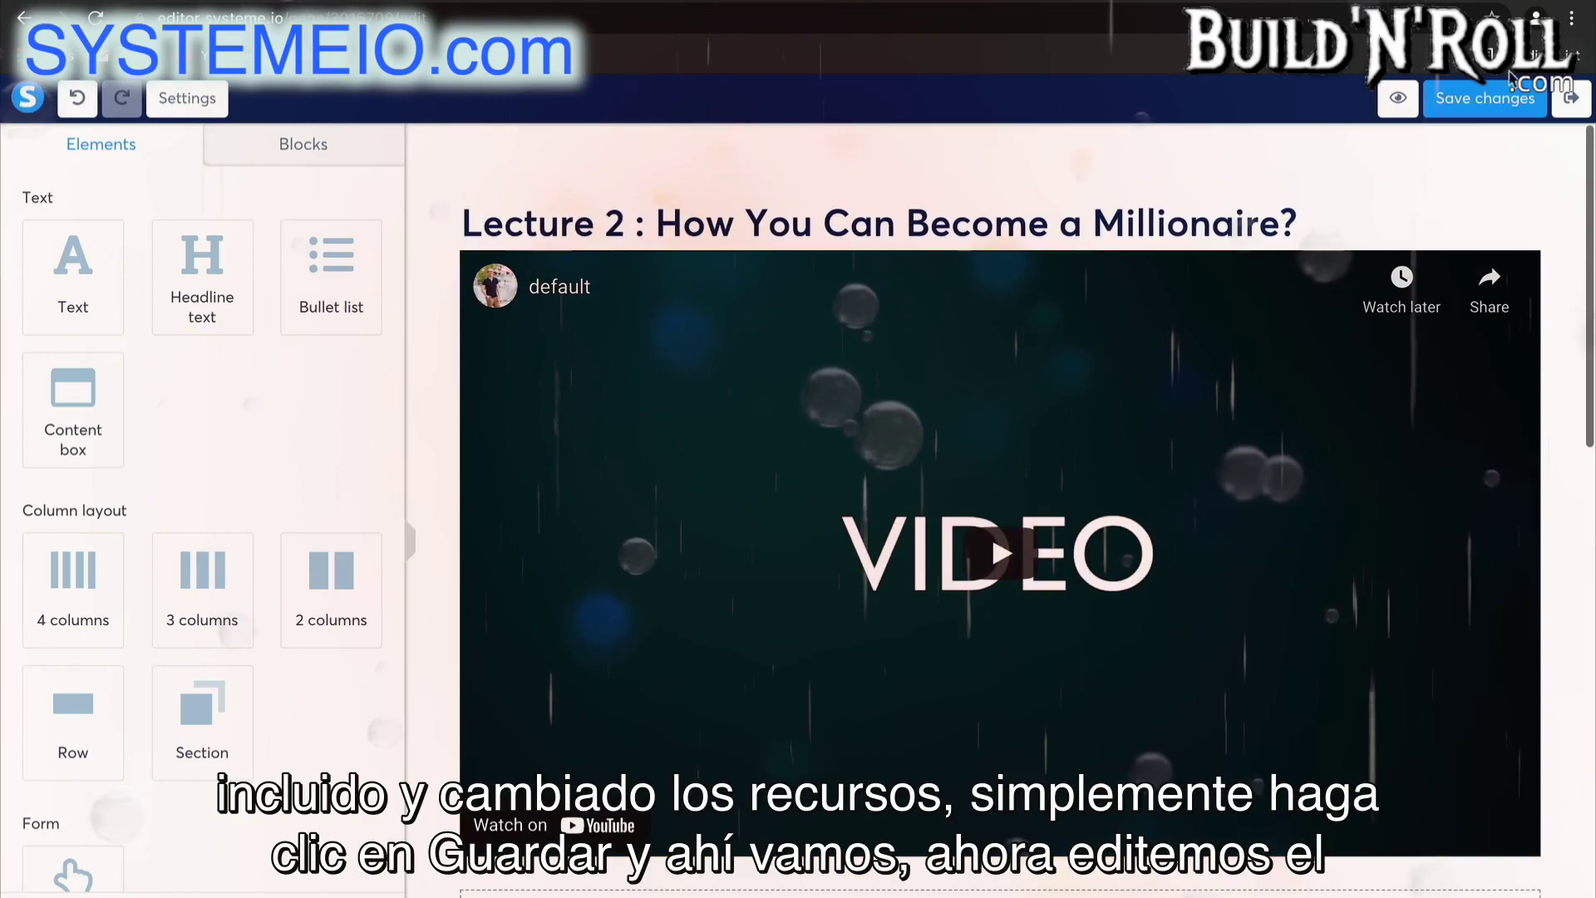
left_click(1470, 99)
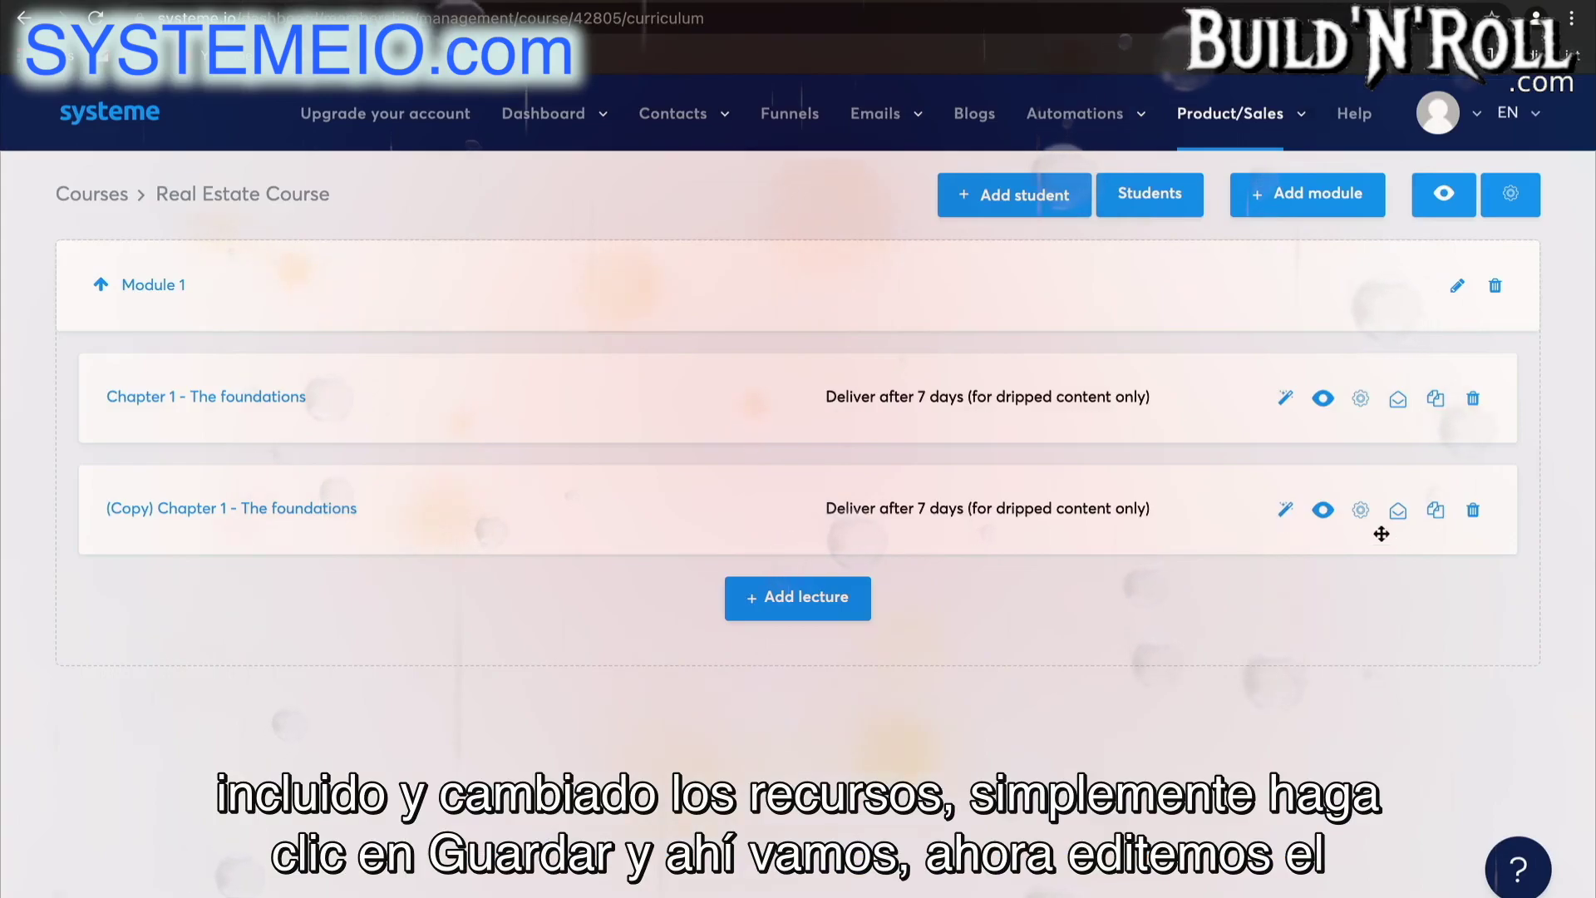
Rename the copied lecture to 'Chapter 2 - The next step', dropping the (Copy) prefix, and save
left_click(1361, 511)
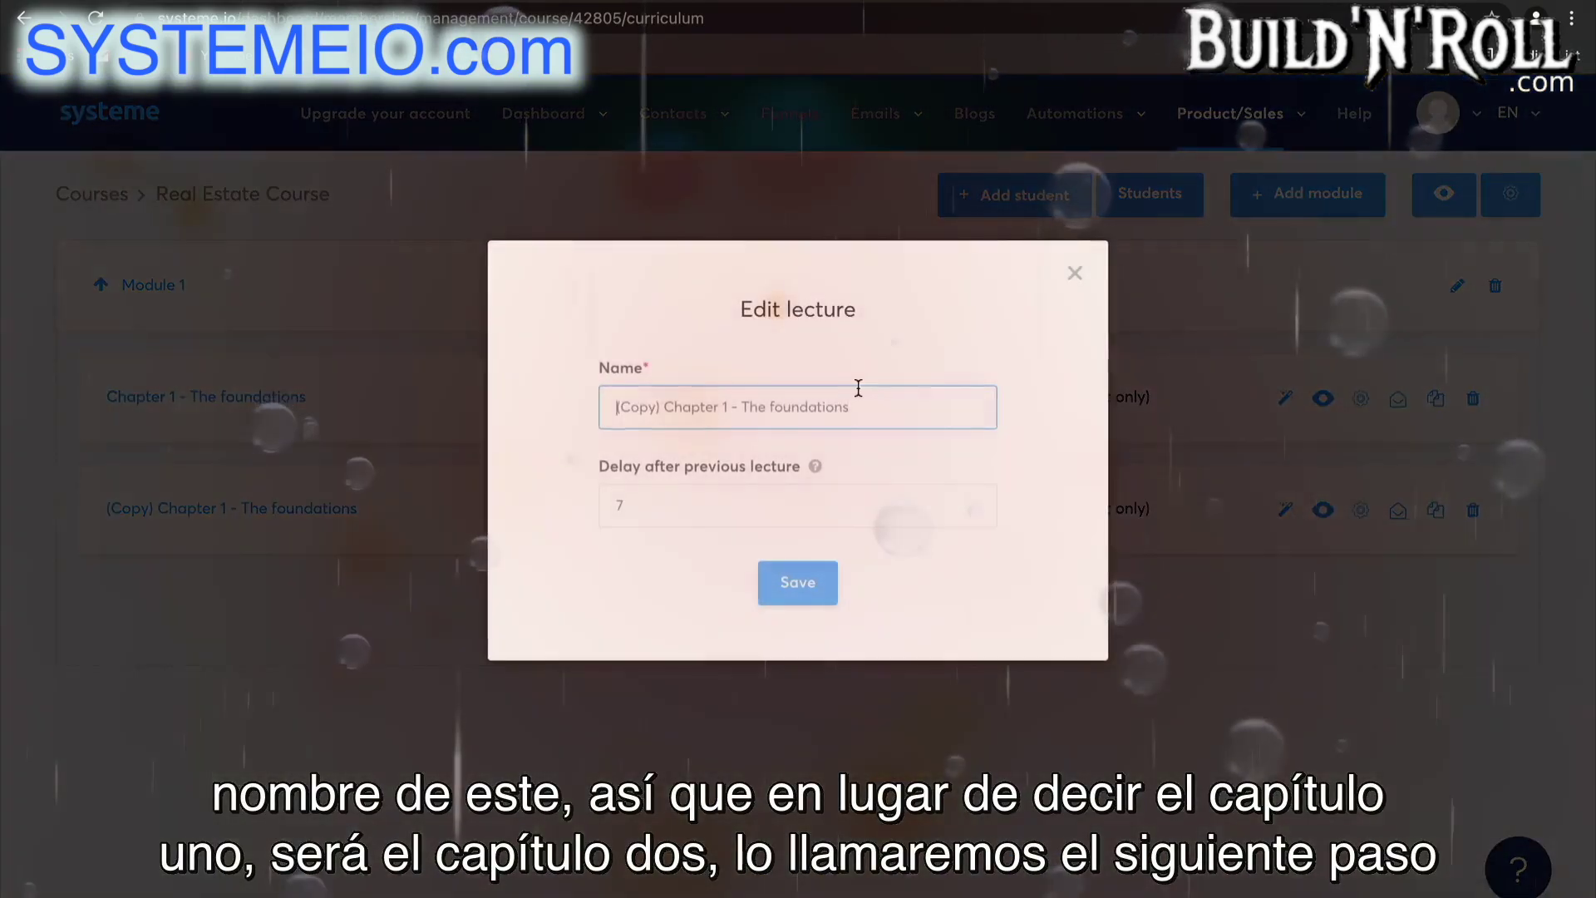
left_click(731, 407)
key("BackSpace")
type("2")
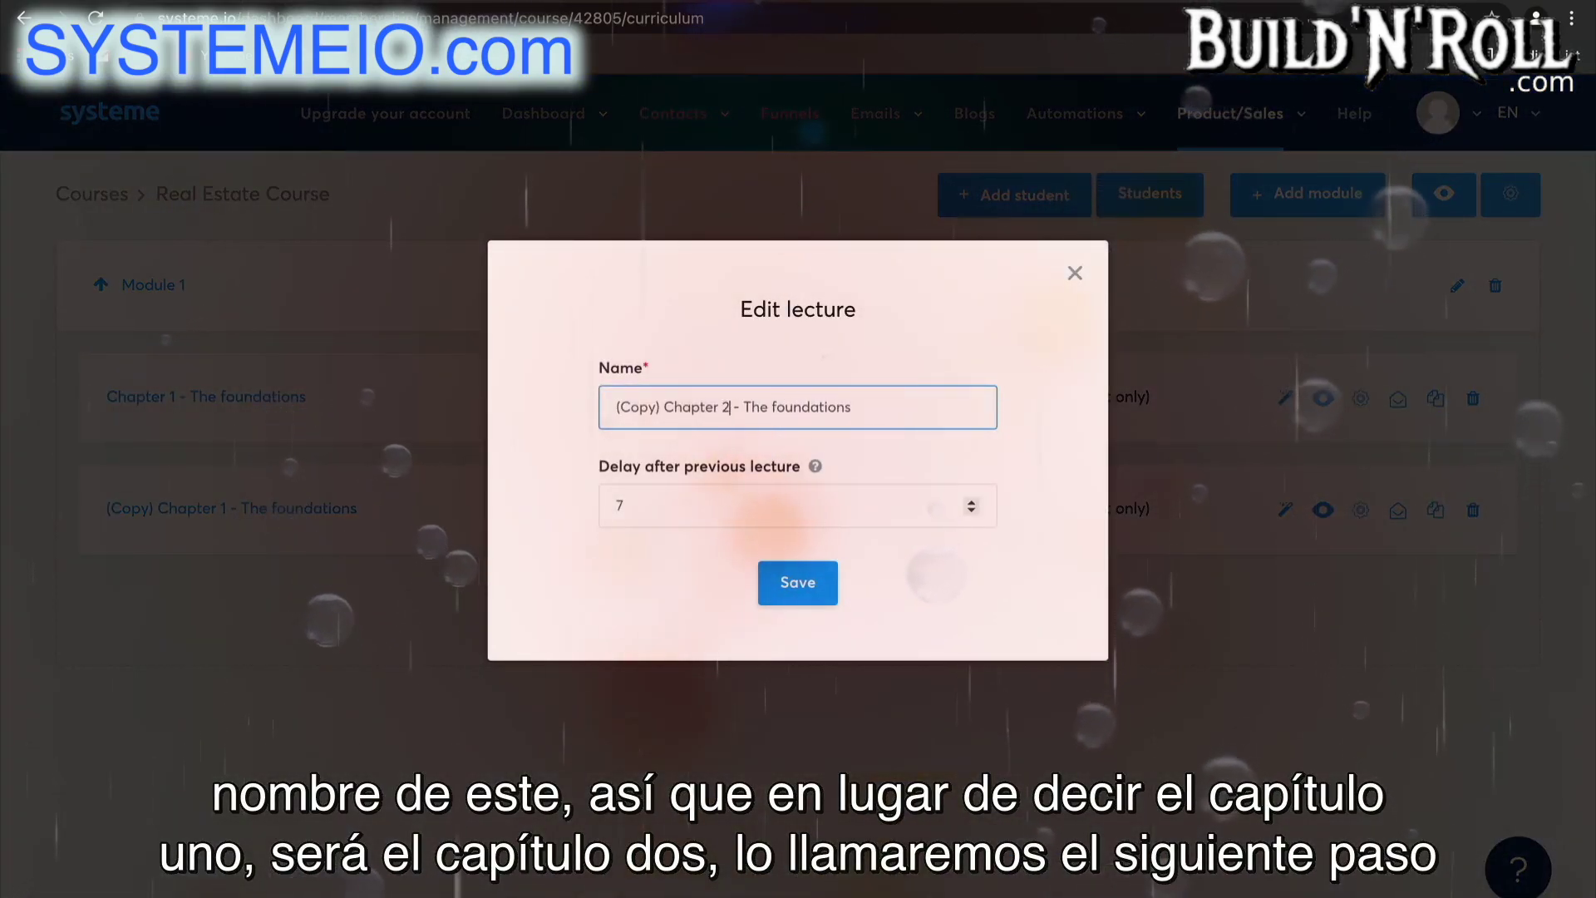
left_click_drag(860, 407, 773, 407)
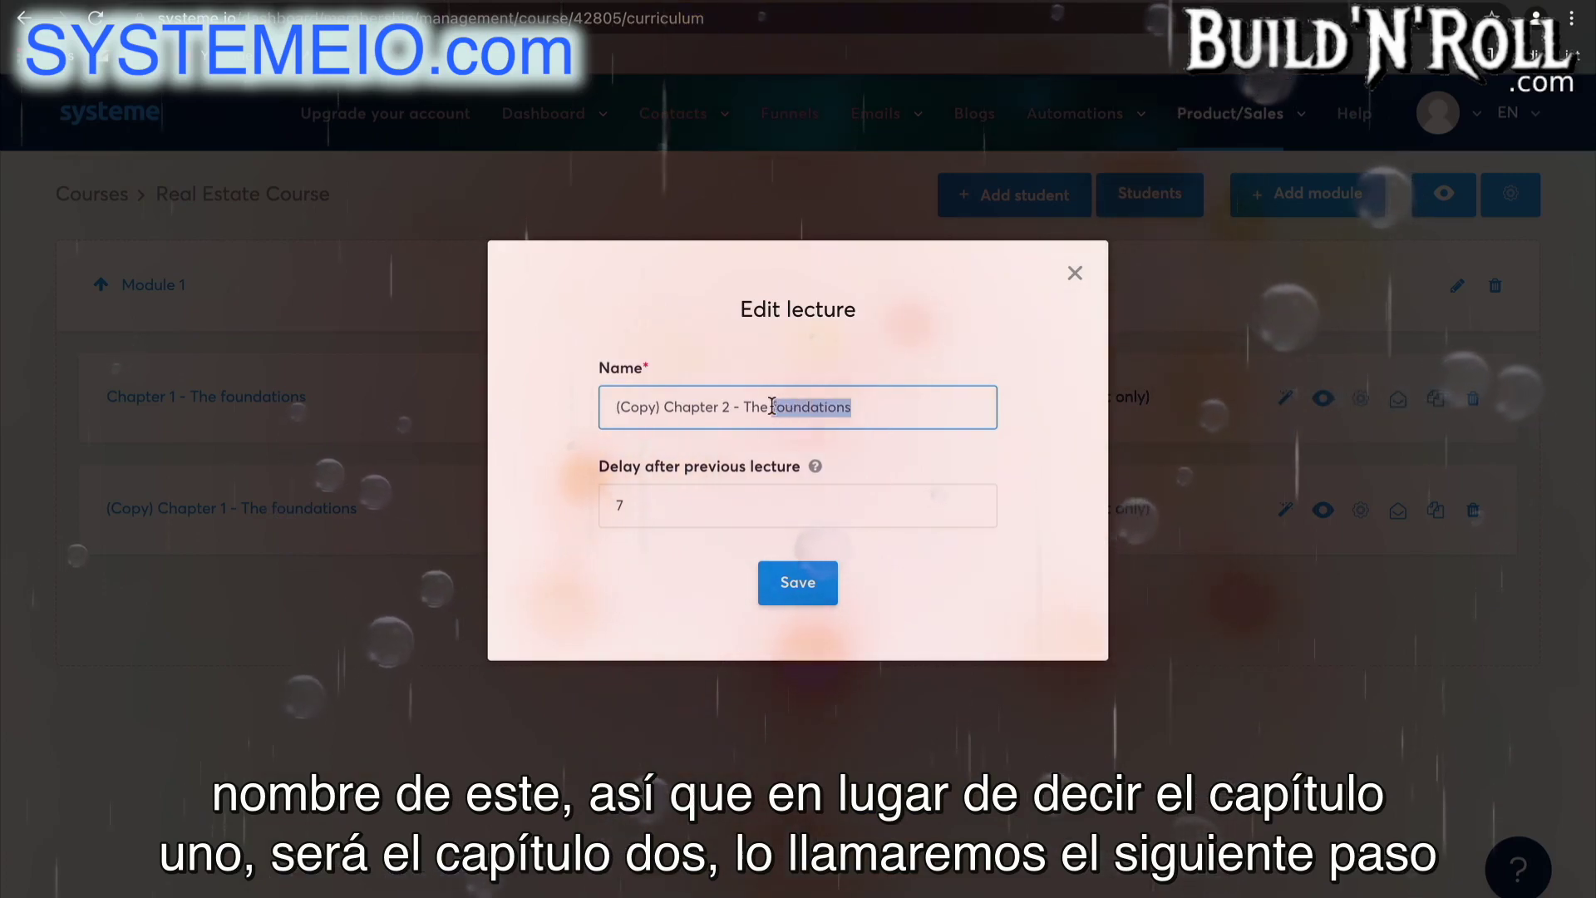
key("BackSpace")
type("ne")
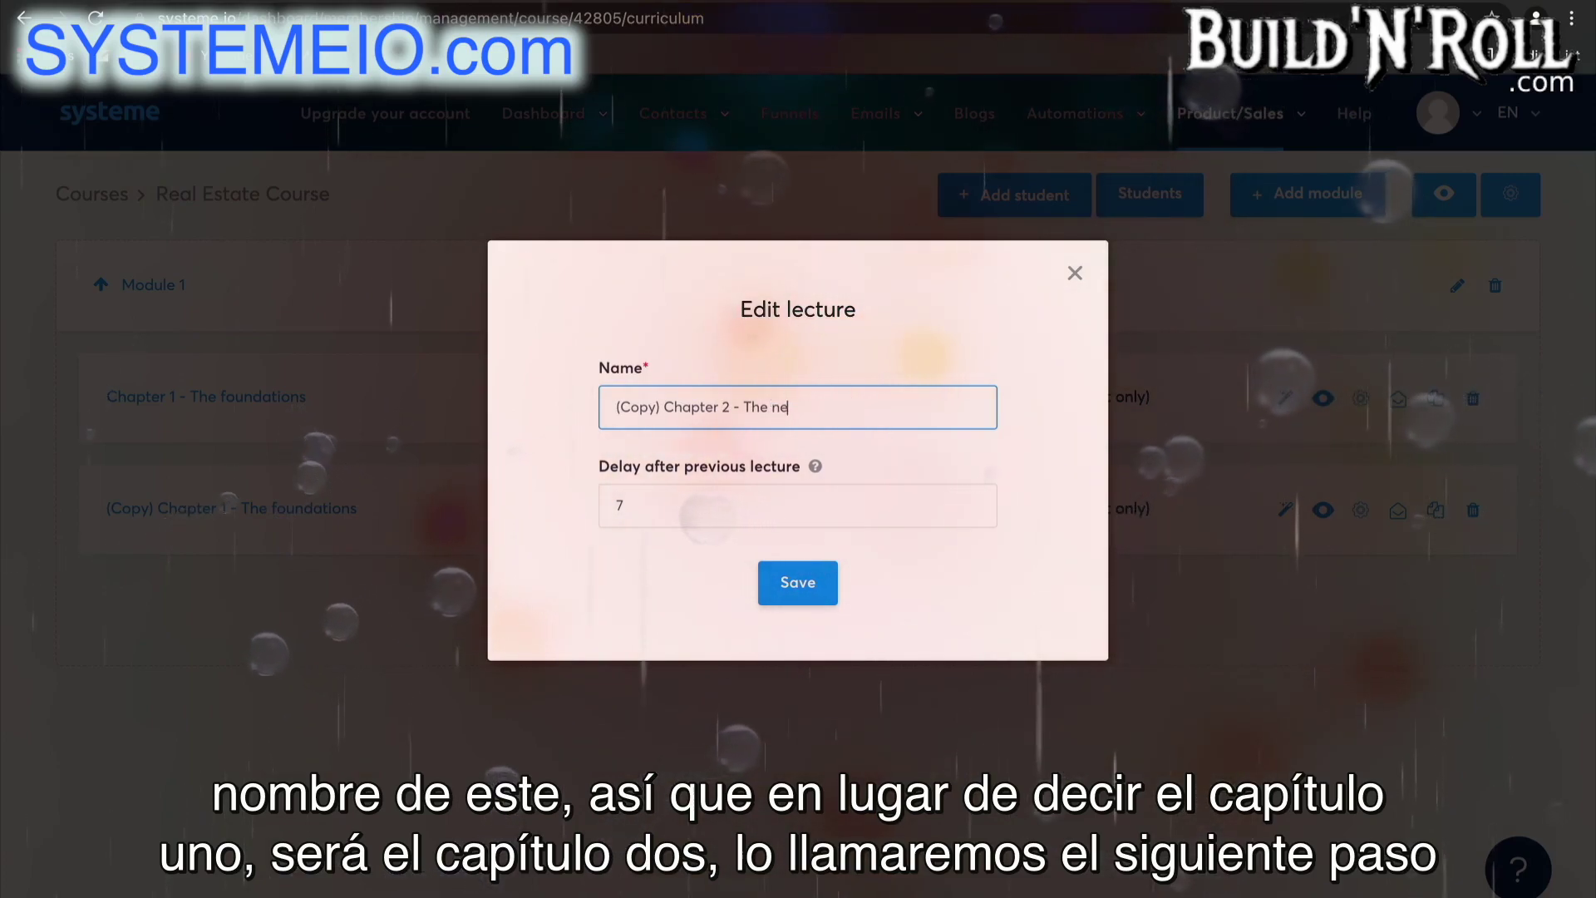
type("xt step")
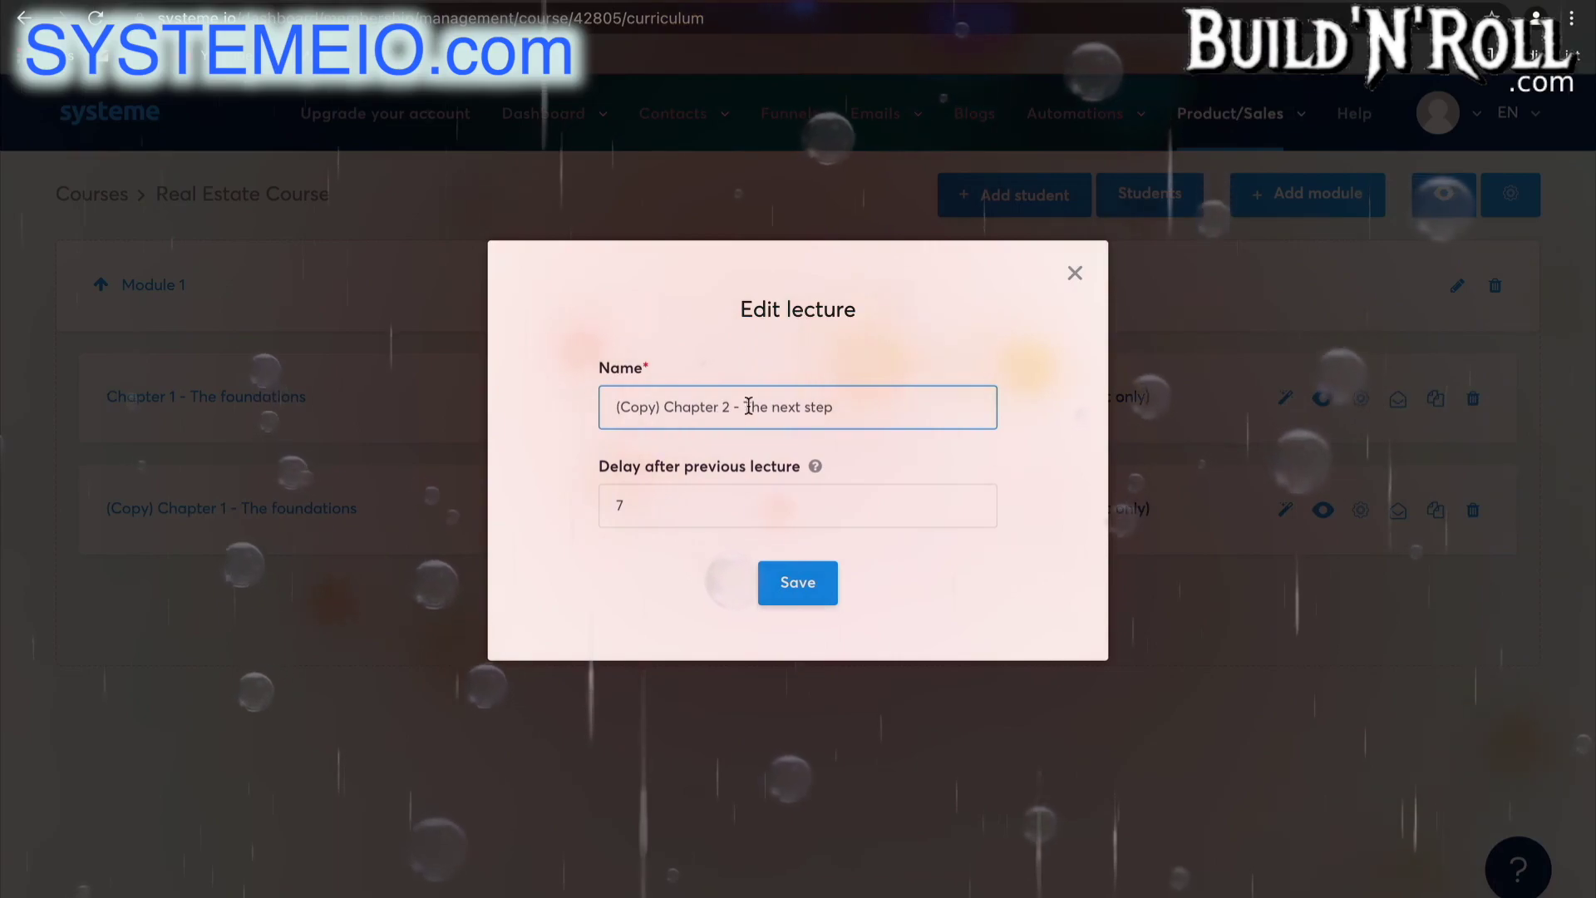
left_click_drag(665, 407, 613, 407)
key("BackSpace")
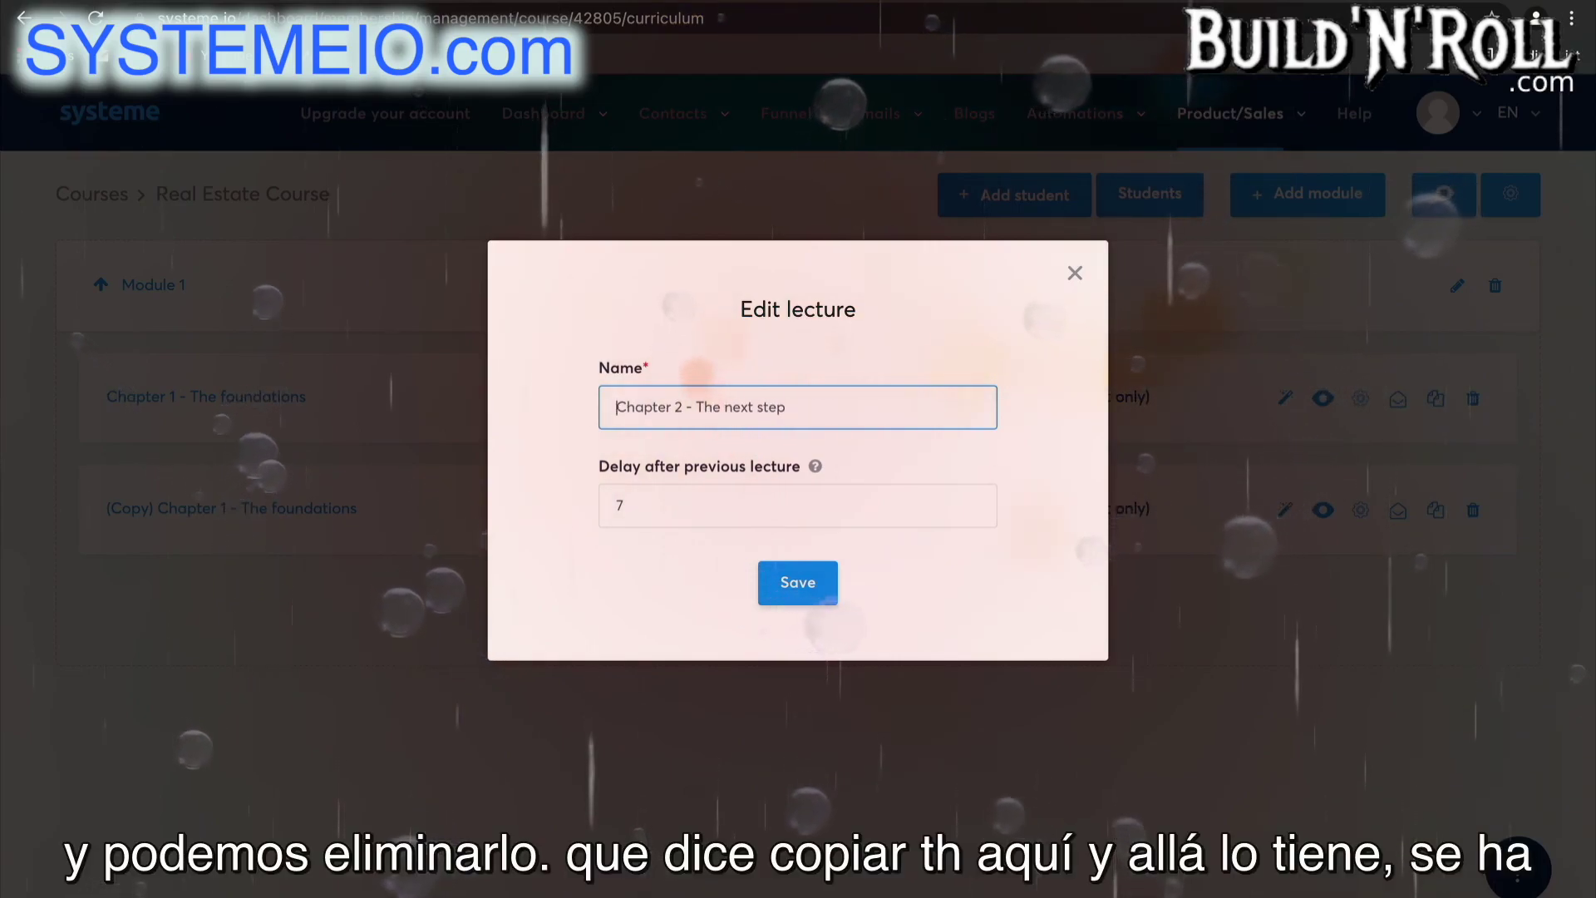
left_click(800, 588)
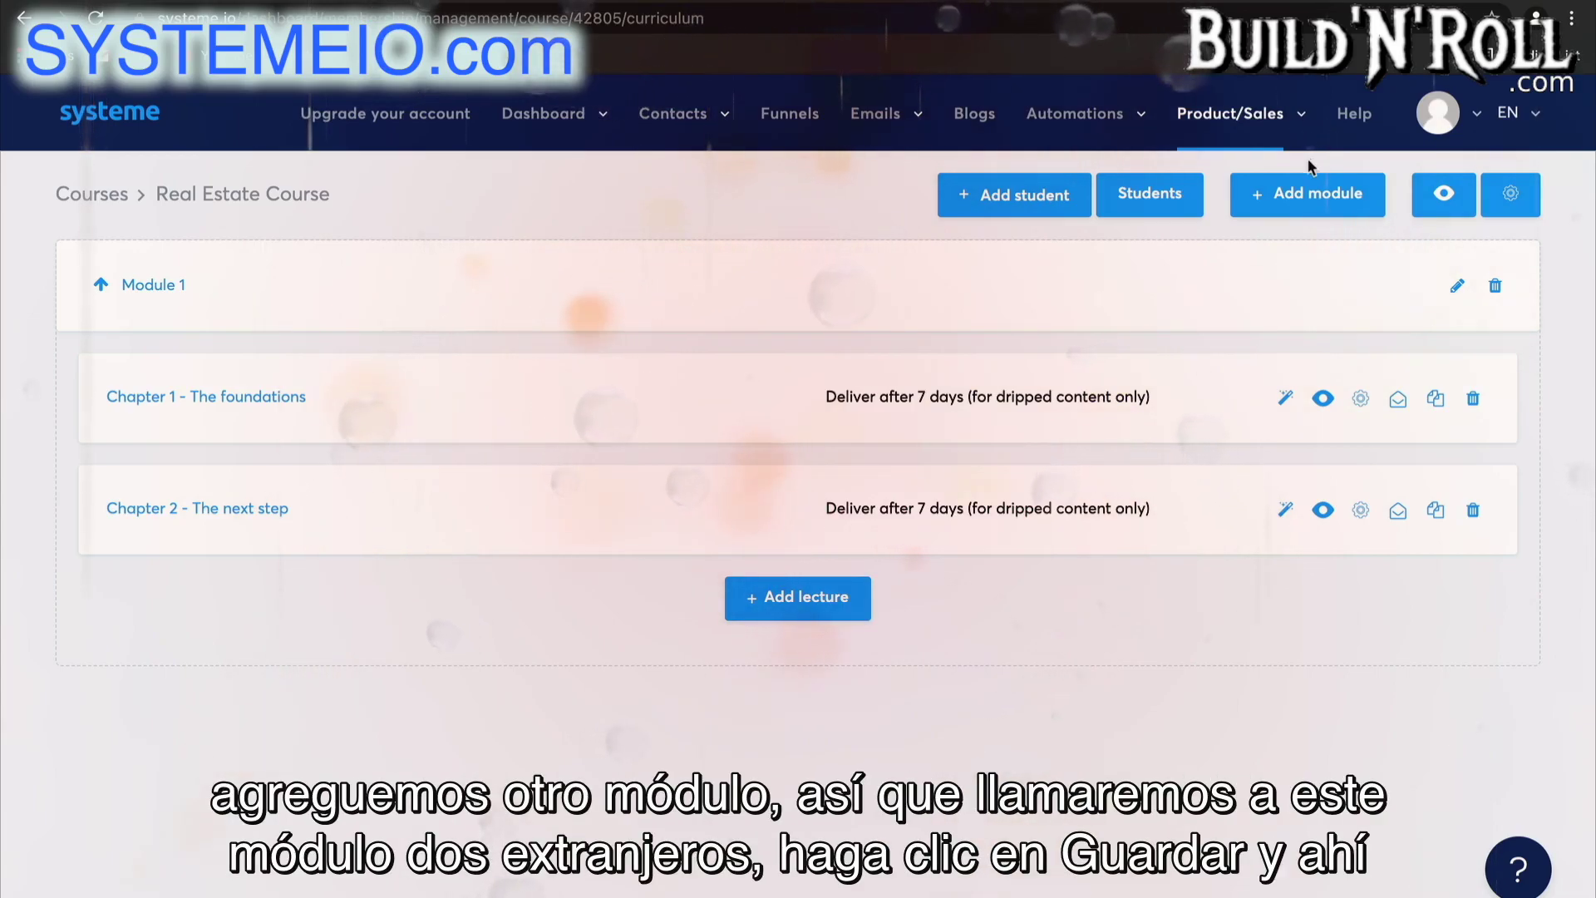
Create a new course module named 'Module 2'
left_click(1267, 196)
type("Module ")
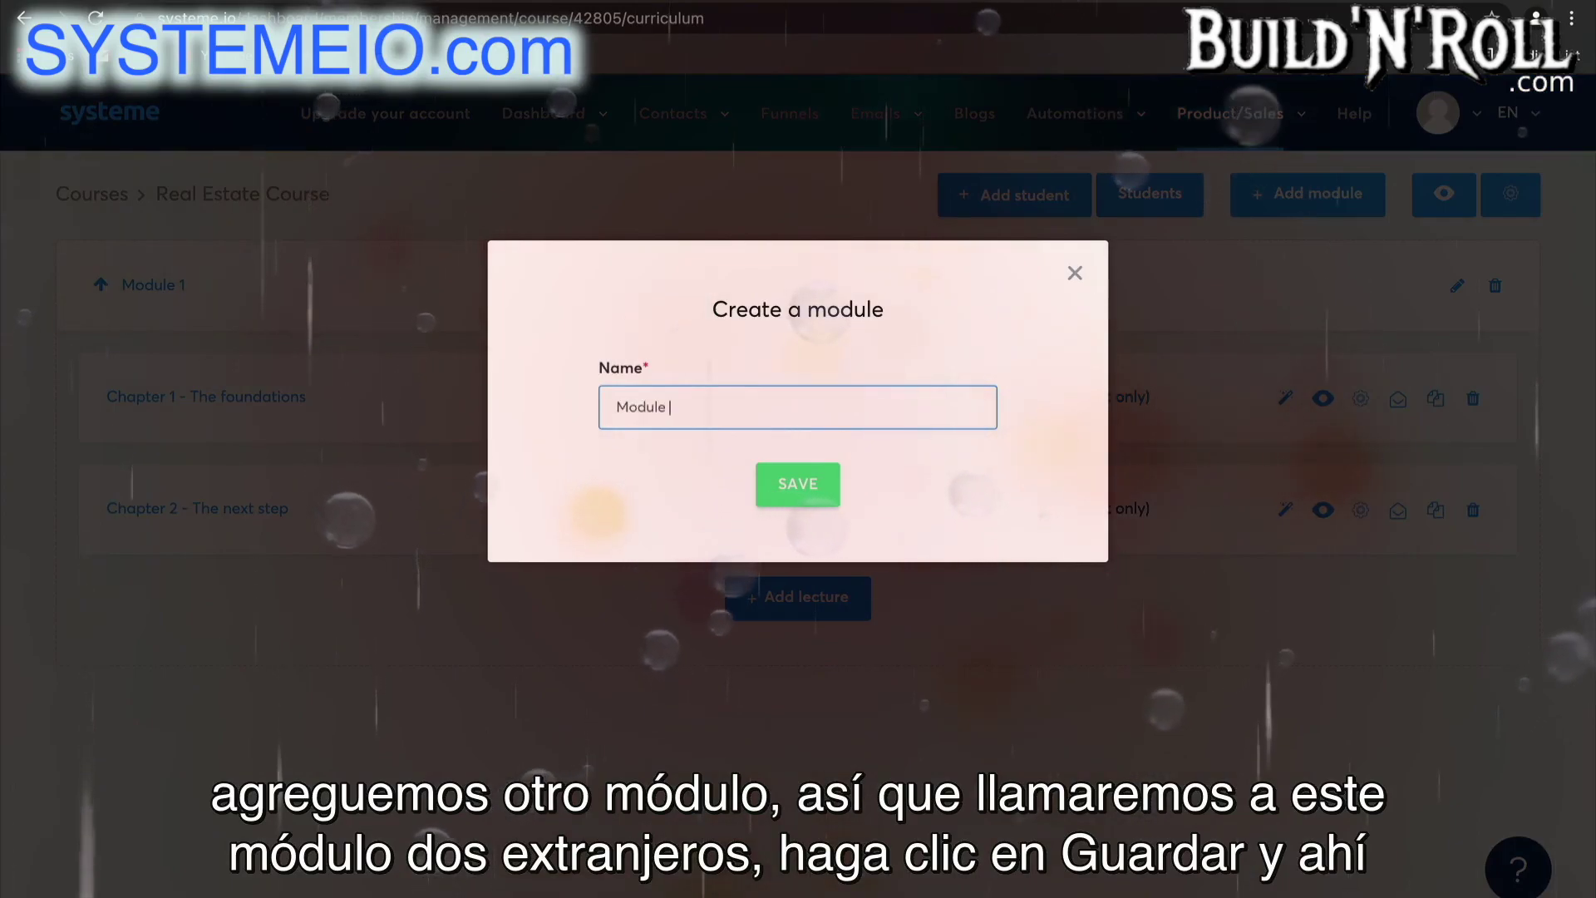
type("2")
left_click(778, 477)
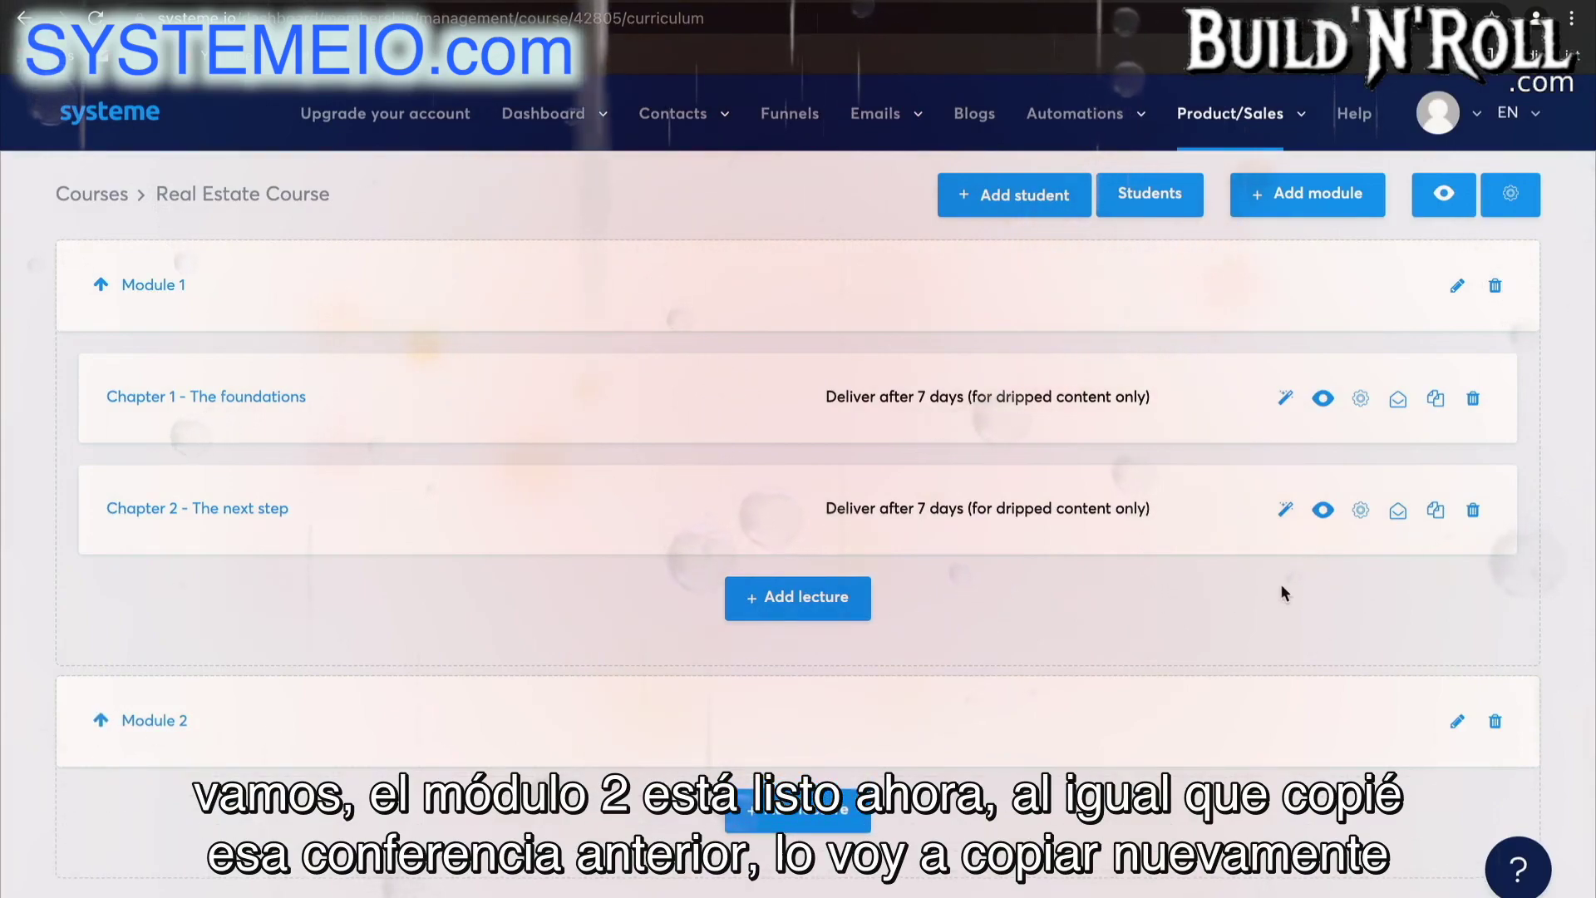
Duplicate the Chapter 2 - The next step lecture and move the copy into Module 2
left_click(1436, 511)
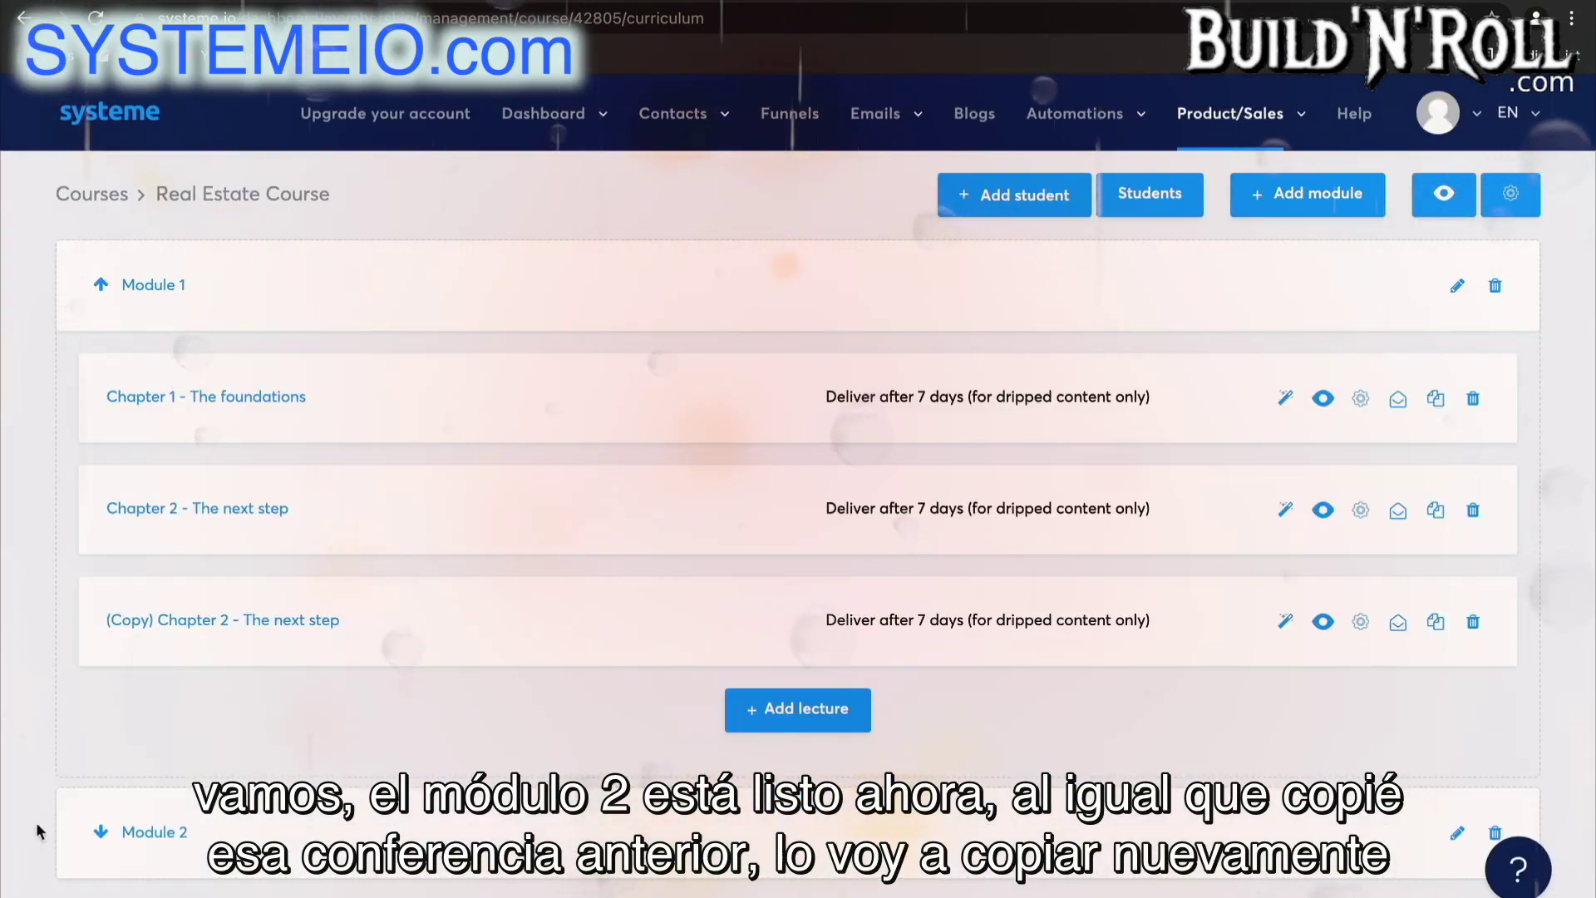
left_click(101, 831)
scroll(685, 562, "down", 1)
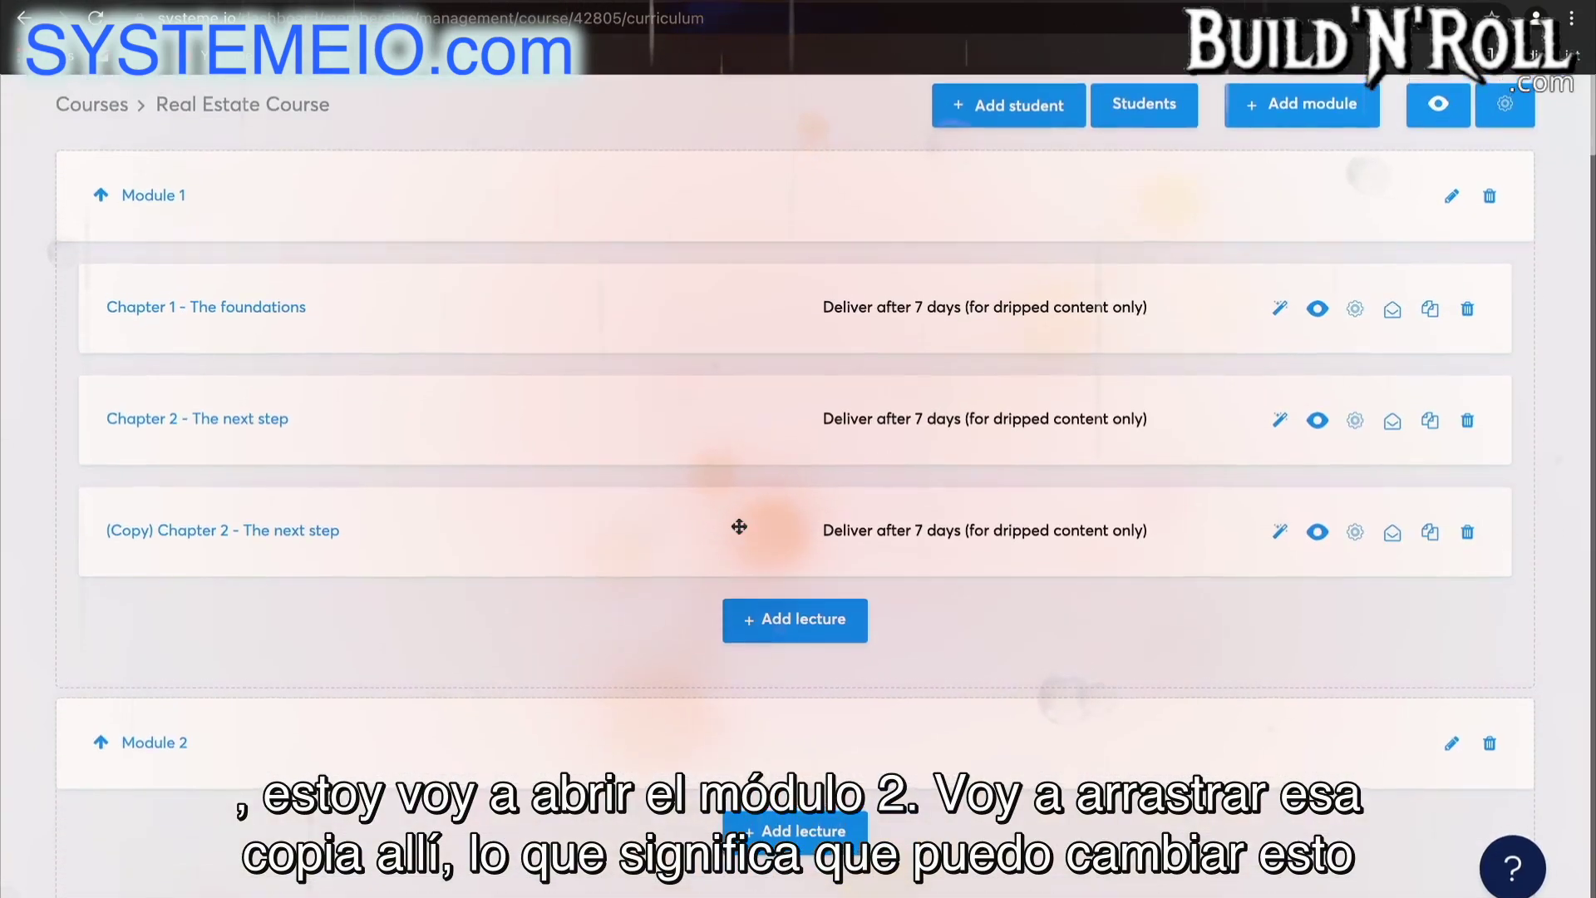
left_click_drag(947, 538, 944, 777)
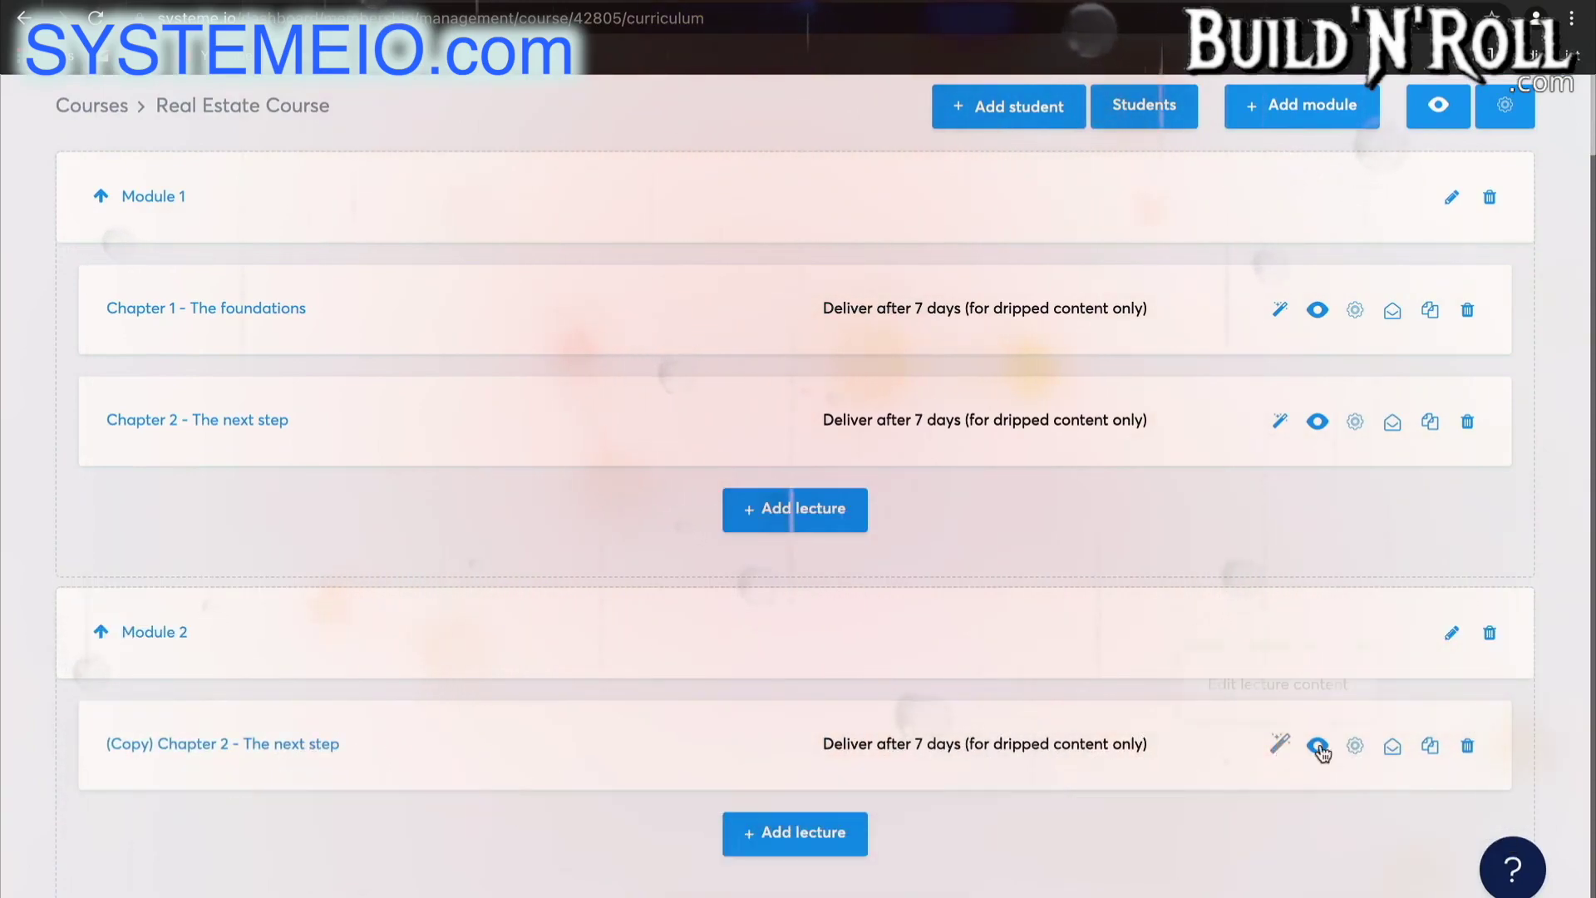
left_click(1356, 745)
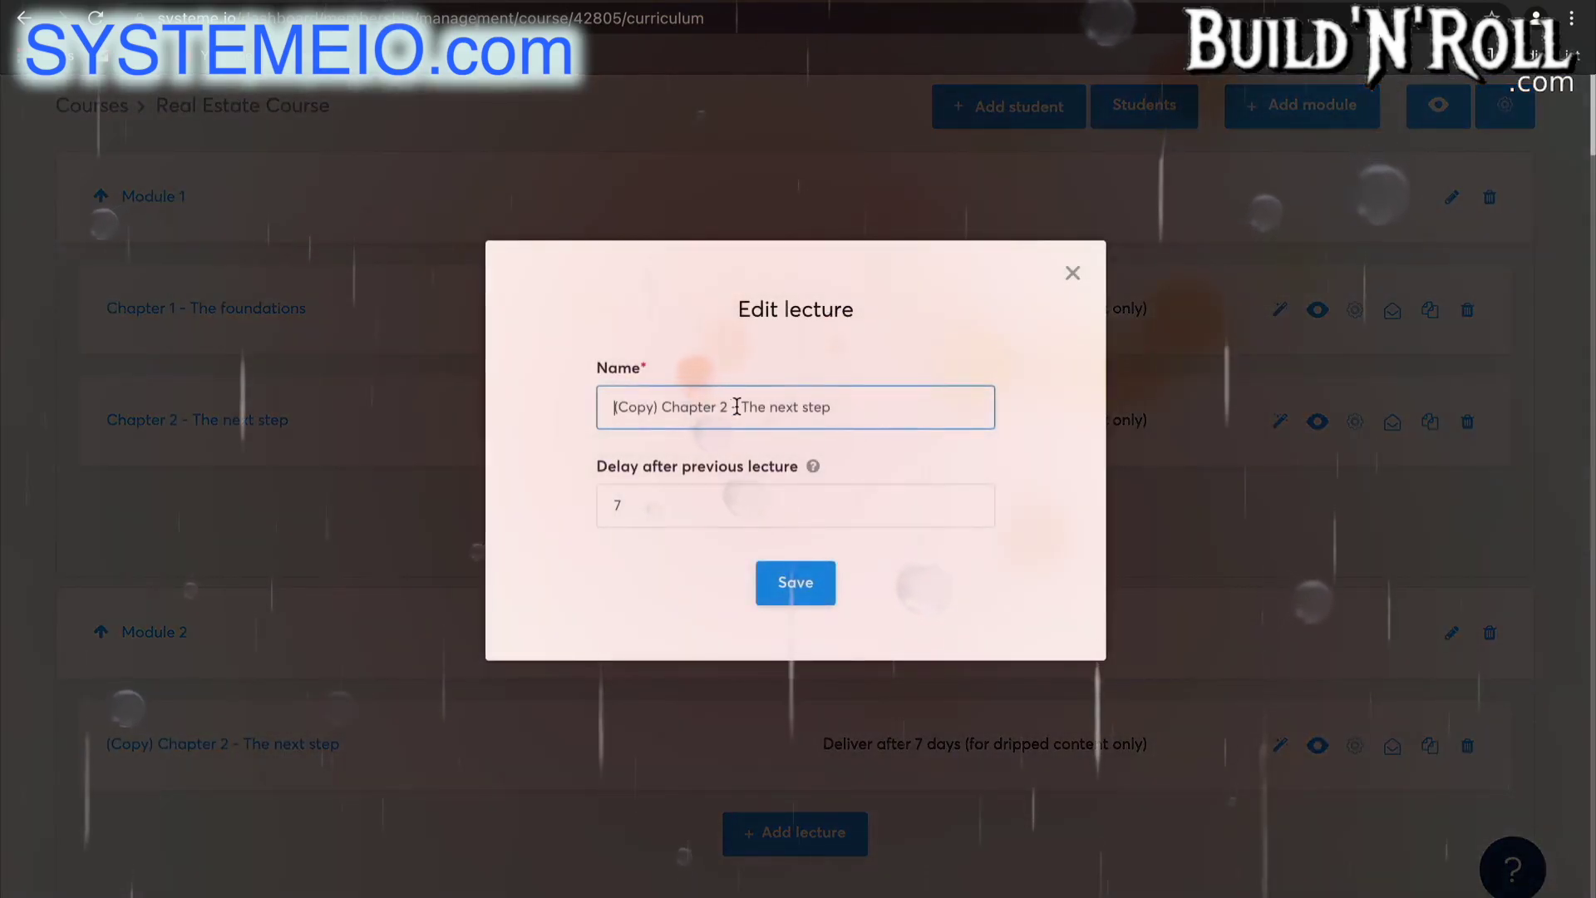
left_click(798, 592)
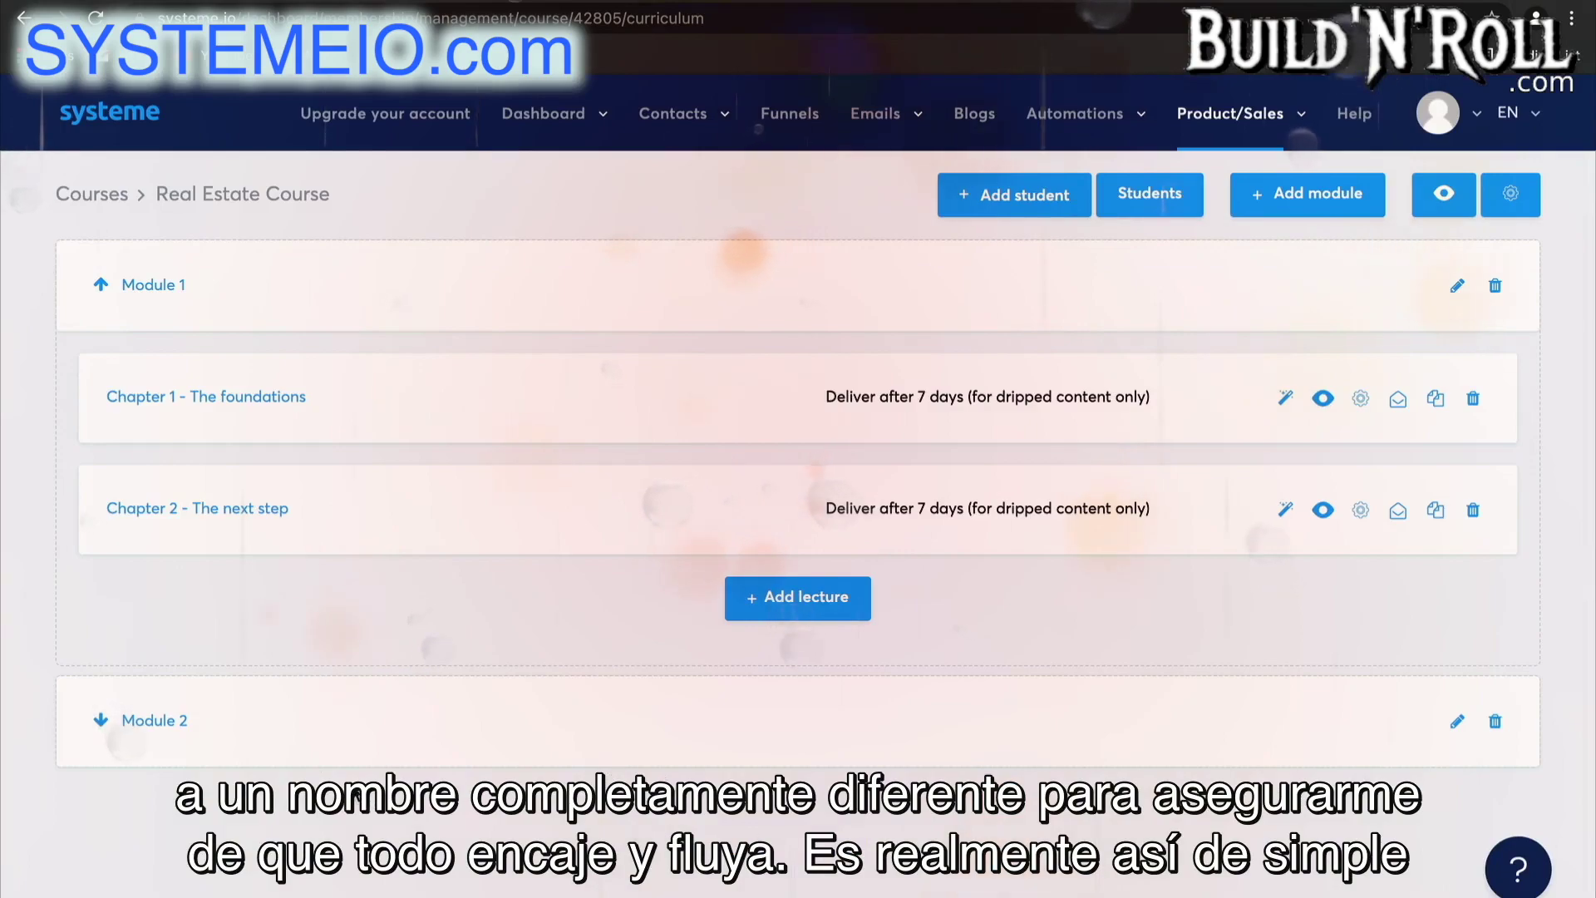
left_click(612, 734)
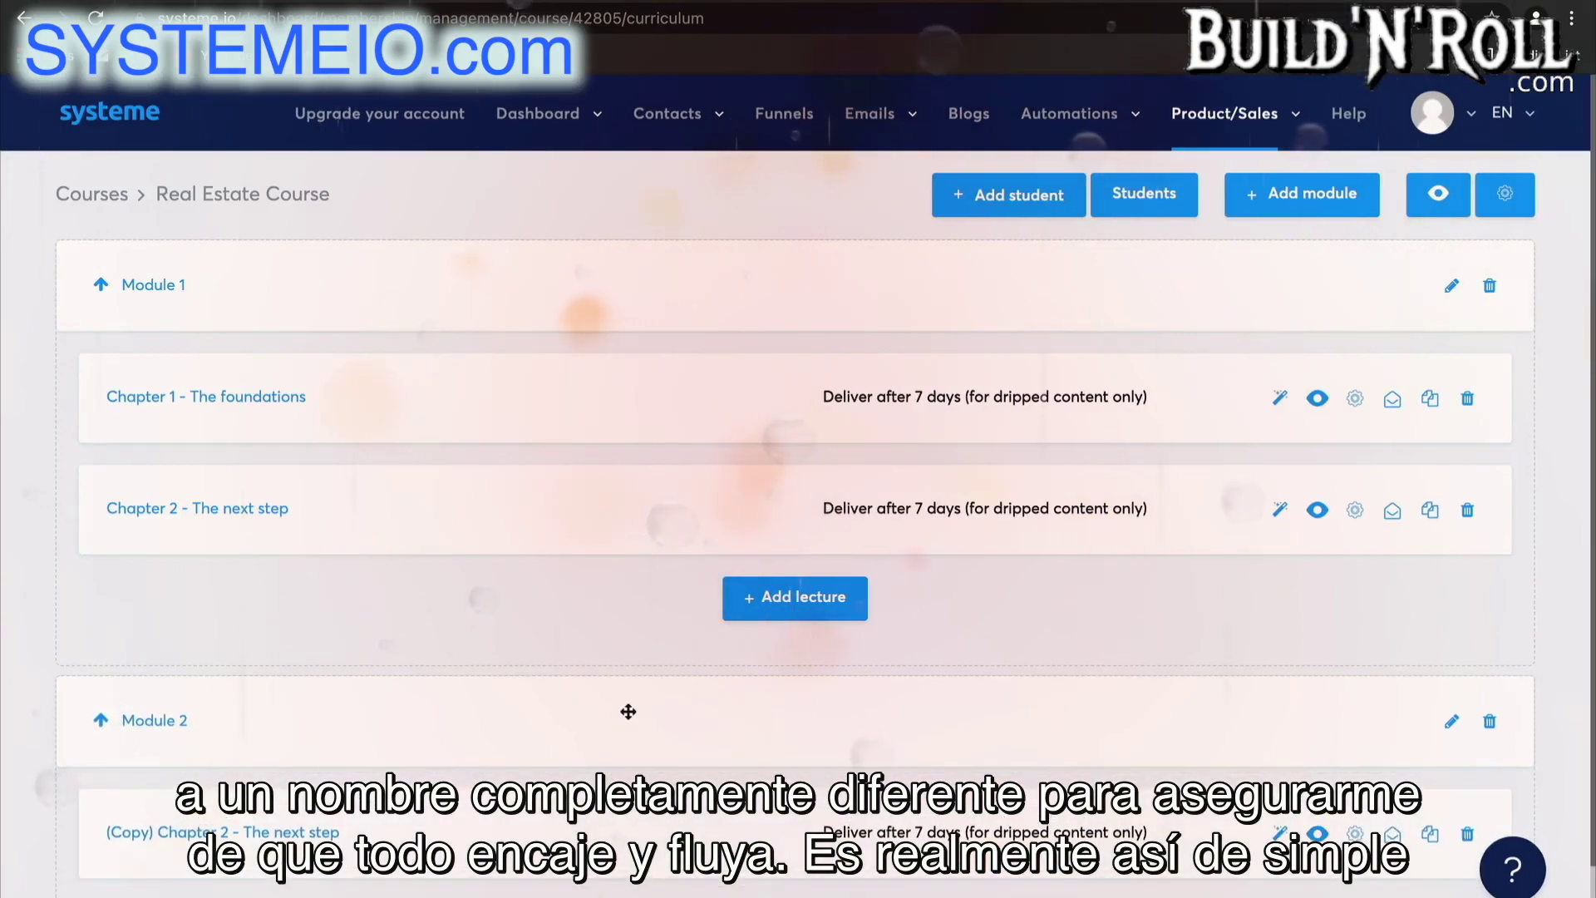